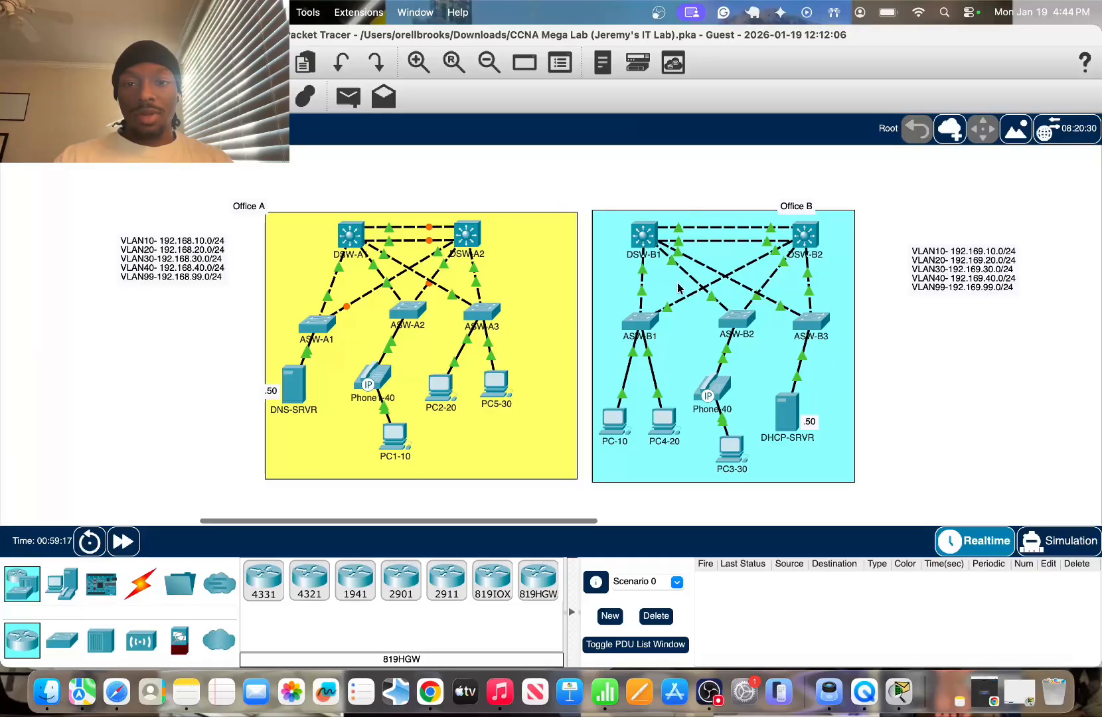
Display the interface trunk status in ASW-B3's command line from privileged mode with "show int trunk"
click(653, 239)
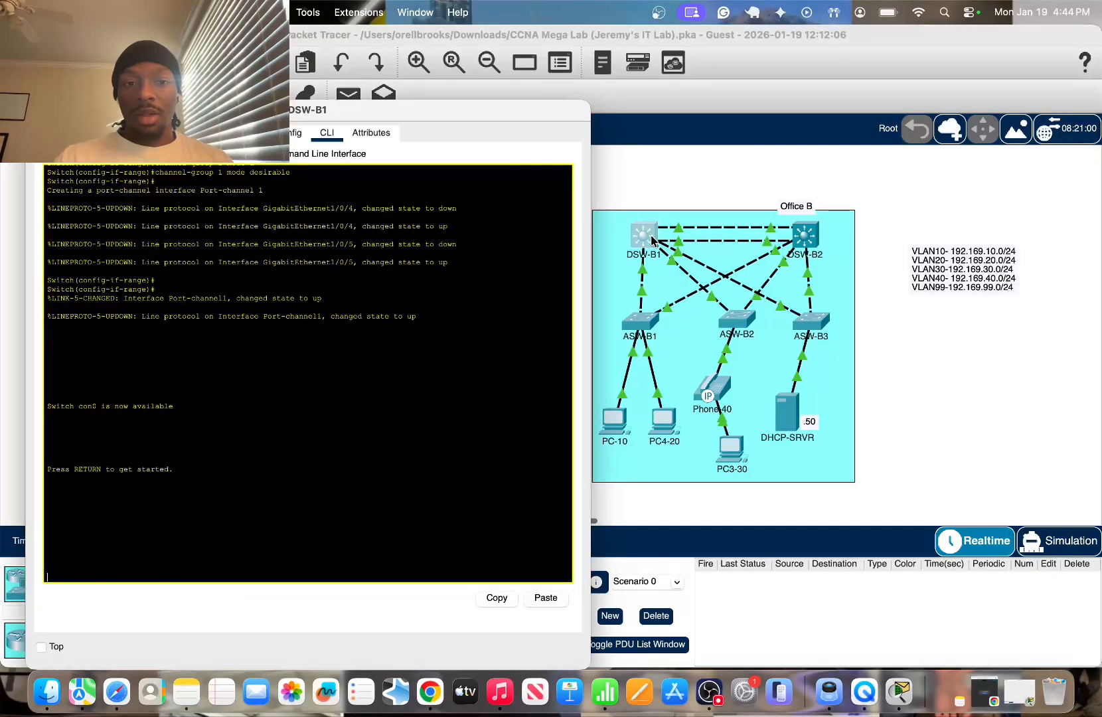
click(930, 383)
click(807, 321)
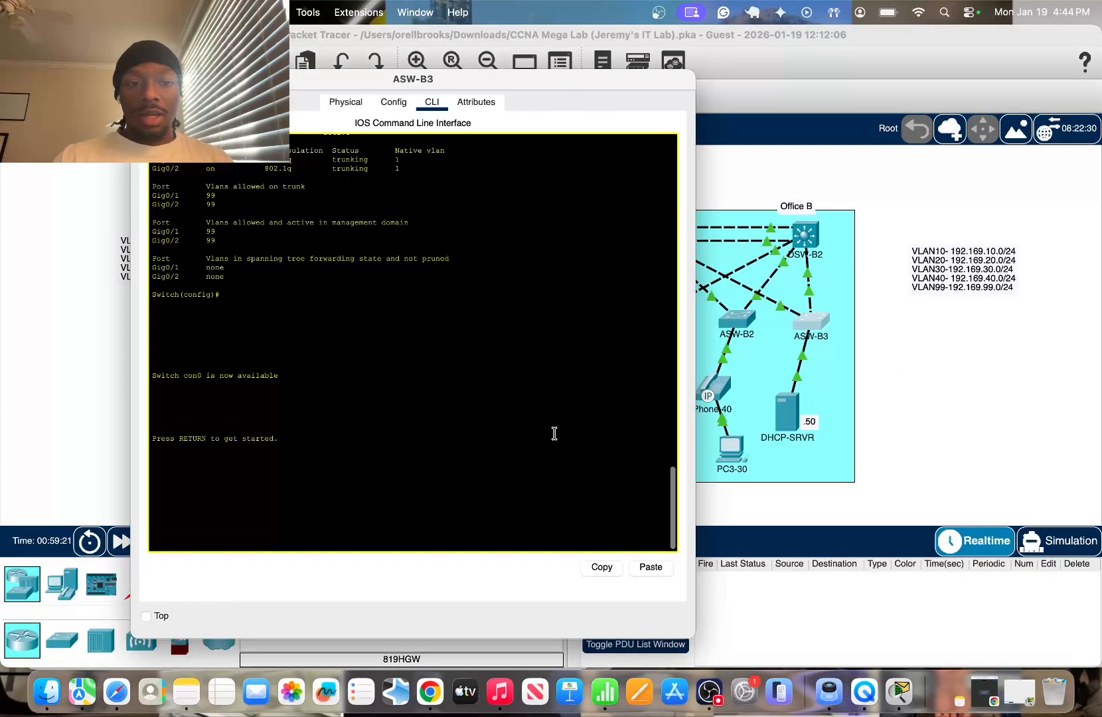
key(Return)
text(en)
key(Return)
text(do sh)
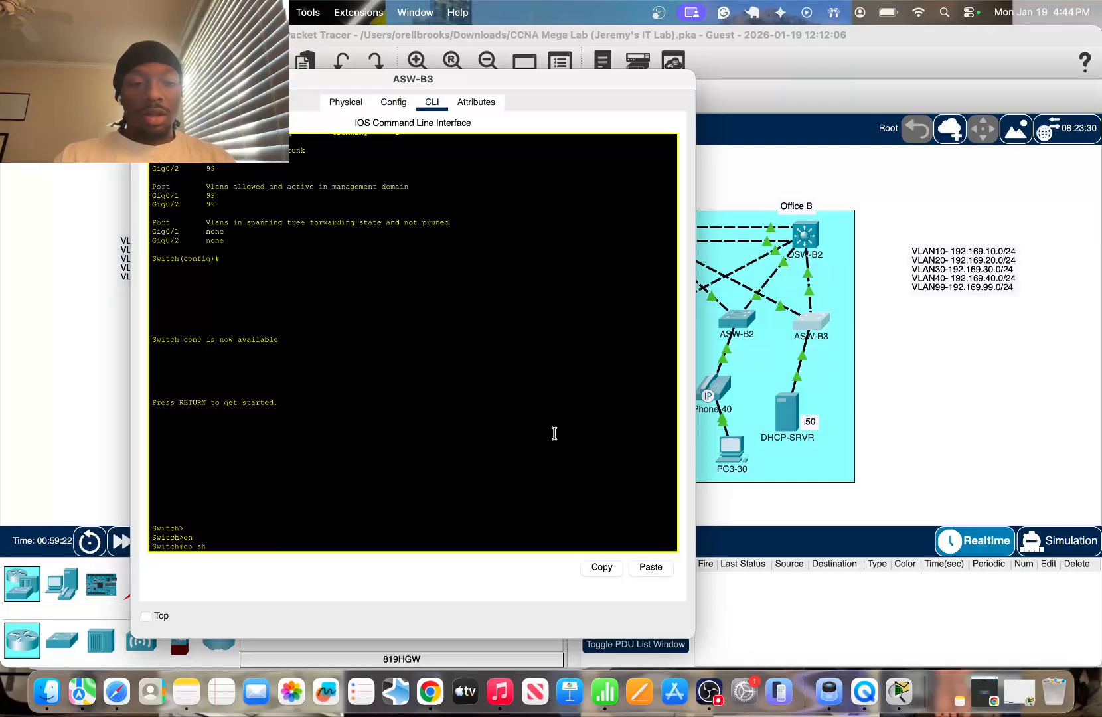
key(BackSpace)
key(BackSpace)
key(BackSpace)
key(BackSpace)
key(BackSpace)
text(show int t)
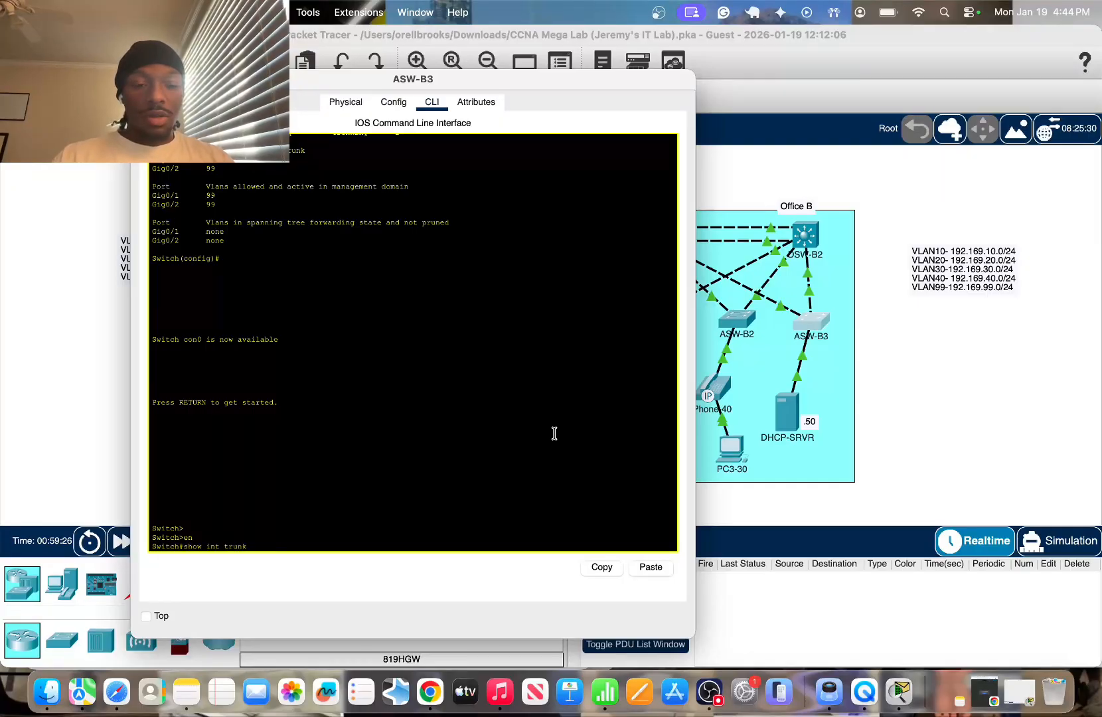
text(runk)
key(Return)
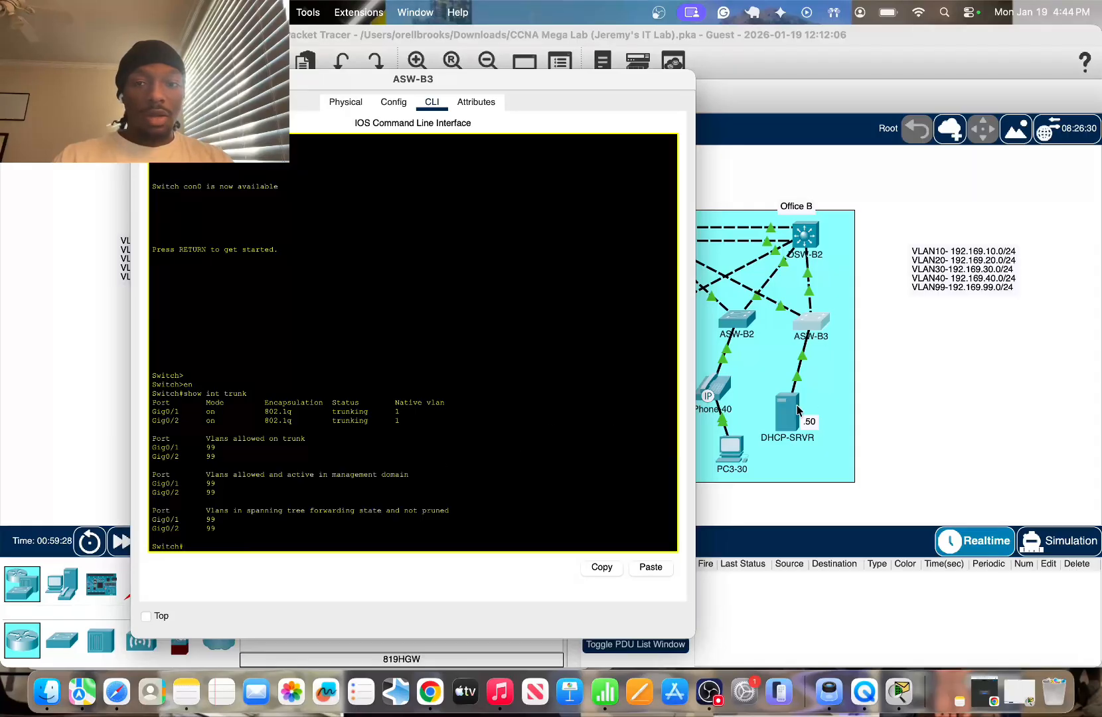
click(910, 363)
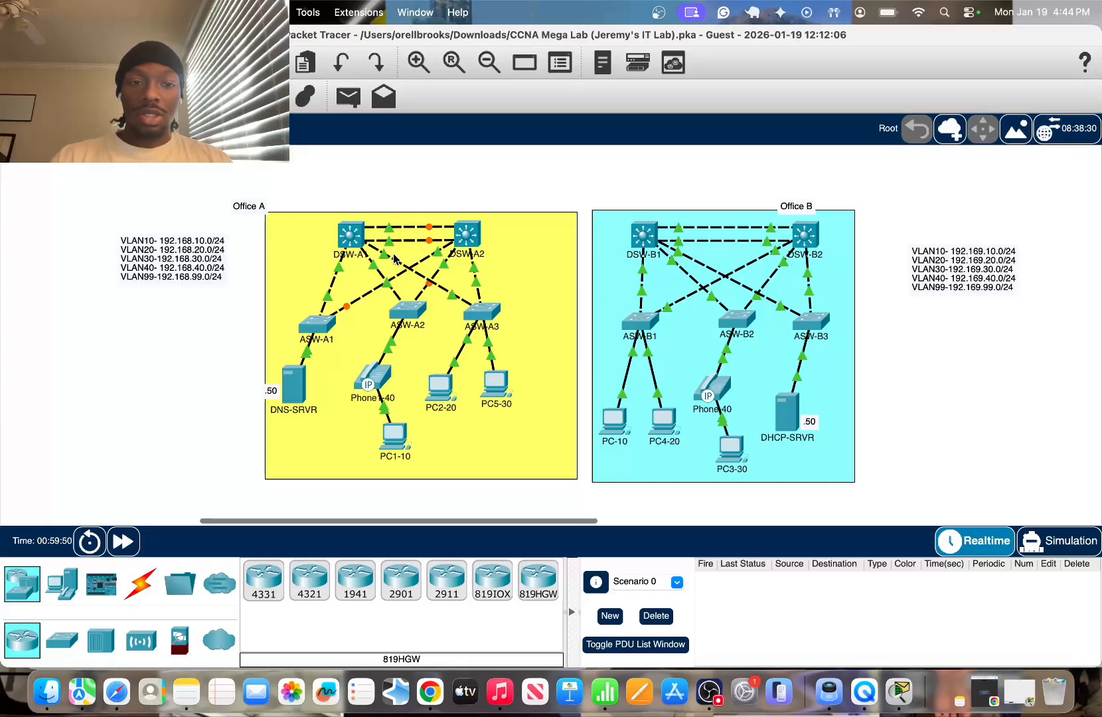
Open DSW-A1's command line, enter global configuration mode, and move its window clear of the Office A diagram
click(342, 236)
key(Return)
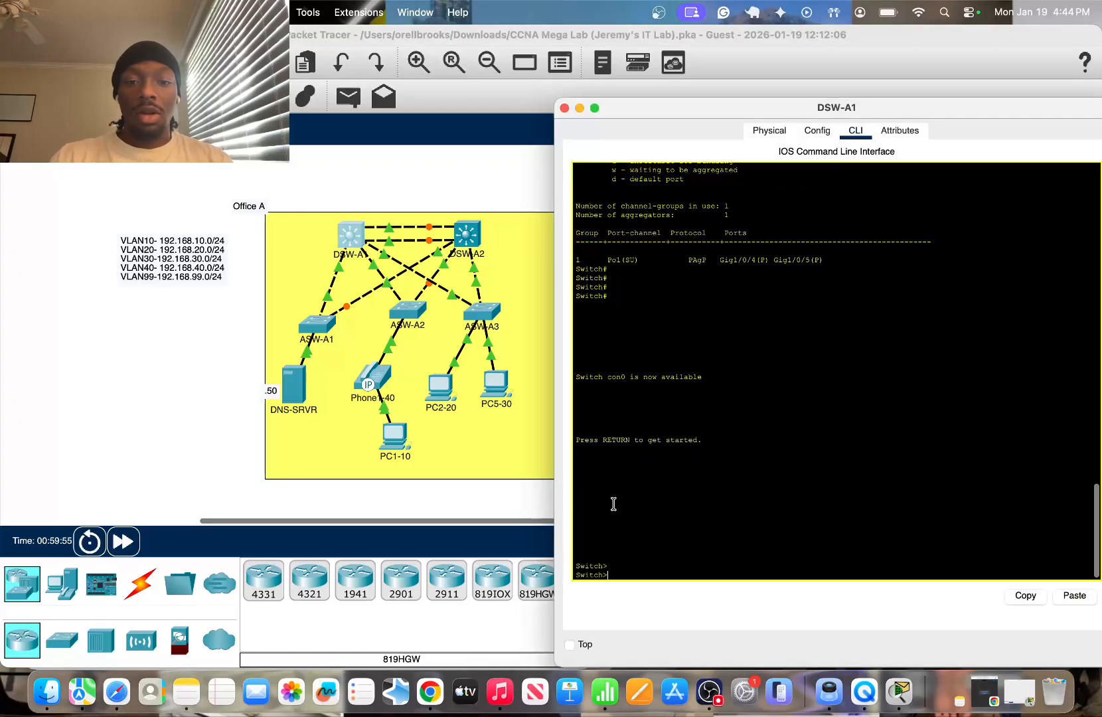
text(en)
key(Return)
text(conf t)
key(Return)
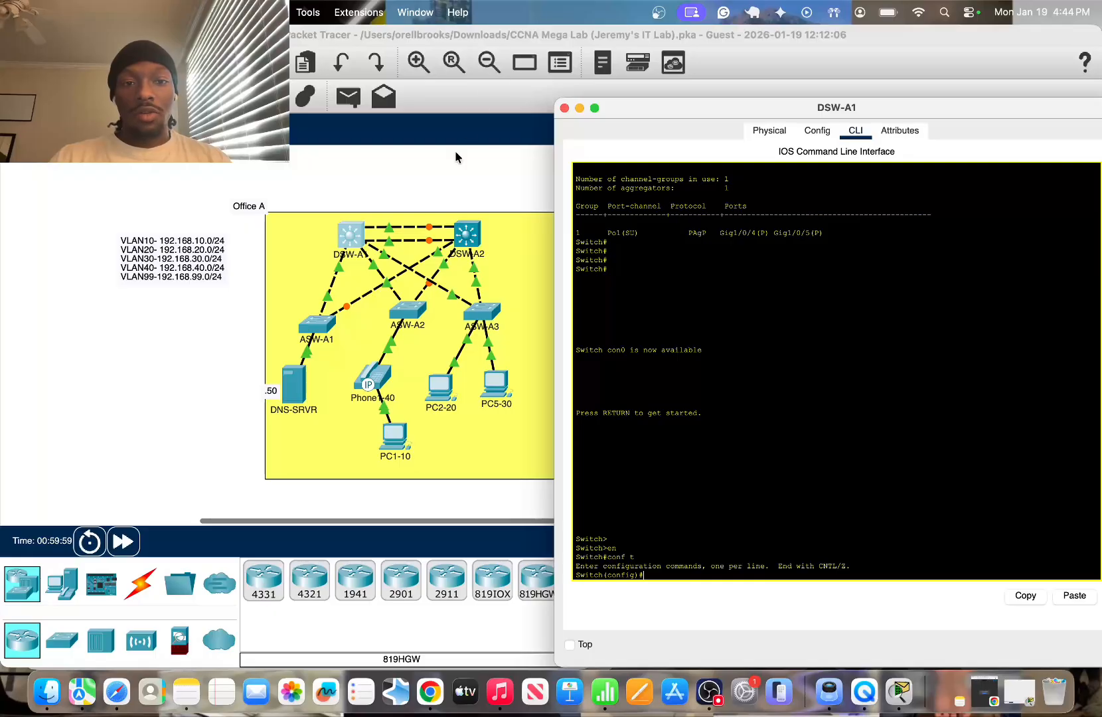
drag(736, 110, 827, 109)
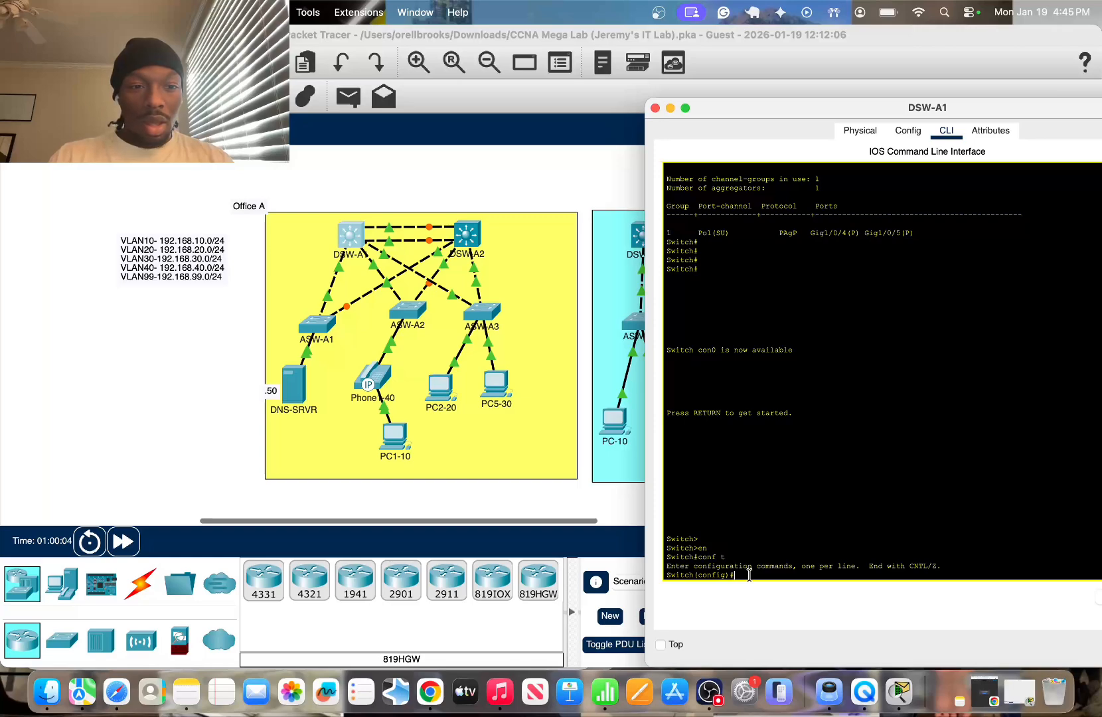
text(int vl)
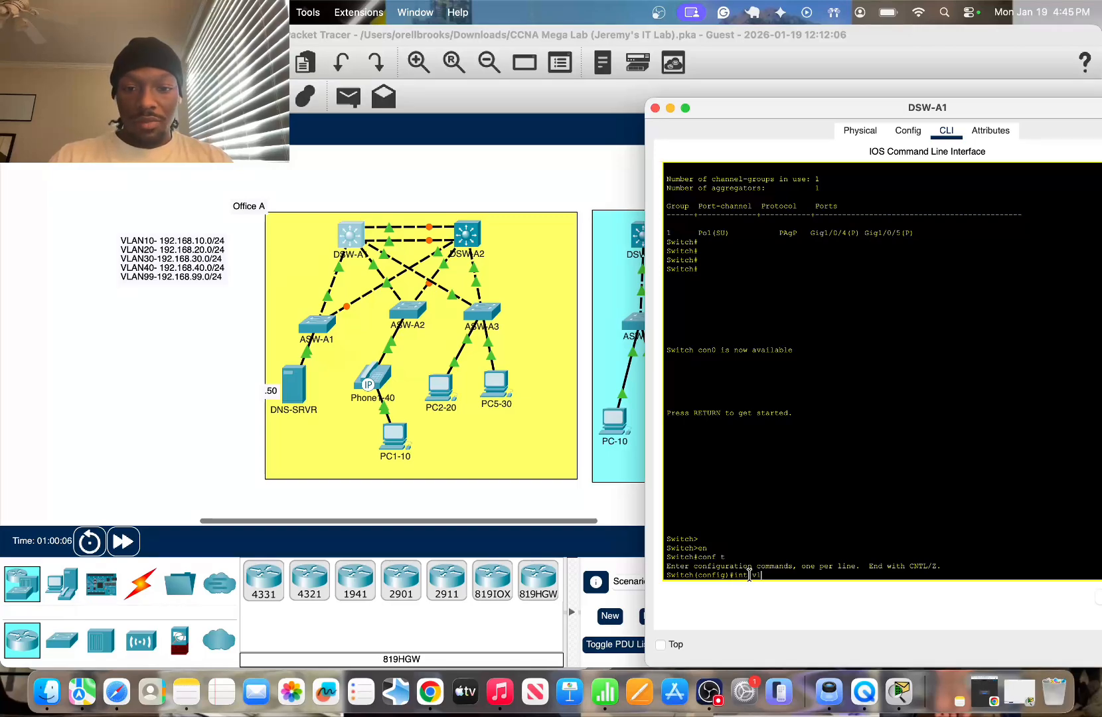
text(an 9)
key(Return)
key(Return)
key(Return)
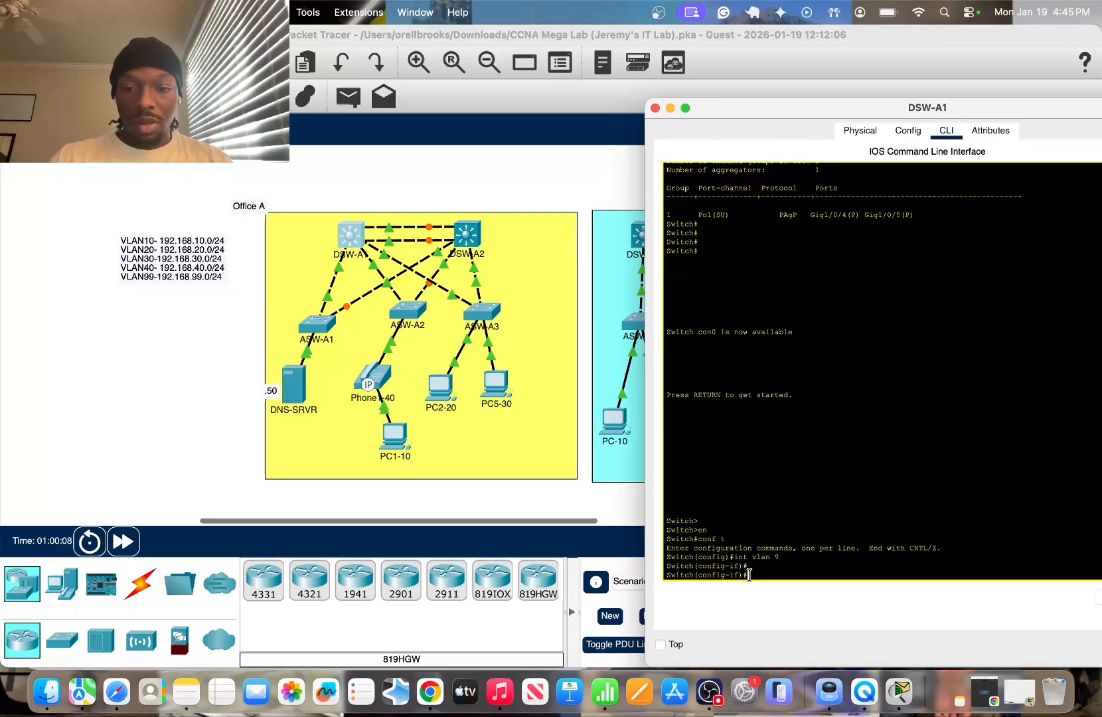
text(ex)
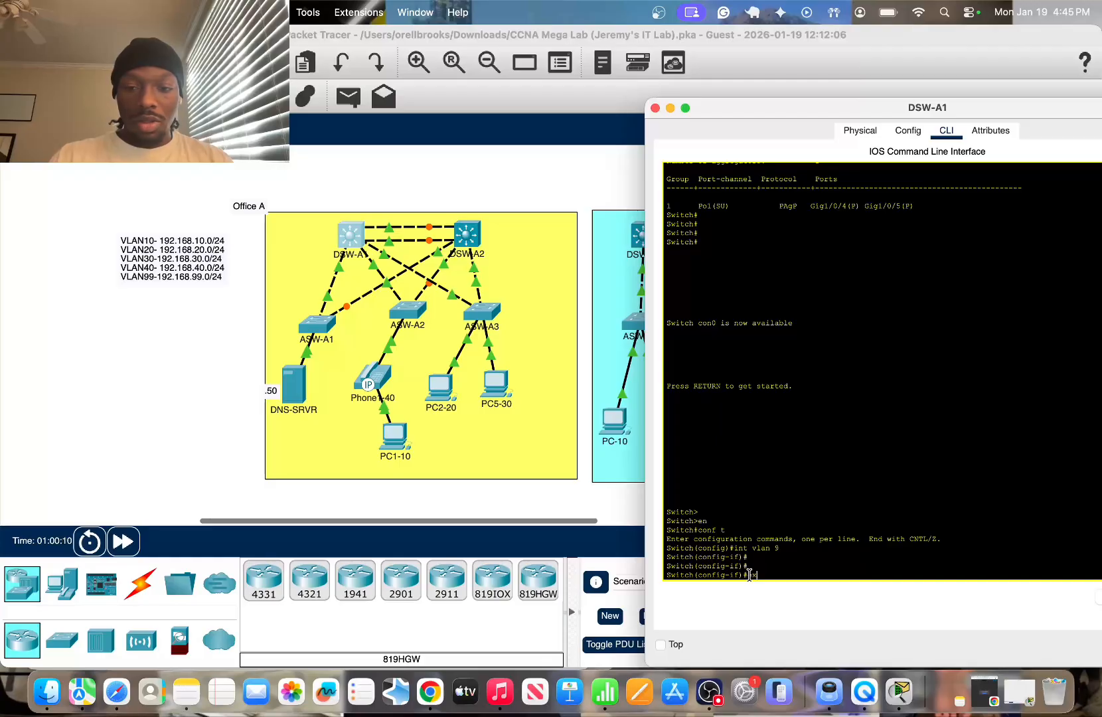
text(it)
key(Return)
Enable IP routing on DSW-A1 and enter interface configuration for VLAN 10
text(ip routing)
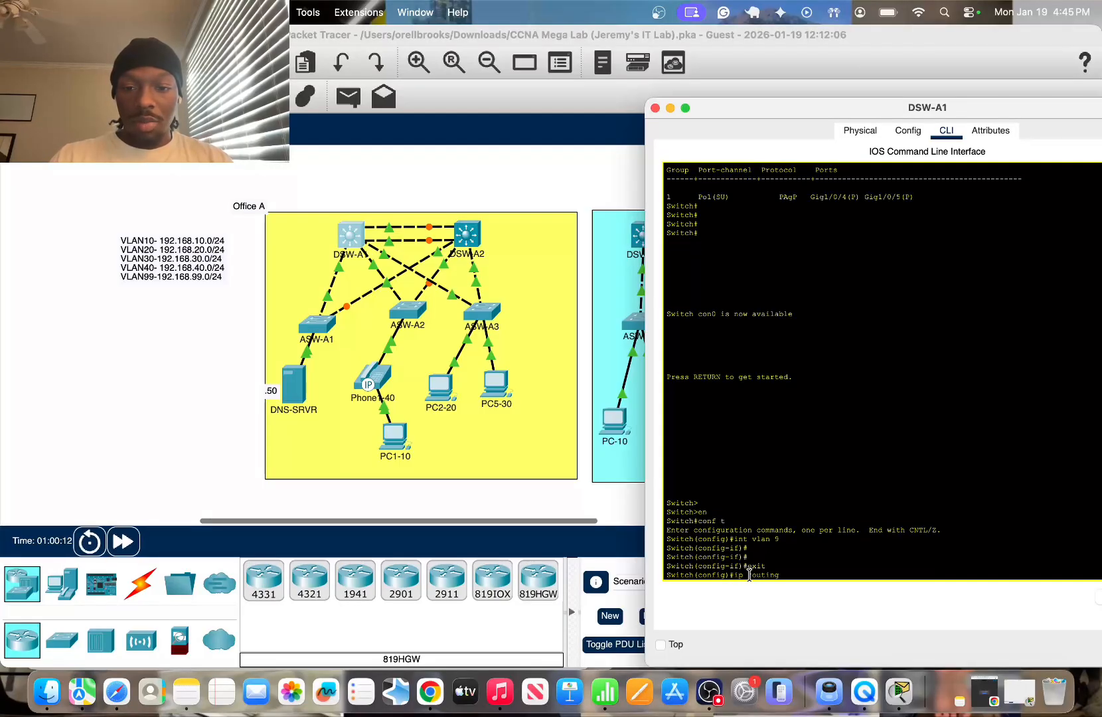
key(Return)
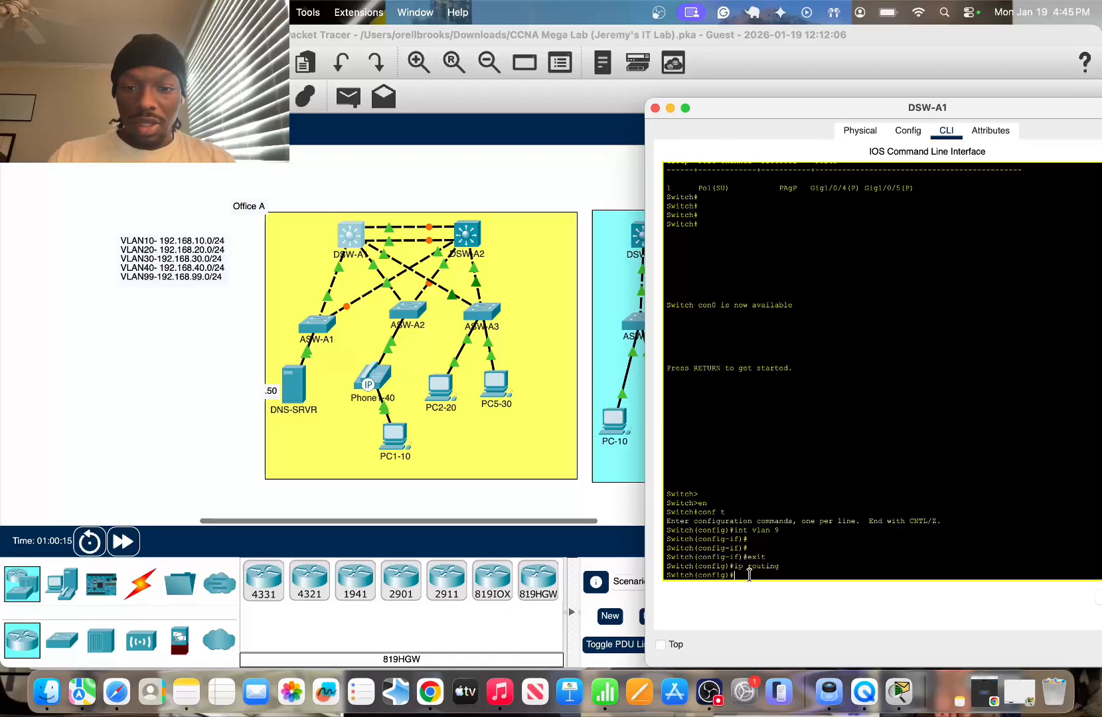
text(int vlan )
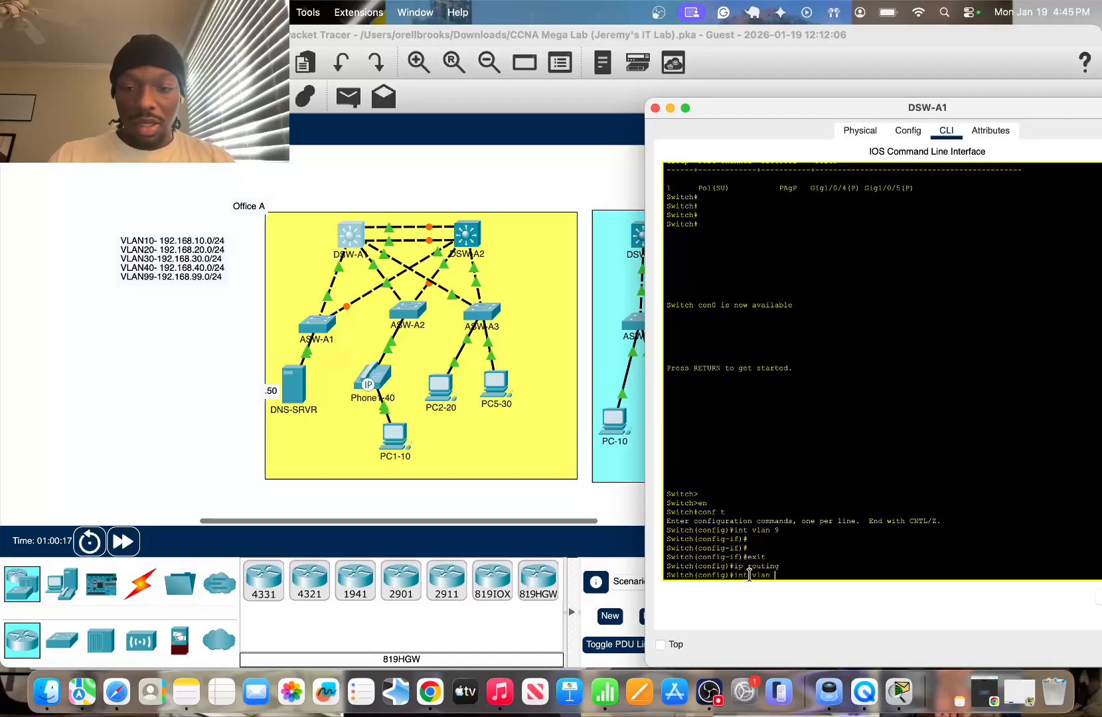
text(10)
key(Return)
key(Return)
key(Return)
key(Return)
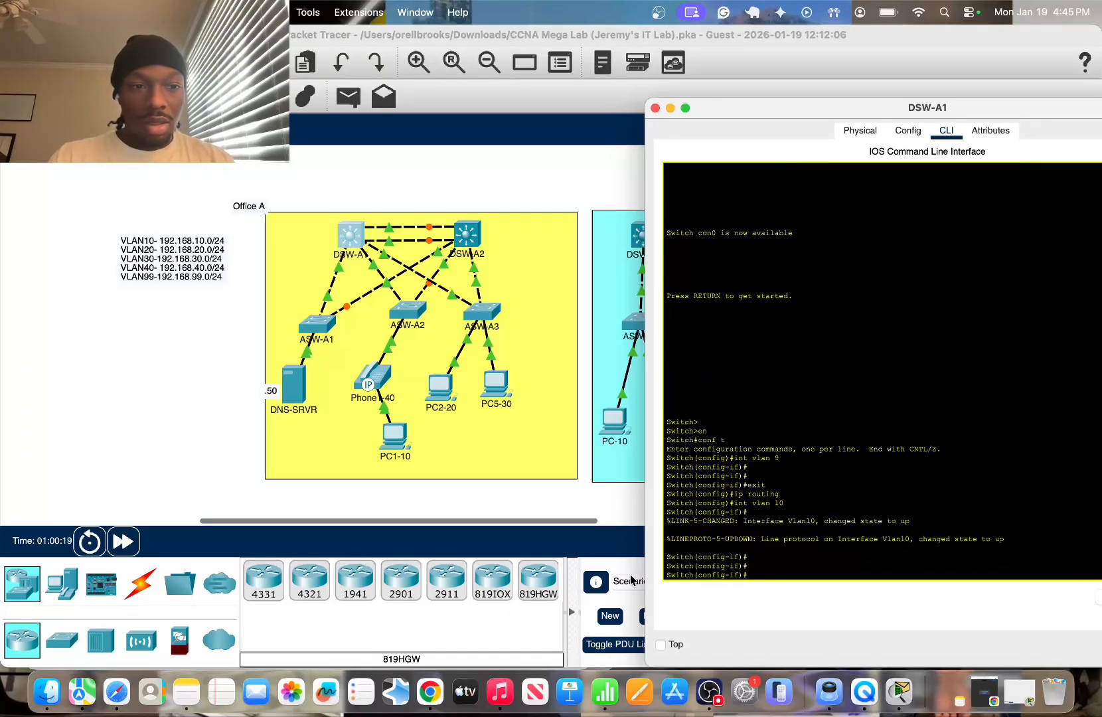
Assign IP address 192.168.10.2 with mask 255.255.255.0 to DSW-A1's VLAN 10 interface
text(ip add)
key(Tab)
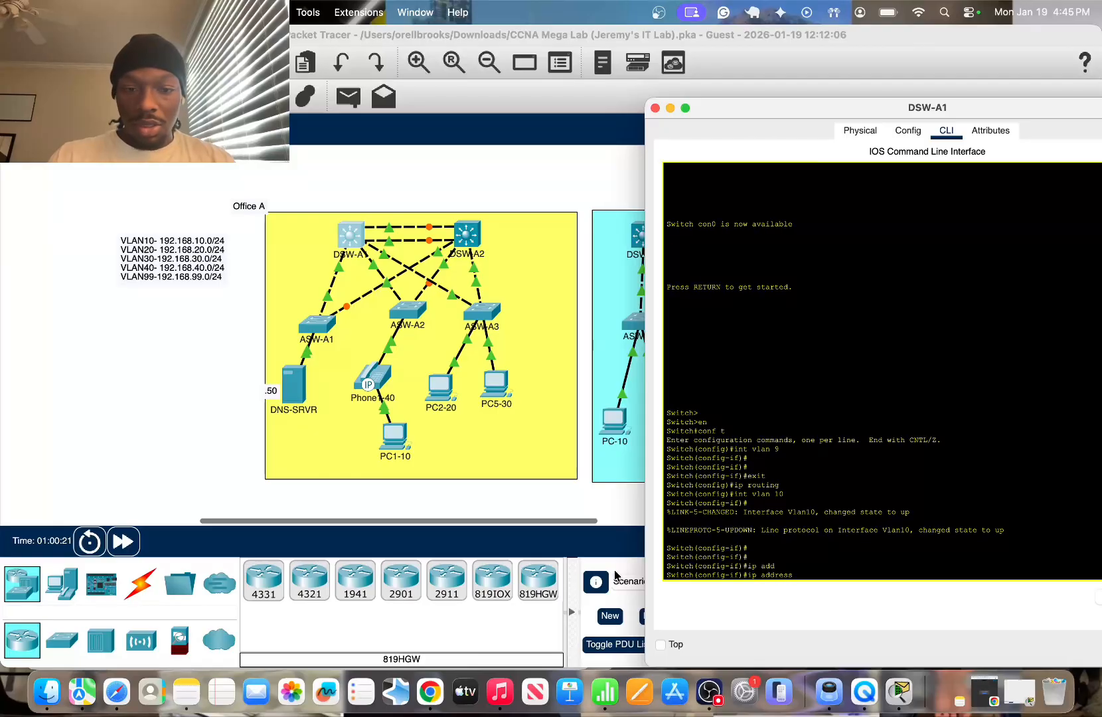
text(192)
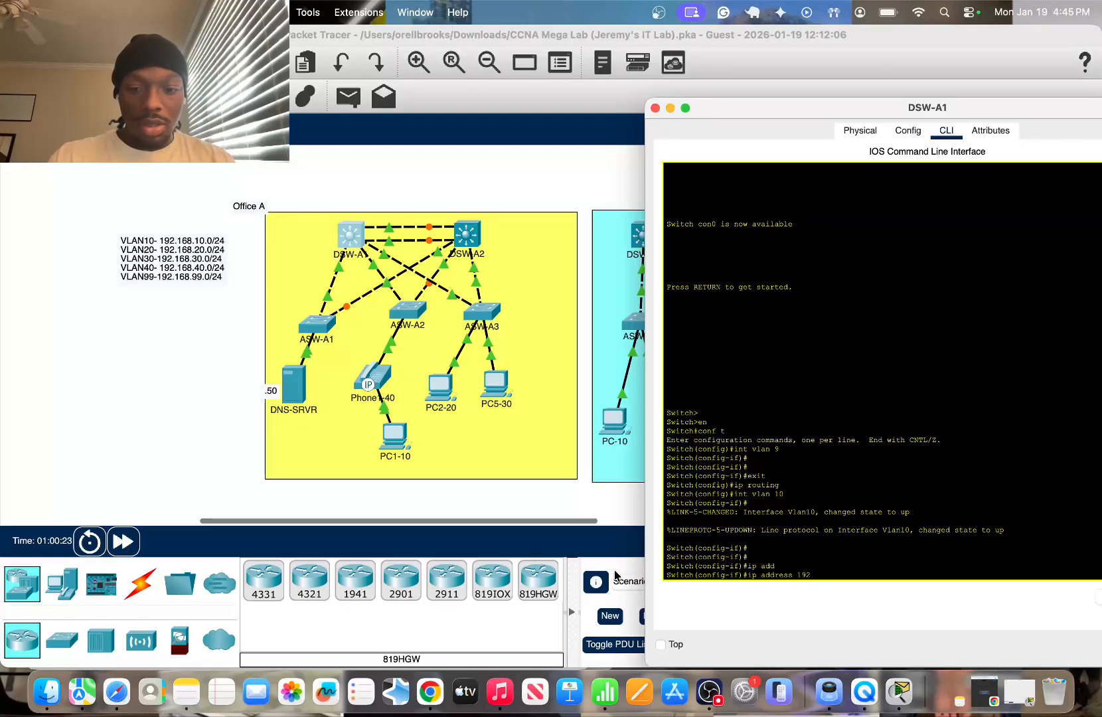
text(.168.)
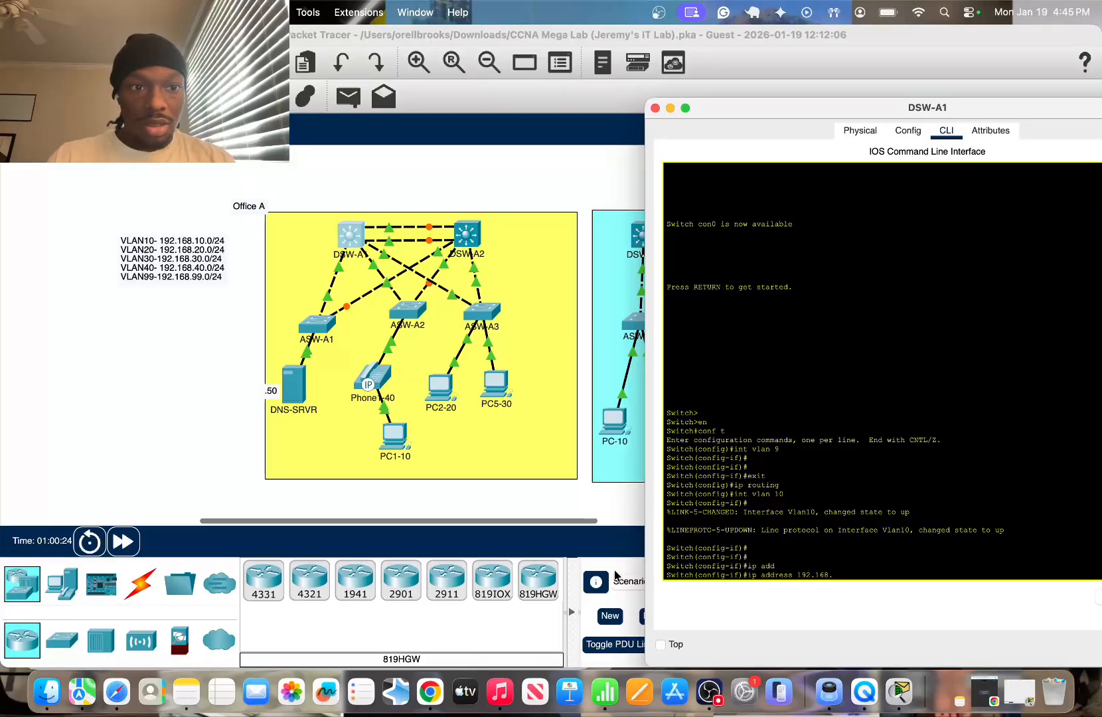
text(10.)
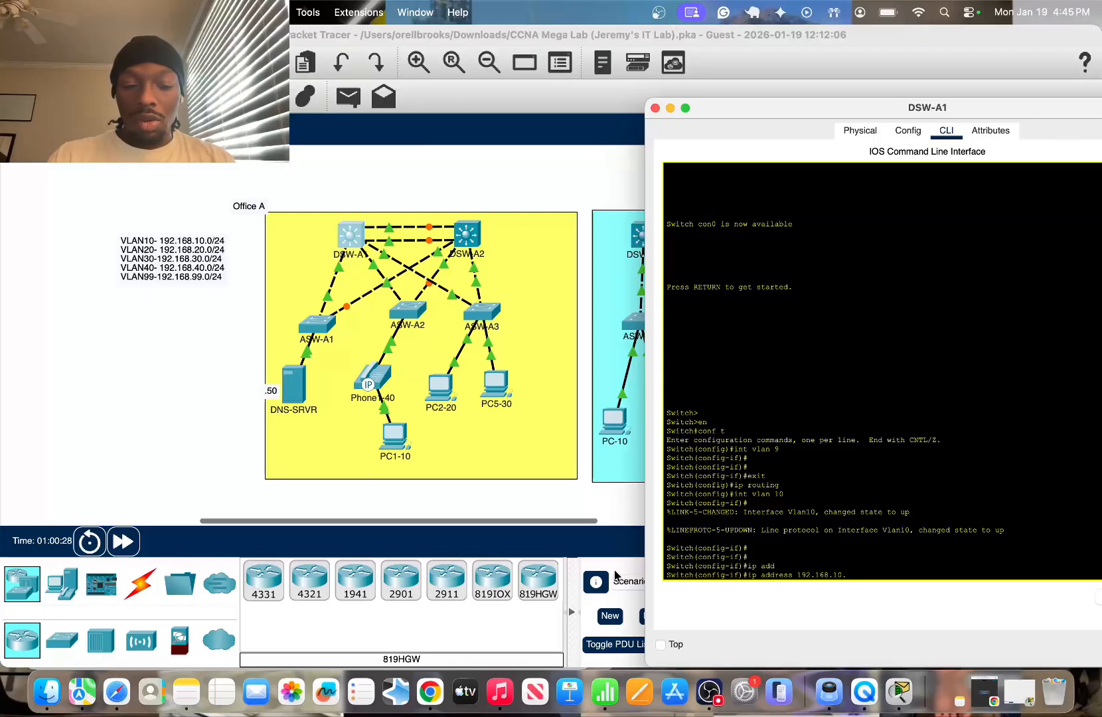
text(2 255.)
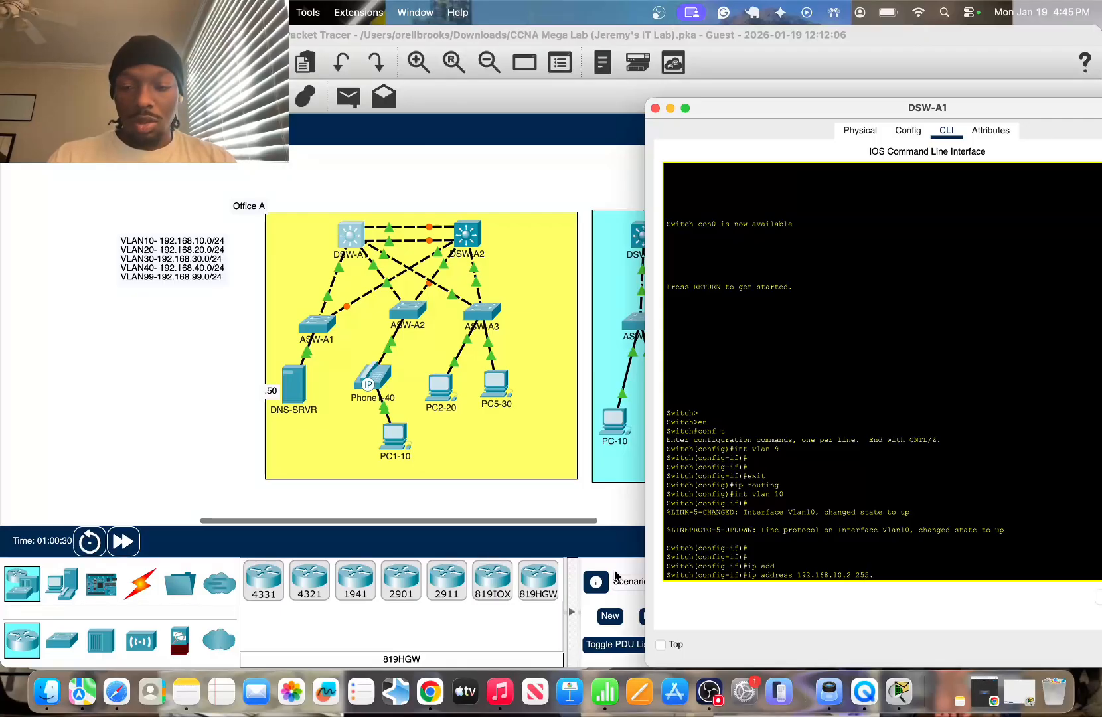
text(255.255.0)
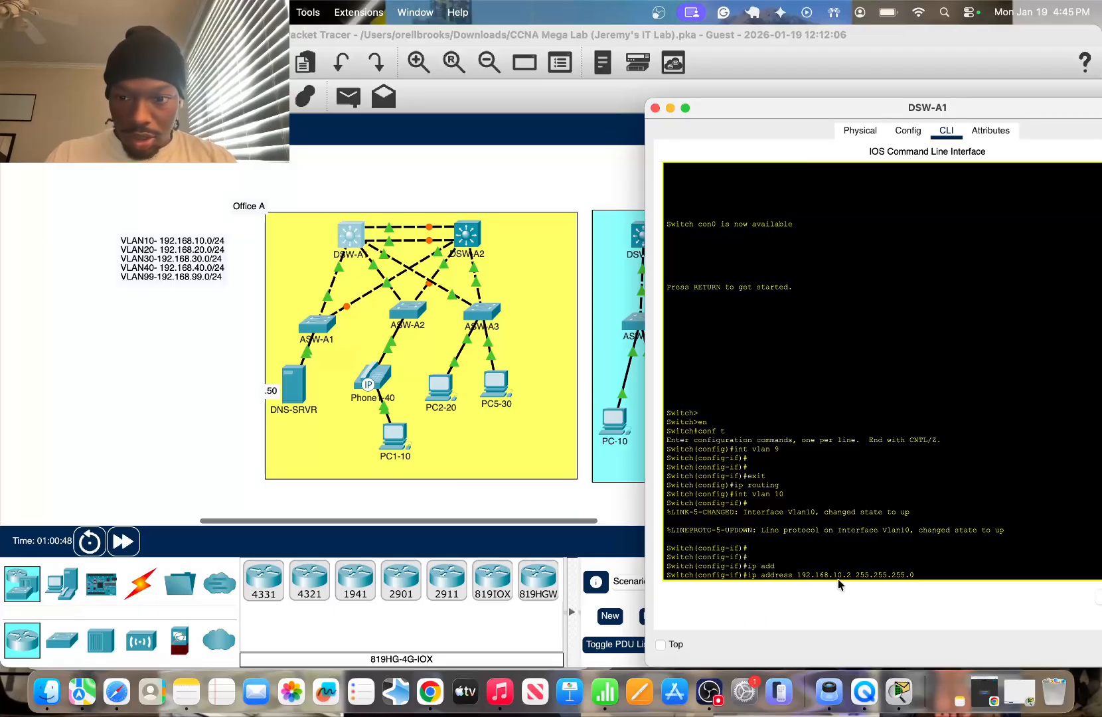
key(Return)
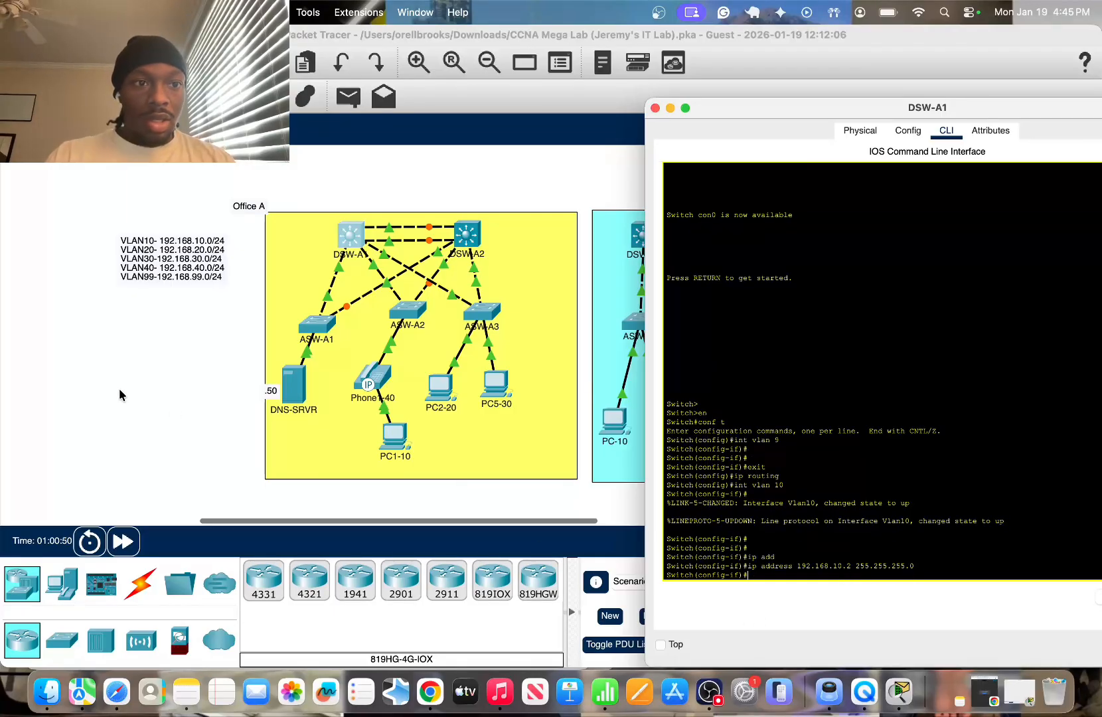
Place address notes on the topology: .2 at DSW-A1 and DSW-B1, .3 at DSW-A2 and DSW-B2
click(317, 170)
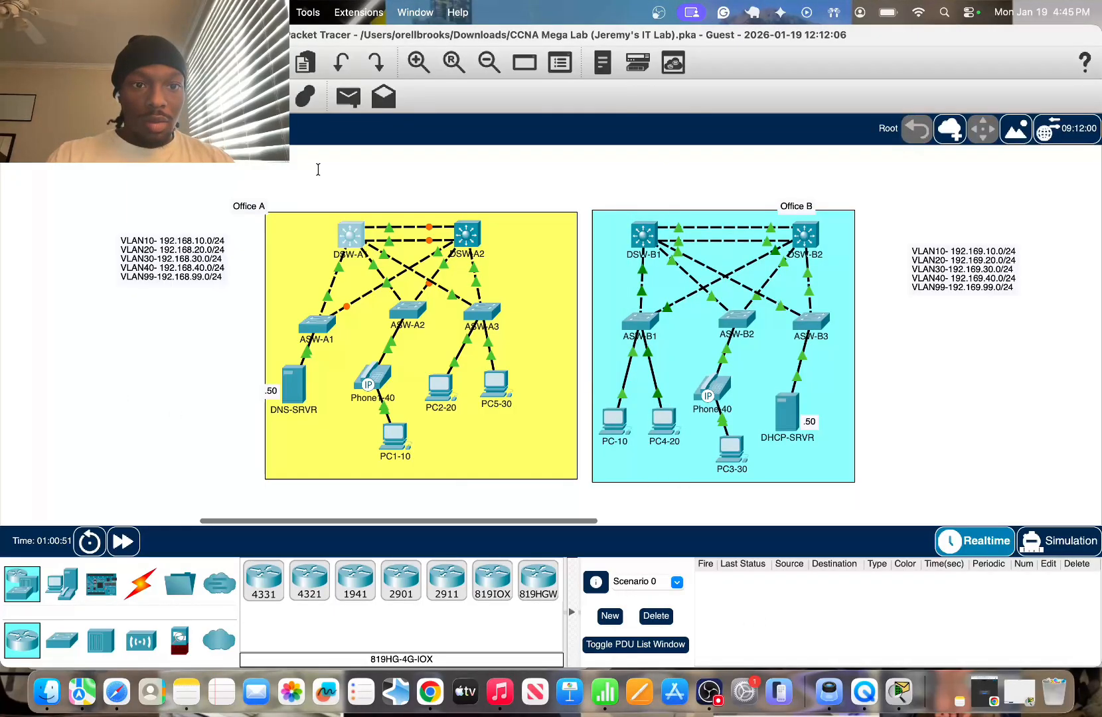
click(334, 227)
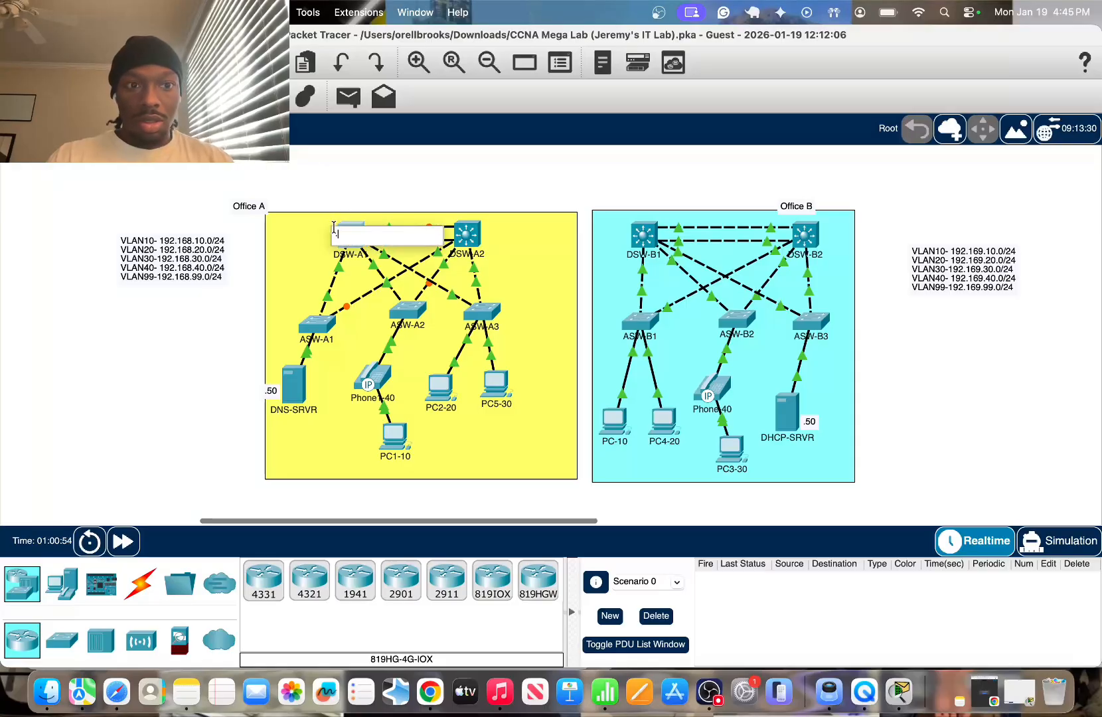
click(485, 235)
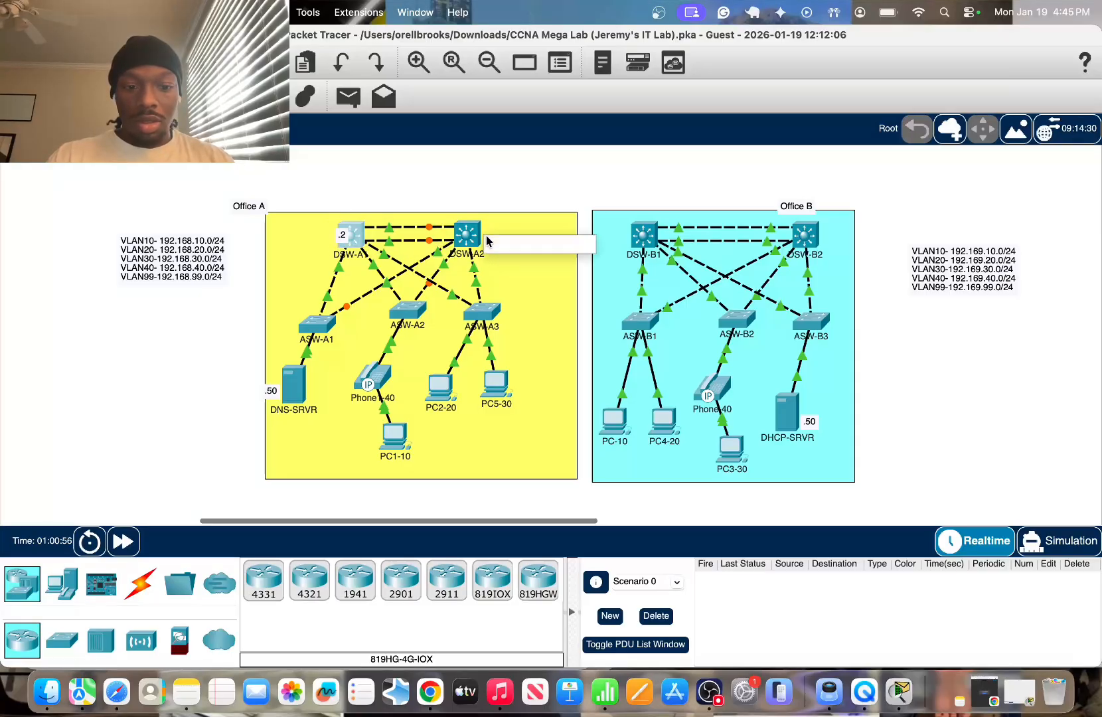
text(.3)
click(627, 230)
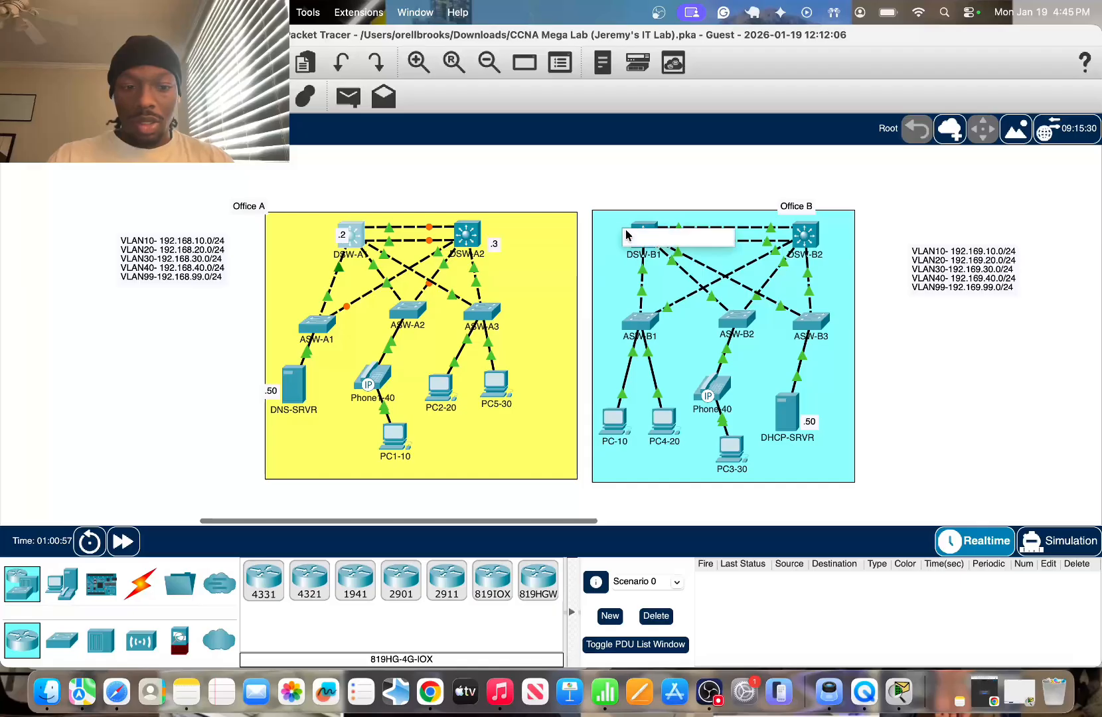
text(.2)
click(825, 230)
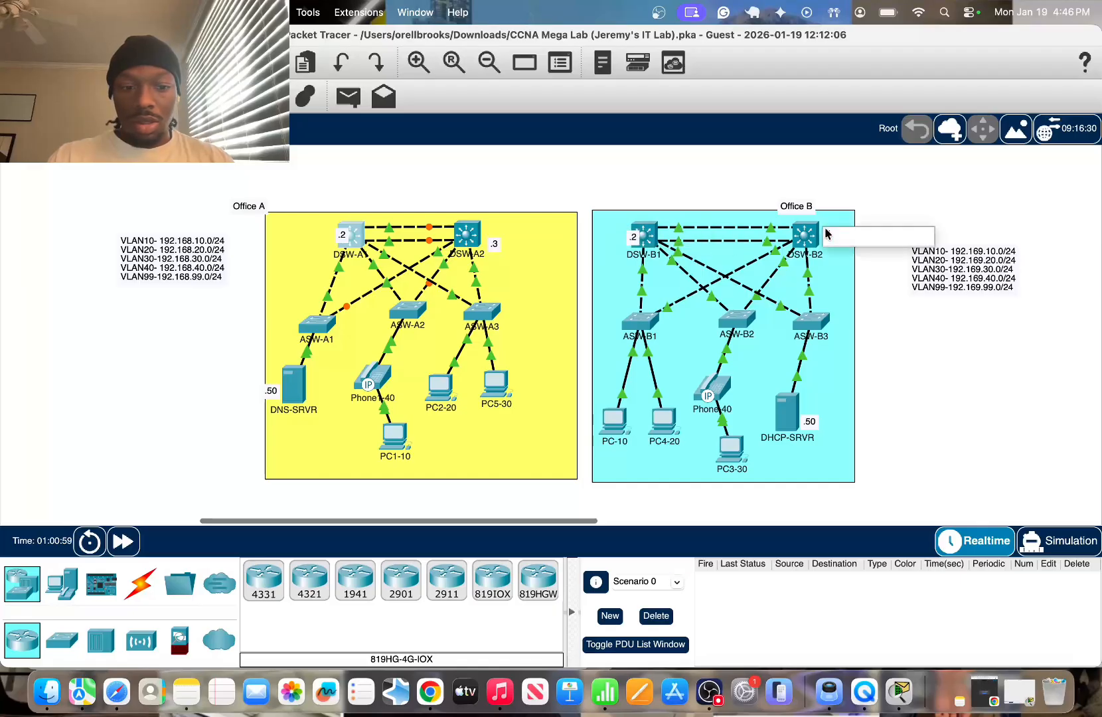
text(.3)
Add a .1 note above the links between the two distribution switches in both Office A and Office B
click(412, 216)
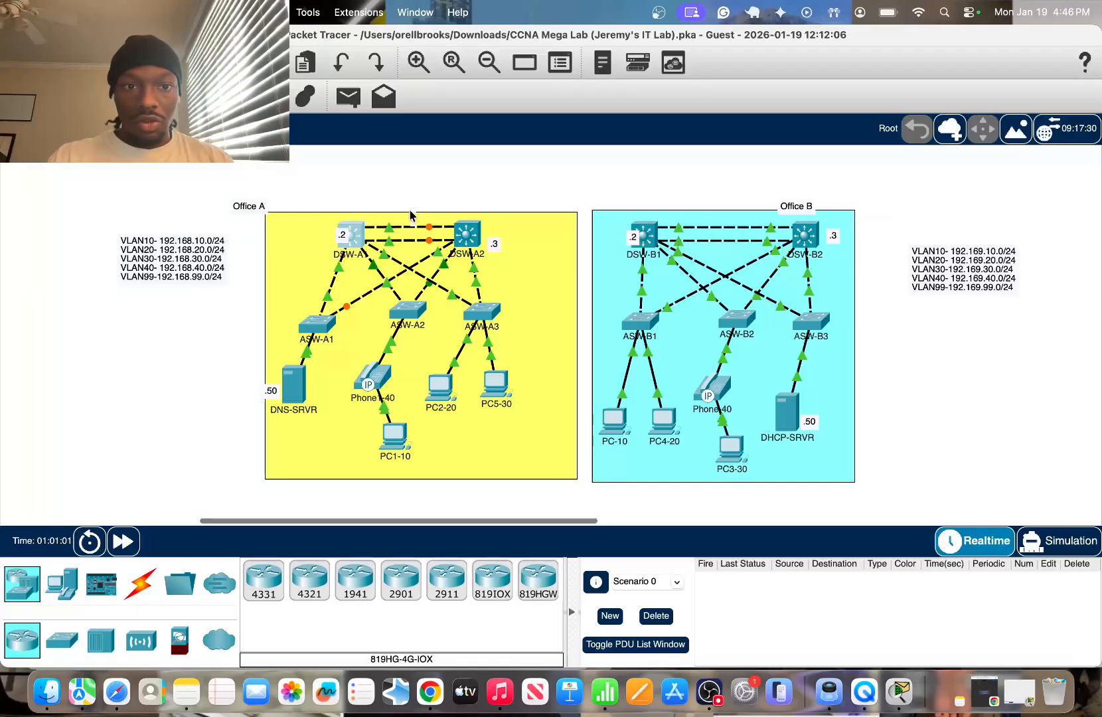
text(.1)
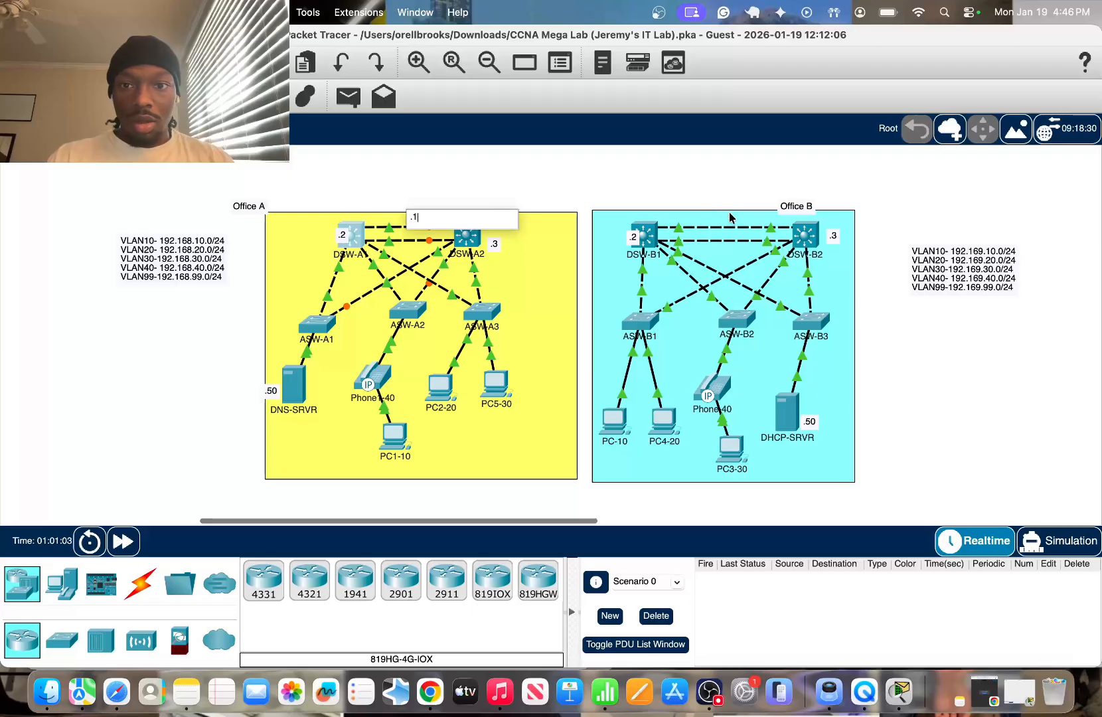
click(728, 213)
text(.1)
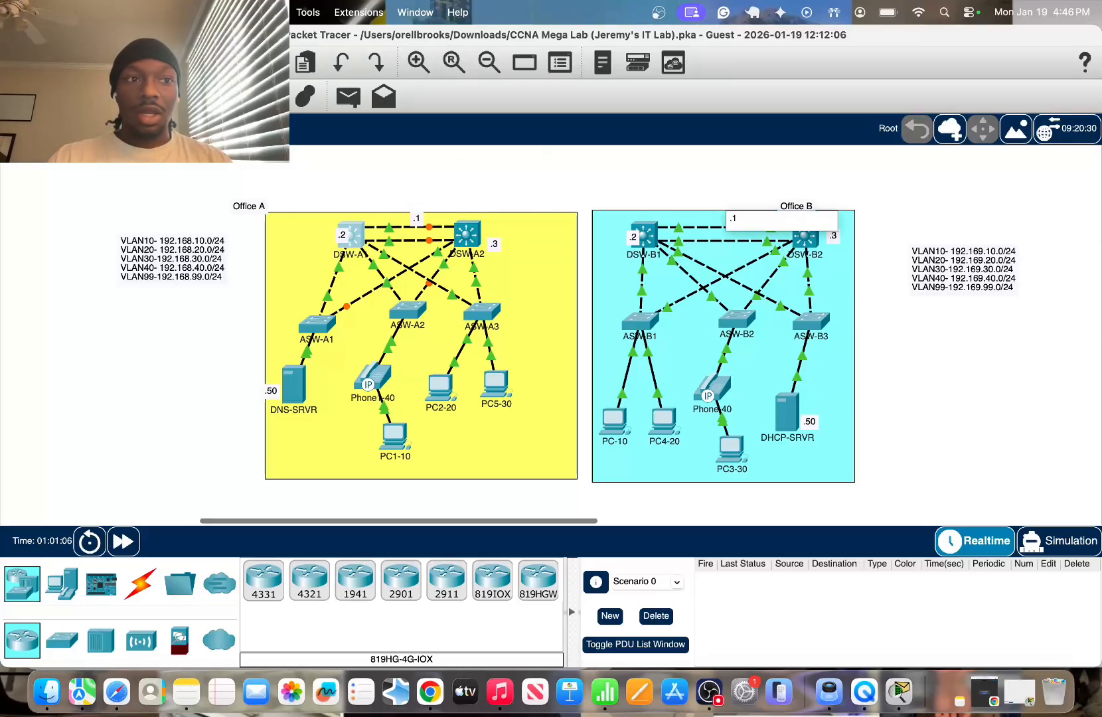
click(248, 287)
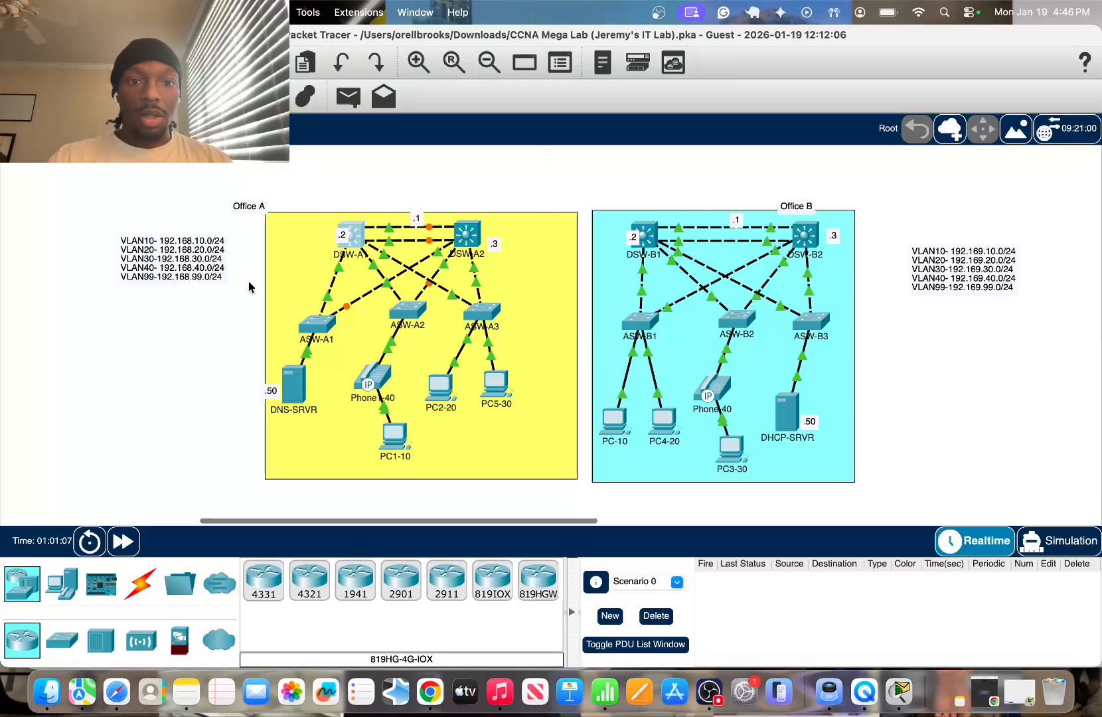
Reposition Office A's address notes so .2 sits just left of DSW-A1 and .3 just right of DSW-A2
click(413, 216)
click(211, 186)
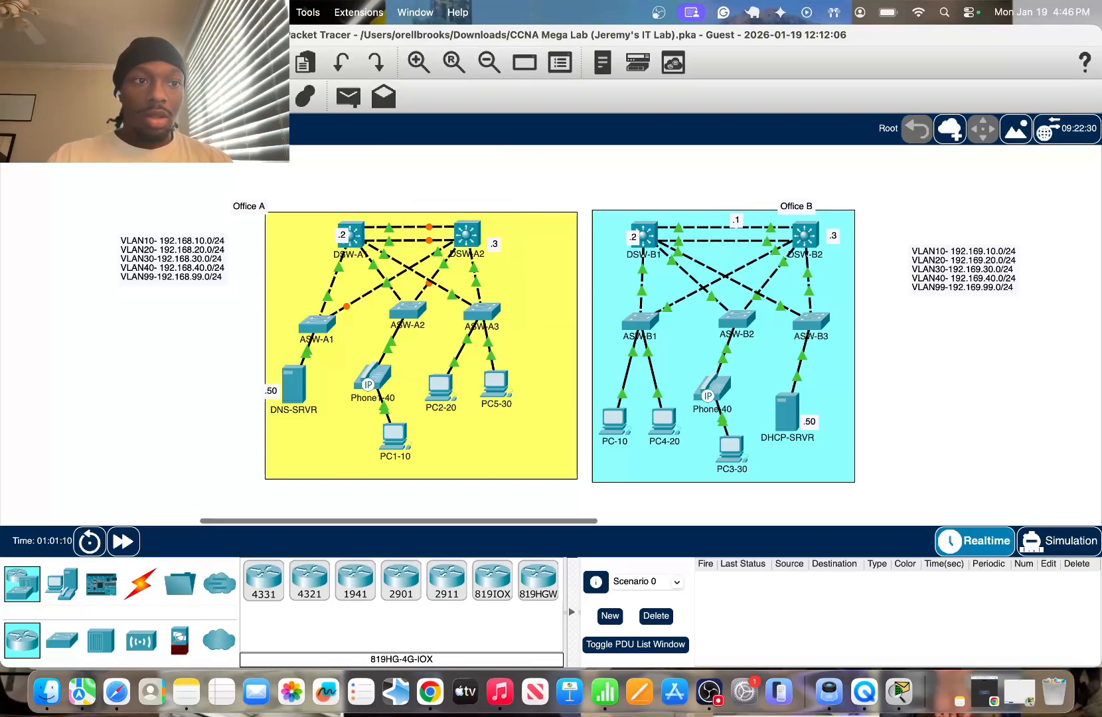
drag(343, 232, 328, 233)
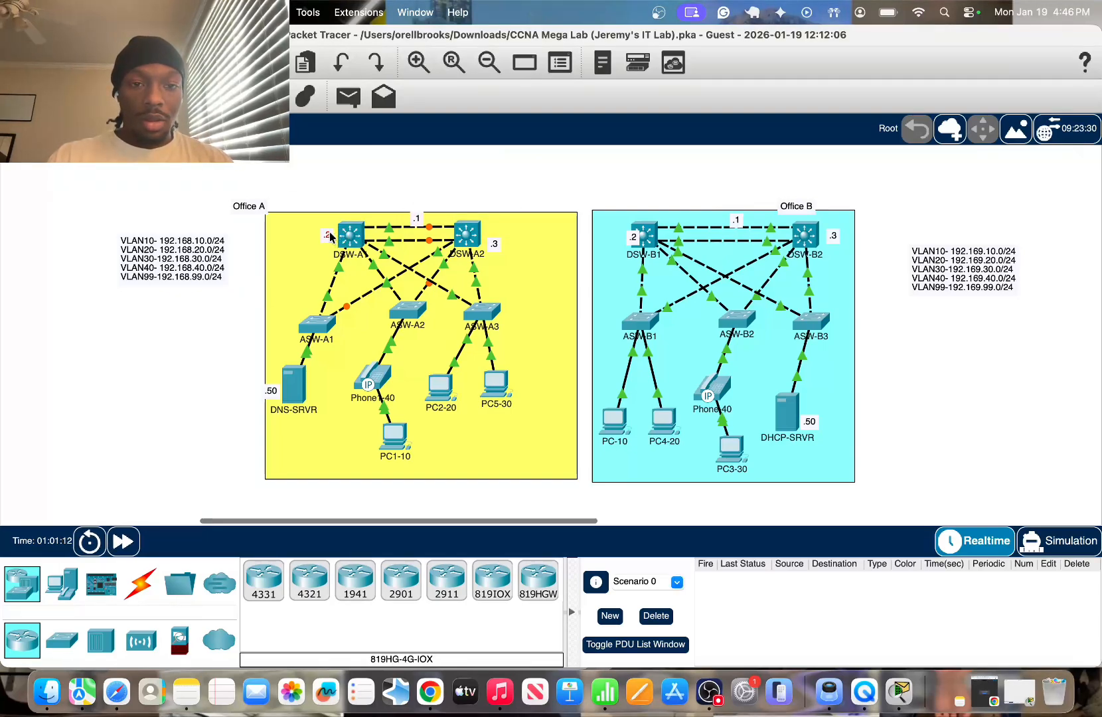
drag(495, 243, 489, 234)
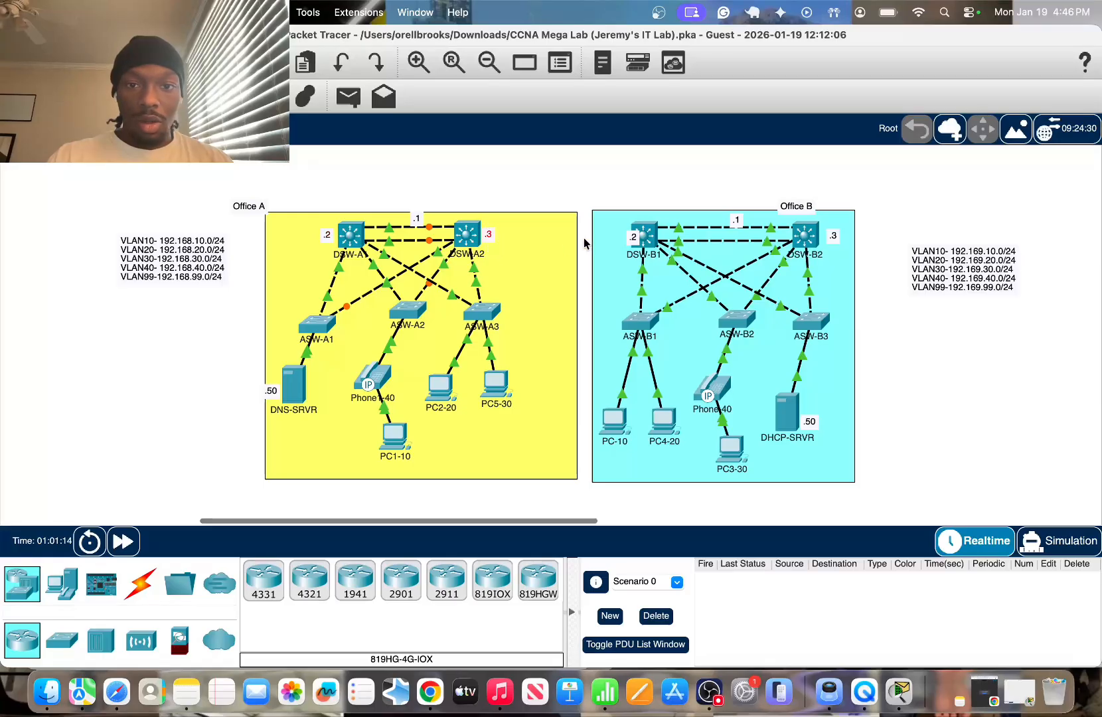
Reposition the .2 address notes just left of DSW-B1 and just left of DSW-A1
drag(631, 240, 617, 232)
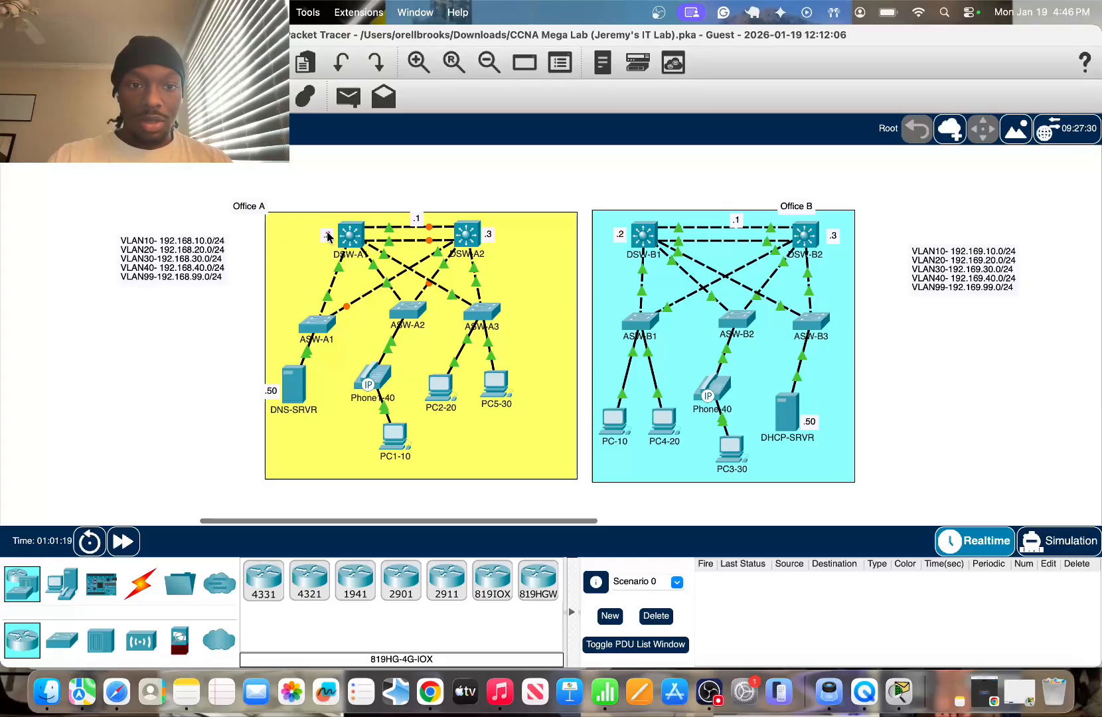
drag(328, 236, 326, 231)
Reopen DSW-A1's command line and enter configuration of its VLAN 20 interface
click(350, 234)
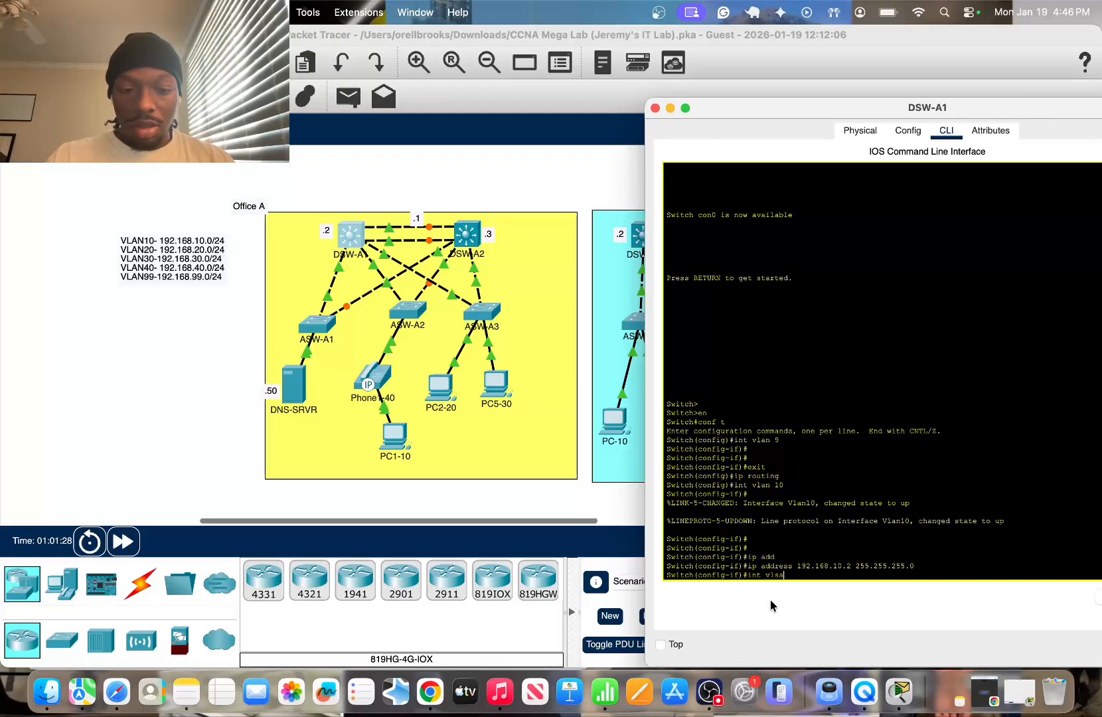
text(n 2)
key(BackSpace)
key(BackSpace)
key(BackSpace)
key(BackSpace)
key(BackSpace)
text(a)
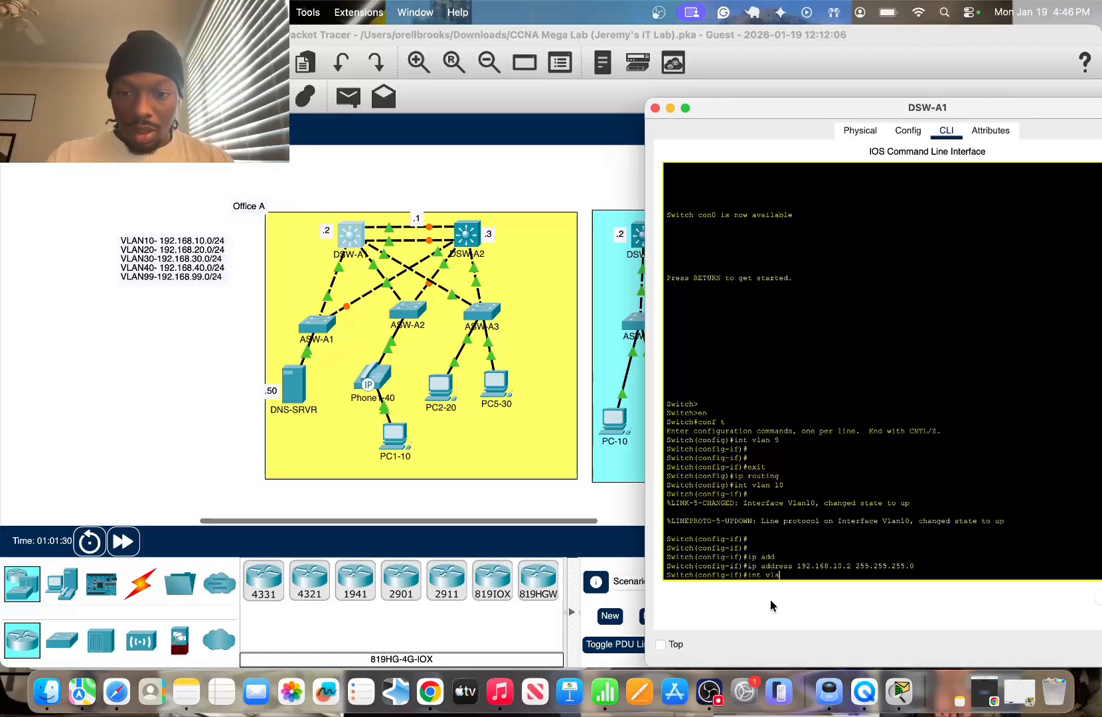
text(n 20)
key(Return)
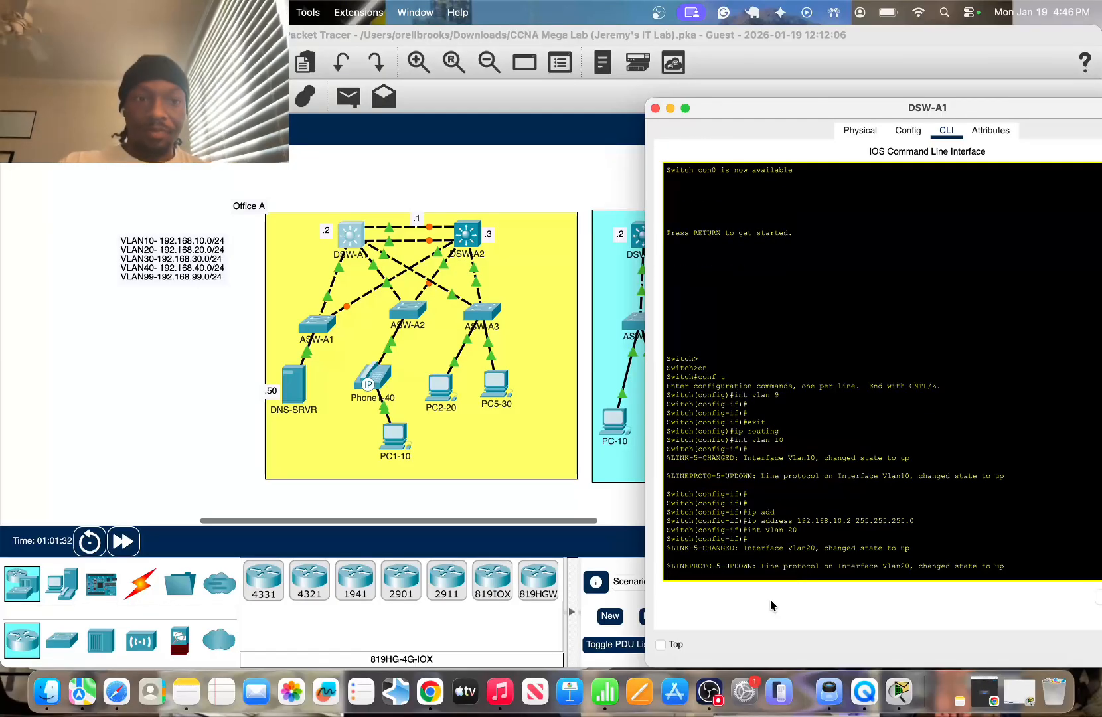
key(Return)
Try to submit 192.168.20.2 255.255.255.0 for DSW-A1's VLAN 20 interface without an address command
text(192.168.2)
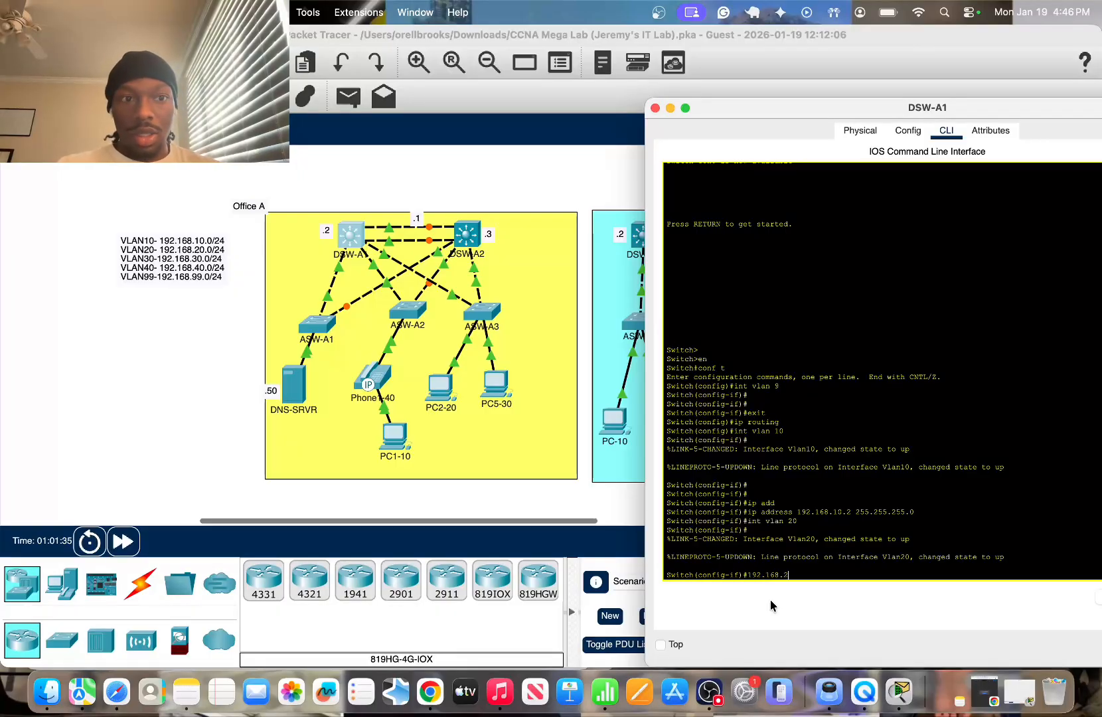
text(0)
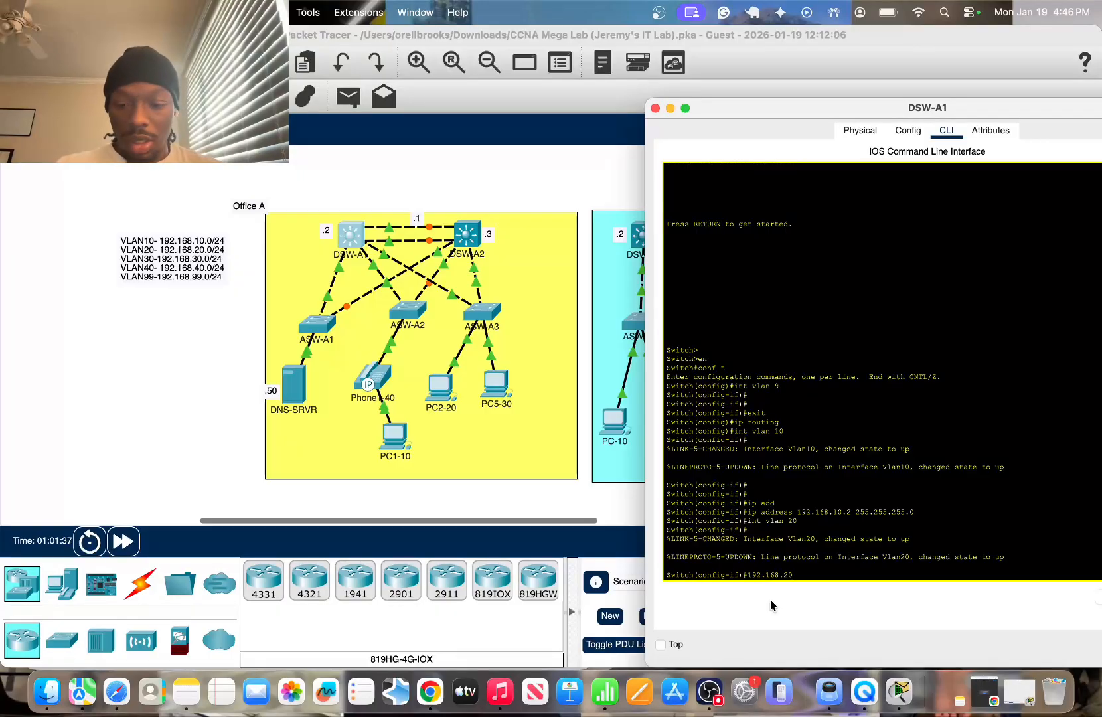
text(.2)
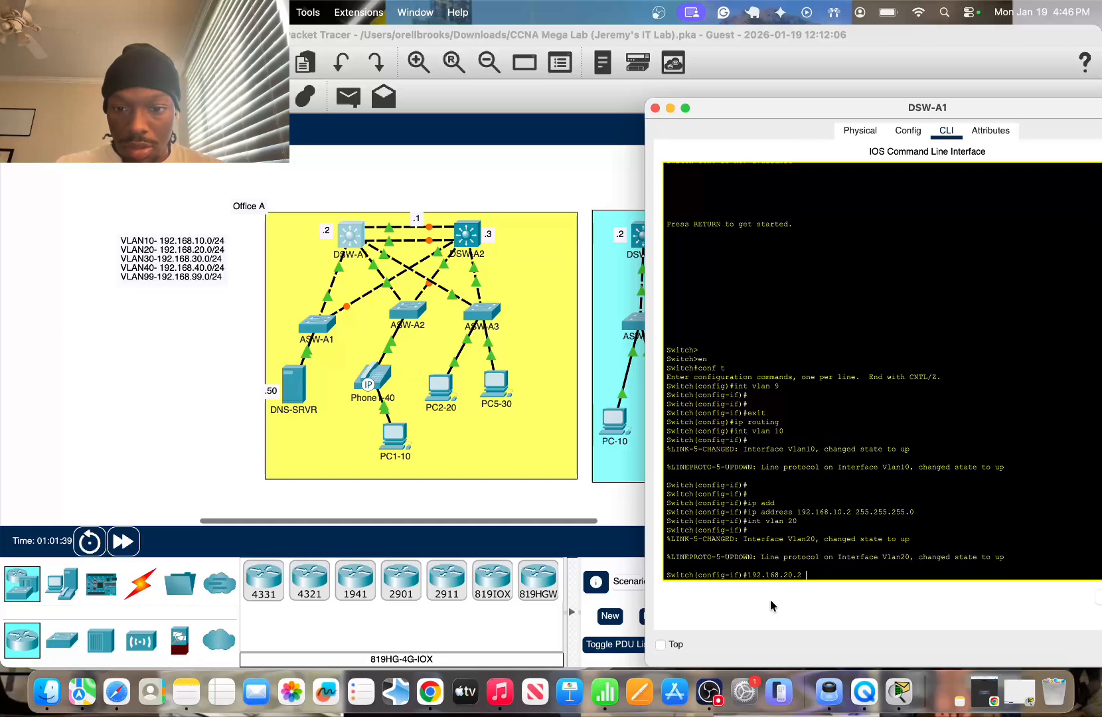
text( 255.255.255.0)
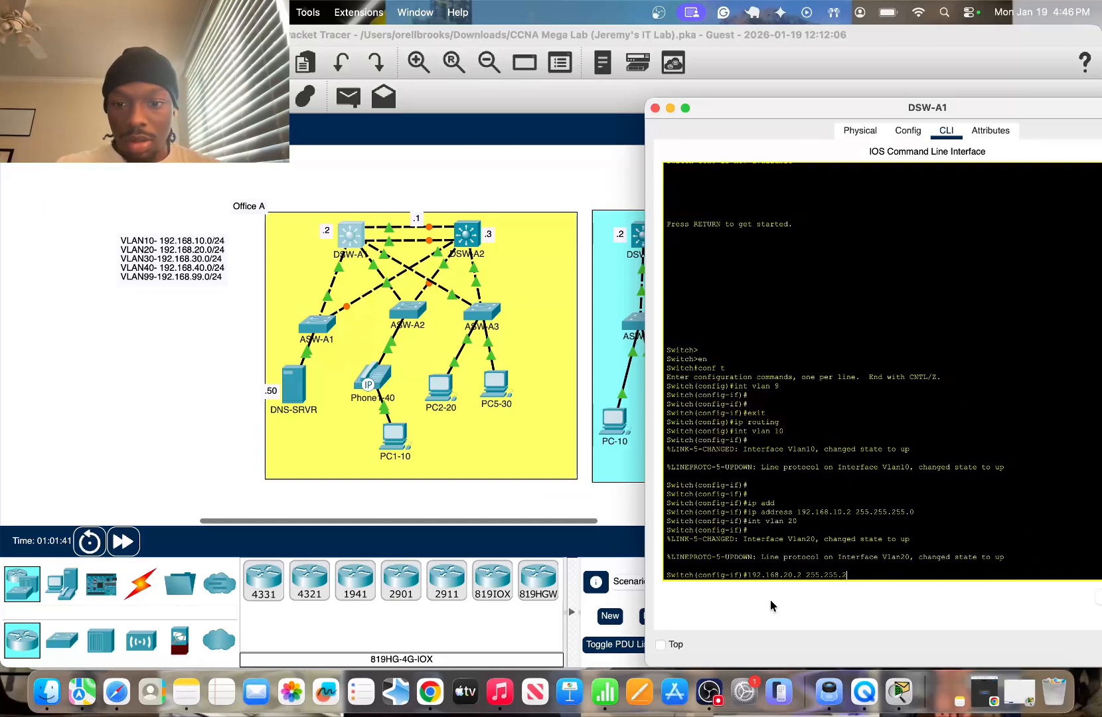
key(Return)
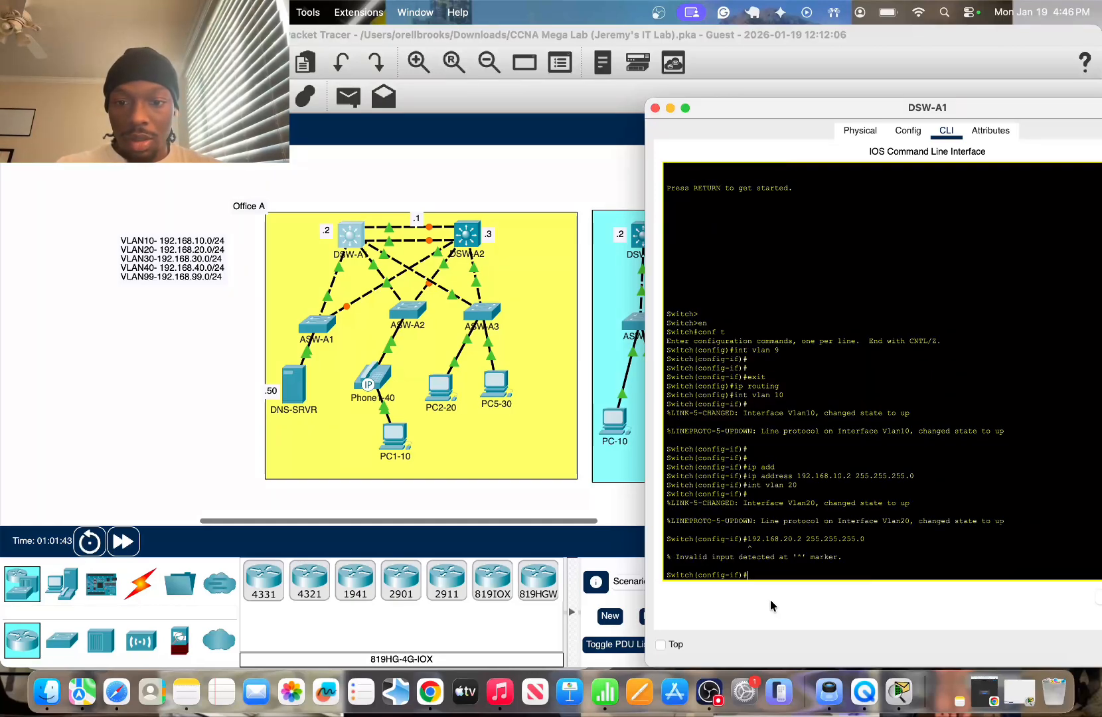
Assign IP address 192.168.20.2 with mask 255.255.255.0 to DSW-A1's VLAN 20 interface, copying both values from the earlier command line
text(ip a)
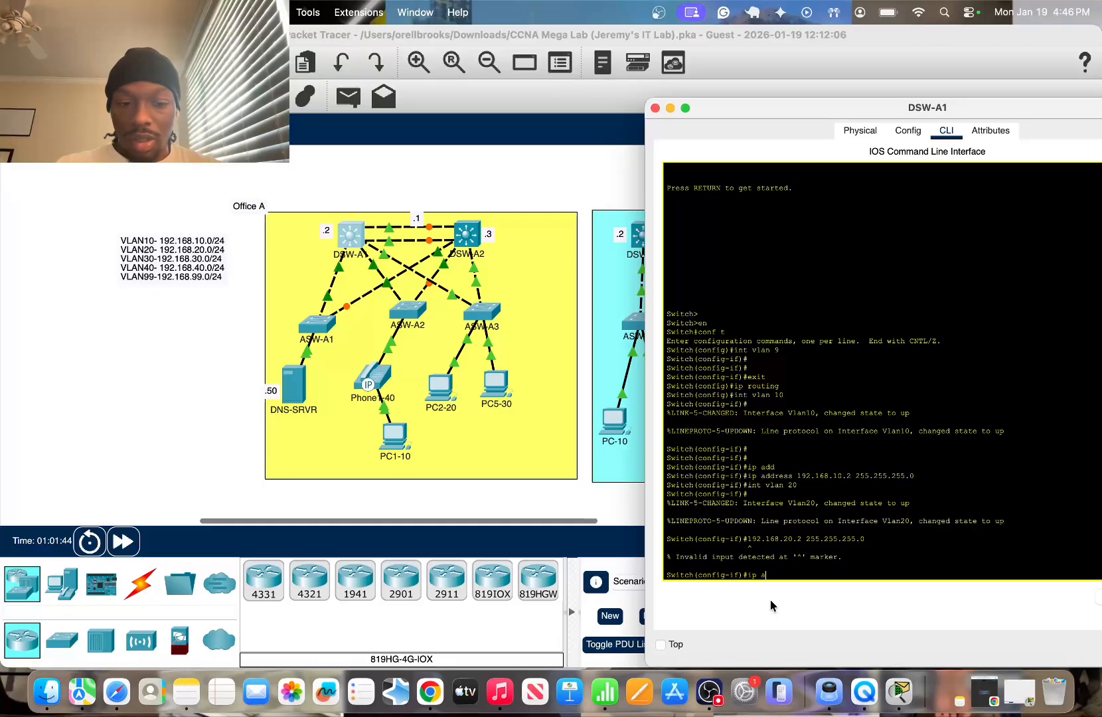
text(ddress)
key(Tab)
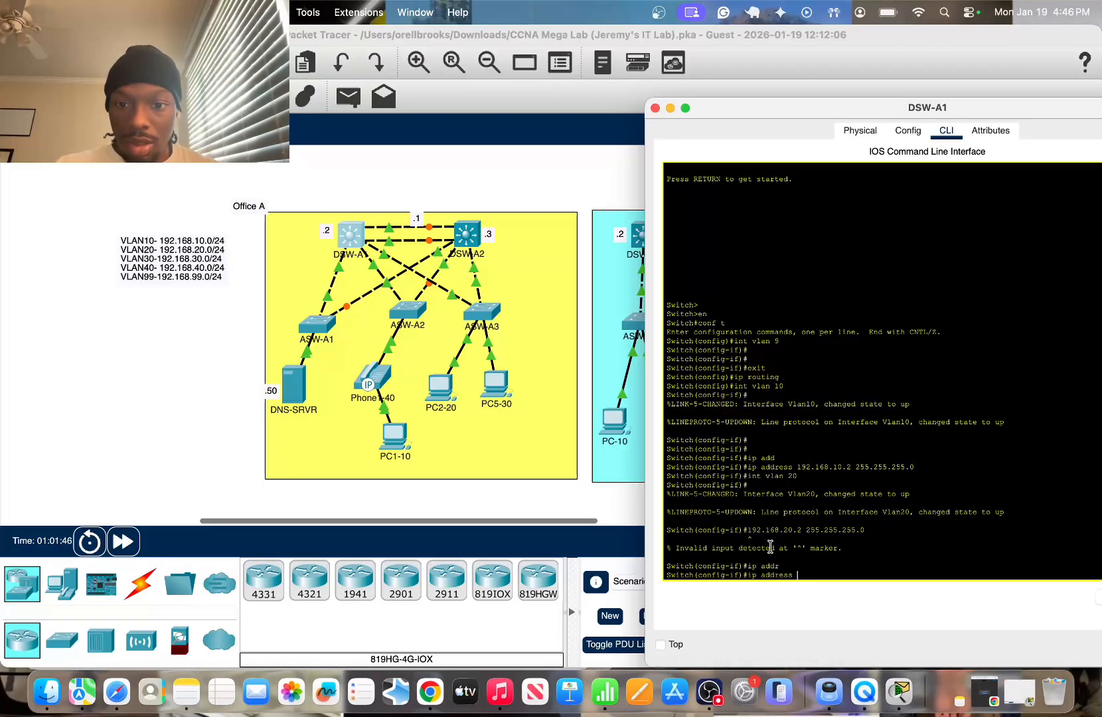
drag(746, 531, 880, 529)
key(super+c)
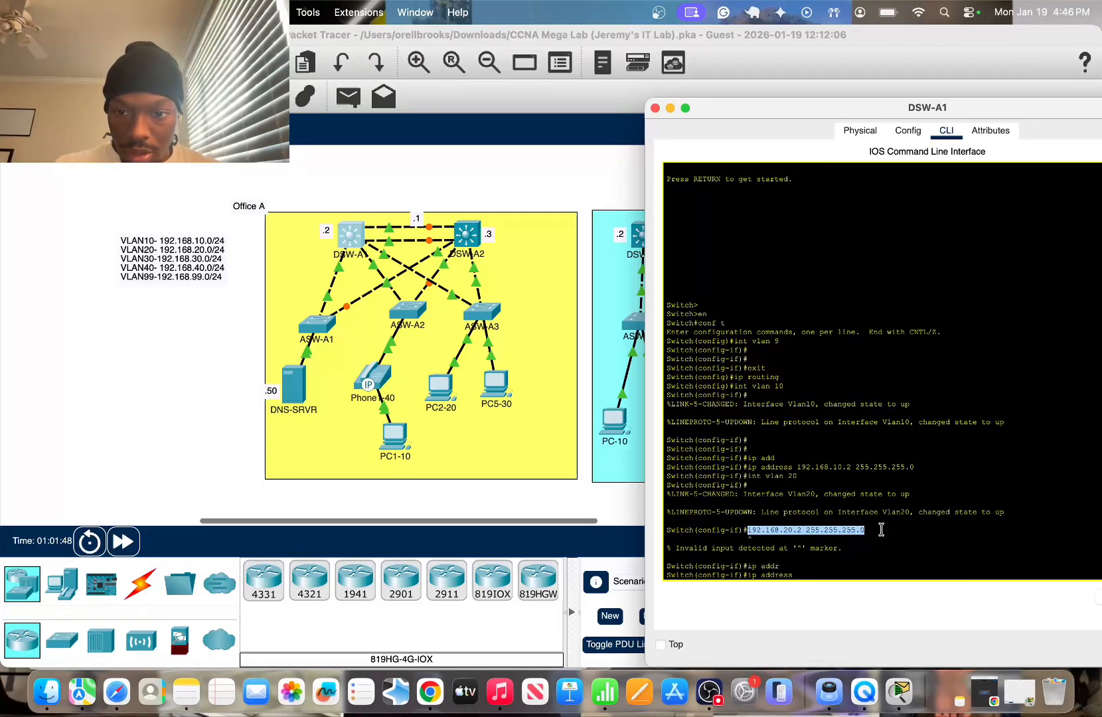
right_click(852, 525)
click(866, 533)
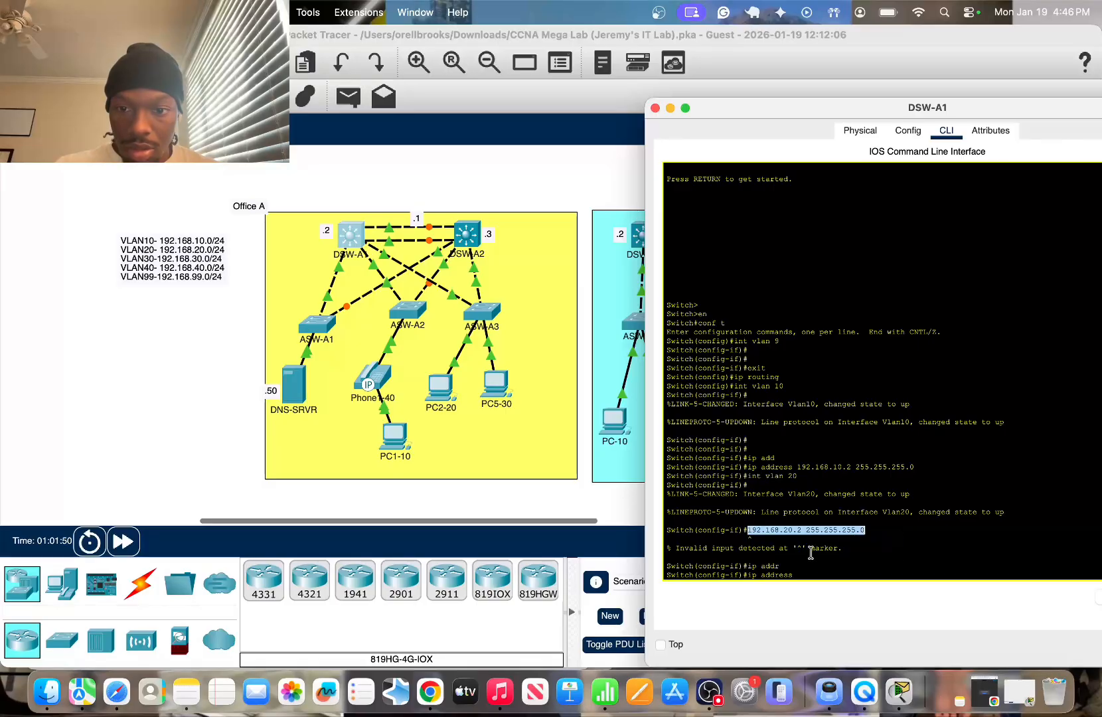
click(810, 561)
right_click(809, 576)
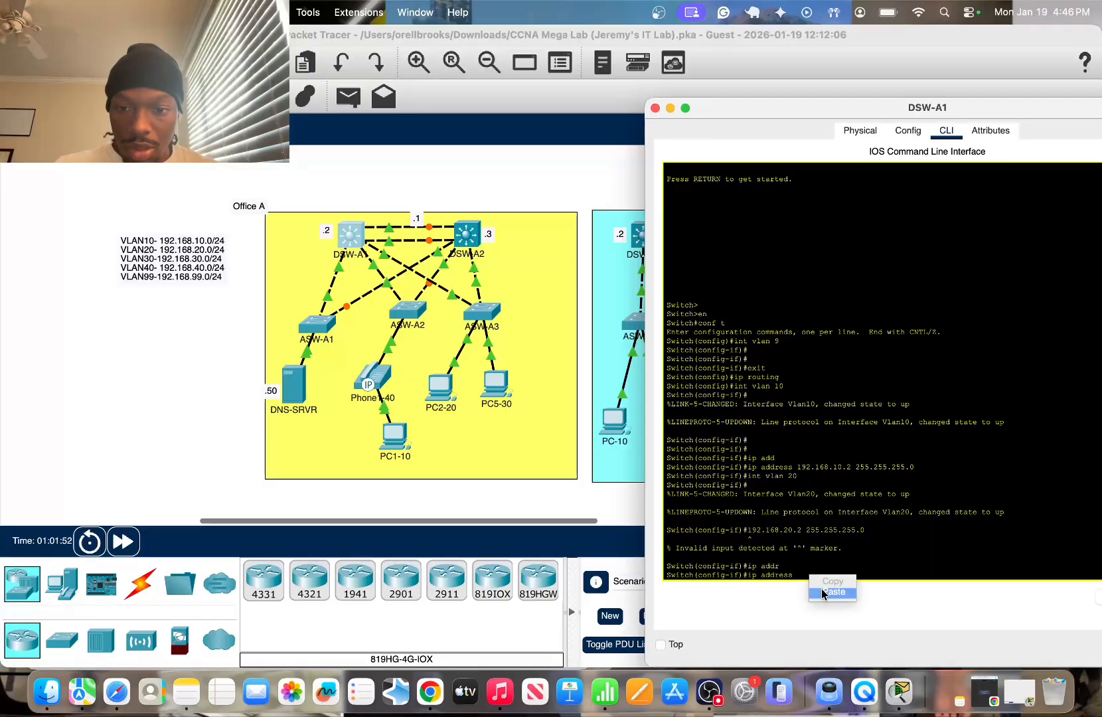
click(830, 592)
key(Return)
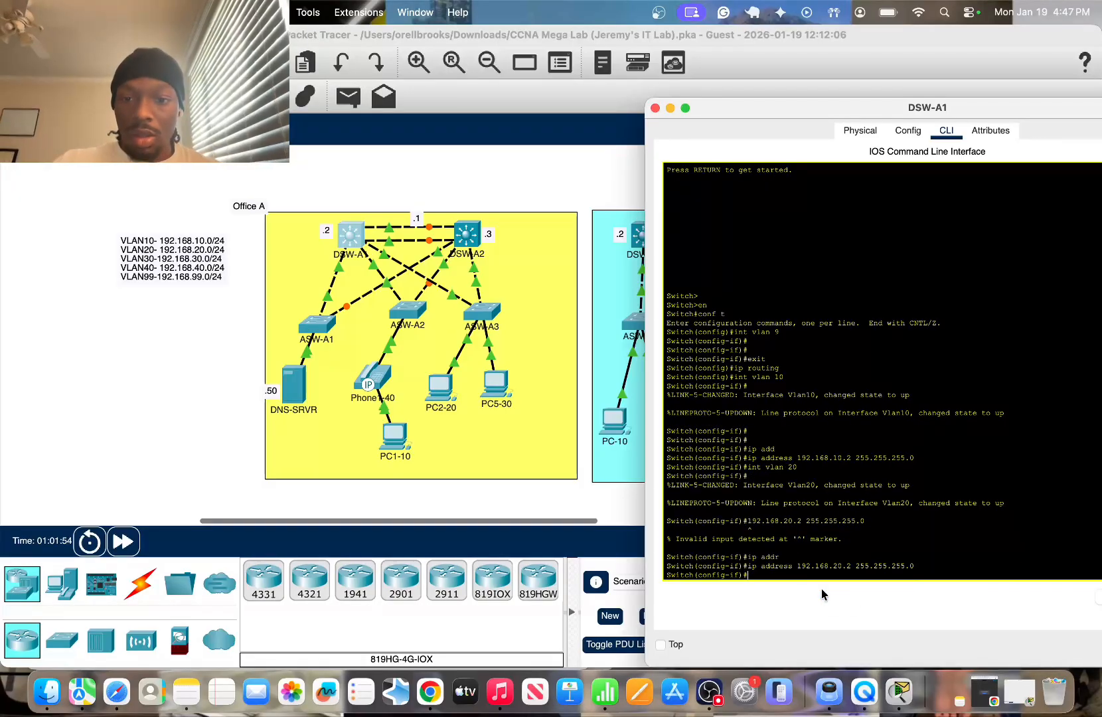
Create the VLAN 30 interface on DSW-A1 and assign it IP address 192.168.30.2 with mask 255.255.255.0
text(int vlan)
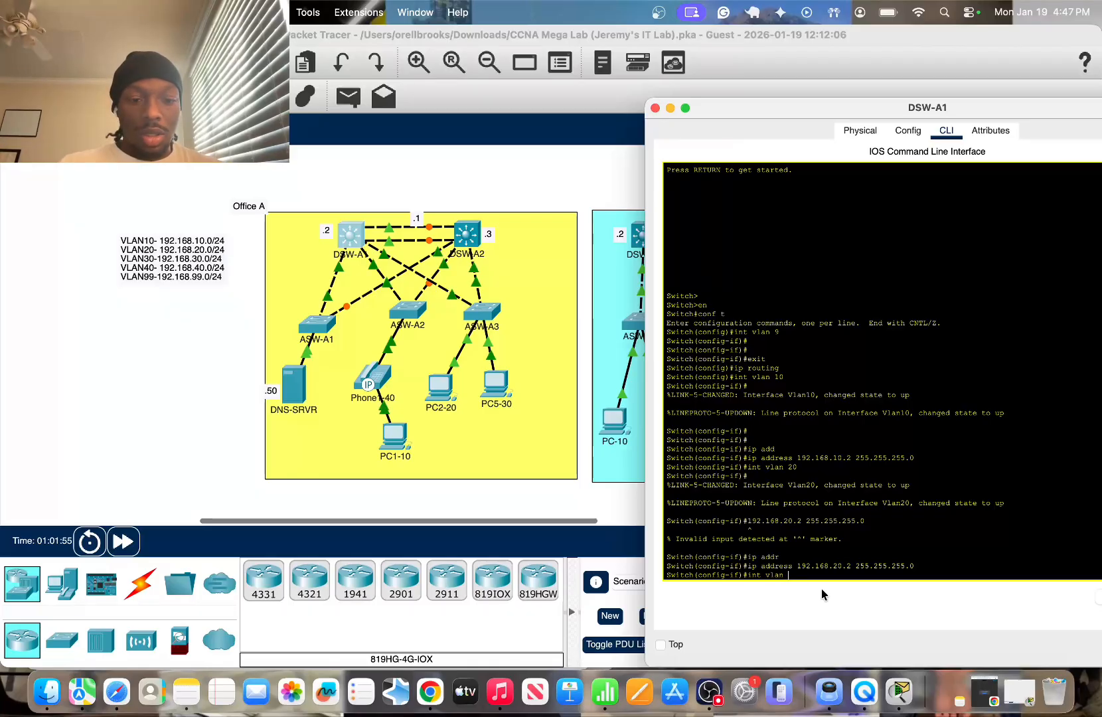
text( 30)
key(Return)
key(Return)
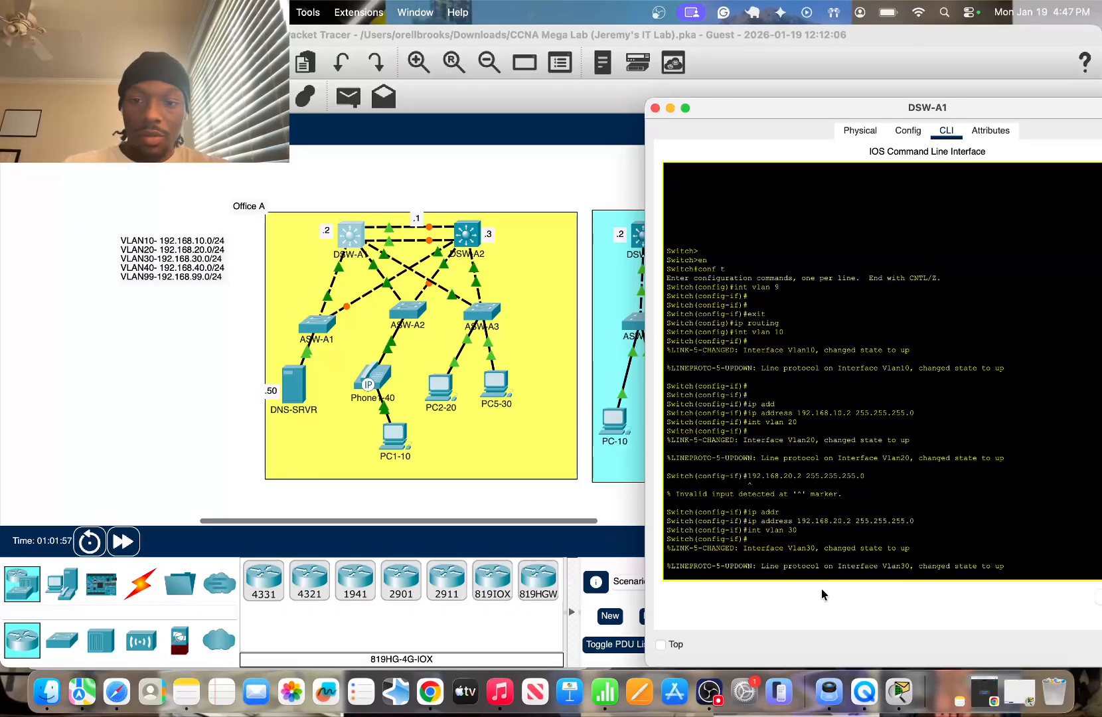
text(ip add)
key(Tab)
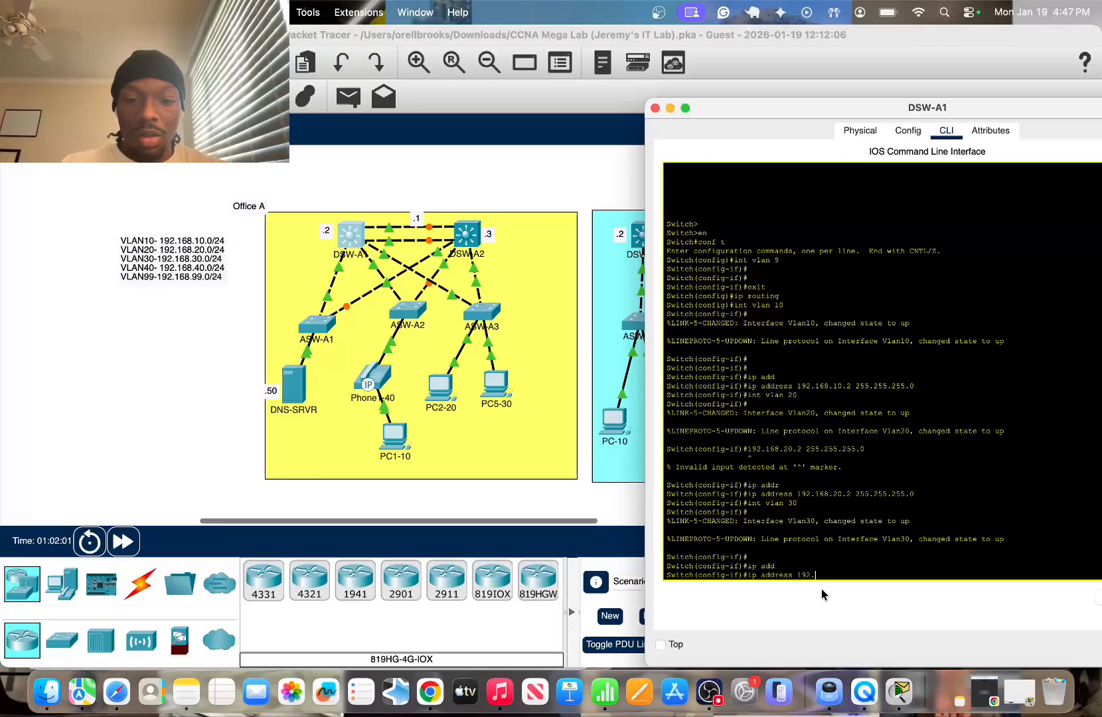
text(192.168.30)
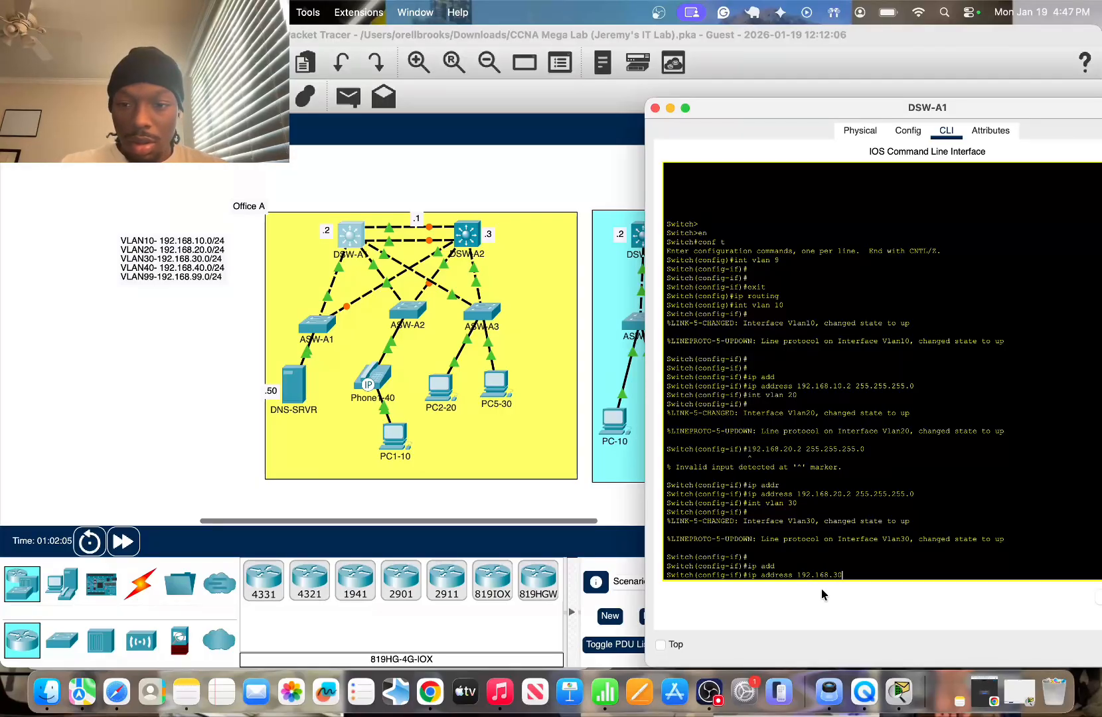
text(.2 )
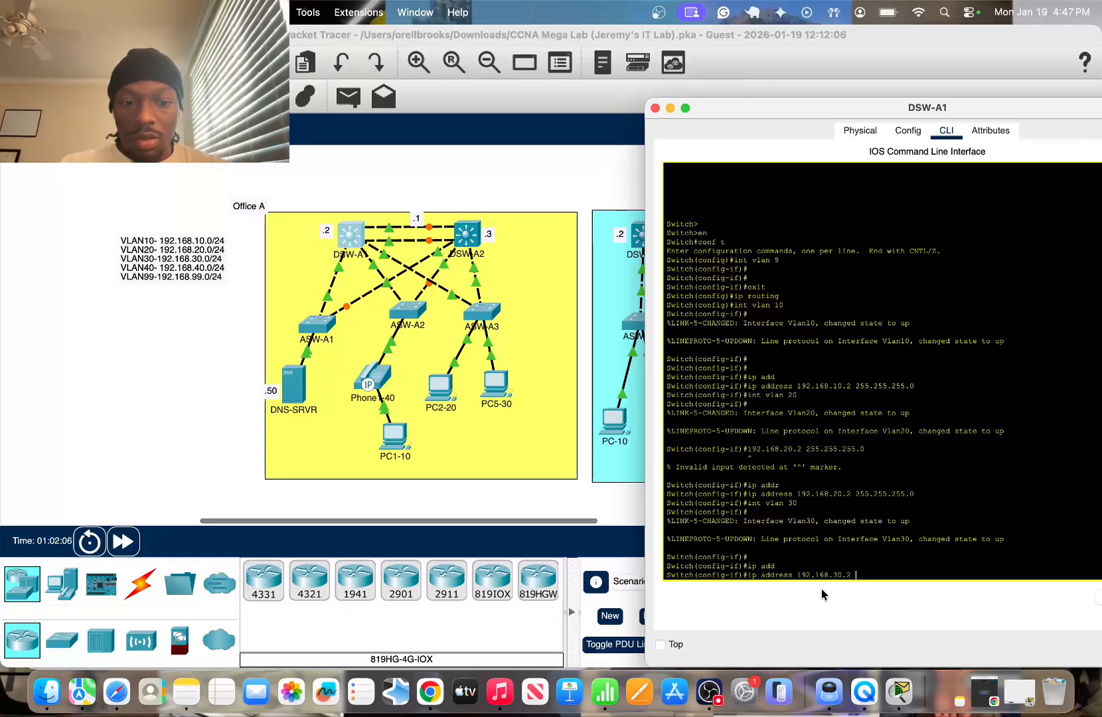
text(255.255.255.)
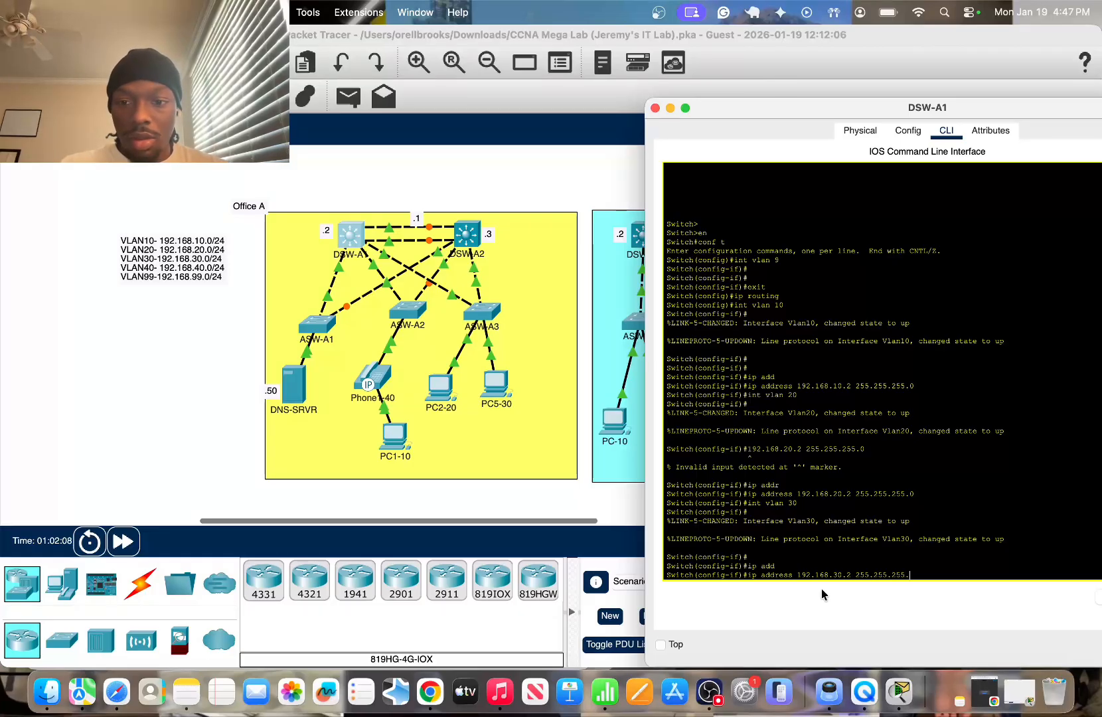
text(0)
key(Return)
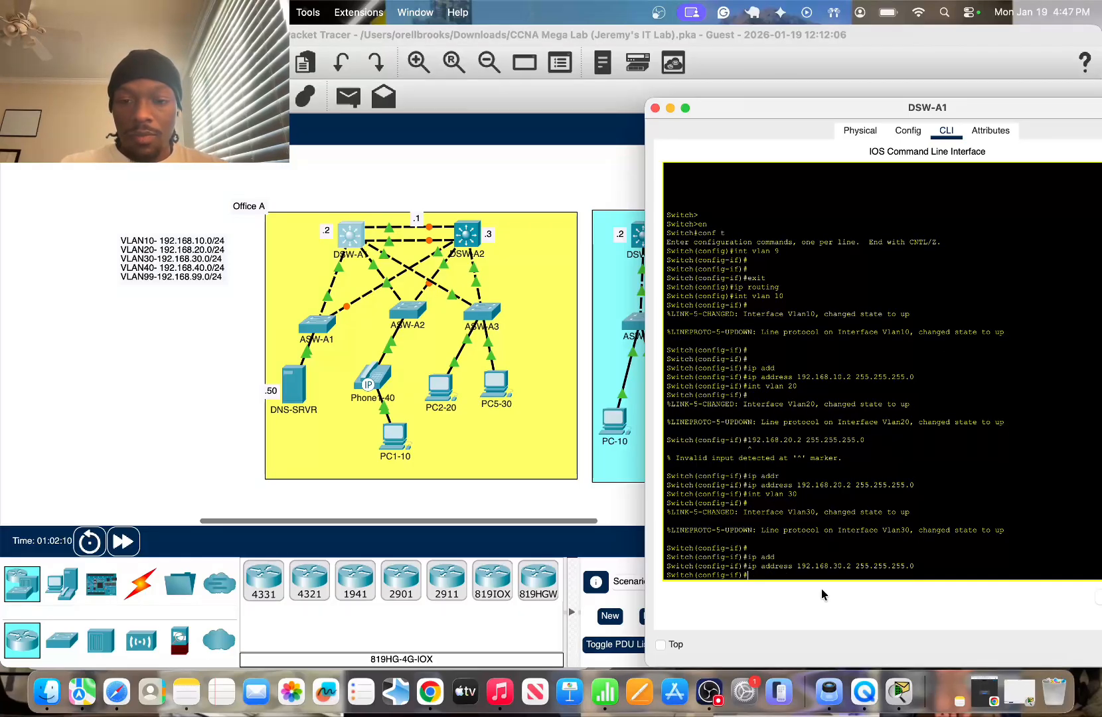
Create the VLAN 40 interface on DSW-A1 and assign it IP address 192.168.40.2 with mask 255.255.255.0
text(int vlan )
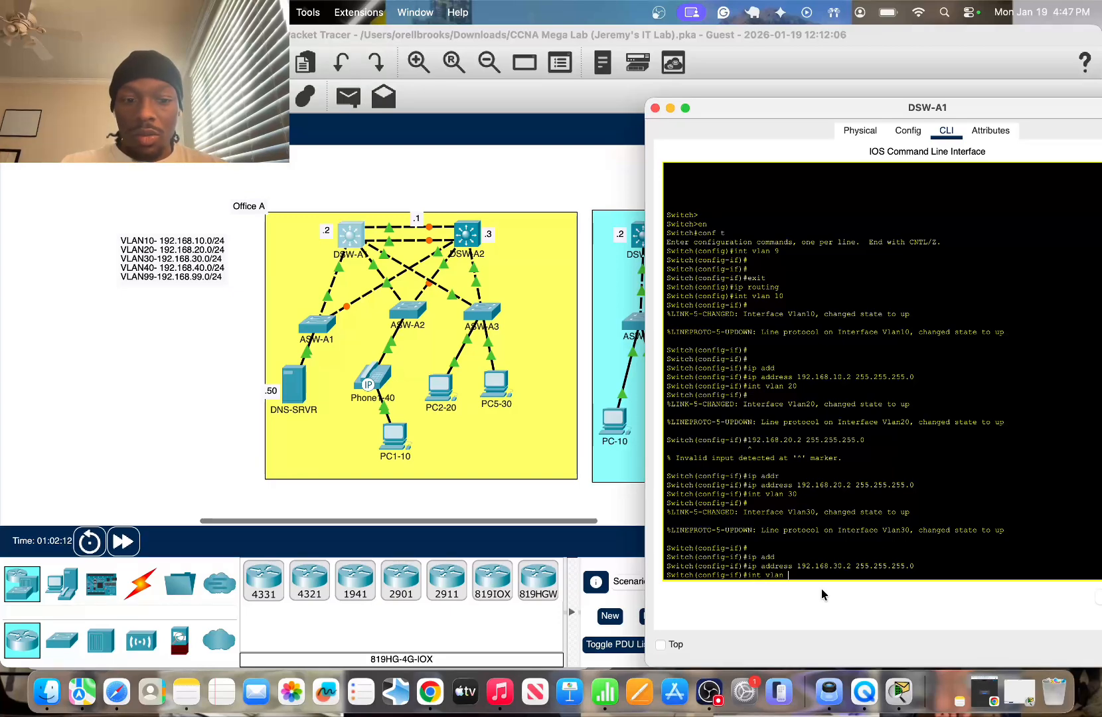
text(40)
key(Return)
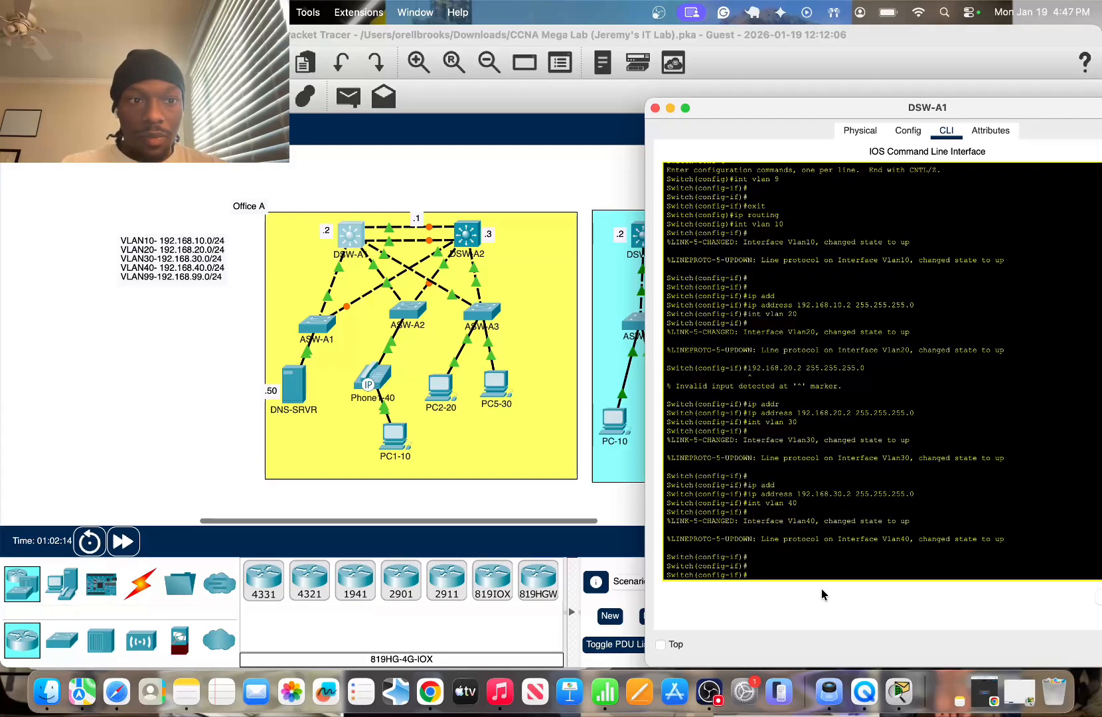
text(p add)
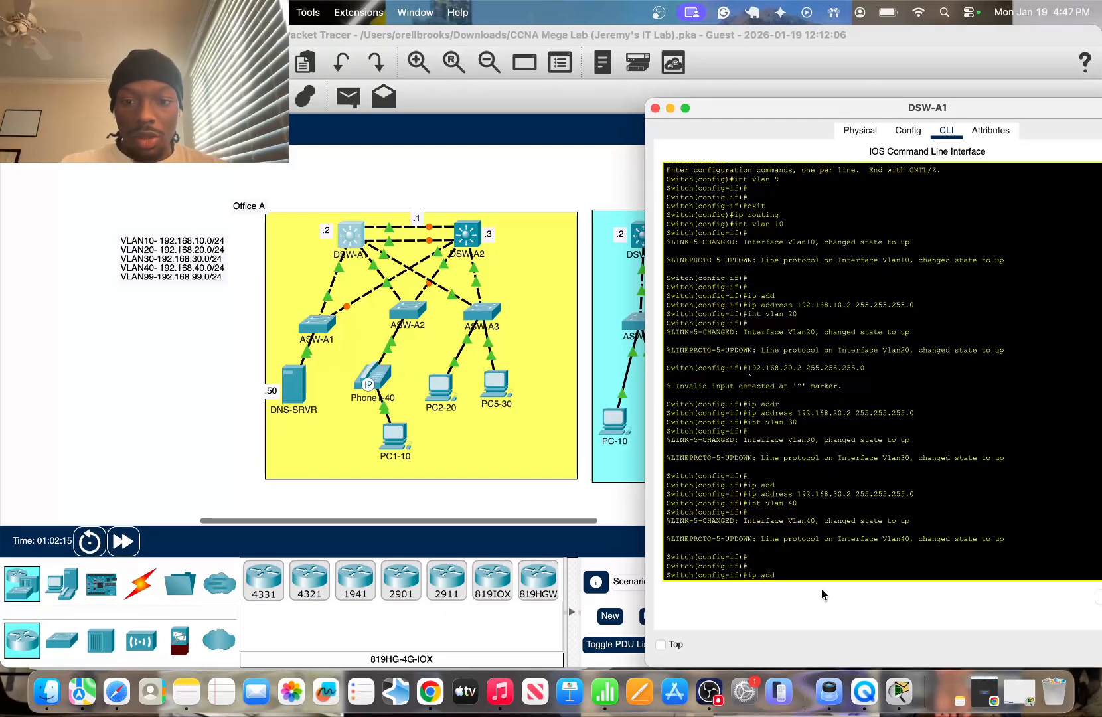
key(Tab)
text(192.1)
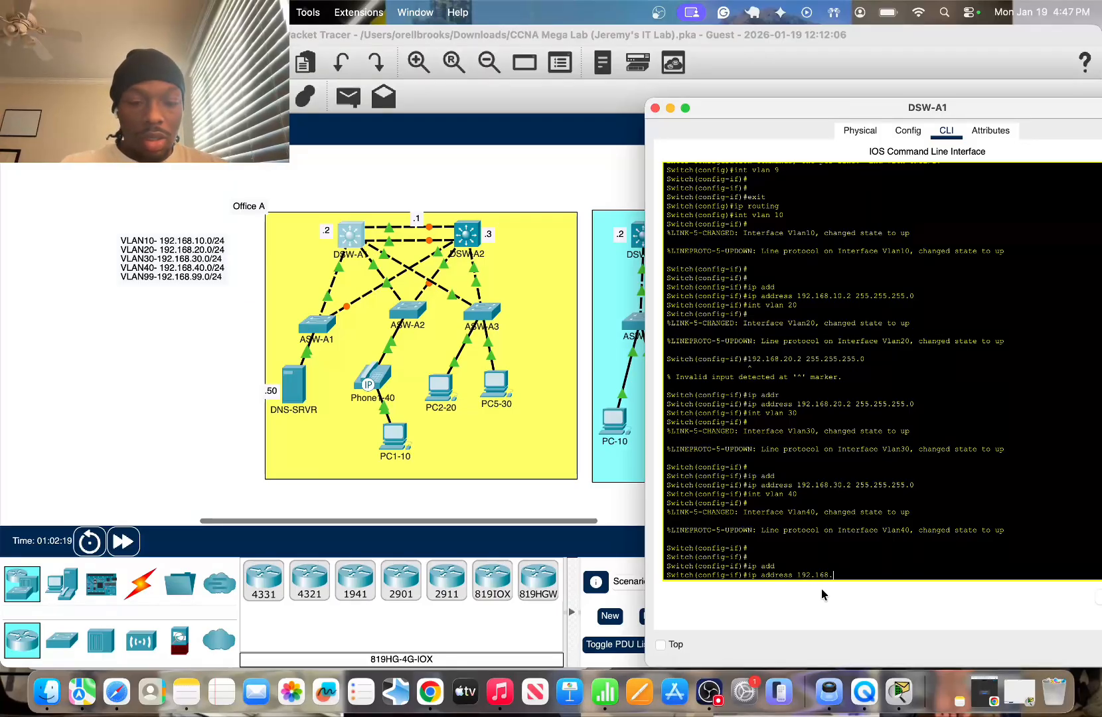
text(68.40.2 2)
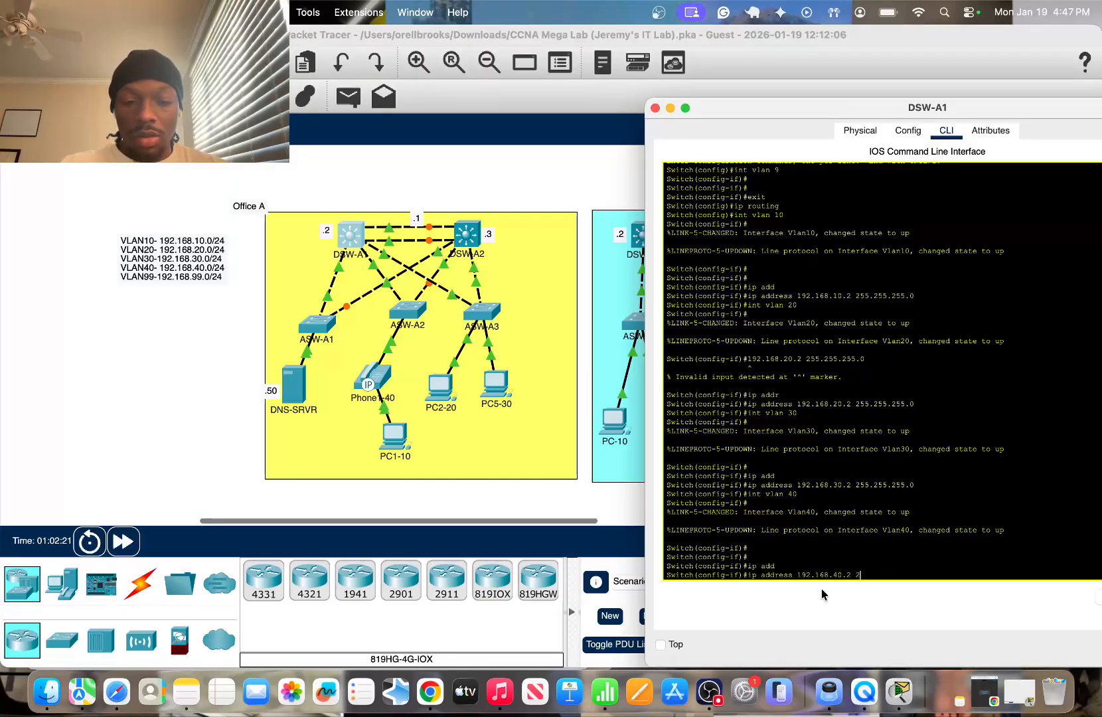
text(55.255.255.255.0)
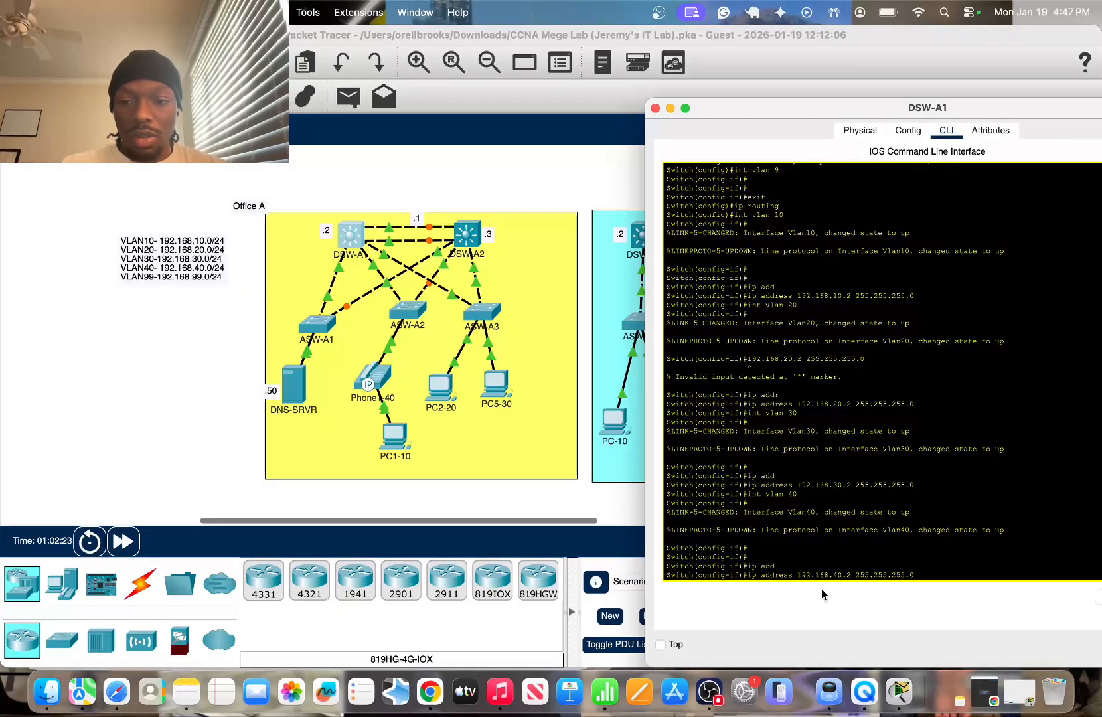
key(Return)
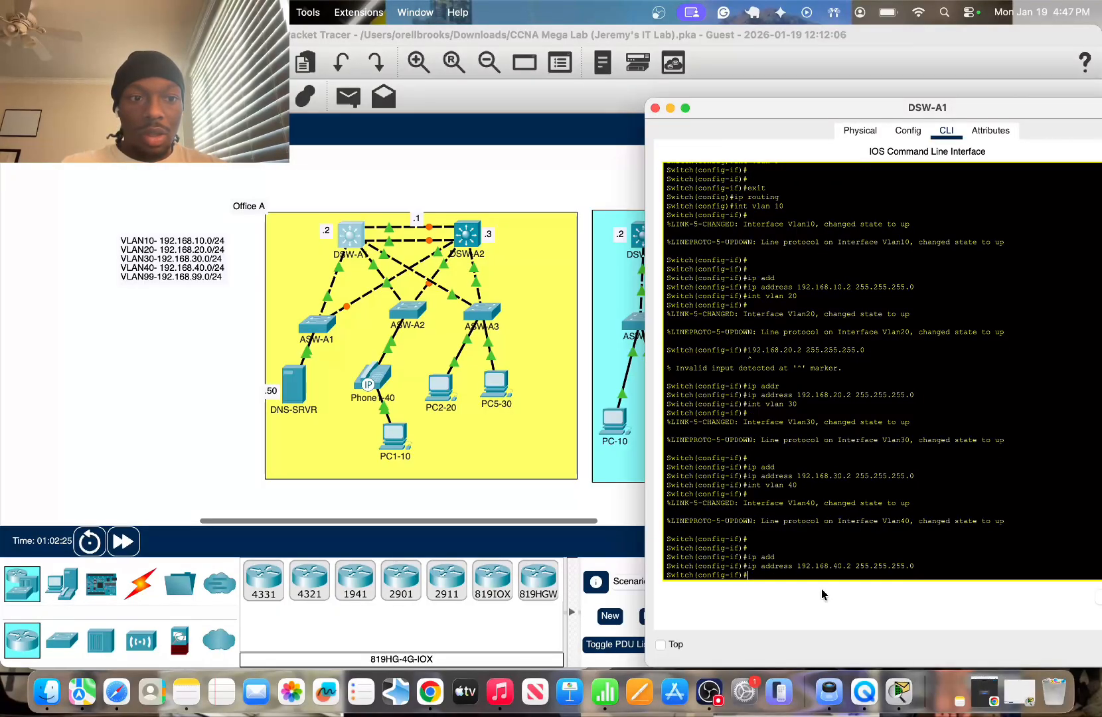
Create the VLAN 99 interface on DSW-A1 and assign it IP address 192.168.99.2 with mask 255.255.255.0
text(int vlan 99)
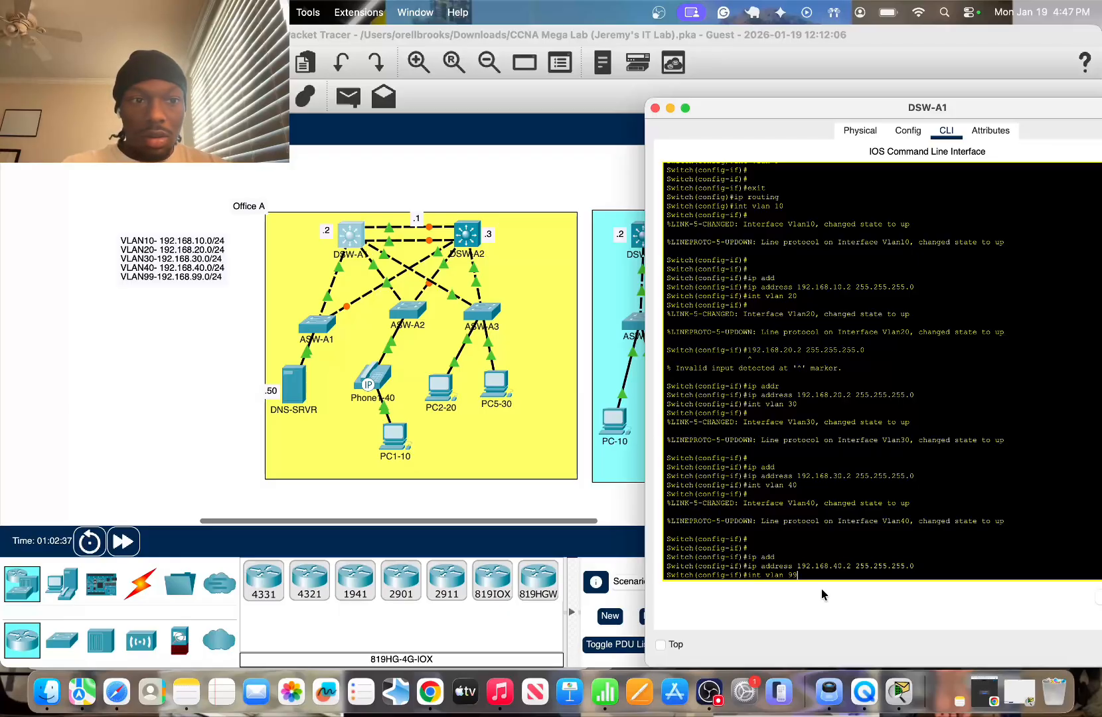
key(Return)
key(Return)
text(ip add)
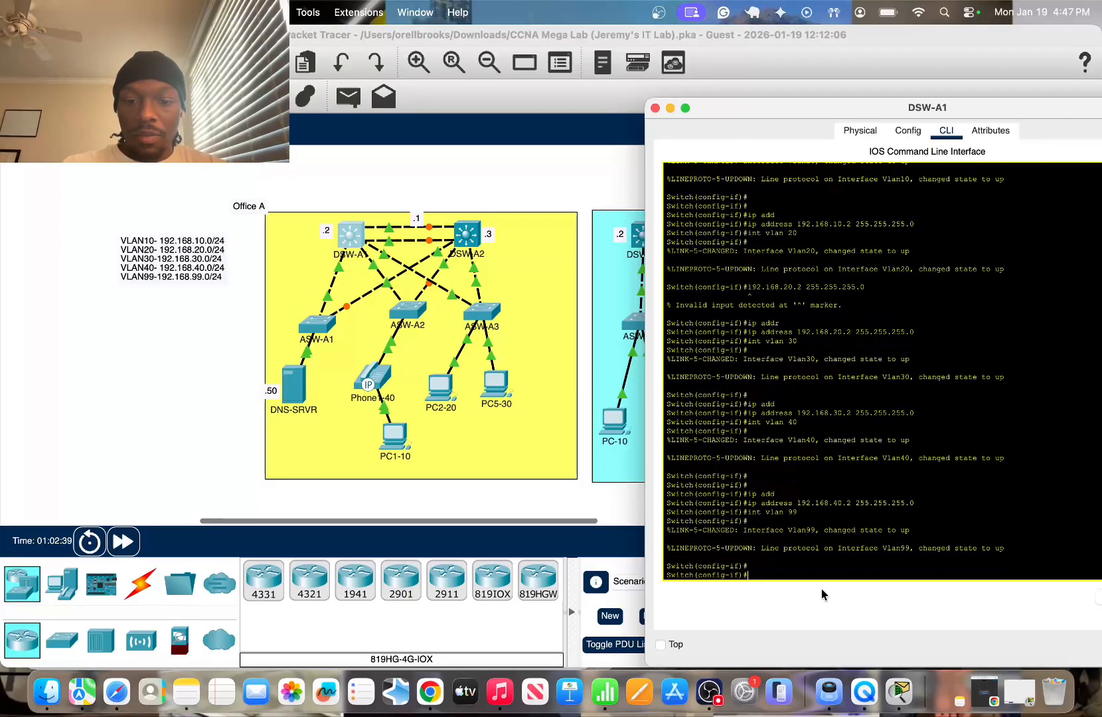
key(Tab)
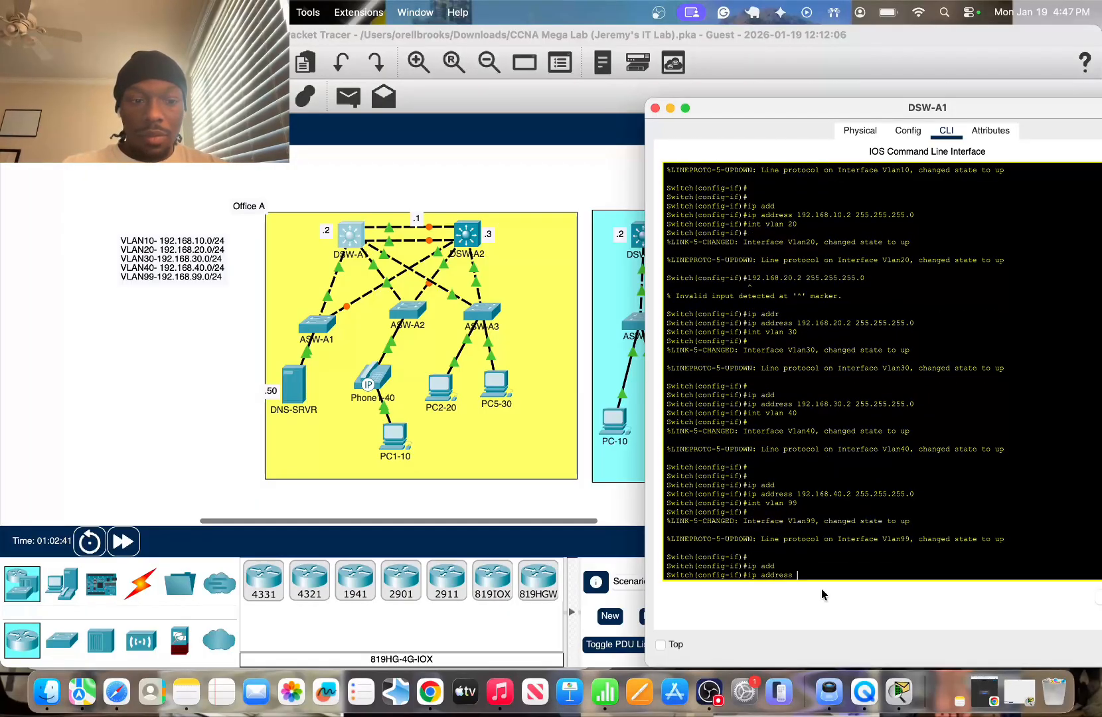
text(192.168.99.)
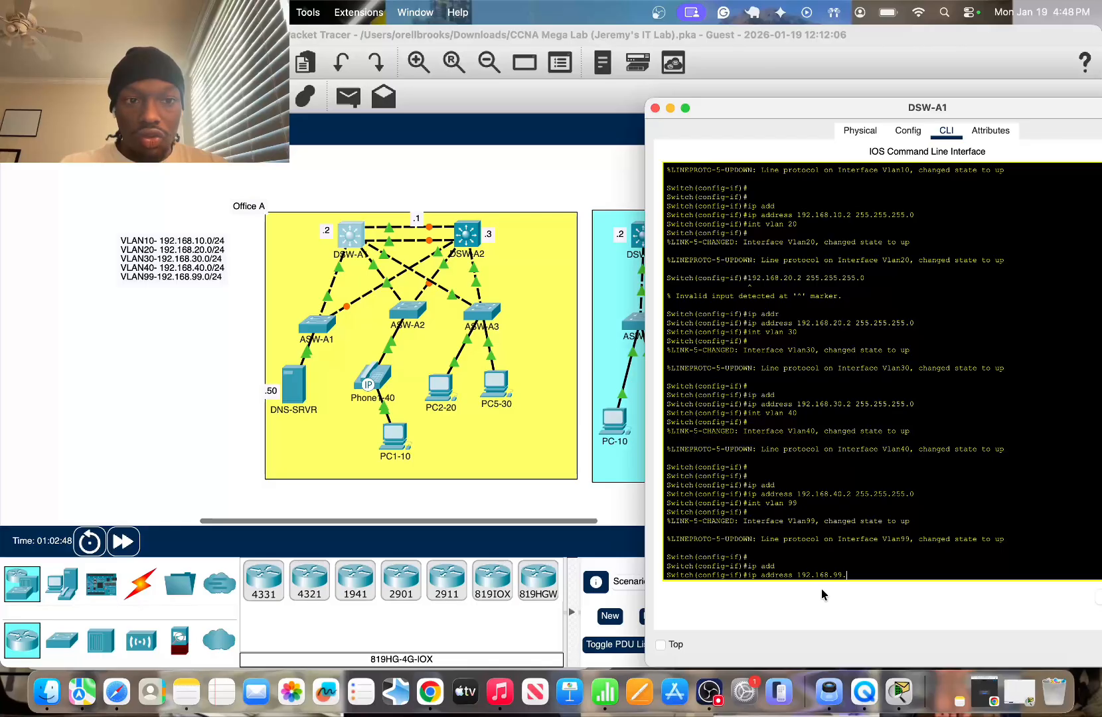
text(2)
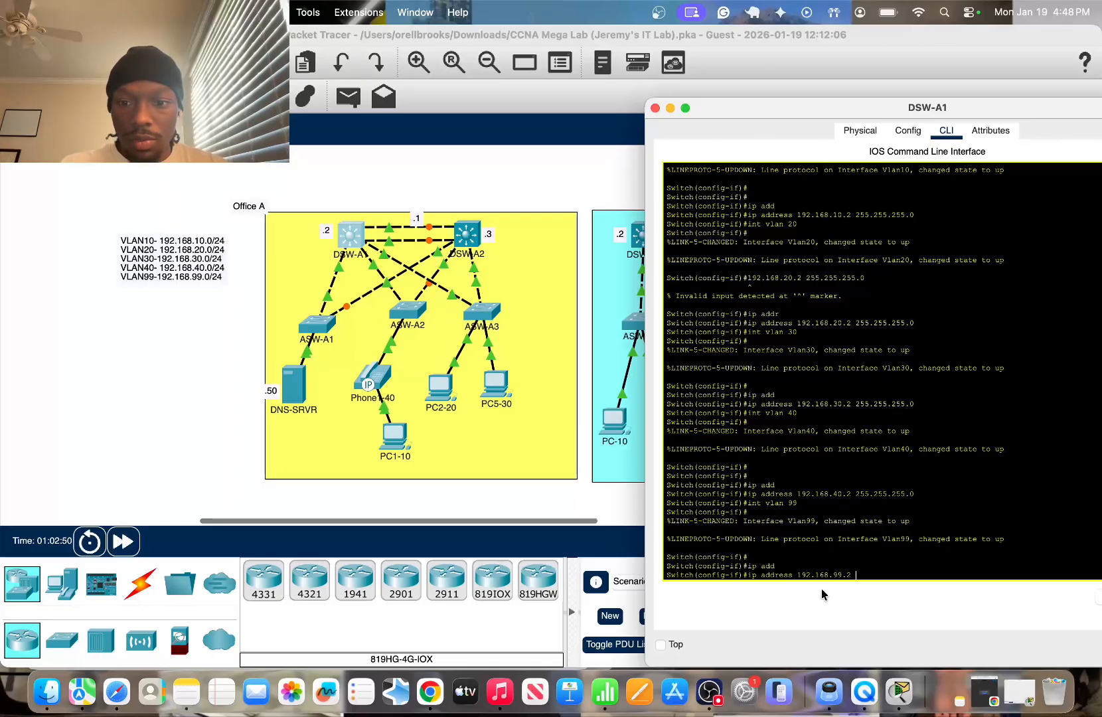
text( 255.255.255.0)
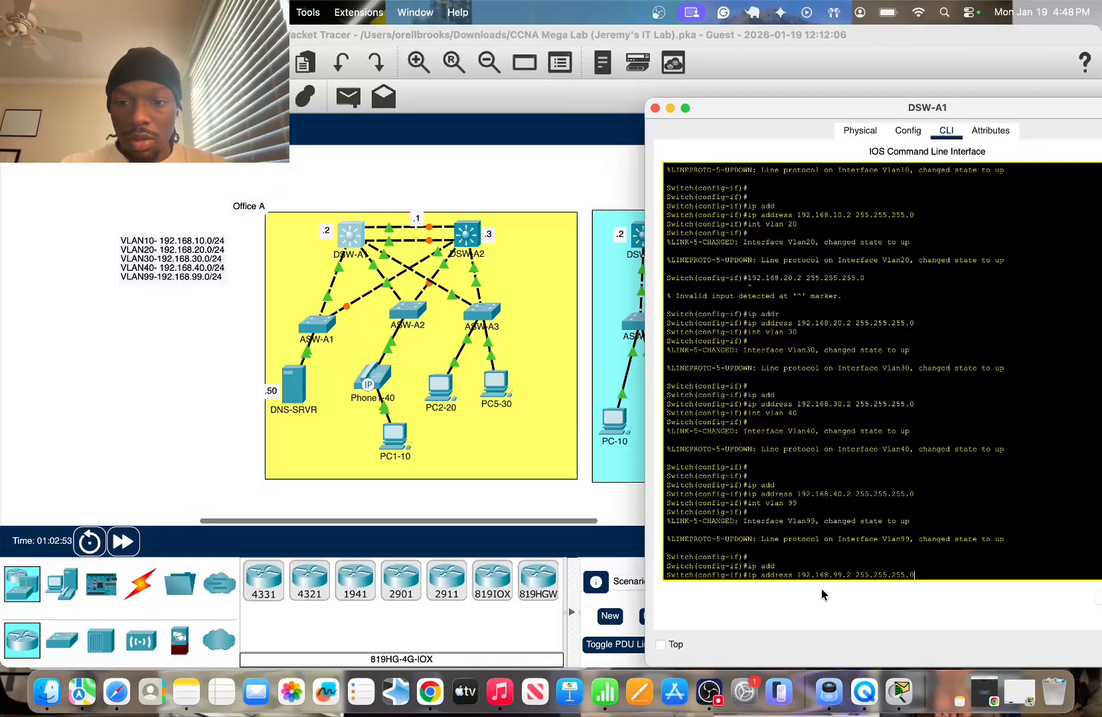
key(Return)
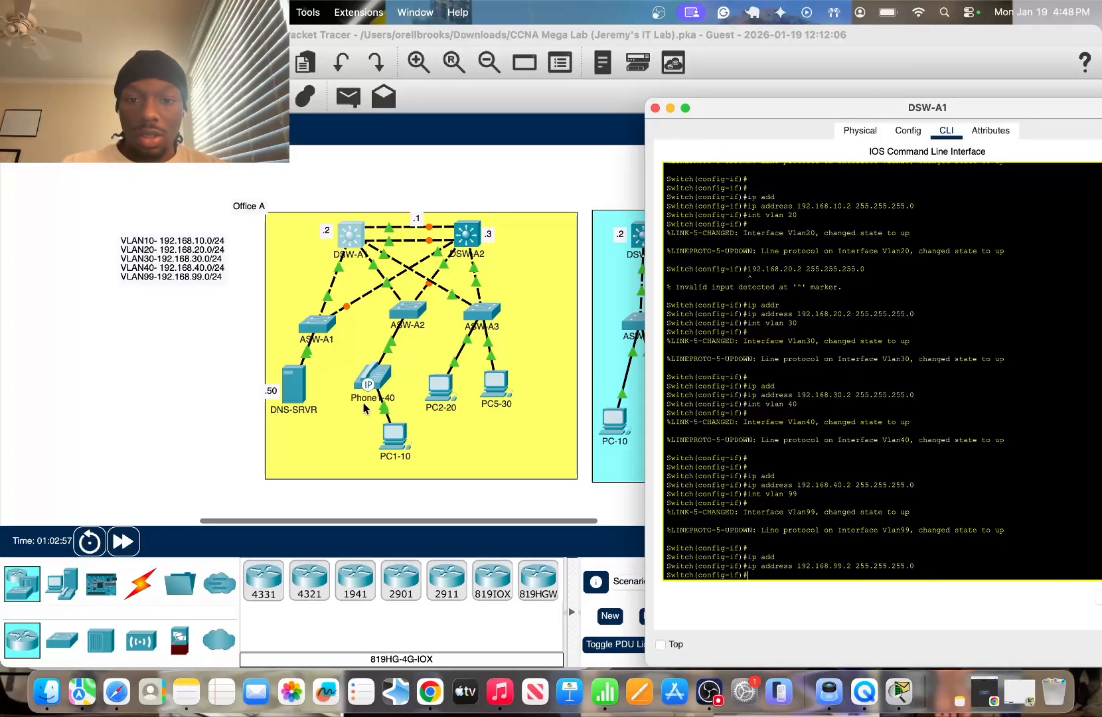
Enter global configuration mode on DSW-A2 and create its VLAN 10 interface
click(204, 423)
click(467, 233)
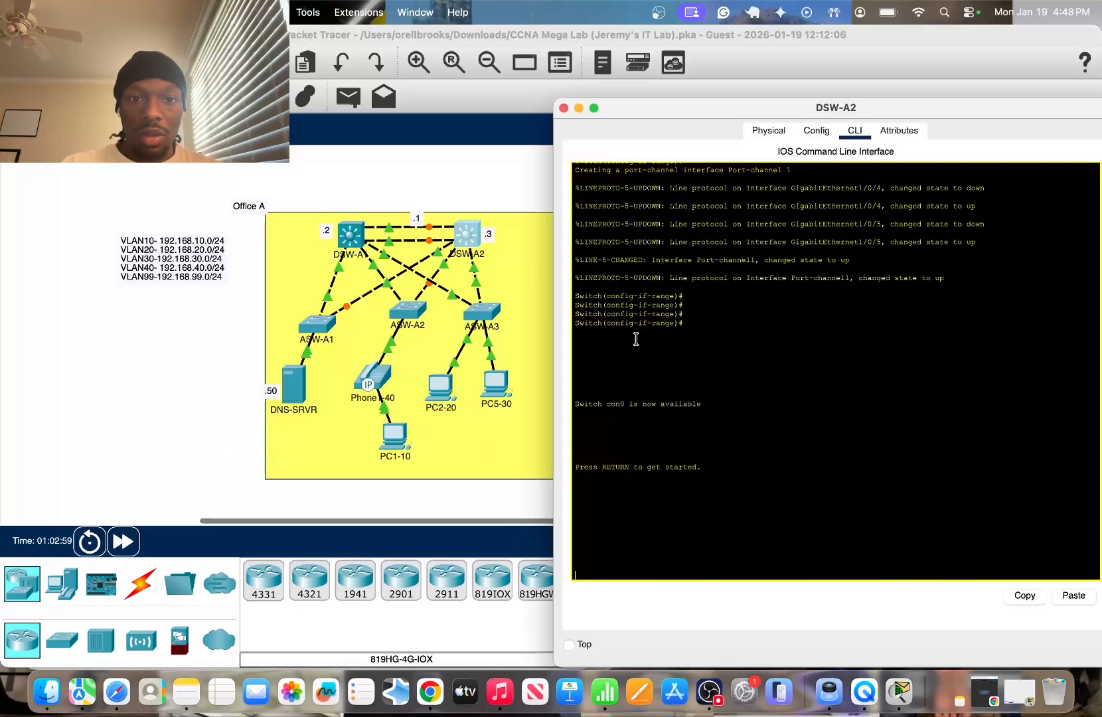
text(en)
key(Return)
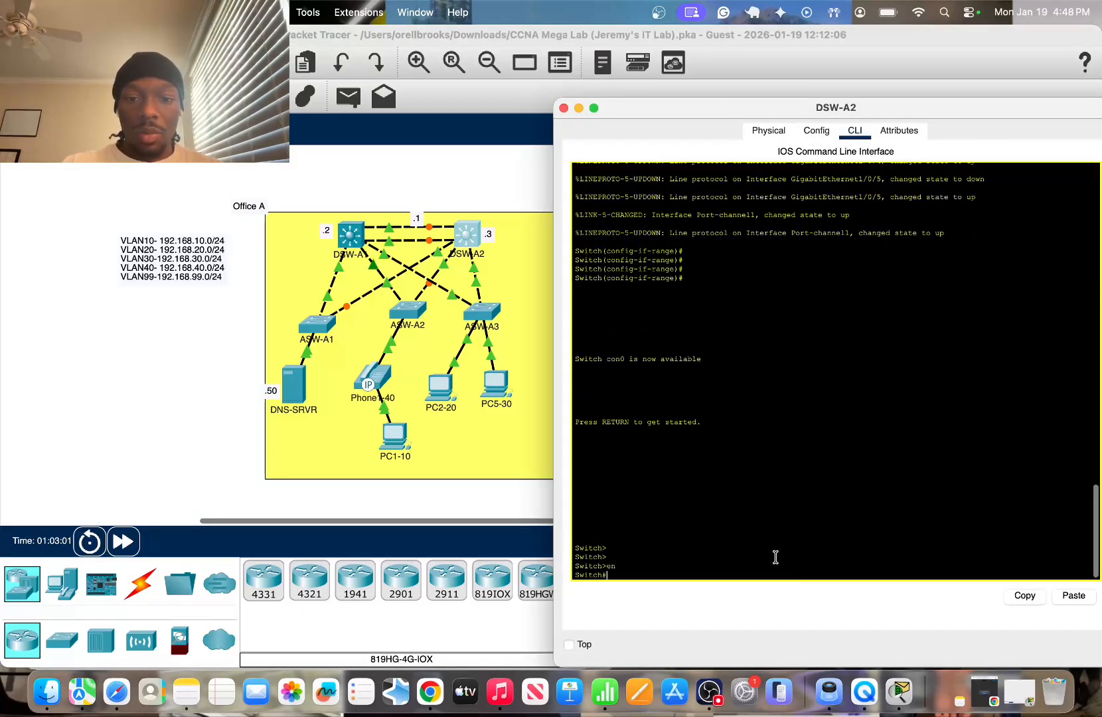
text(conf t)
key(Return)
key(Return)
key(Return)
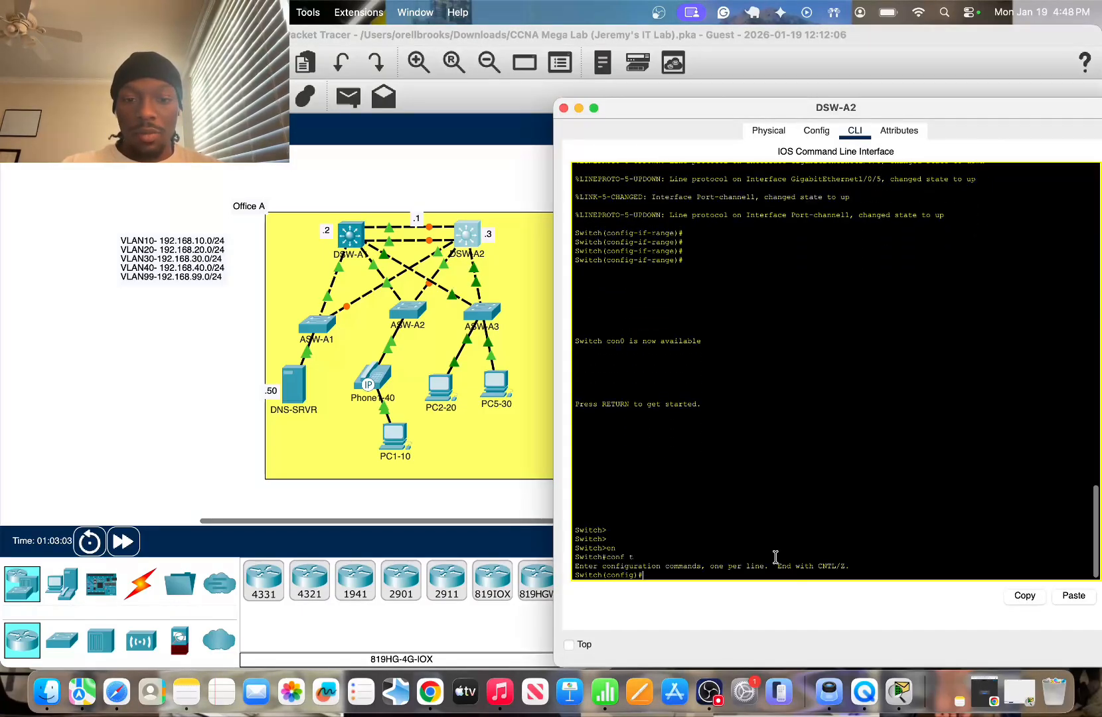
text(int)
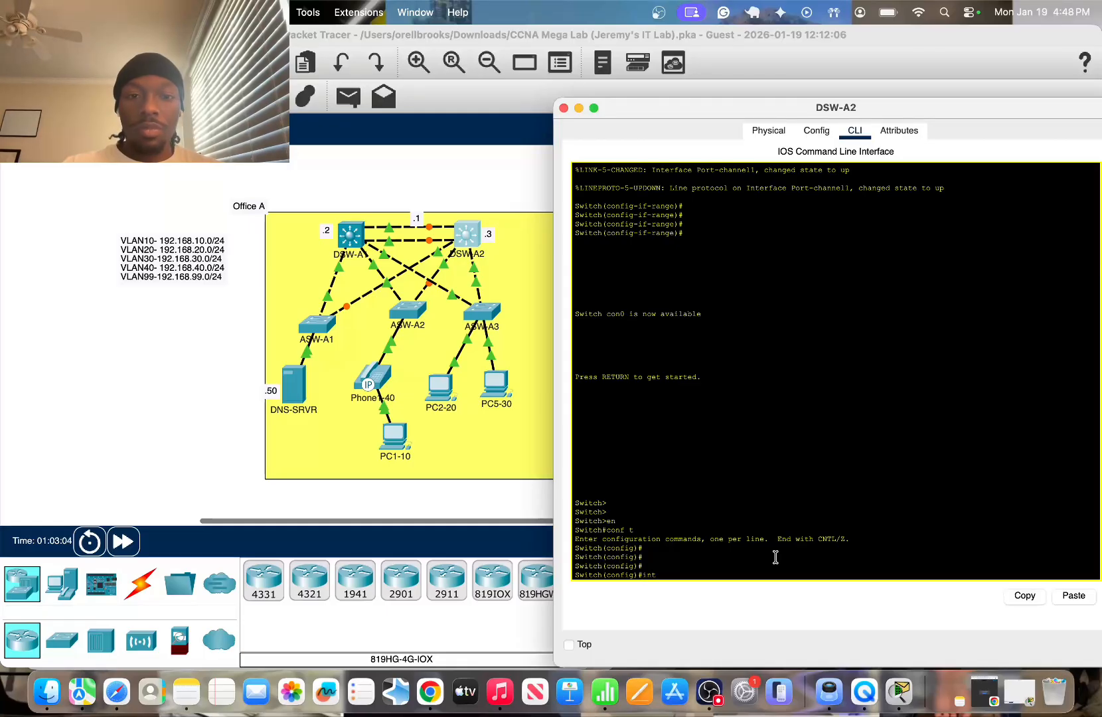
text( vlan 10)
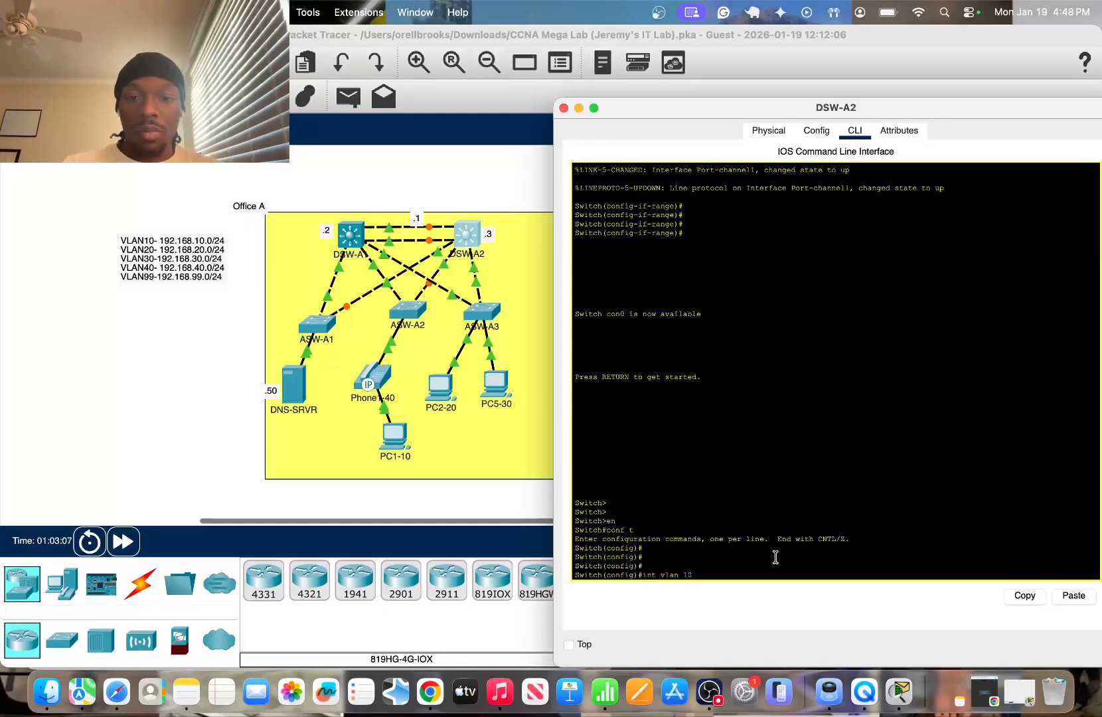
key(Return)
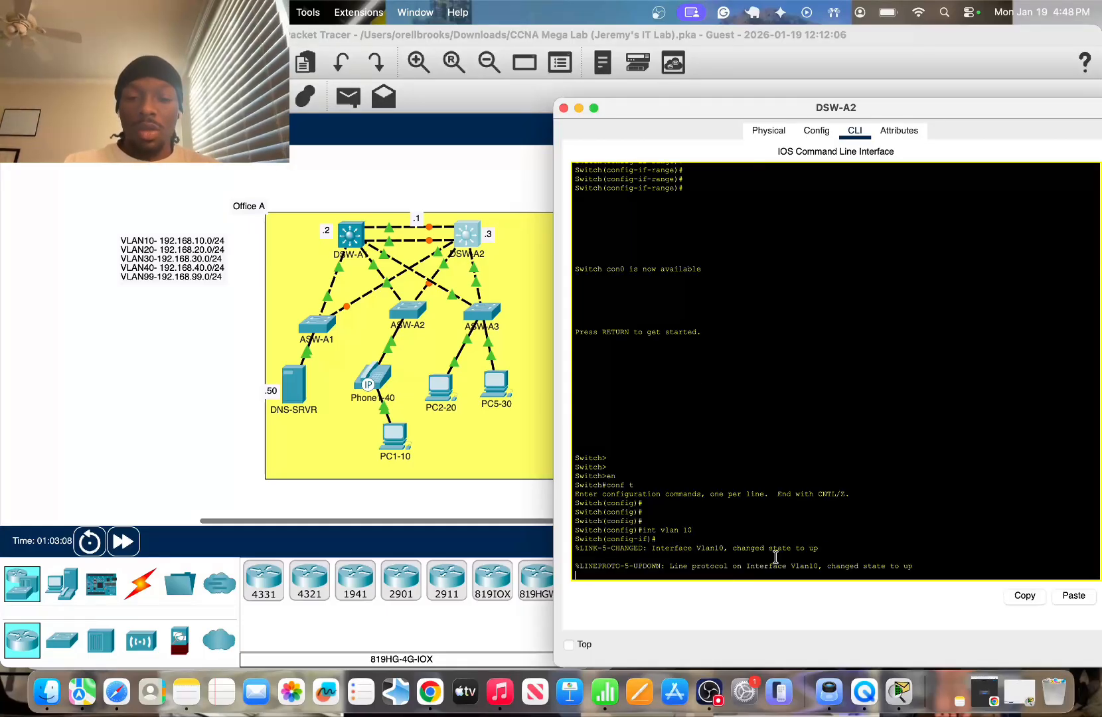
Exit interface configuration on DSW-A2 and enable IP routing globally
text(exit)
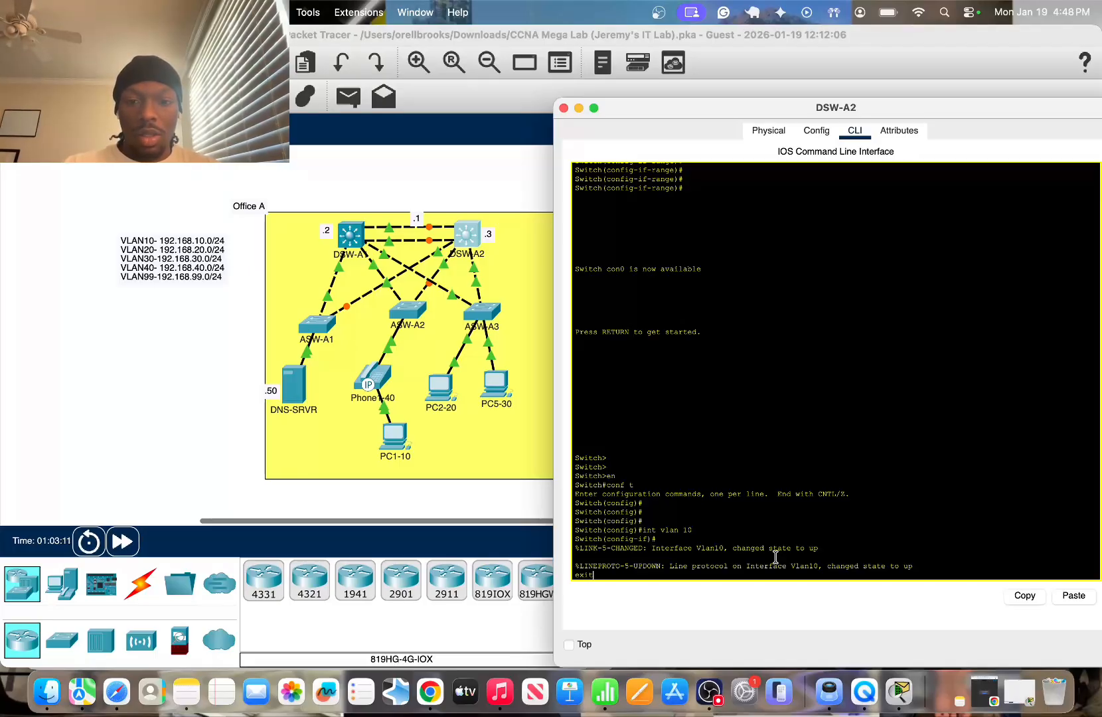
key(Return)
text(ip rout)
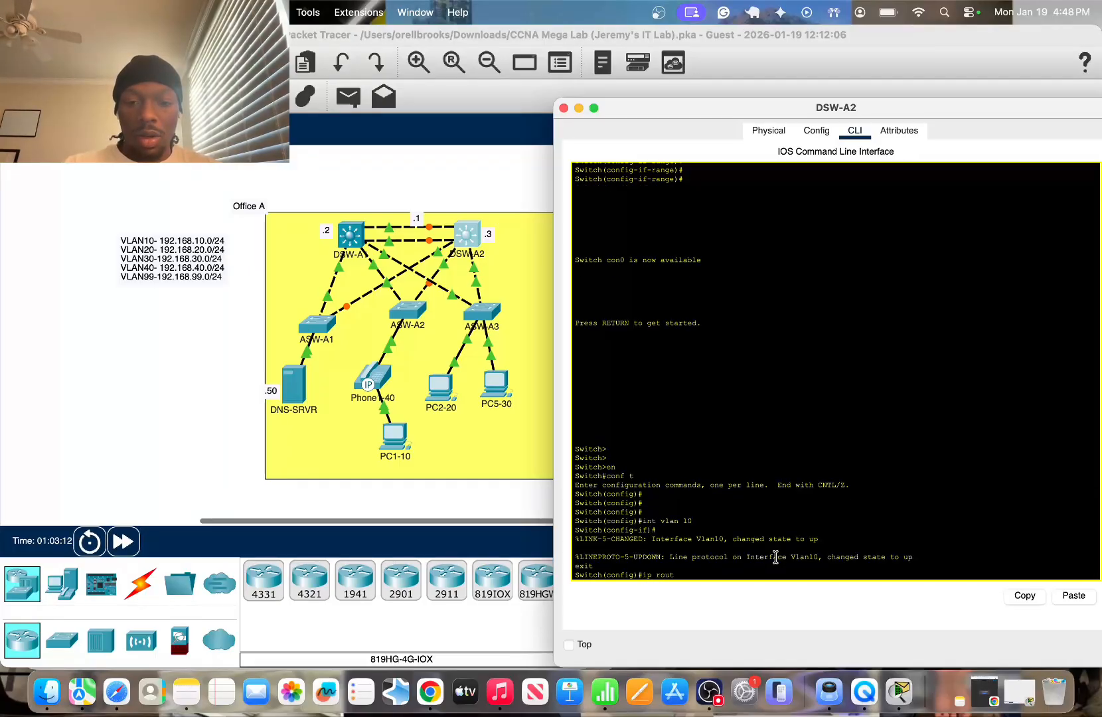
key(Tab)
key(Return)
text(ip routing)
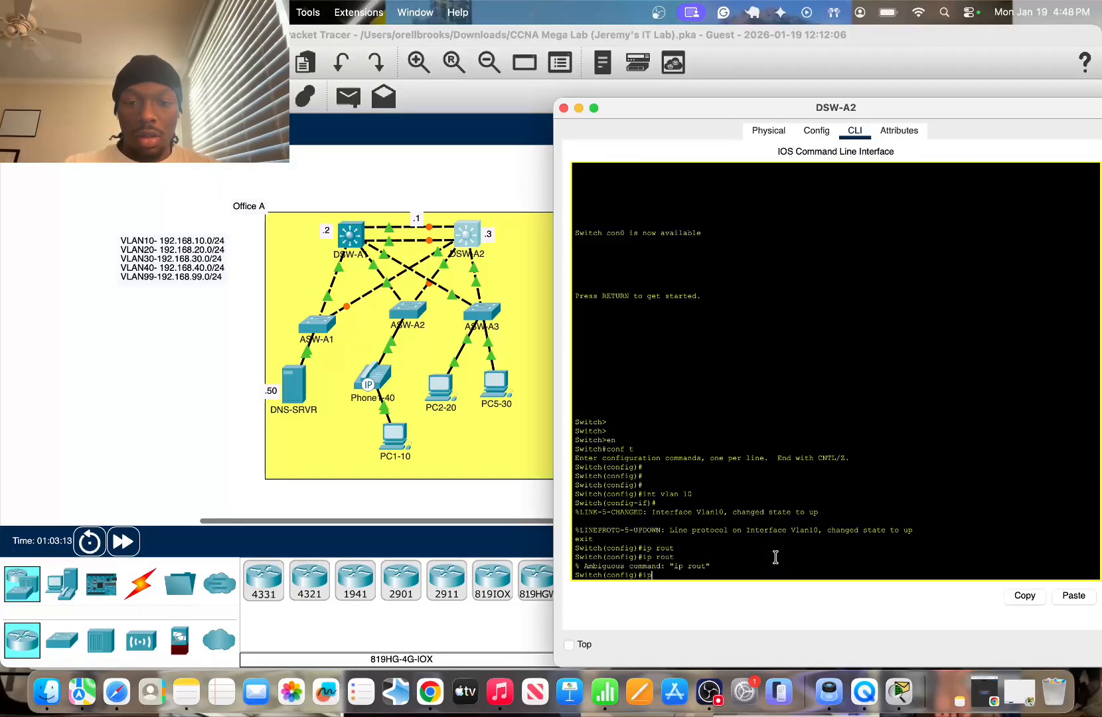
key(Return)
key(Return)
Reopen DSW-A2's VLAN 10 interface and assign it IP address 192.169.10.3 with mask 255.255.255.0
text(i)
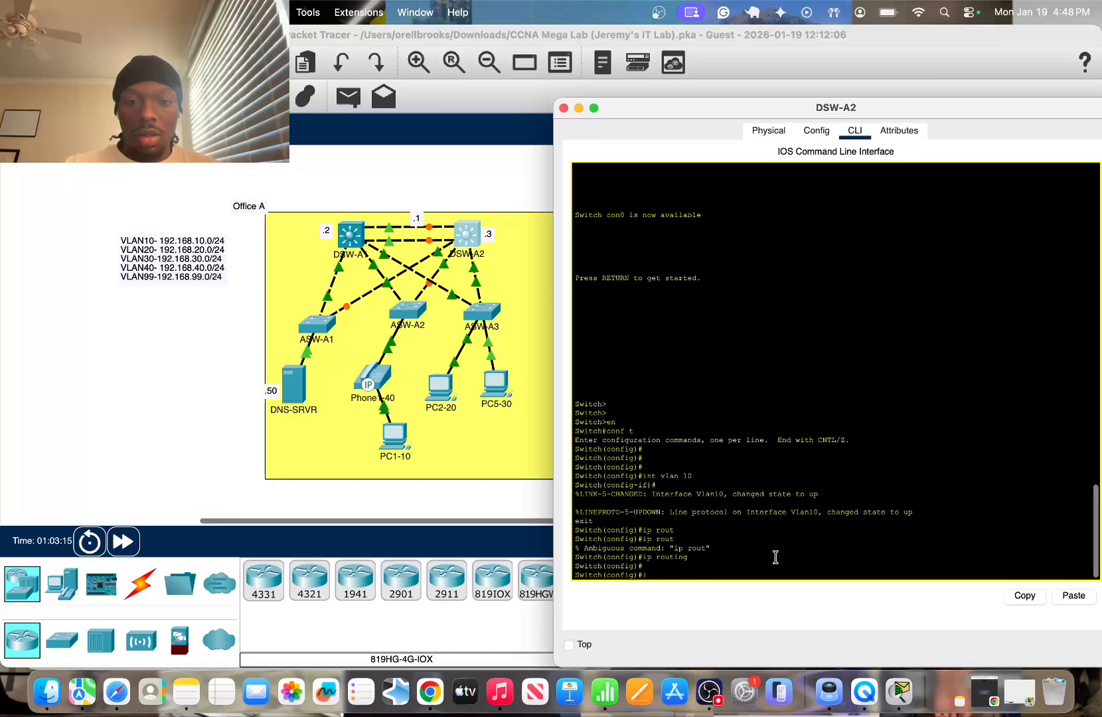
text(nt vlan 10)
key(Return)
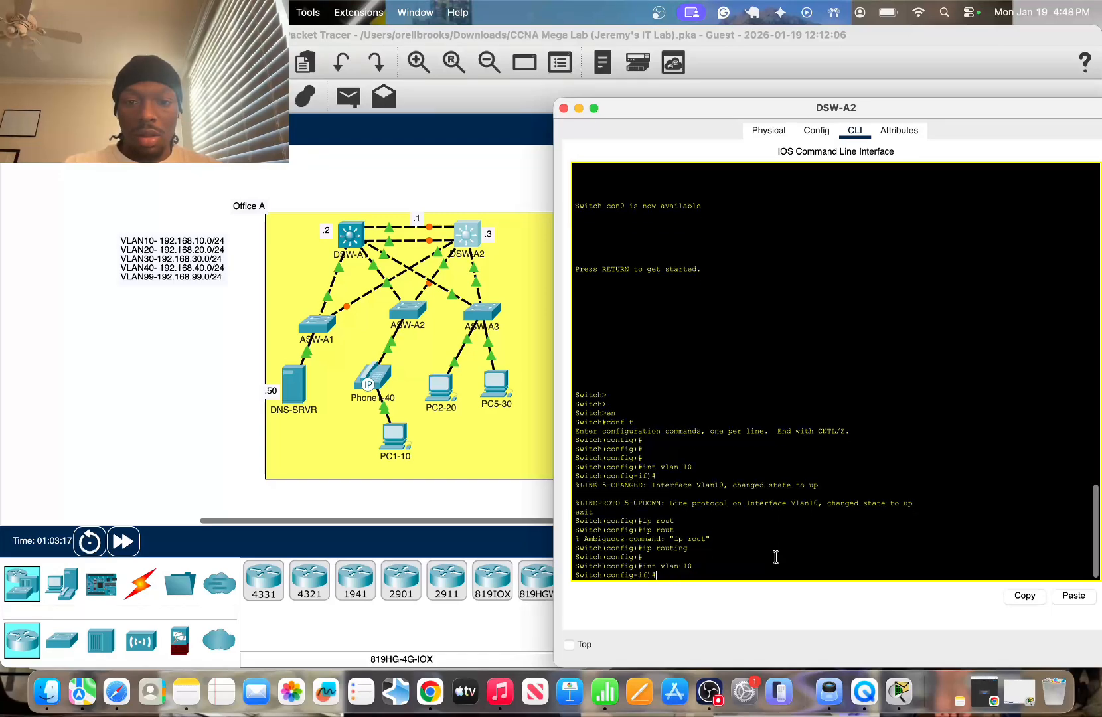
key(Return)
text(ip add)
key(Tab)
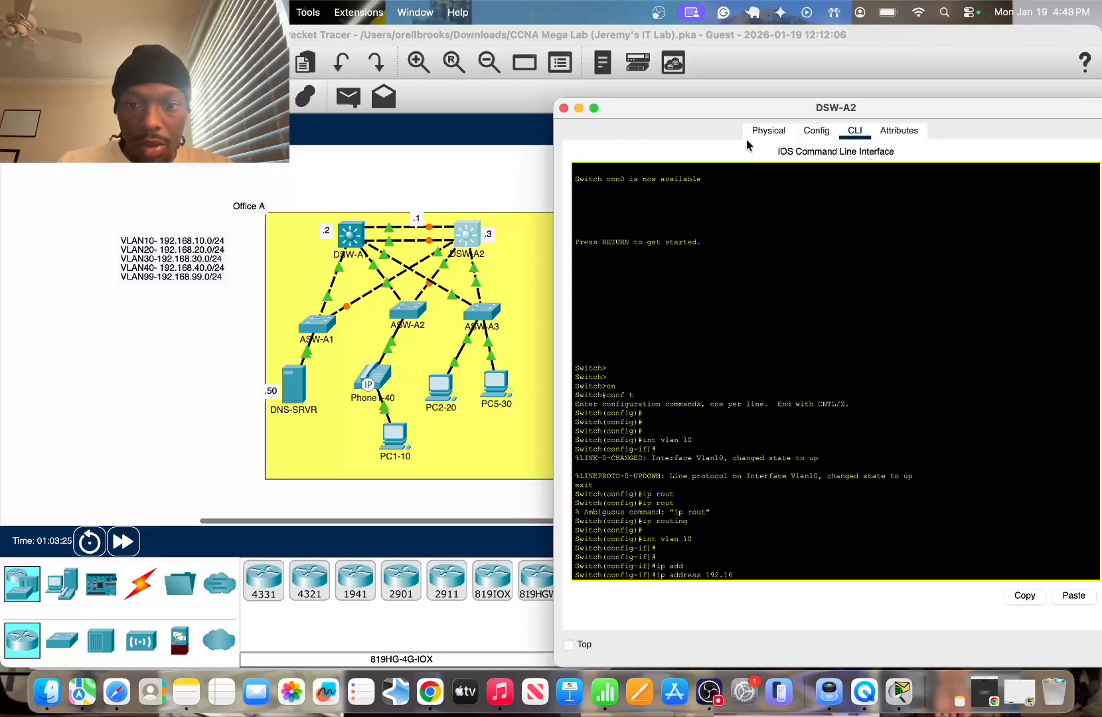
text(192.168.10)
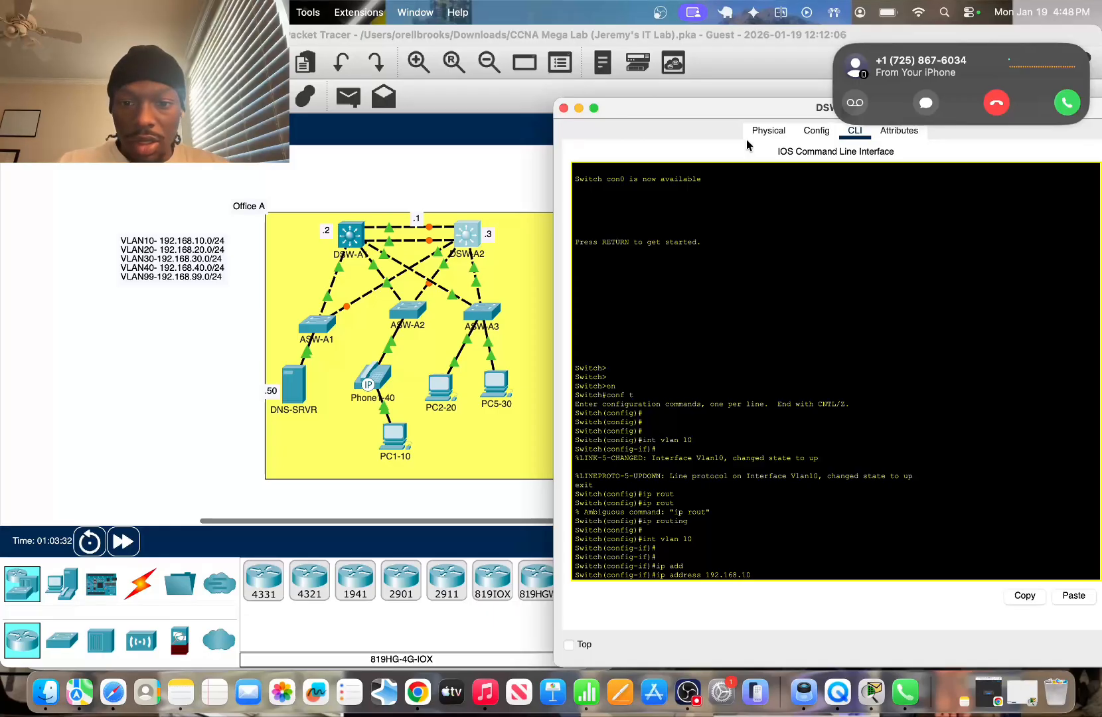
key(BackSpace)
key(BackSpace)
key(BackSpace)
key(BackSpace)
key(BackSpace)
text(9.10)
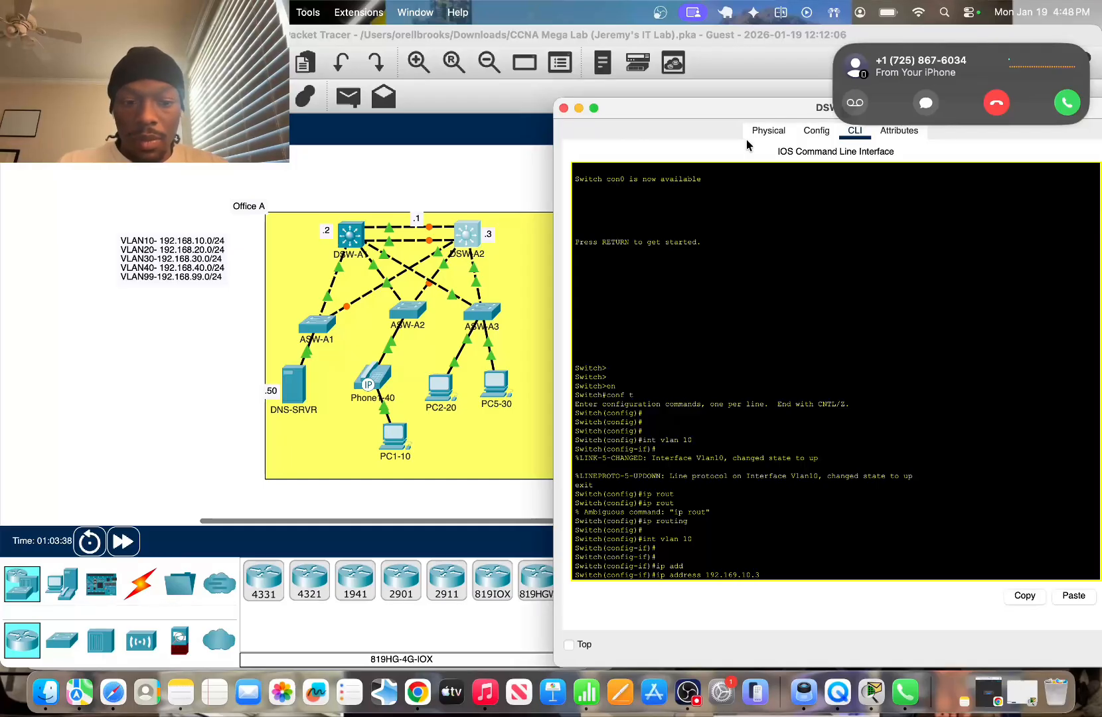
text(.3 255.255.255.0)
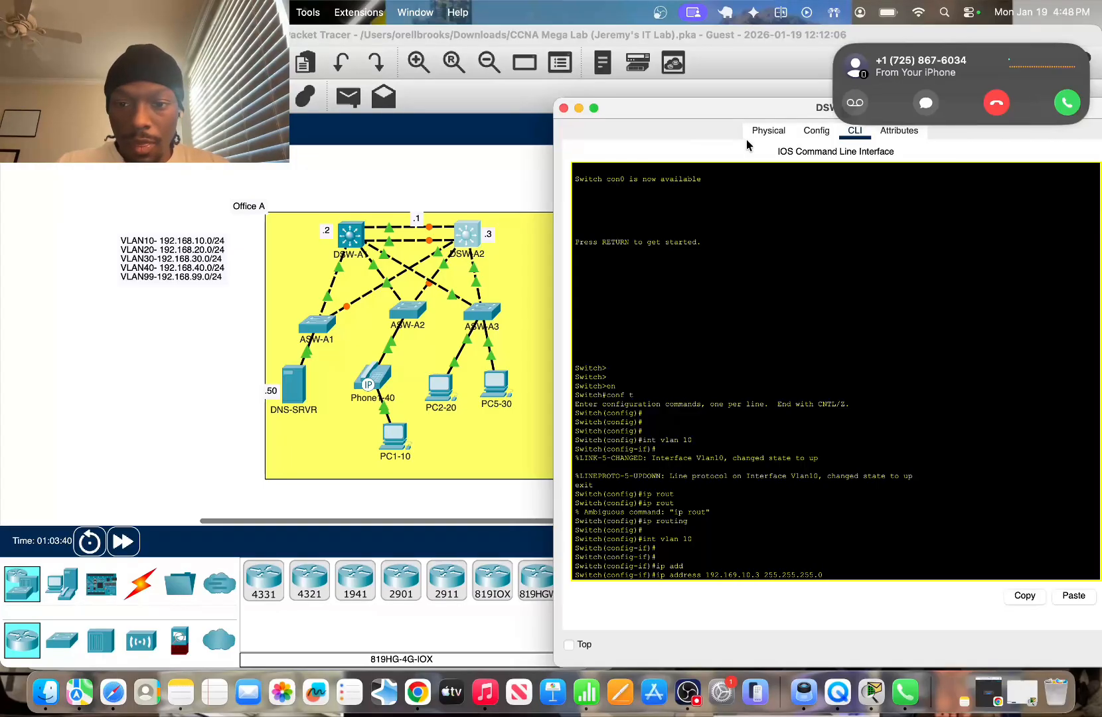
key(Return)
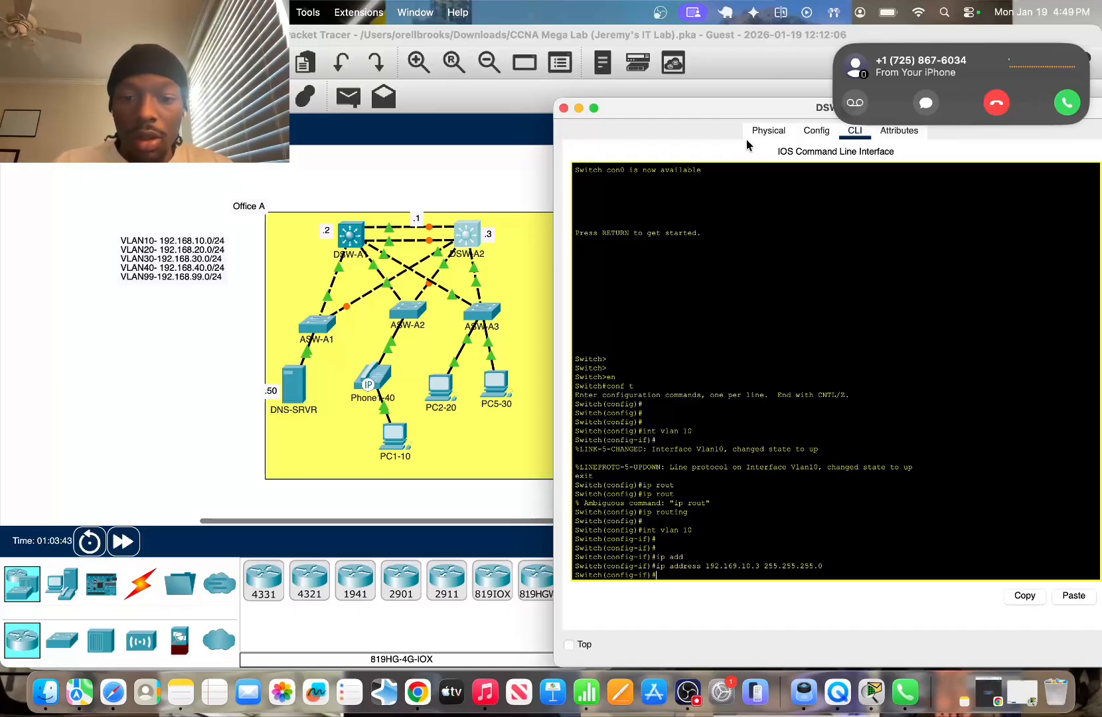
Create the VLAN 20 interface on DSW-A2 and assign it IP address 192.169.20.3 with mask 255.255.255.0
text(int vlan 20)
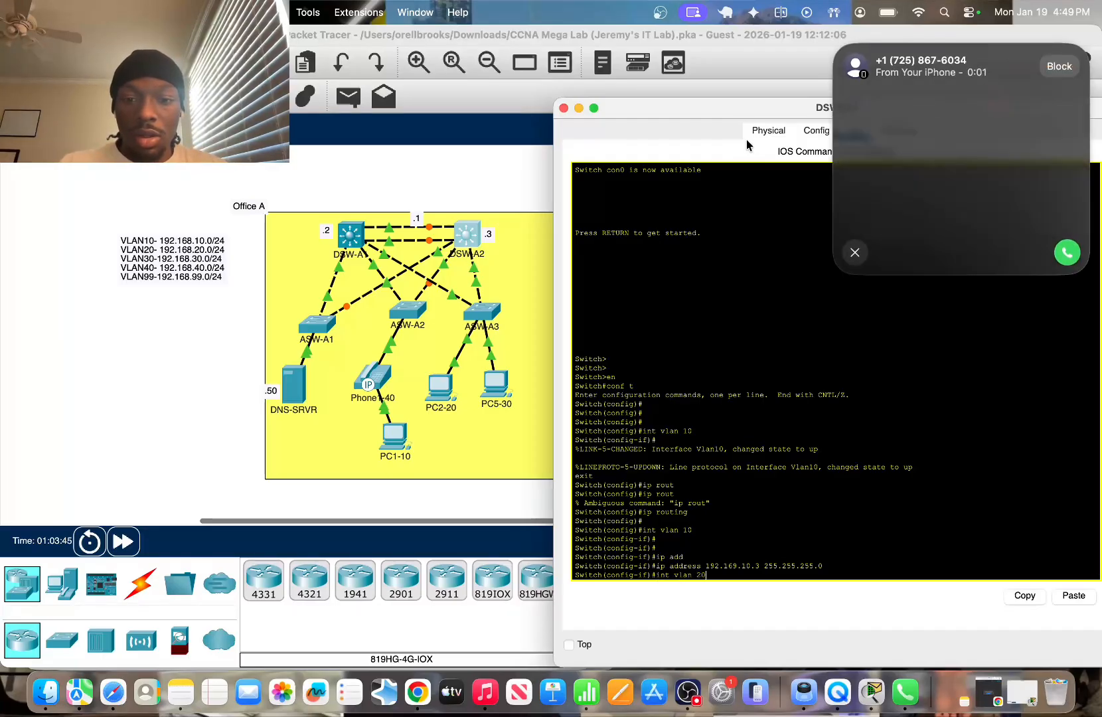
key(Return)
key(Return)
key(Return)
text(ip)
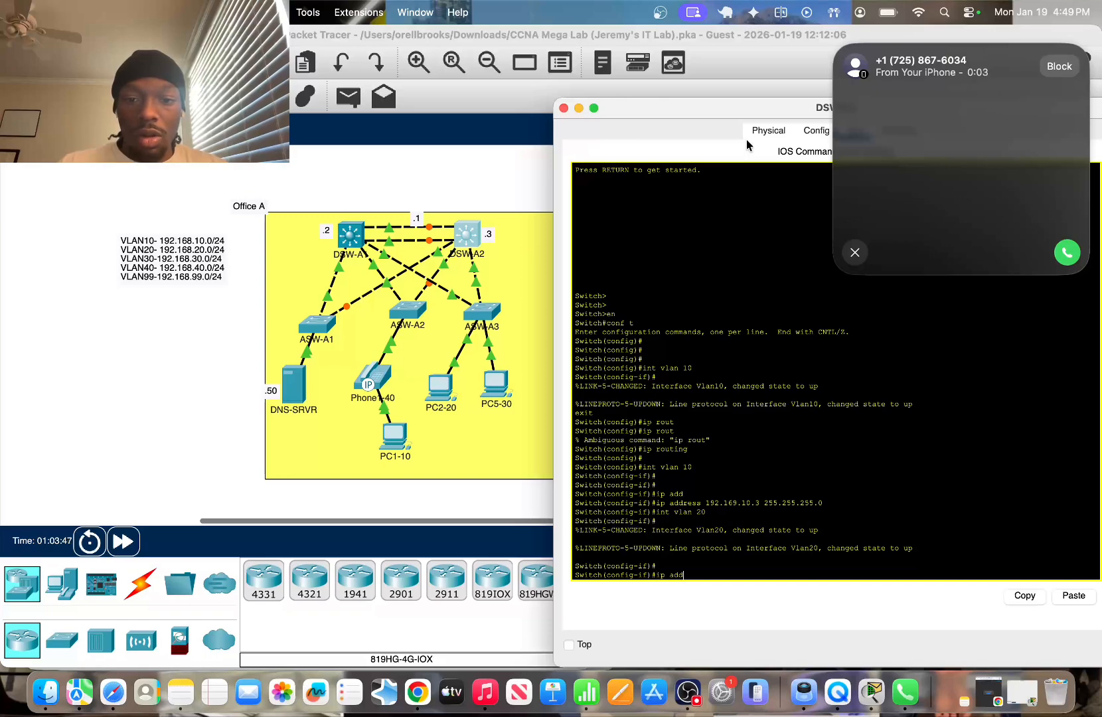
text( add)
key(Tab)
text(192.)
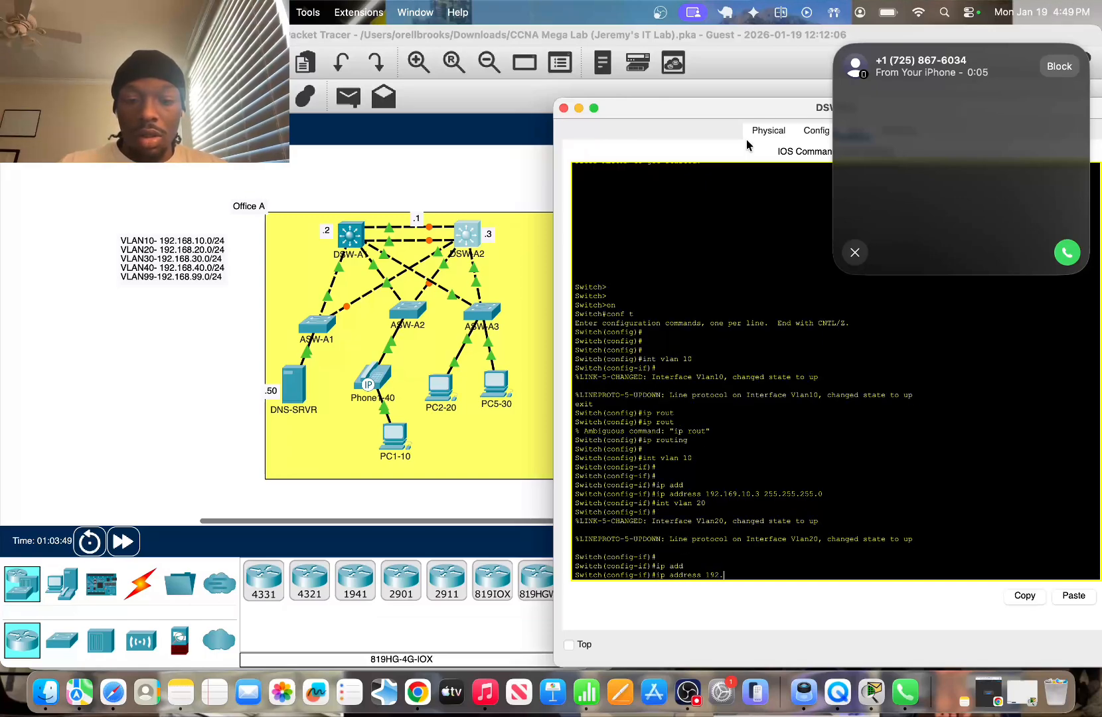
text(169.)
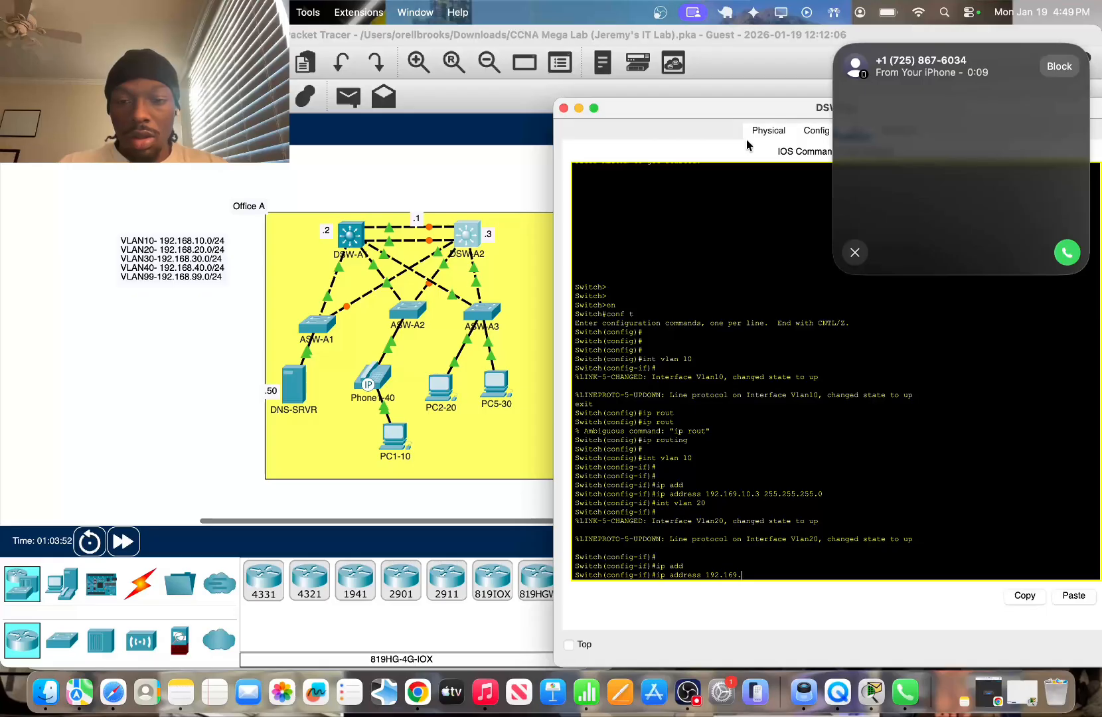
text(20.3 255.25)
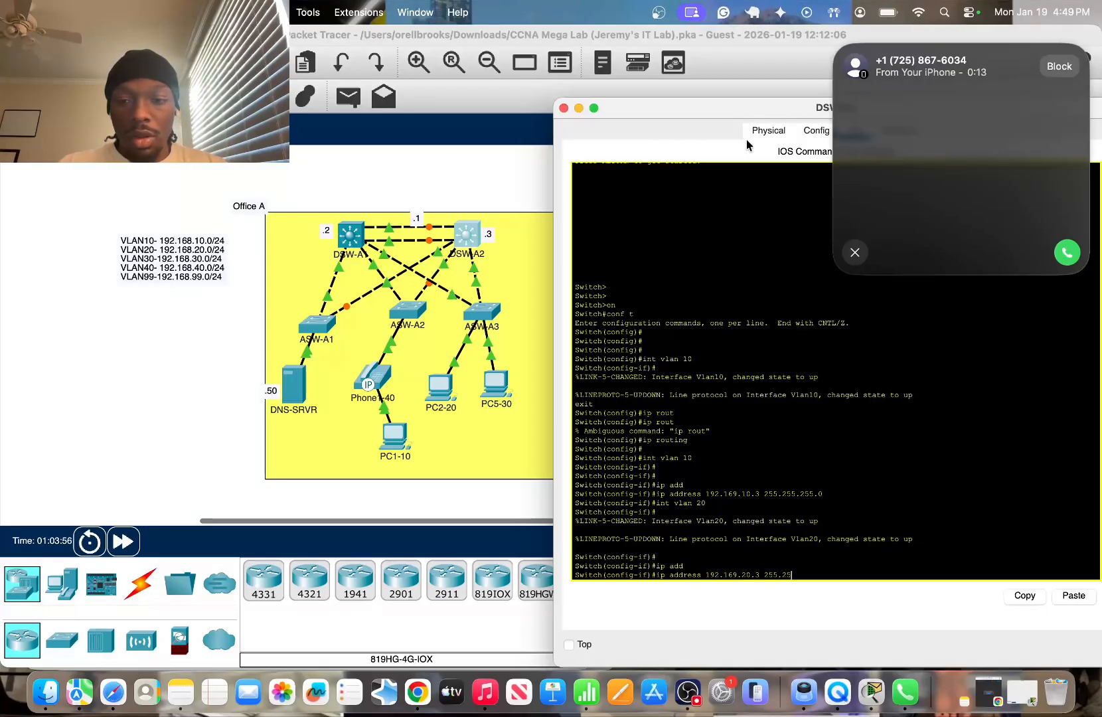
text(5.255.0)
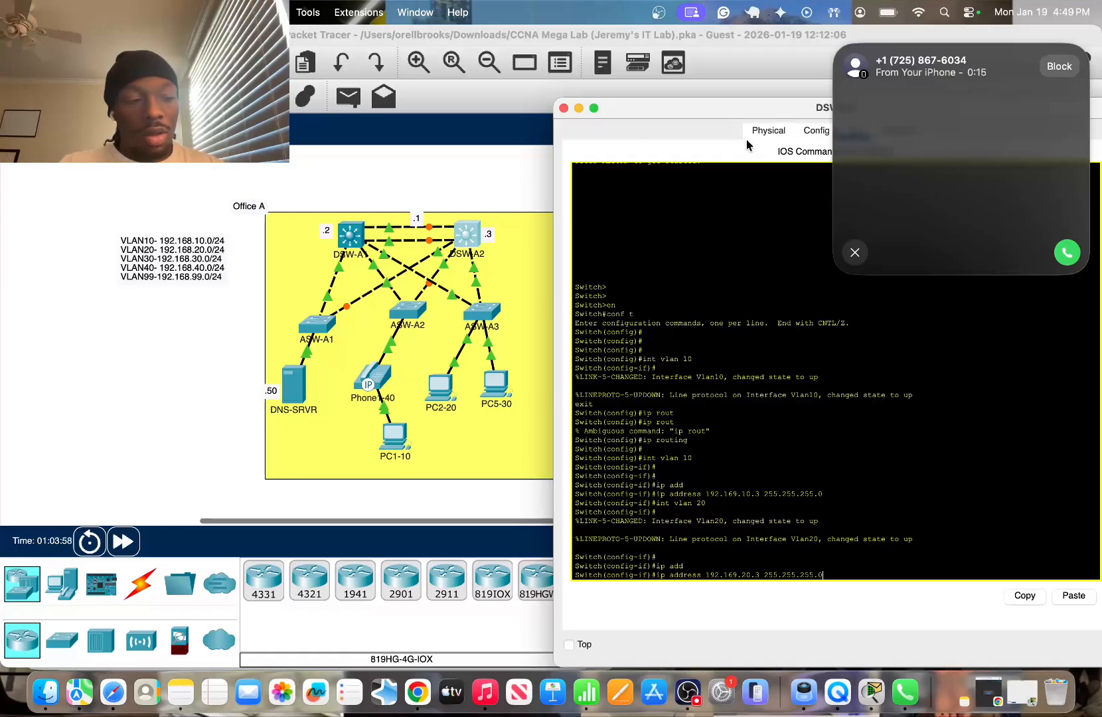
key(Return)
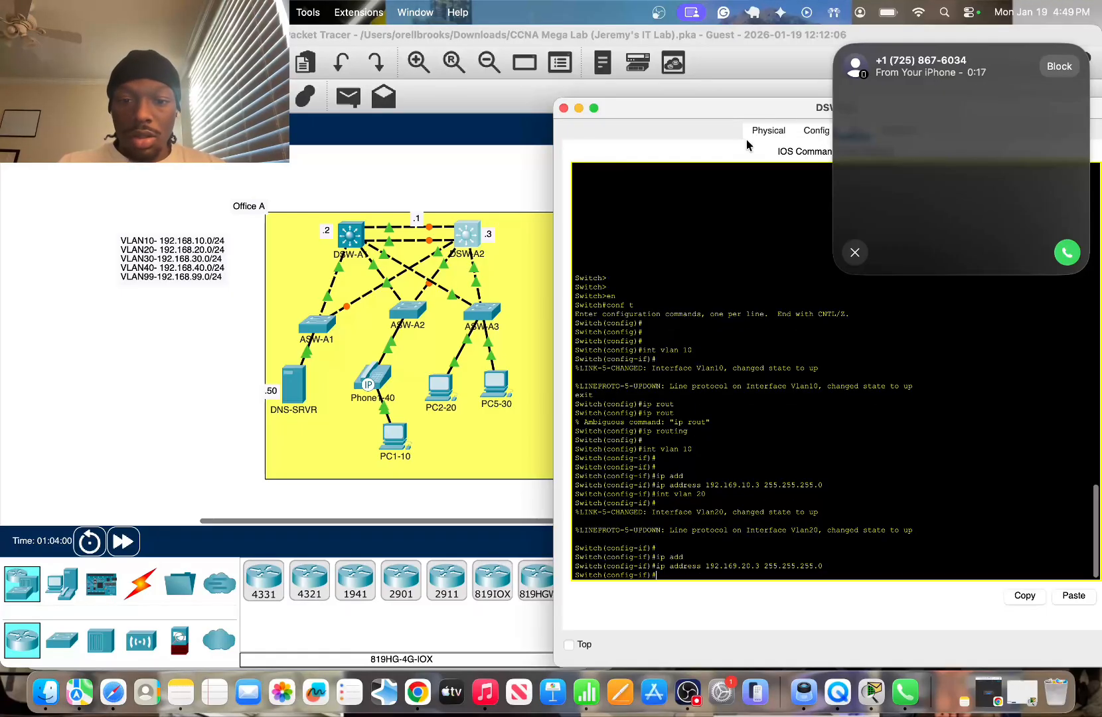
Create the VLAN 30 interface on DSW-A2 and assign it IP address 192.169.30.3 with mask 255.255.255.0
text(int vlan 30)
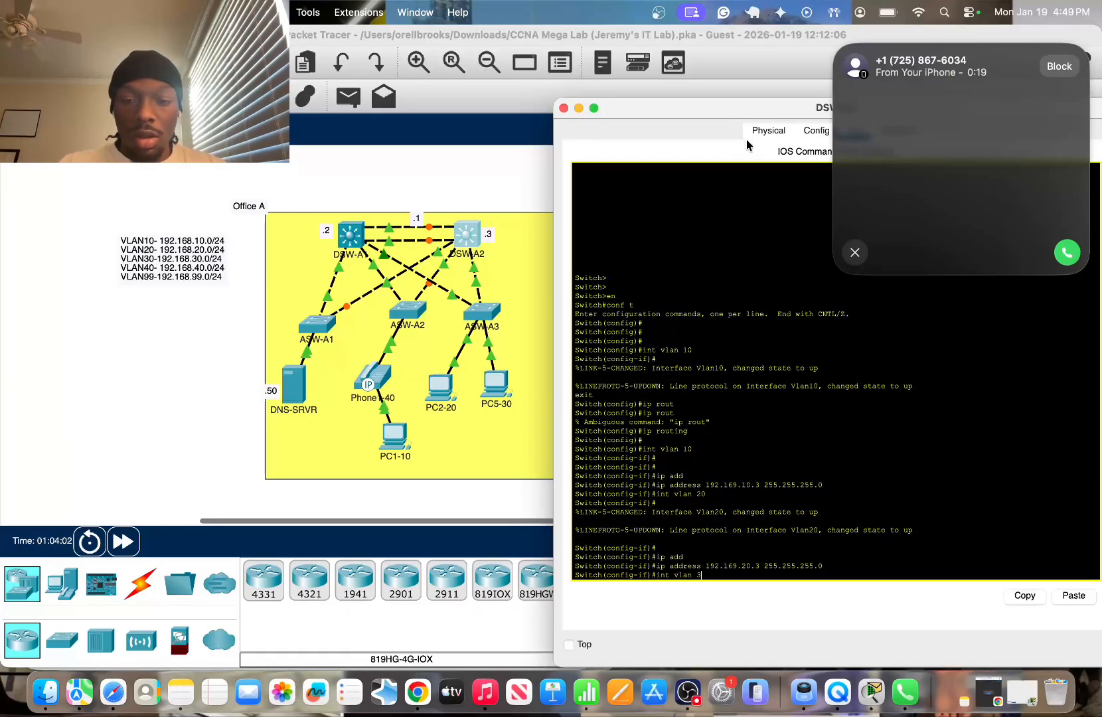
key(Return)
key(Return)
key(Return)
text(ip add)
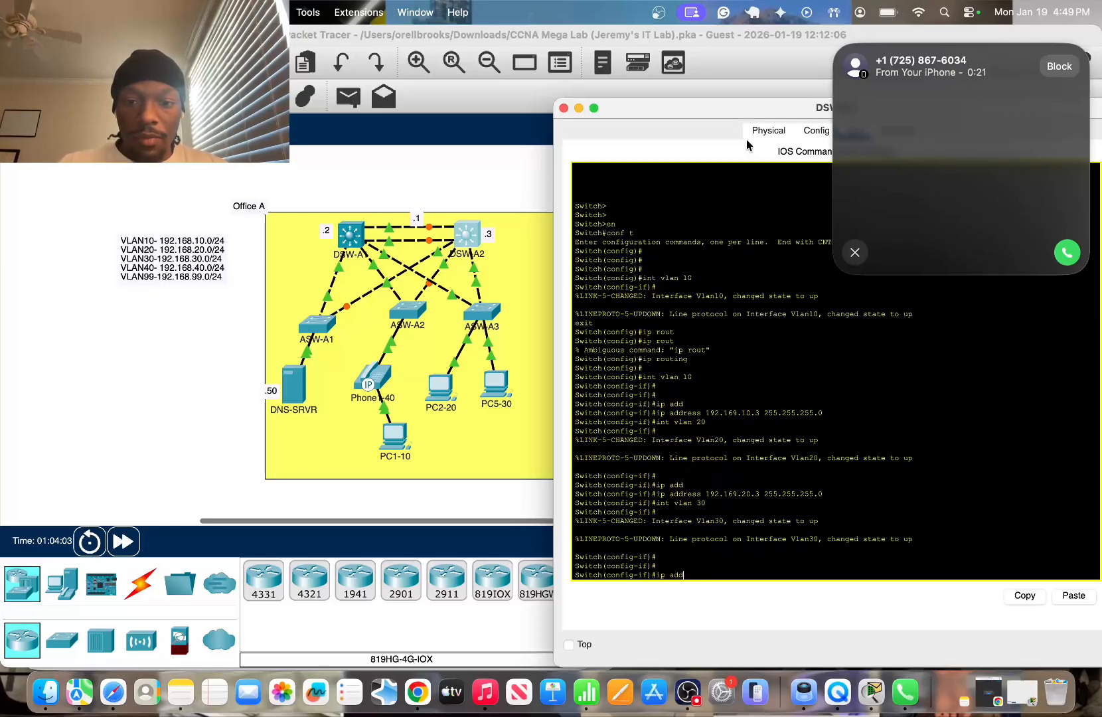
key(Tab)
text(192.1)
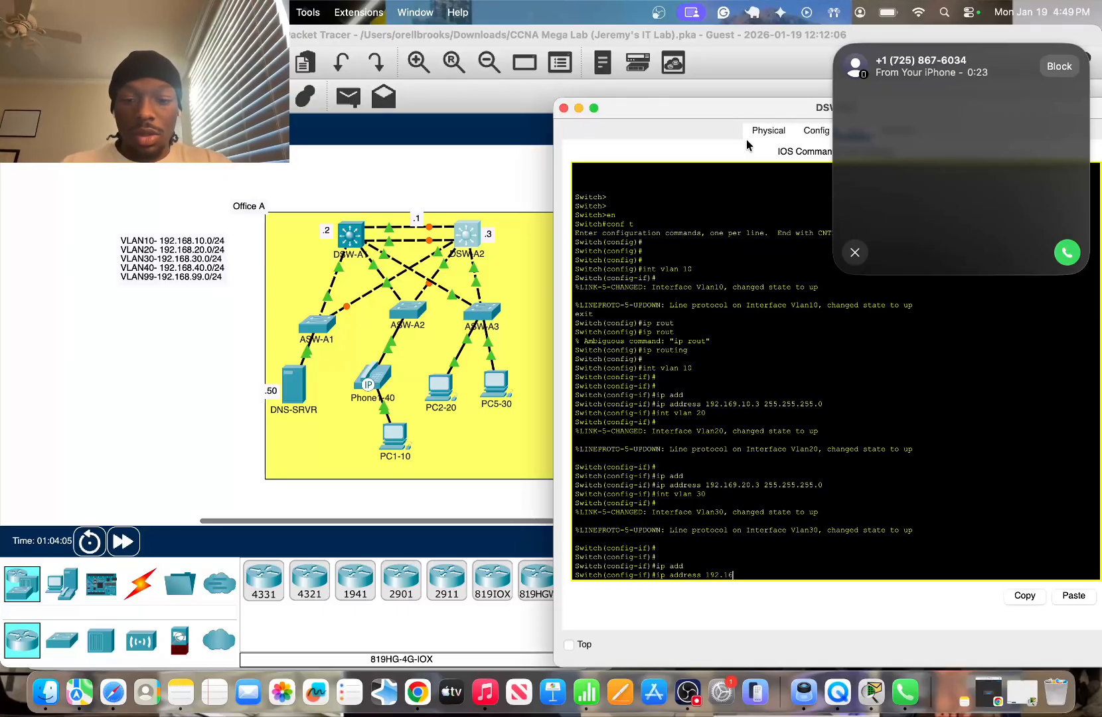
text(69.30.)
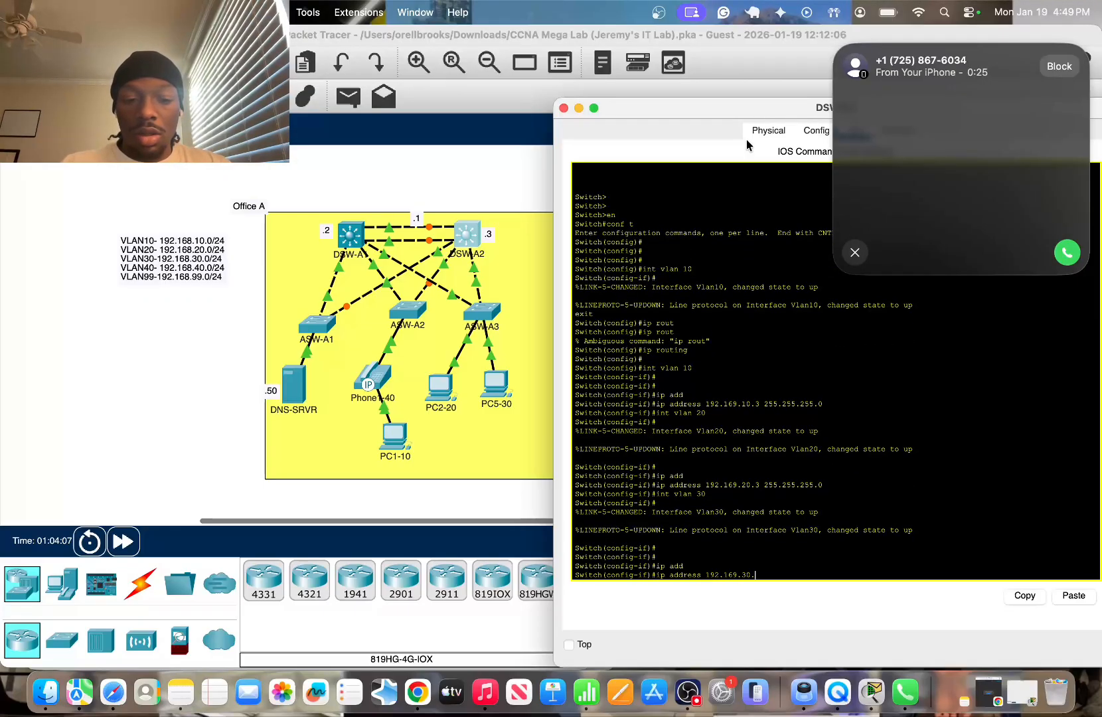
text(3 255.255.25)
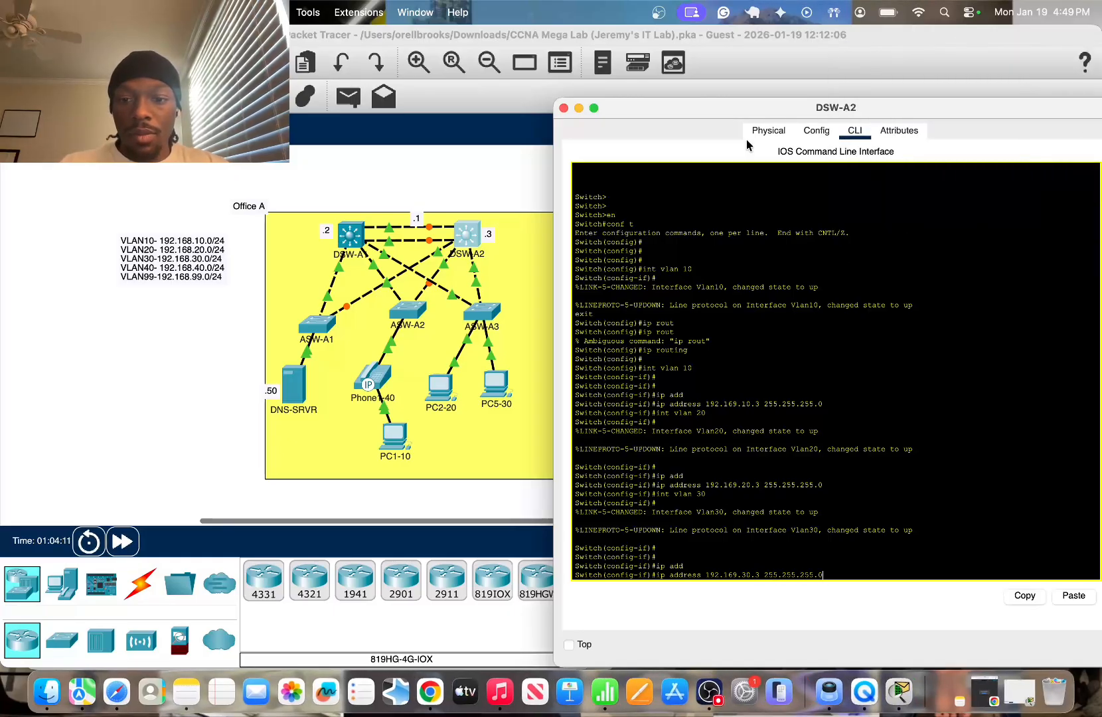
text(5.0)
key(Return)
key(Return)
key(Return)
Create the VLAN 40 interface on DSW-A2 and assign it IP address 192.169.40.3 with mask 255.255.255.0
text(int vlan 40)
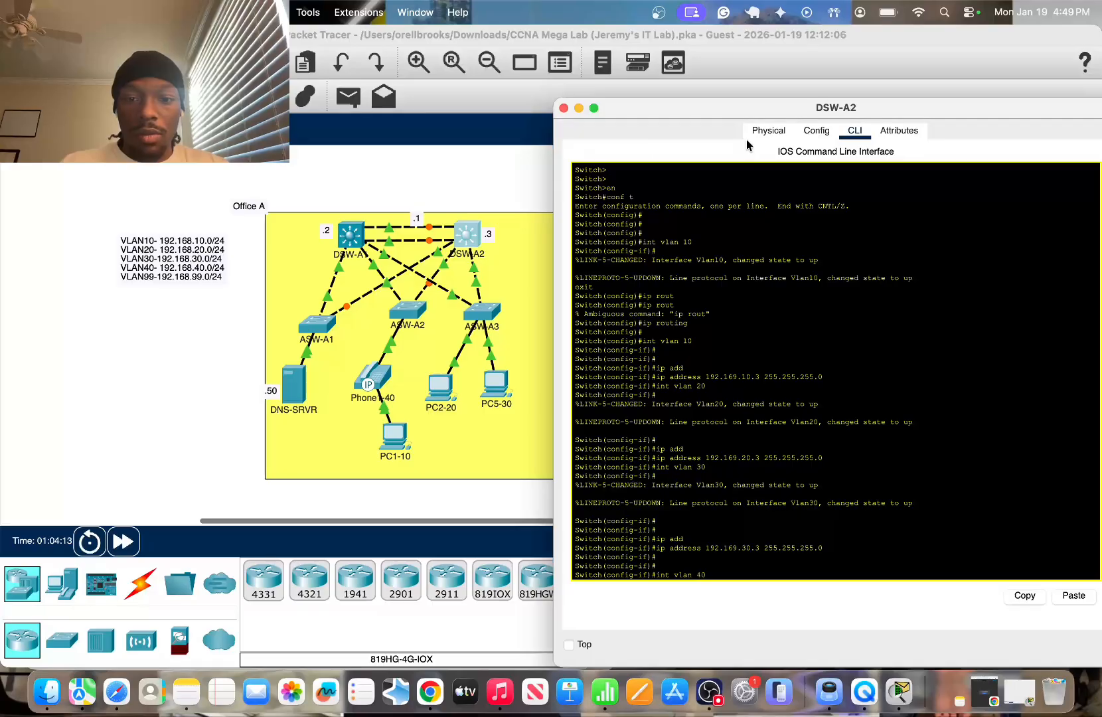
key(Return)
text(ip ad)
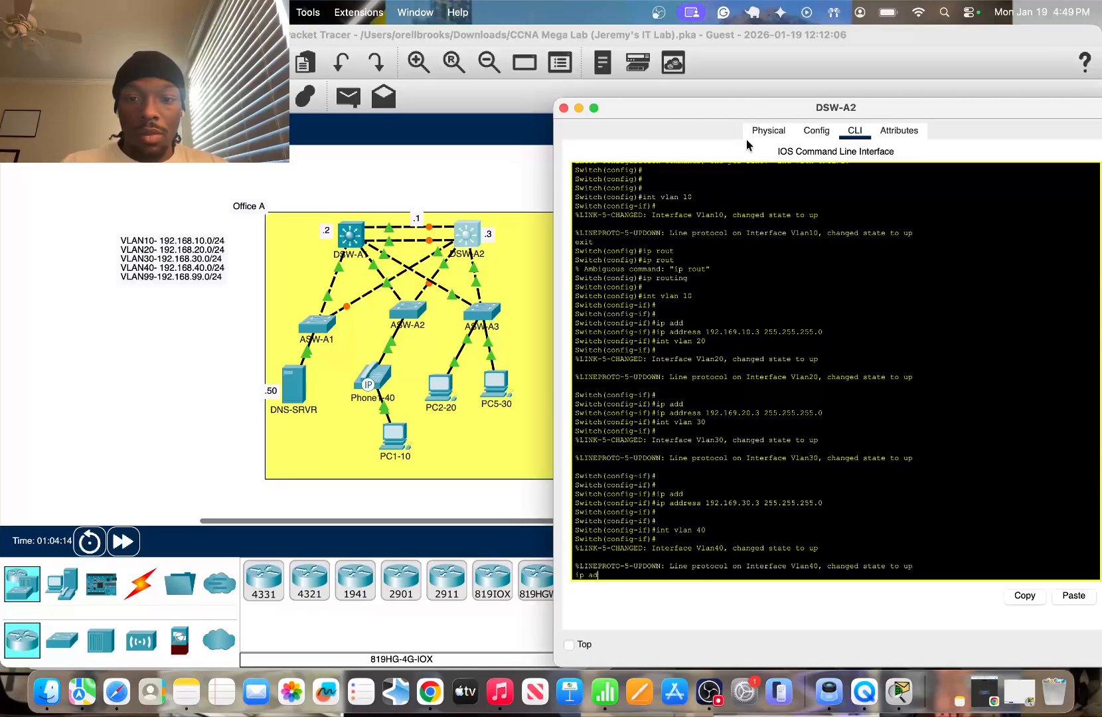
text(d)
key(Tab)
text(192.1)
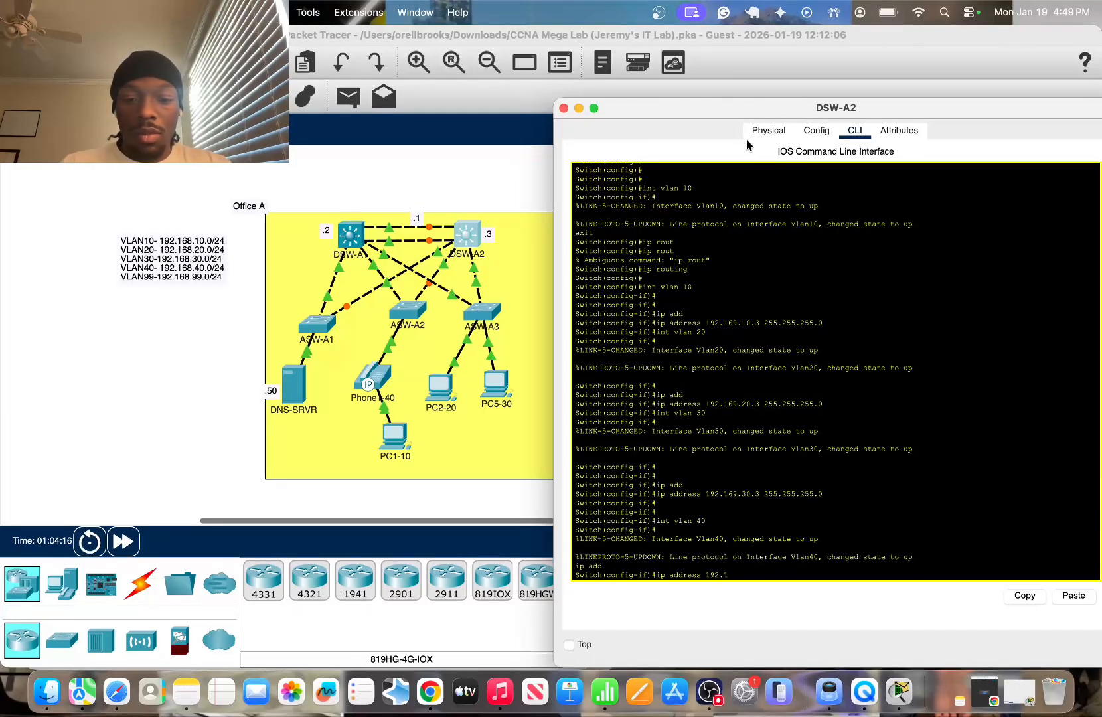
text(69.)
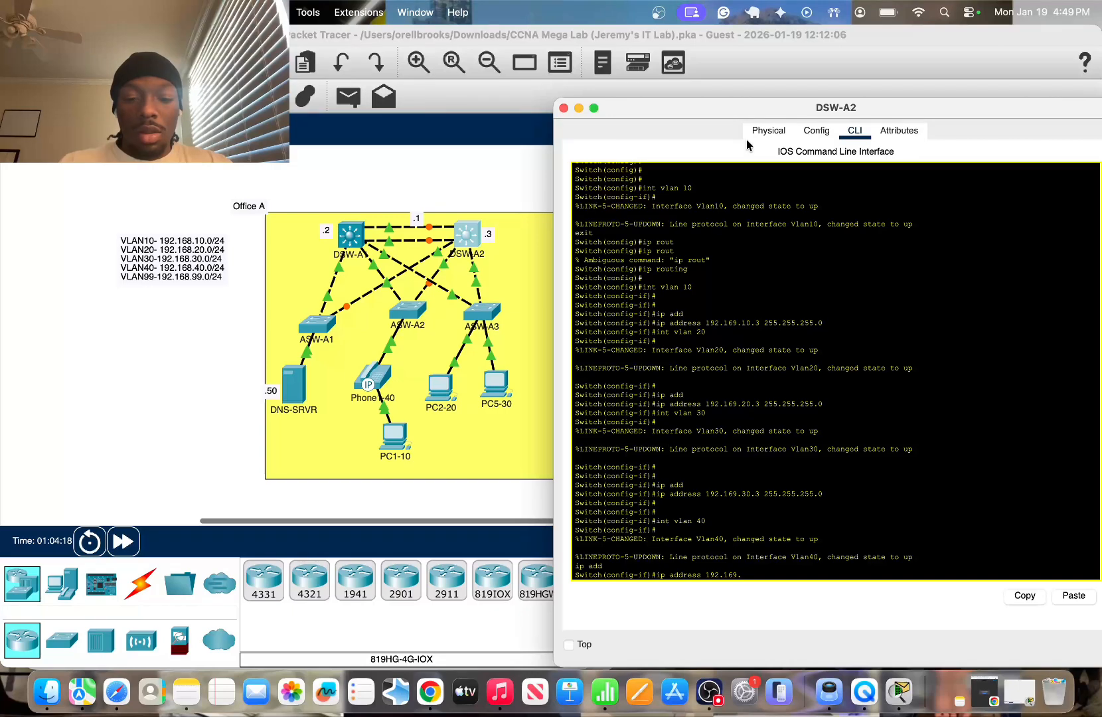
text(40.3 2)
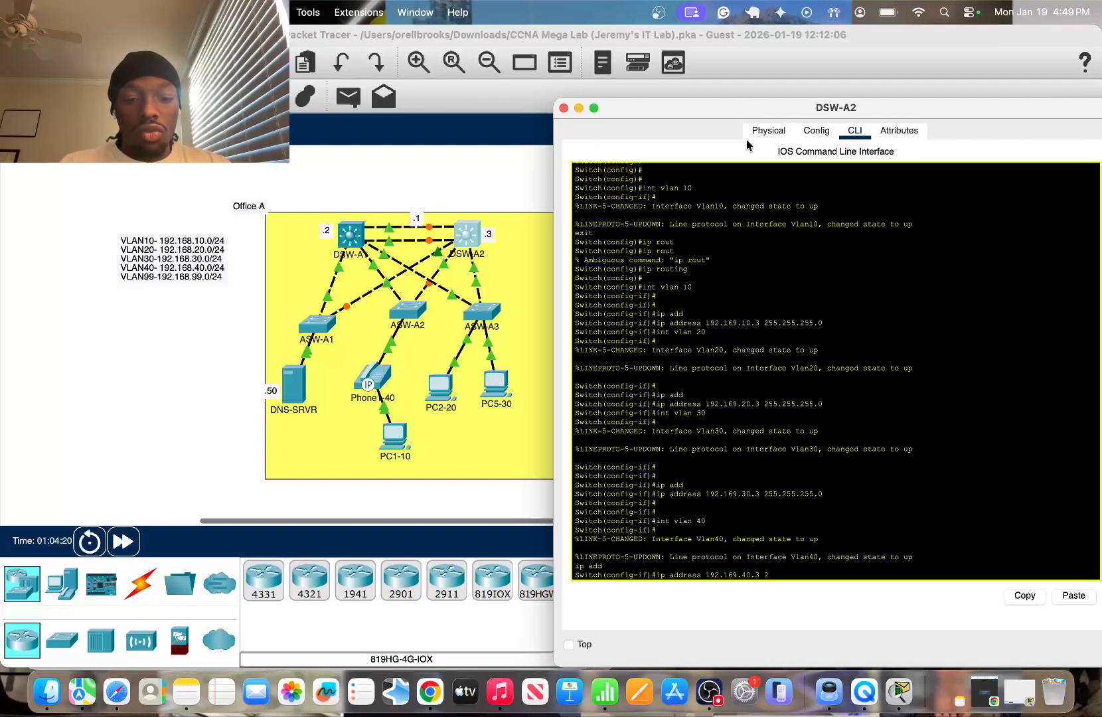
text(55.255.255.0)
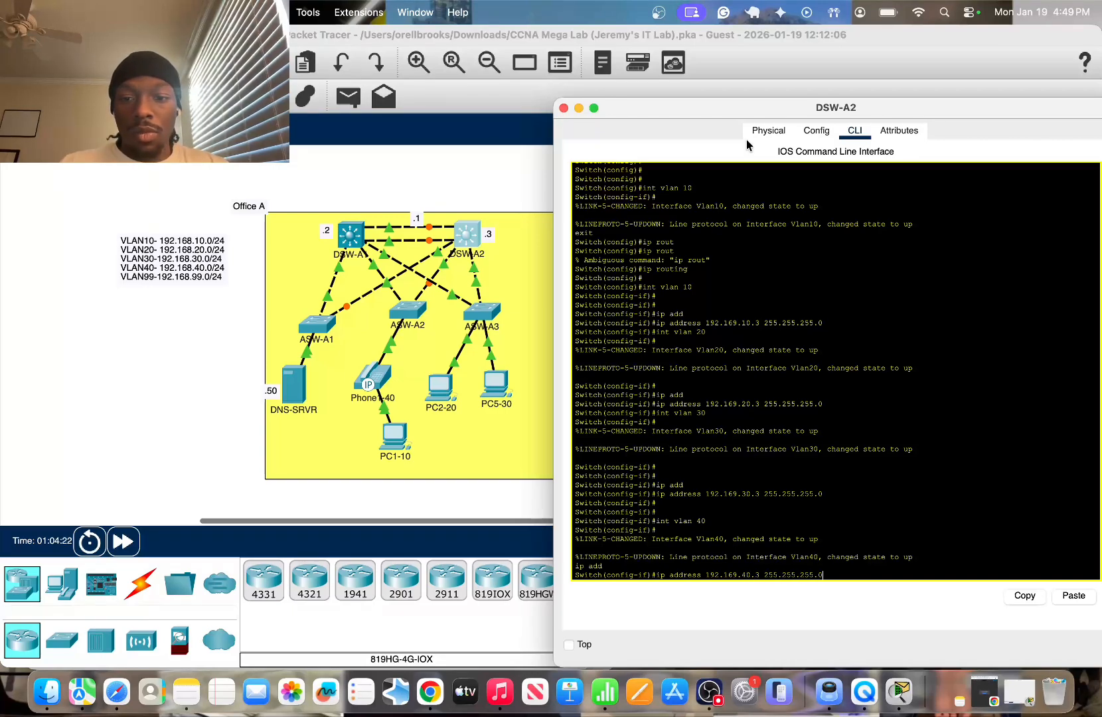
key(Return)
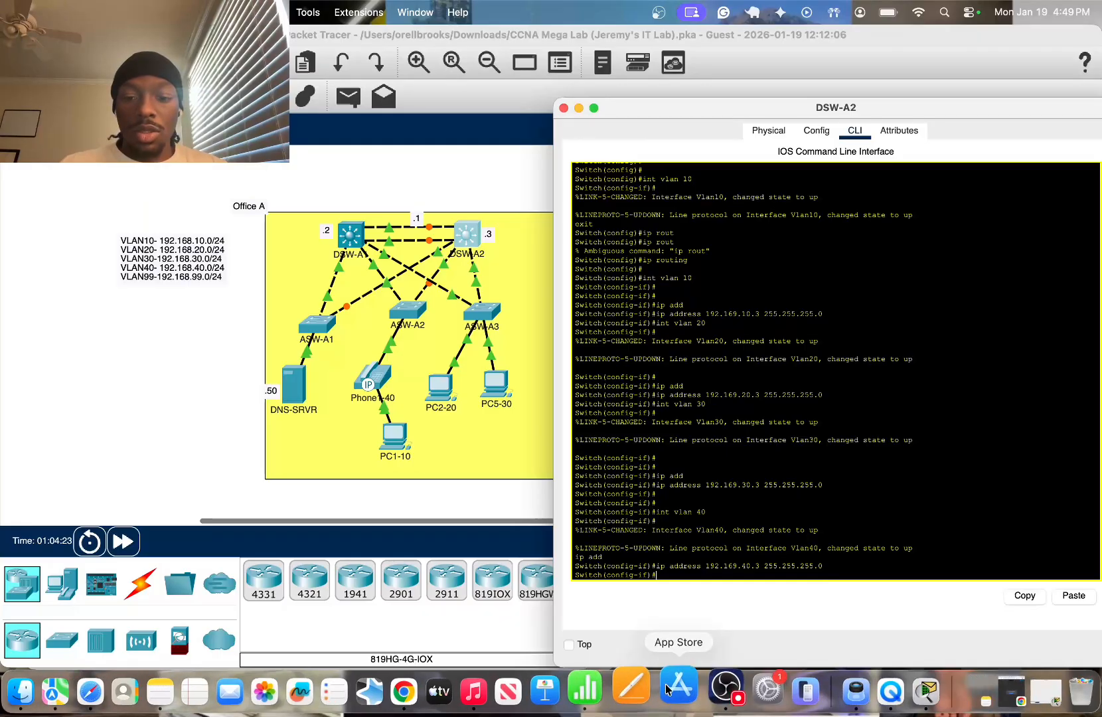
click(714, 695)
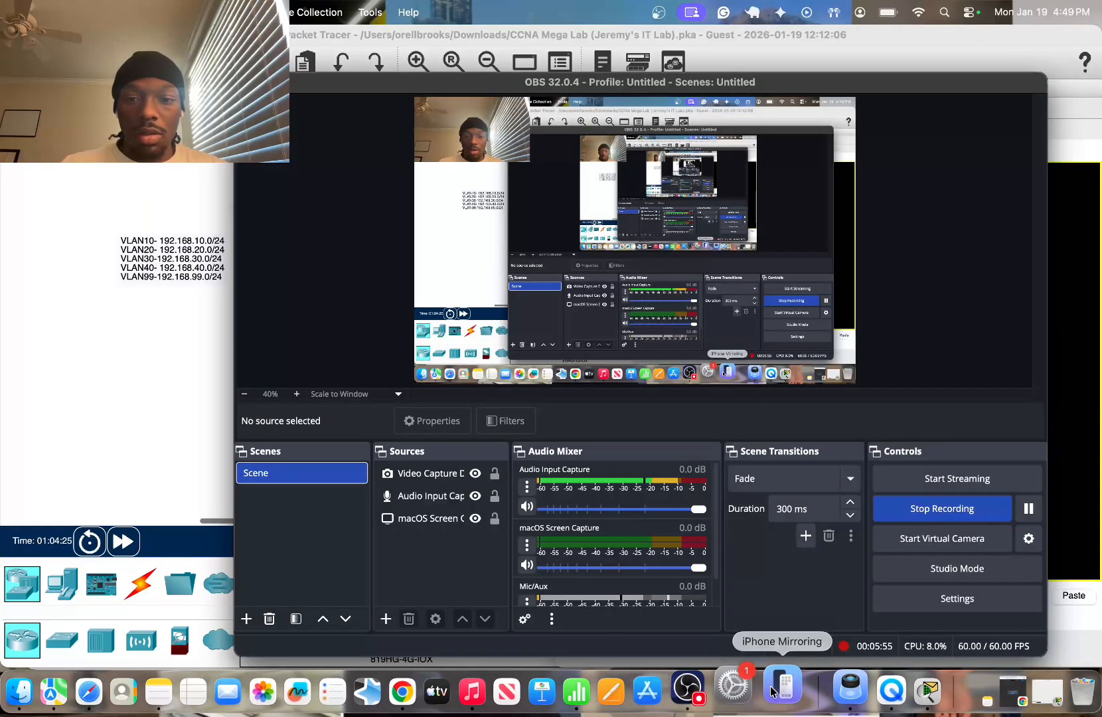
click(897, 696)
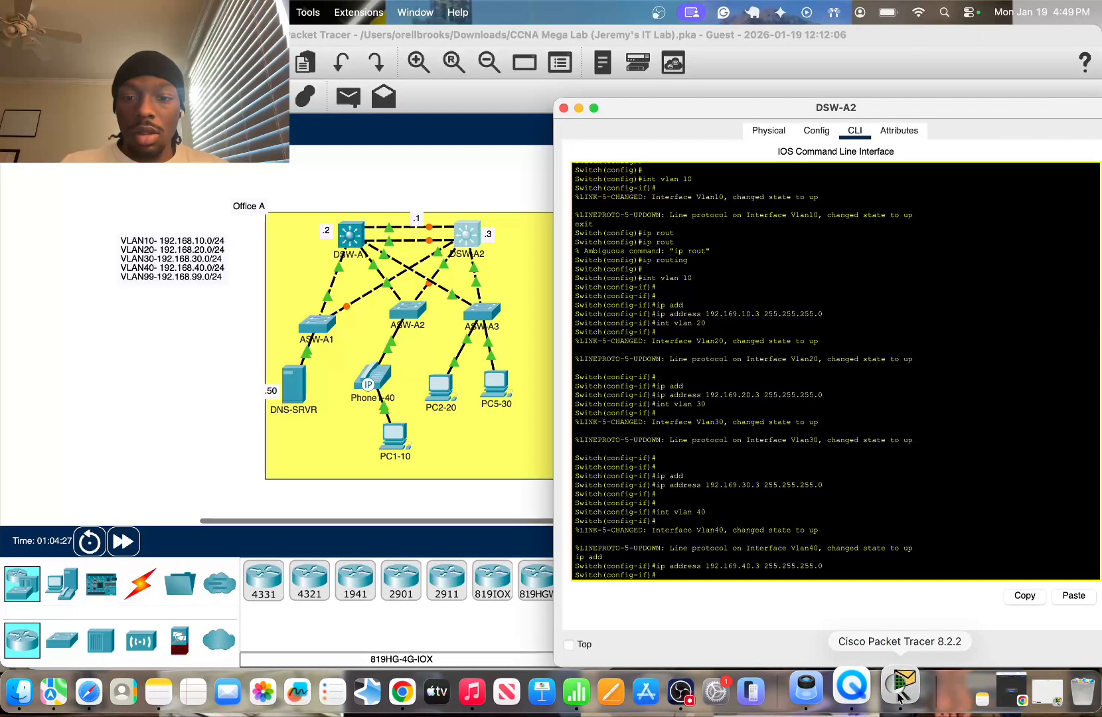
Exit the VLAN 40 interface configuration on DSW-A2 and create the VLAN 99 interface
text(e)
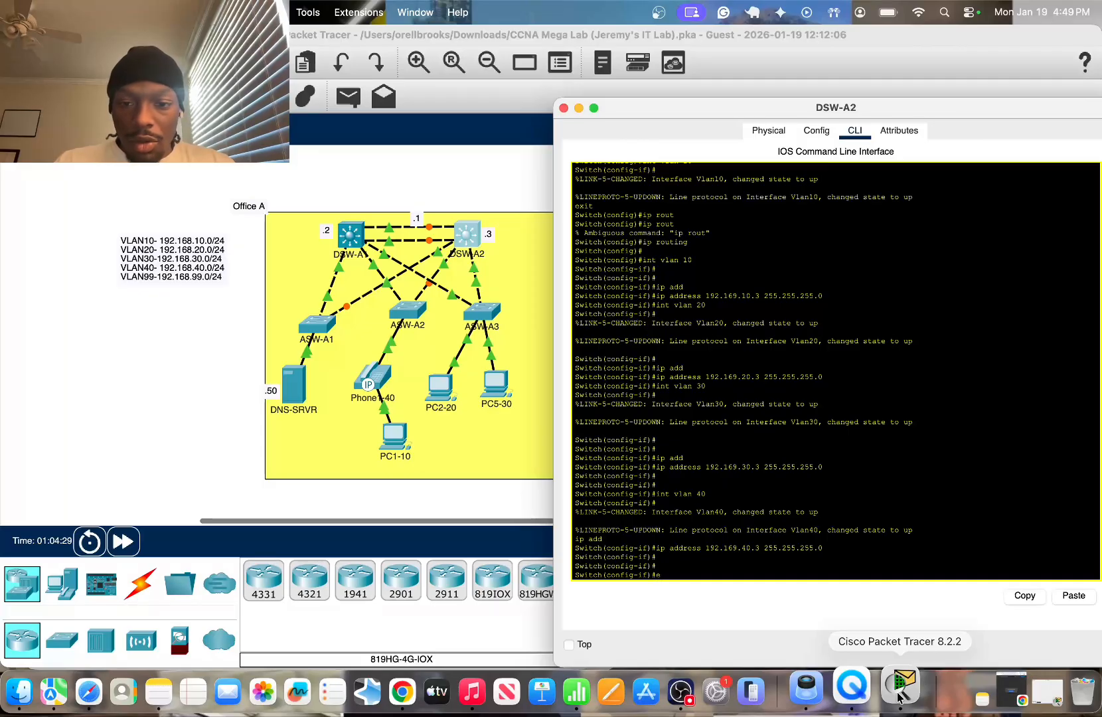
text(xit)
key(Return)
text(int )
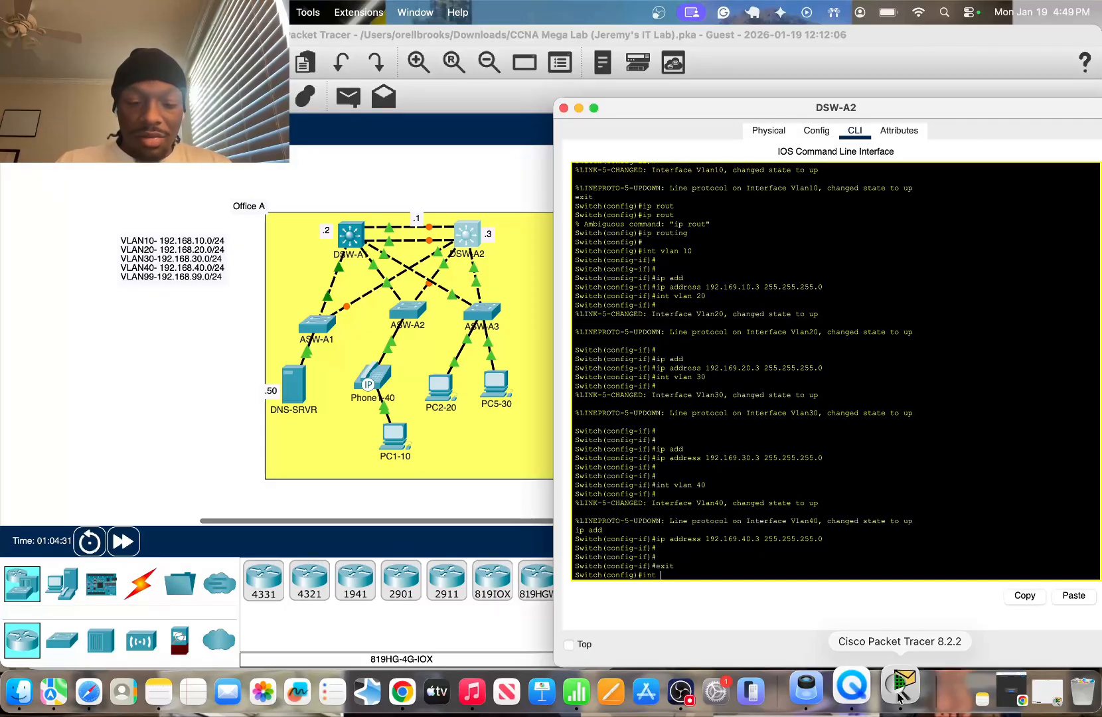
text(vlan 99)
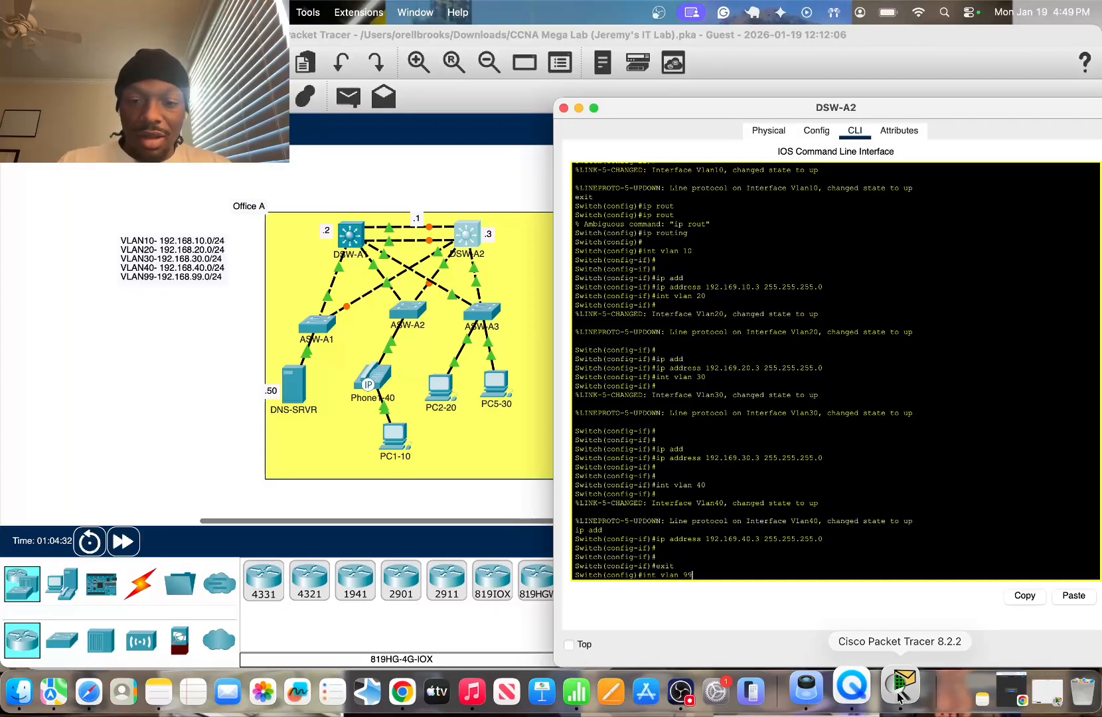
key(Return)
key(Return)
key(Return)
Assign IP address 192.169.99.3 with mask 255.255.255.0 to DSW-A2's VLAN 99 interface
text(ip ad)
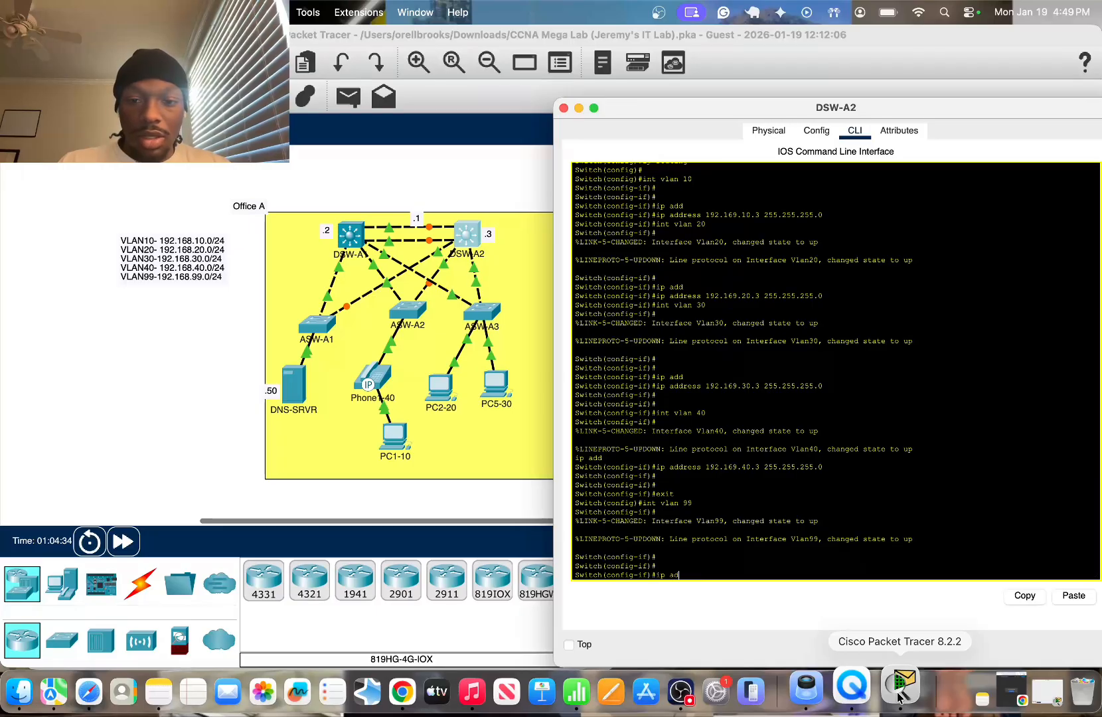
text(d)
key(Tab)
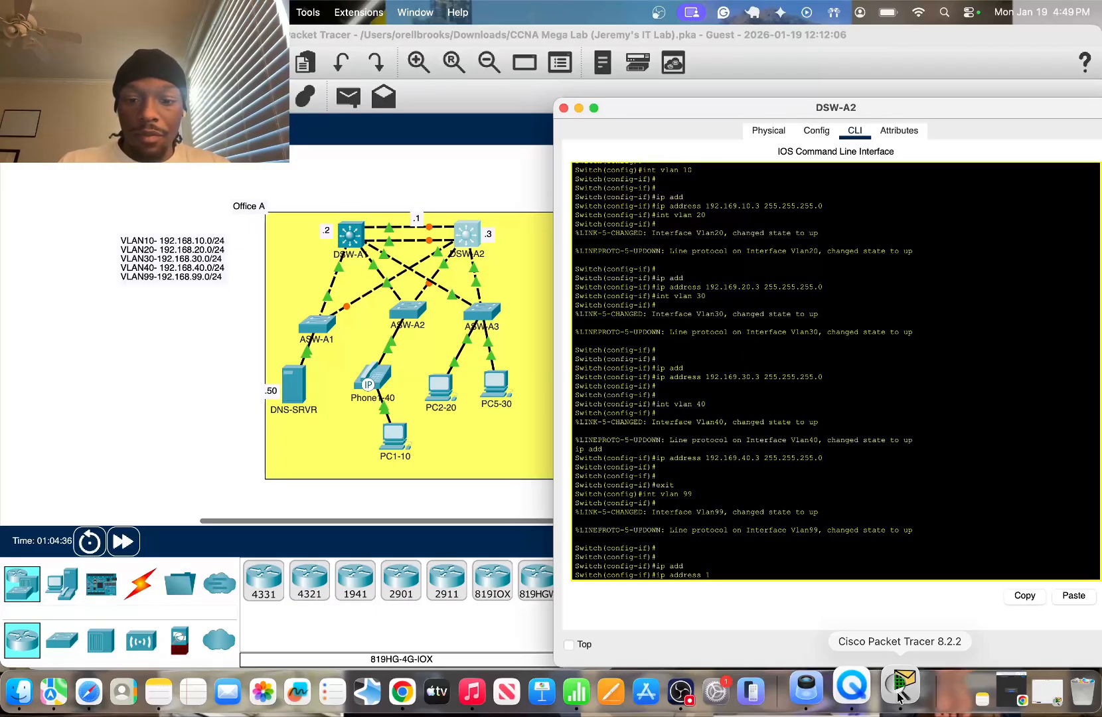
text(192.169.)
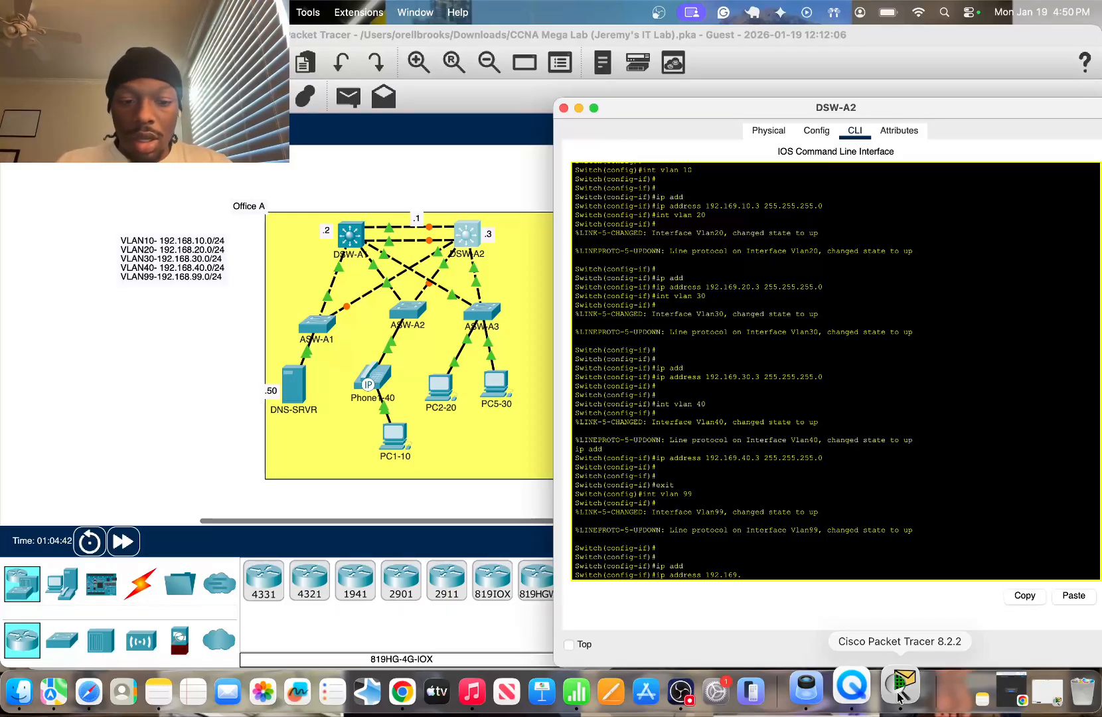
text(99)
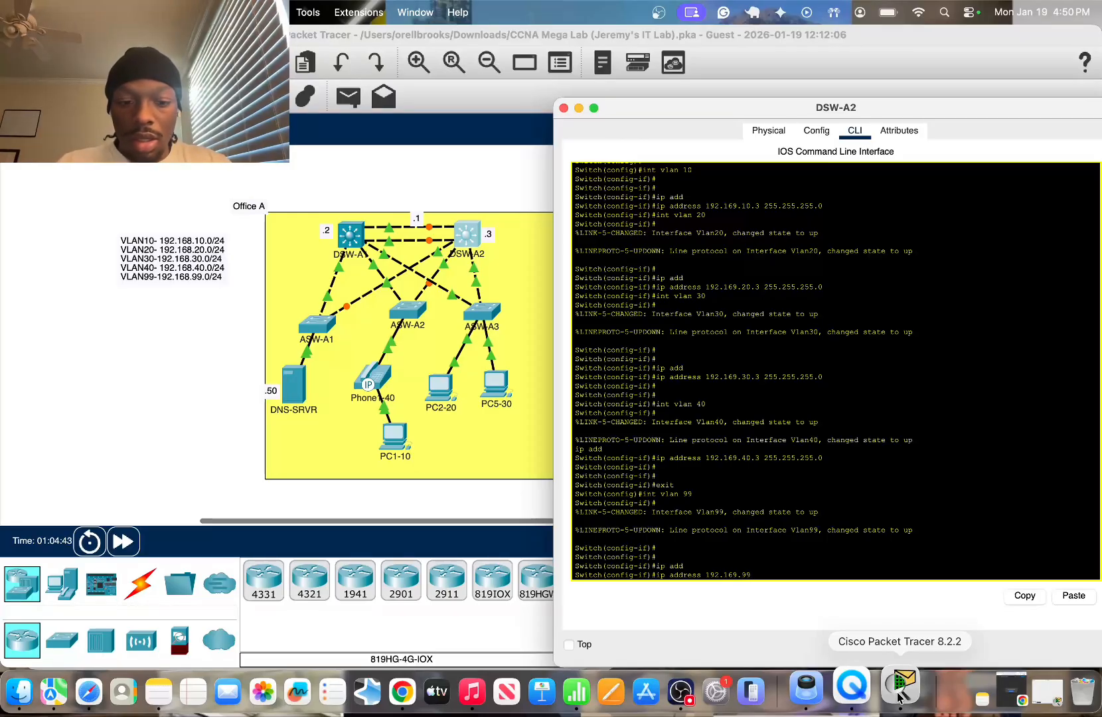
text(.3 255.2)
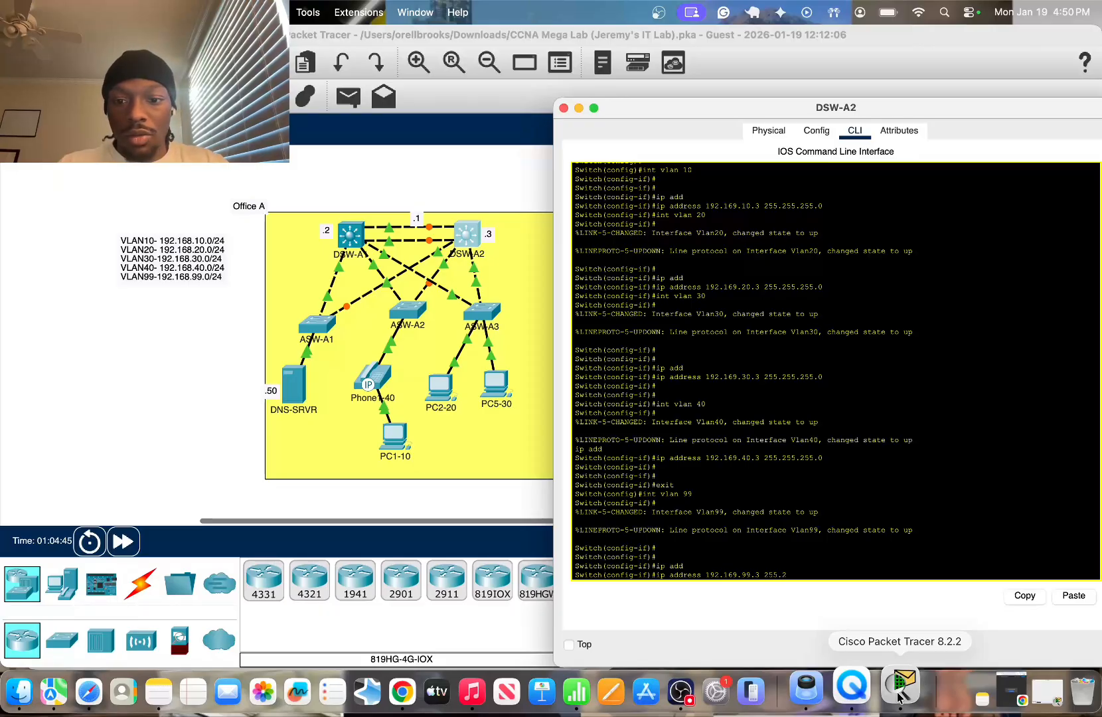
text(55.255.0)
key(Return)
key(Return)
key(Return)
key(Return)
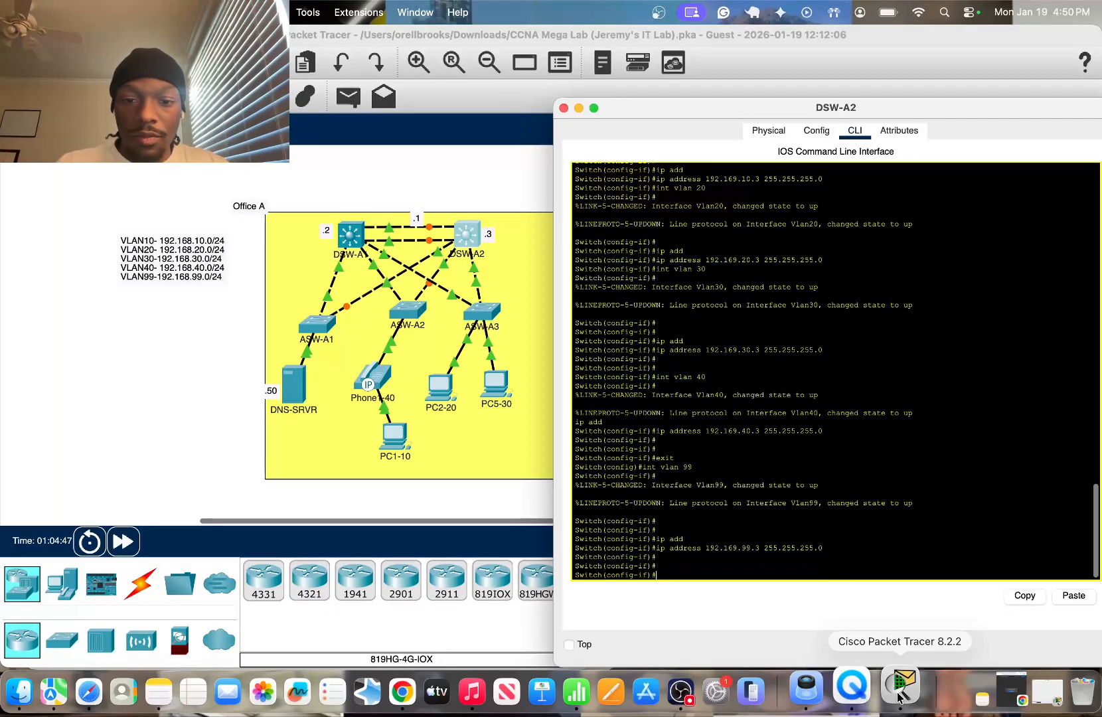
Exit interface configuration on DSW-A2 and display the brief IP interface summary to check the VLAN addresses
text(exit)
key(Return)
key(Return)
key(Return)
text(do)
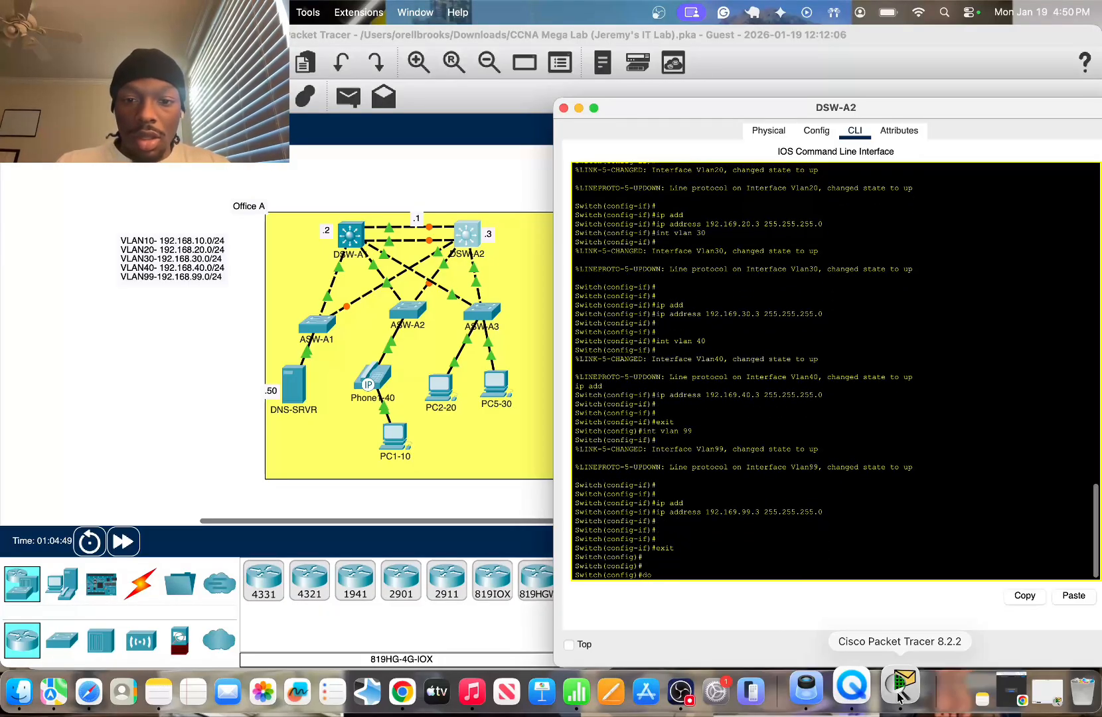
text( sh ip int b)
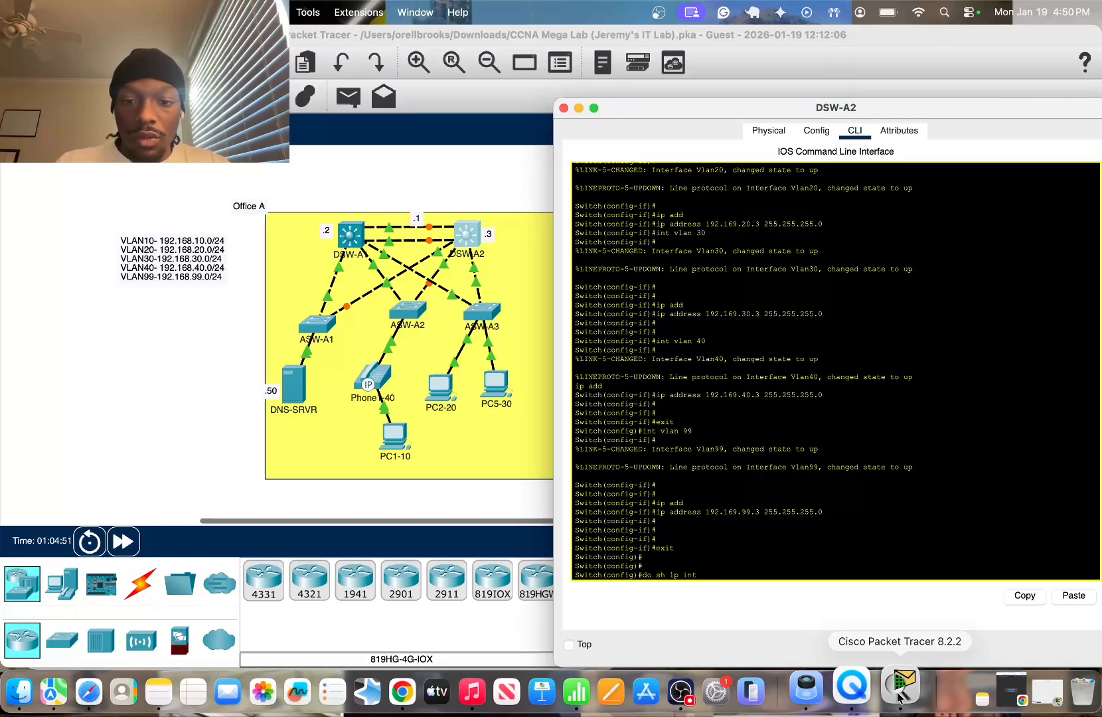
key(Return)
key(space)
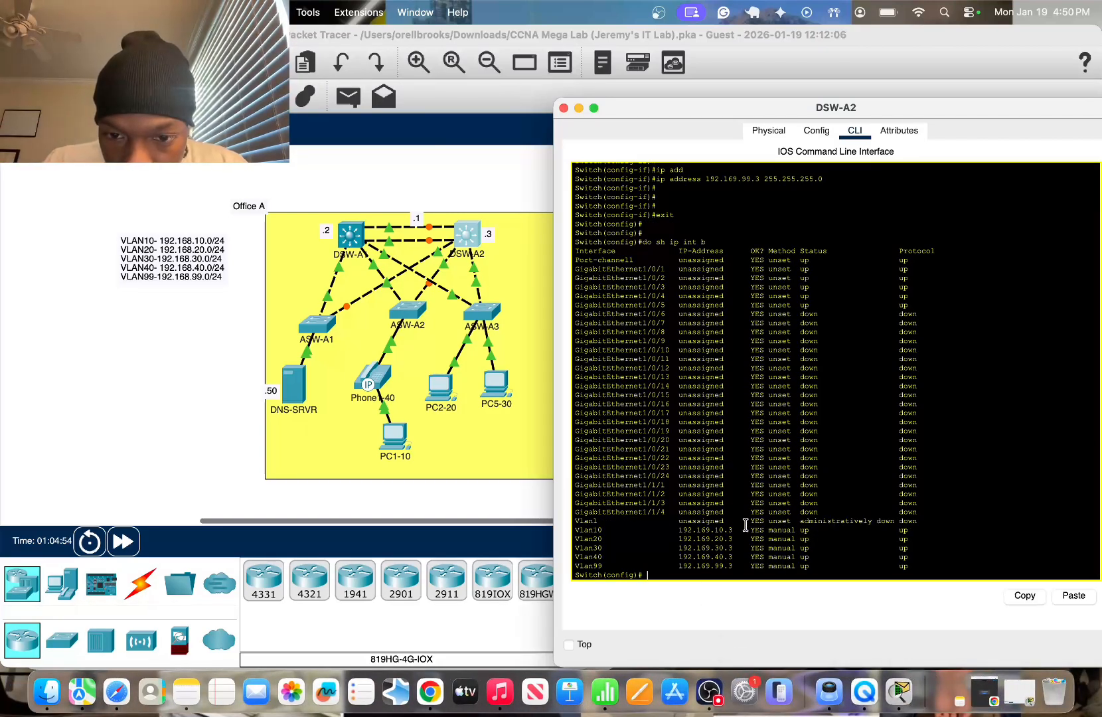
Open DSW-A1's command line and display its brief IP interface summary to review the VLAN addresses
click(351, 236)
text(do)
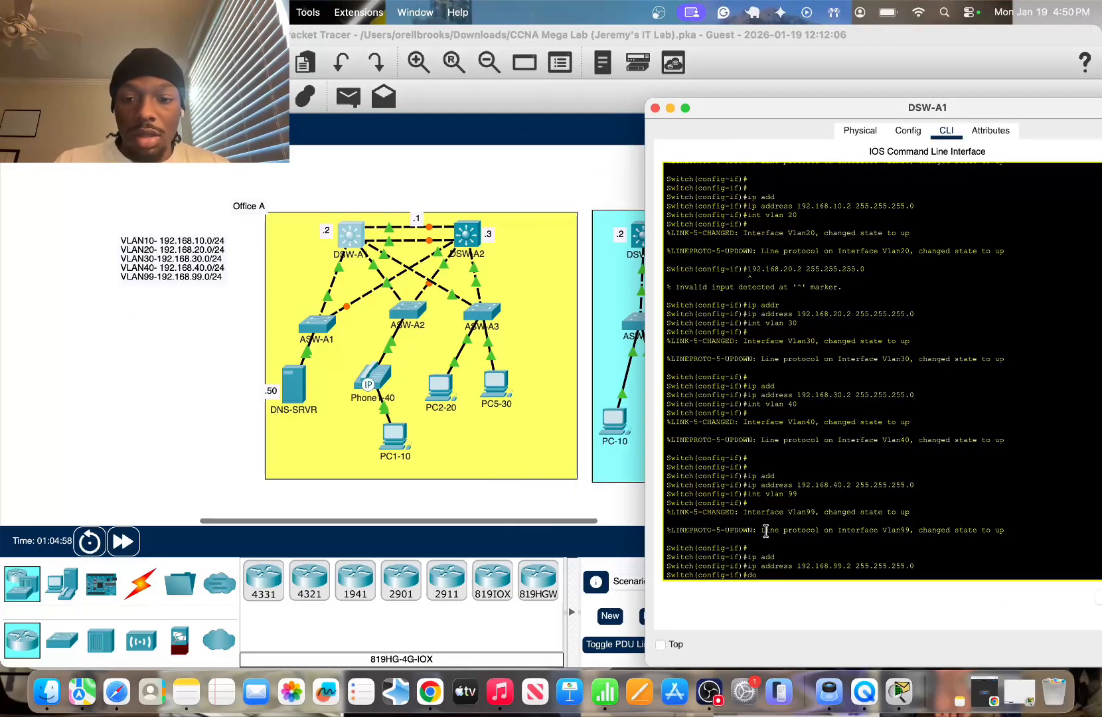
text( sh ip int br)
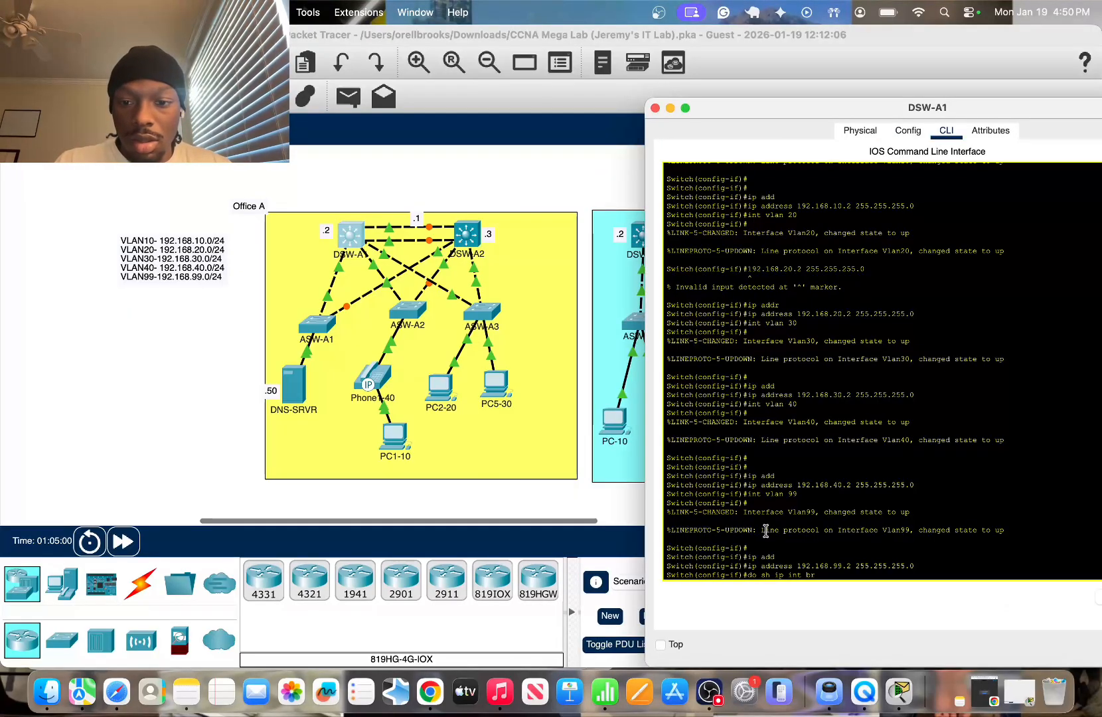
key(Return)
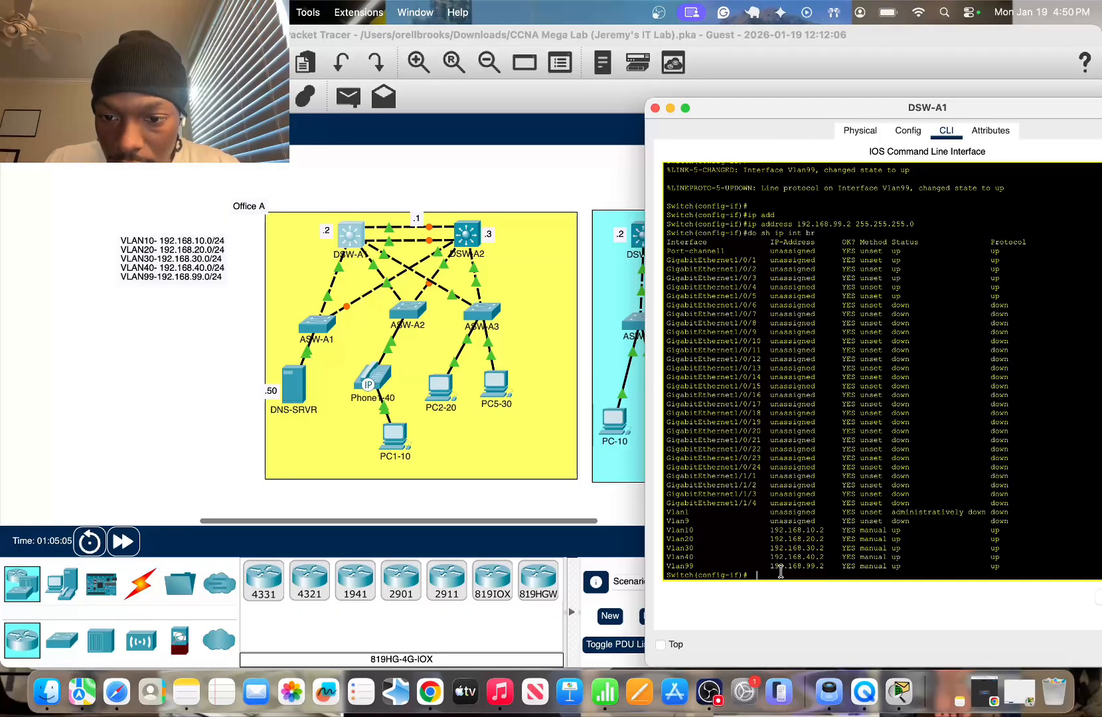
scroll(777, 498, up, 2)
scroll(776, 497, down, 2)
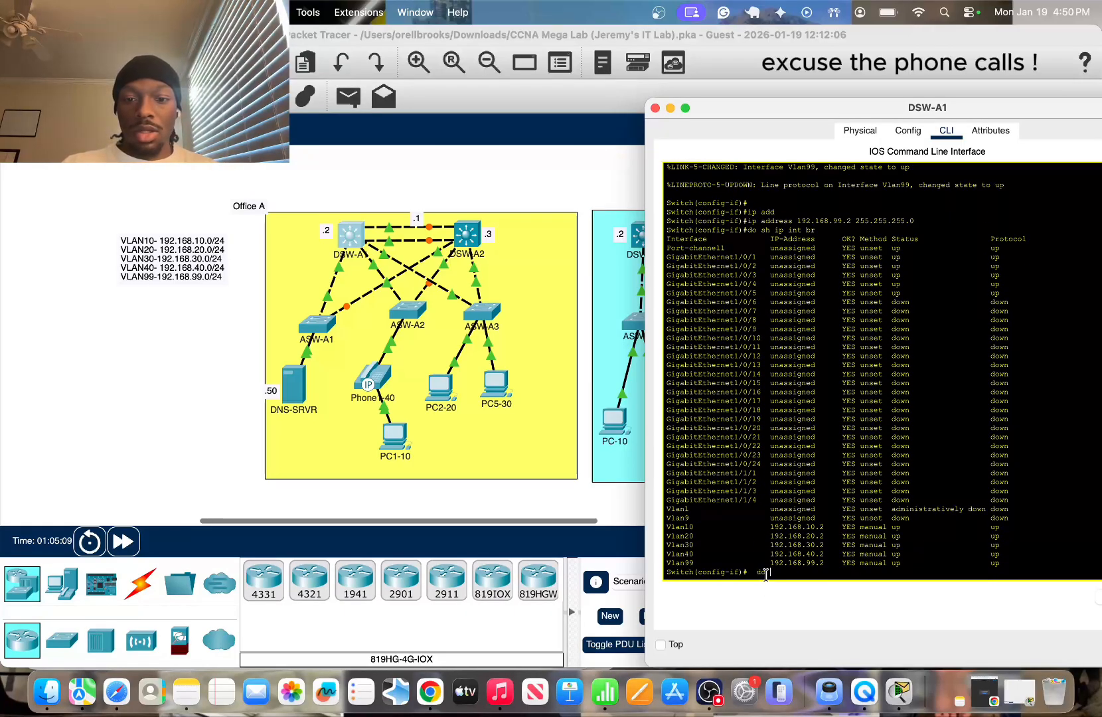
Try to ping 192.16810.2 from DSW-A1's interface configuration mode
text(ping 192.1)
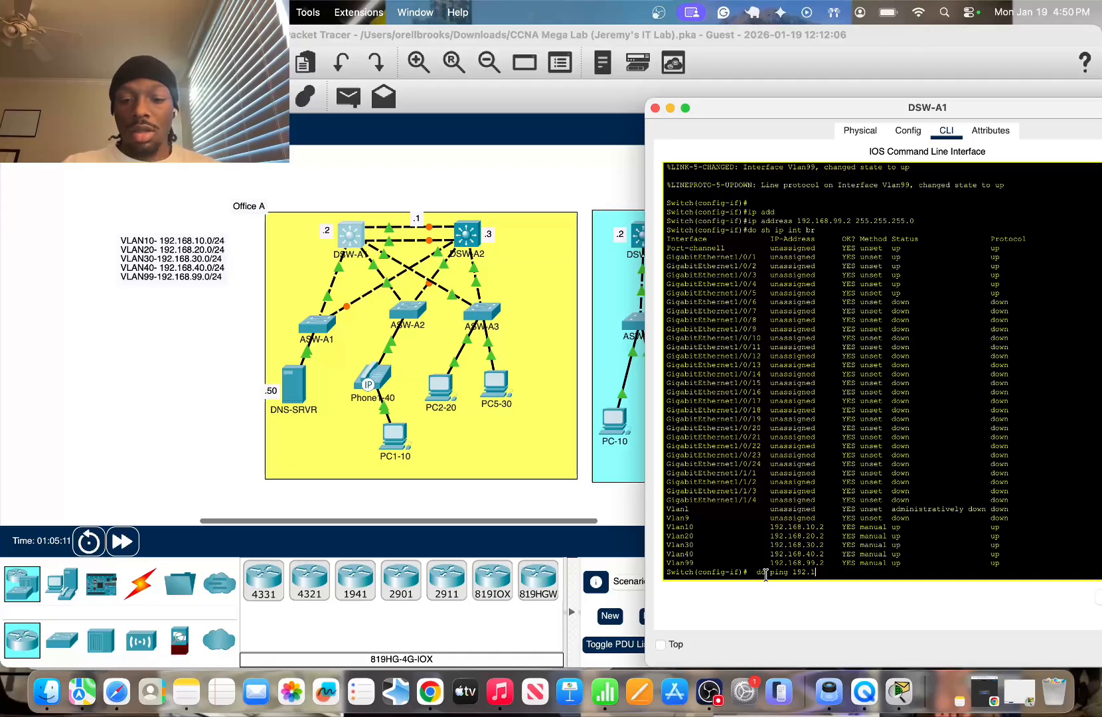
text(68)
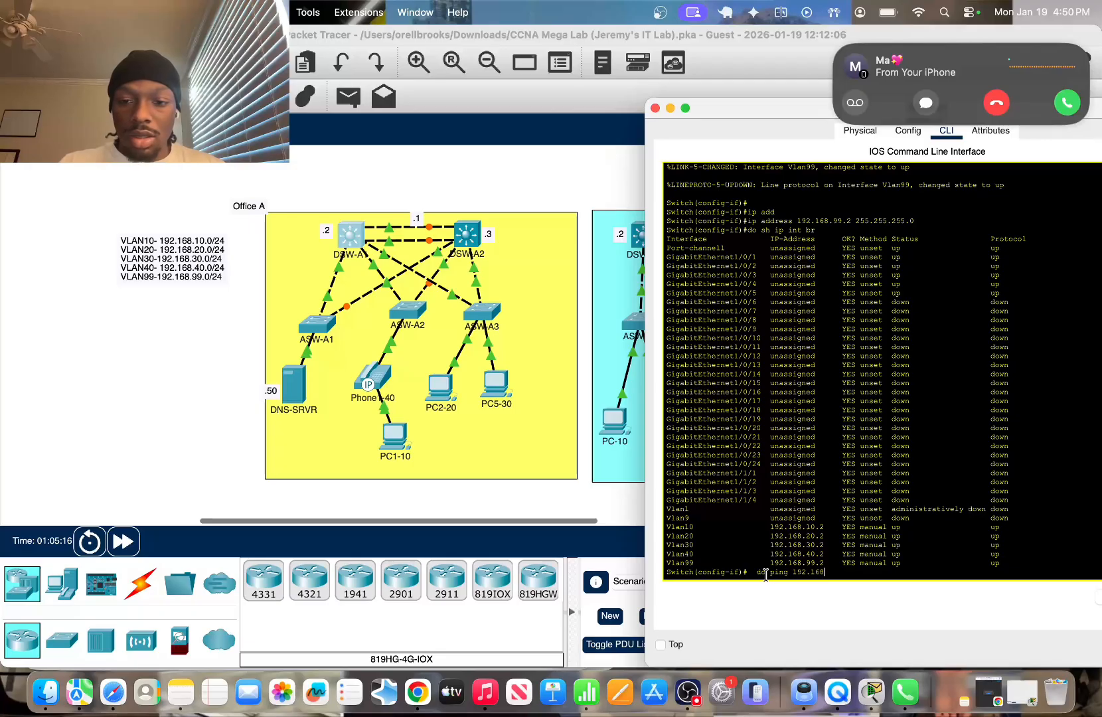
text(10.2)
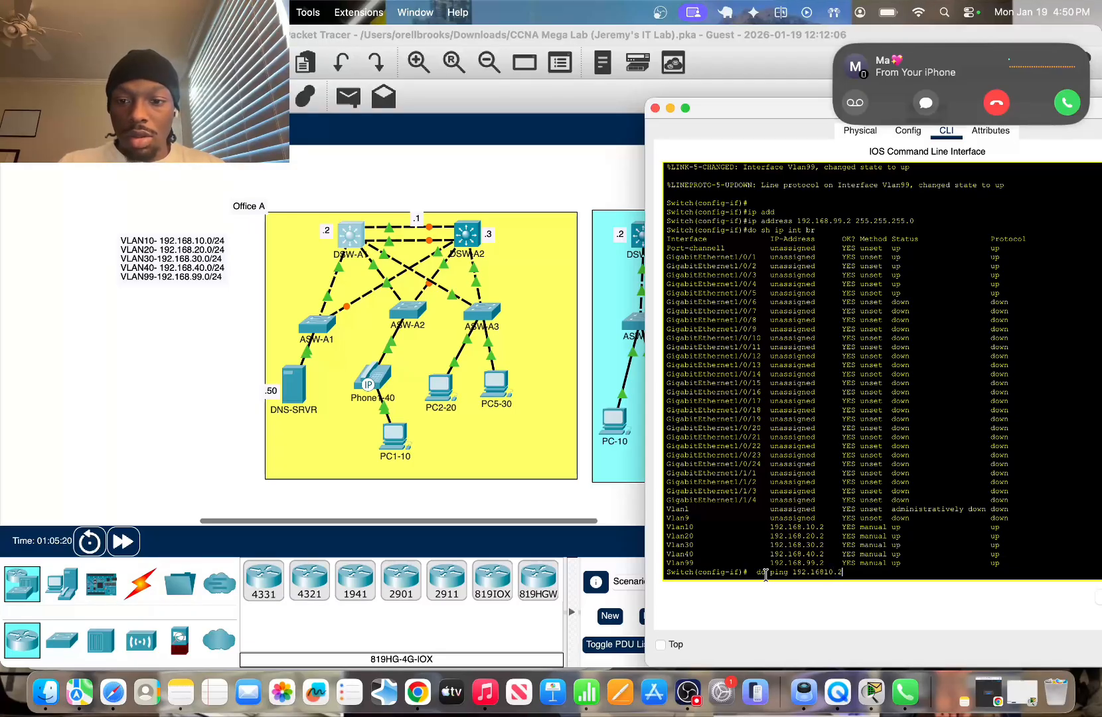
key(Return)
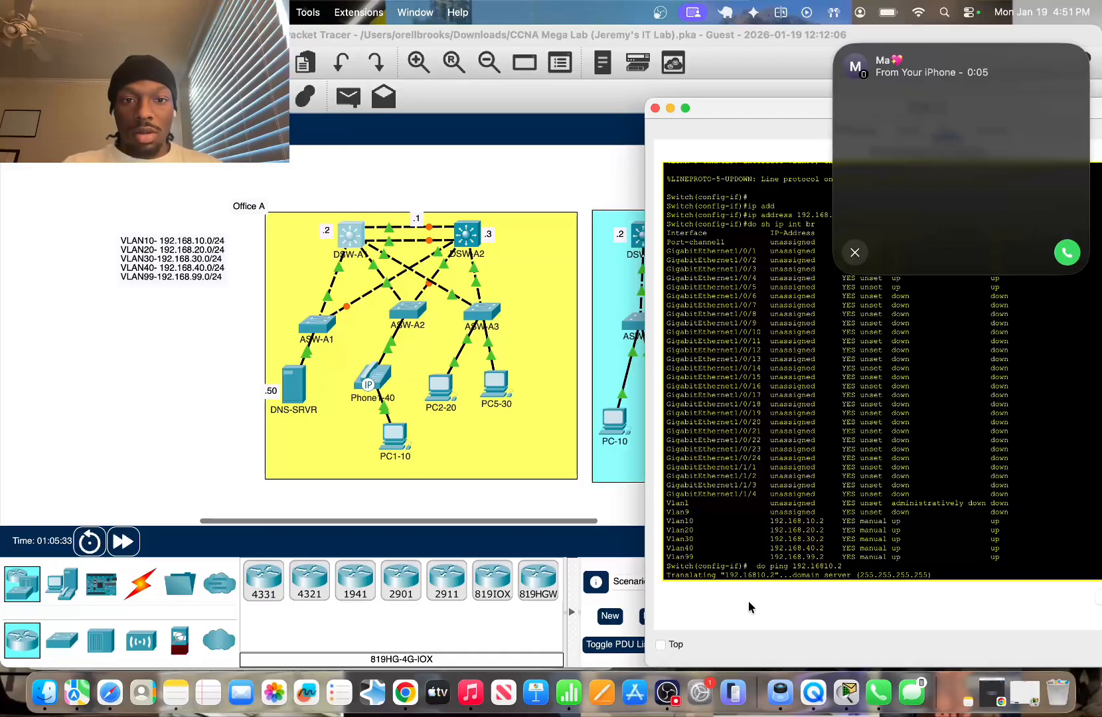
Ping 192.168.40.2 from DSW-A2's configuration mode and repeat the ping once
click(467, 235)
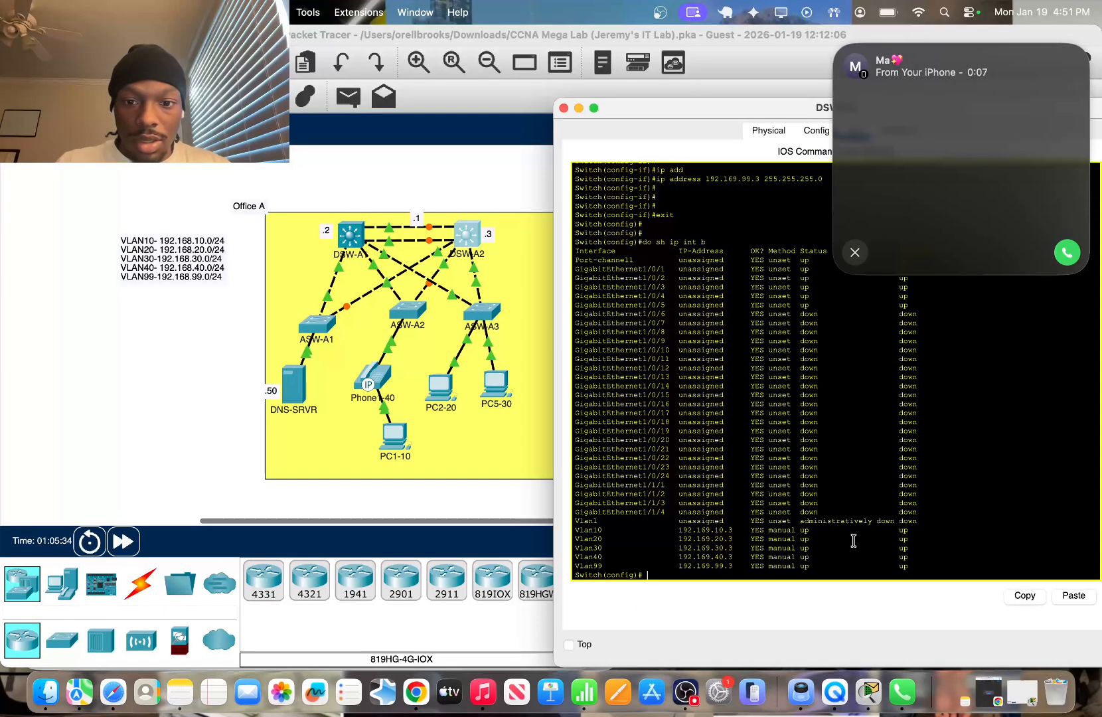
text(do pin)
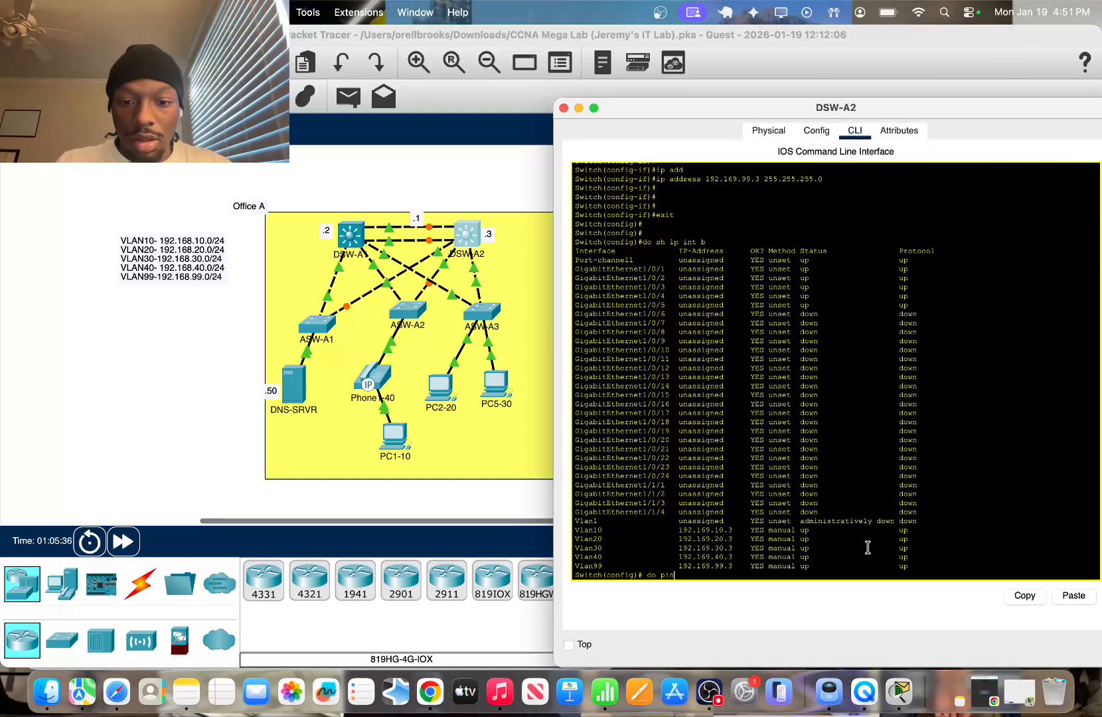
text(g 192.168.)
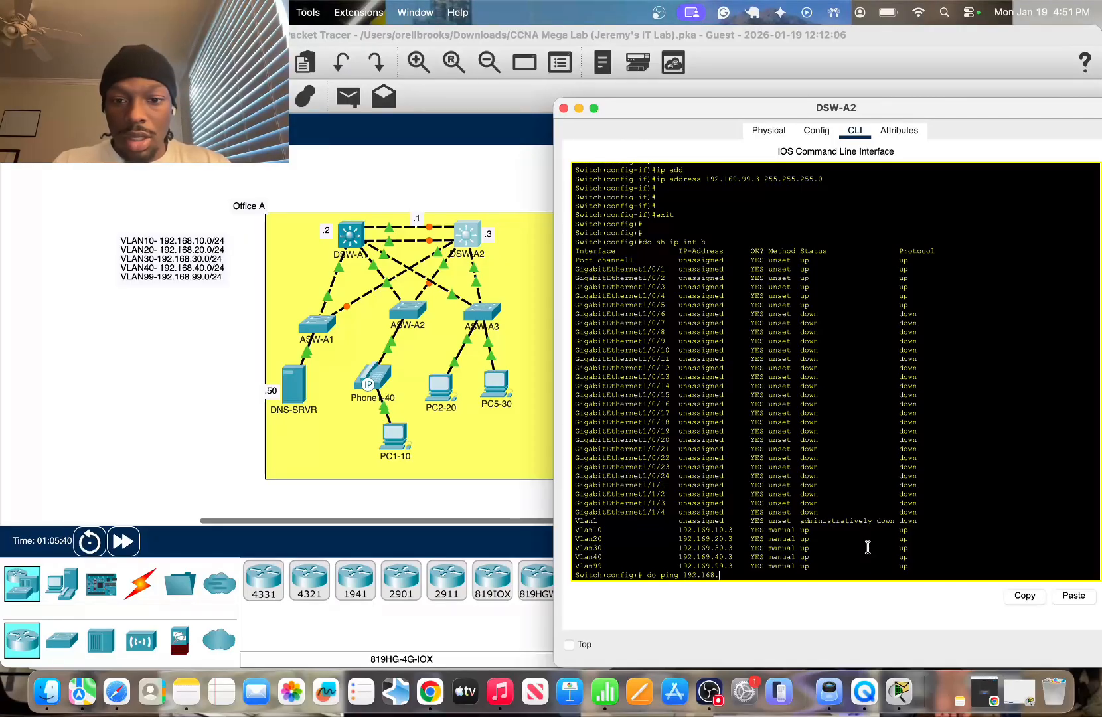
text(40.2)
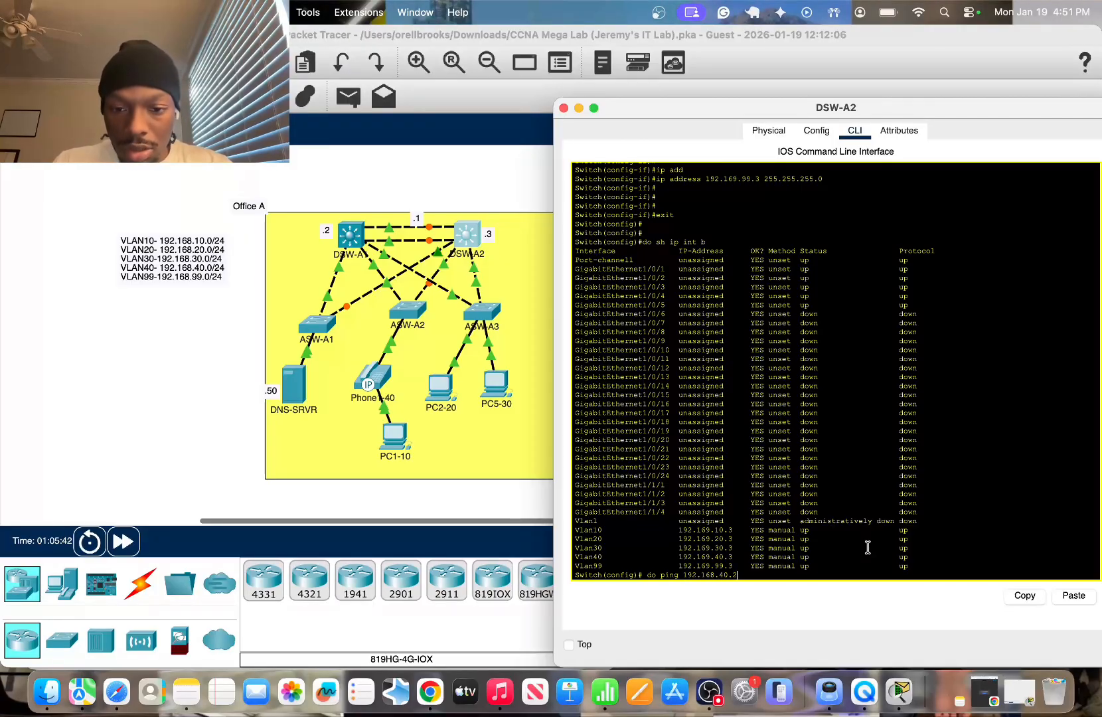
key(Return)
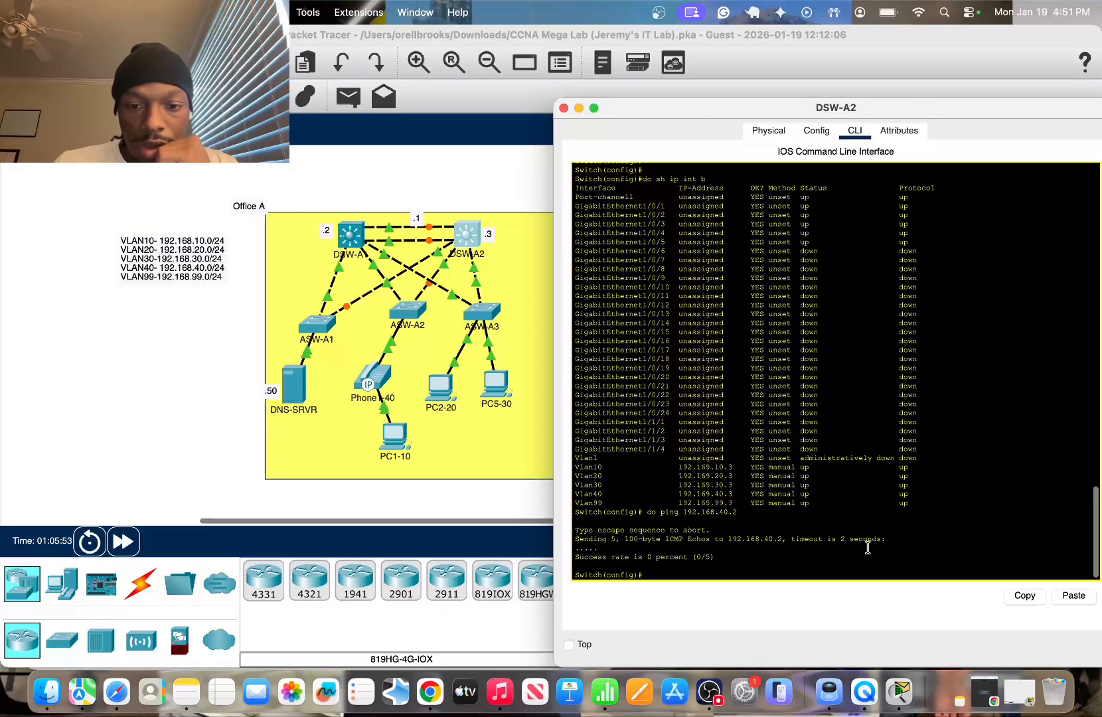
key(Up)
key(Return)
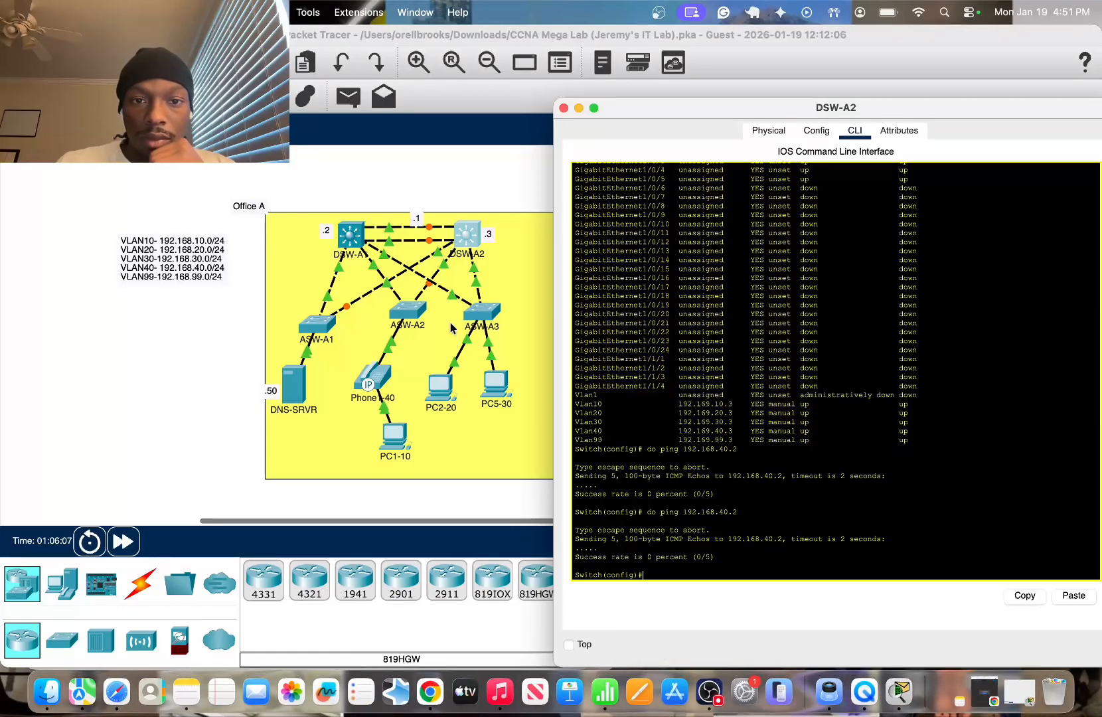
Ping 192.168.30.2 from DSW-A2's configuration mode and repeat the ping once
click(220, 314)
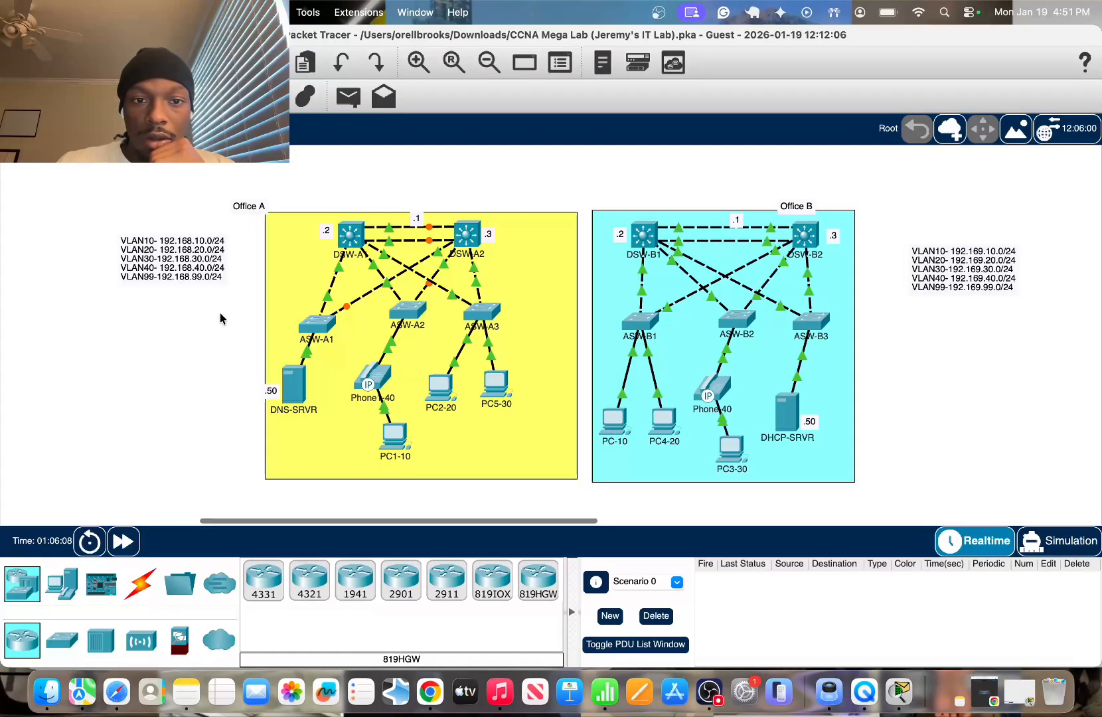
click(468, 238)
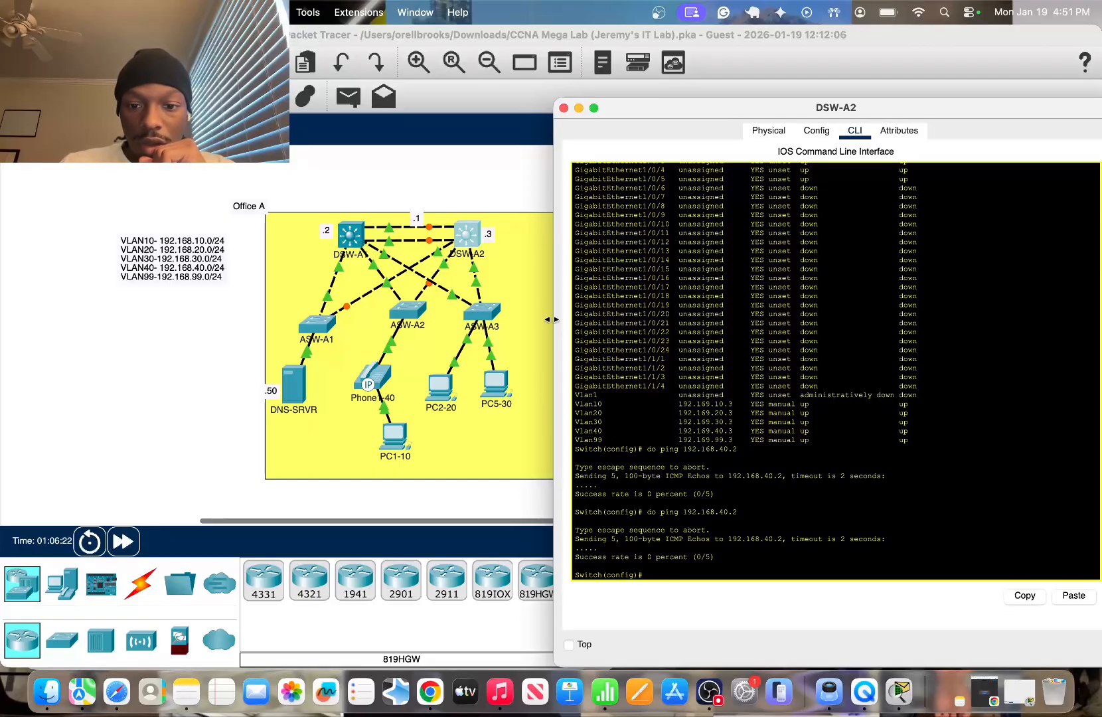
key(Up)
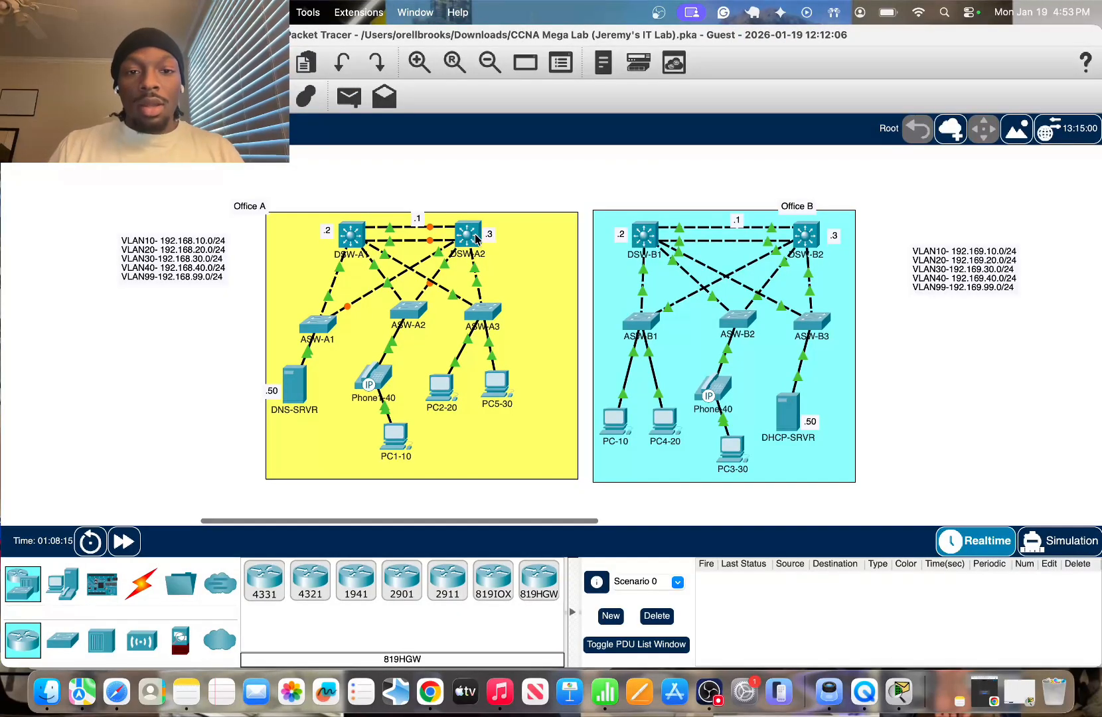
mouse_move(476, 237)
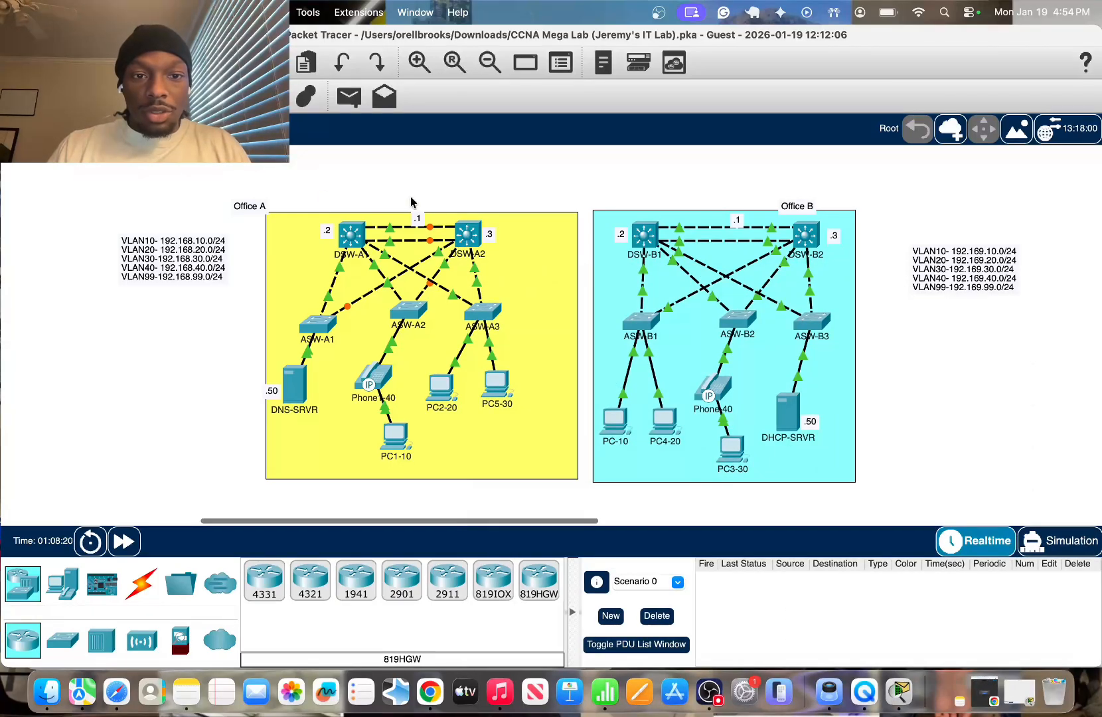
mouse_move(354, 249)
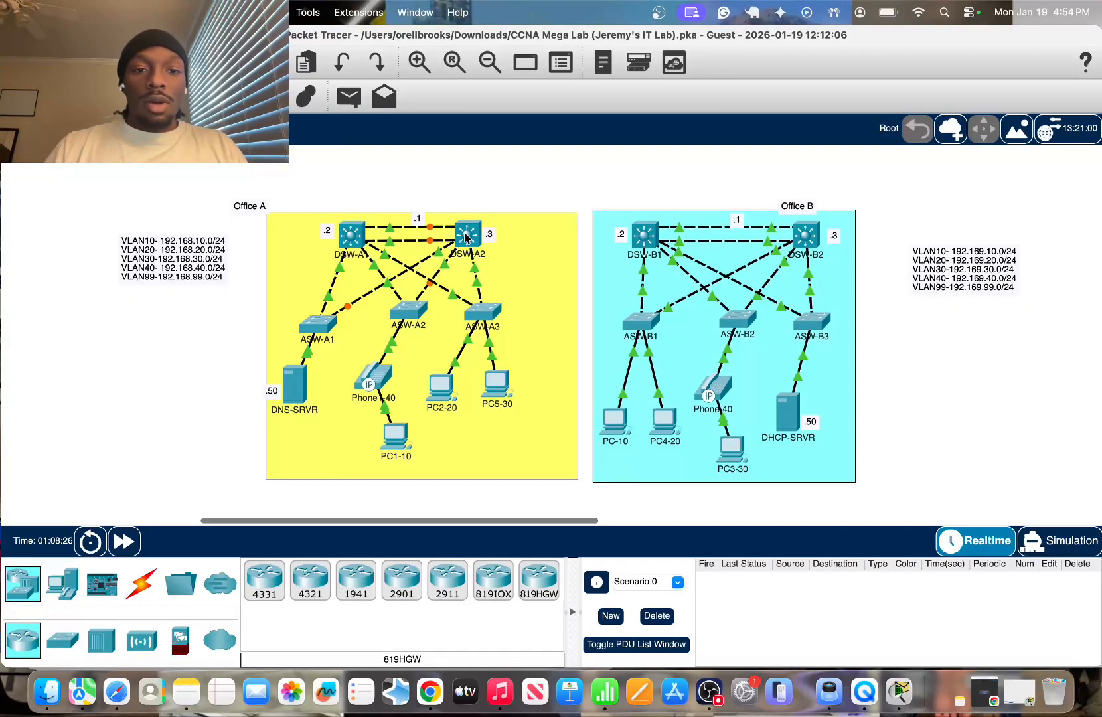
click(466, 238)
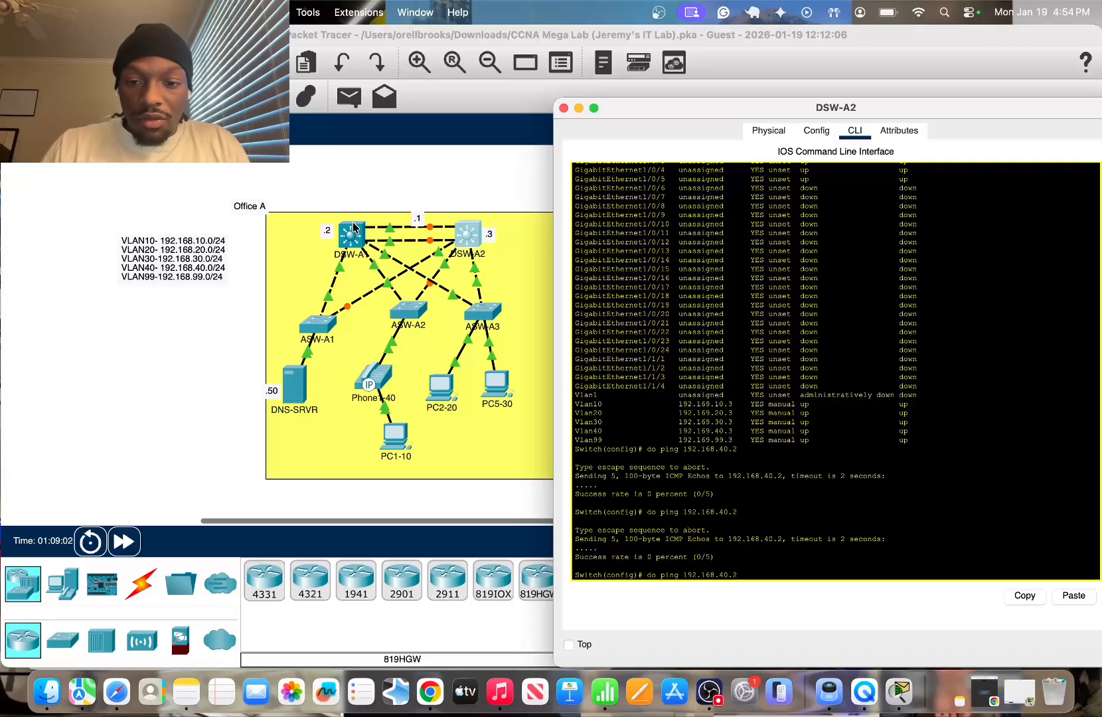
key(BackSpace)
key(BackSpace)
key(BackSpace)
key(BackSpace)
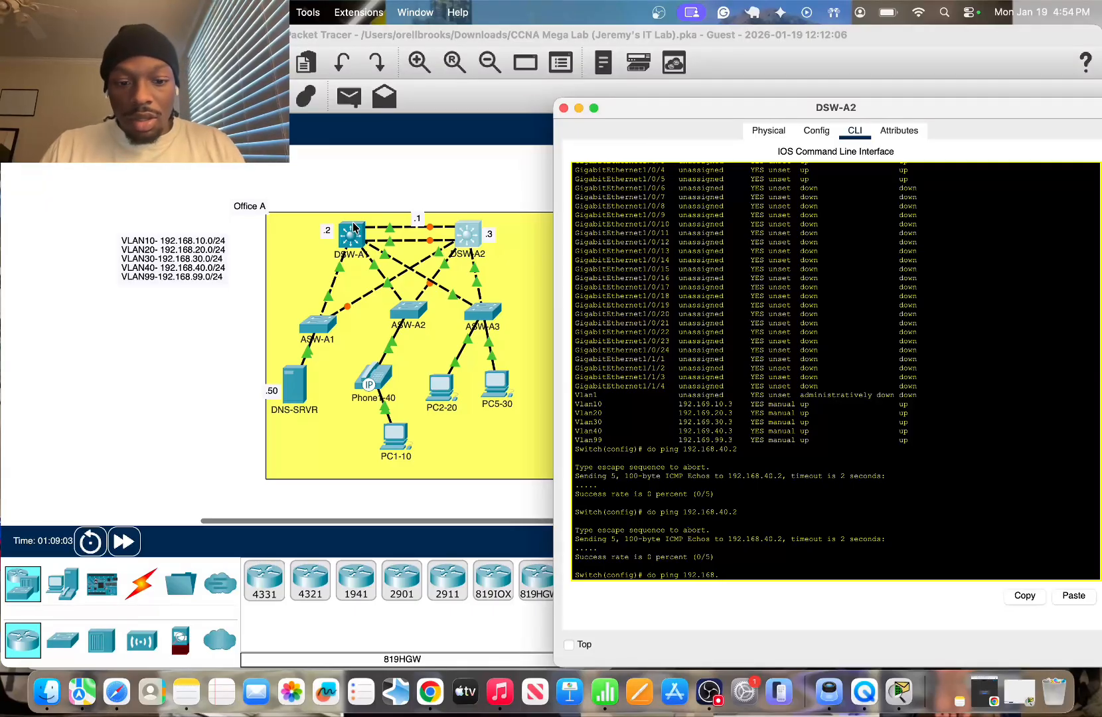
text(30.)
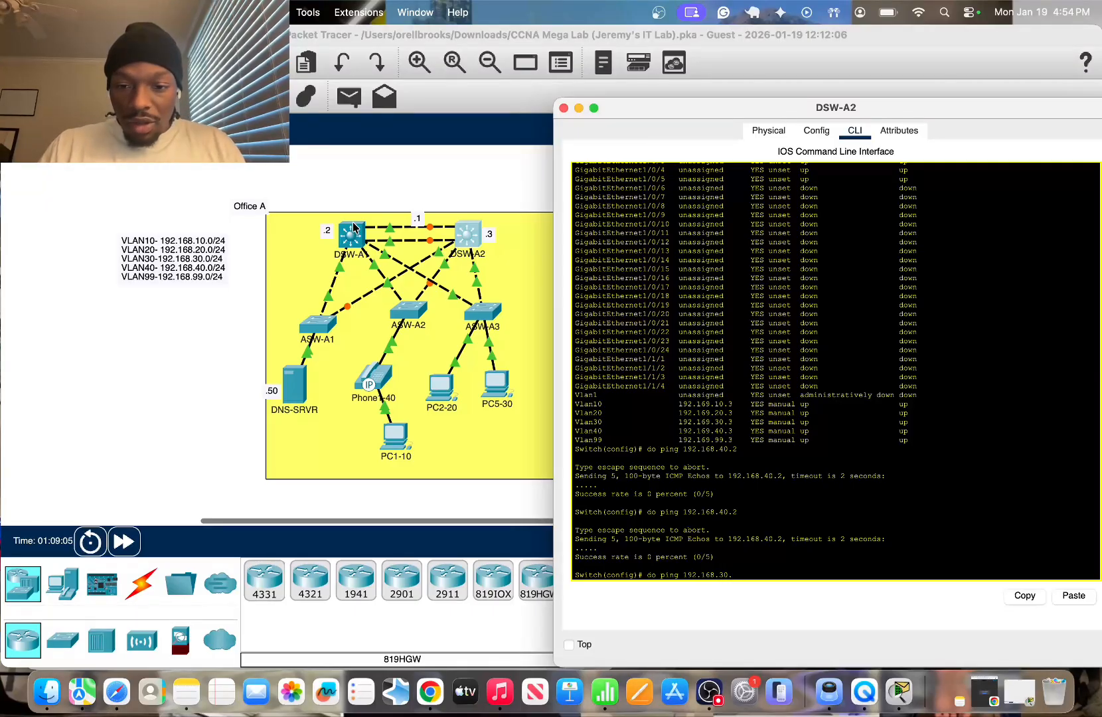
text(2)
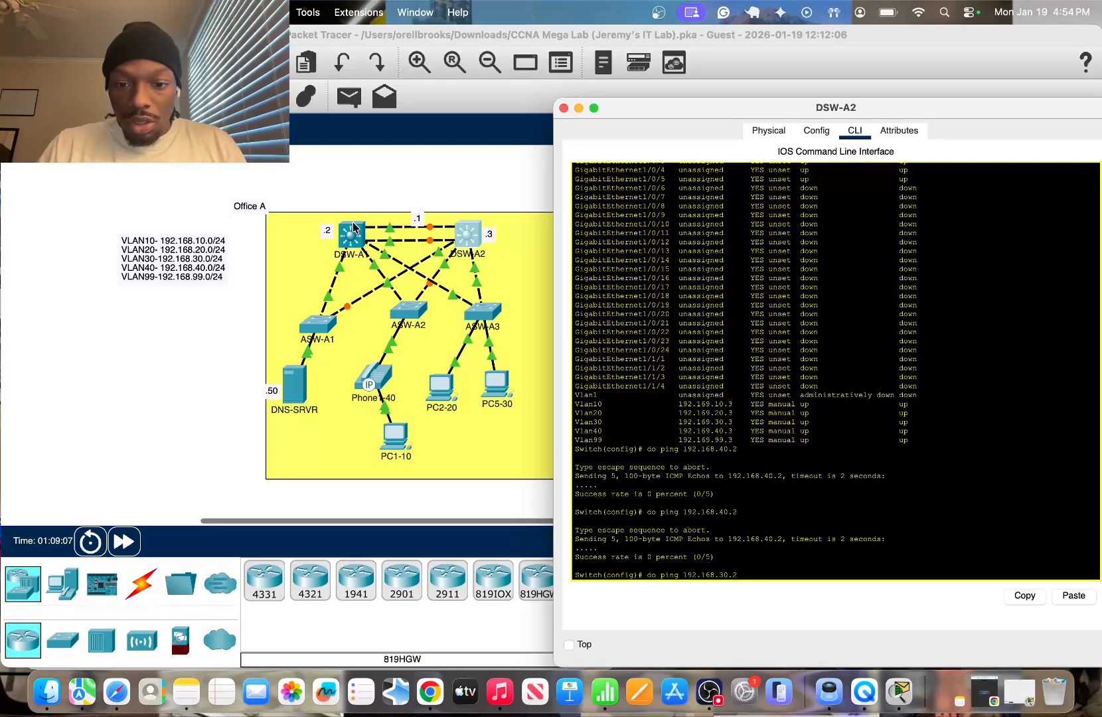
key(Return)
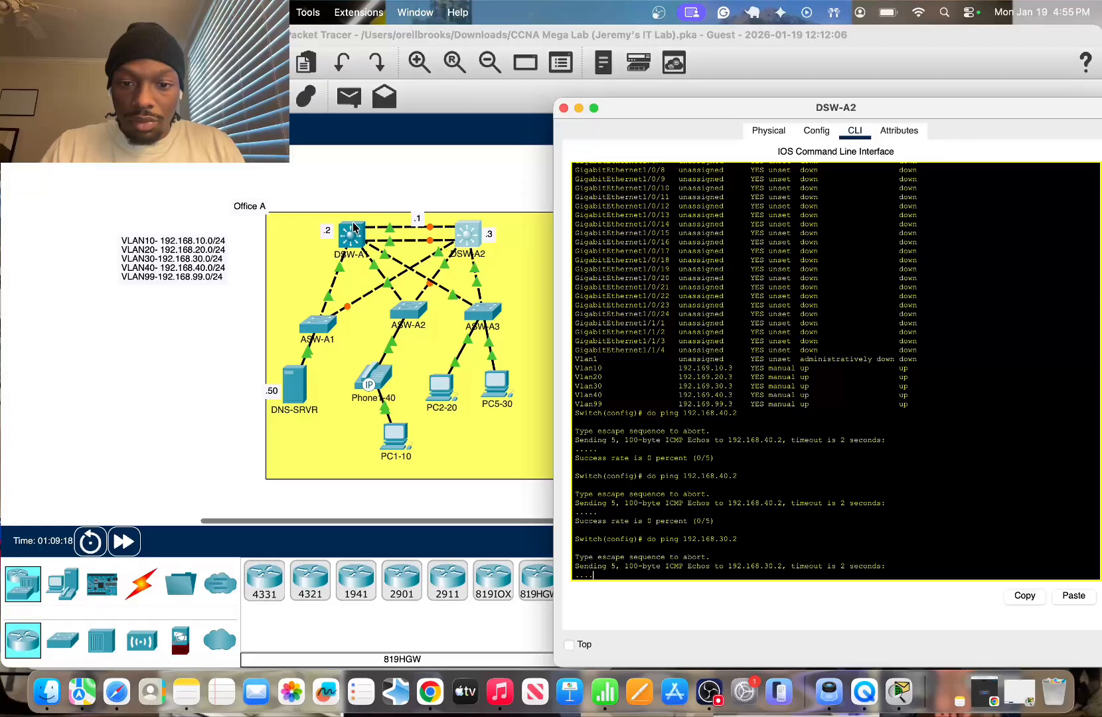
key(Up)
key(Return)
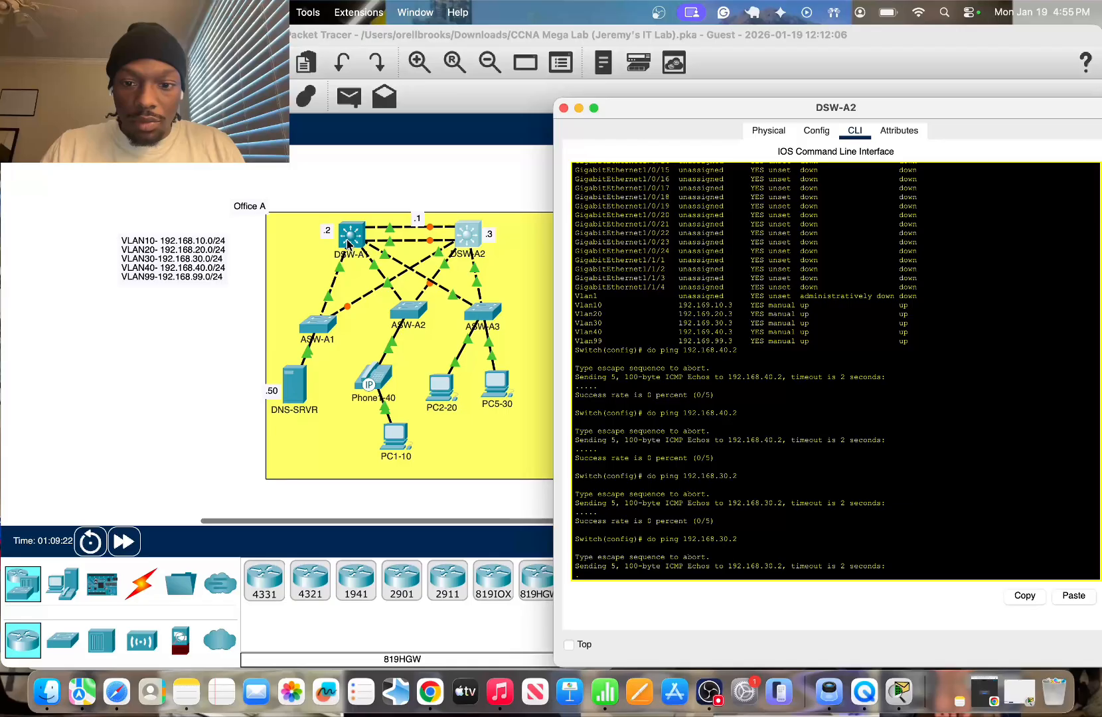
Open ASW-A3's command line, enter privileged mode and display the brief VLAN summary to check the port assignments
click(484, 310)
key(Return)
text(en)
key(Return)
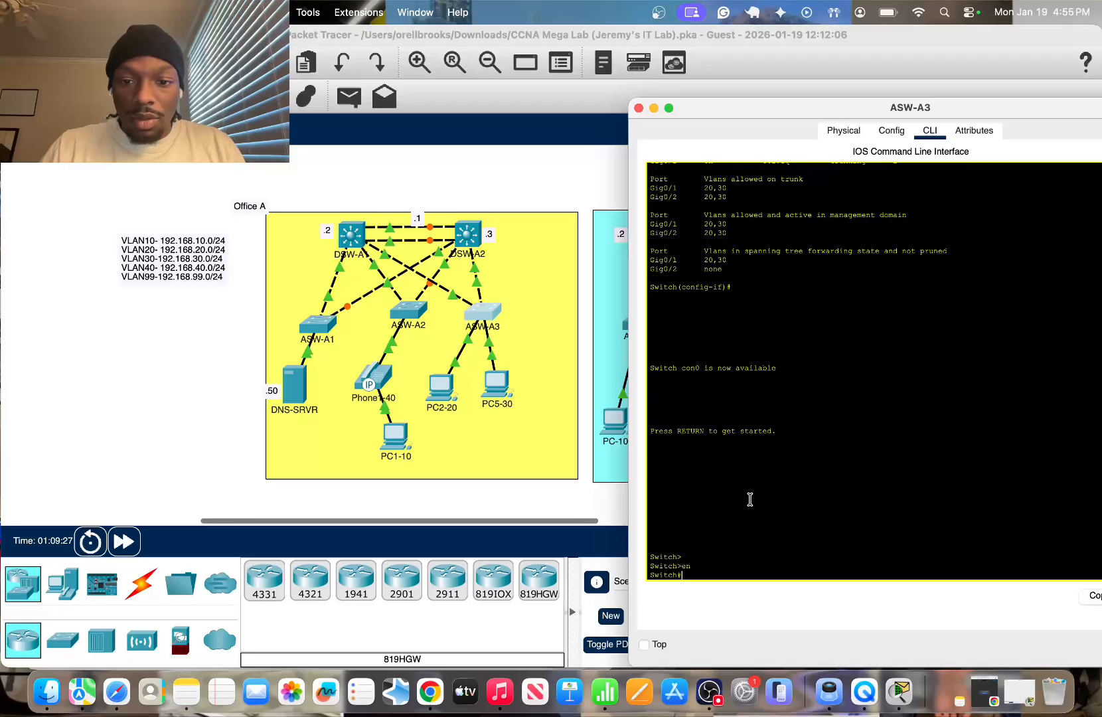
text(show vla)
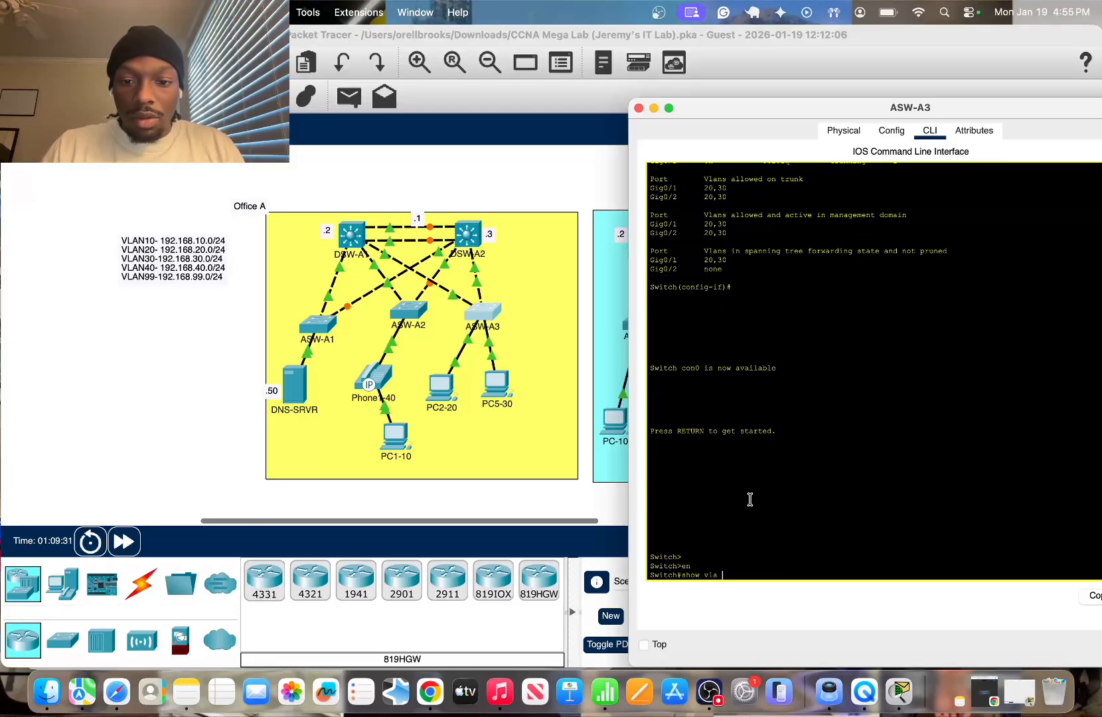
text(n b)
key(Return)
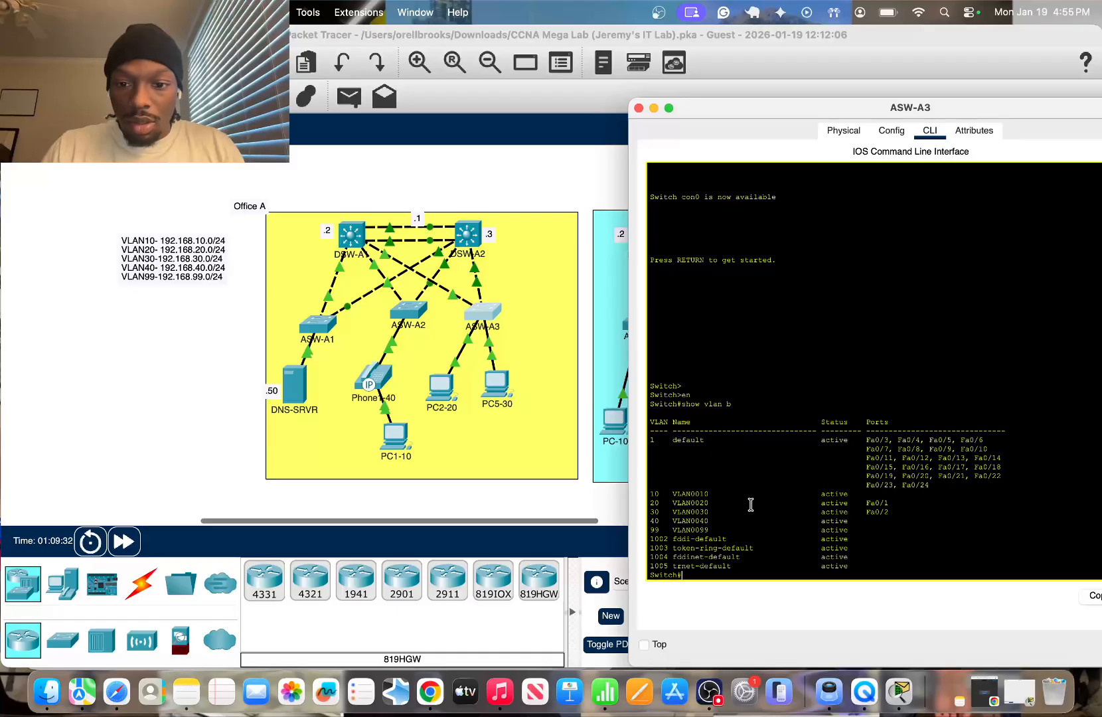
drag(744, 511, 775, 512)
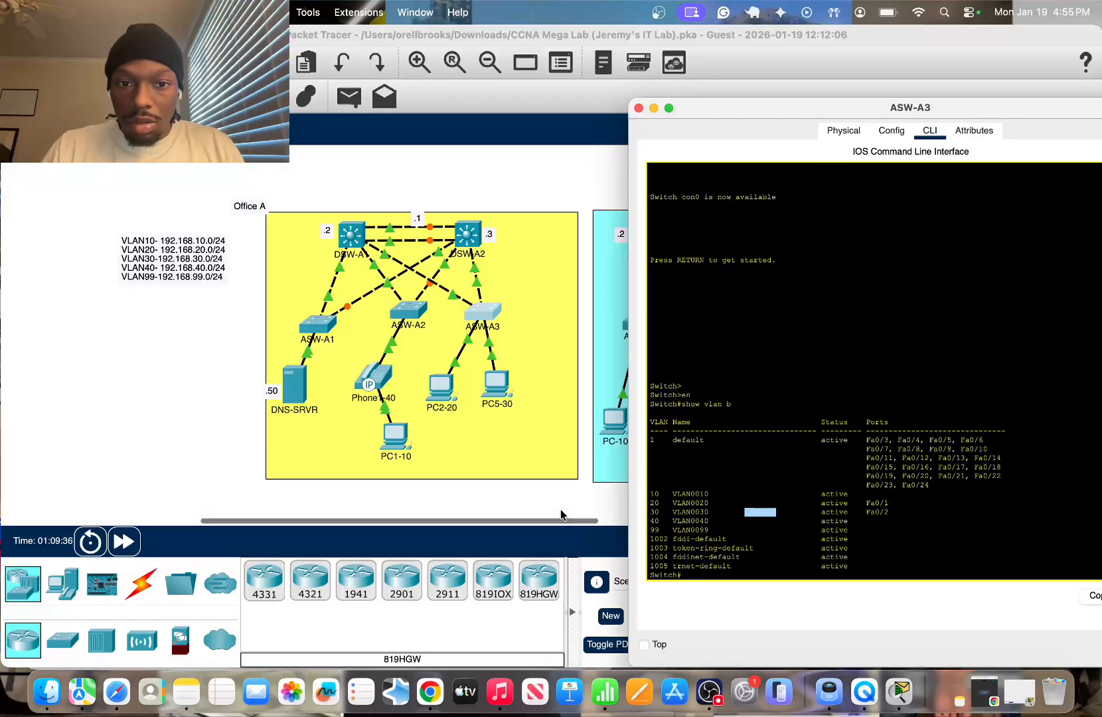
Display ASW-A3's interface trunk information to check which VLANs are allowed on its trunk ports
text(do sh i)
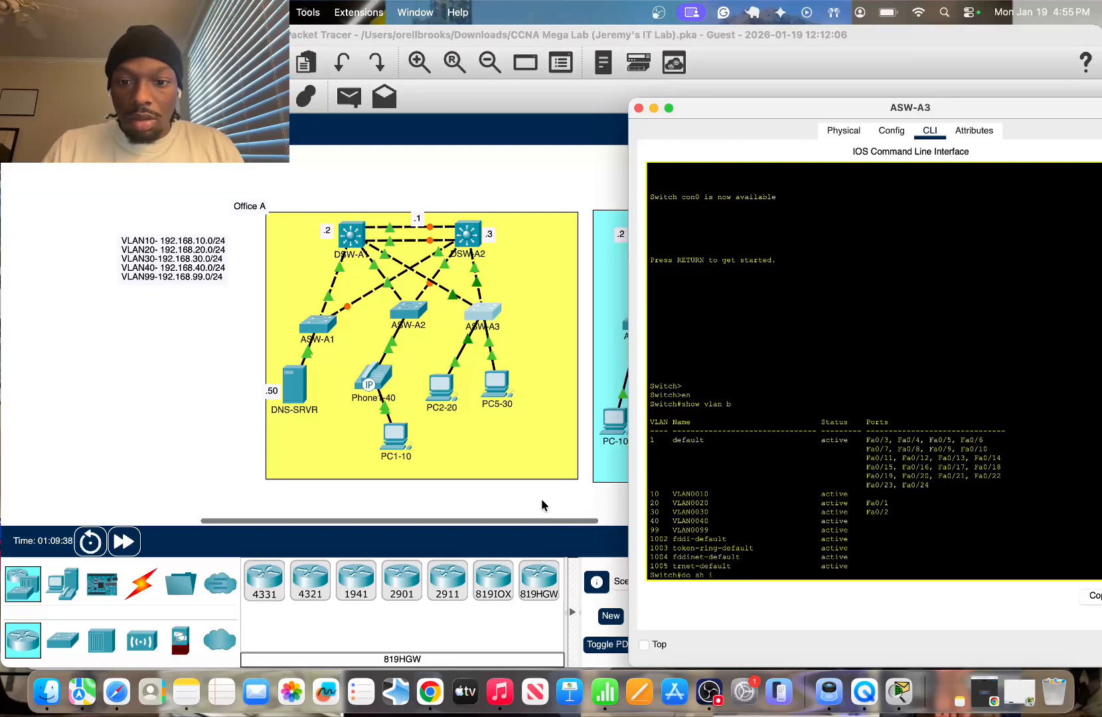
text(nt turnk)
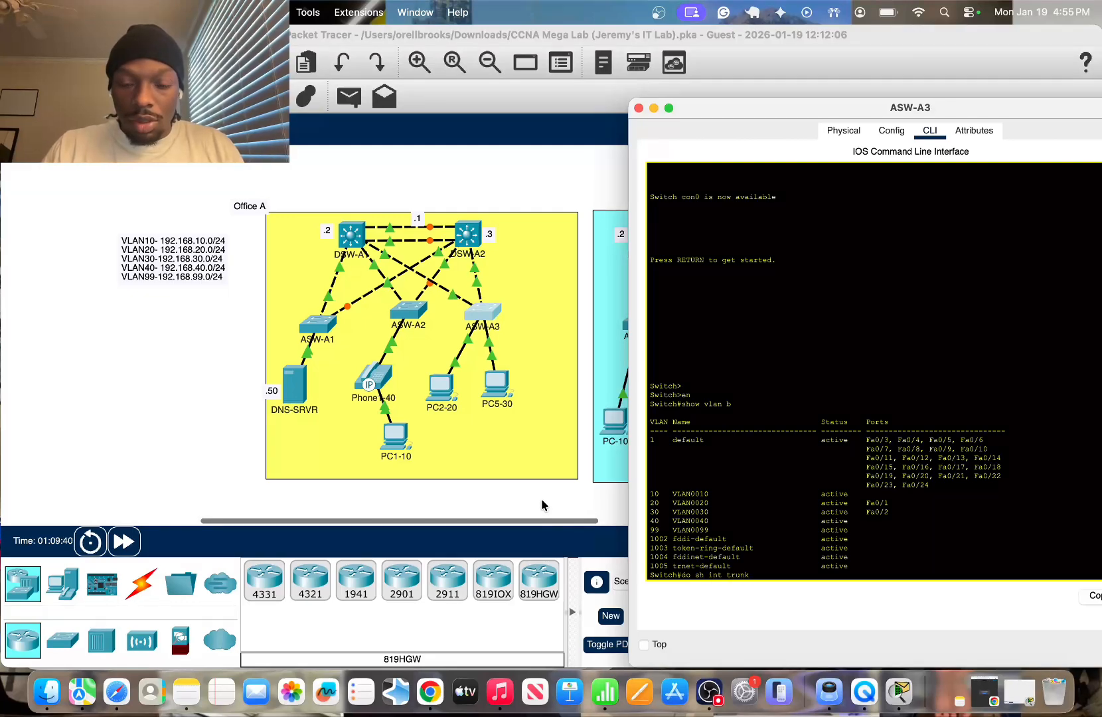
key(Return)
text(sh)
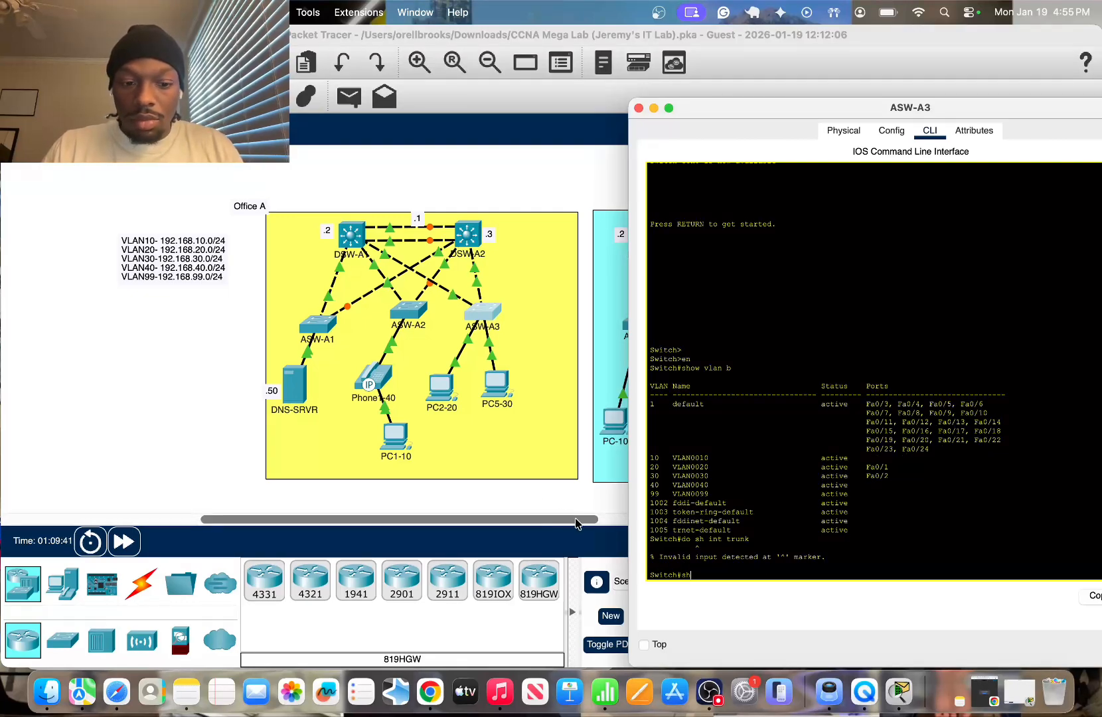
text(ow int trunk)
key(Return)
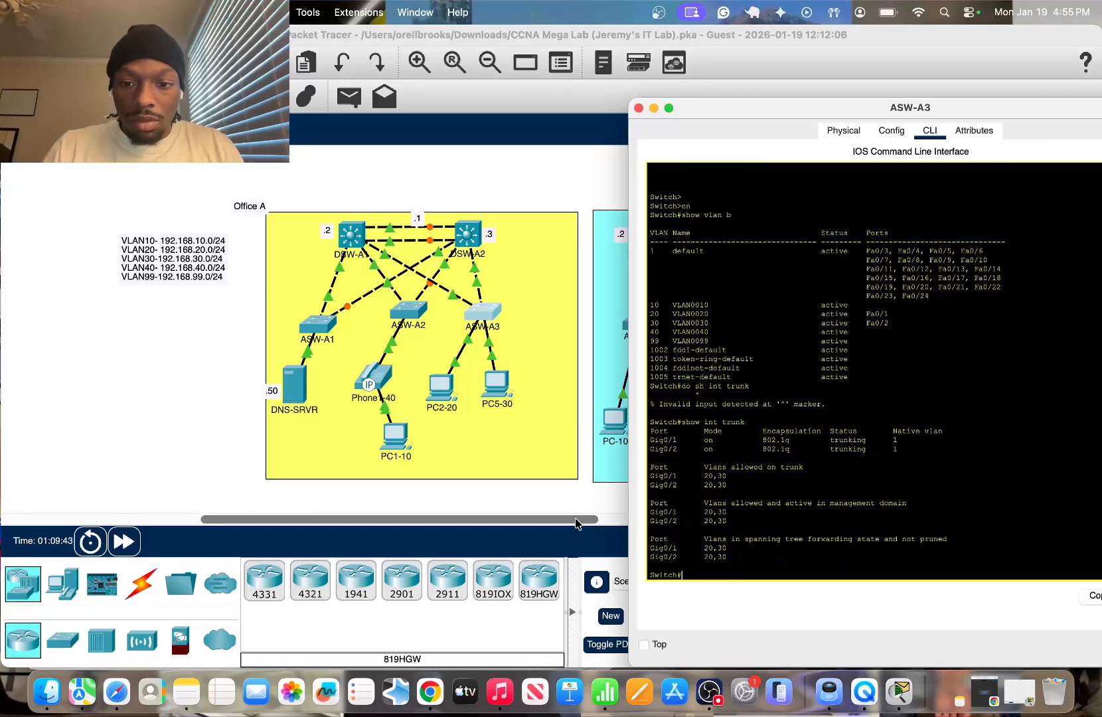
Return to DSW-A1's command line and display its interface trunk information to review the allowed VLANs
click(482, 514)
click(456, 242)
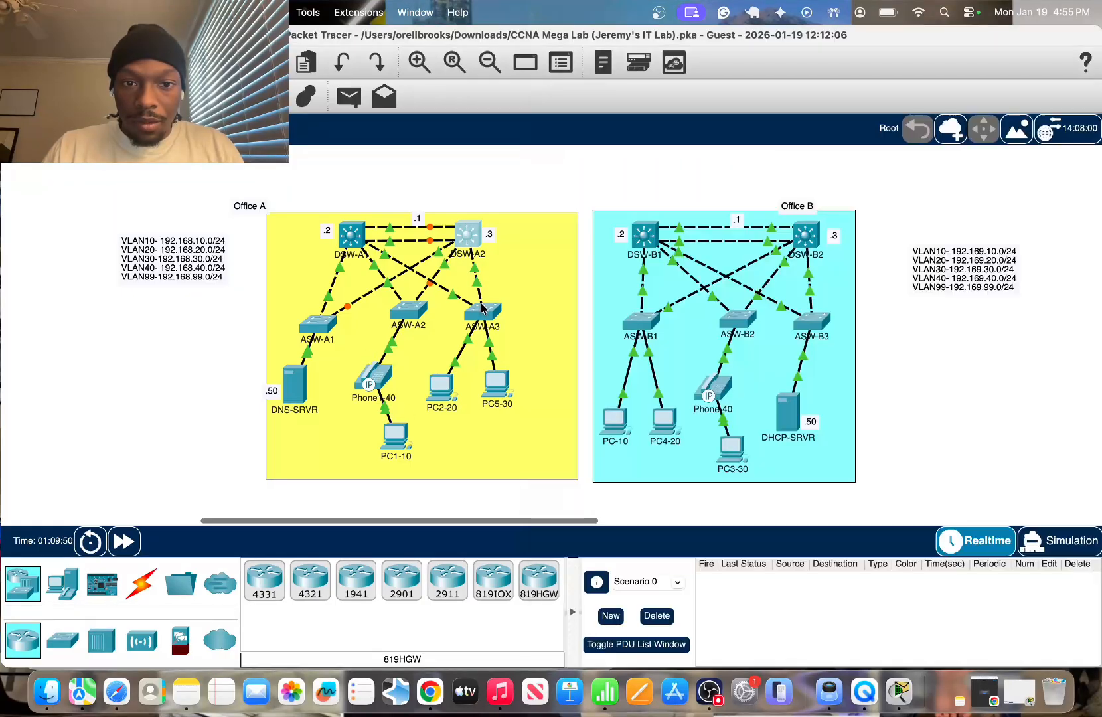
click(374, 264)
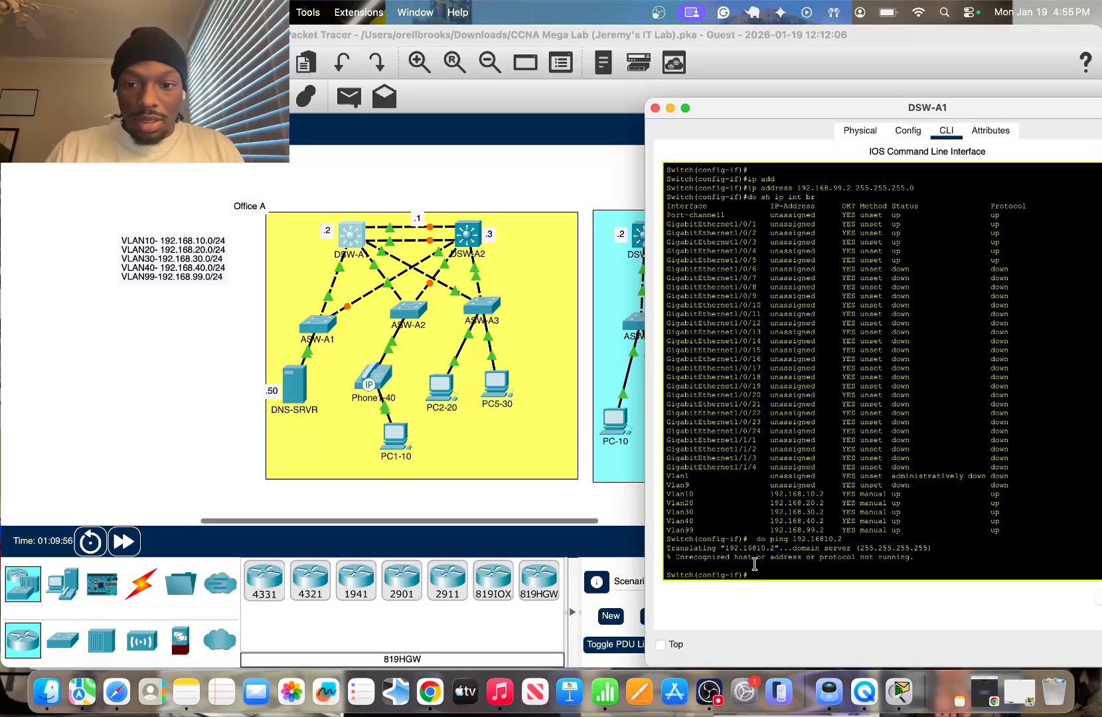
key(Return)
key(Return)
key(Return)
text(do sh int trunk)
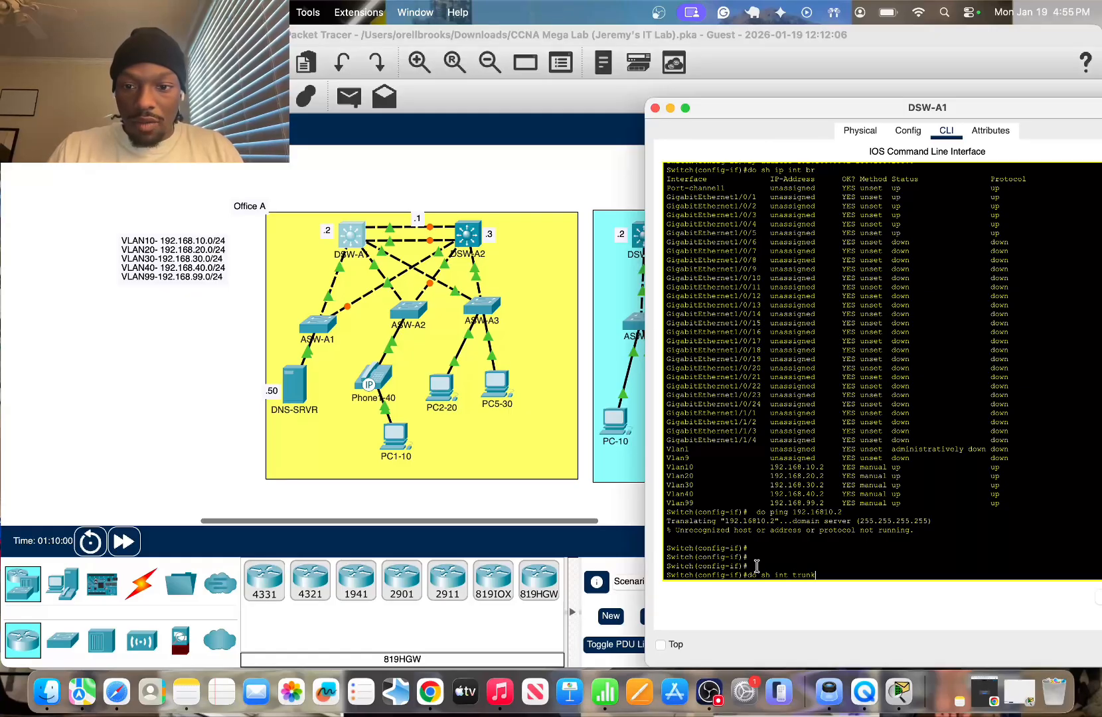
key(Return)
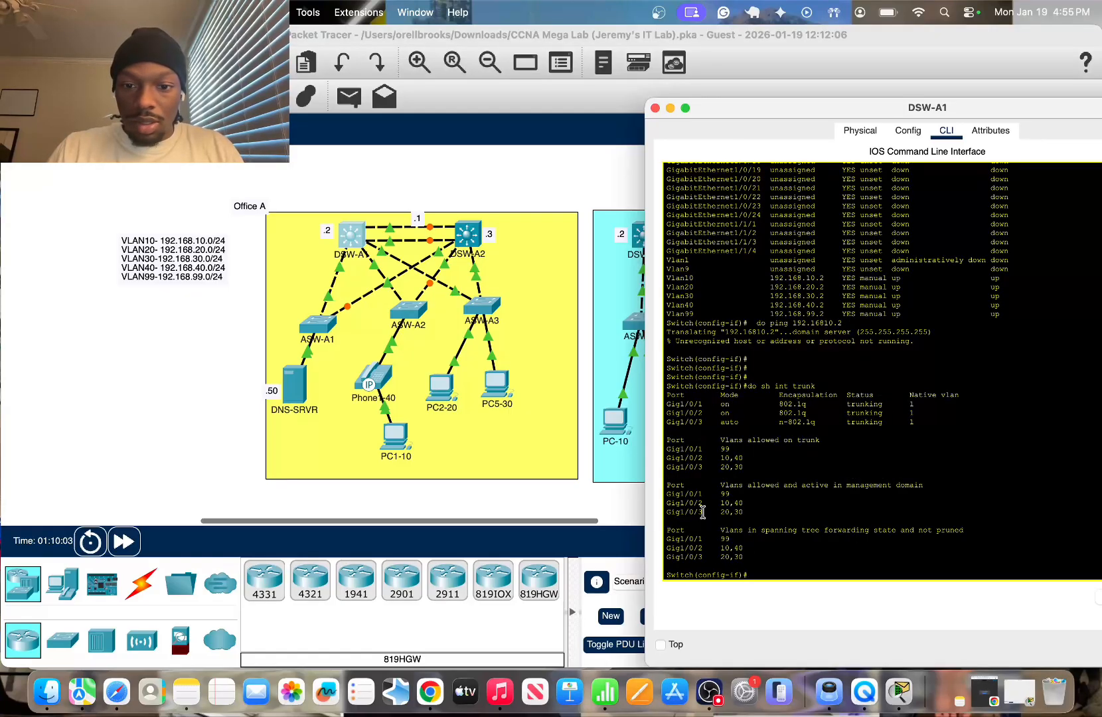
Enter port-channel 1 interface configuration on DSW-A1 and set its switchport mode to trunk
text(int po1)
key(Return)
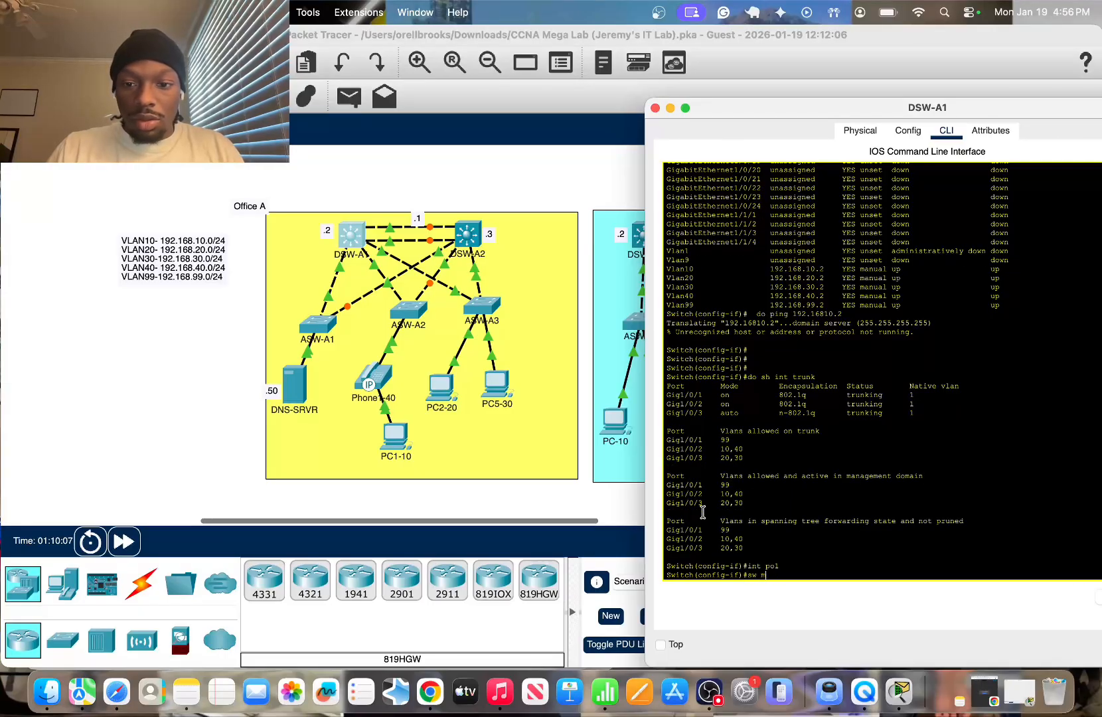
key(Tab)
text(trunl)
key(Tab)
key(BackSpace)
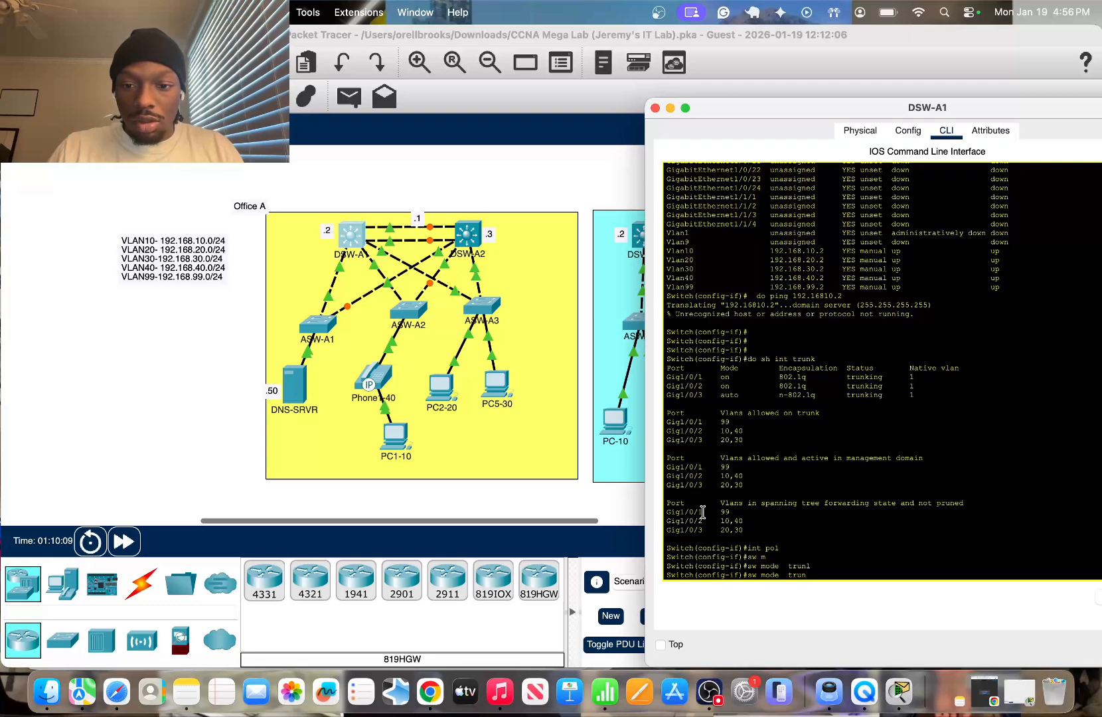
key(Return)
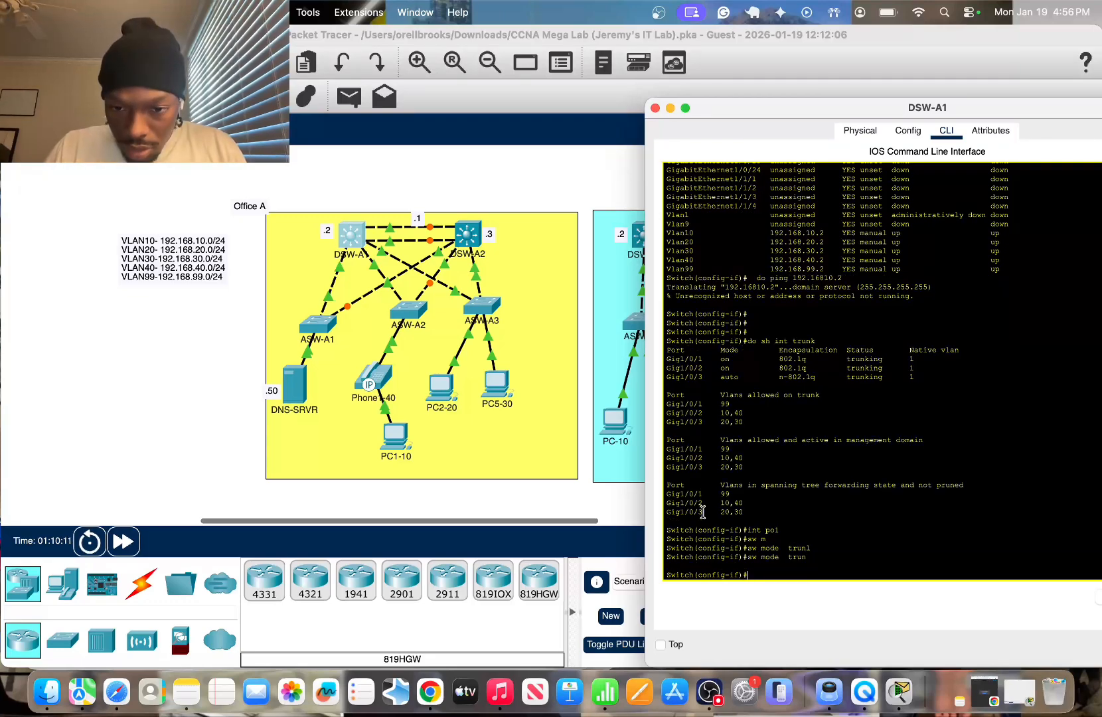
Allow VLANs 10, 20, 30, 40 and 99 on DSW-A1's port-channel 1 trunk
text(sw tr)
key(Tab)
text(a)
key(Tab)
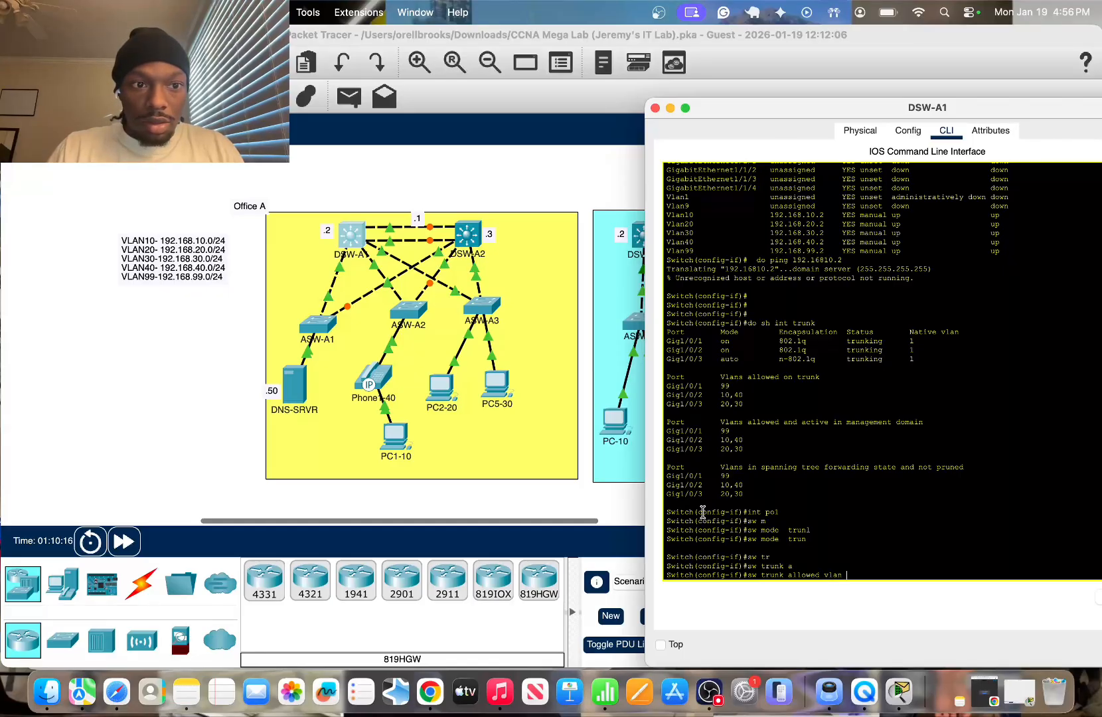
text(vlan 10,20,3)
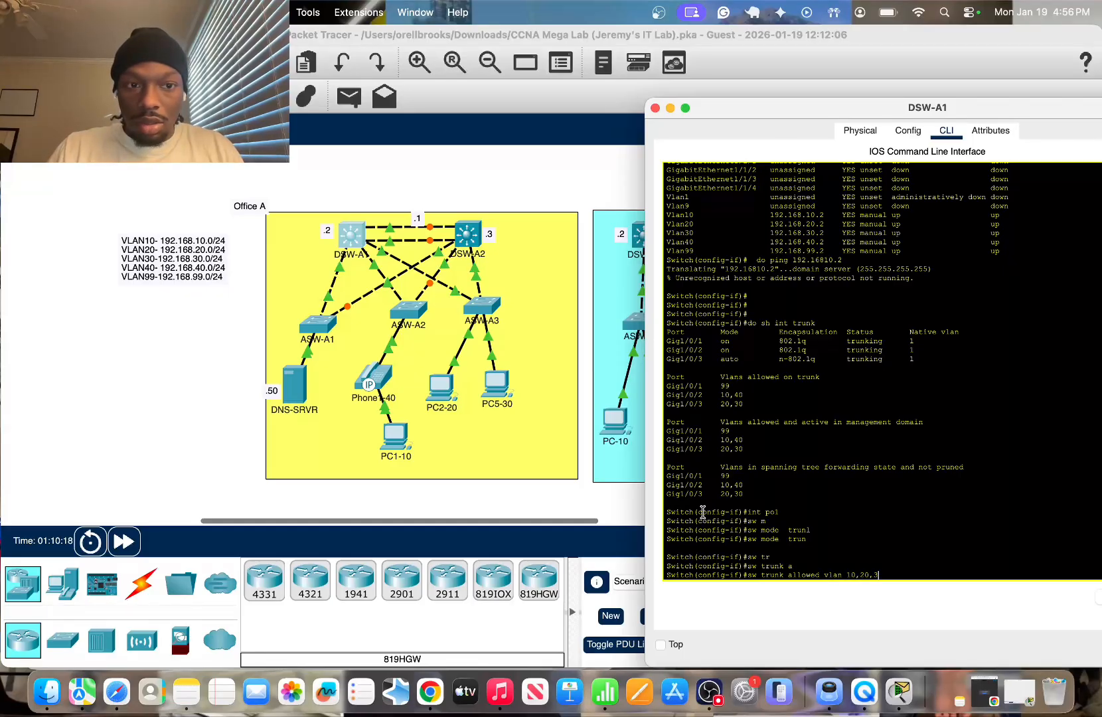
text(0,40,)
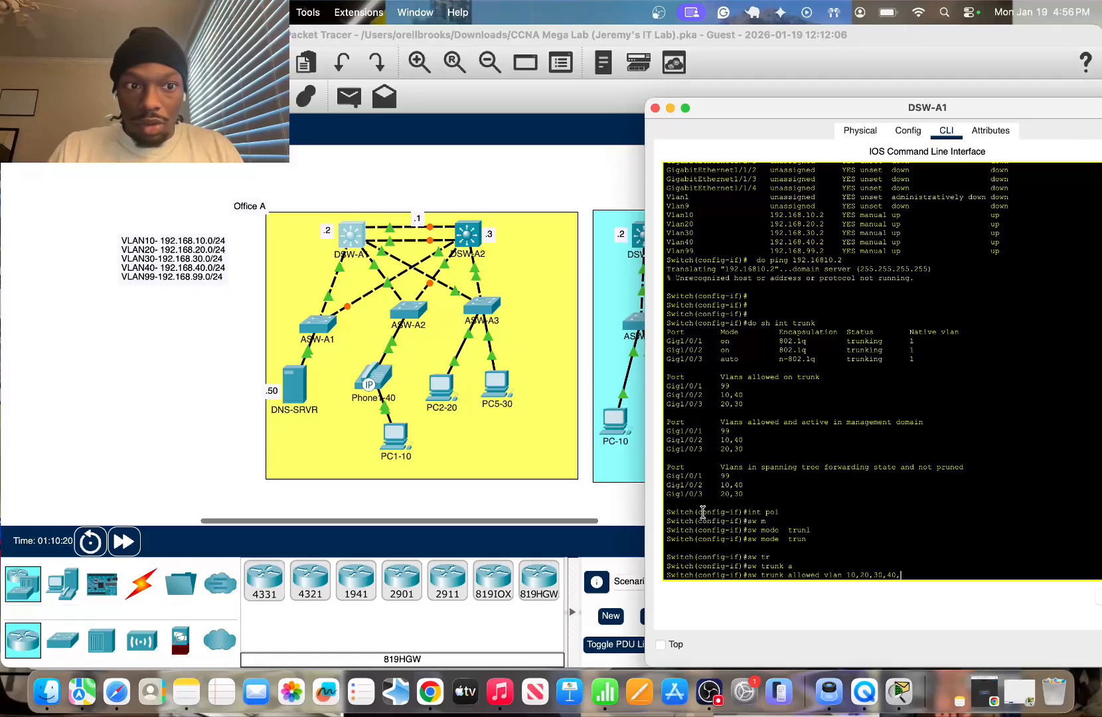
key(Return)
key(Return)
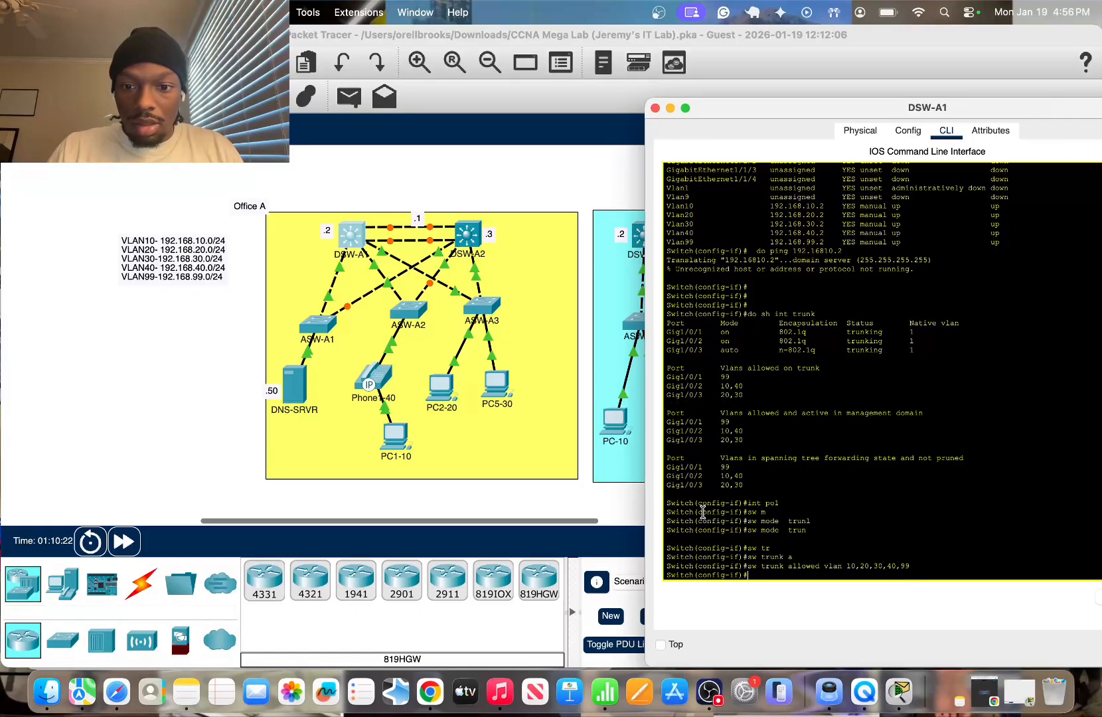
Open DSW-A2's command line, enter port-channel 1 interface configuration and set its switchport mode to trunk
click(499, 171)
click(472, 235)
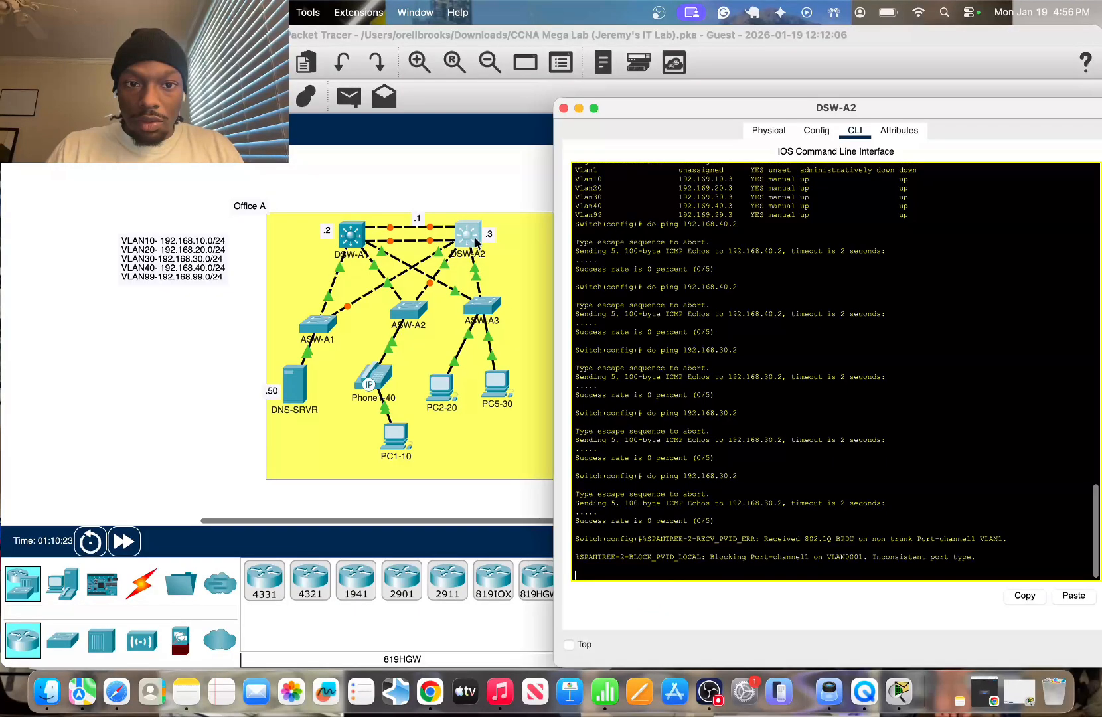
key(Return)
key(Return)
text(n)
key(BackSpace)
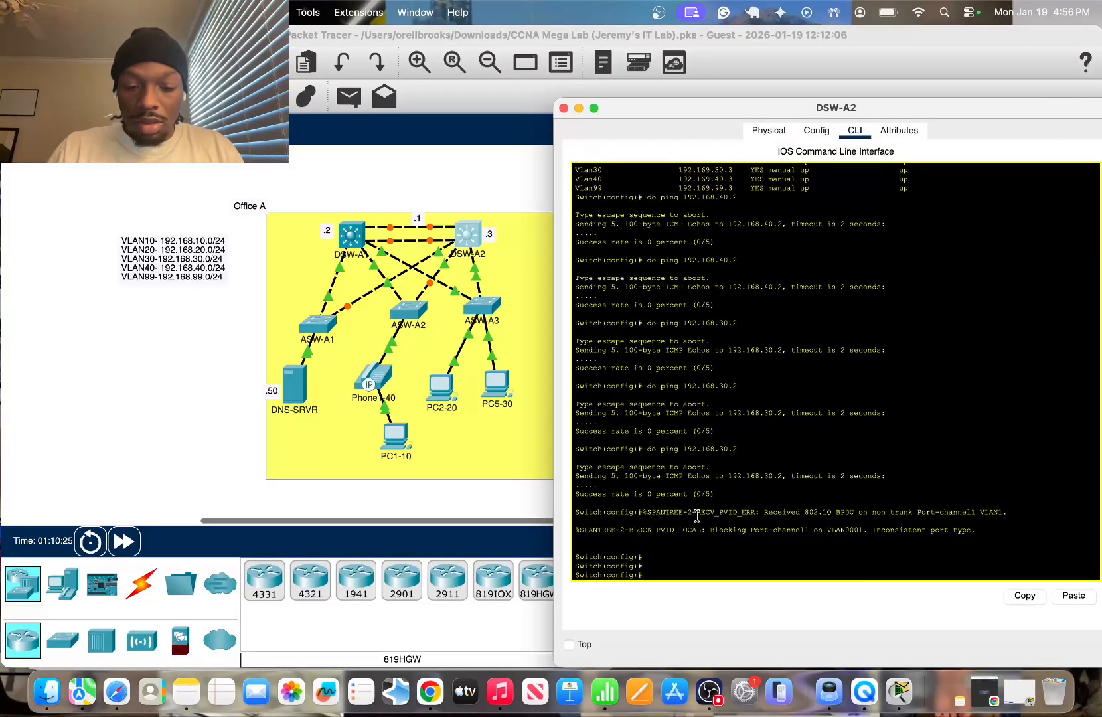
text(int po1)
key(Return)
text(s)
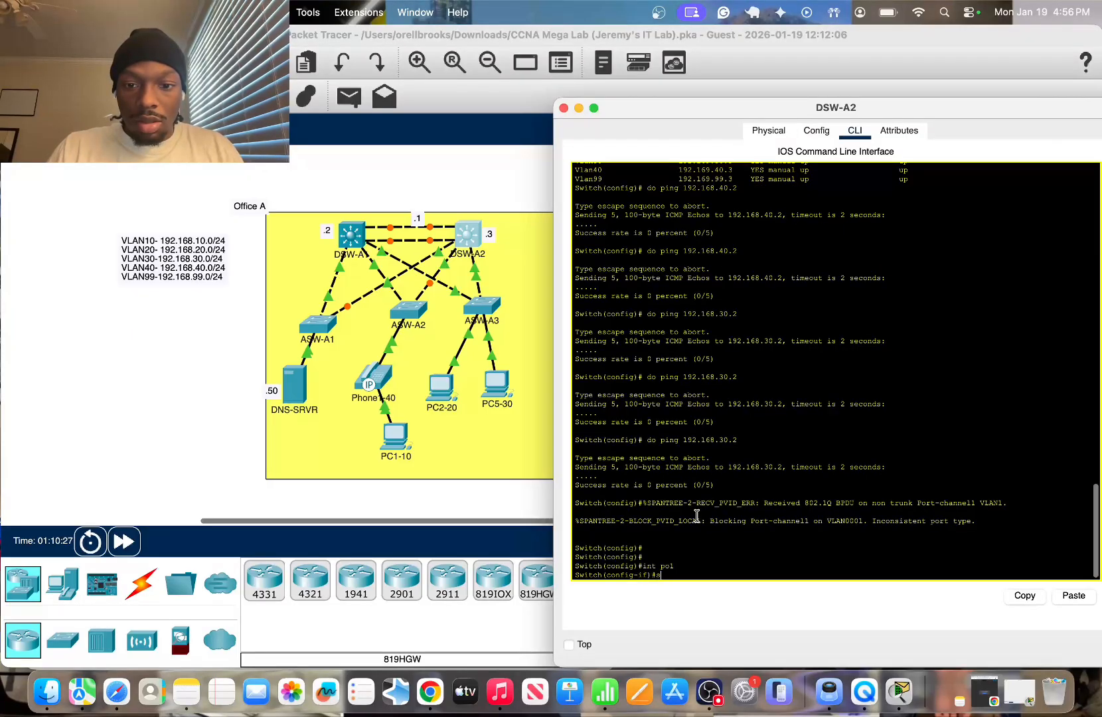
text(w m tru)
key(Tab)
key(Return)
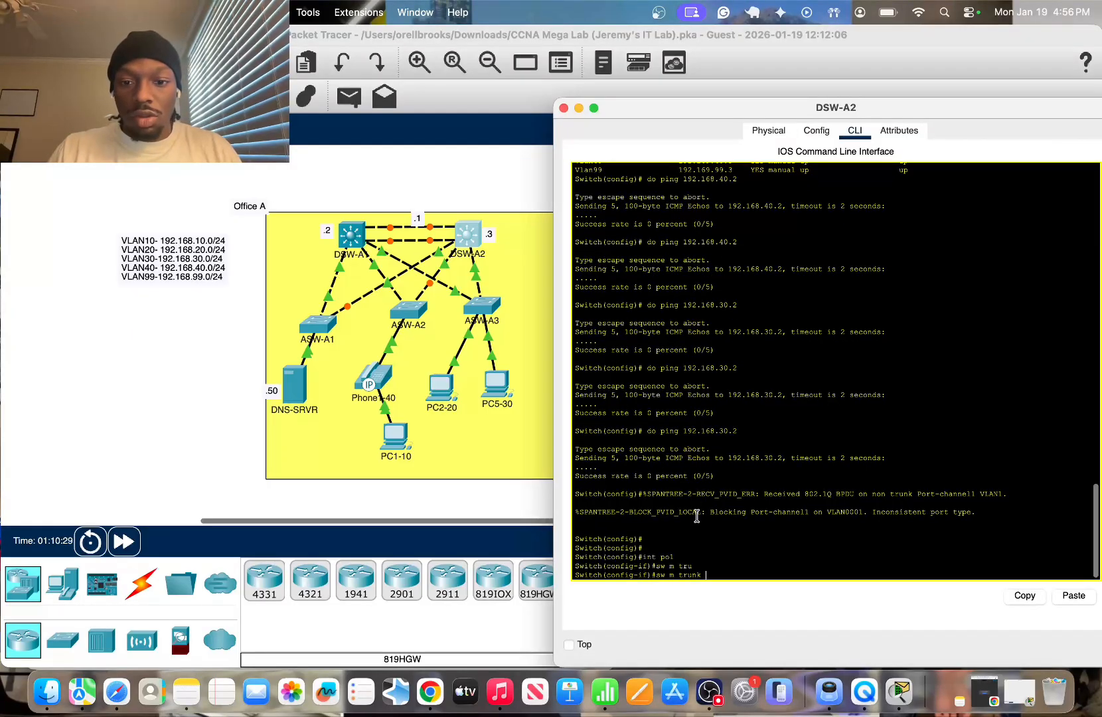
Reissue the switchport trunk mode command on DSW-A2's port-channel 1
text(s)
key(Up)
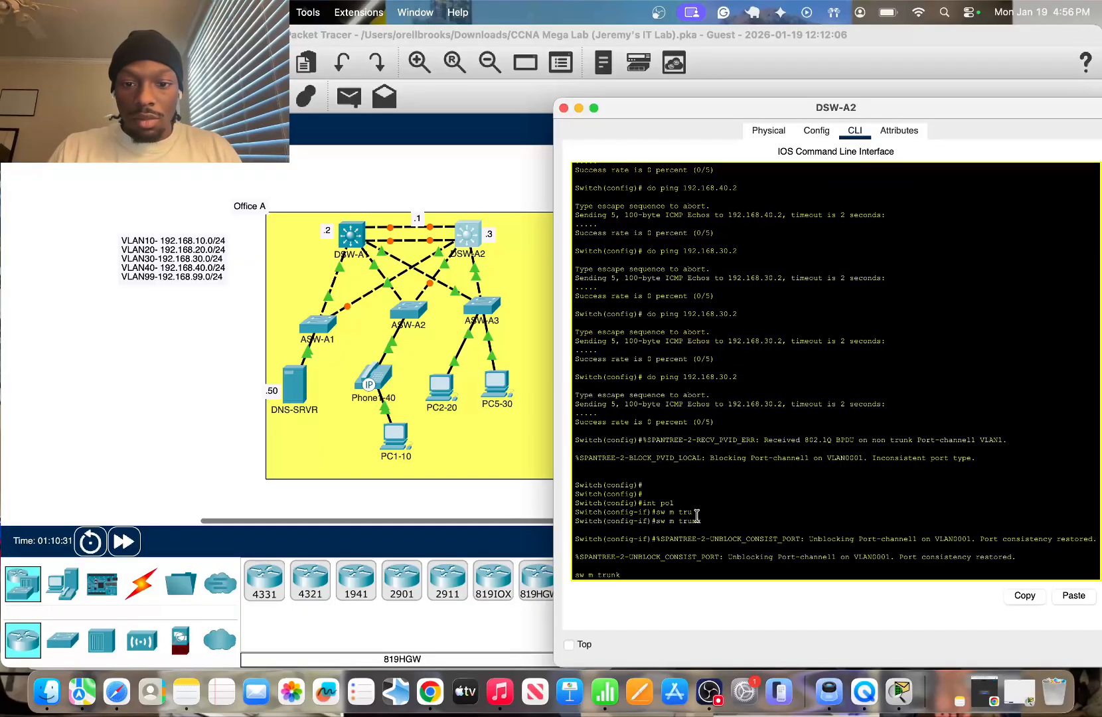
key(Up)
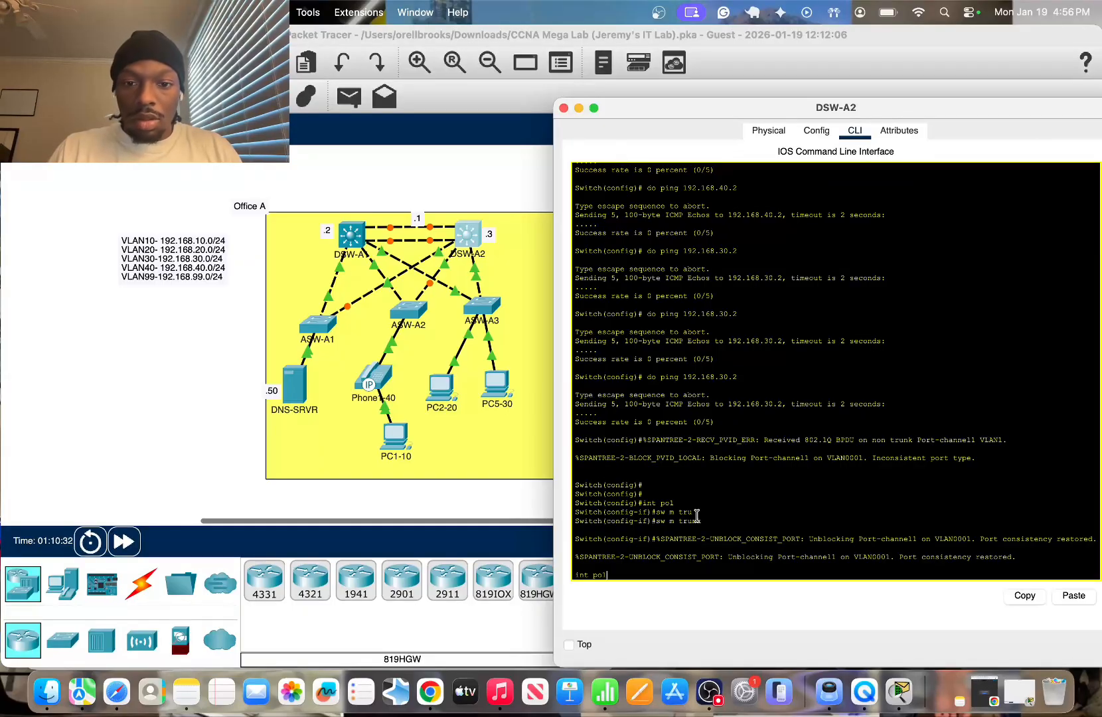
key(Down)
key(Up)
key(Up)
key(Up)
key(Down)
key(Down)
key(Down)
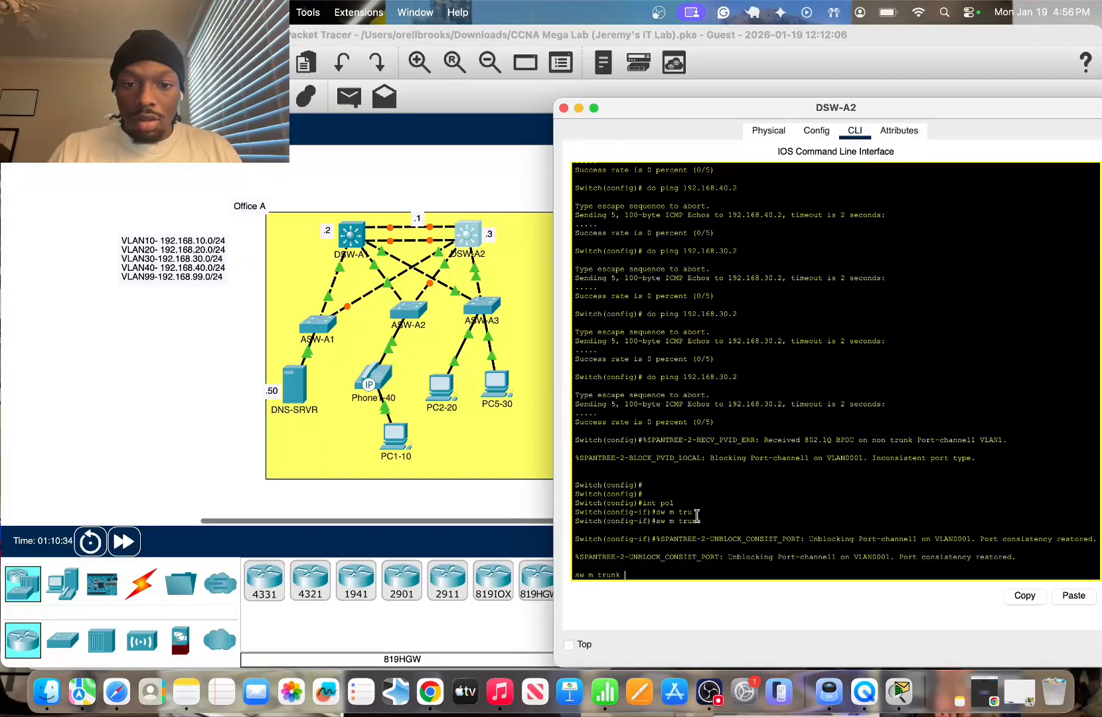
key(Down)
key(Up)
key(Return)
Allow VLANs 10, 20, 30, 40 and 99 on DSW-A2's port-channel 1 trunk
text(sw)
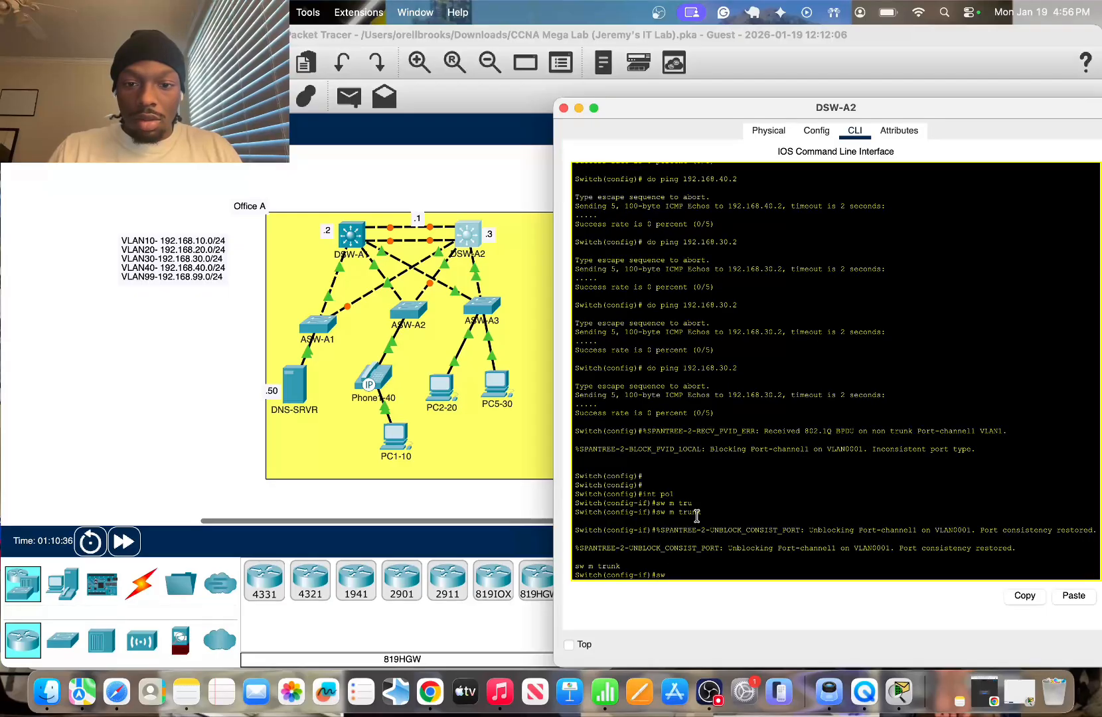
text( tr a)
key(Tab)
text(vlan )
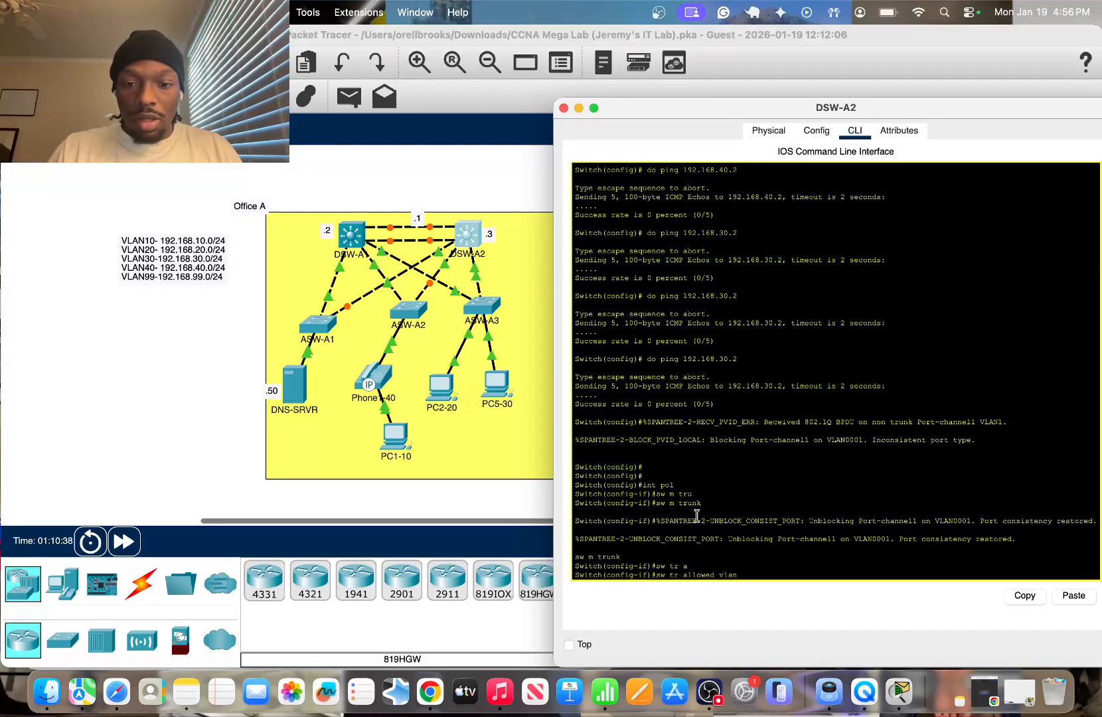
text(10,2)
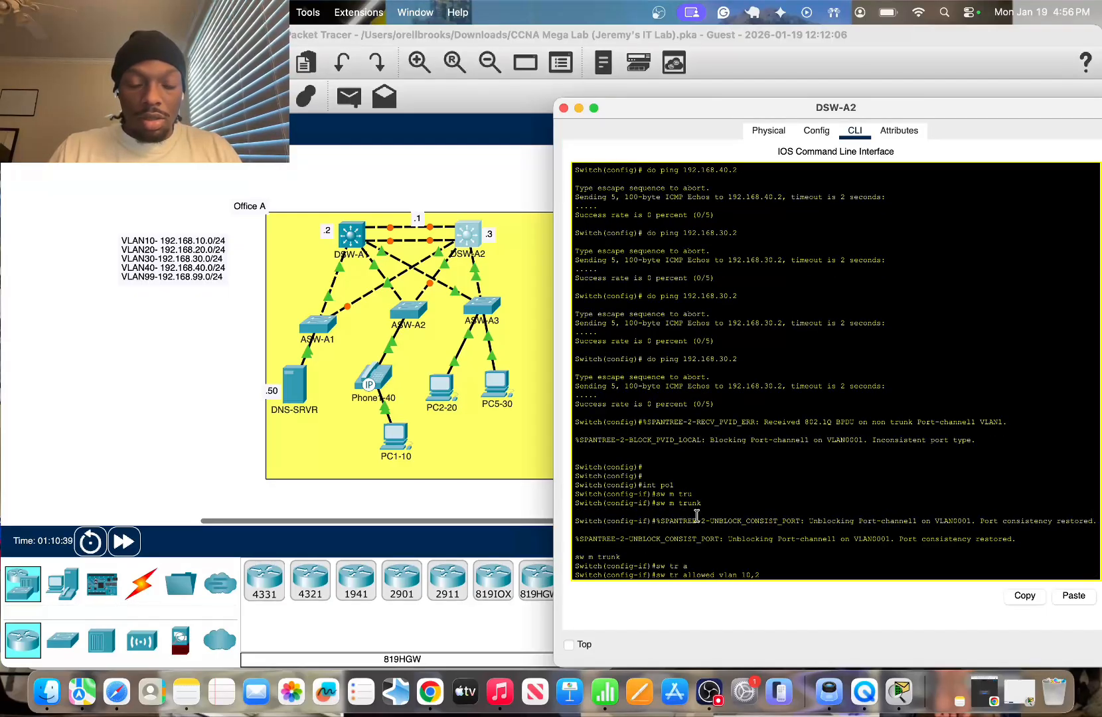
text(0,30,40,99)
key(Return)
key(Return)
key(Return)
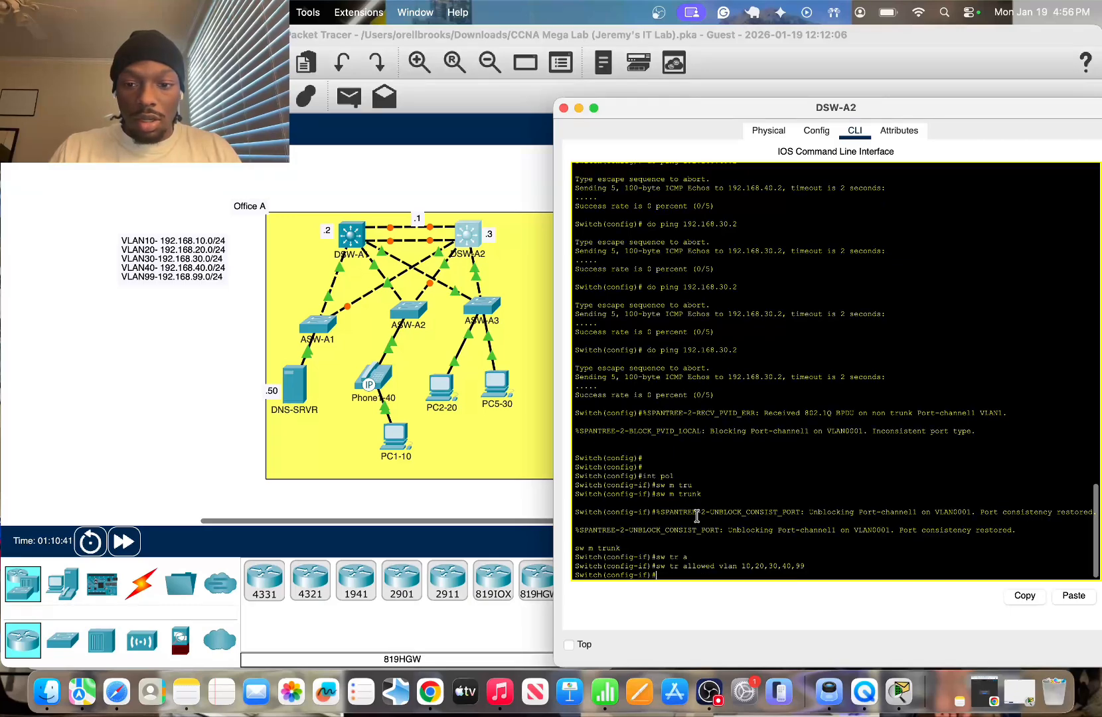
Bring up DSW-A1's command line briefly, return to the topology and fast-forward the network time
click(347, 247)
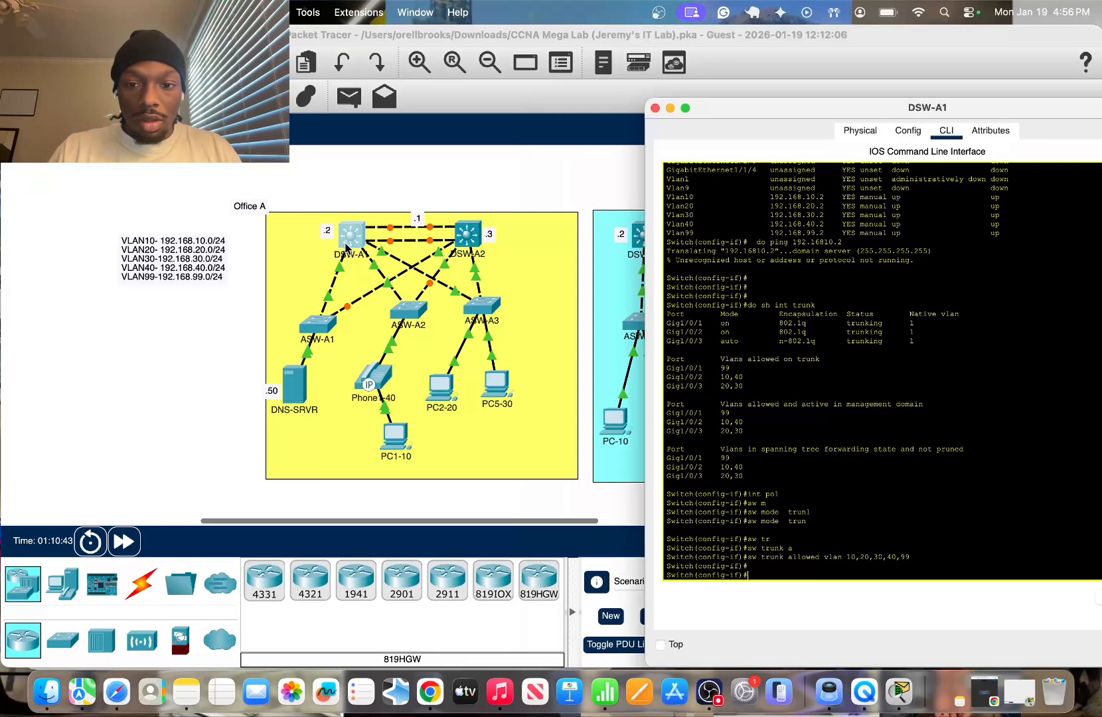
click(383, 249)
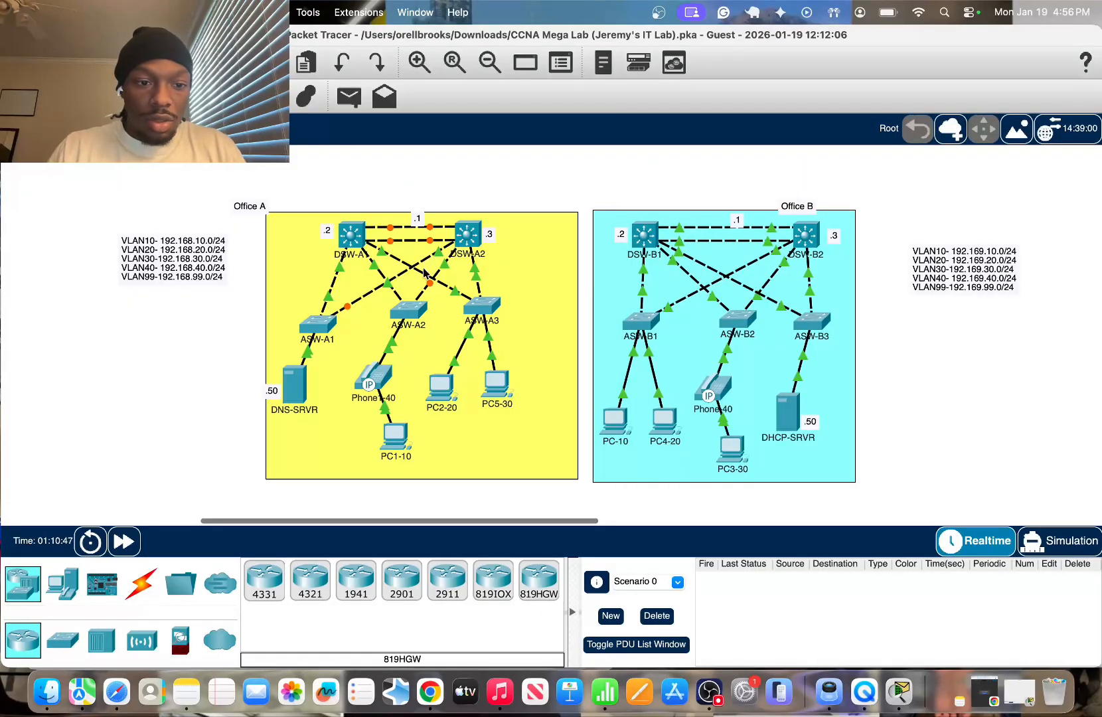
click(124, 542)
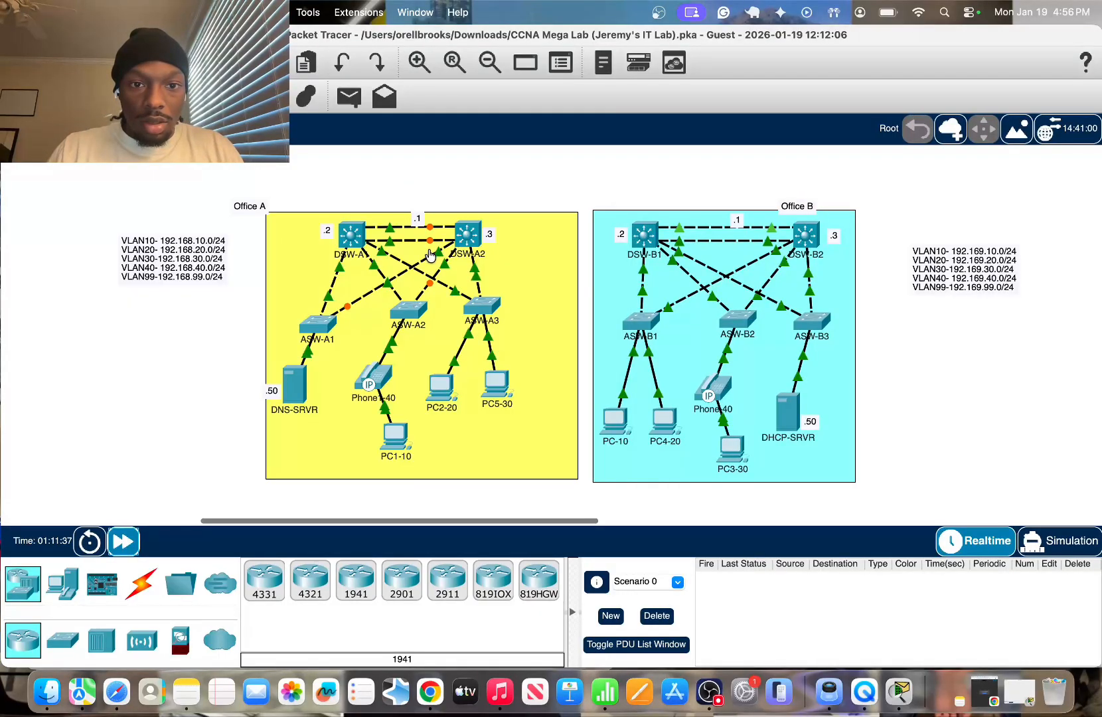
Ping 192.169.30.3 from DSW-A1's command line to test connectivity to DSW-A2
click(350, 236)
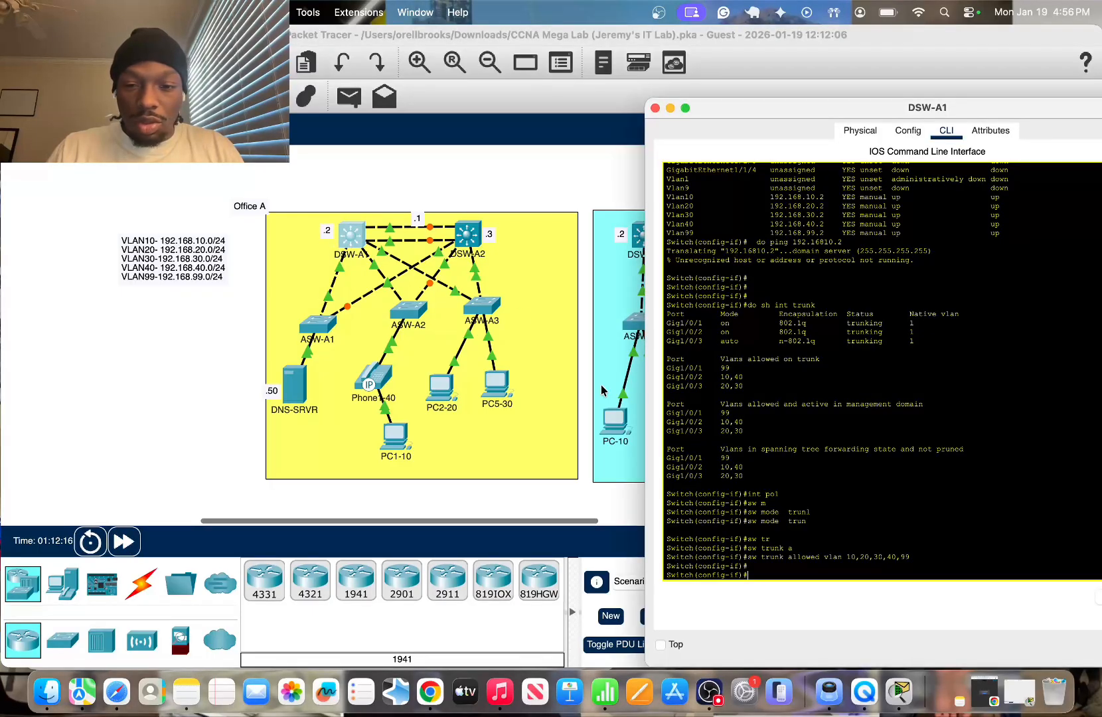
key(Up)
key(Up)
key(Up)
key(Up)
key(Up)
key(Up)
key(Up)
key(Up)
key(Up)
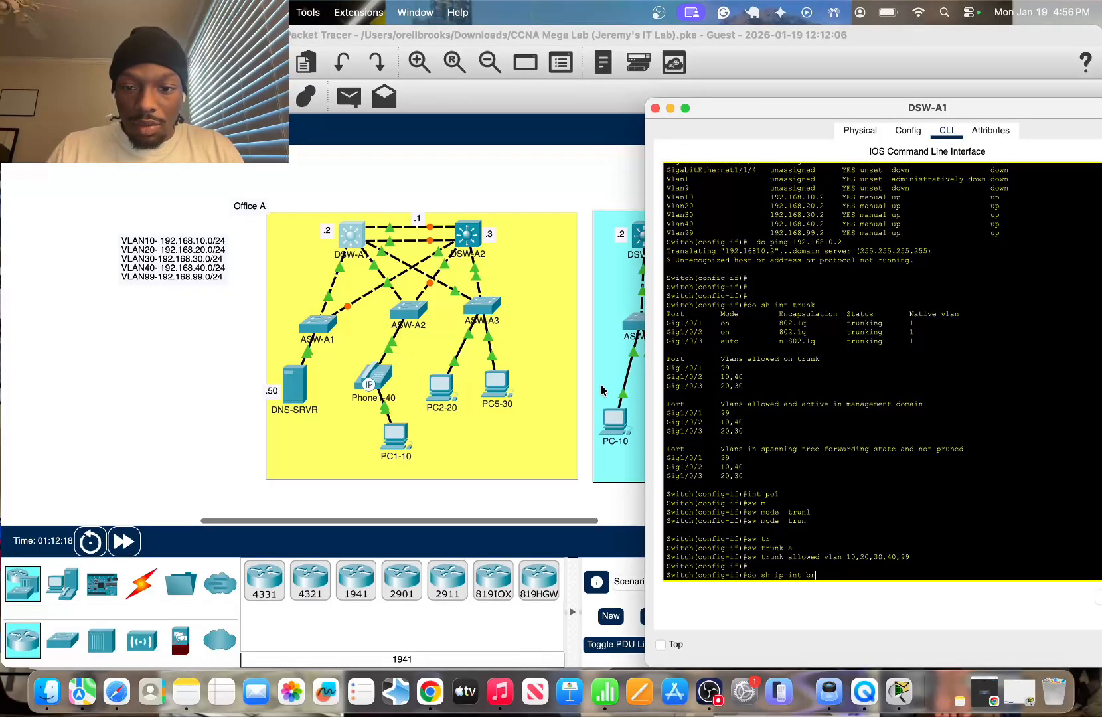
key(BackSpace)
key(BackSpace)
key(BackSpace)
key(BackSpace)
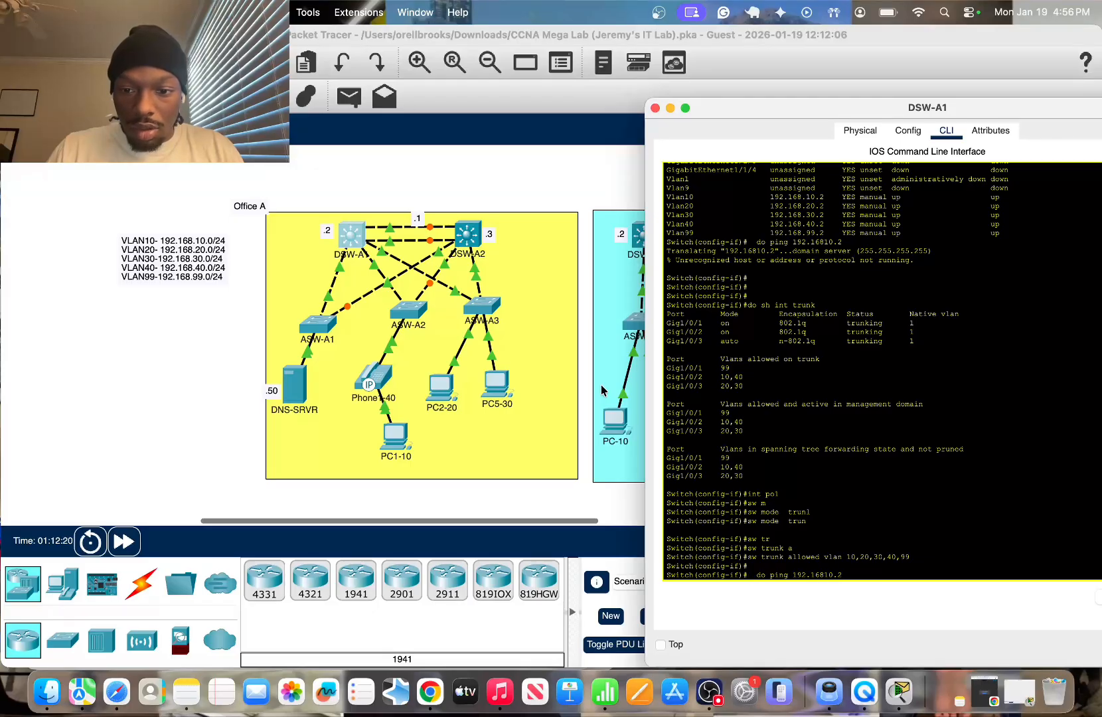
key(BackSpace)
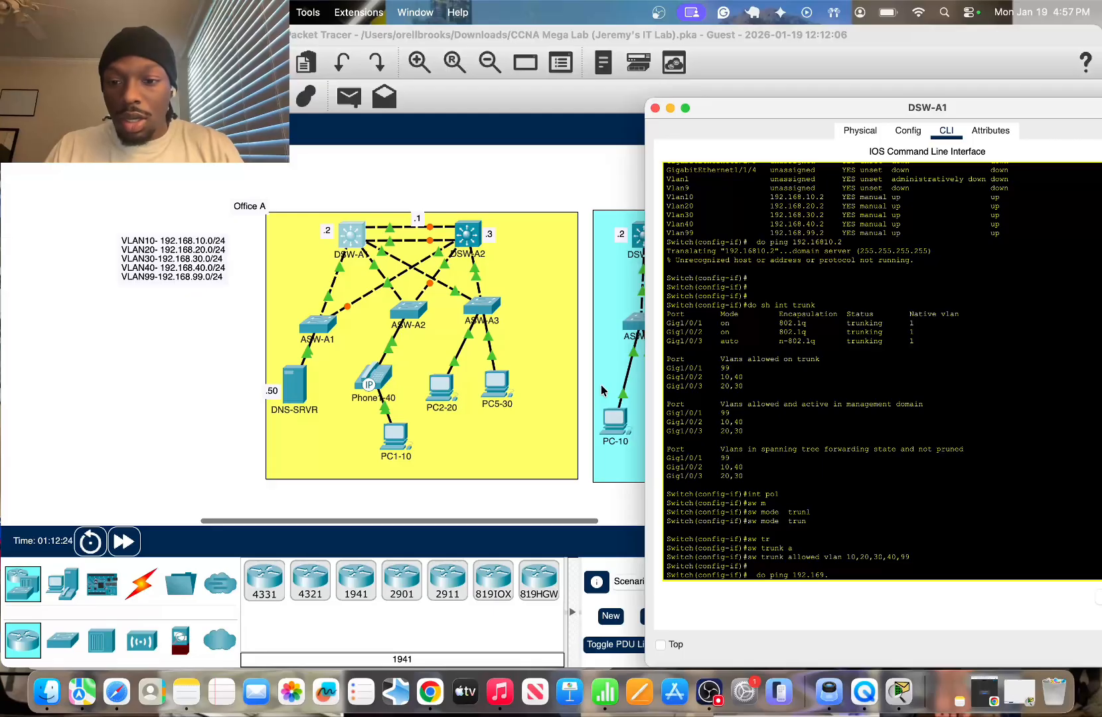
text(9.)
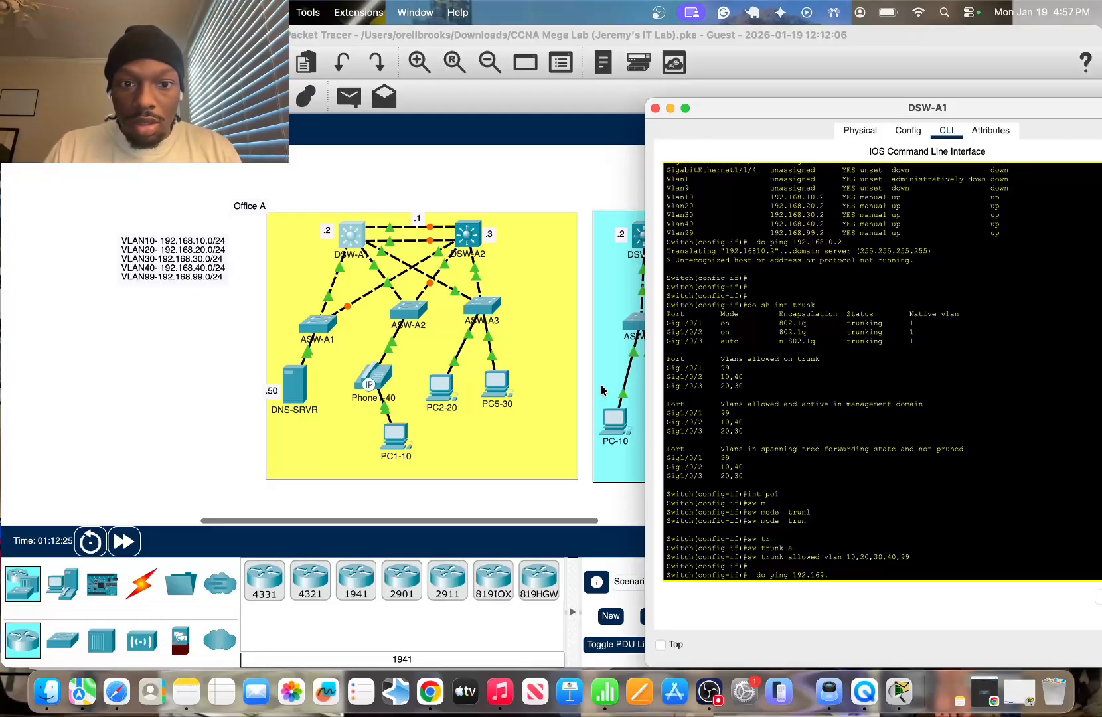
text(30.3)
key(Return)
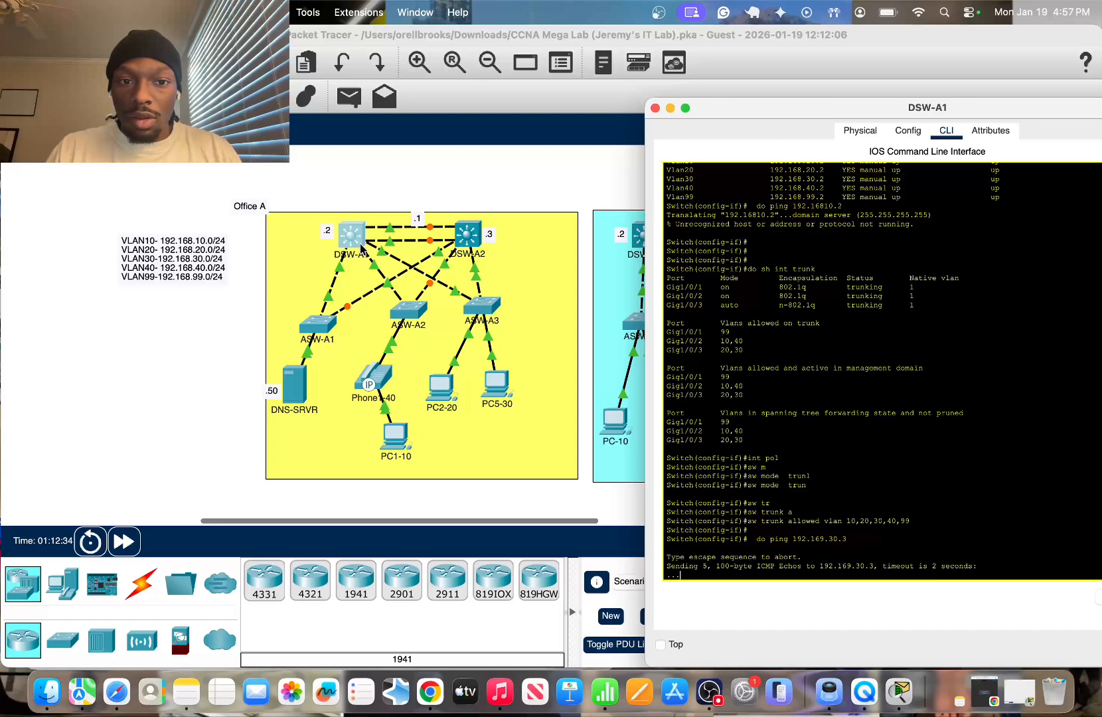
Ping 192.168.20.2 from DSW-A2's command line to test connectivity to DSW-A1
click(468, 236)
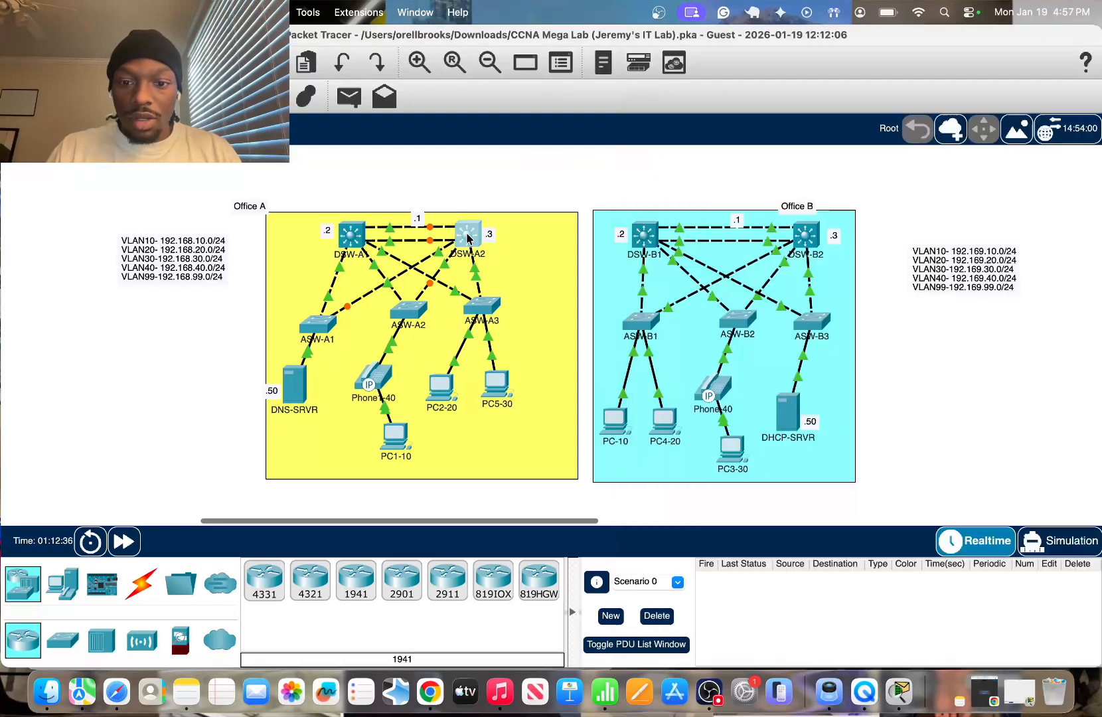
text(do pin)
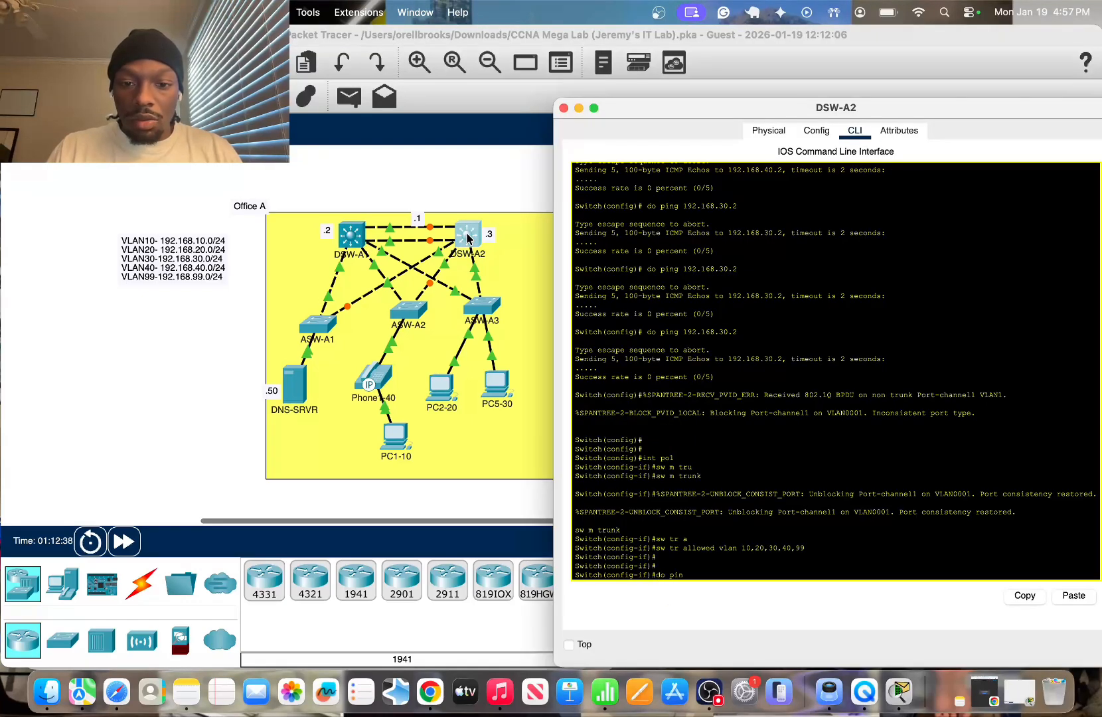
text(g 192.168.20.)
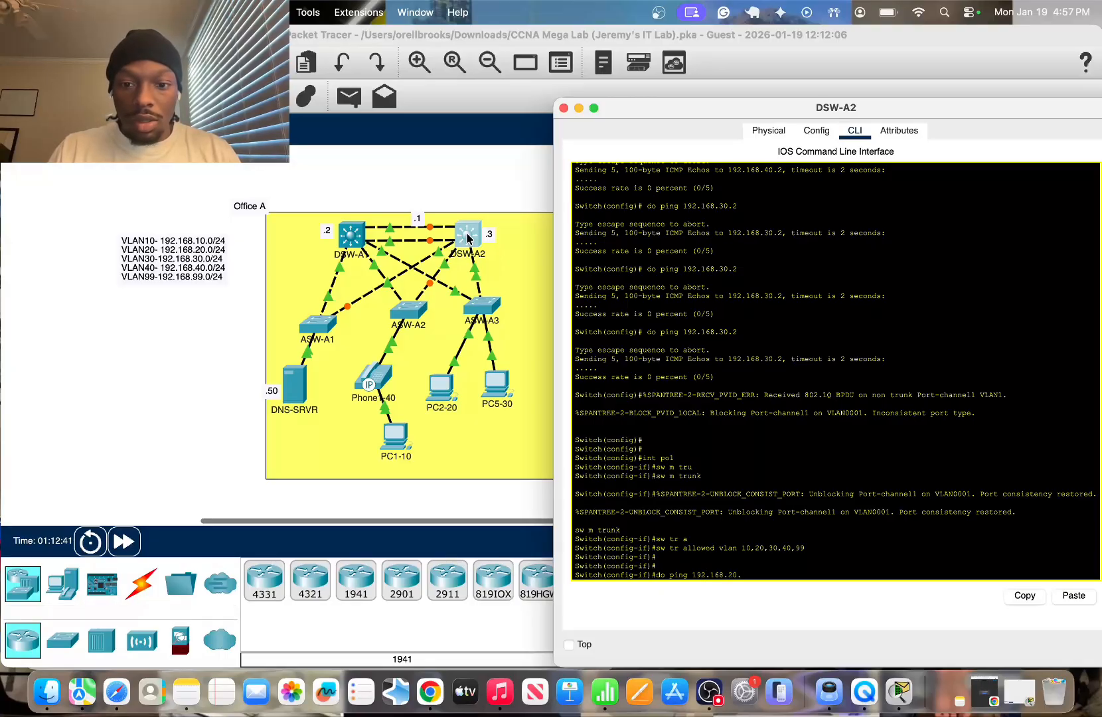
text(2)
key(Return)
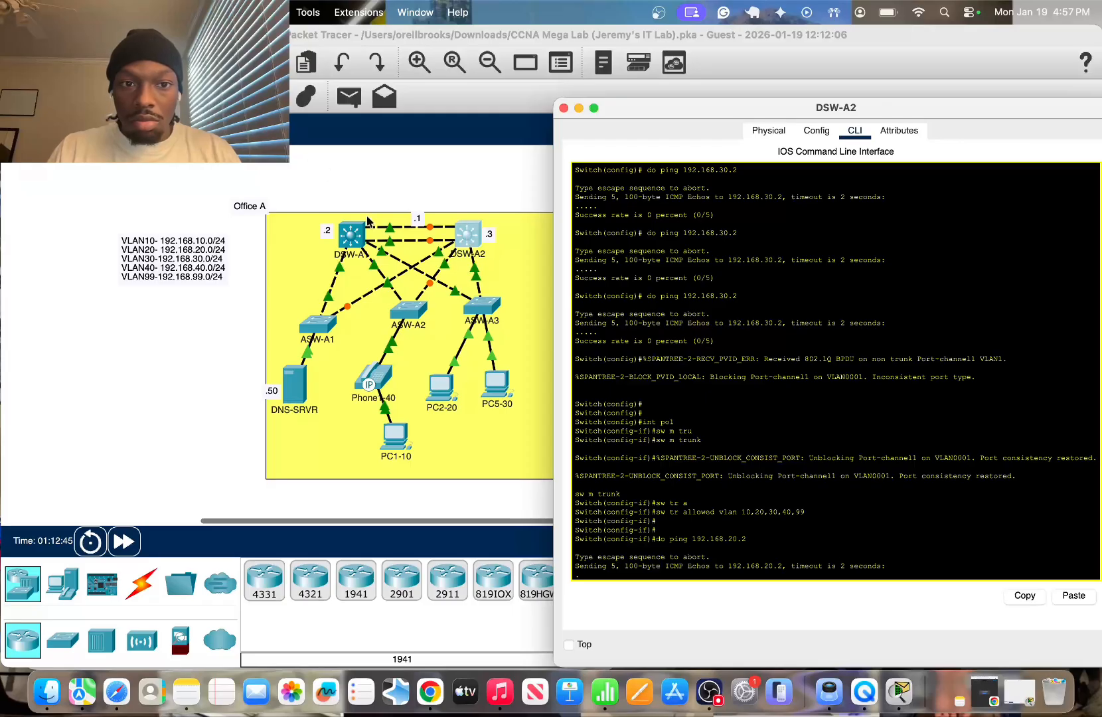
Return to DSW-A1's command line and exit interface configuration to global configuration mode
click(345, 234)
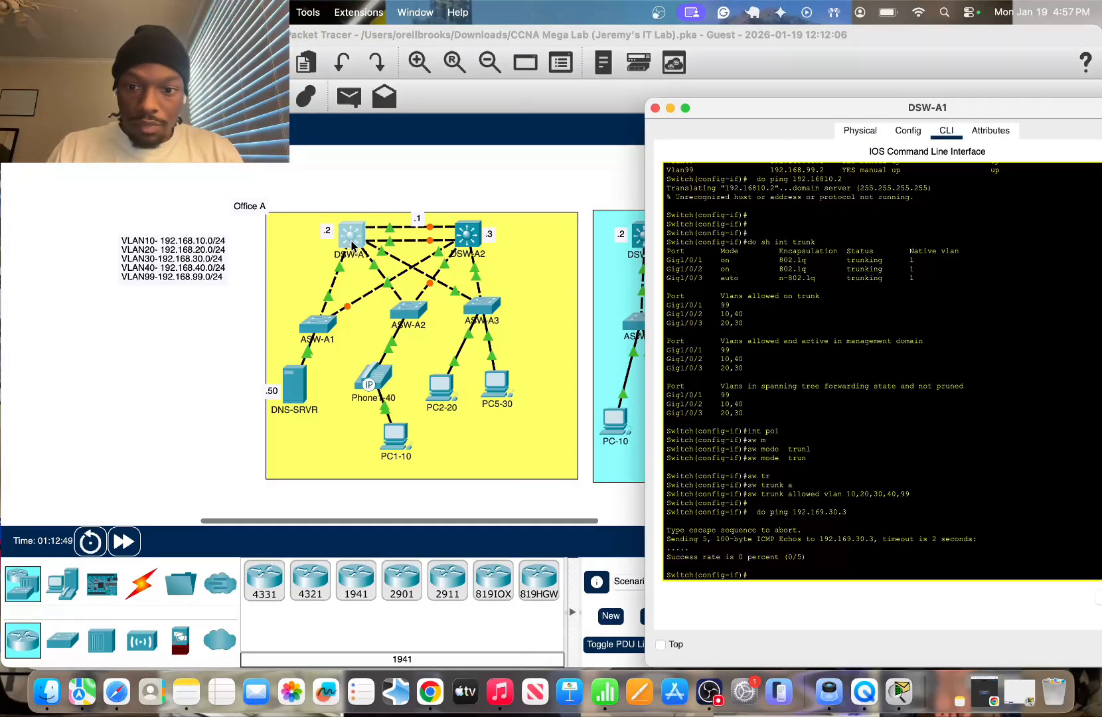
key(Return)
key(Return)
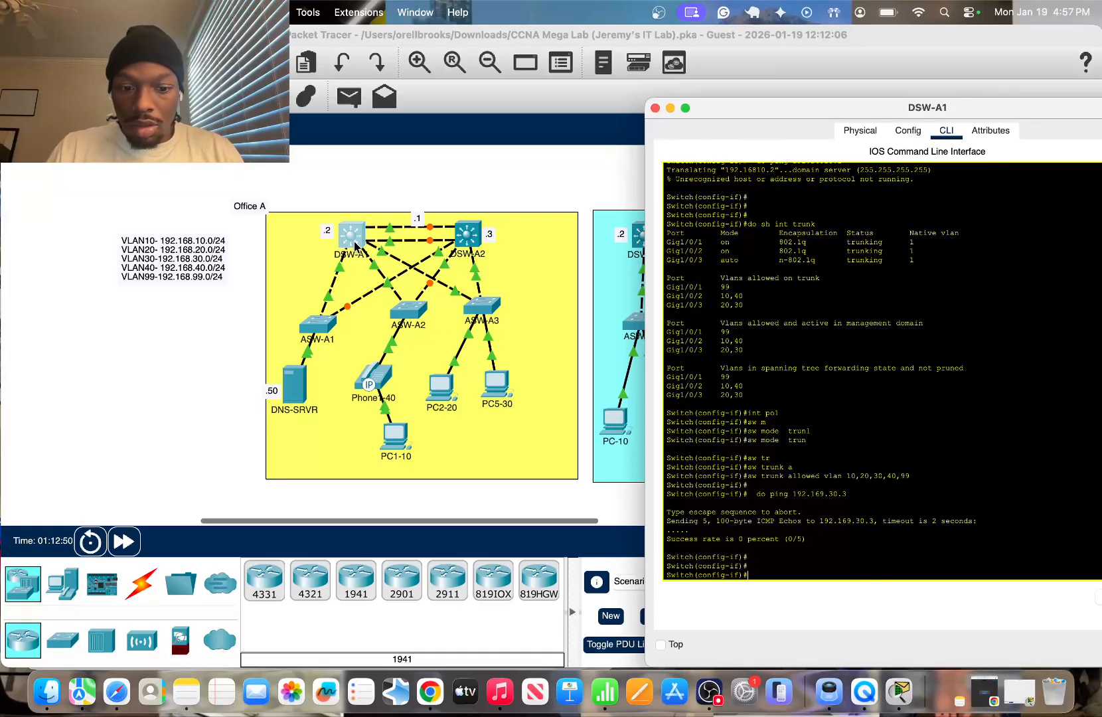
text(exit)
key(Return)
key(Return)
key(Return)
text(do)
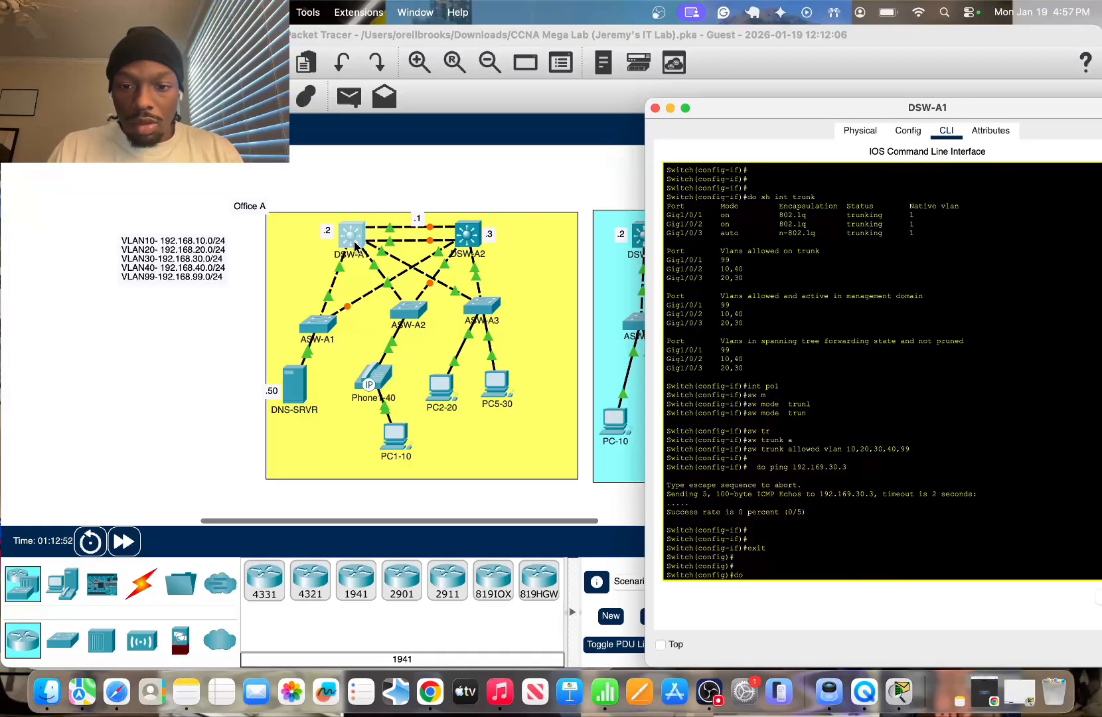
key(BackSpace)
key(BackSpace)
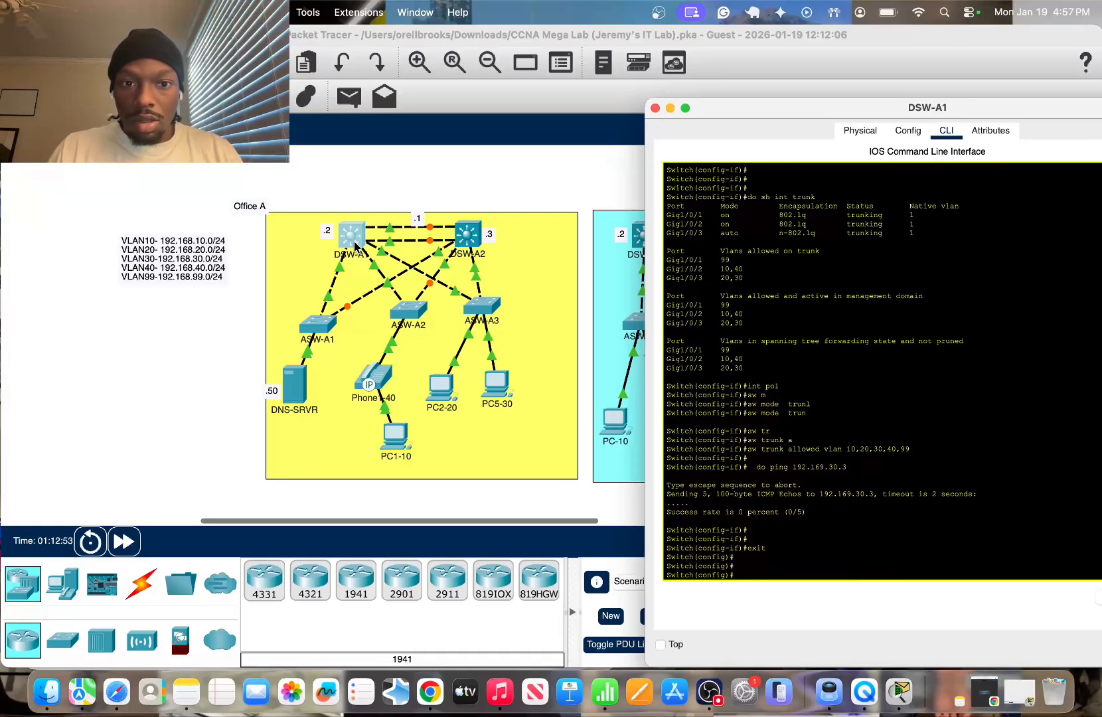
Switch to DSW-A2's command line and exit interface configuration to global configuration mode
click(467, 232)
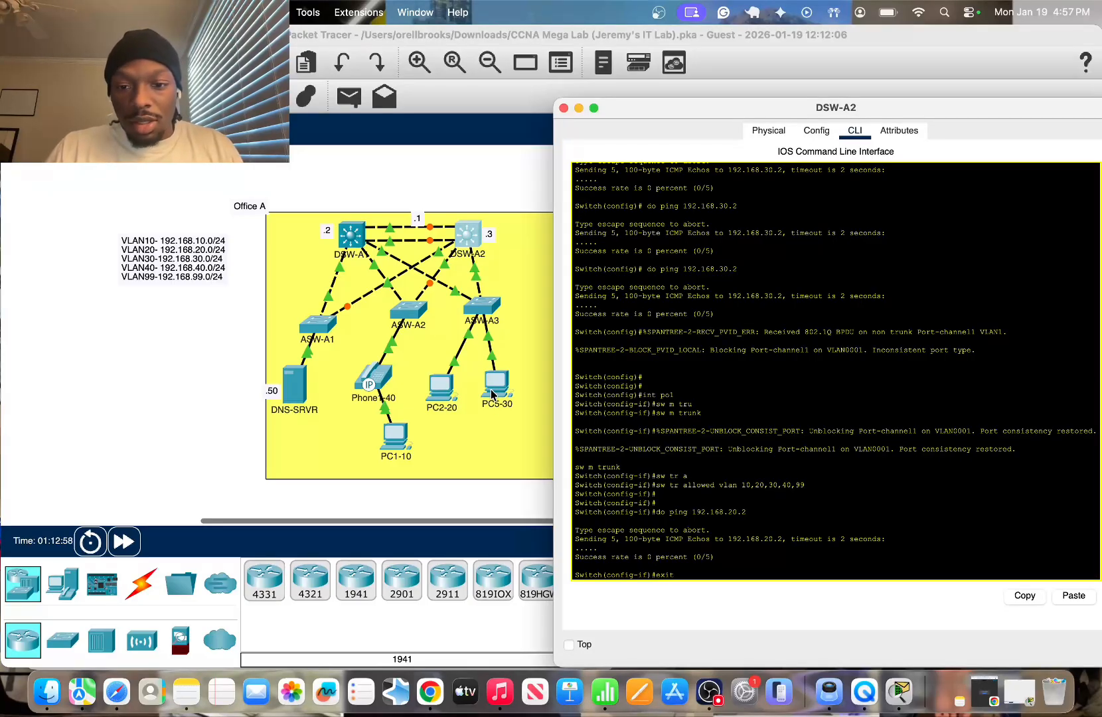
text(exit)
key(Return)
key(Return)
key(Return)
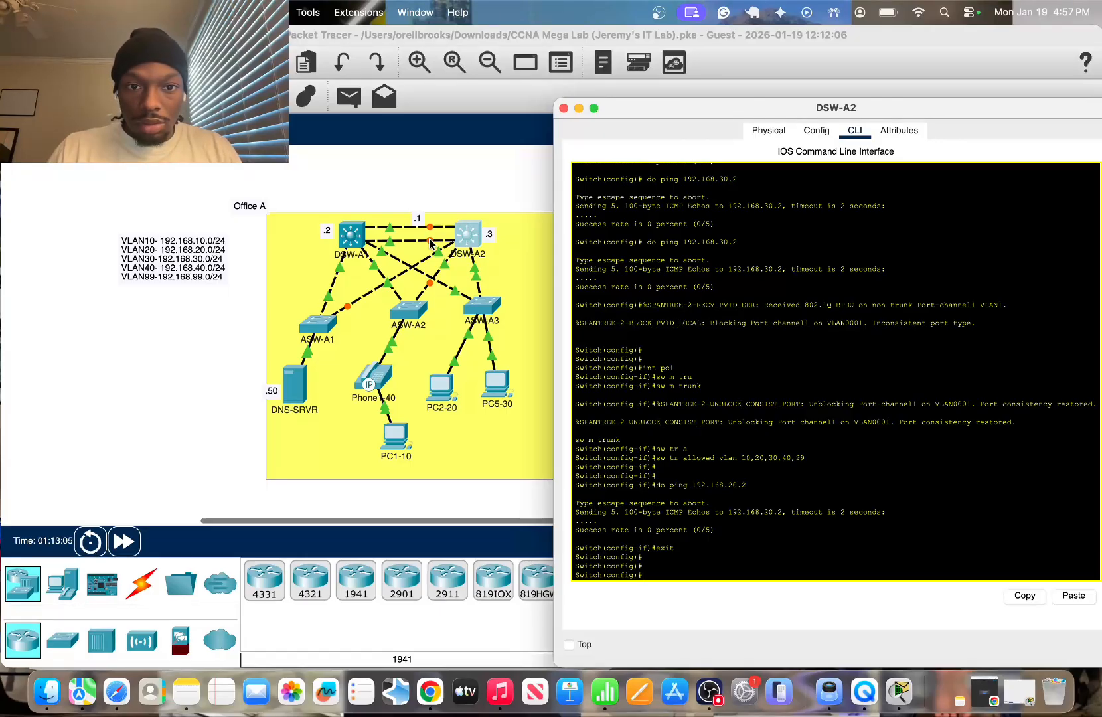
click(467, 241)
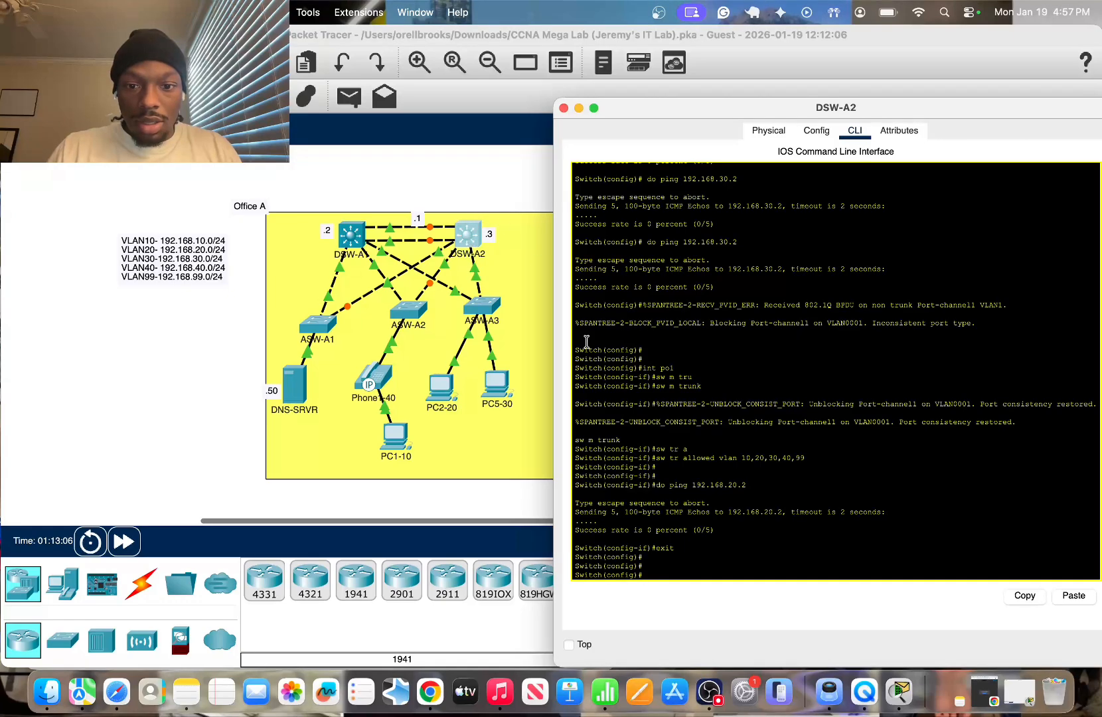
Make DSW-A1 the primary spanning-tree root for VLANs 10,20,30,40,99 from global configuration mode
click(360, 164)
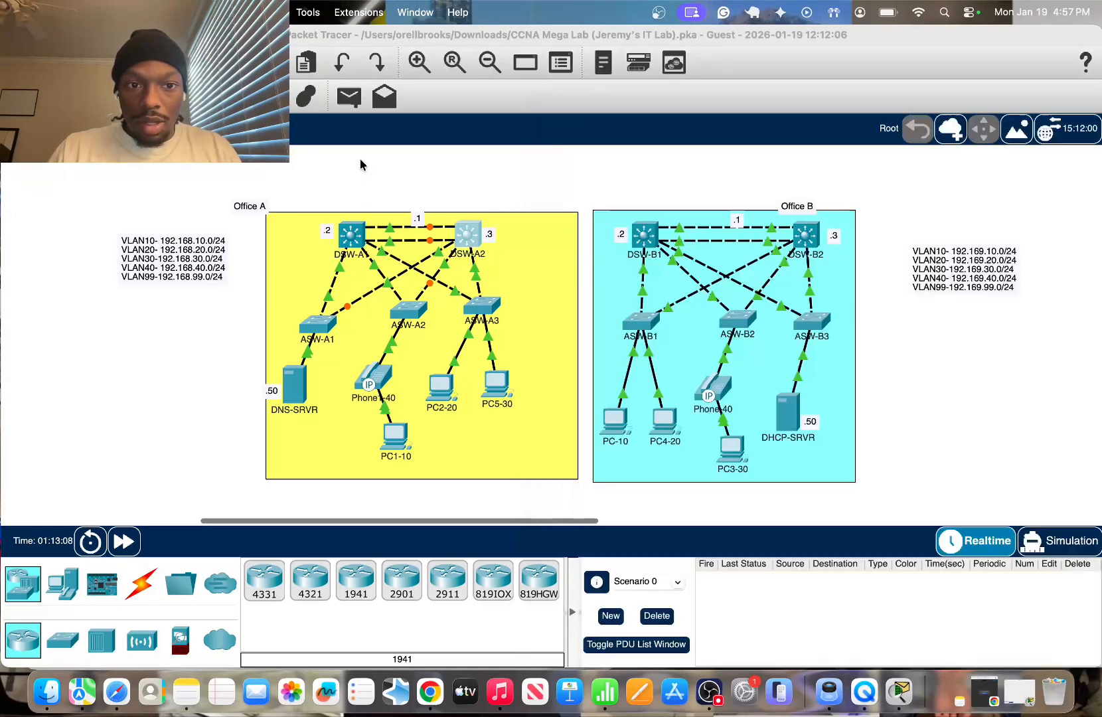
click(351, 234)
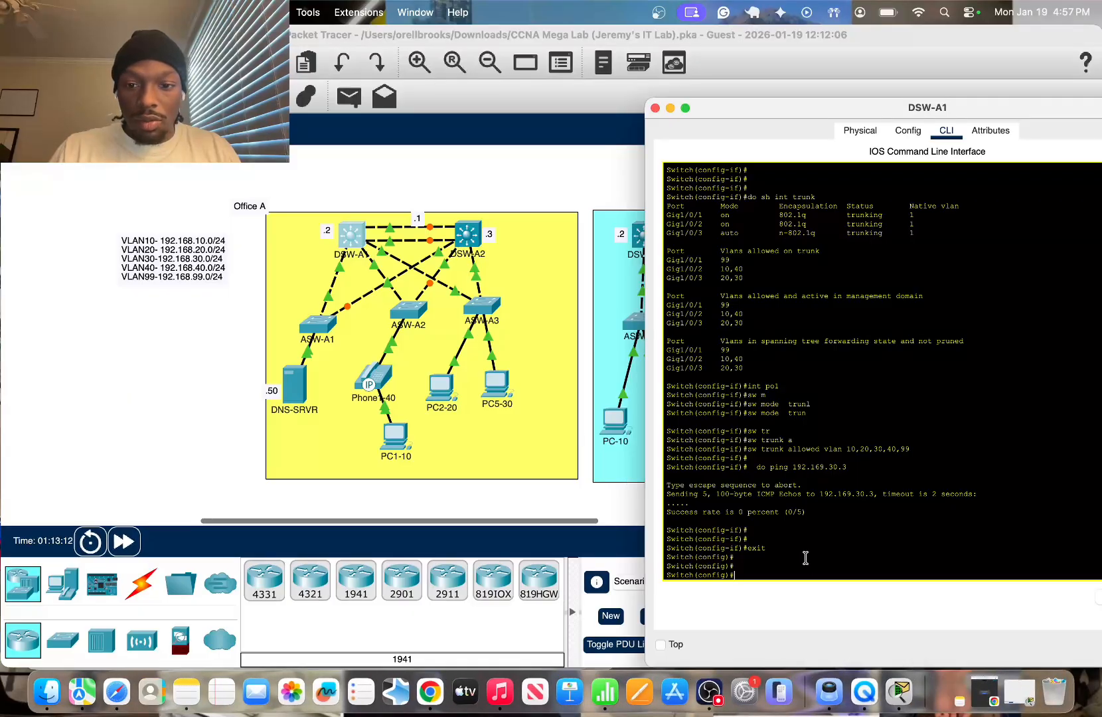
text(s)
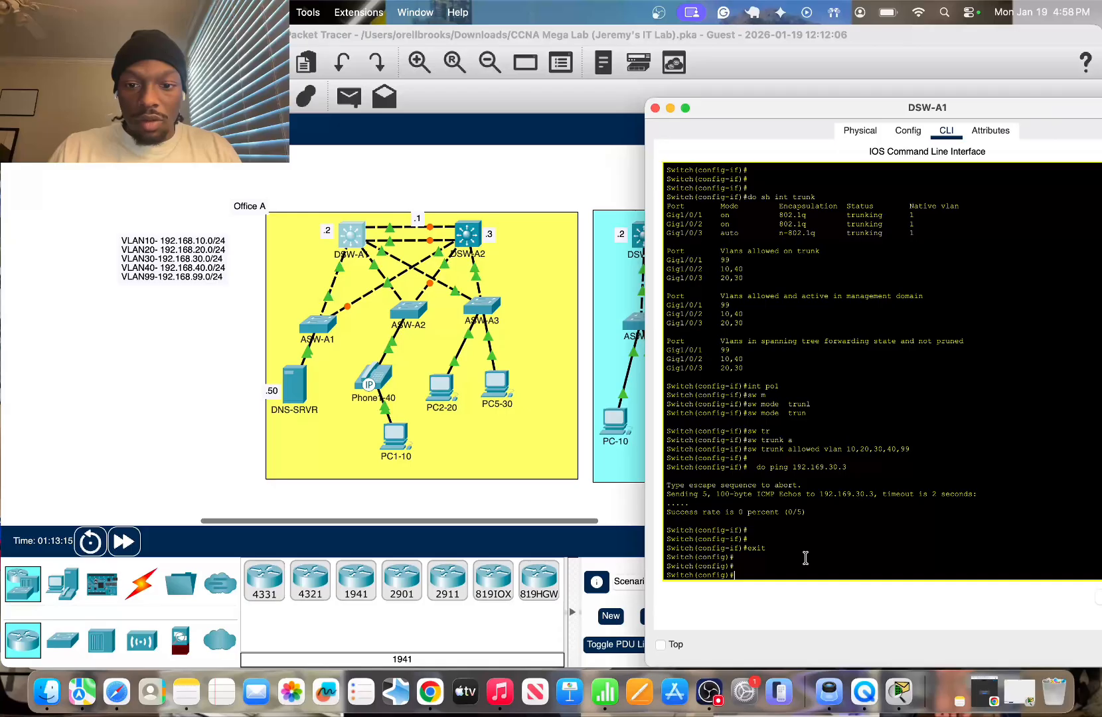
text(pa)
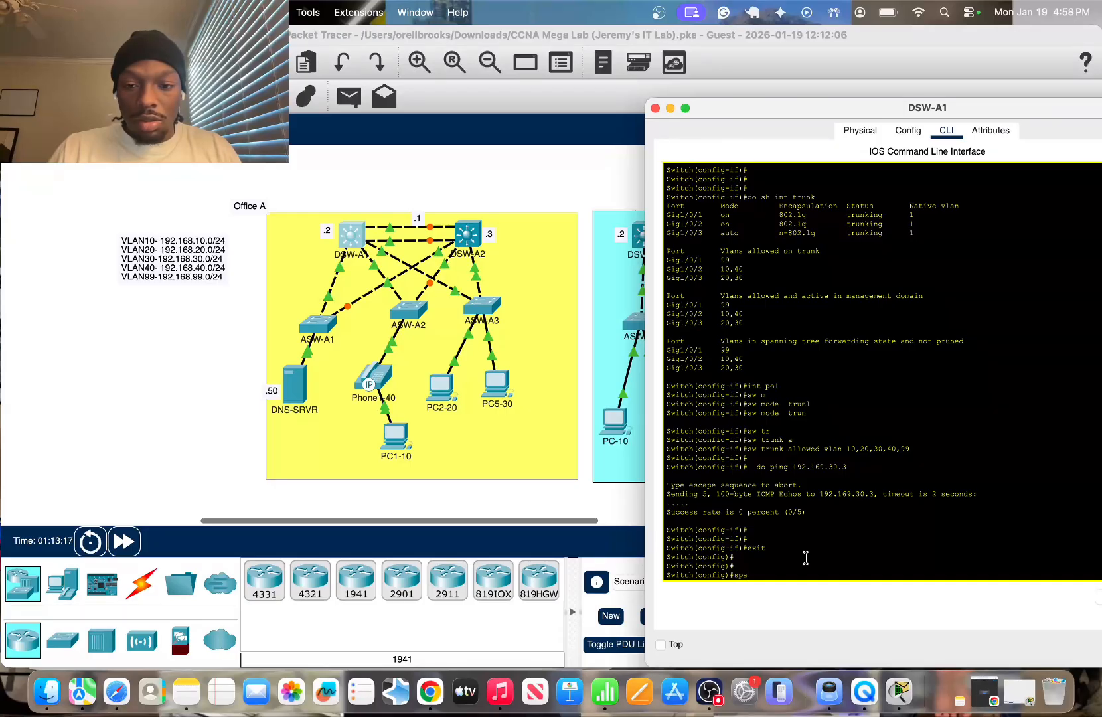
text(n)
key(Tab)
text(vla)
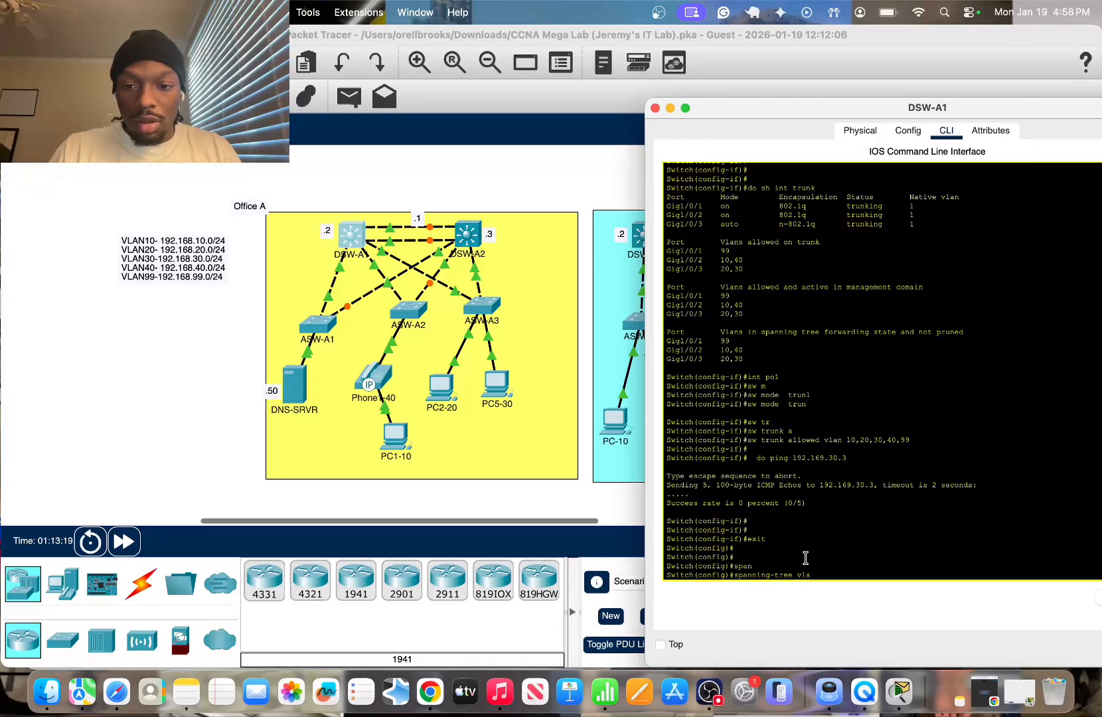
key(Tab)
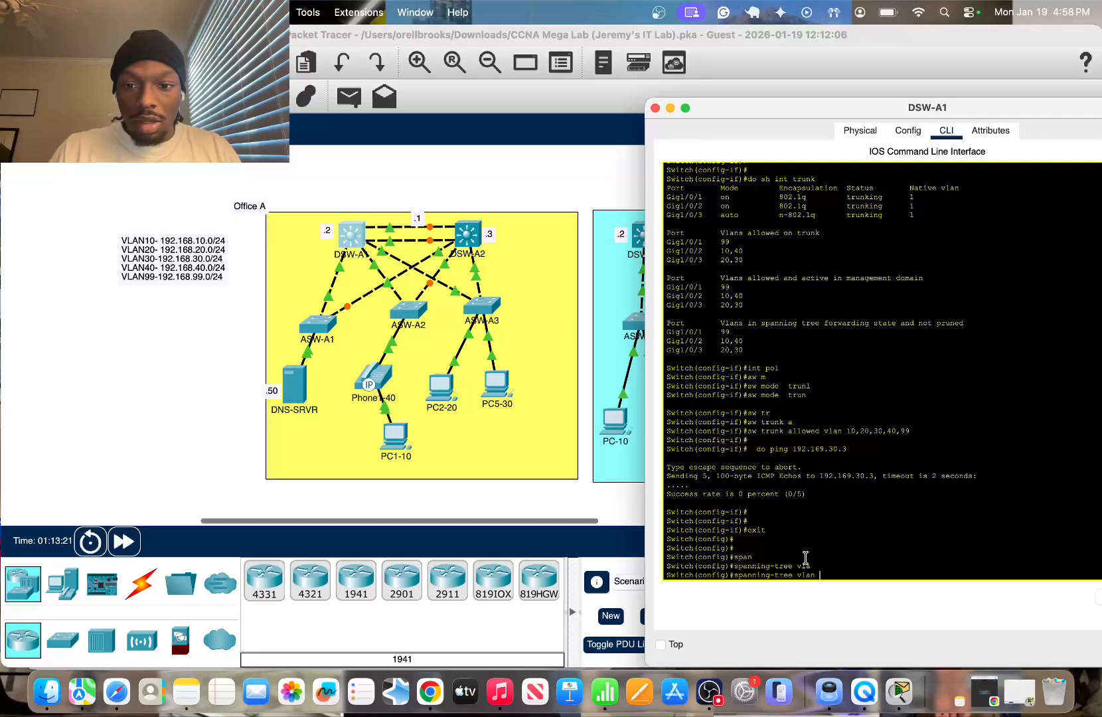
text(?)
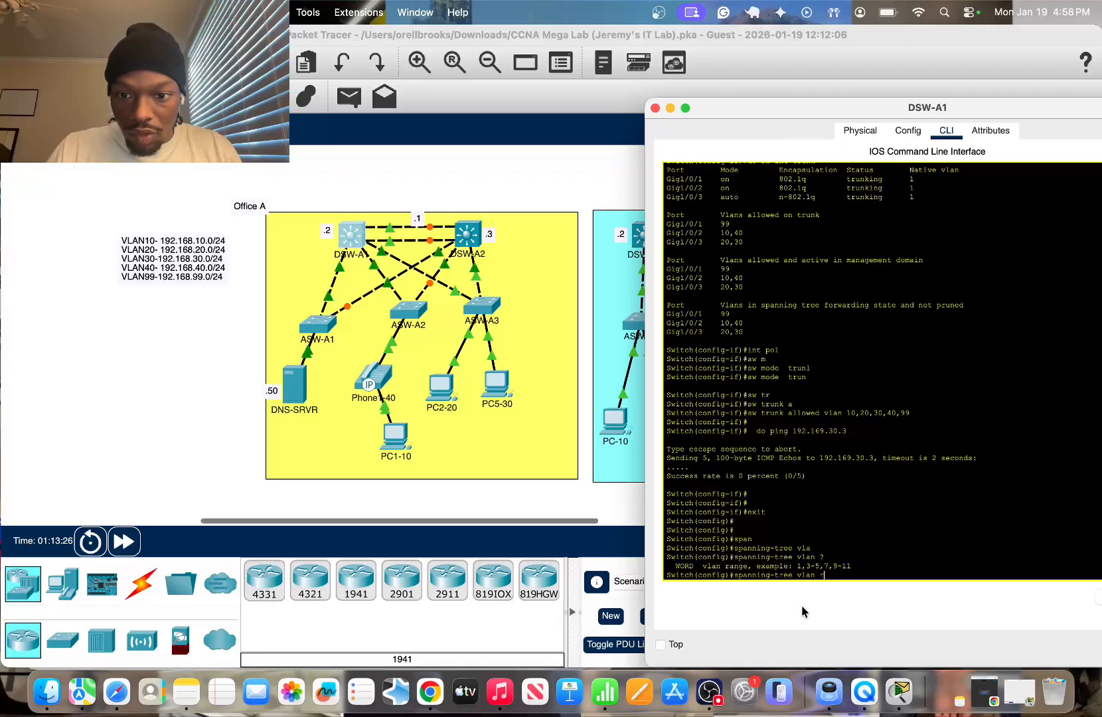
text(r)
key(Tab)
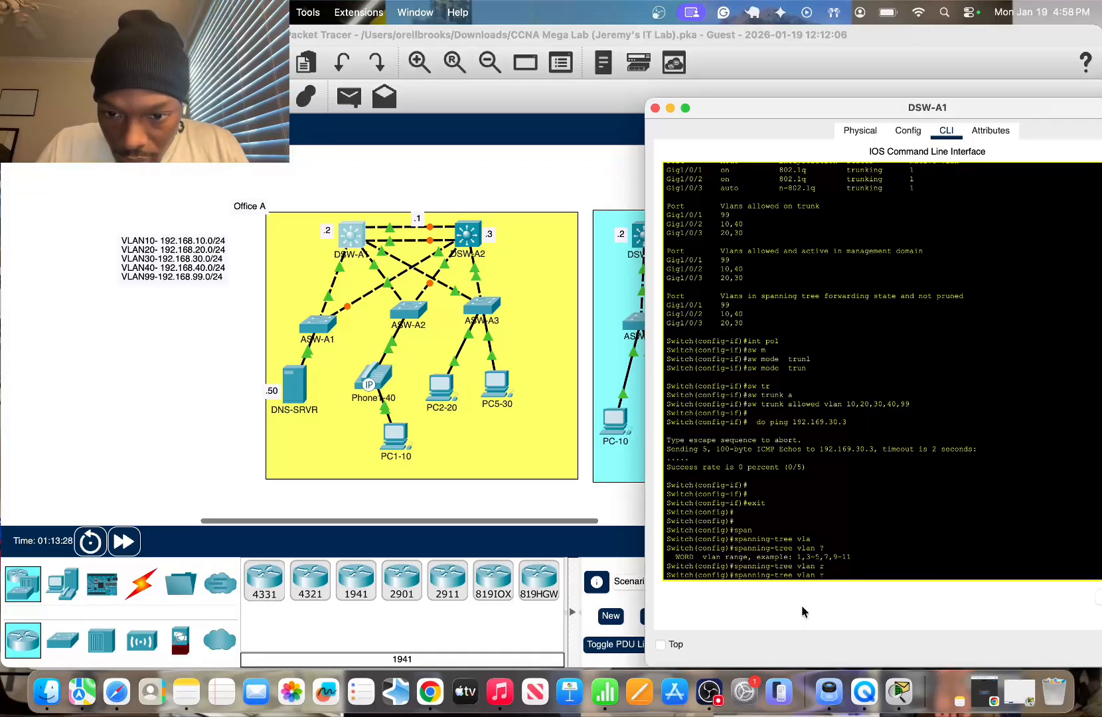
key(BackSpace)
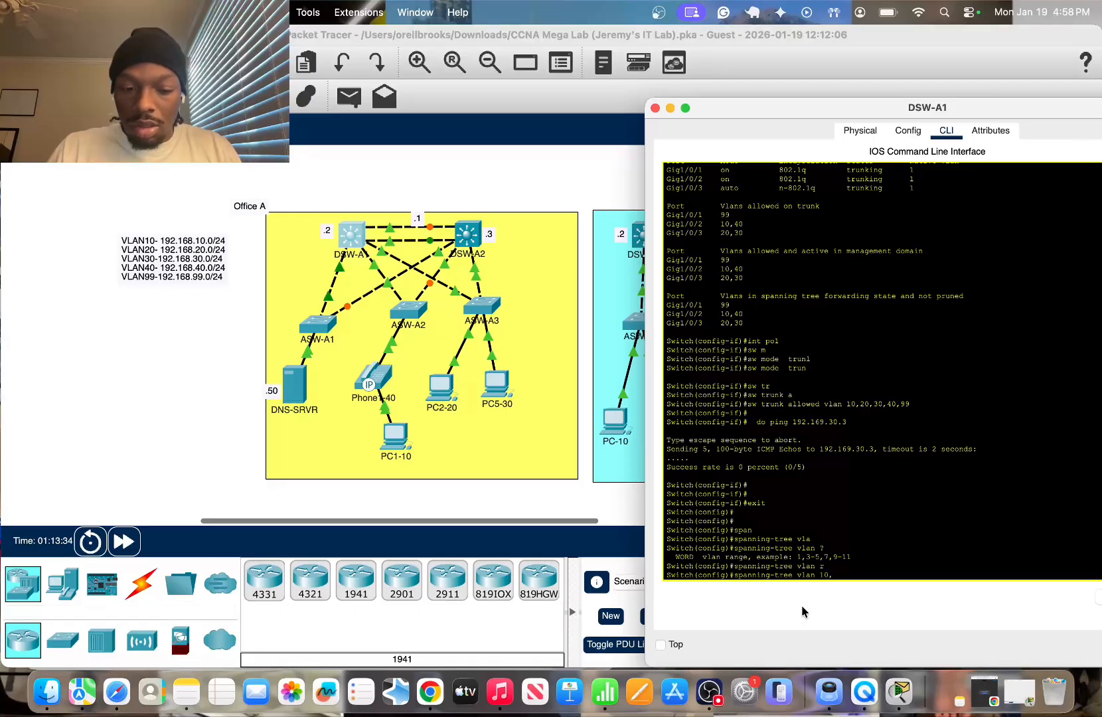
text(20,30)
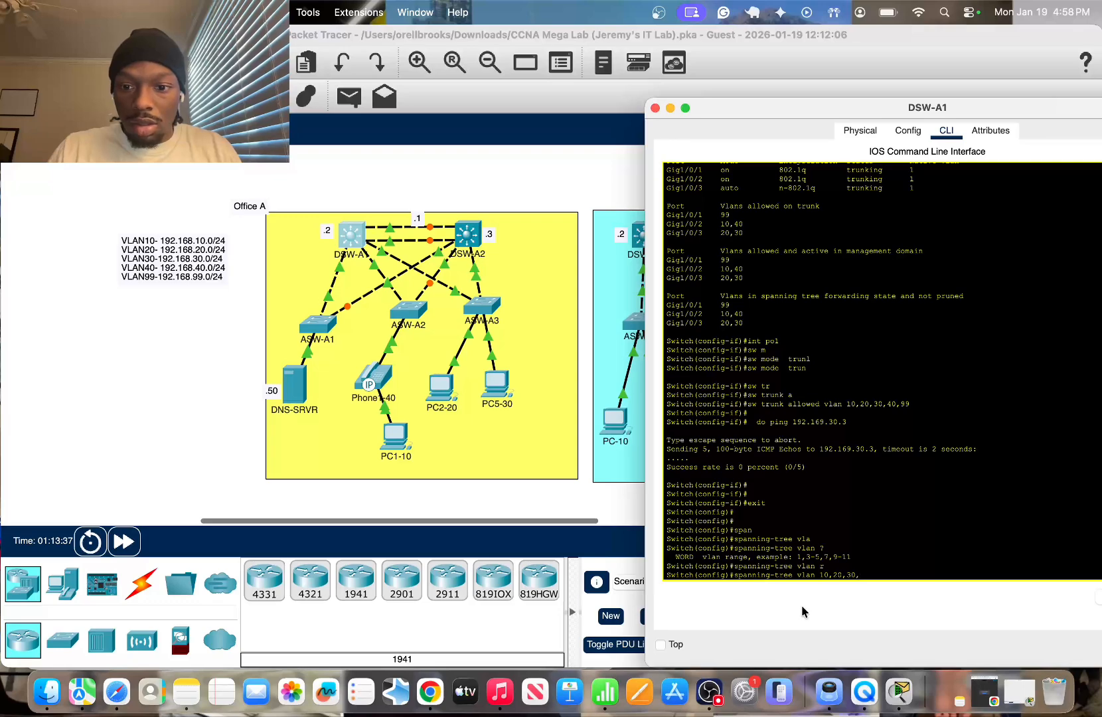
text(,40,99)
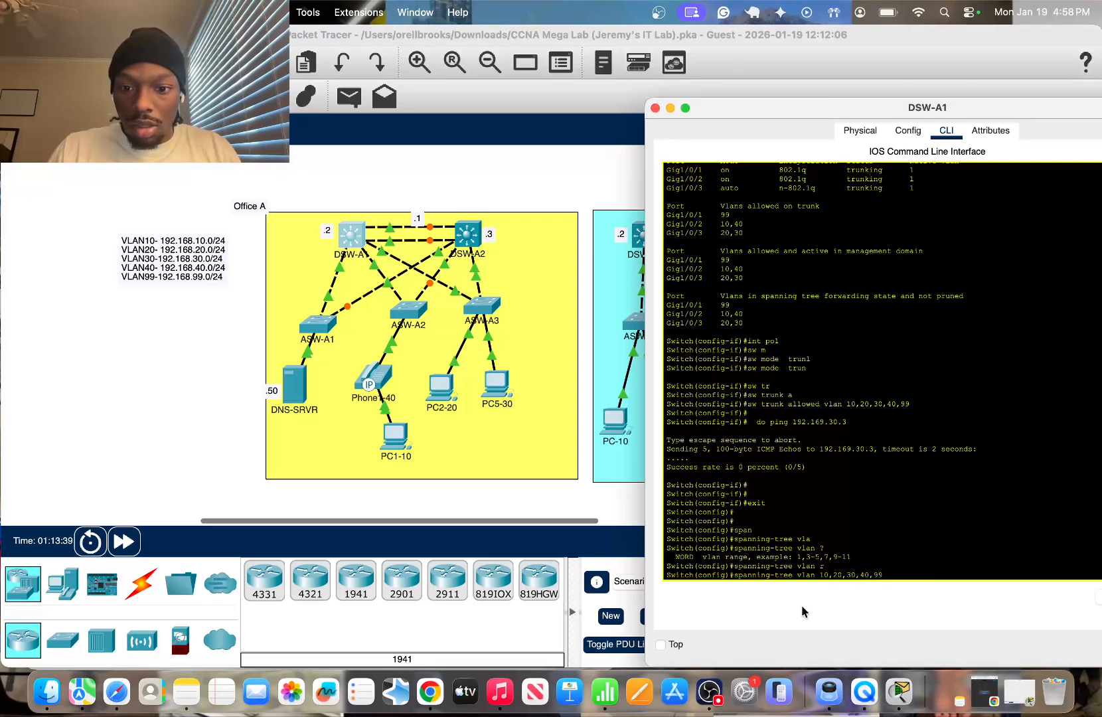
text( ?)
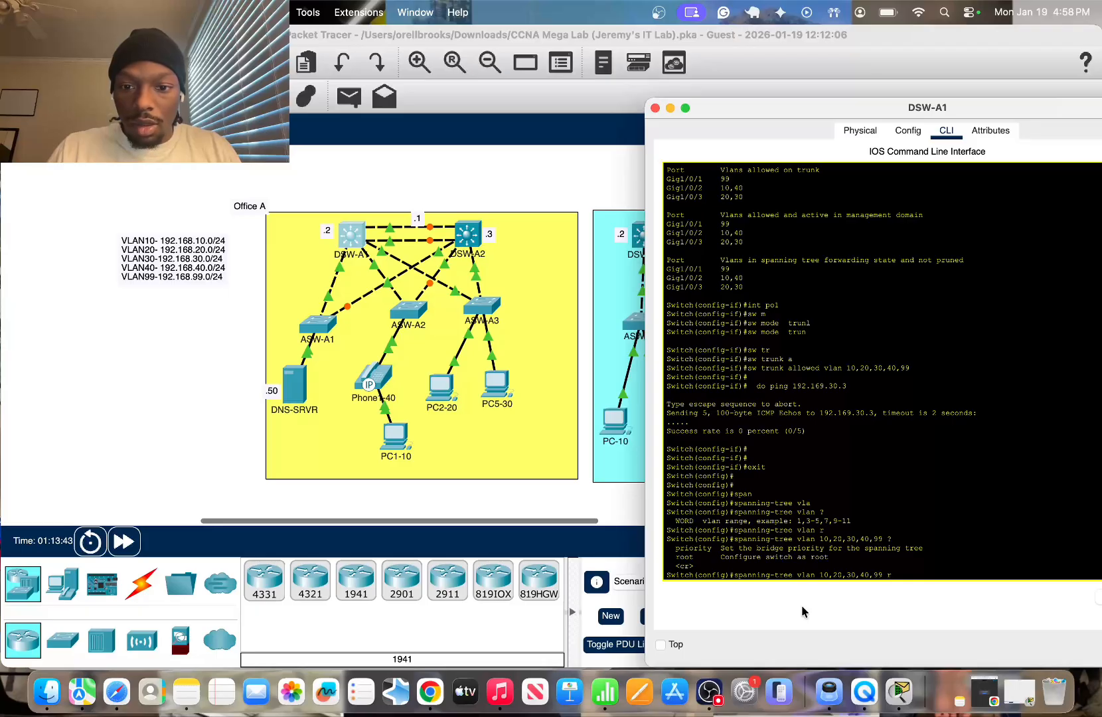
text(ro)
key(Tab)
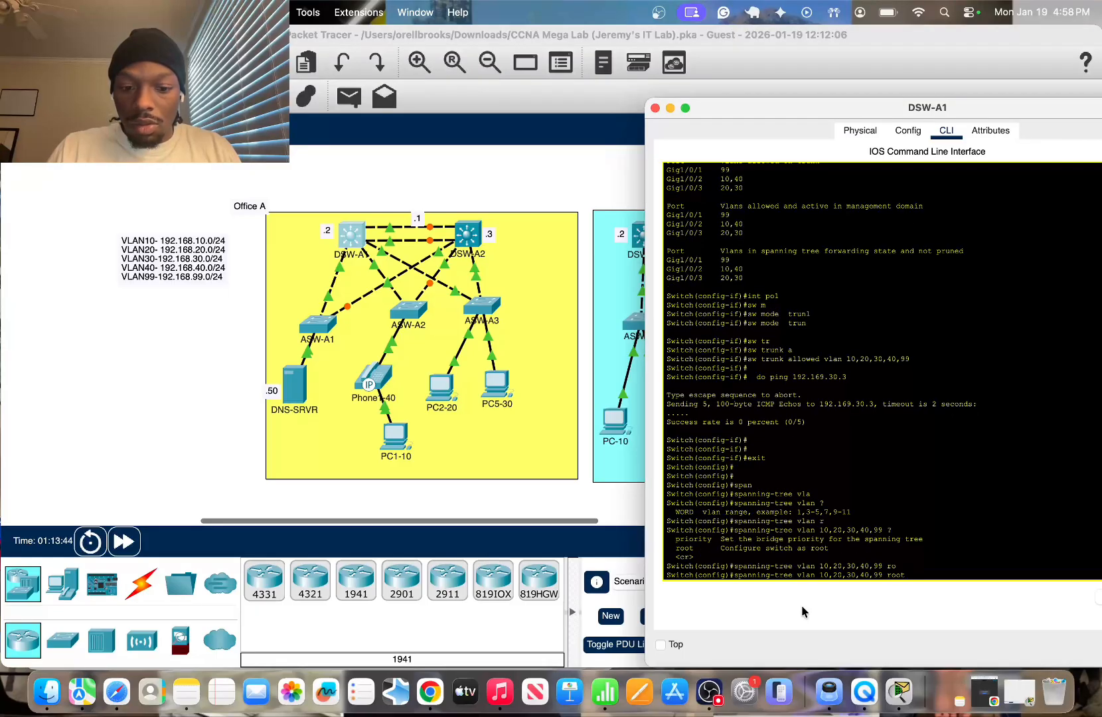
text(p)
key(Tab)
text(?)
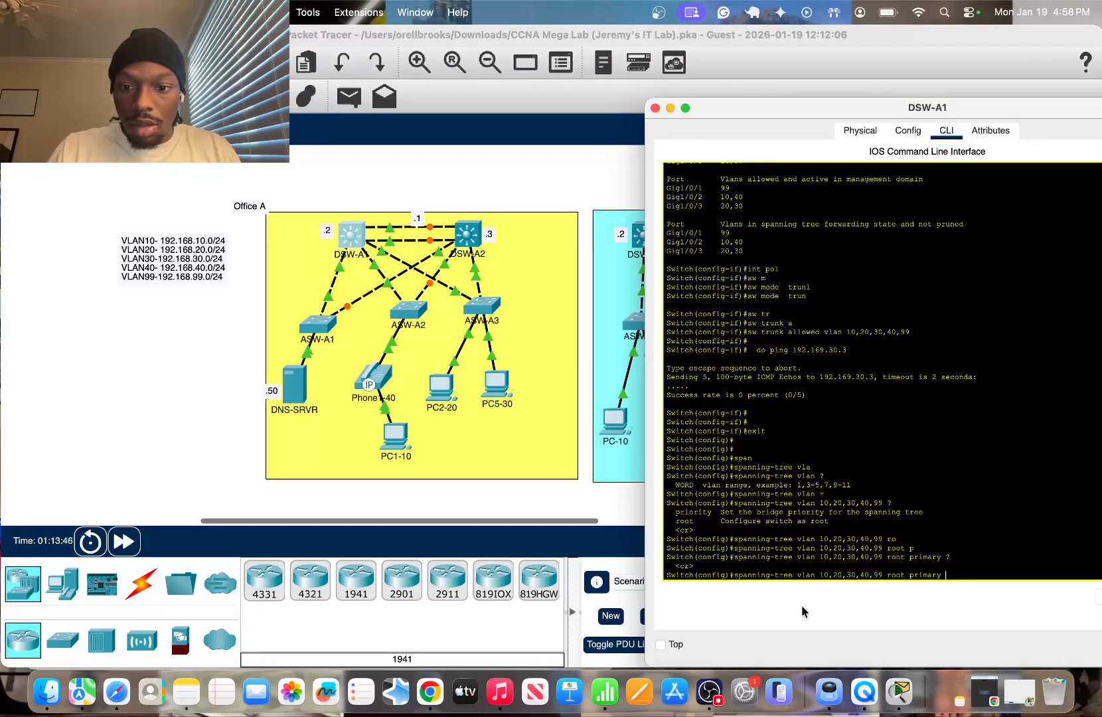
key(Return)
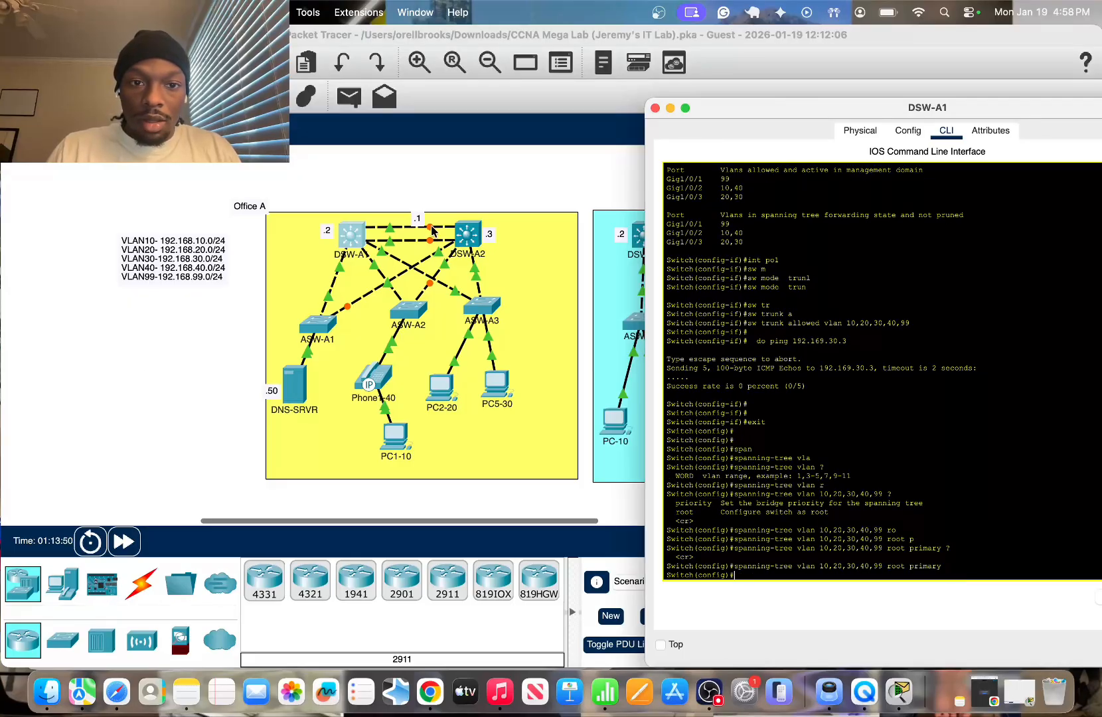
Return to the topology and fast-forward simulation time twice so the Office A links converge
key(super+w)
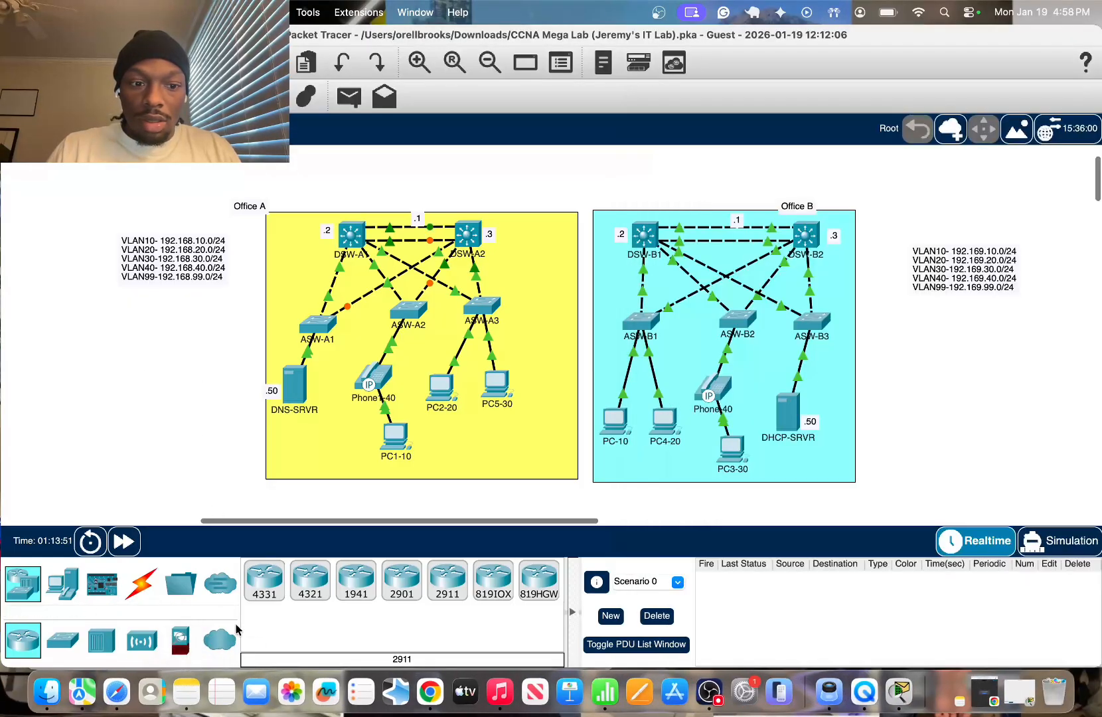
click(126, 543)
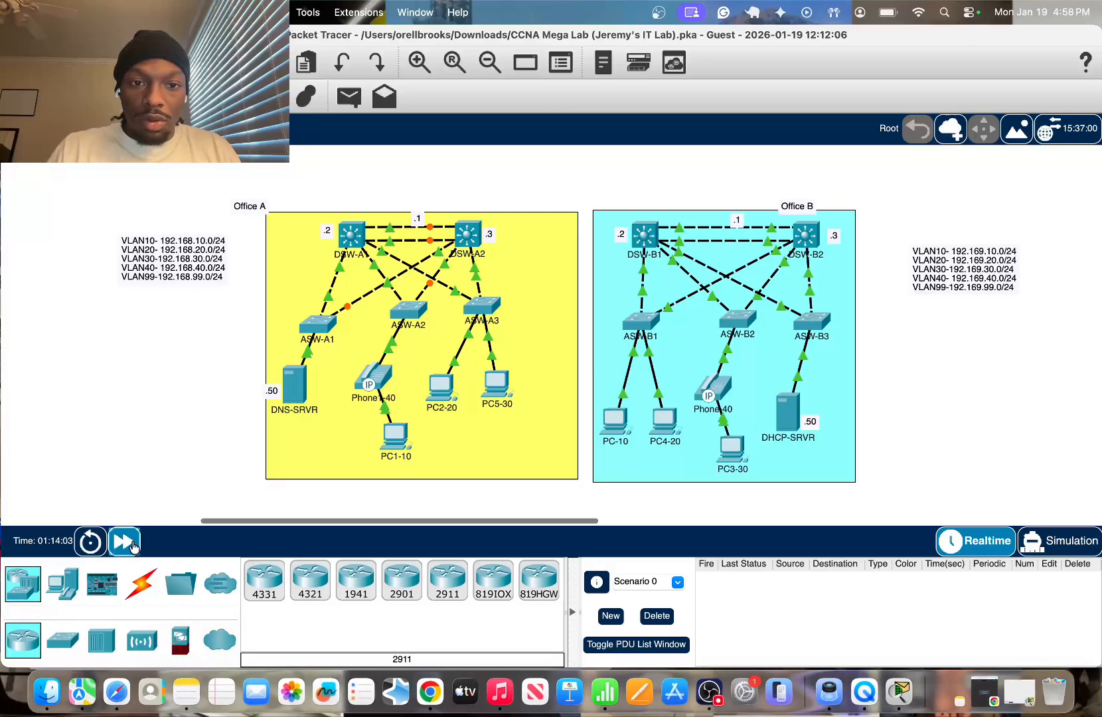
click(132, 547)
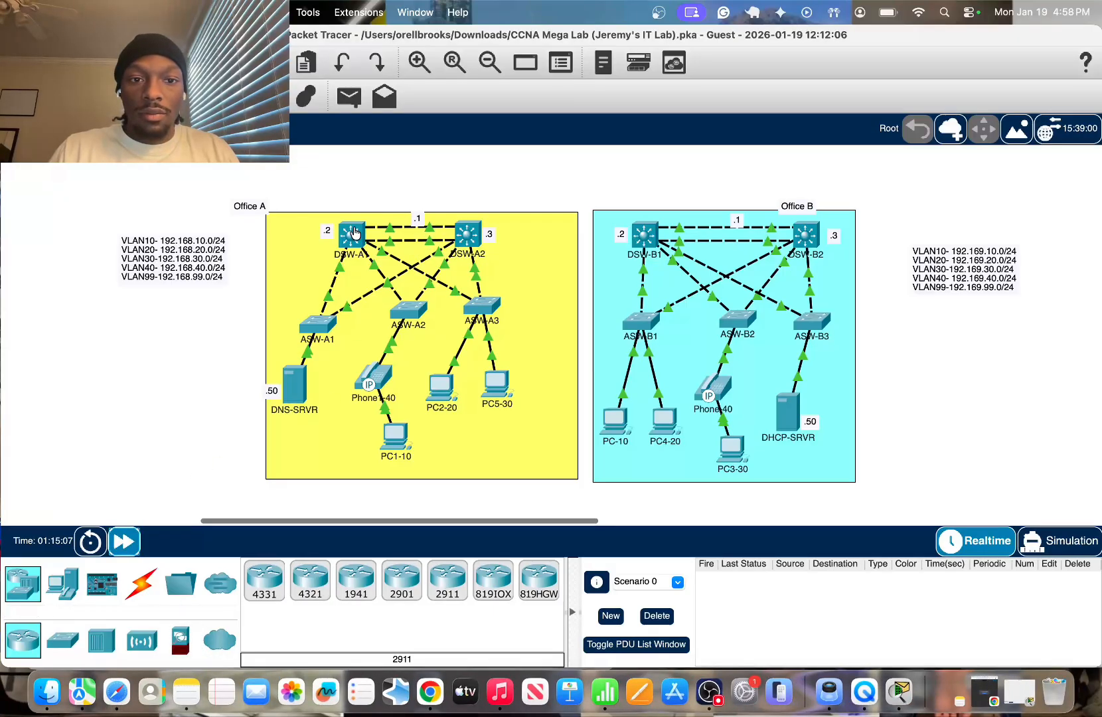
Retest connectivity by pinging 192.169.30.3 from DSW-A1 and 192.168.20.2 from DSW-A2
click(353, 239)
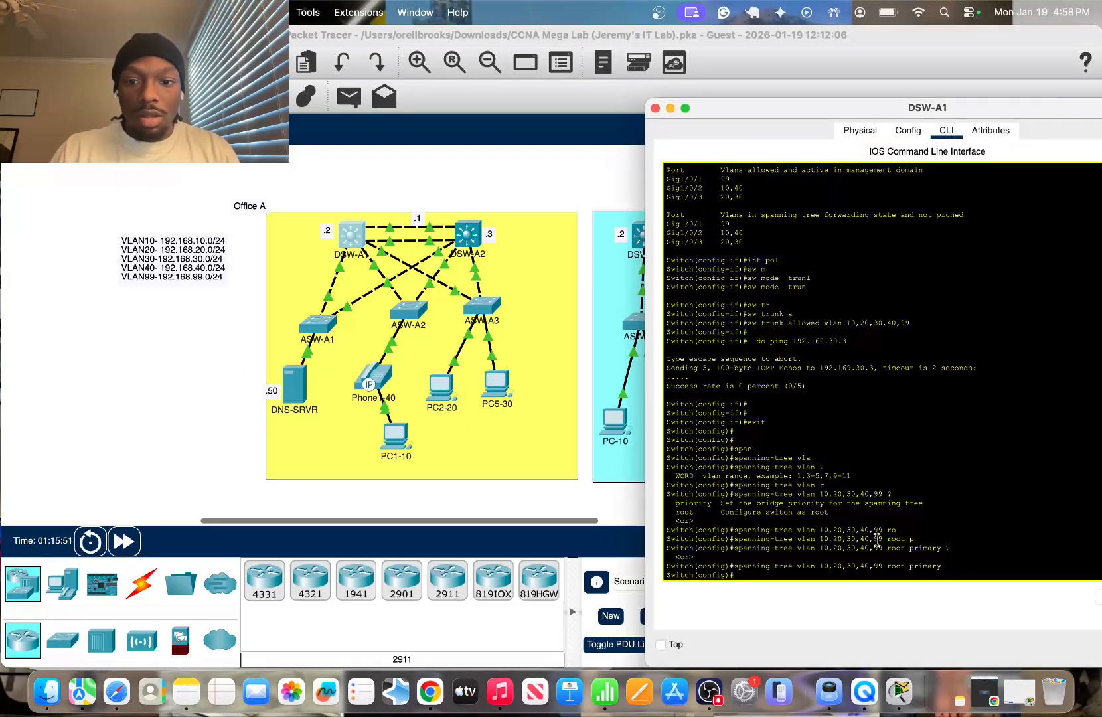
key(Up)
key(Up)
key(Up)
key(Up)
key(Up)
key(Up)
key(Up)
key(Up)
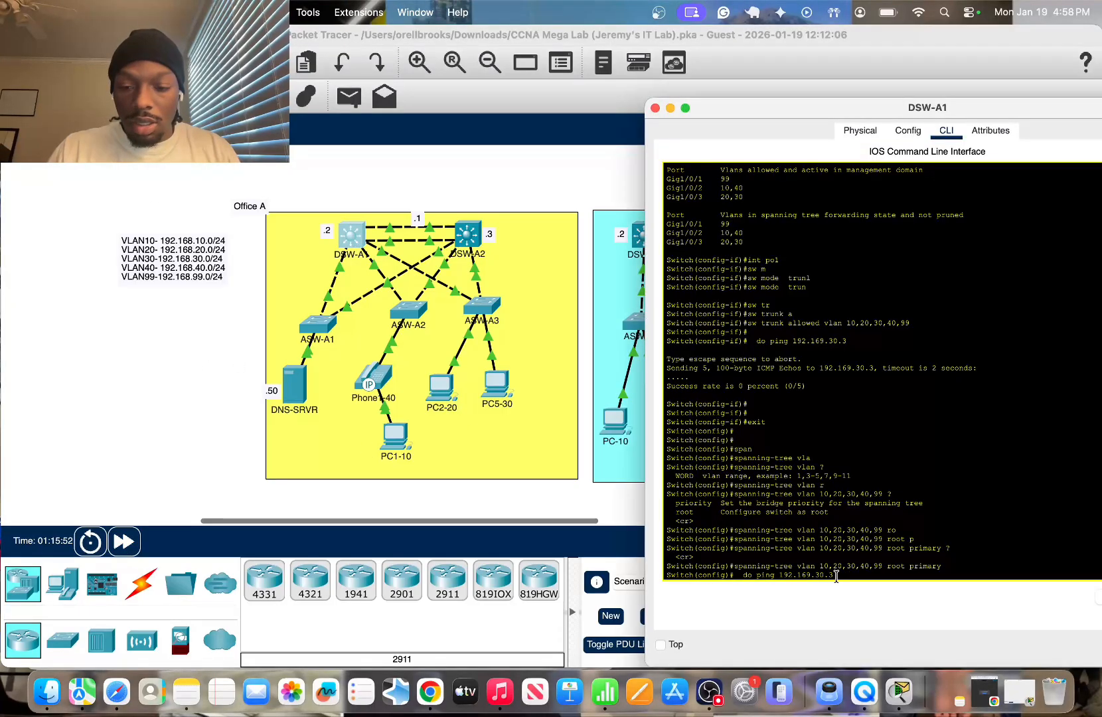
key(Return)
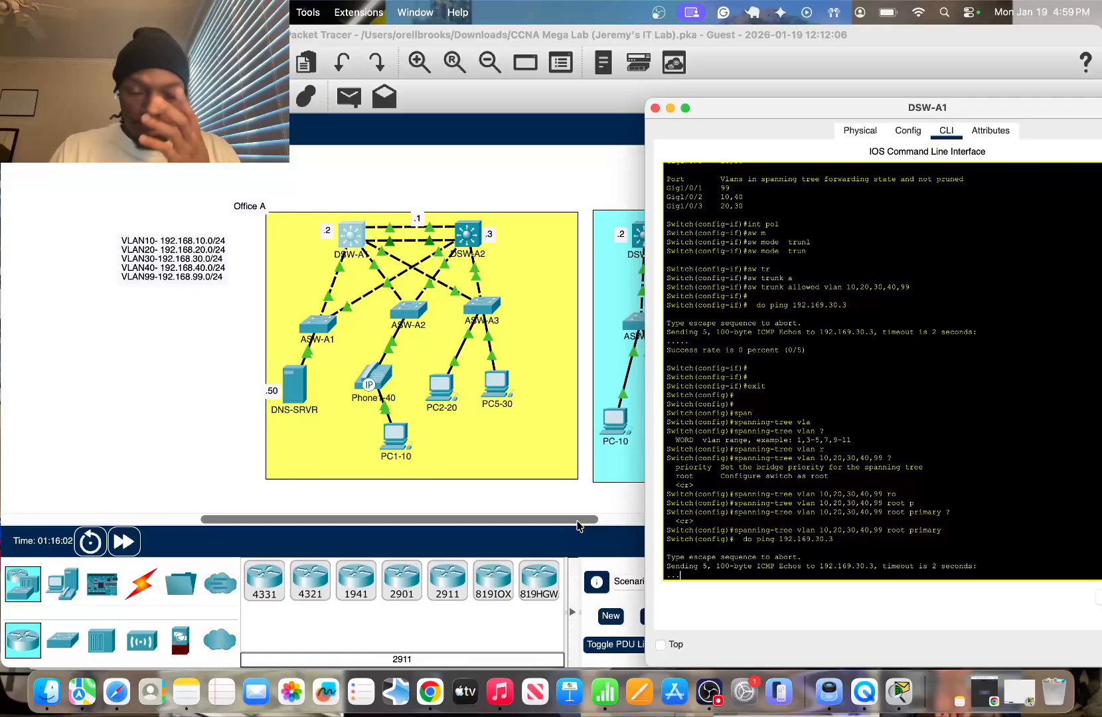
click(481, 241)
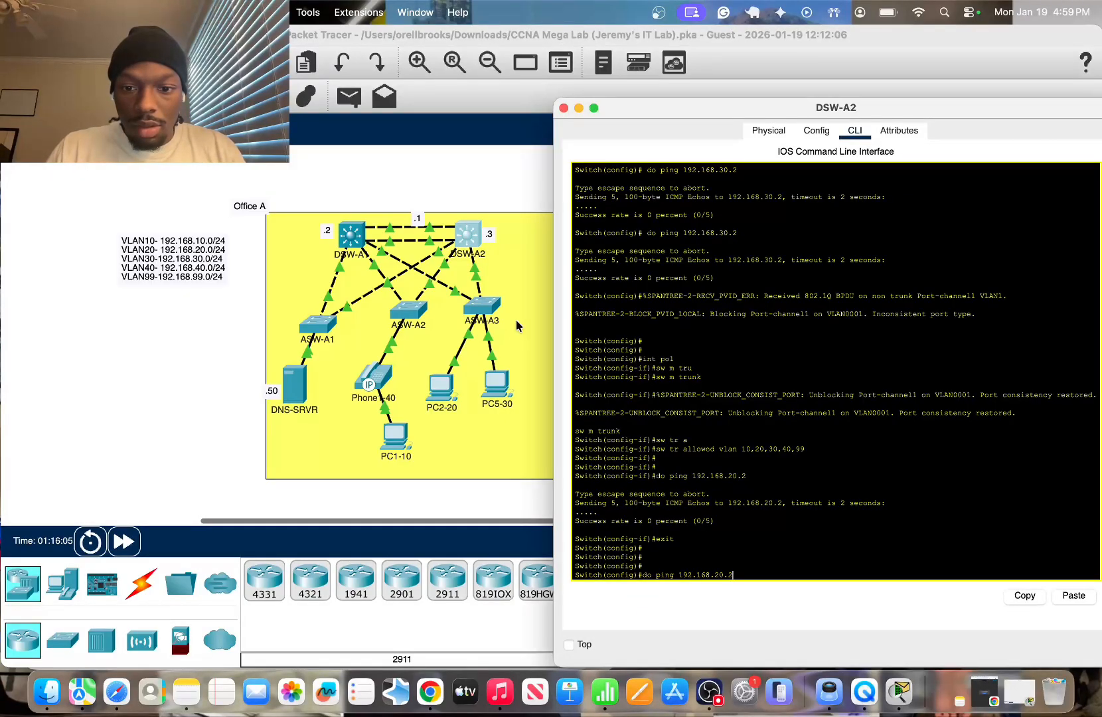
key(Return)
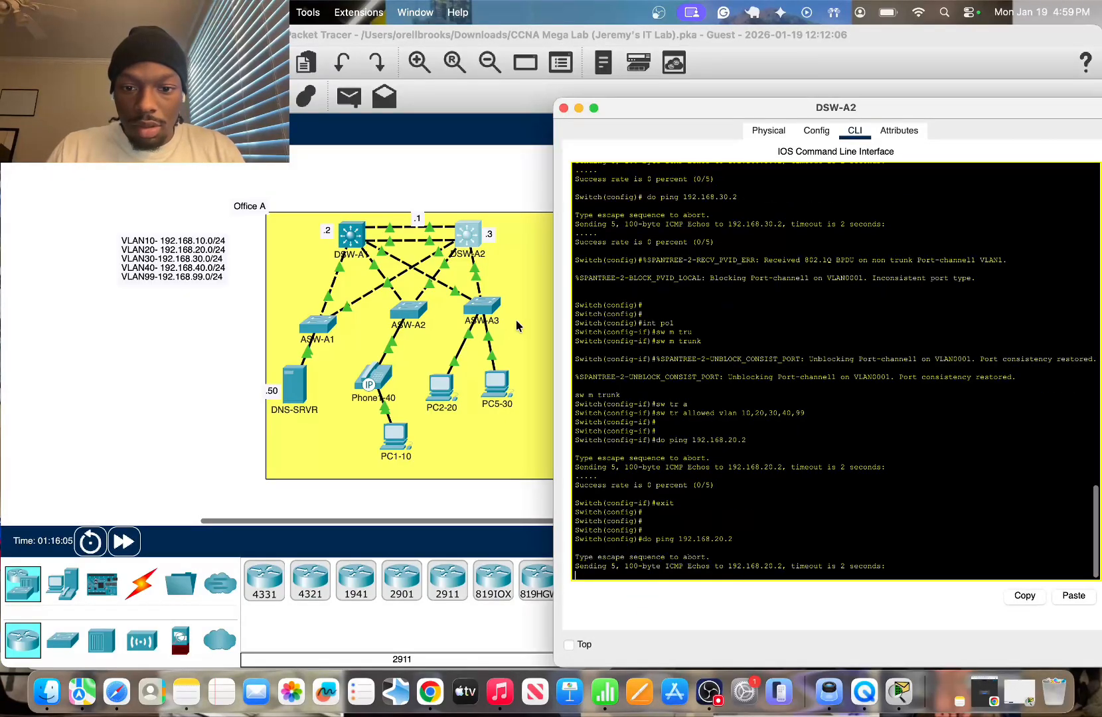
Display DSW-A1's brief IP interface summary with do sh ip int br and examine the VLAN interface addresses
click(352, 236)
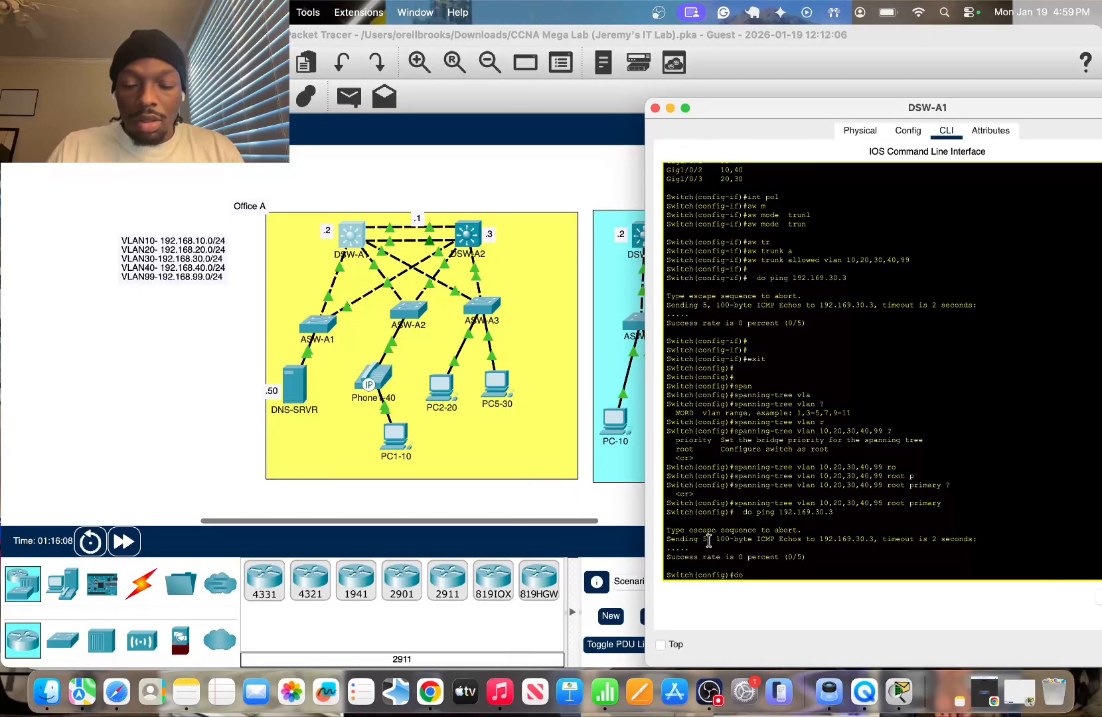
text(do sh ip int br)
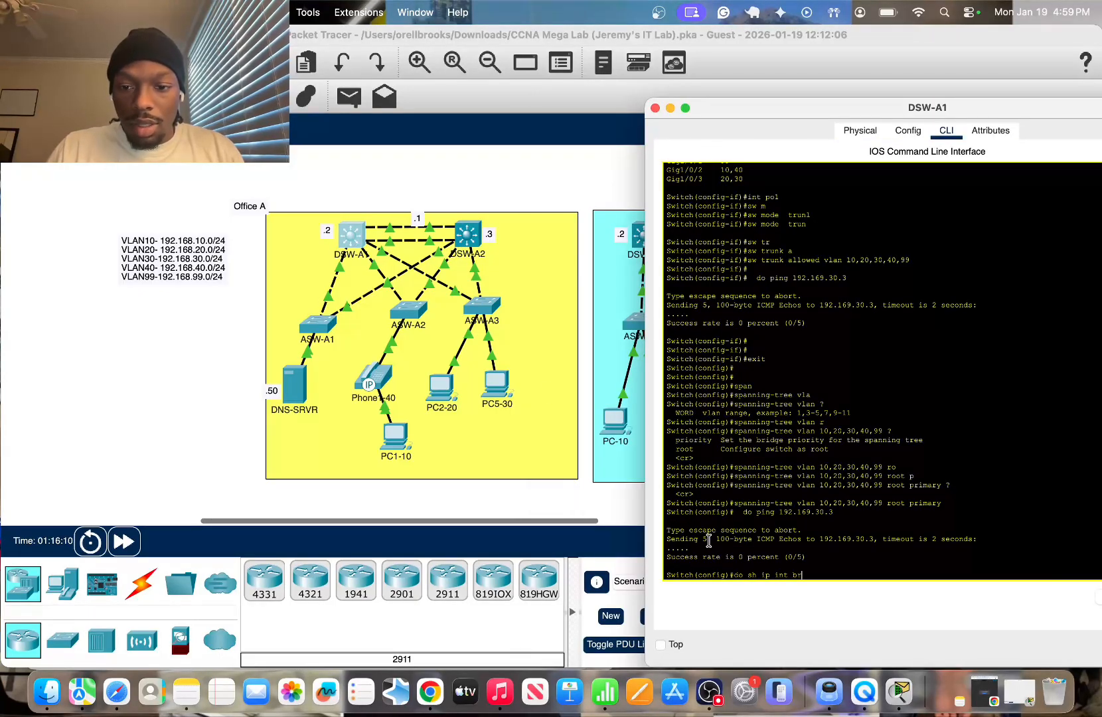
key(Return)
key(space)
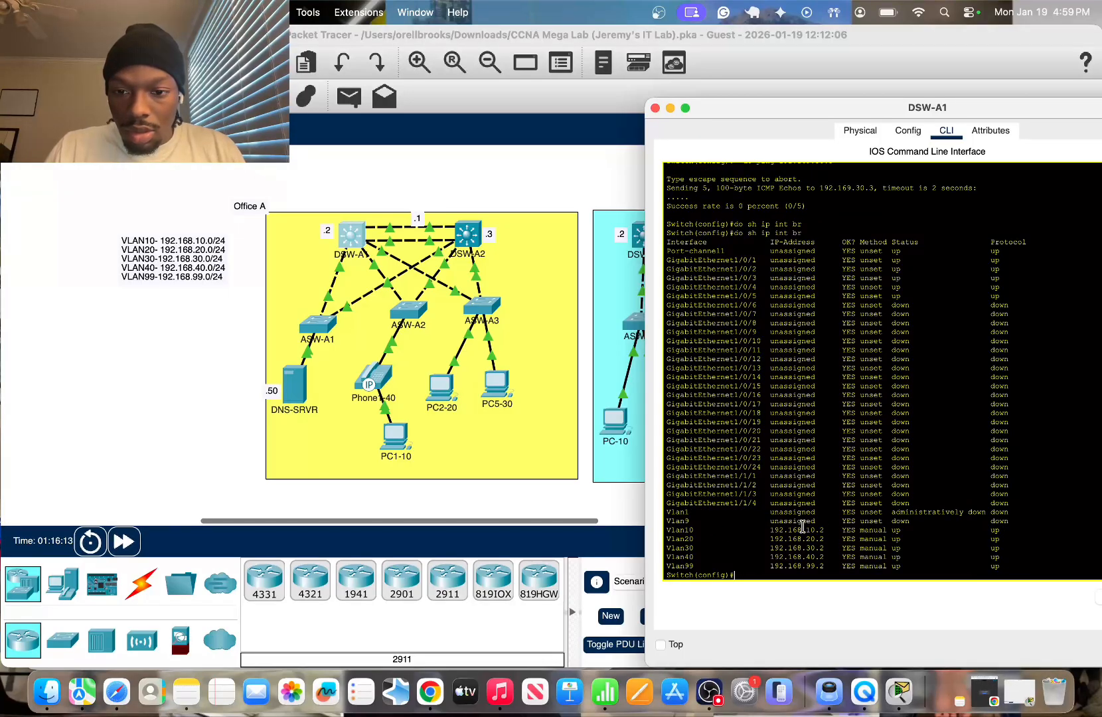
drag(802, 528, 828, 550)
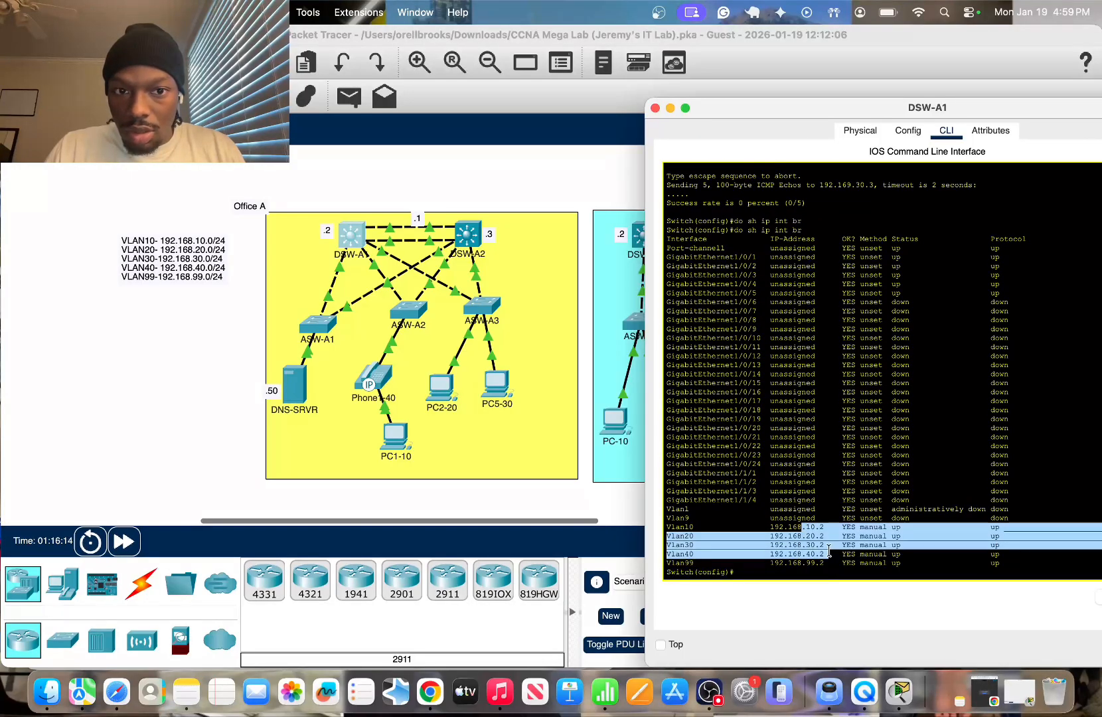
click(91, 418)
Display DSW-A2's brief IP interface summary with do sh ip int br and compare its VLAN interface addresses
click(472, 232)
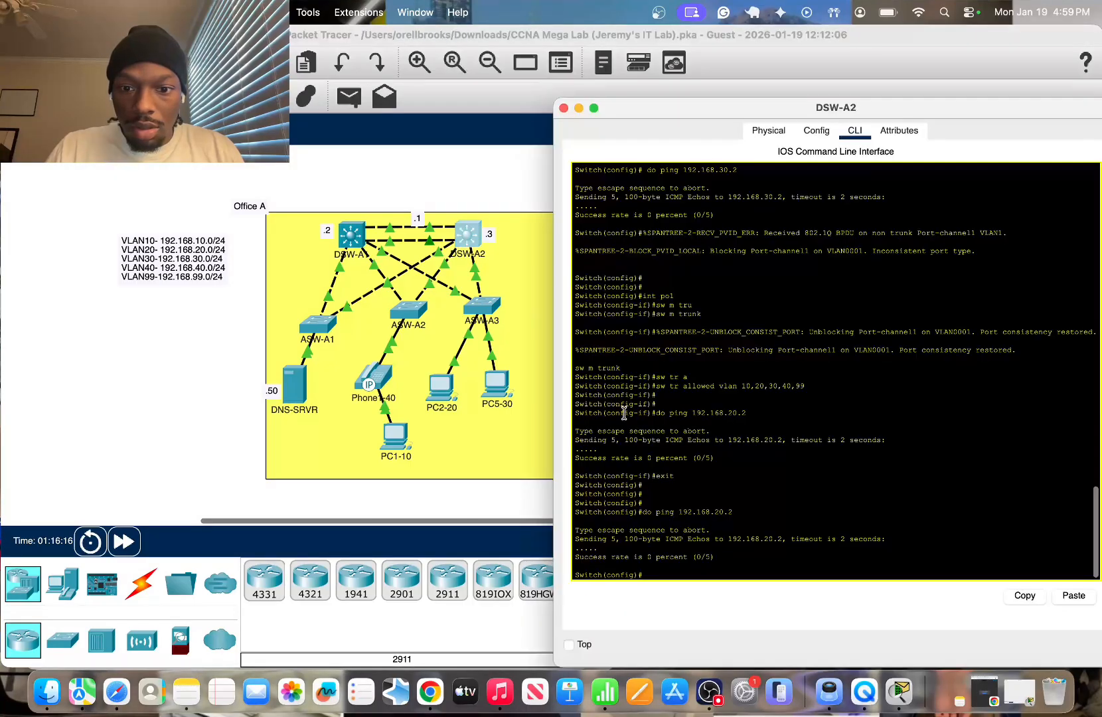
text(do sh ip int b)
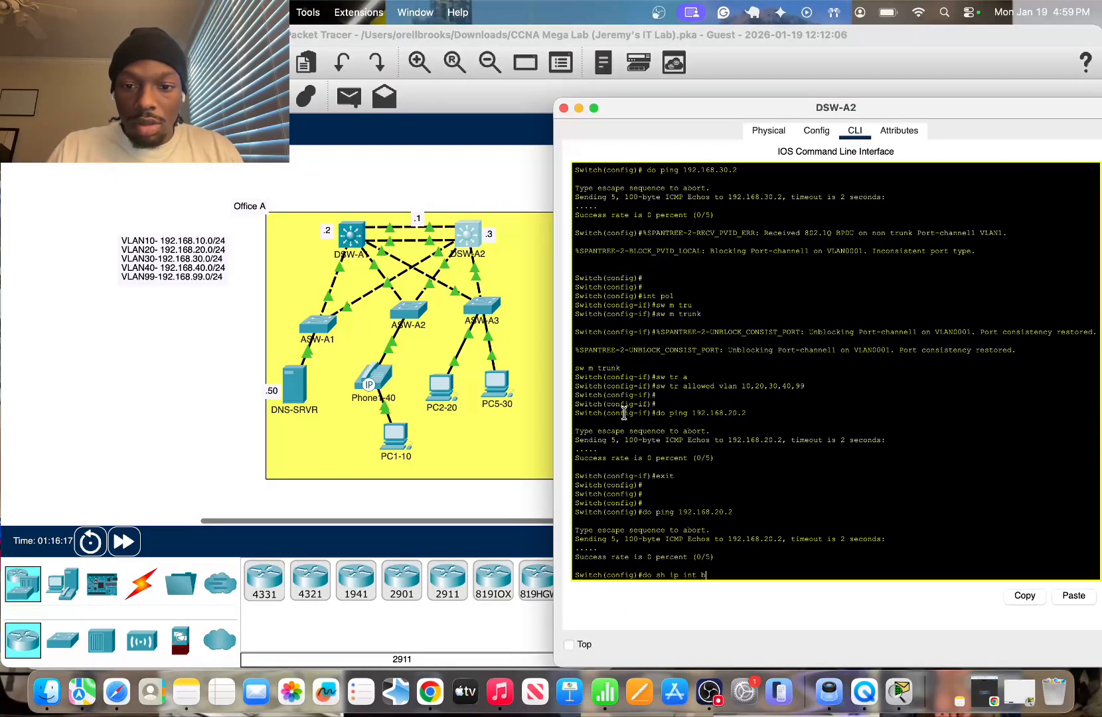
text(r)
key(Return)
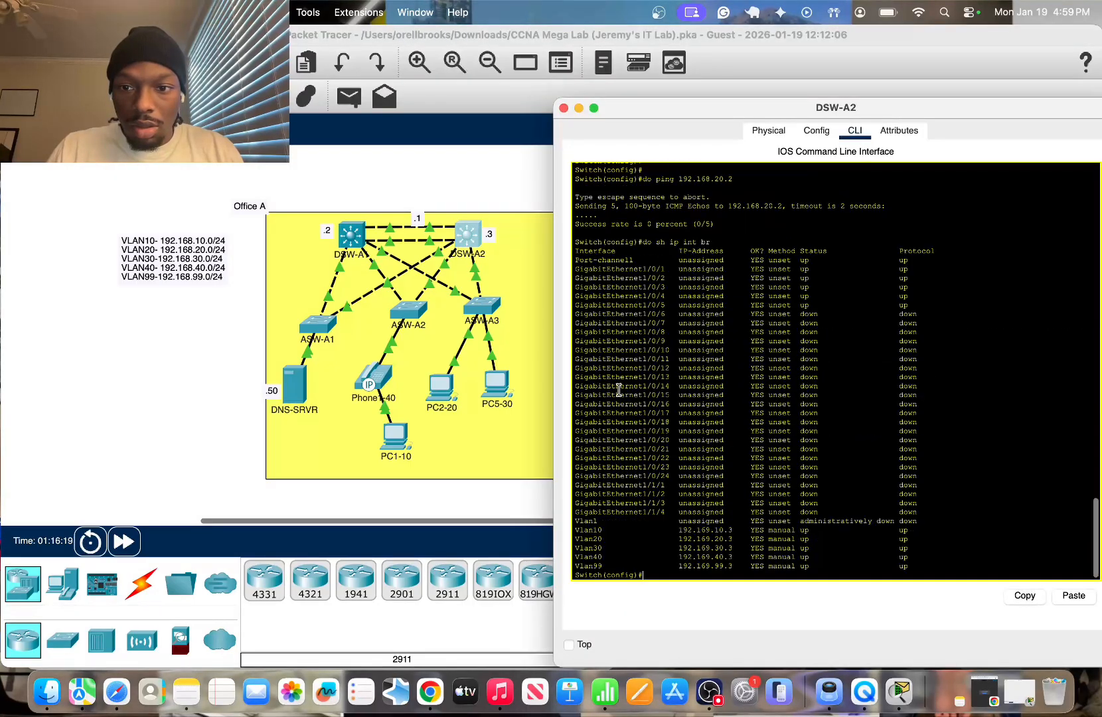
drag(657, 519, 731, 548)
click(158, 397)
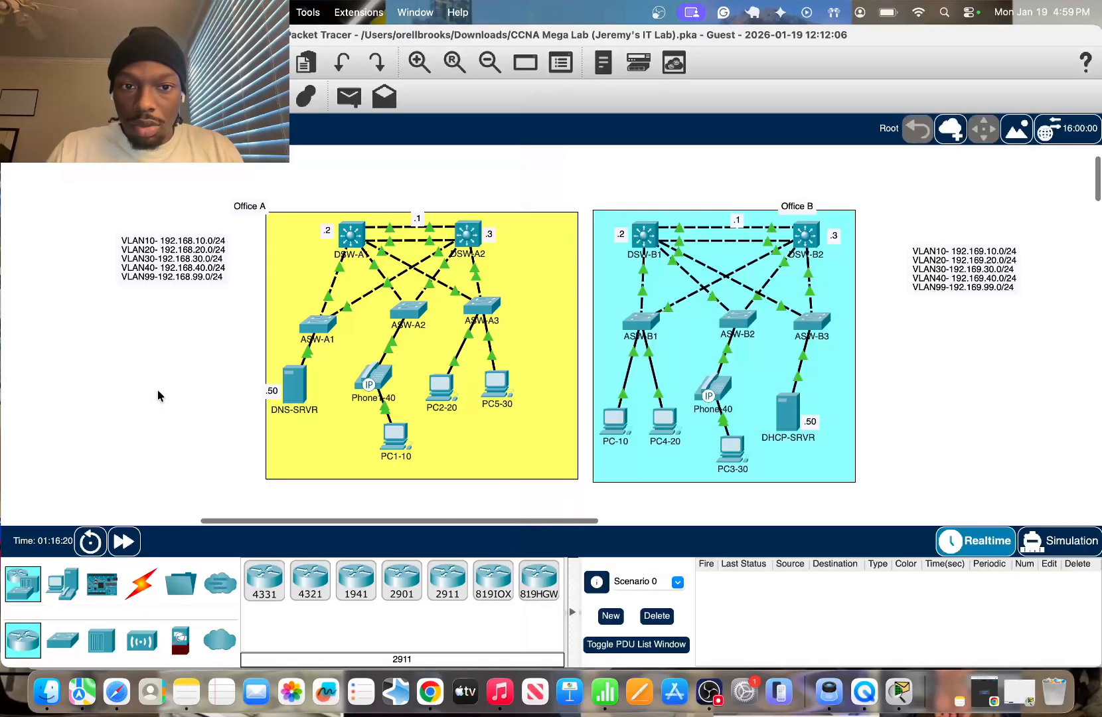
Repeat the ping to 192.169.30.3 from DSW-A1 and return to DSW-A2's command line
click(351, 233)
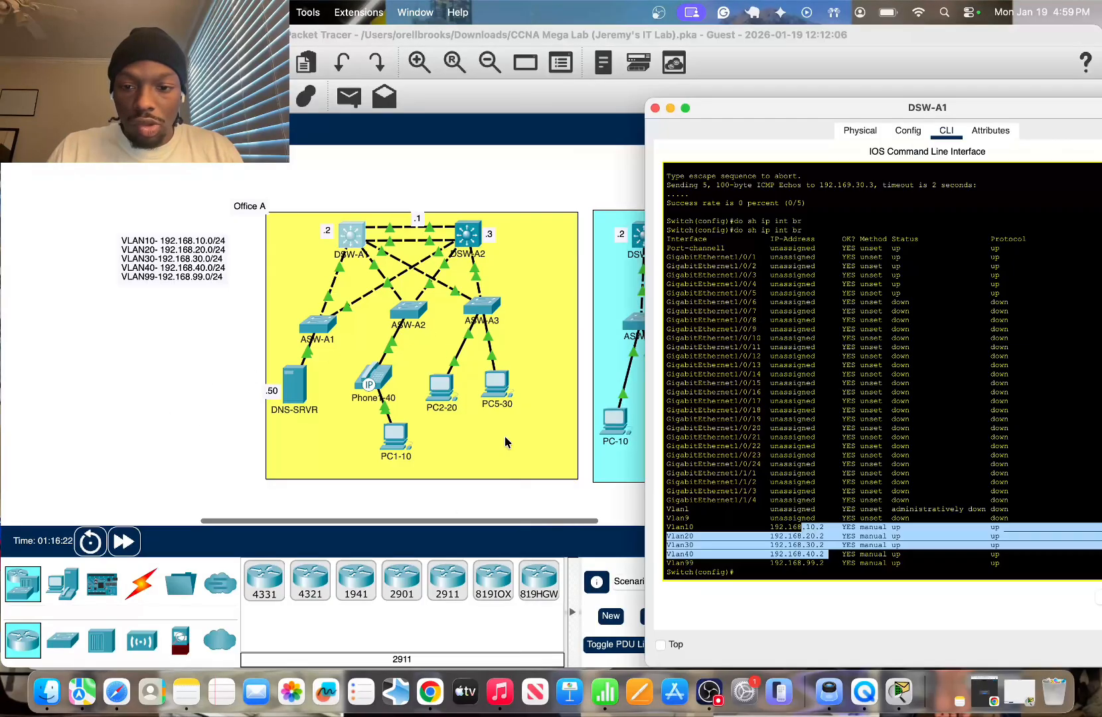
click(742, 576)
key(Up)
key(Up)
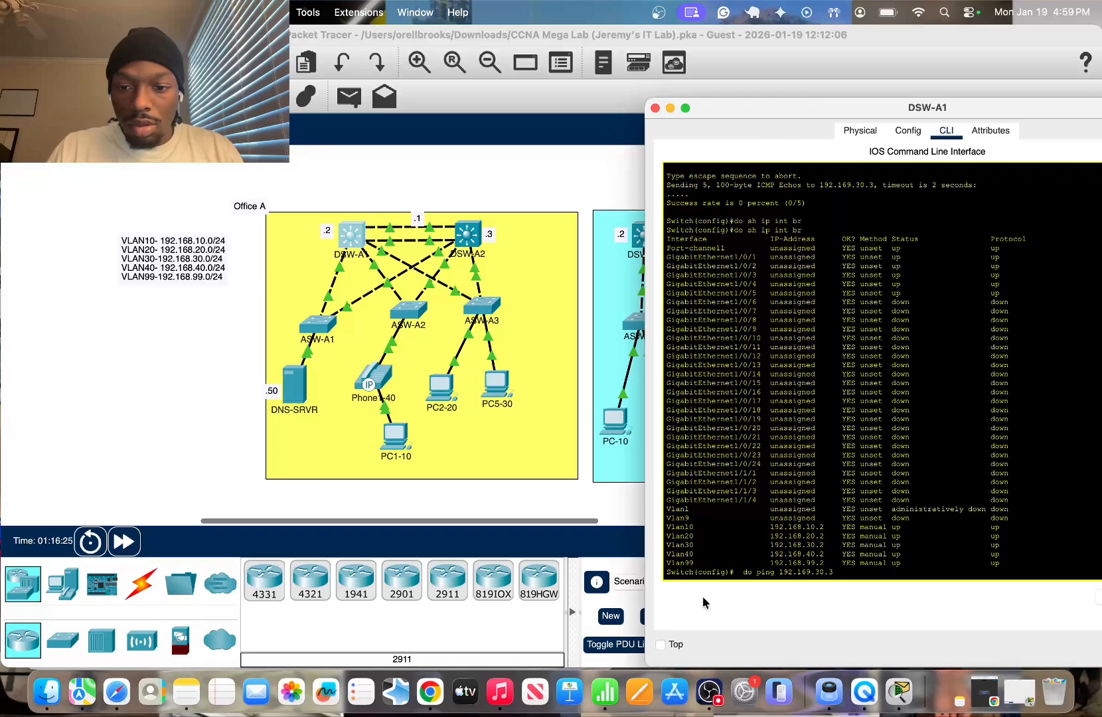
key(Return)
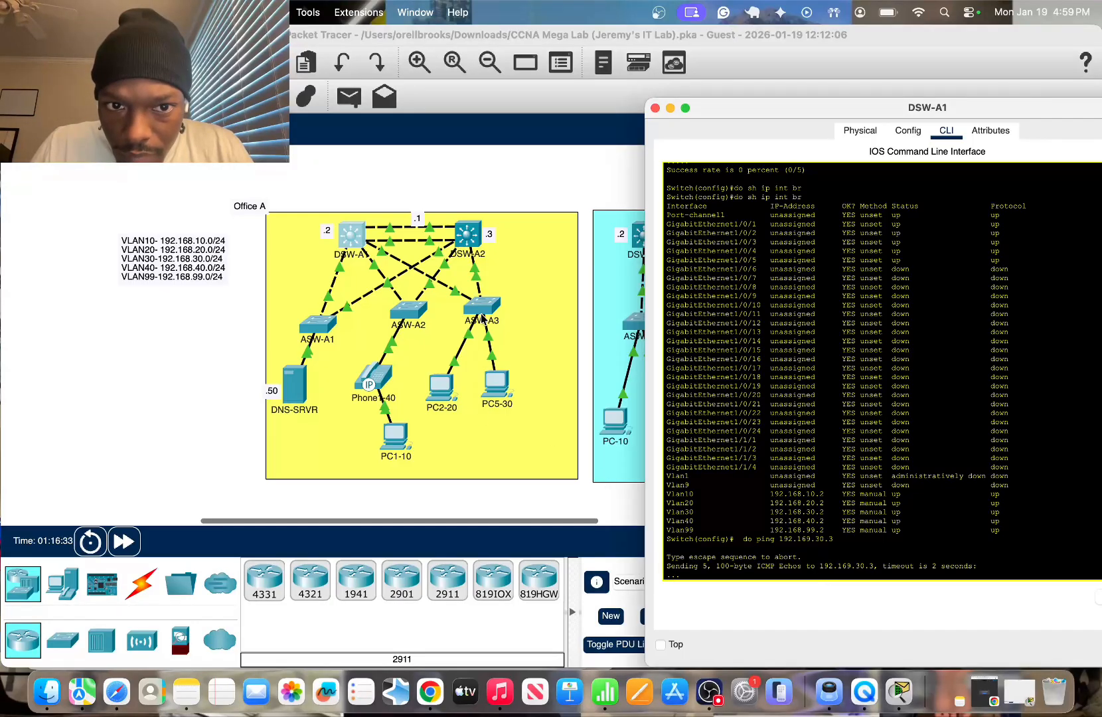
click(464, 237)
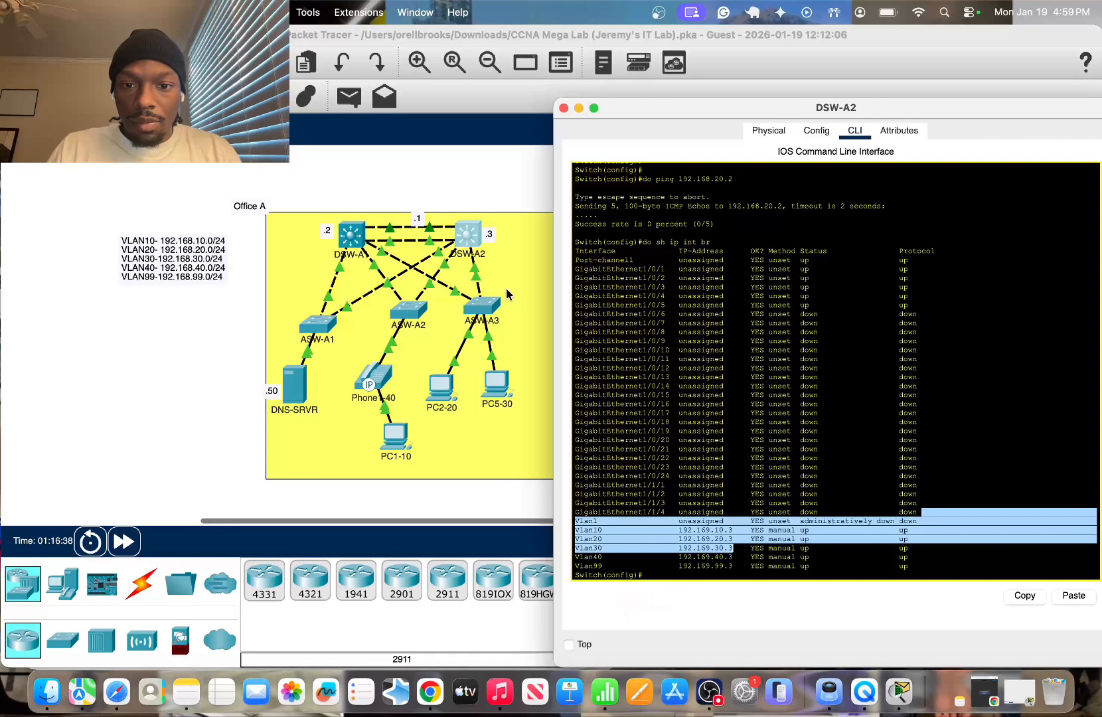
Examine the VLAN interface addresses in DSW-A2's brief IP interface summary
click(755, 565)
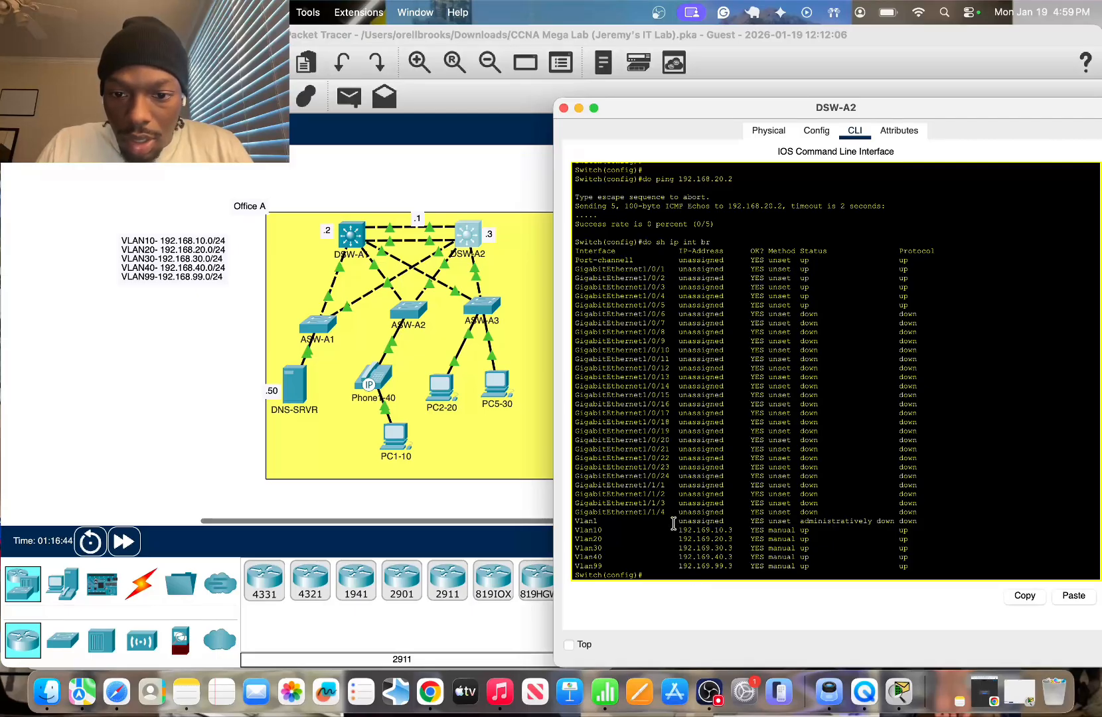
drag(673, 523, 704, 554)
click(676, 570)
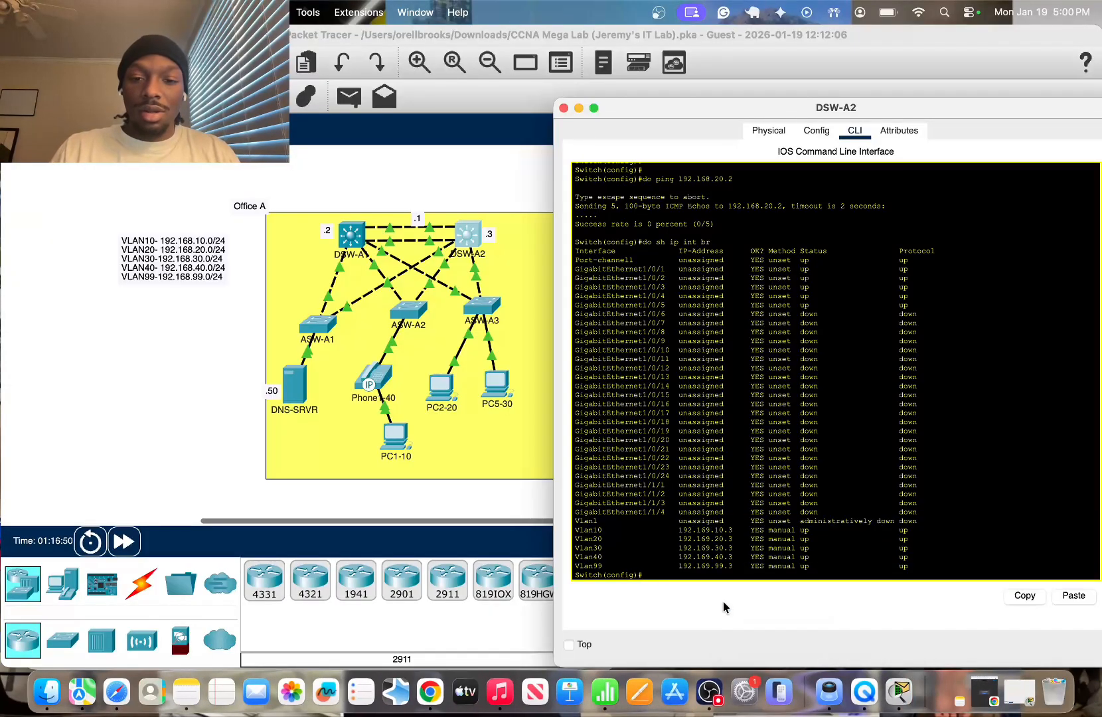
Set DSW-A2's VLAN 10 interface to IP address 192.168.10.3 with subnet mask 255.255.255.0
text(int vlan)
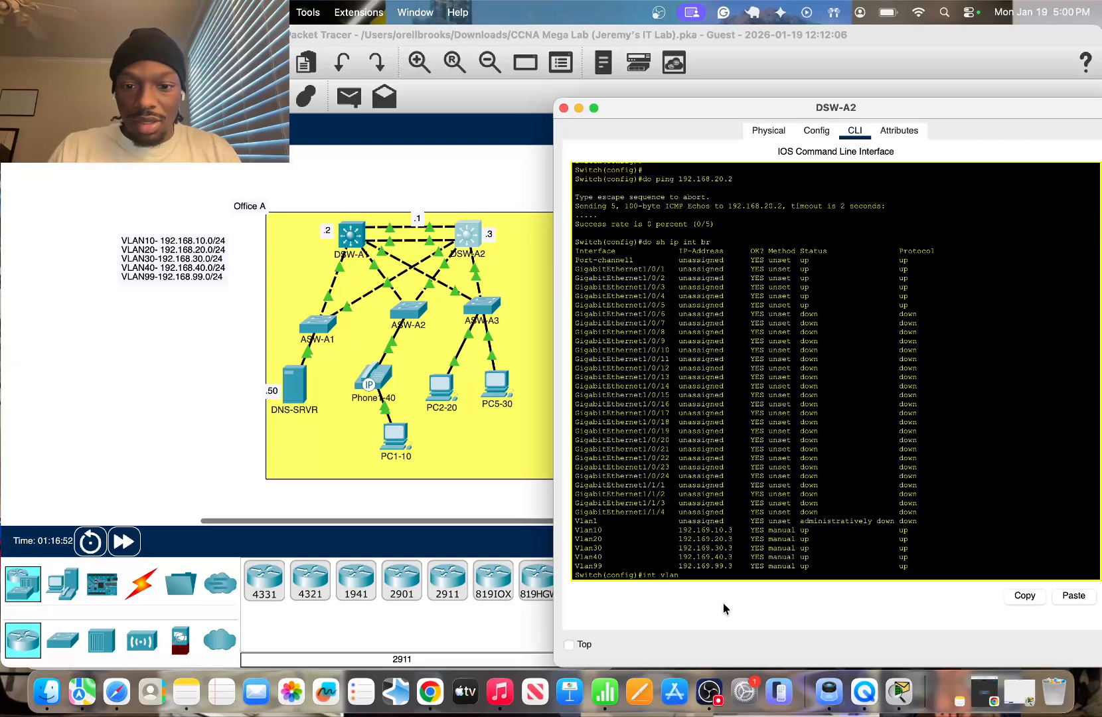
key(Return)
key(Up)
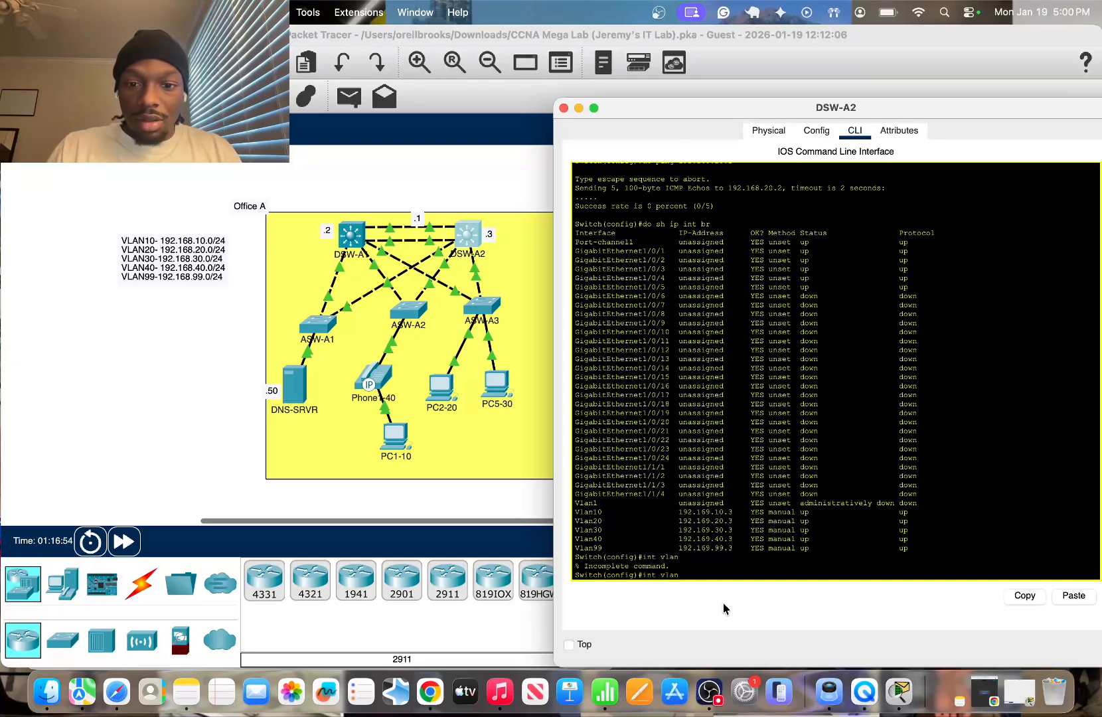
text(10)
key(Return)
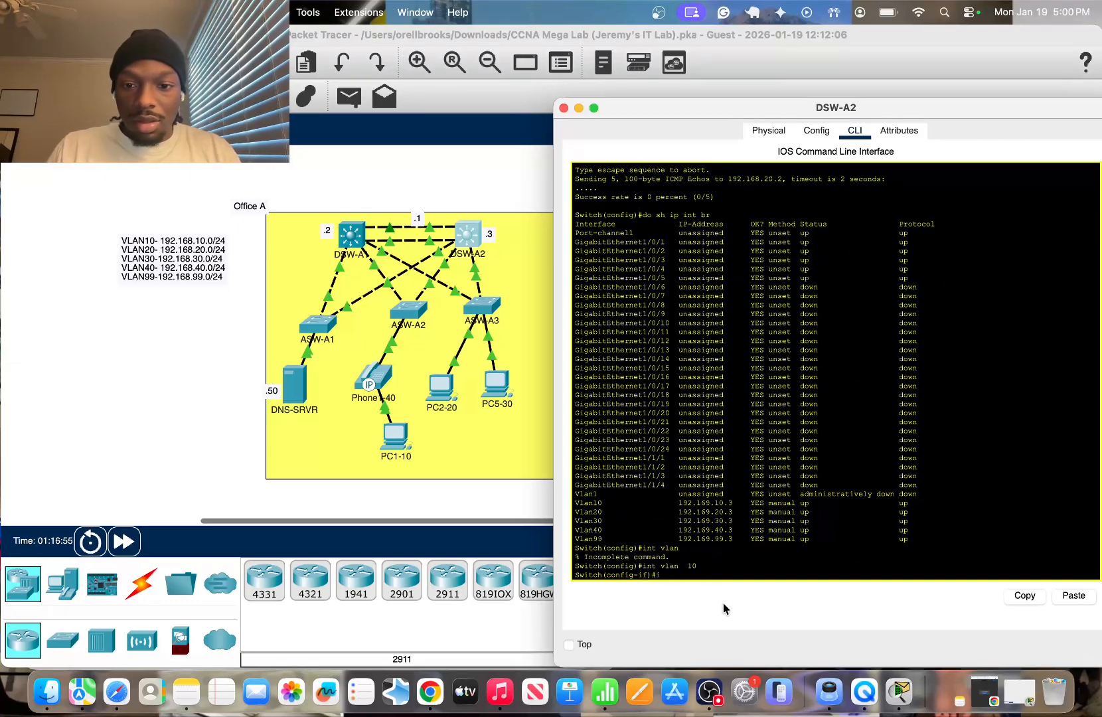
text(ip add)
key(Tab)
text(19)
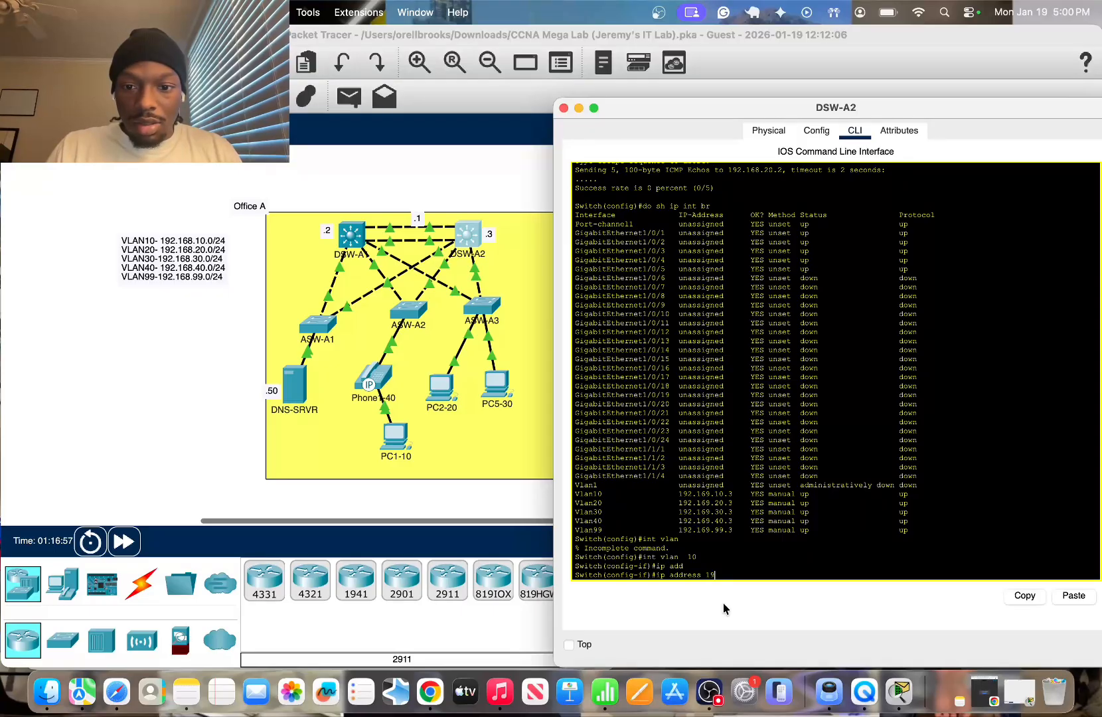
text(2.168)
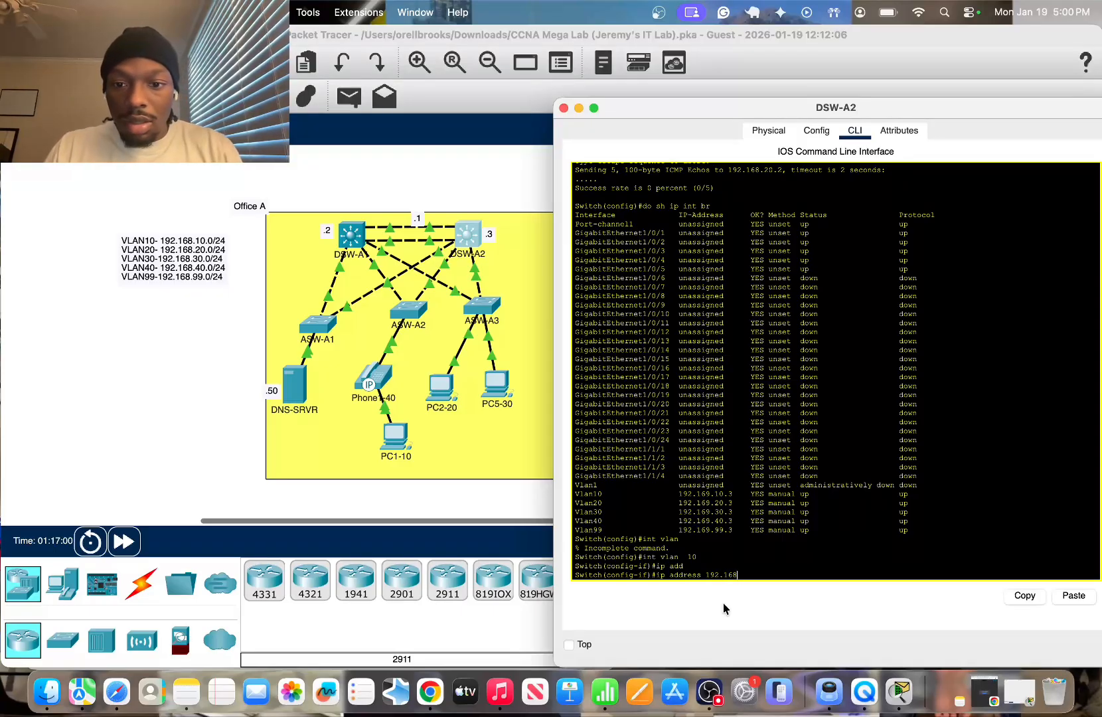
text(.10)
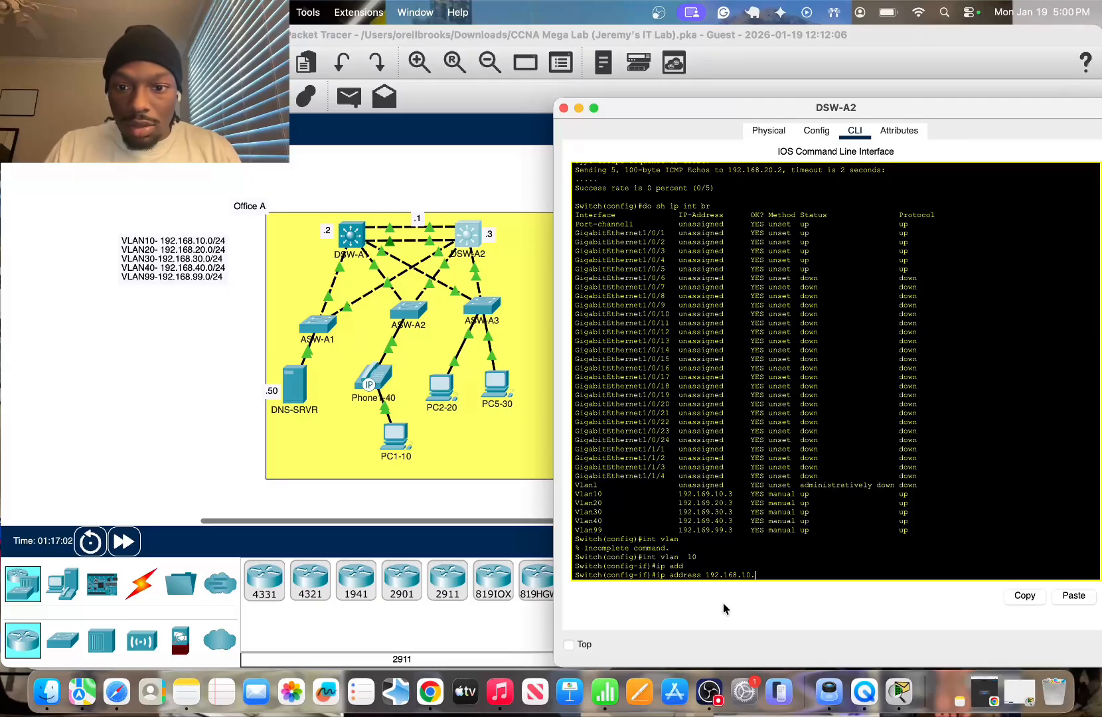
text(.3 255.255.255.0)
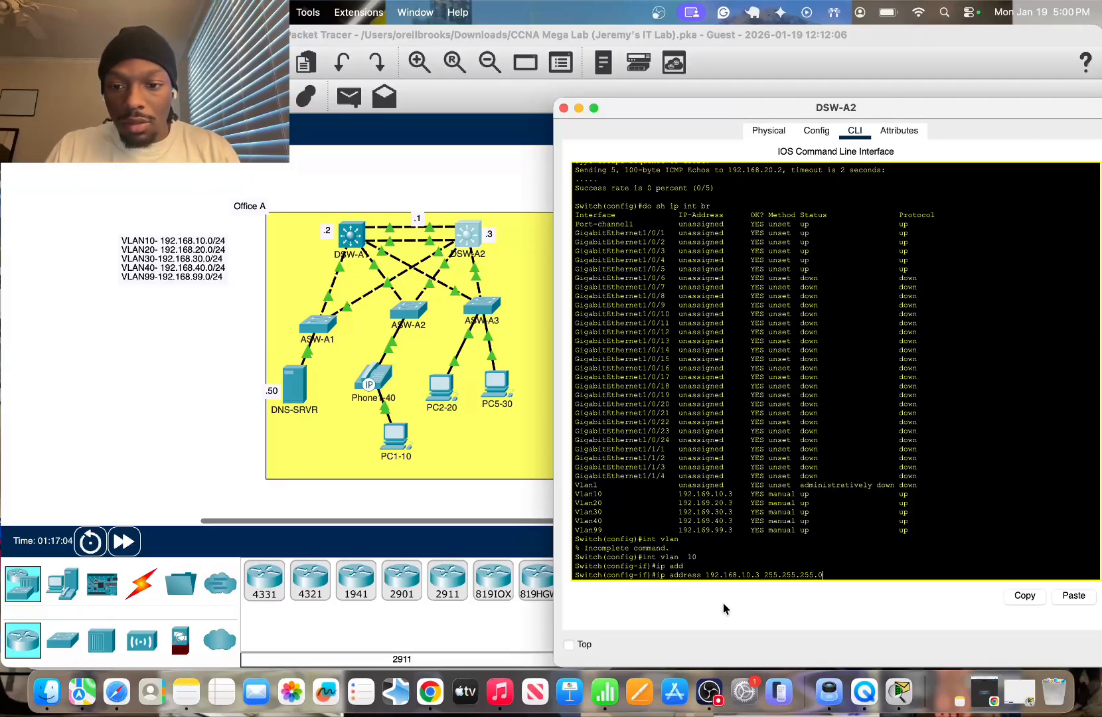
key(Return)
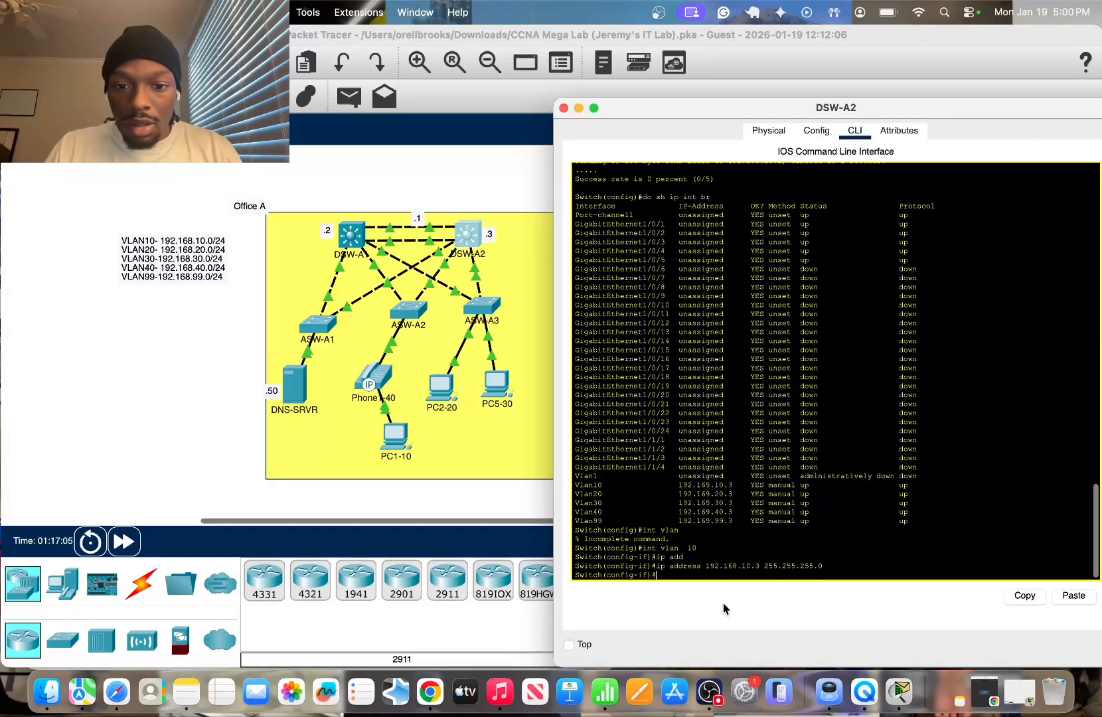
text(ip add)
key(Tab)
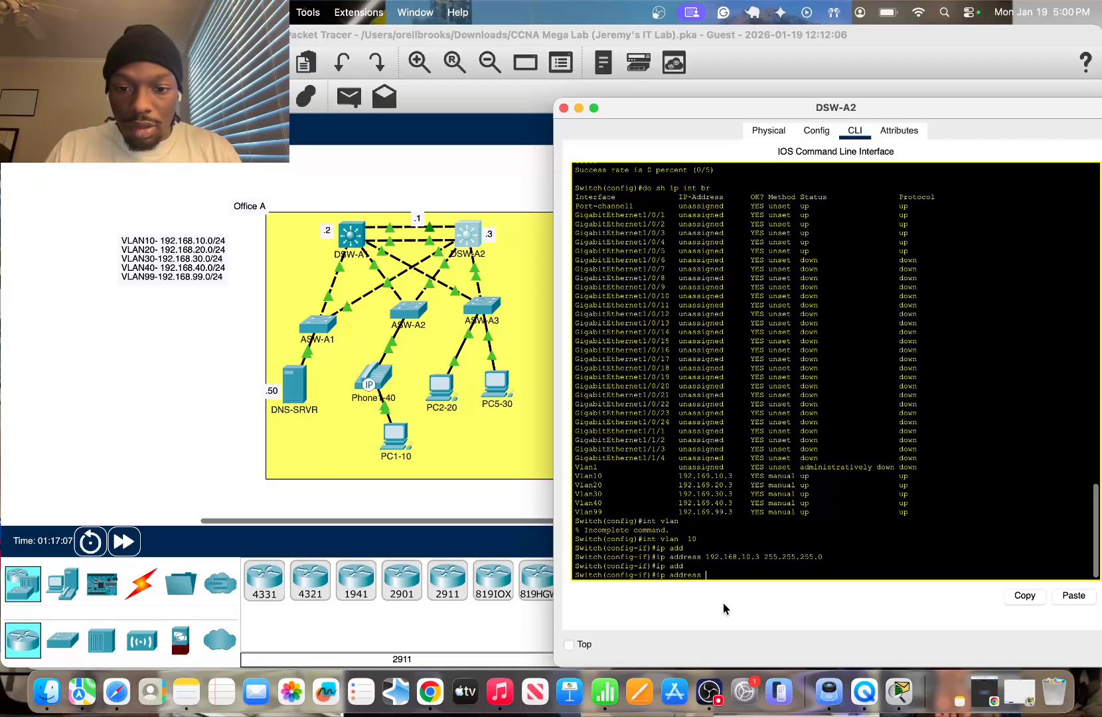
text(re)
key(BackSpace)
key(BackSpace)
key(BackSpace)
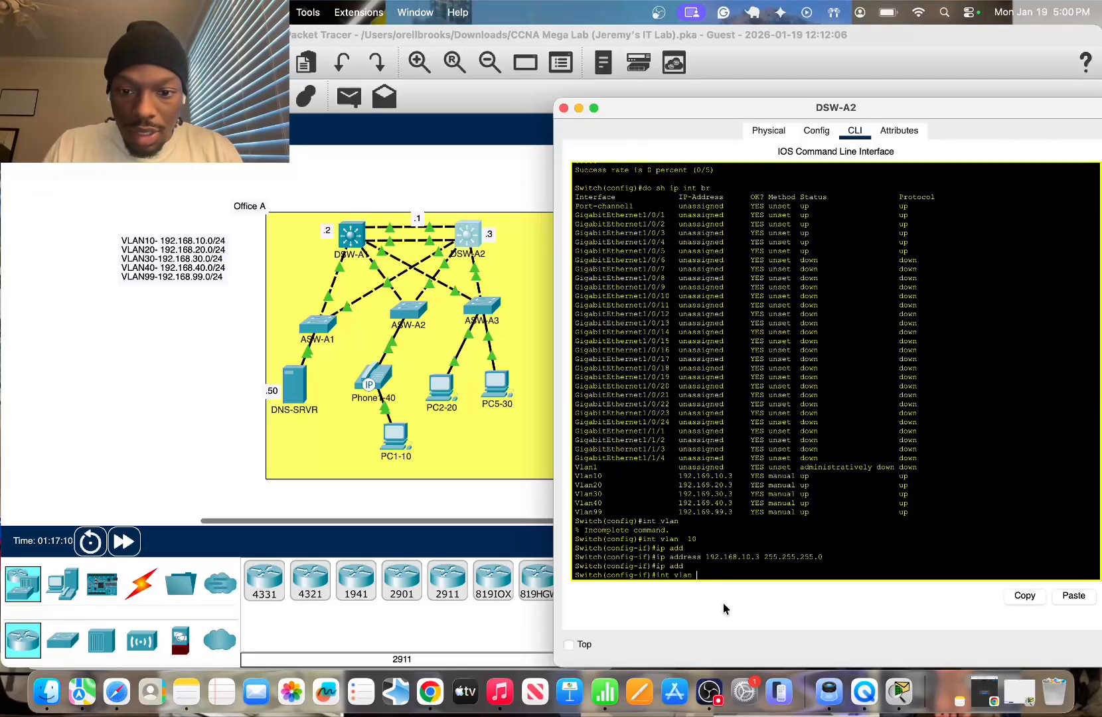
Set DSW-A2's VLAN 20 interface to IP address 192.168.20.3 with subnet mask 255.255.255.0
key(Return)
text(ip a)
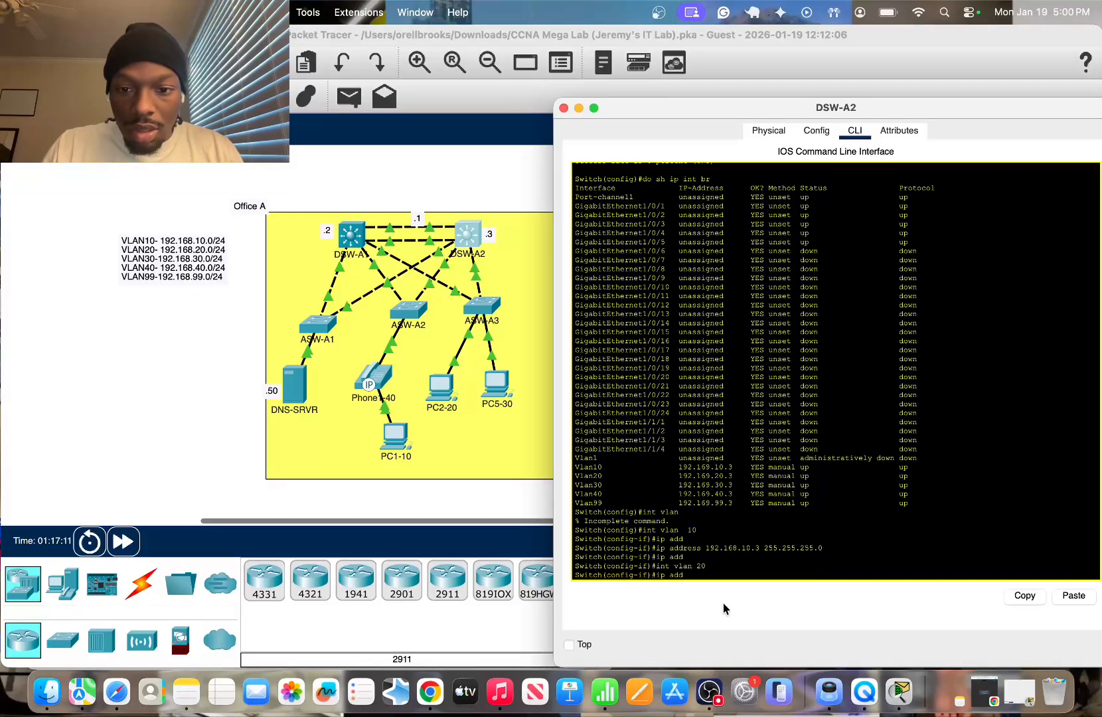
text(dd)
key(Tab)
text(192)
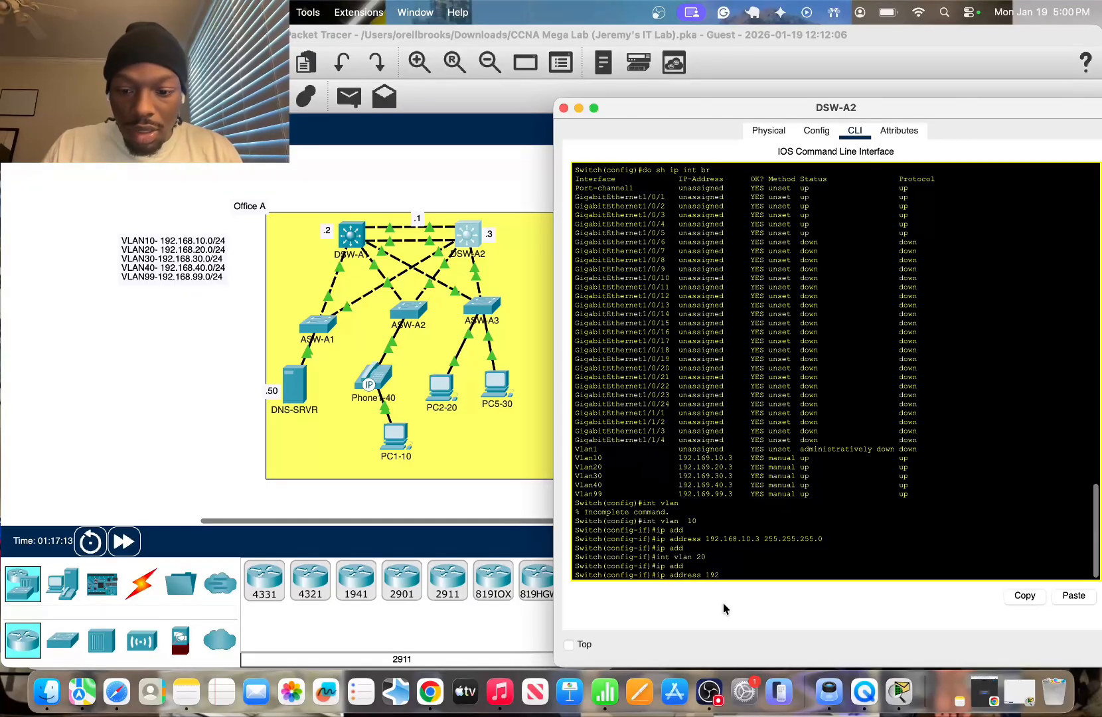
text(.168.20.3 255.)
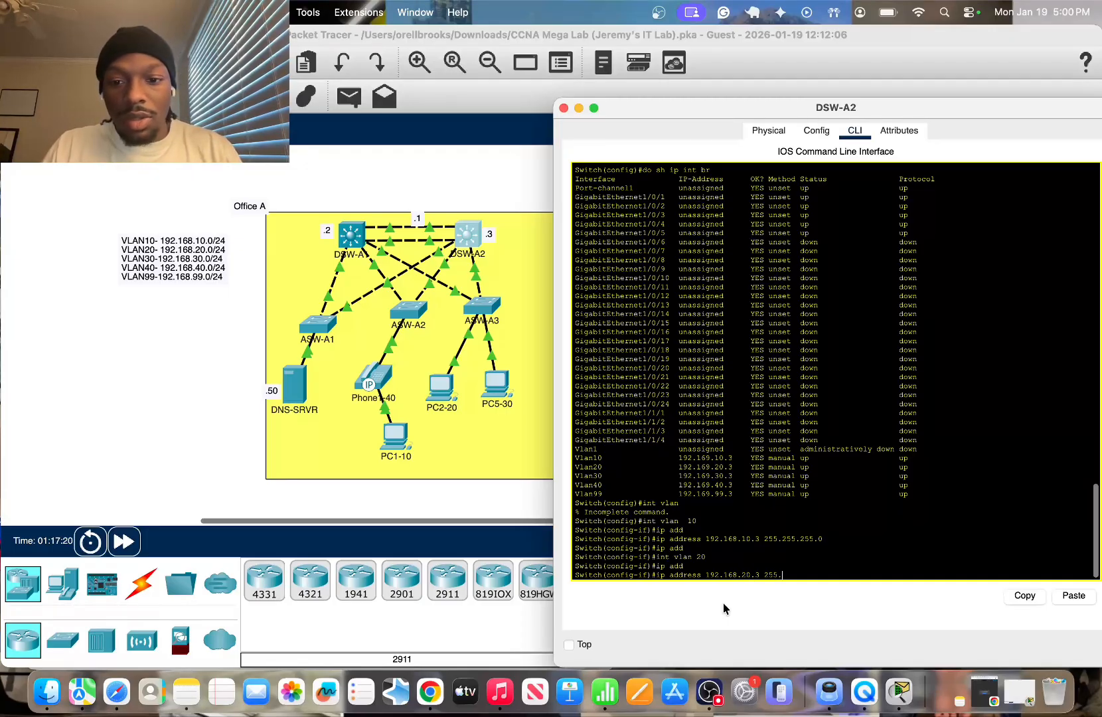
key(BackSpace)
key(BackSpace)
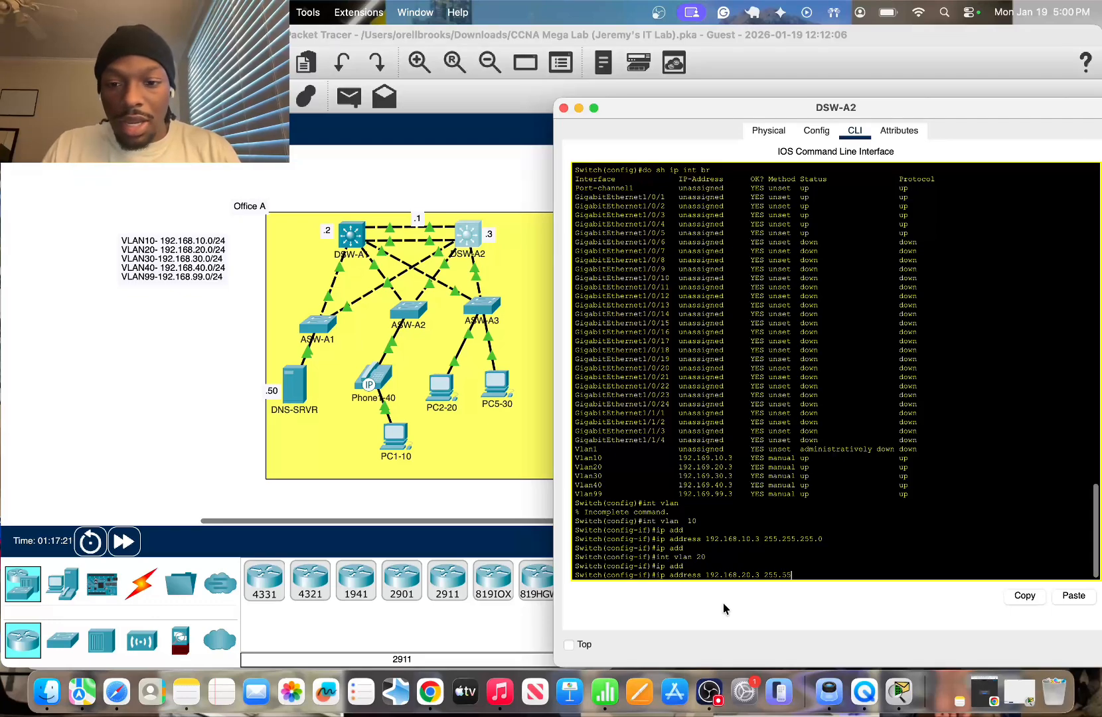
key(BackSpace)
key(BackSpace)
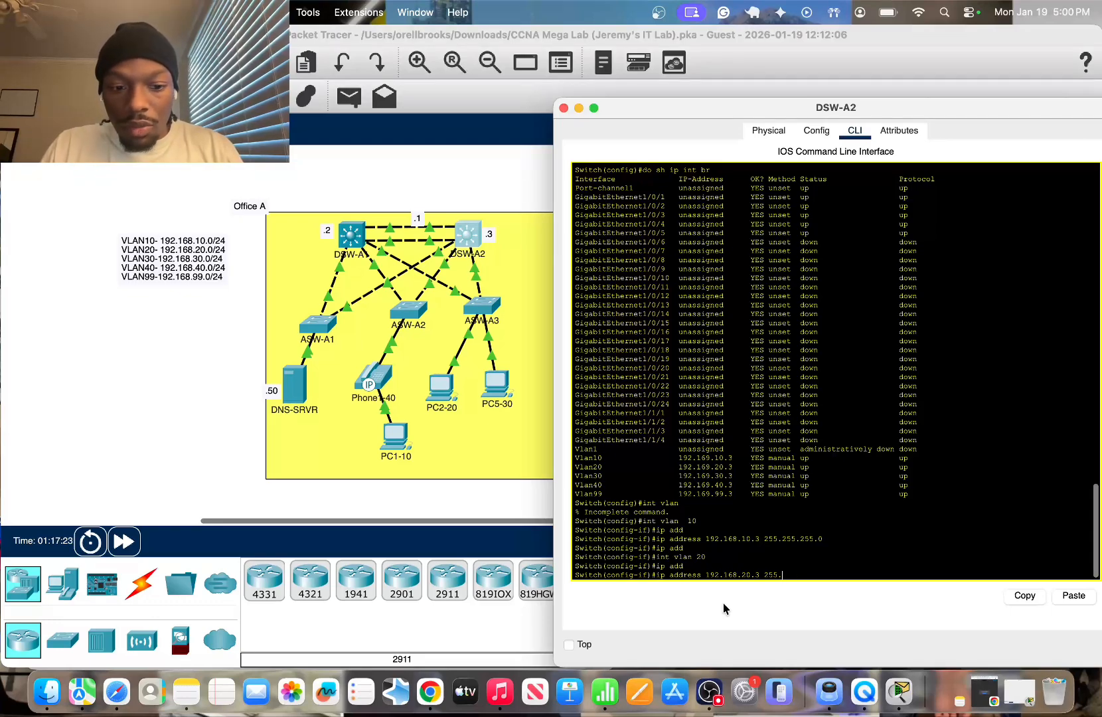
text(55.255.0)
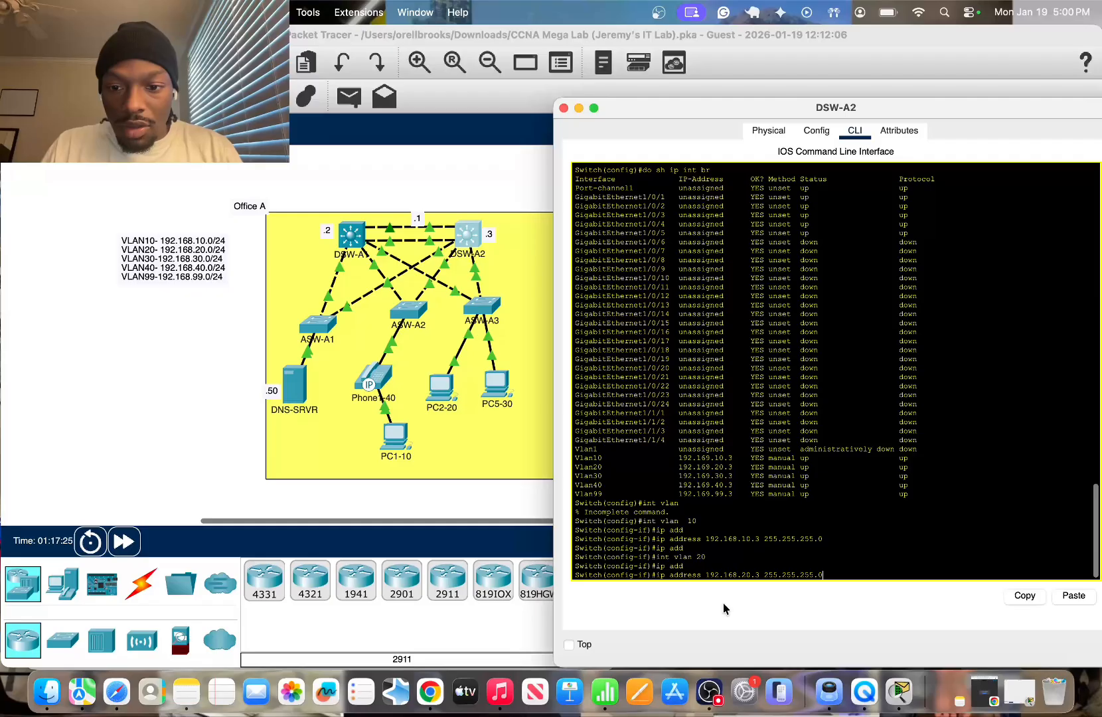
key(Return)
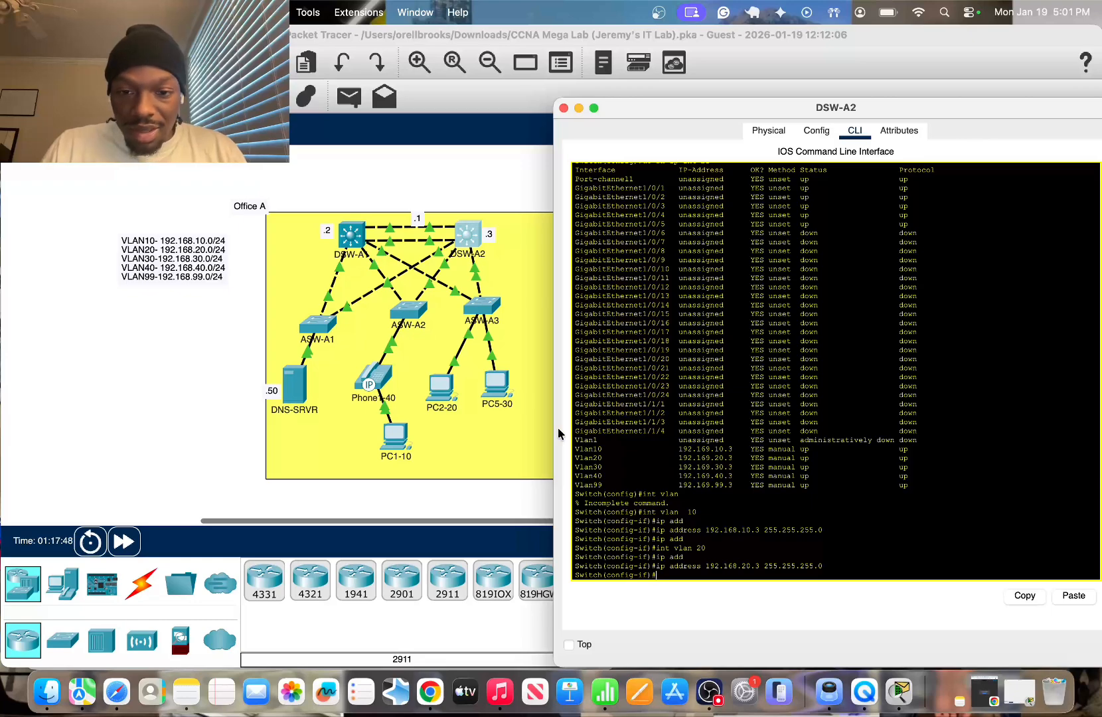
Set DSW-A2's VLAN 30 interface to IP address 192.168.30.3 with subnet mask 255.255.255.0
text(l)
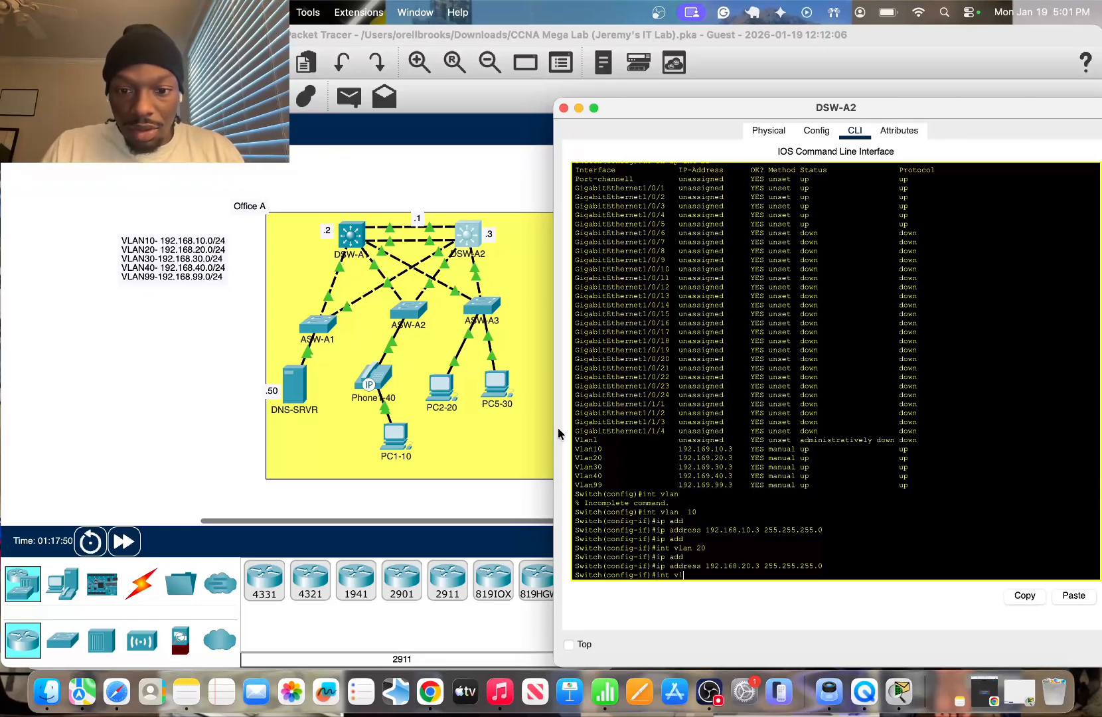
text(an 30)
key(Return)
text(ip)
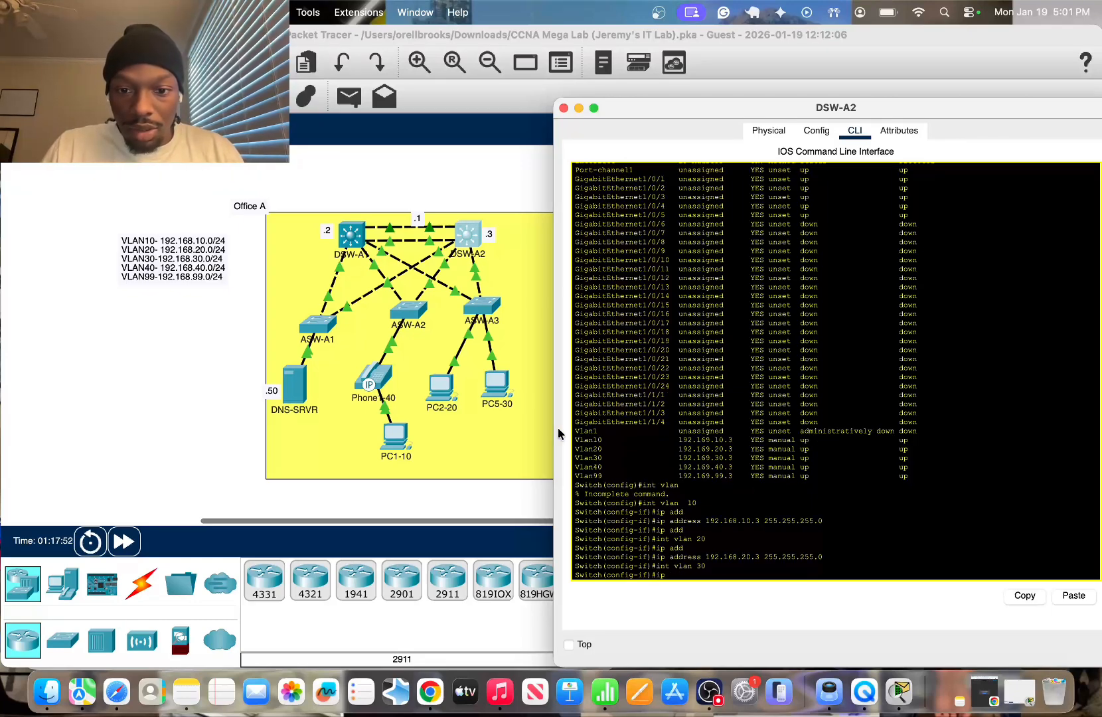
text( add)
key(Tab)
text(19)
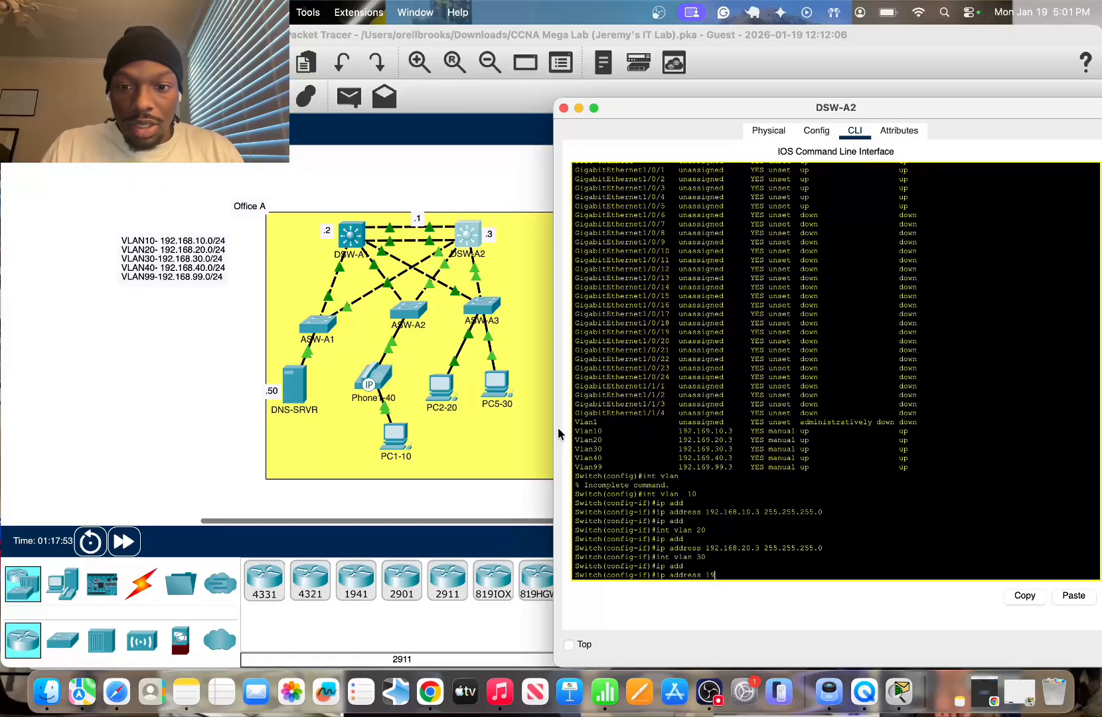
text(2.16)
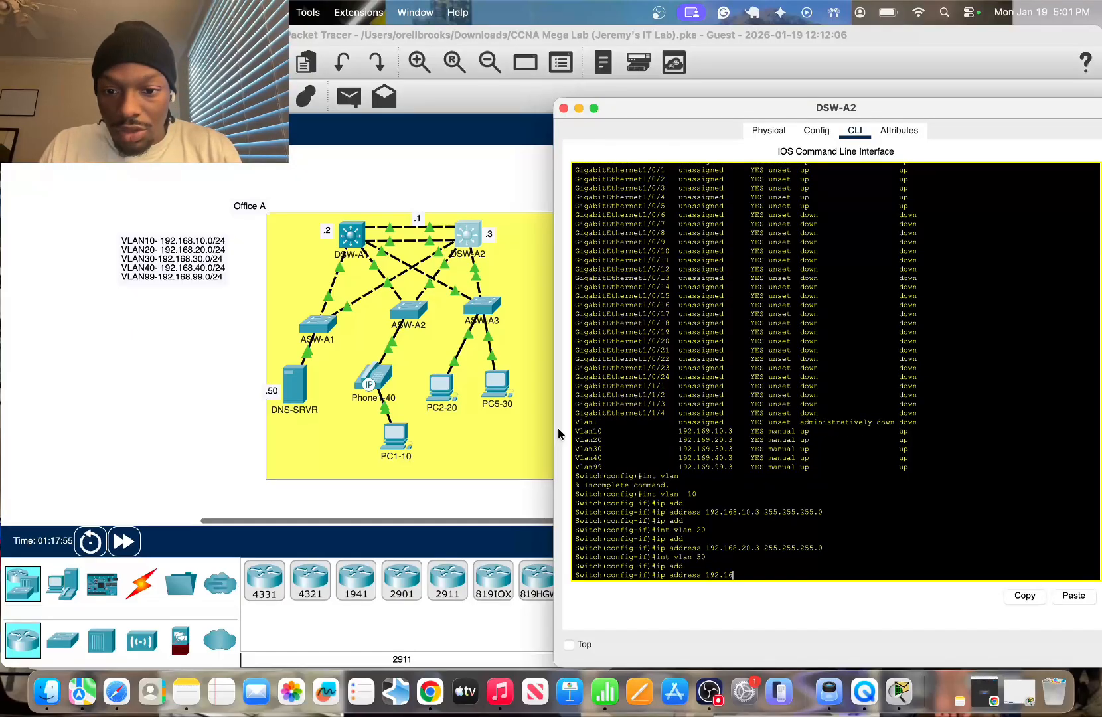
text(8.30.)
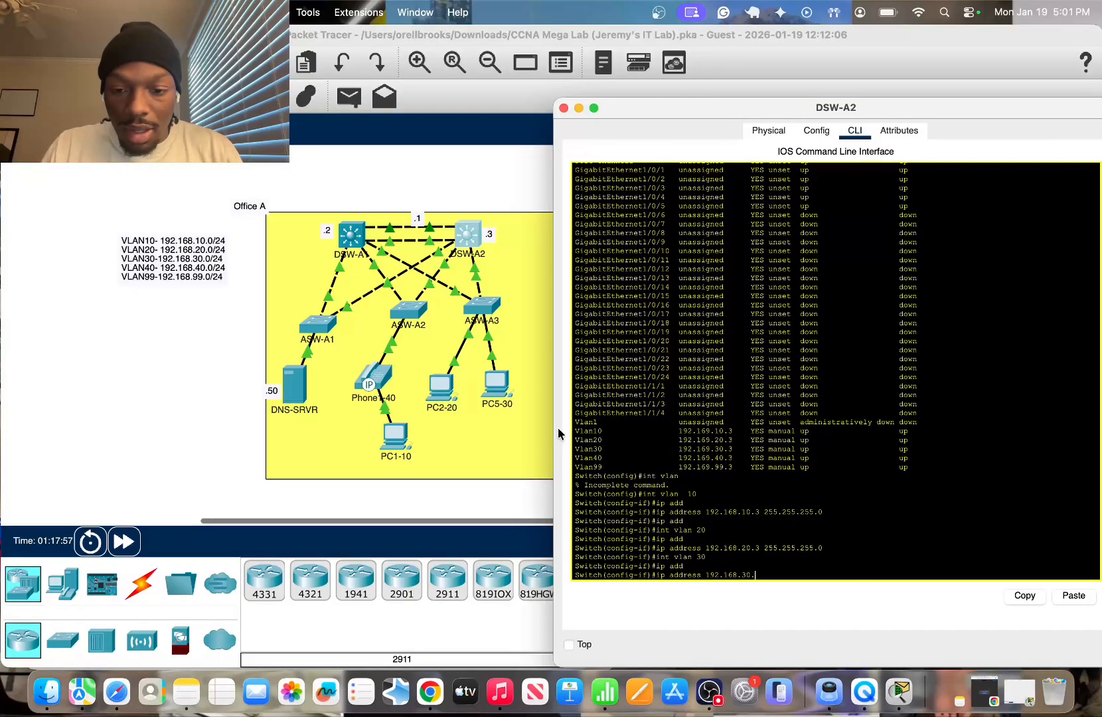
text(3 255.255.)
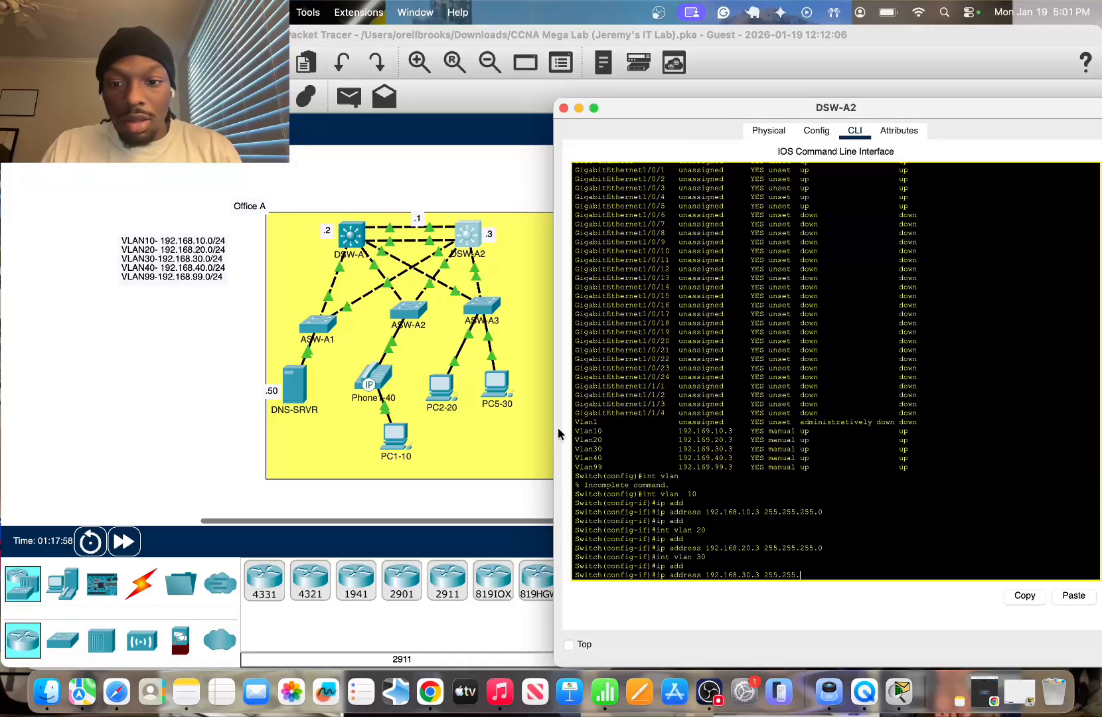
text(255.25)
text(0)
key(Return)
key(Return)
key(Return)
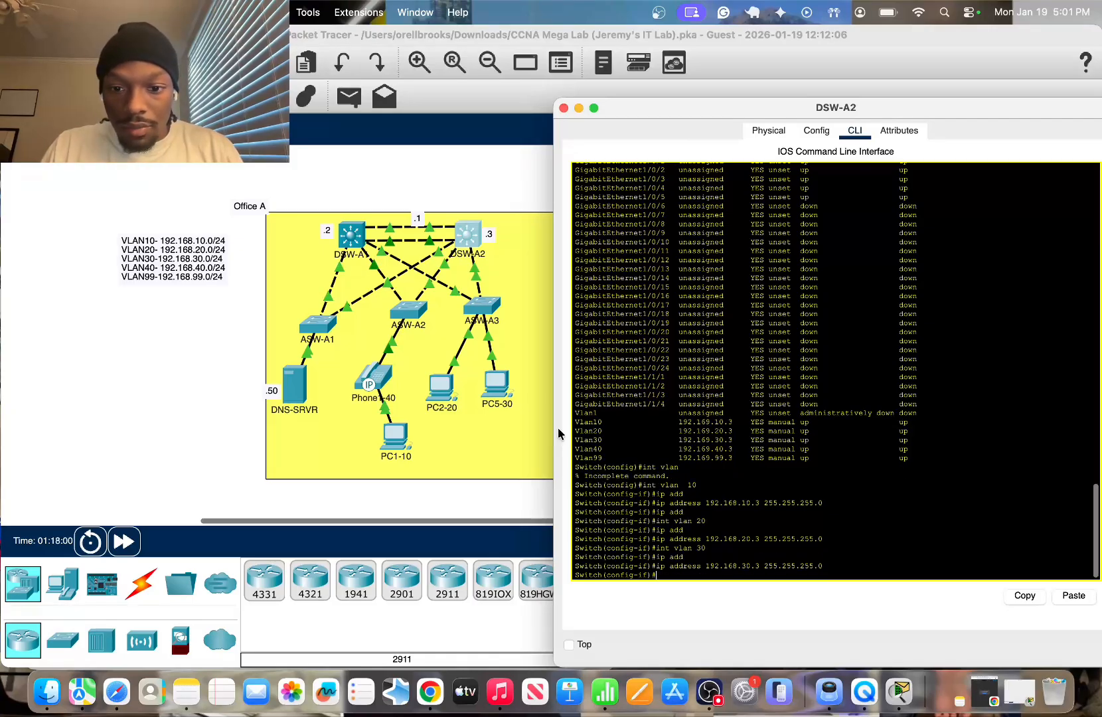
Set DSW-A2's VLAN 40 interface to IP address 192.168.40.3 with subnet mask 255.255.255.0
text(int vlan )
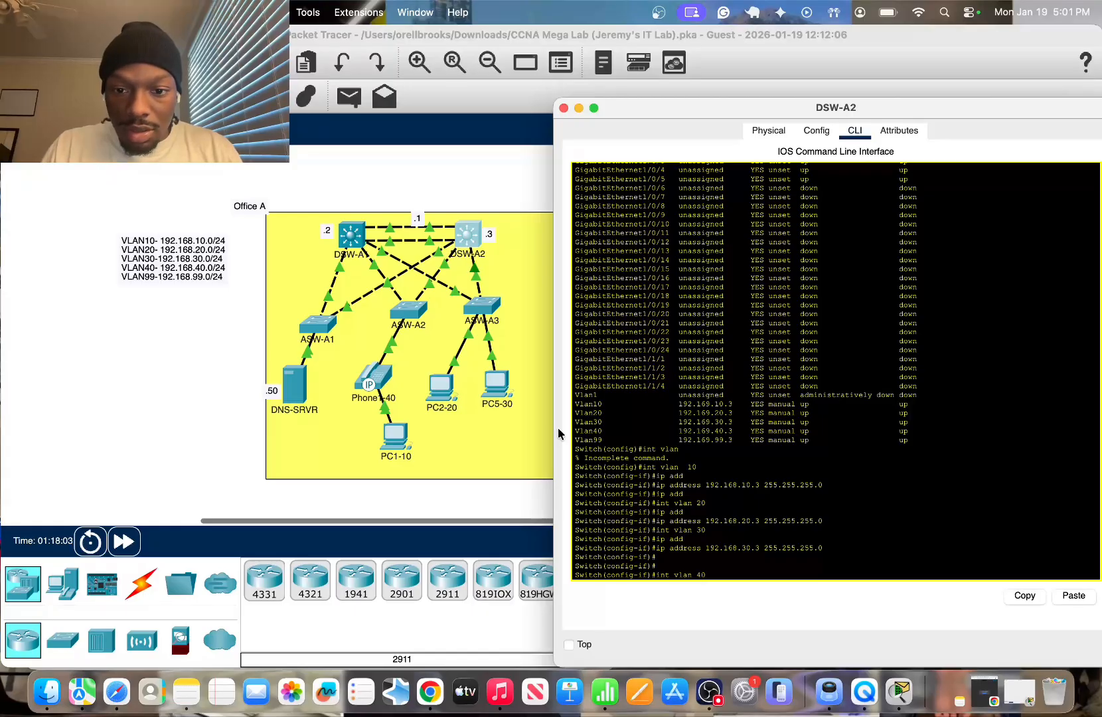
text(40)
key(Return)
text(ip a)
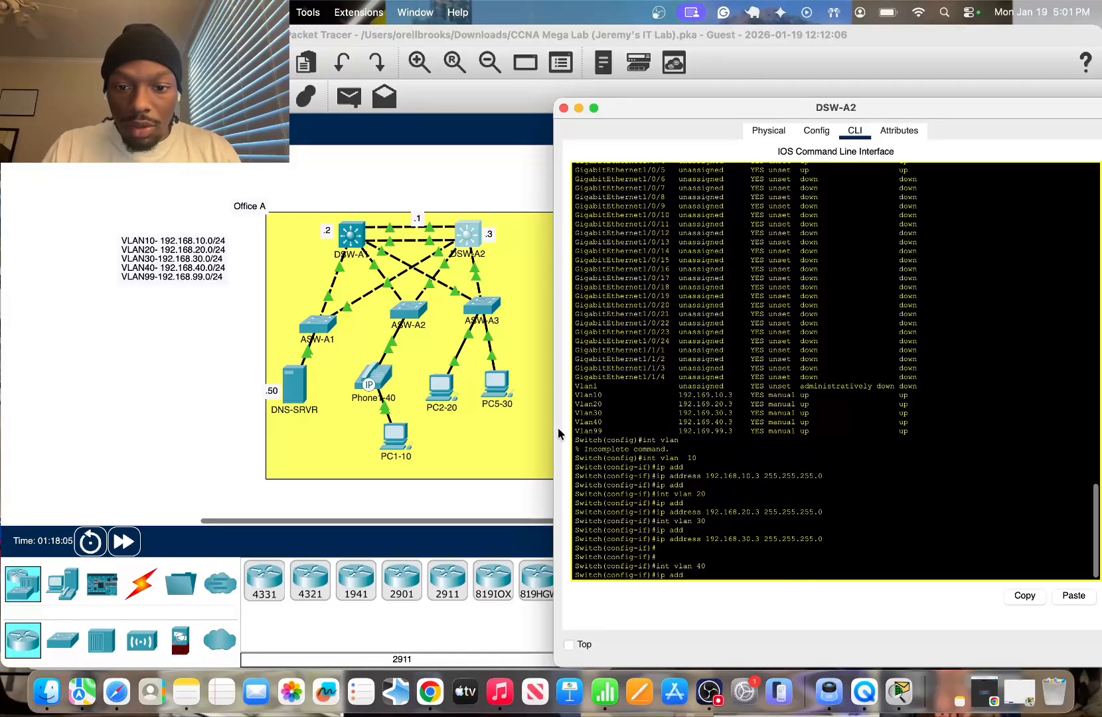
text(dd)
key(Tab)
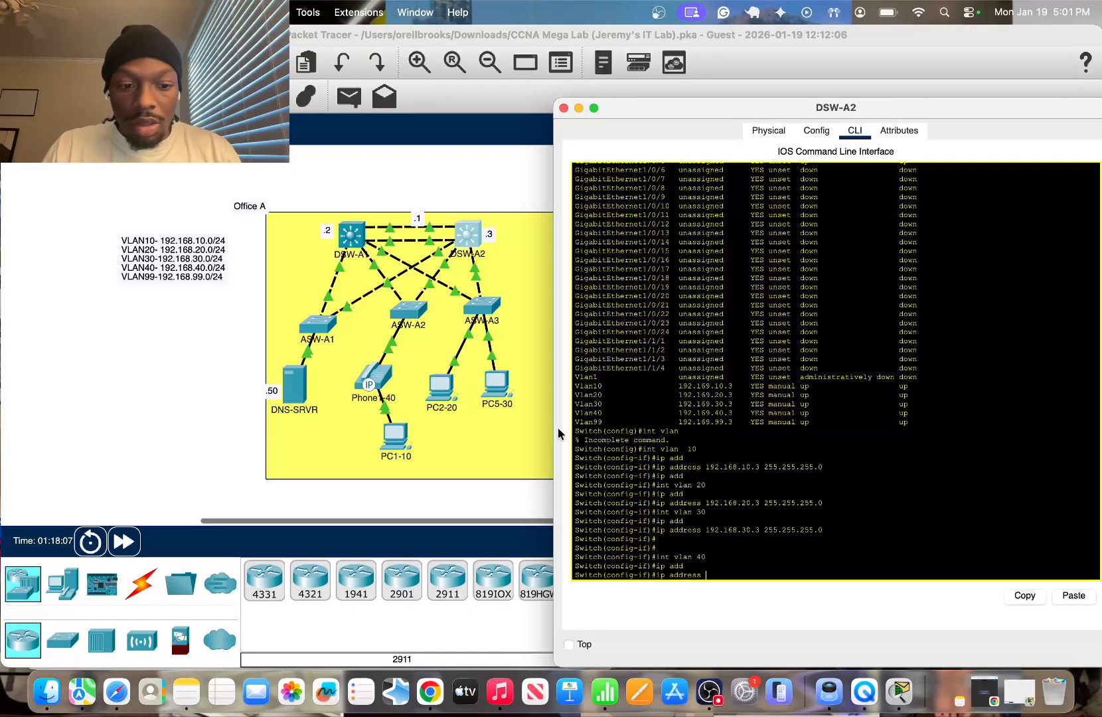
text(192.16)
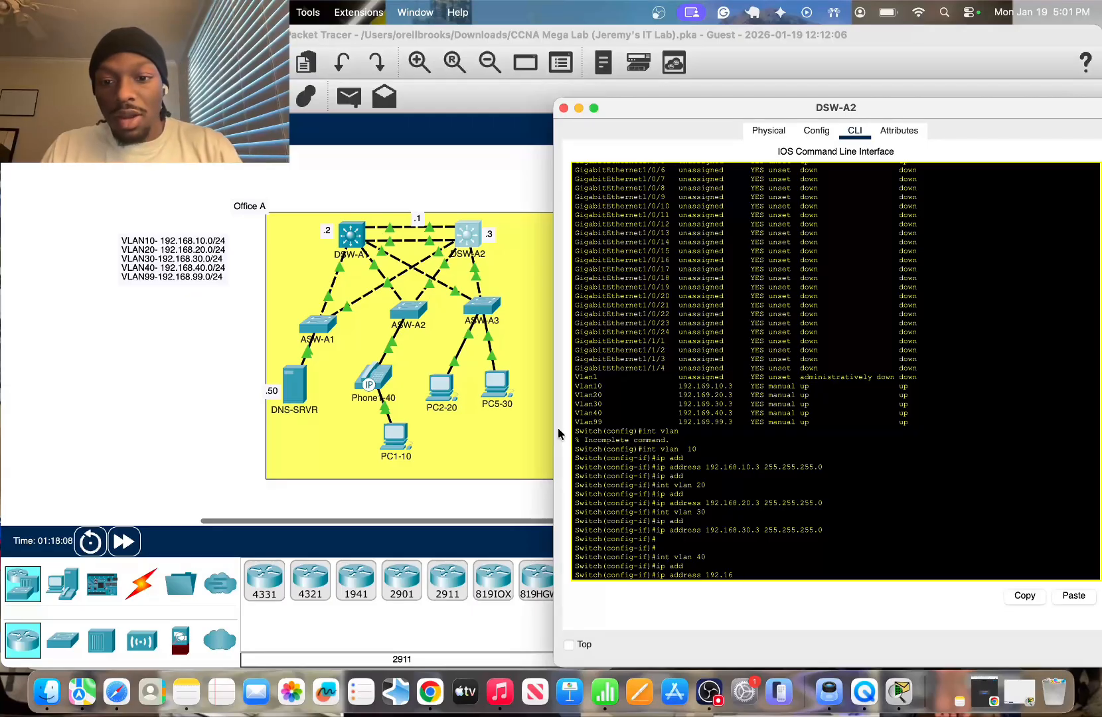
text(8.40.3 )
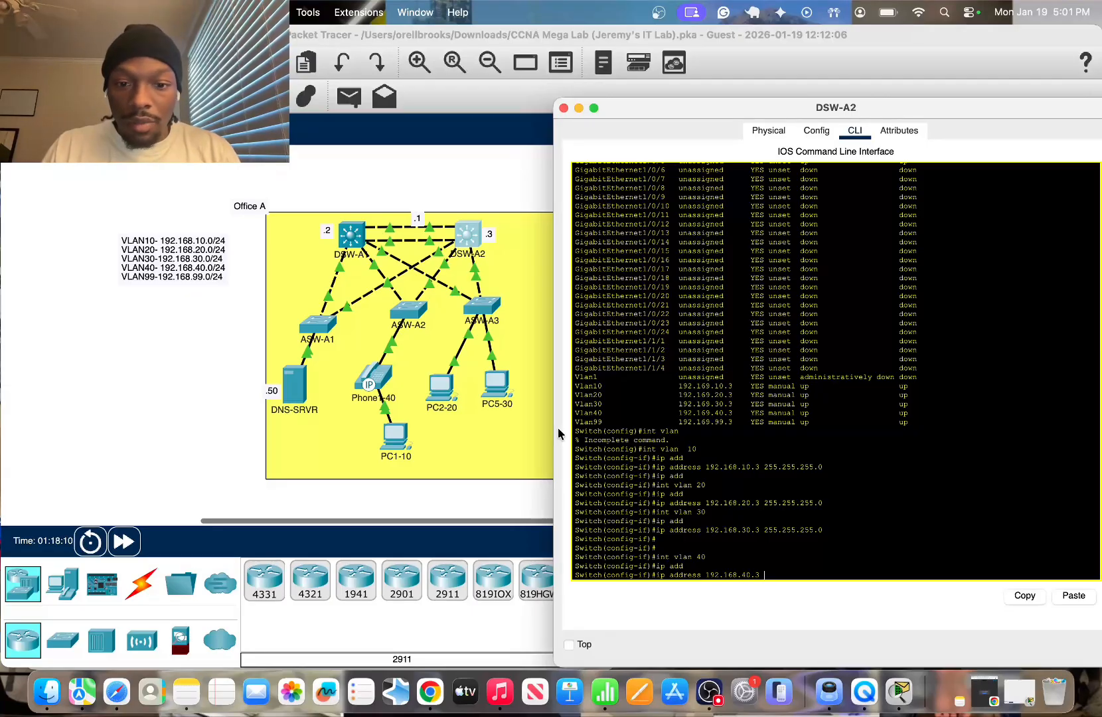
text(255.255)
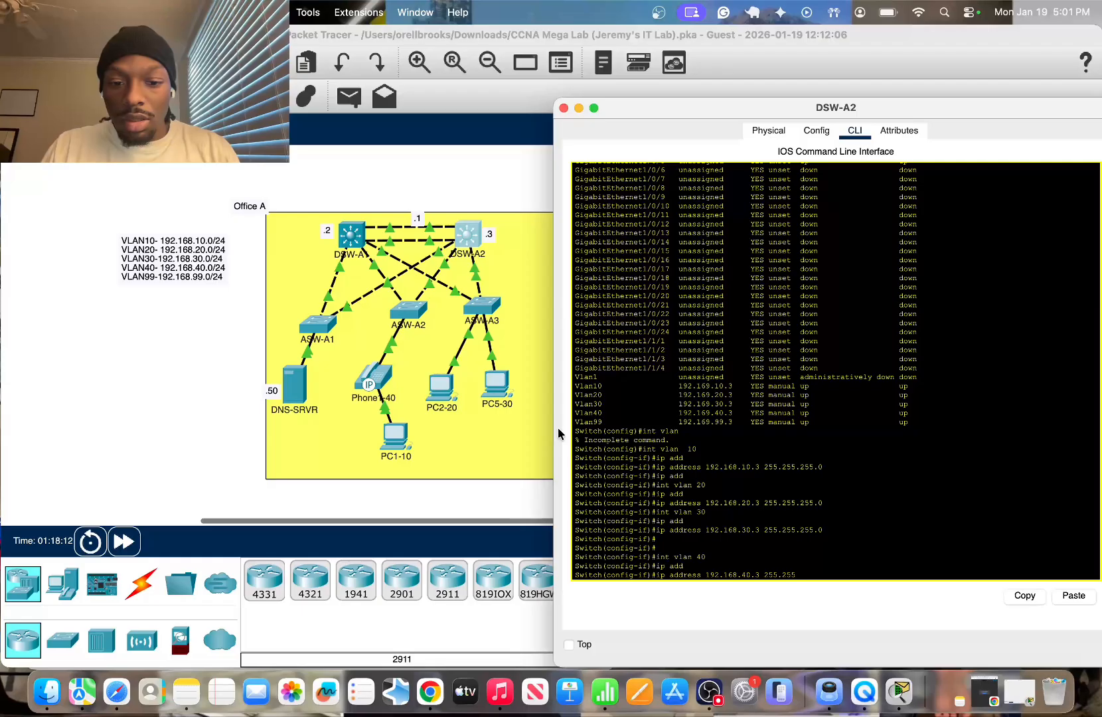
text(.255.0)
key(Return)
key(Return)
key(Return)
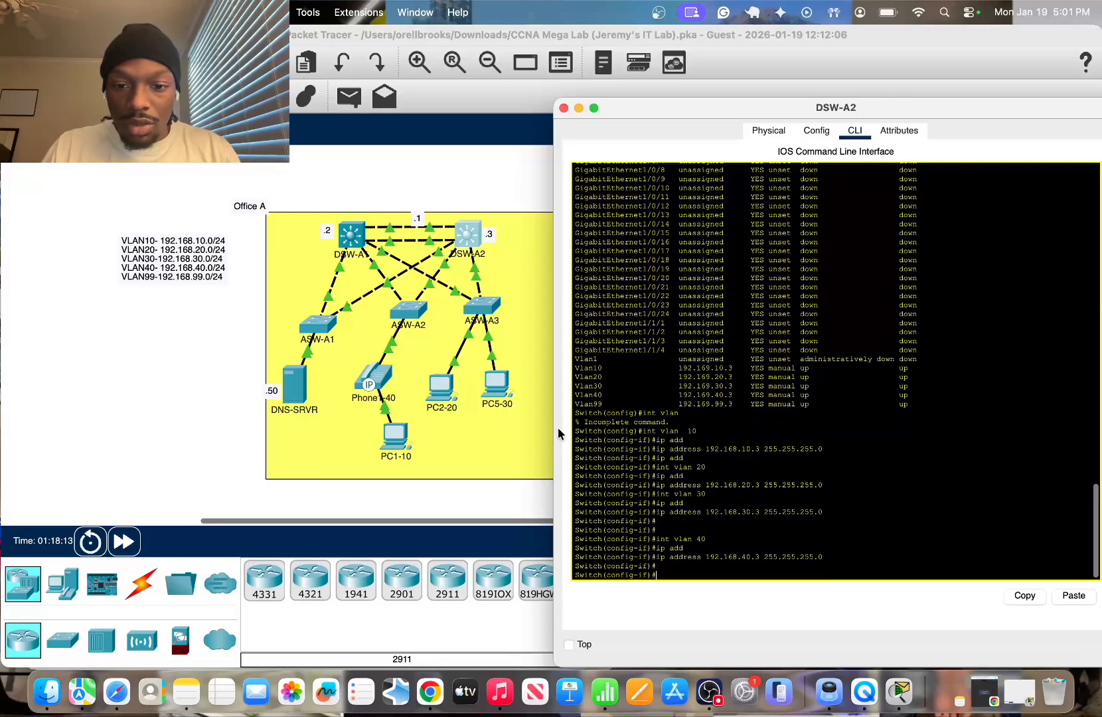
Enter IP address 192.168.99.3 for DSW-A2's VLAN 99 interface
text(int vlan 99)
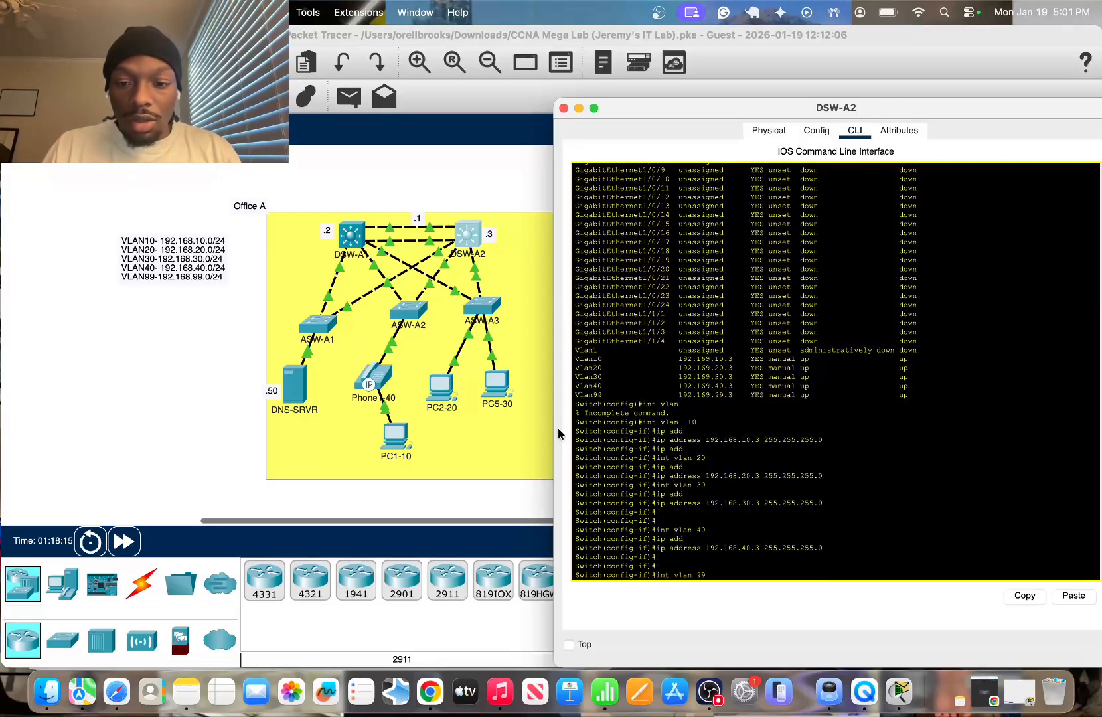
key(Return)
text(ip add)
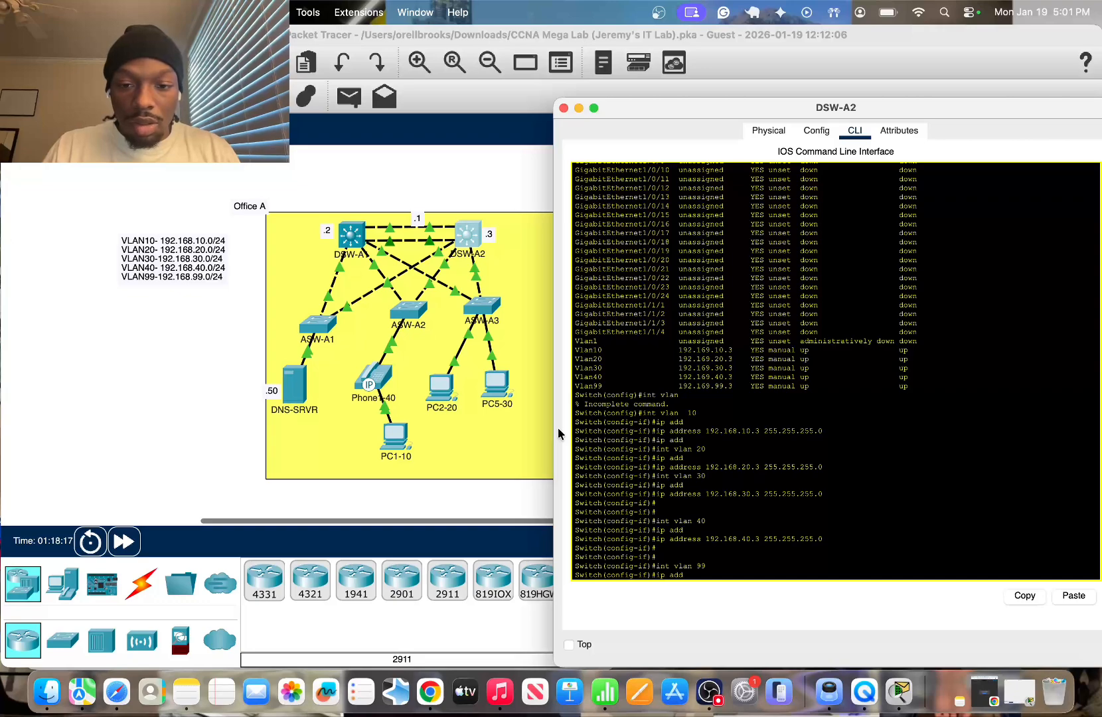
key(Tab)
text(192.16)
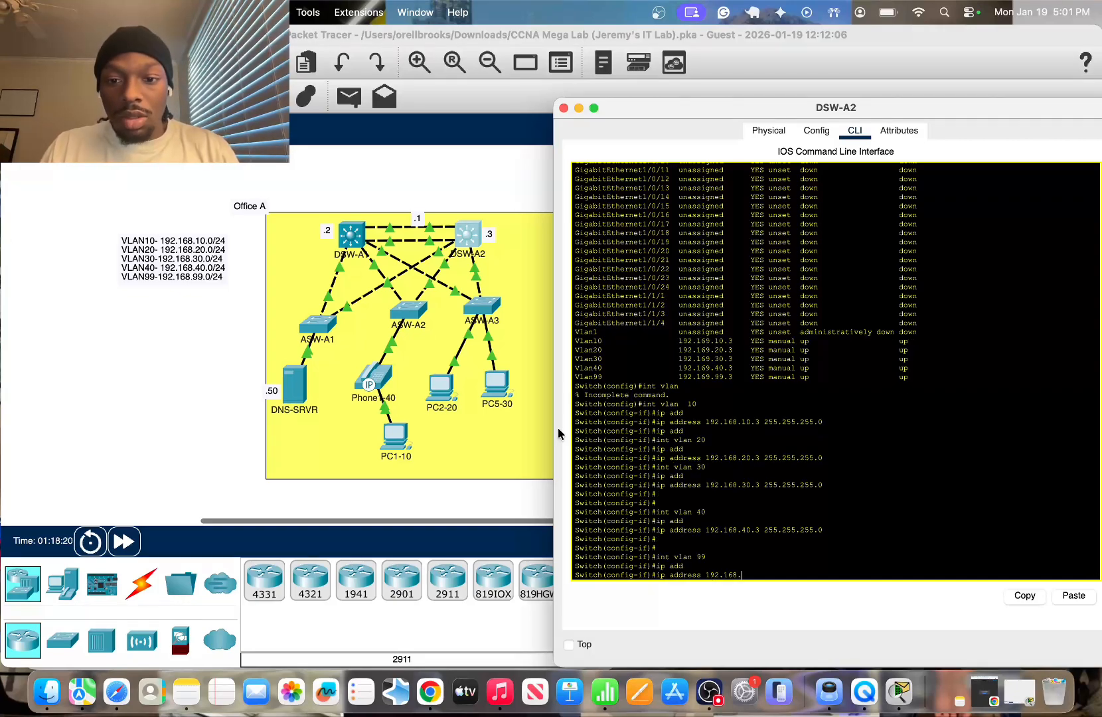
text(8.99)
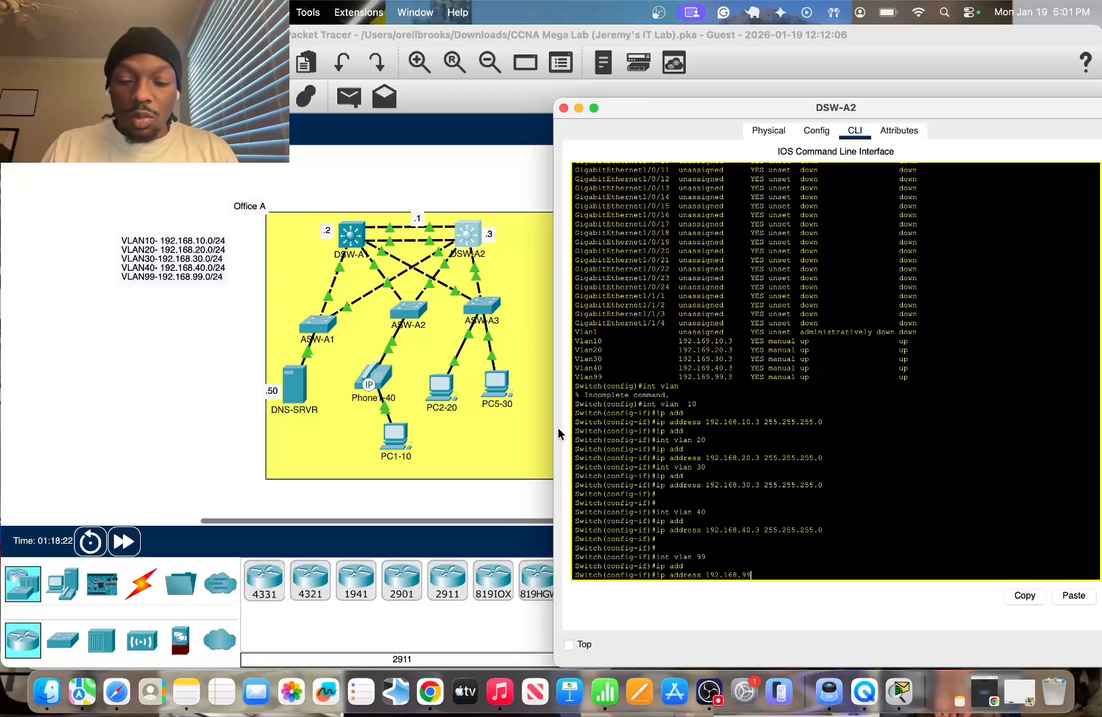
text(.3)
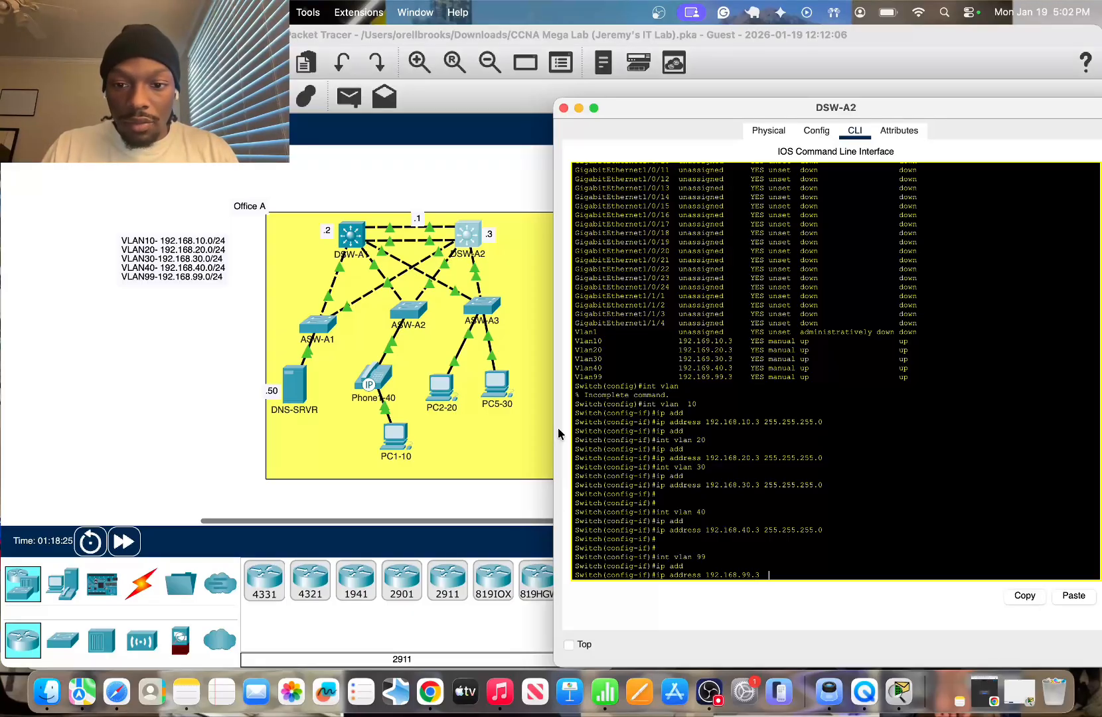
Assign 192.168.99.3 255.255.255.0 to the VLAN 99 interface on DSW-A2 and review the switch's IP interface brief
text( 255.255.255.0)
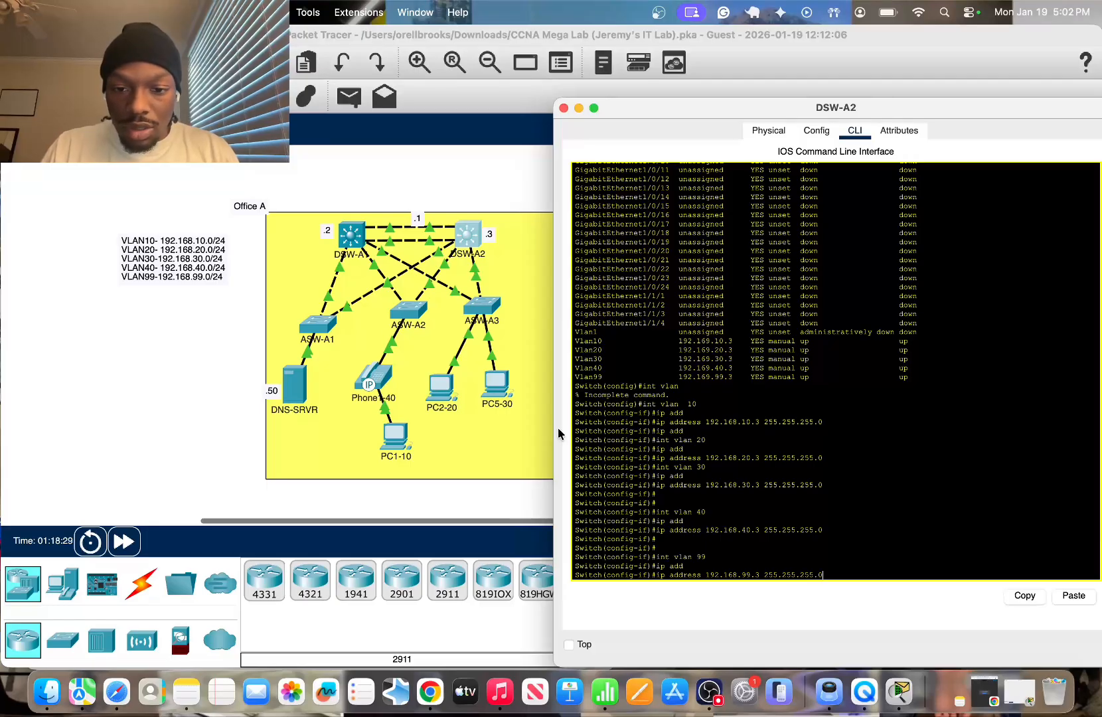
key(Return)
text(do sh i)
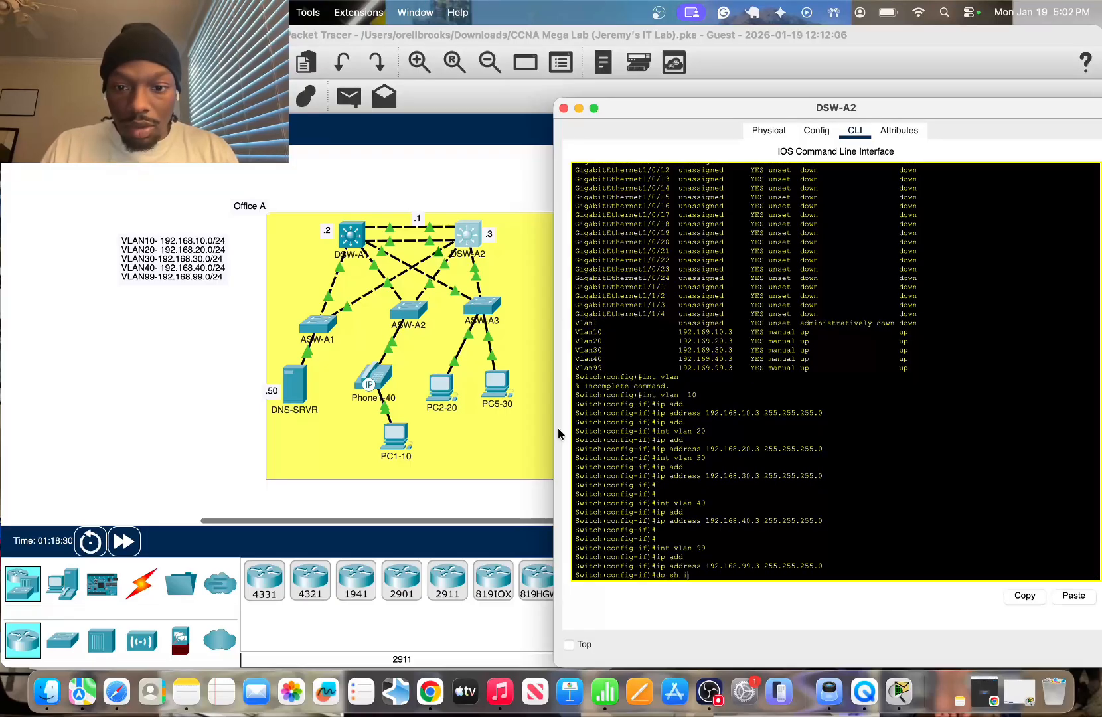
text(p int b)
key(Return)
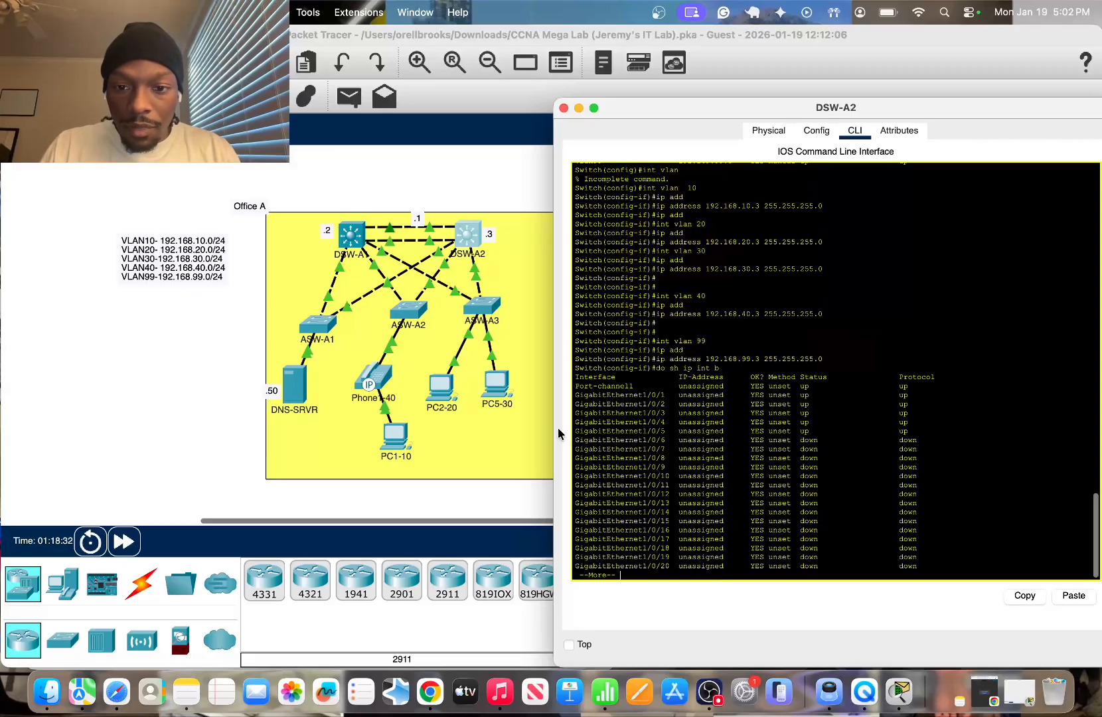
key(space)
drag(697, 529, 702, 548)
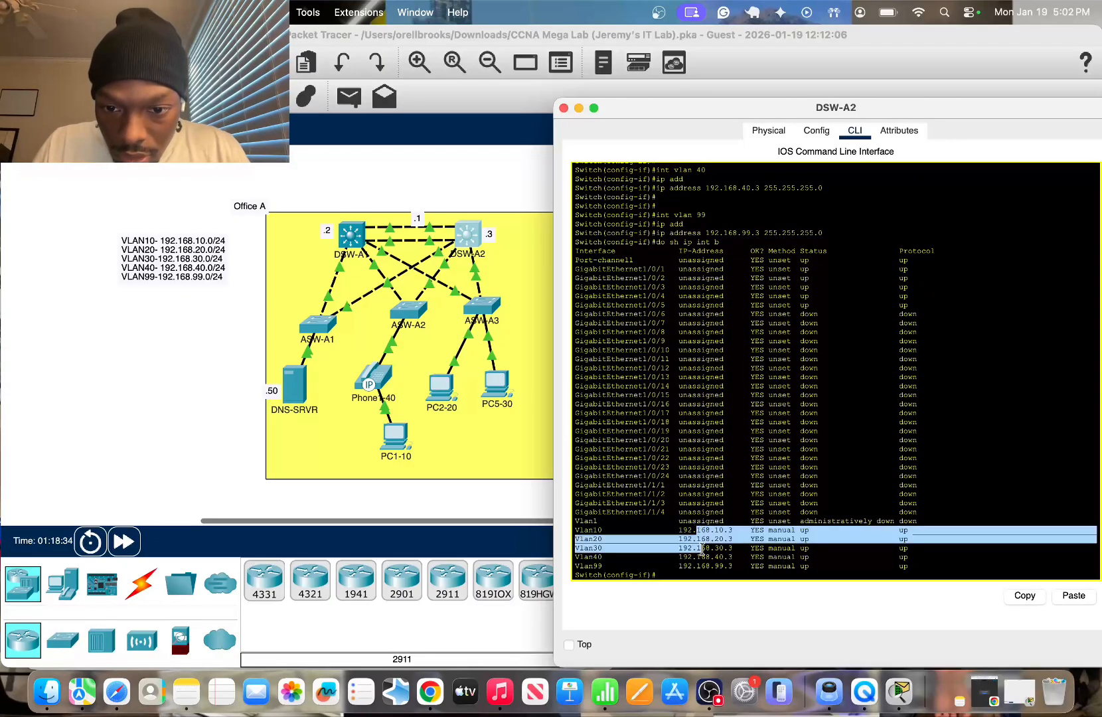
click(563, 108)
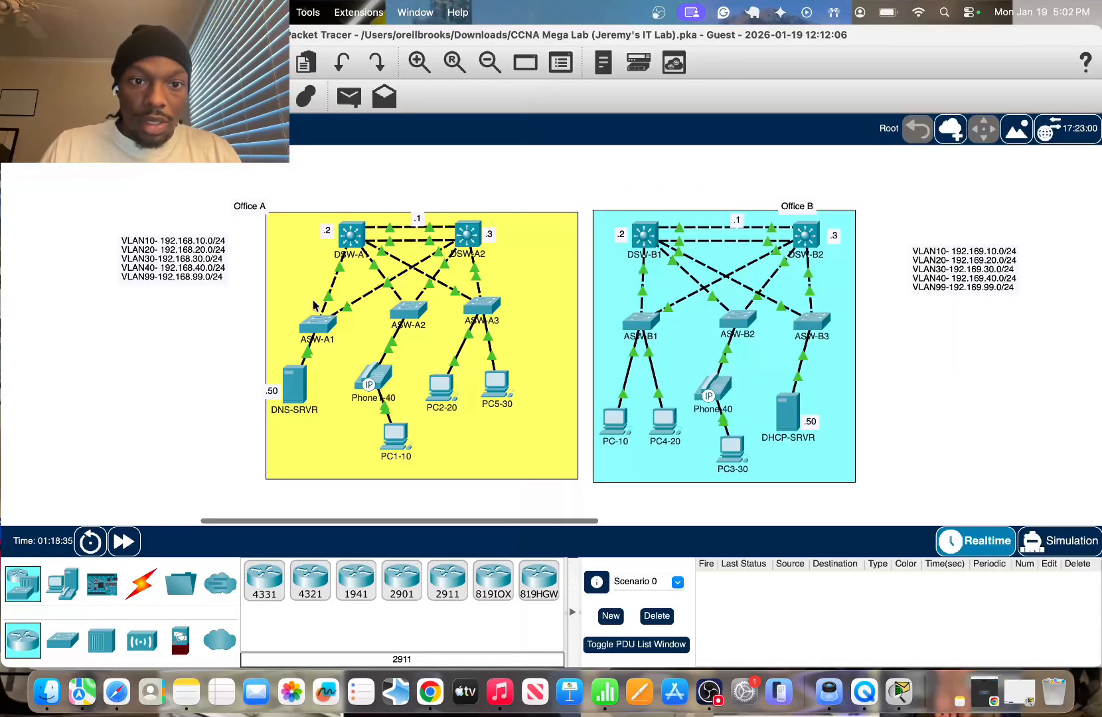
Repeat the ping to 192.169.30.3 from the DSW-A1 command line
click(352, 230)
key(Up)
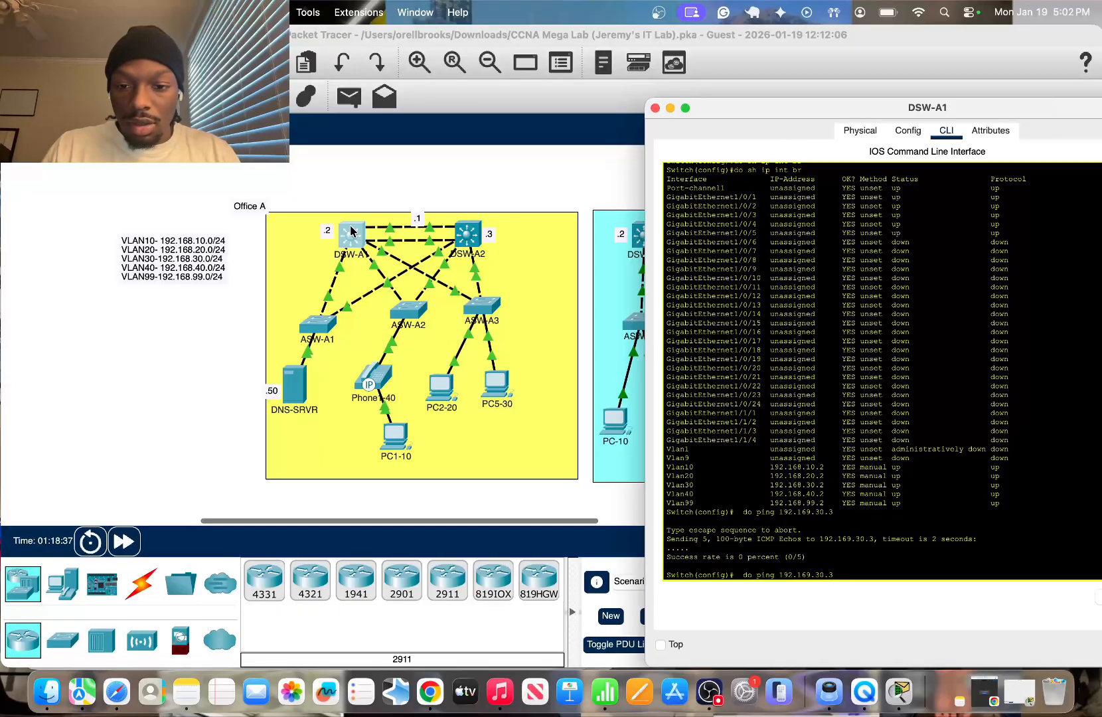
key(Return)
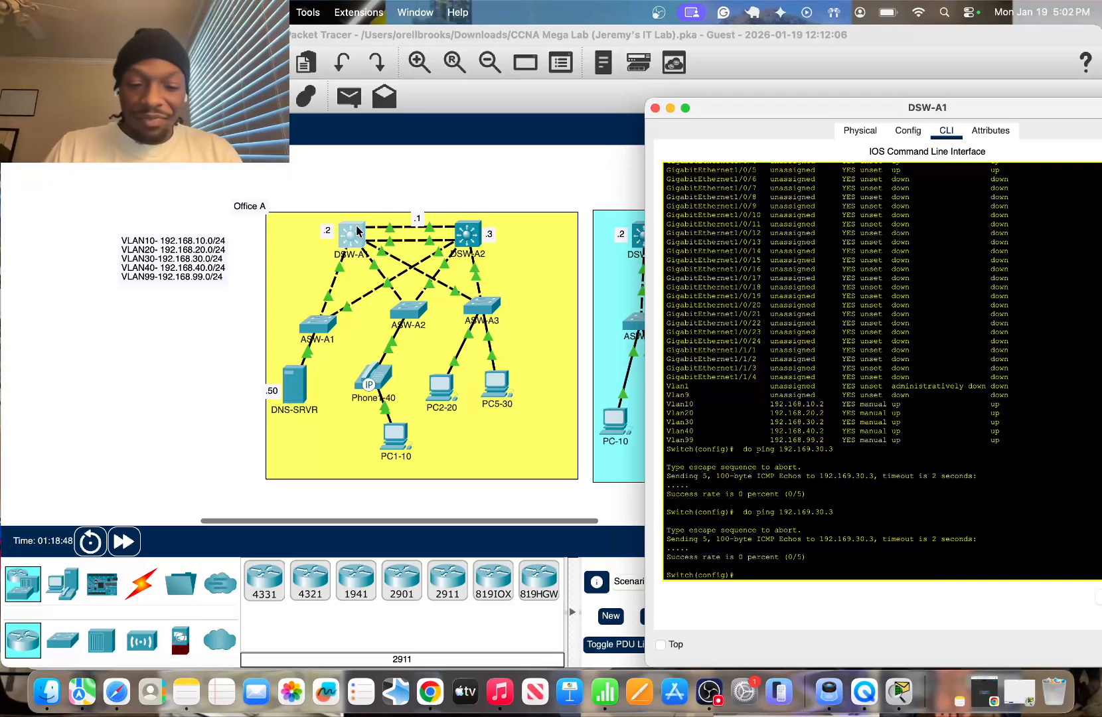
Ping DSW-A2's VLAN 30 address 192.168.30.3 twice from DSW-A1
text(19)
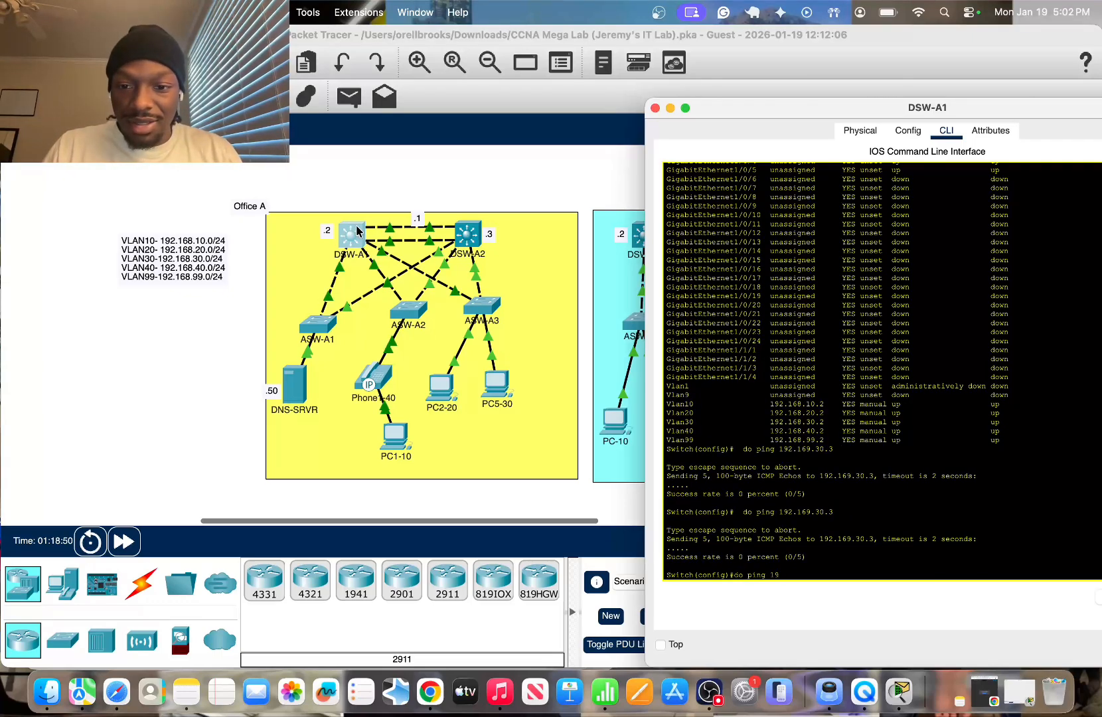
text(2.168.)
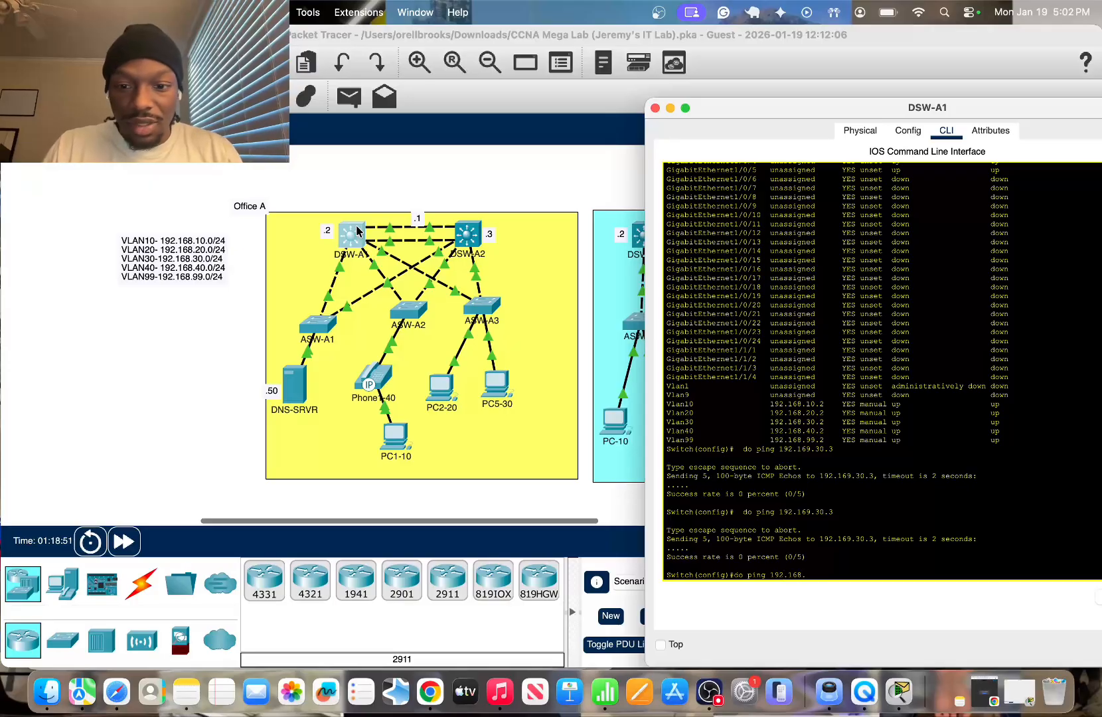
text(30.3)
key(Return)
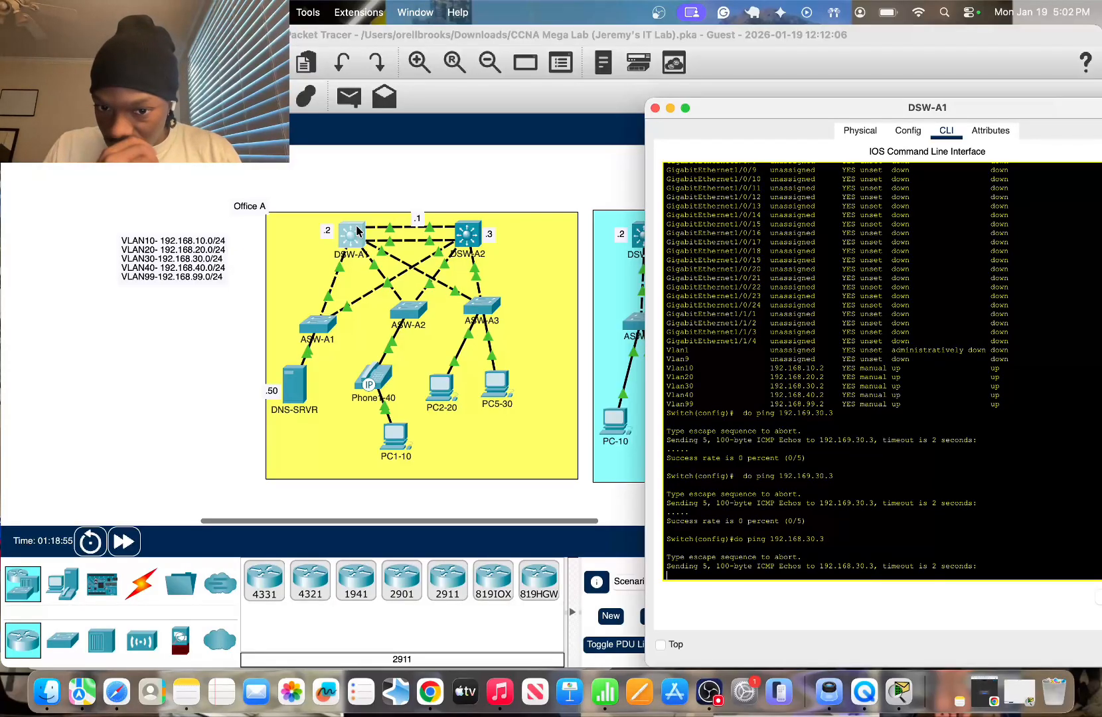
key(Up)
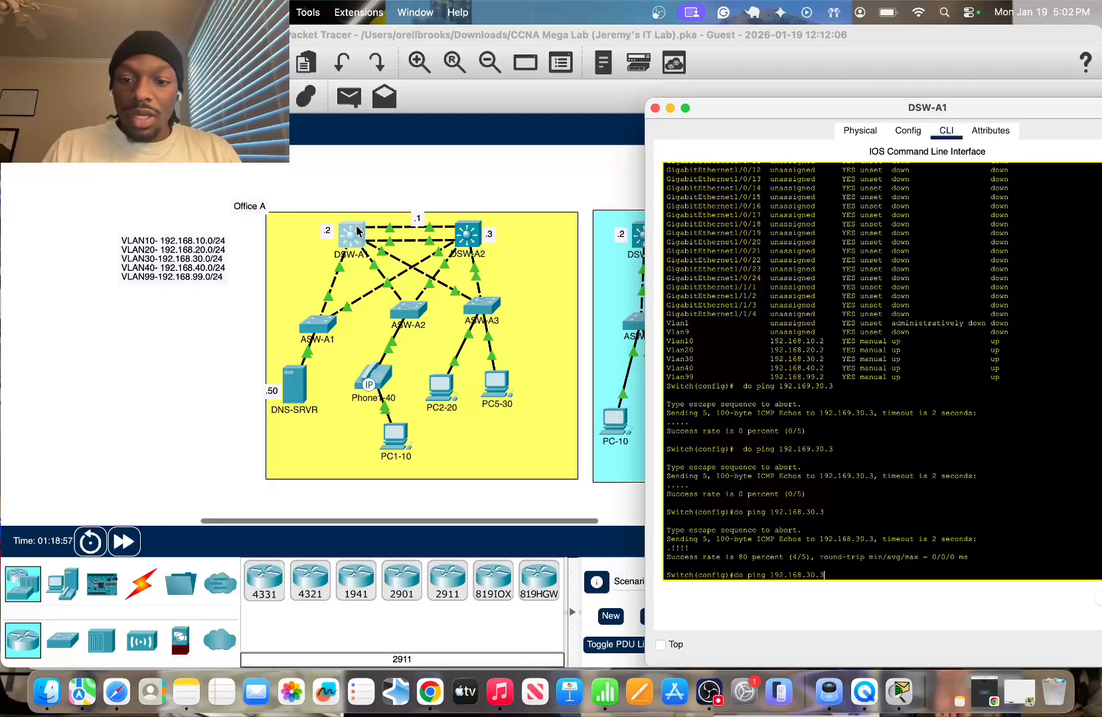
key(Return)
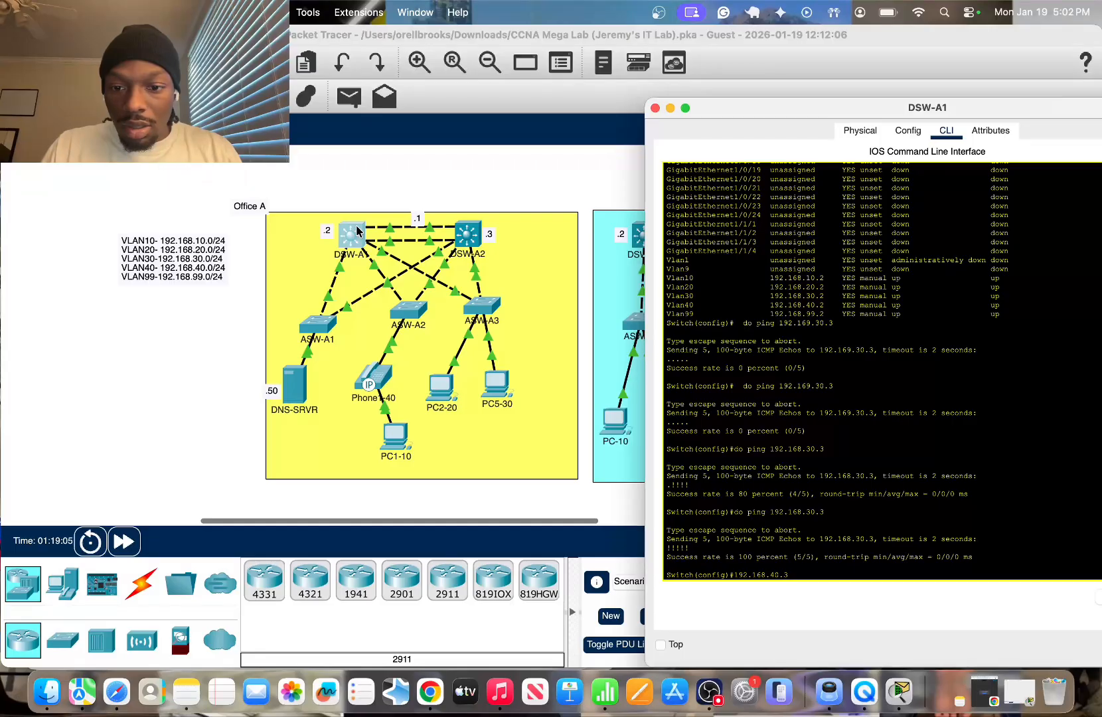
Ping DSW-A2's VLAN 40 address 192.168.40.3 twice from DSW-A1, then return to the topology
key(Return)
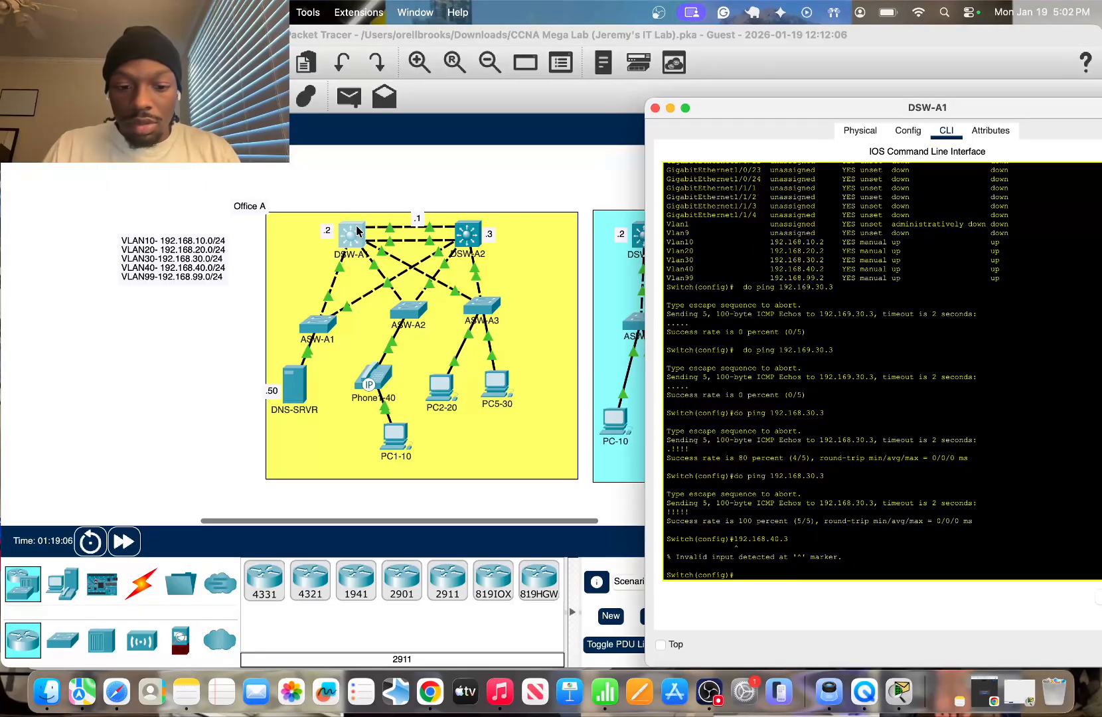
text(do ping)
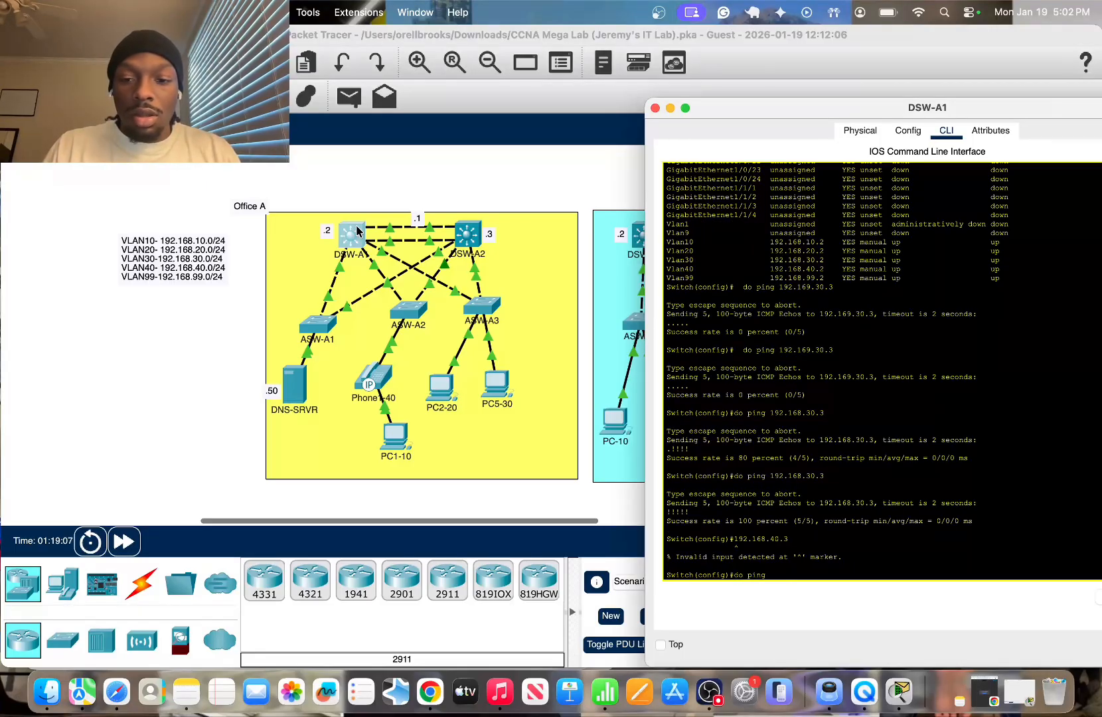
text( 192.1)
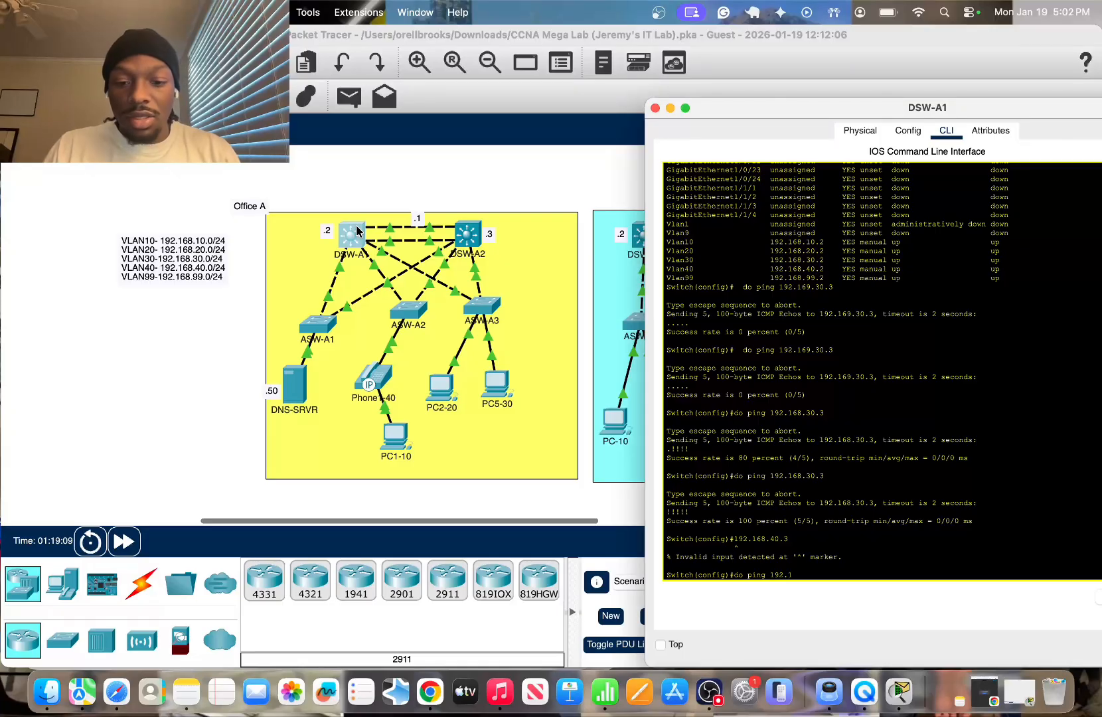
text(68.40.)
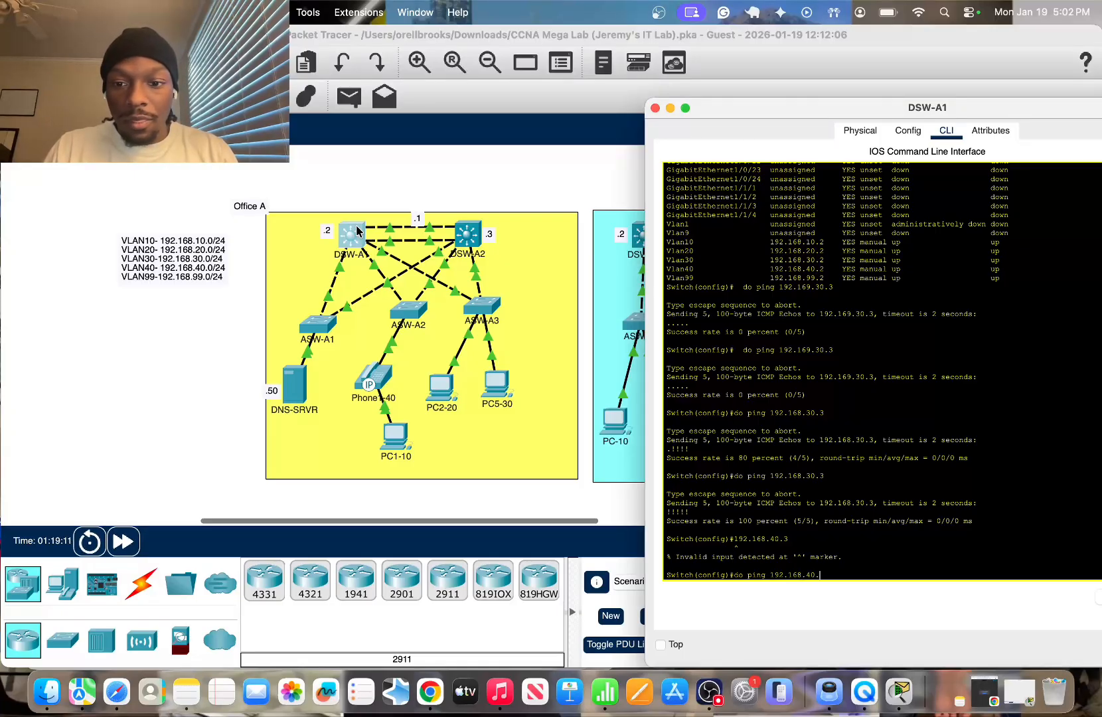
key(Return)
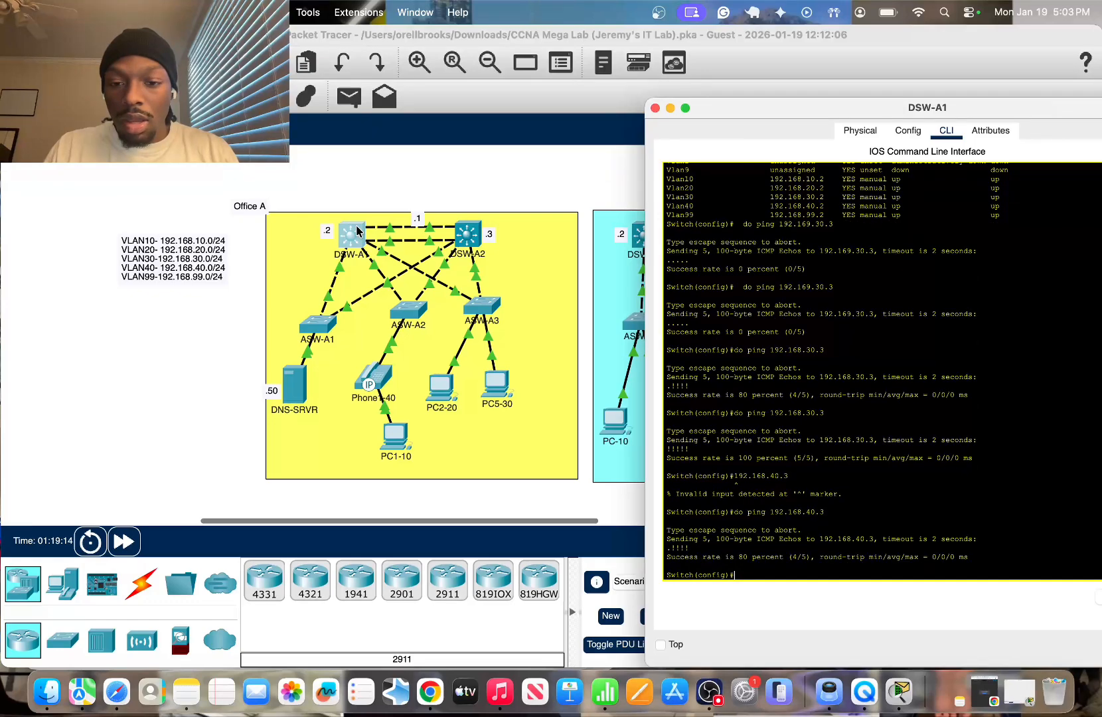
key(Up)
key(Return)
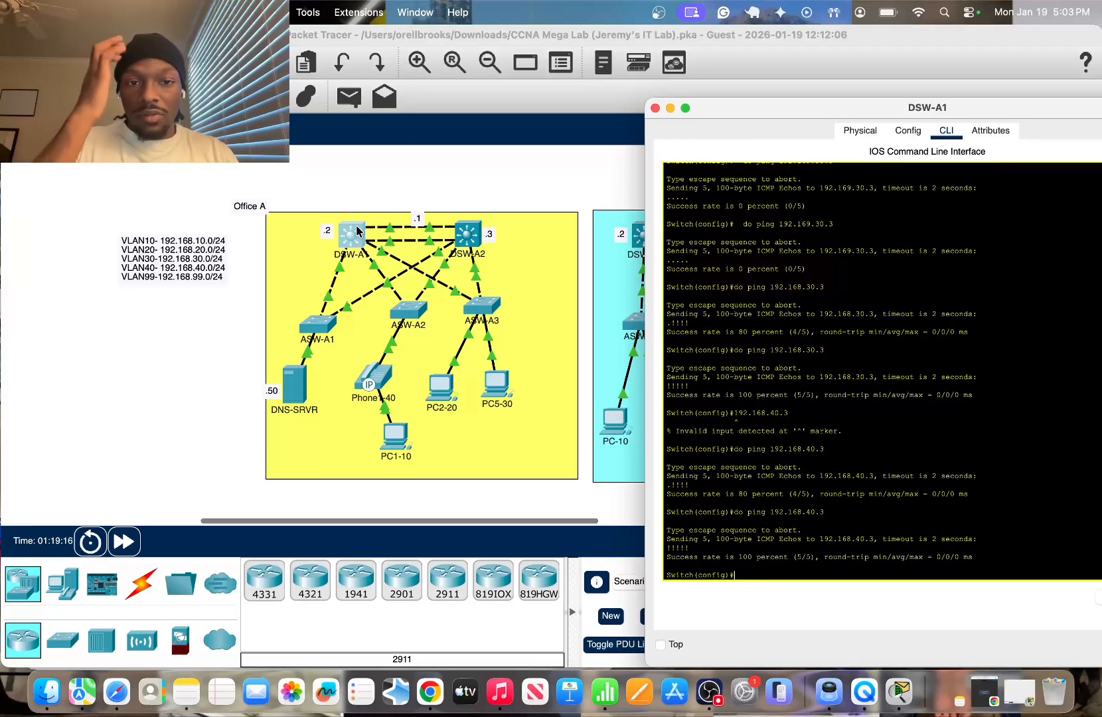
click(379, 186)
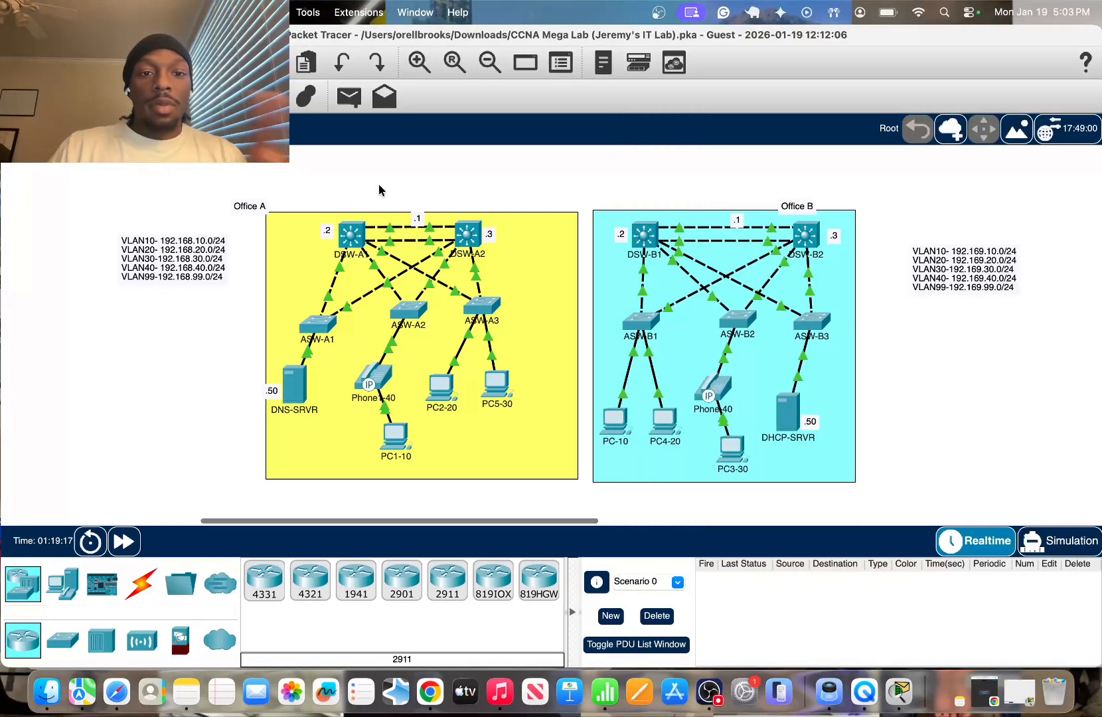
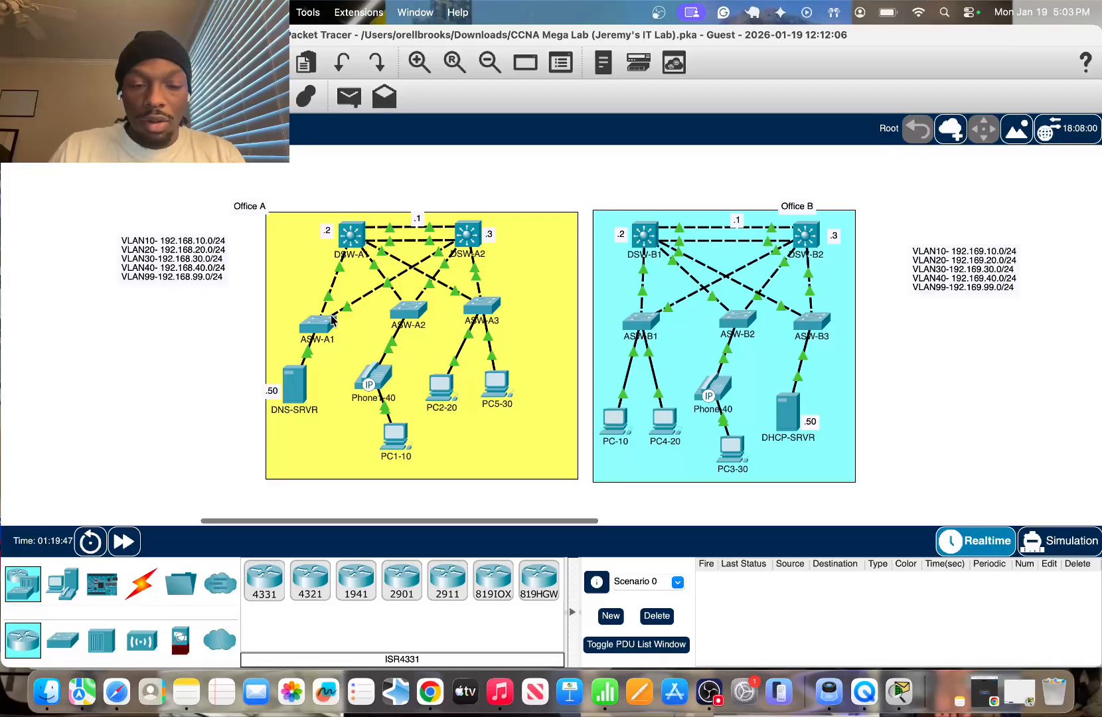
Open the command line of DSW-B1 in Office B and enter global configuration mode
click(643, 236)
key(Return)
text(en)
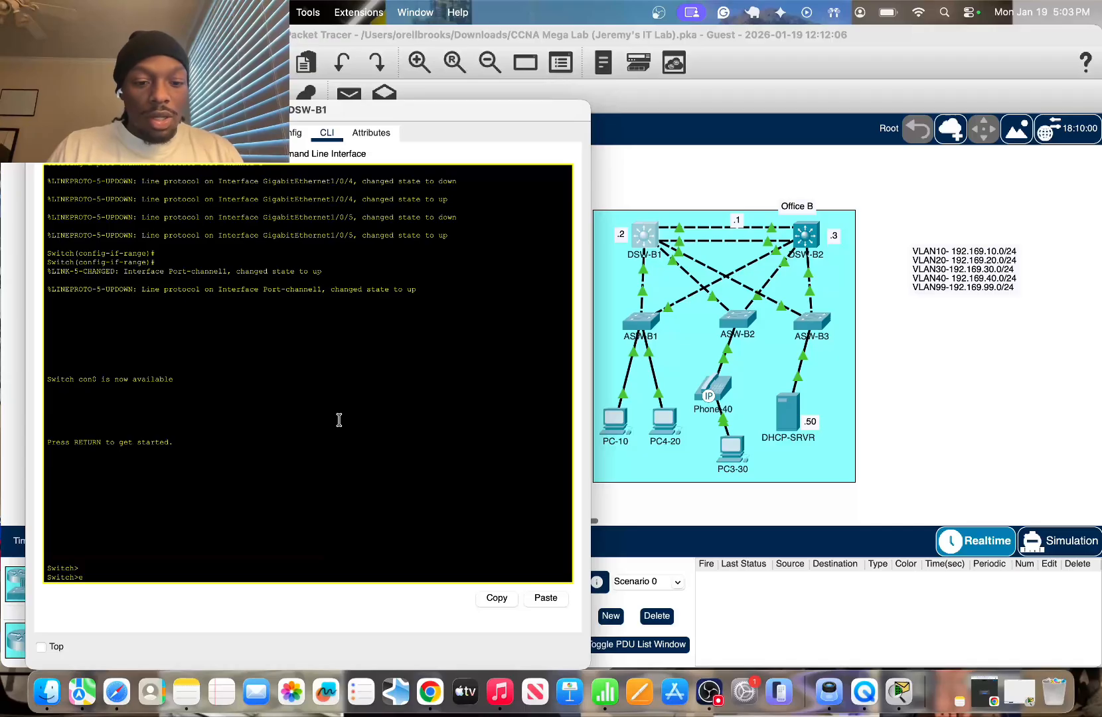
key(Return)
text(conf t)
key(Return)
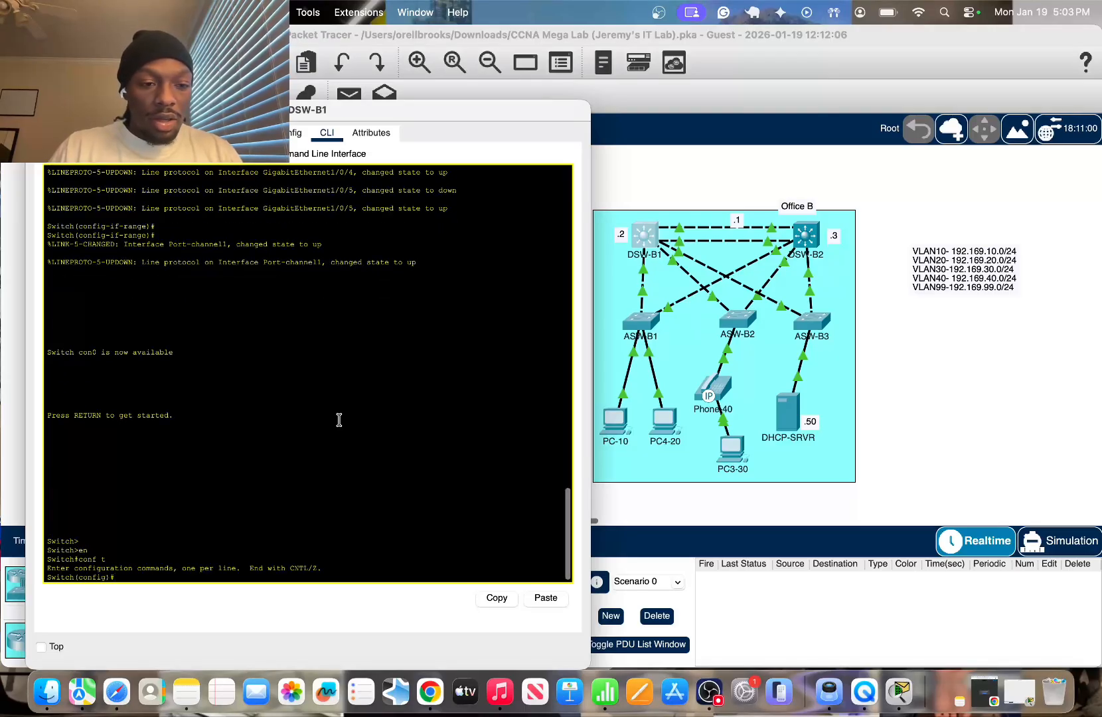
drag(374, 107, 412, 114)
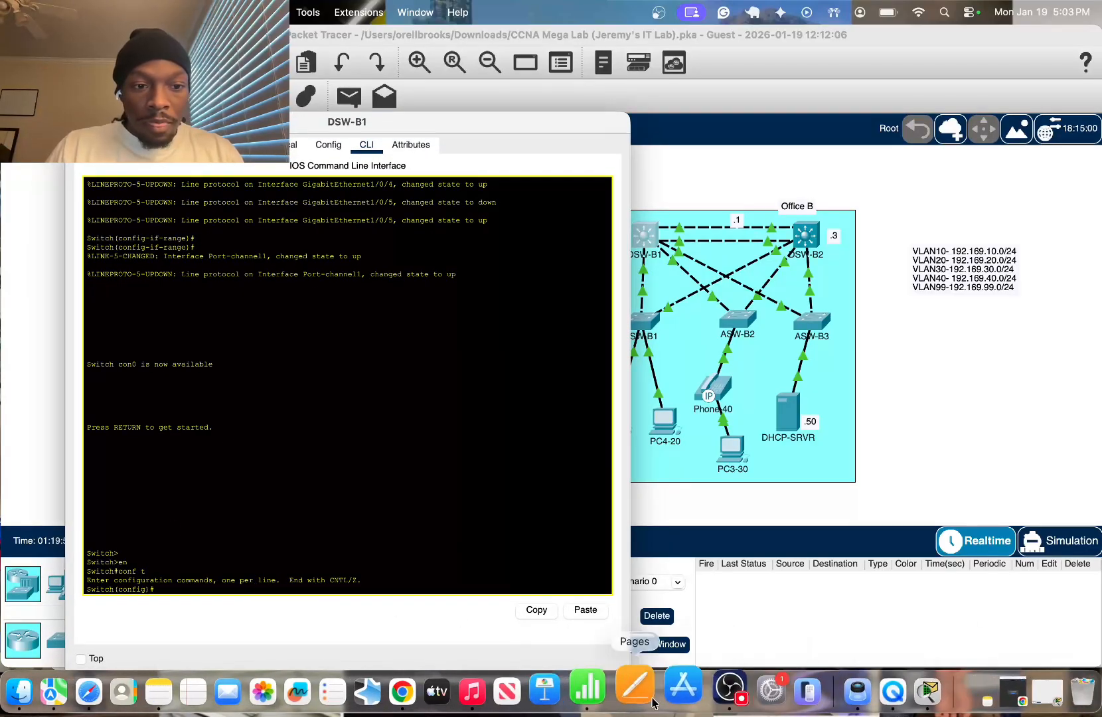
Create the VLAN 10 interface on DSW-B1 and return to global configuration mode
text(int)
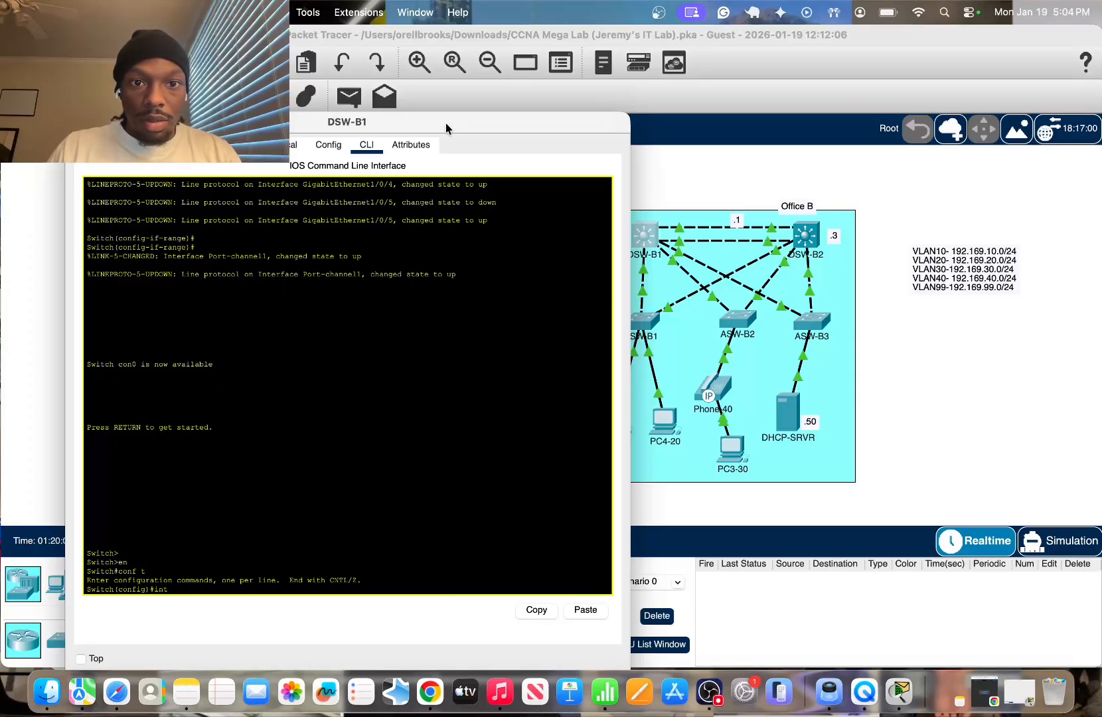
drag(445, 123, 718, 109)
text(t )
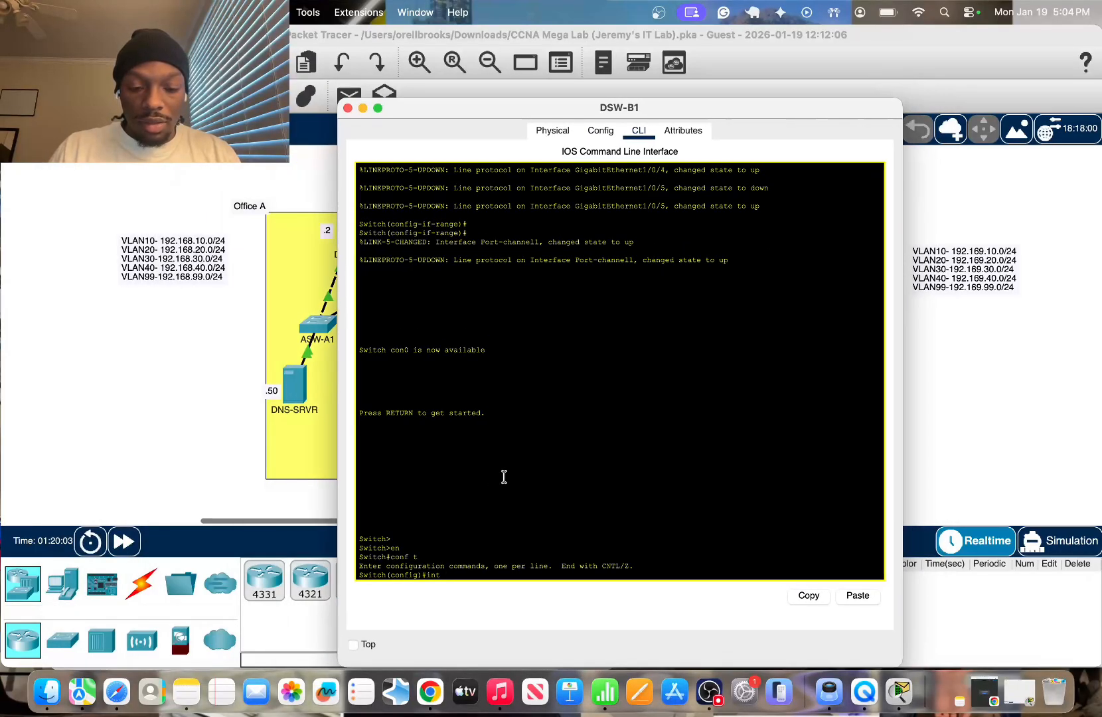
text(vlan 10)
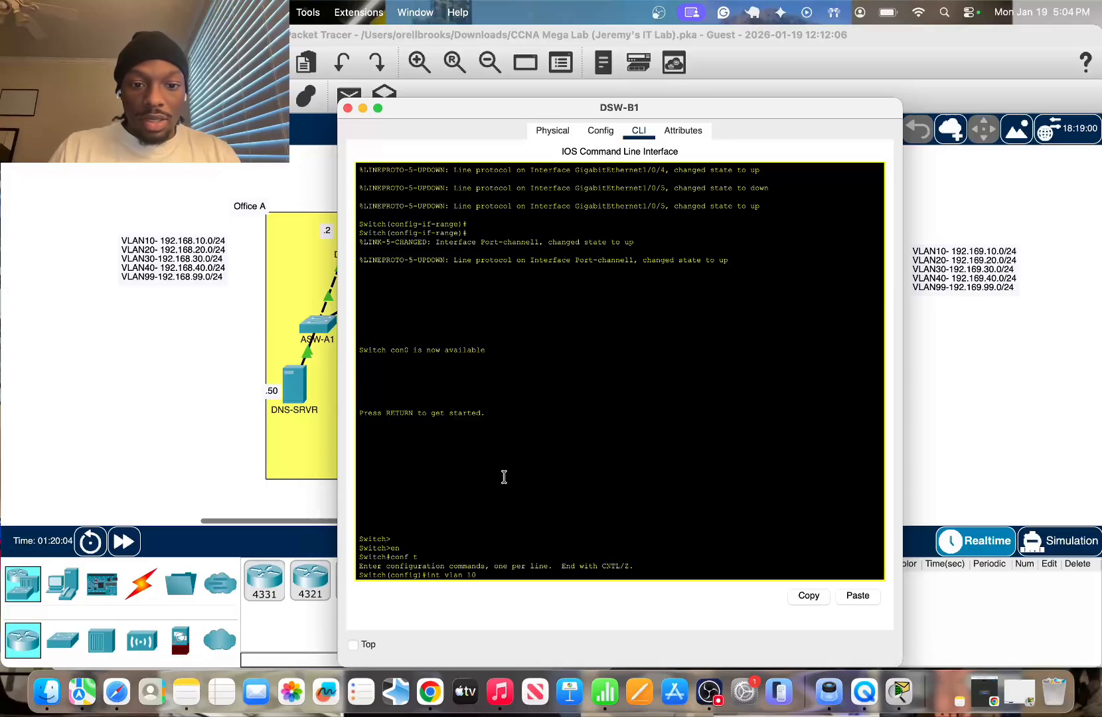
key(Return)
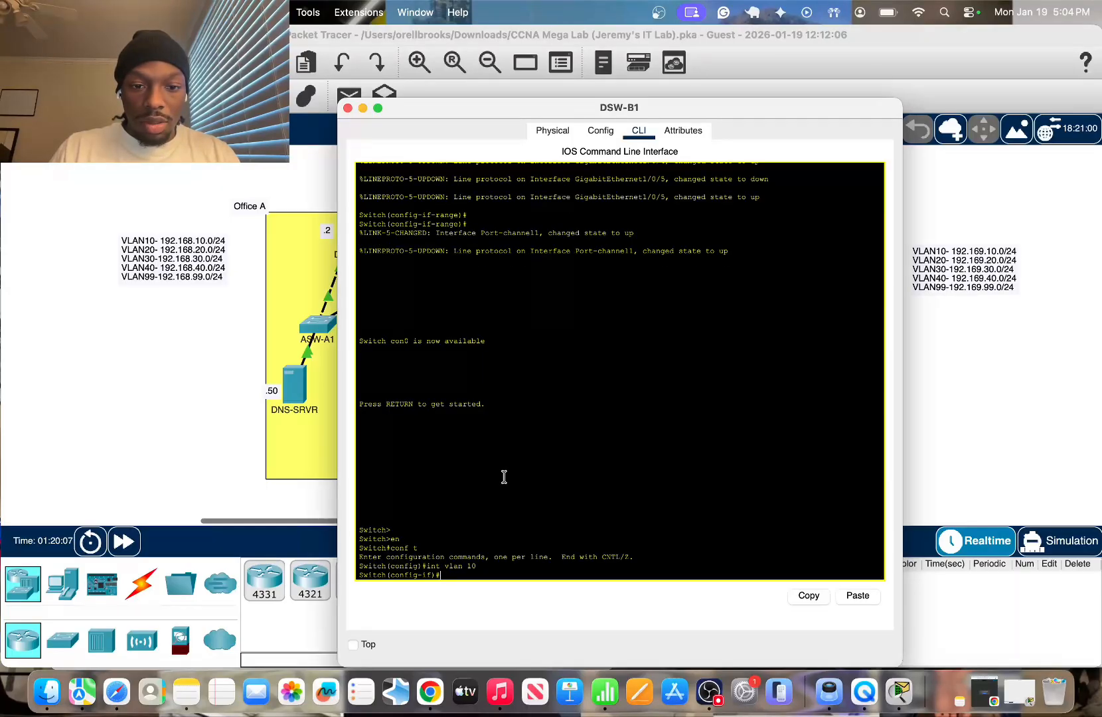
text(xit)
key(Return)
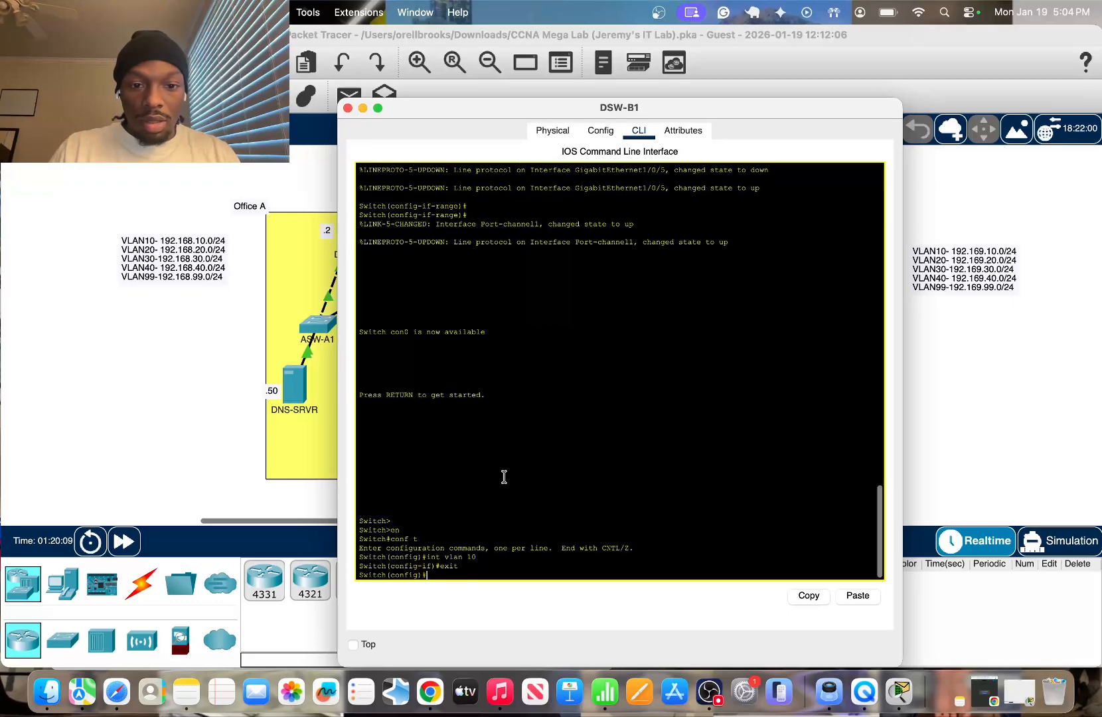
Enable IP routing on DSW-B1, then enter and exit the VLAN 10 interface again
text(ip routing)
key(Return)
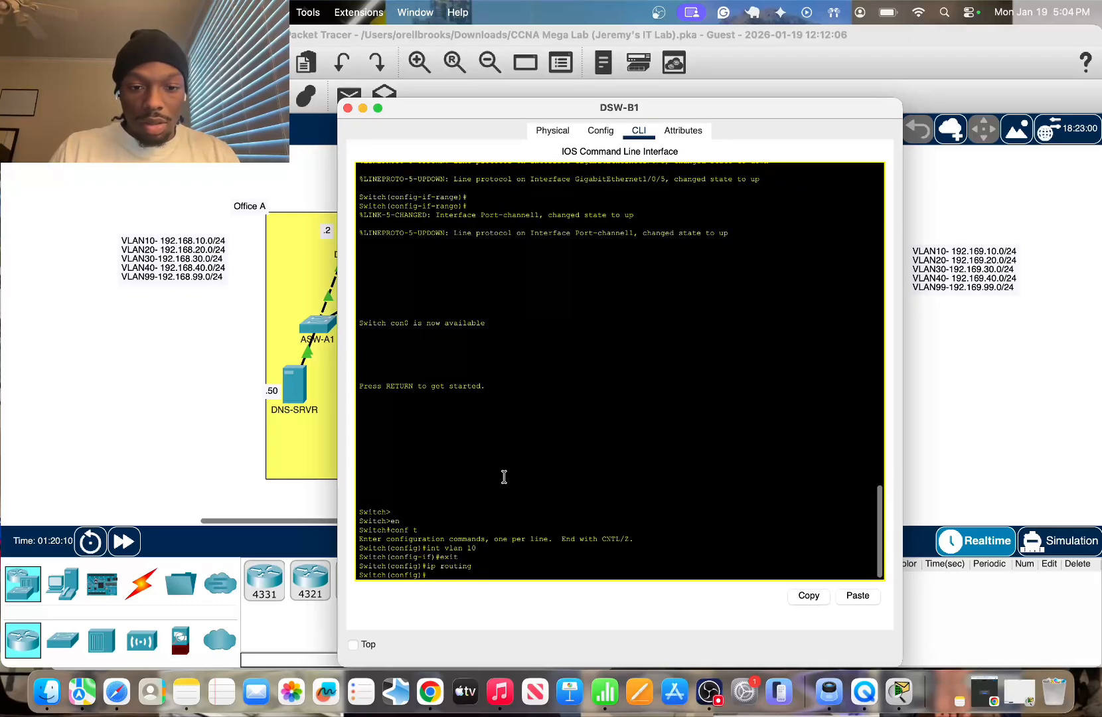
text(int vlan 10)
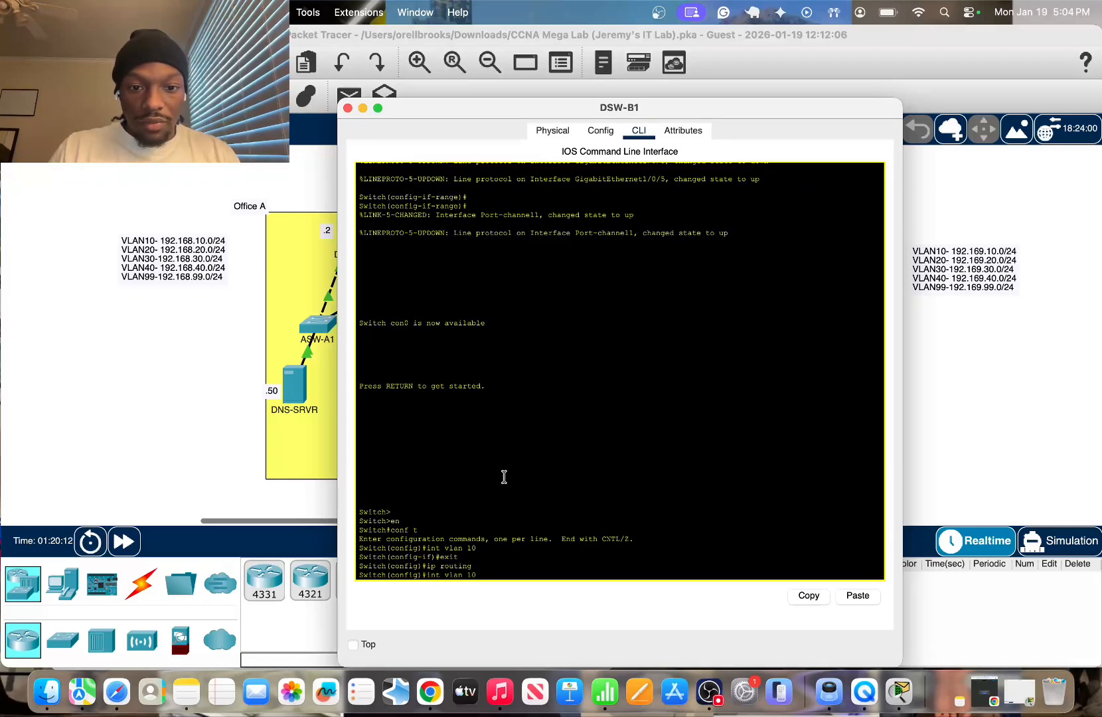
key(Return)
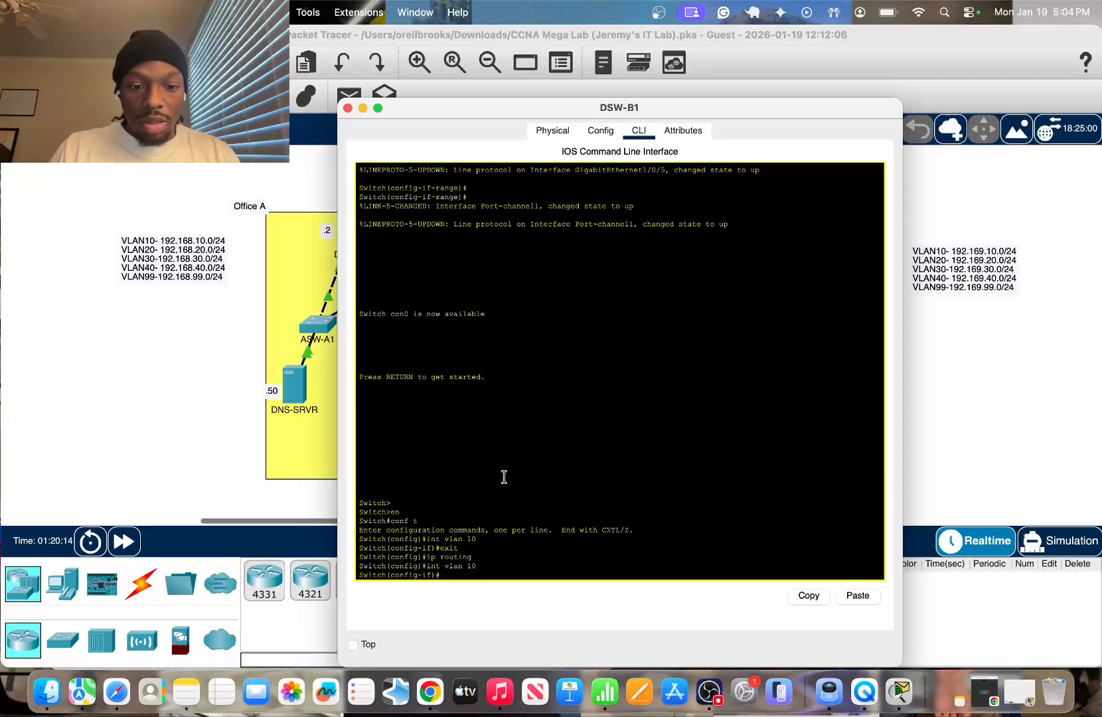
text(exit)
key(Return)
Create the VLAN 20 interface on DSW-B1 and return to global configuration mode
text(int vlan)
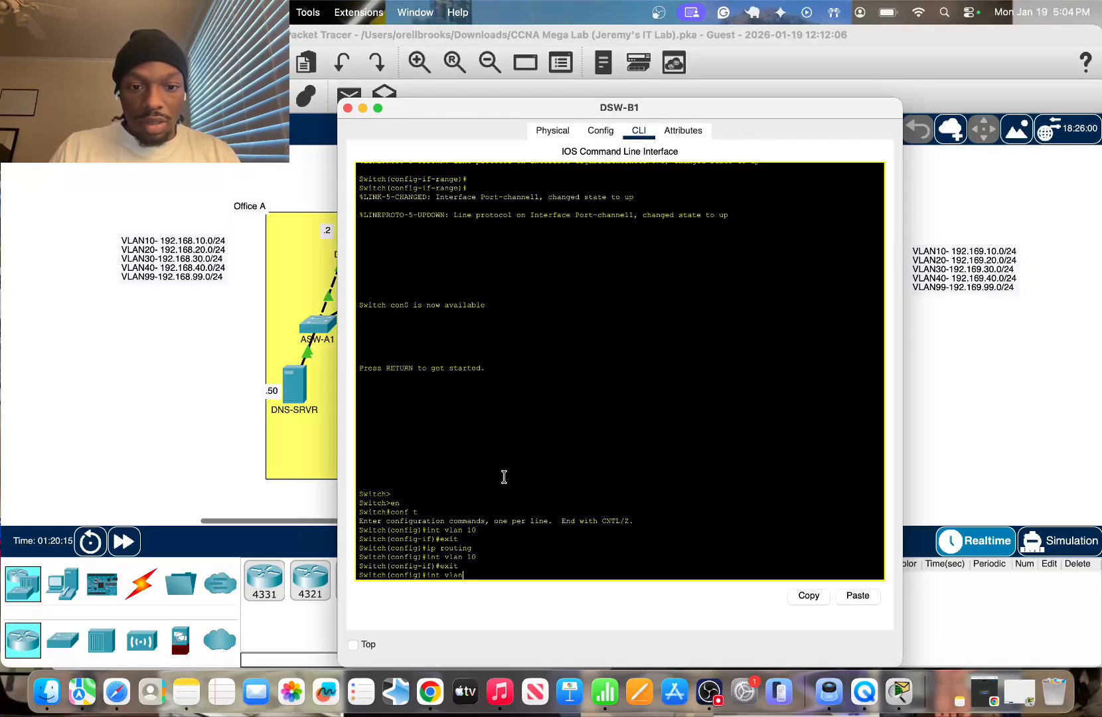
text( 20)
key(Return)
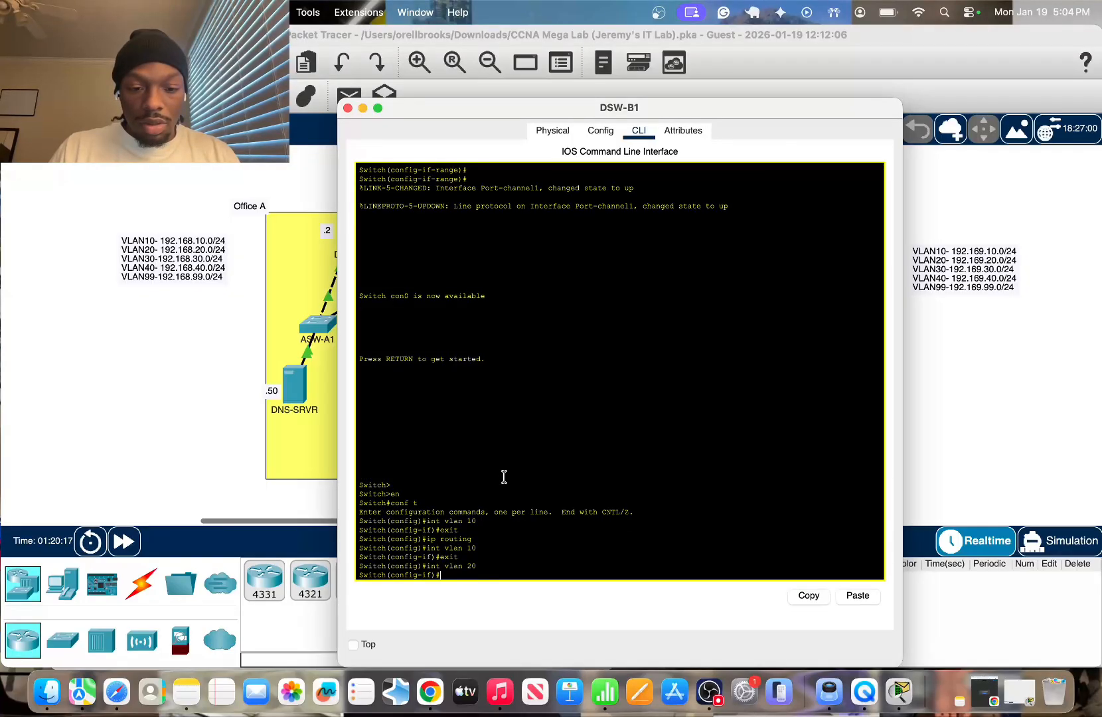
text(exit)
key(Return)
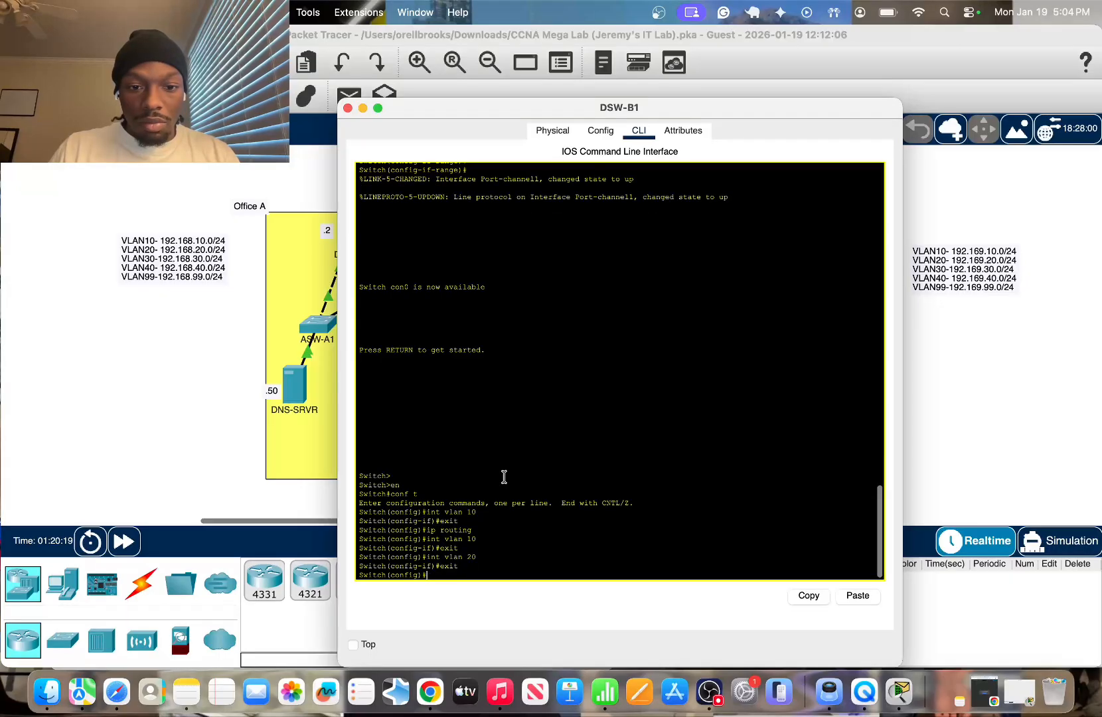
Display the IP interface brief summary on DSW-B1 from configuration mode
text(do sj)
key(BackSpace)
text(h int br)
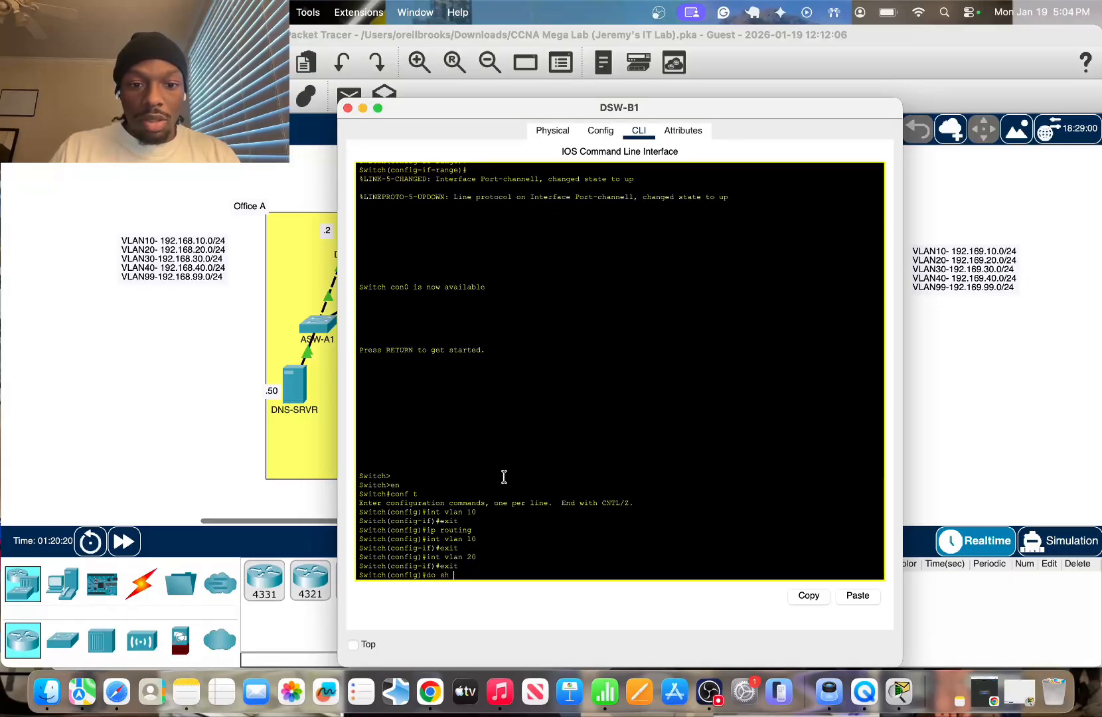
key(Return)
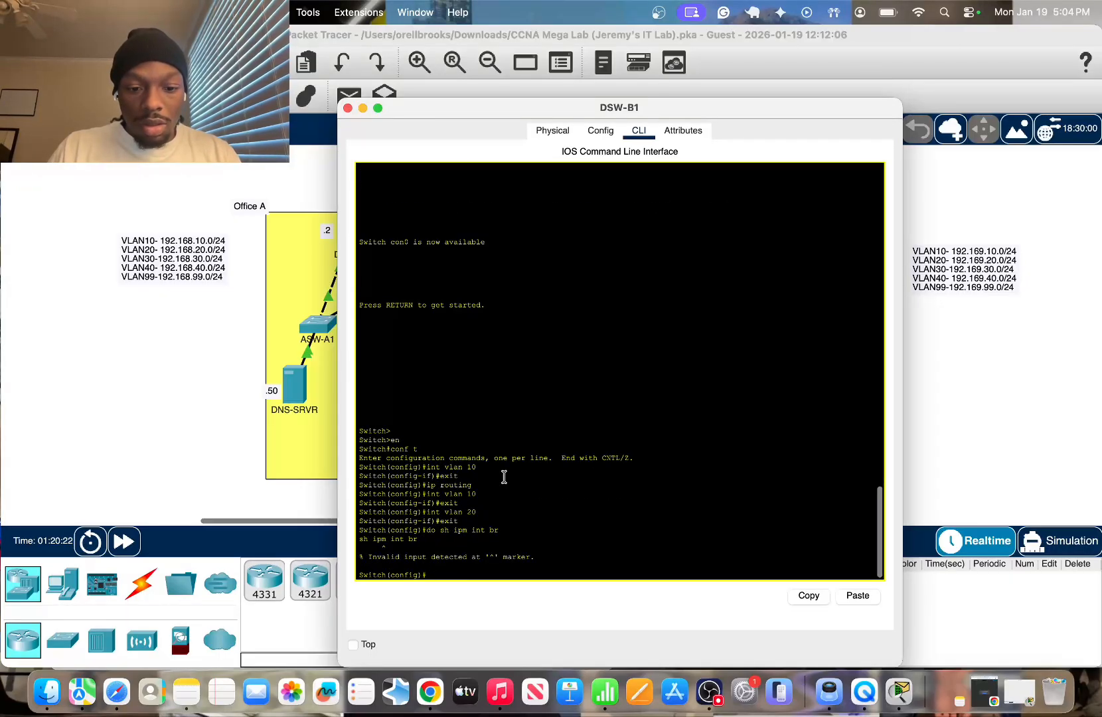
text(do sh ip int br)
key(Return)
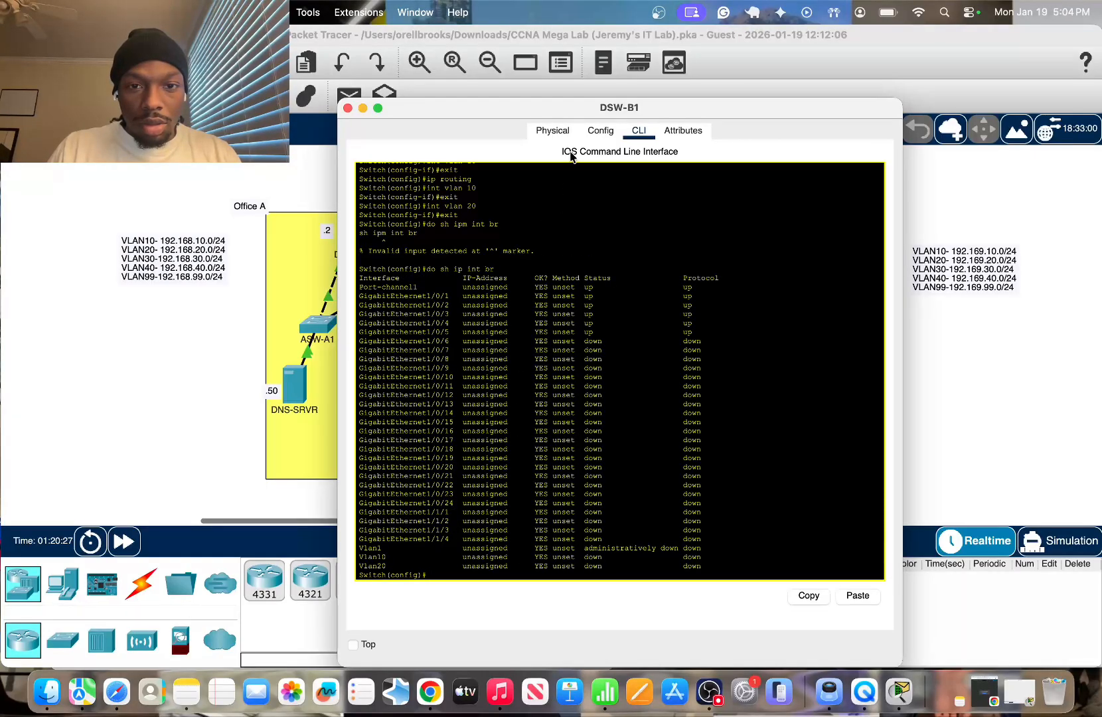
Display the trunk interfaces on DSW-B1 and examine which VLANs are allowed, active and forwarding on each port
drag(624, 109, 344, 111)
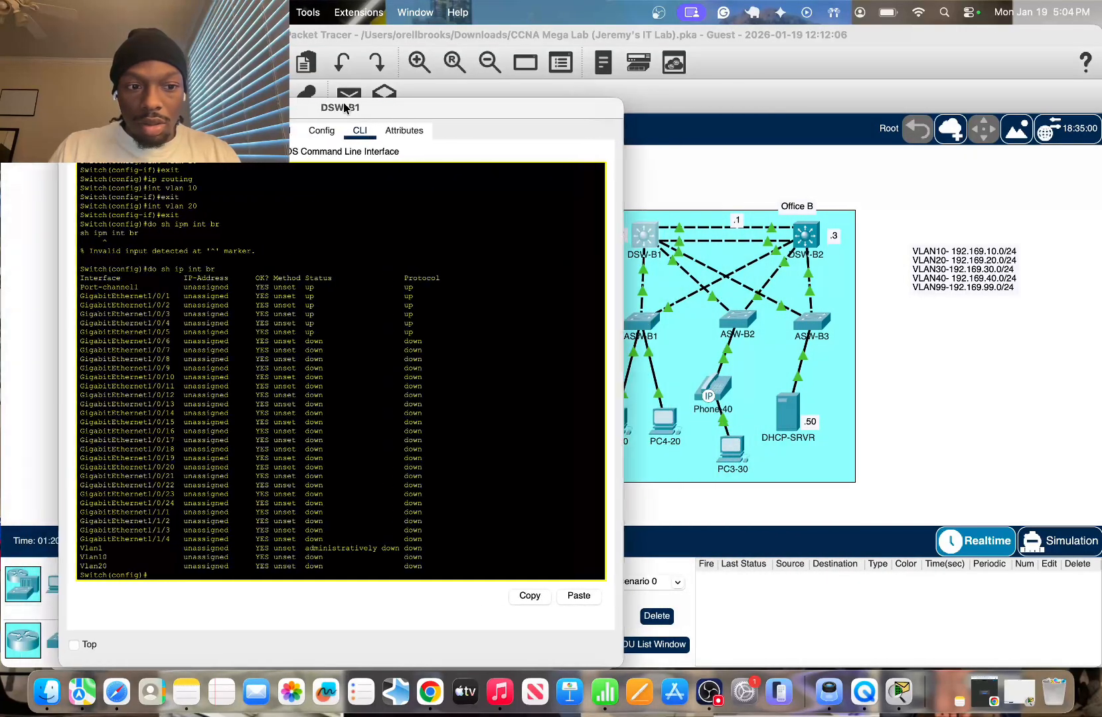
click(705, 149)
click(644, 244)
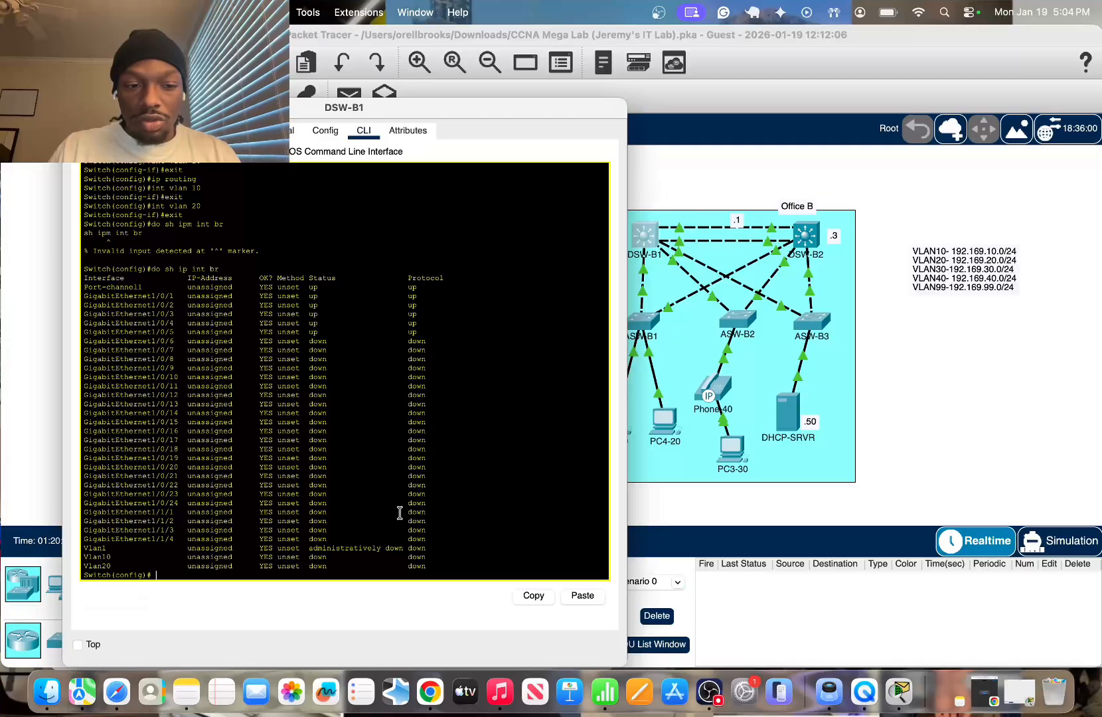
key(Return)
key(Return)
key(Return)
text(do sh int trunk)
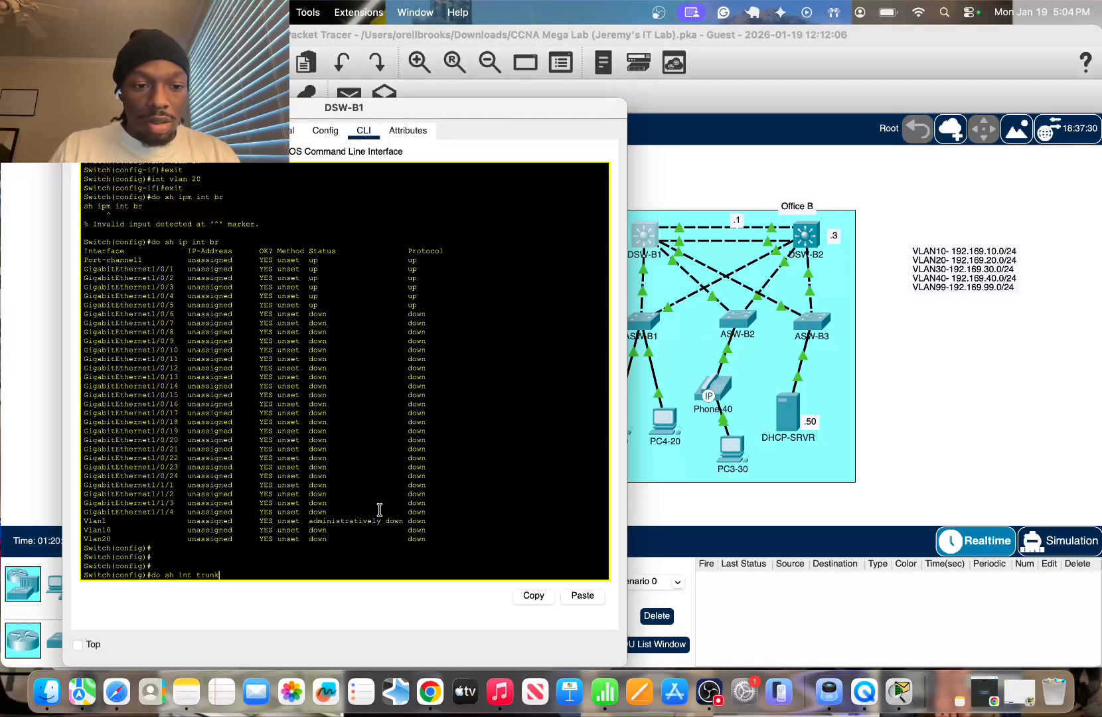
key(Return)
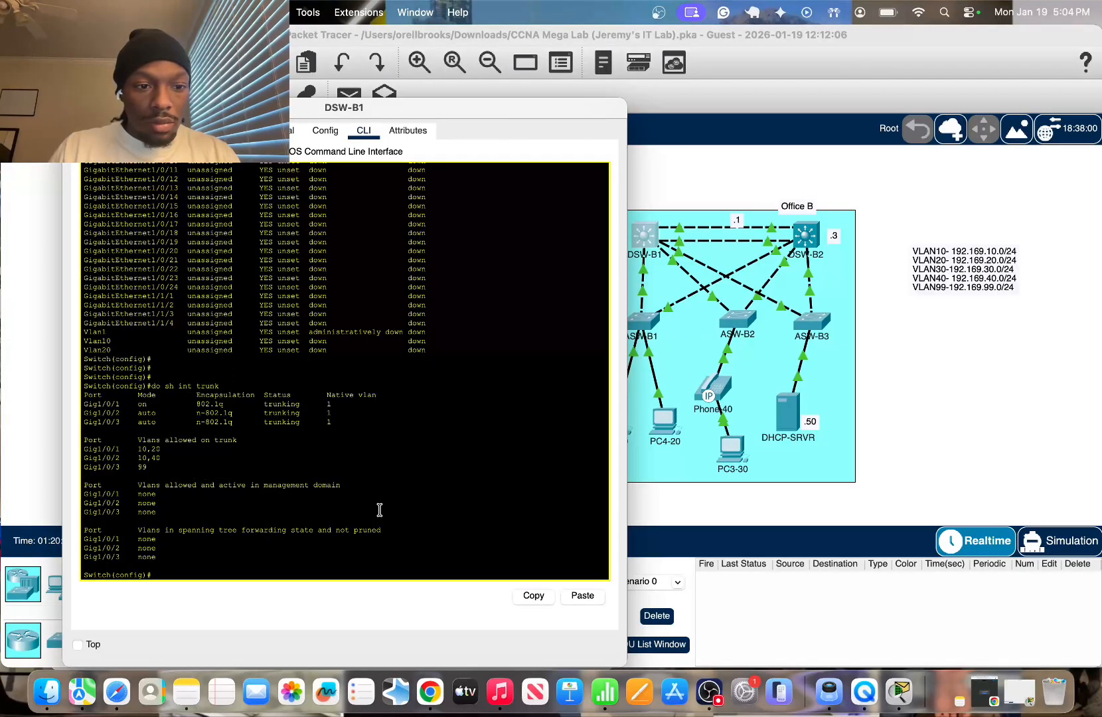
drag(119, 484, 271, 554)
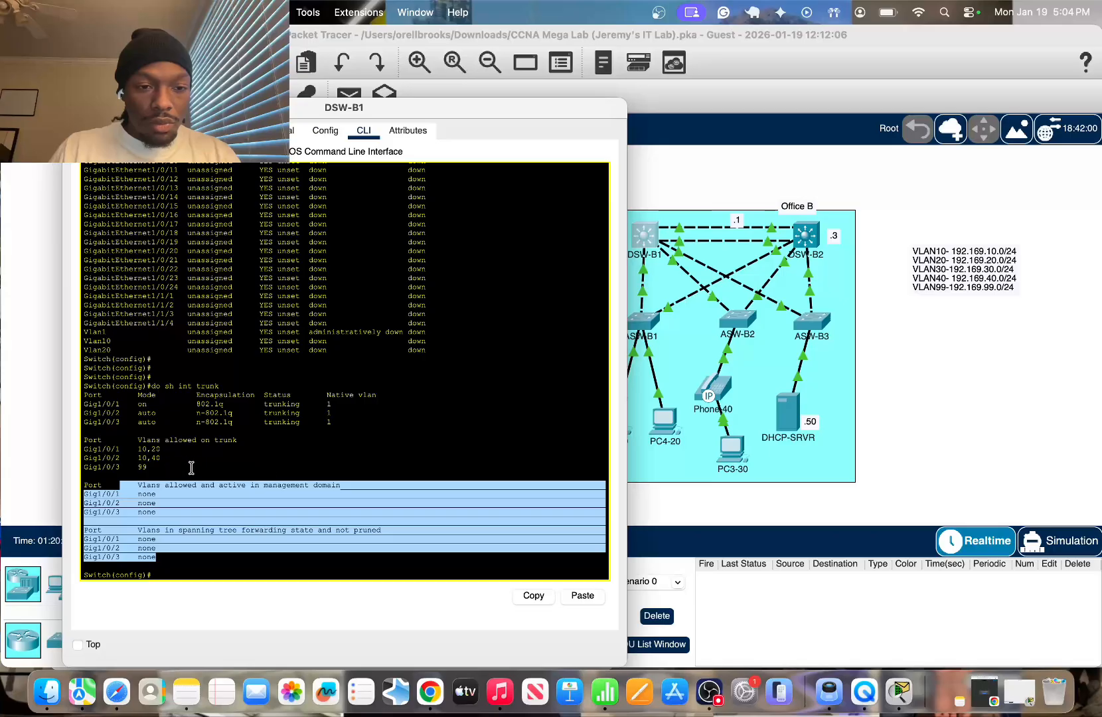
click(477, 484)
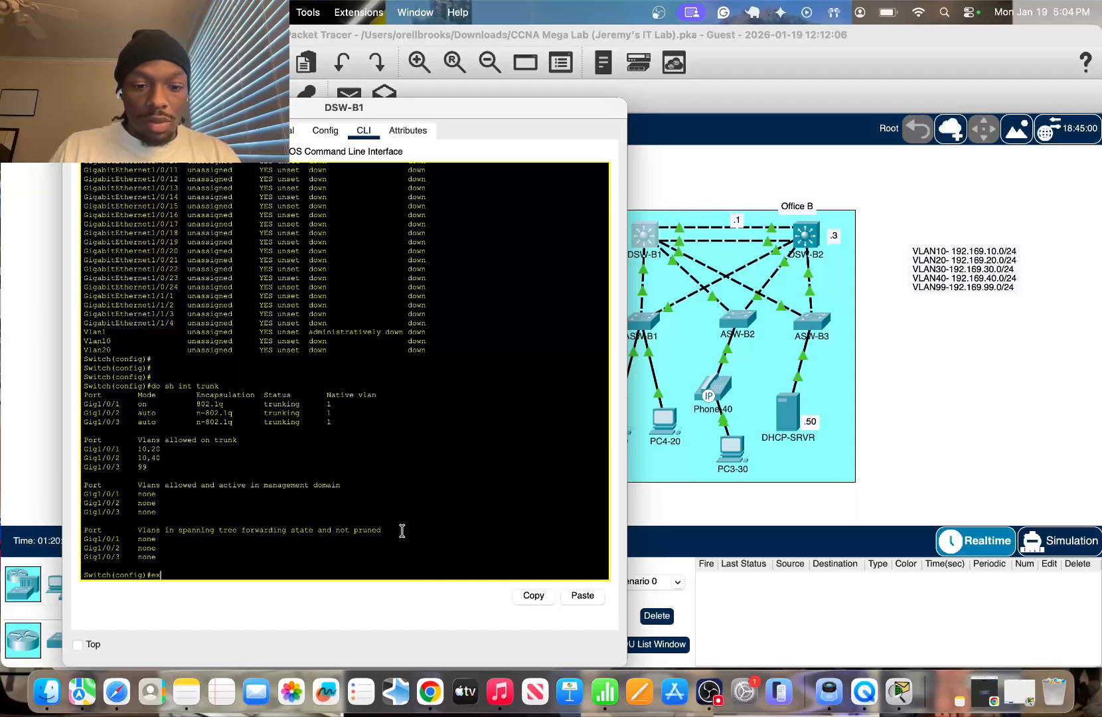
Leave and re-enter global configuration mode on DSW-B1, then create VLAN 20 and exit its VLAN configuration
text(exit)
key(Return)
key(Return)
text(conf )
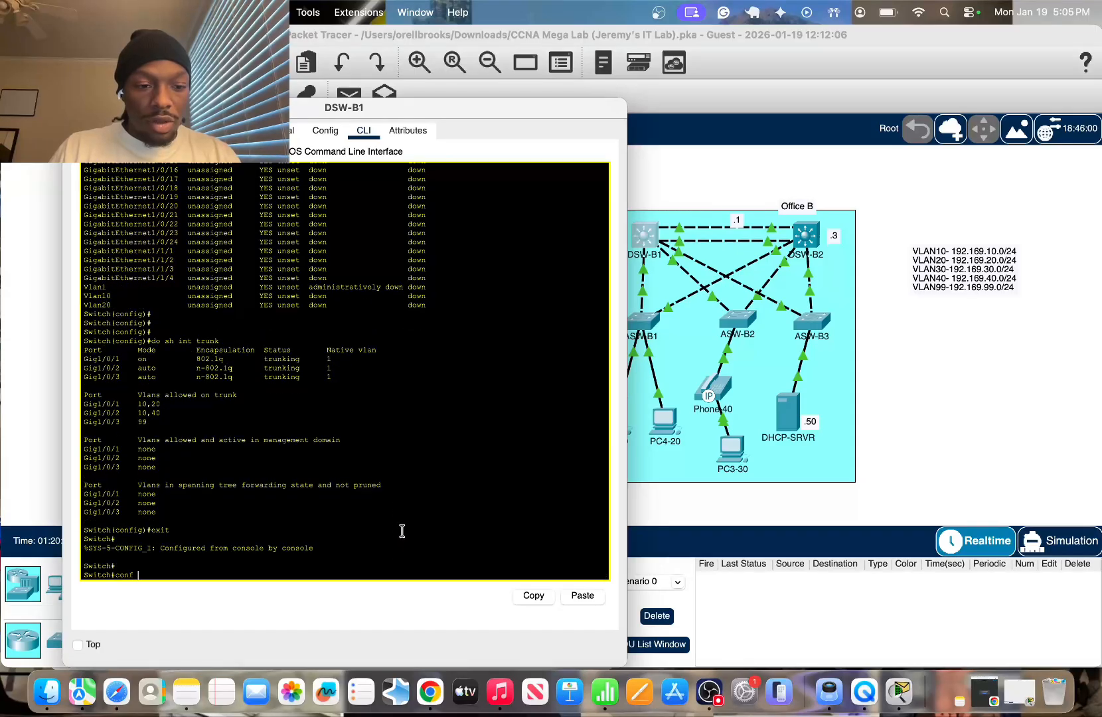
text(t)
key(Return)
key(Return)
key(Return)
text(vlan)
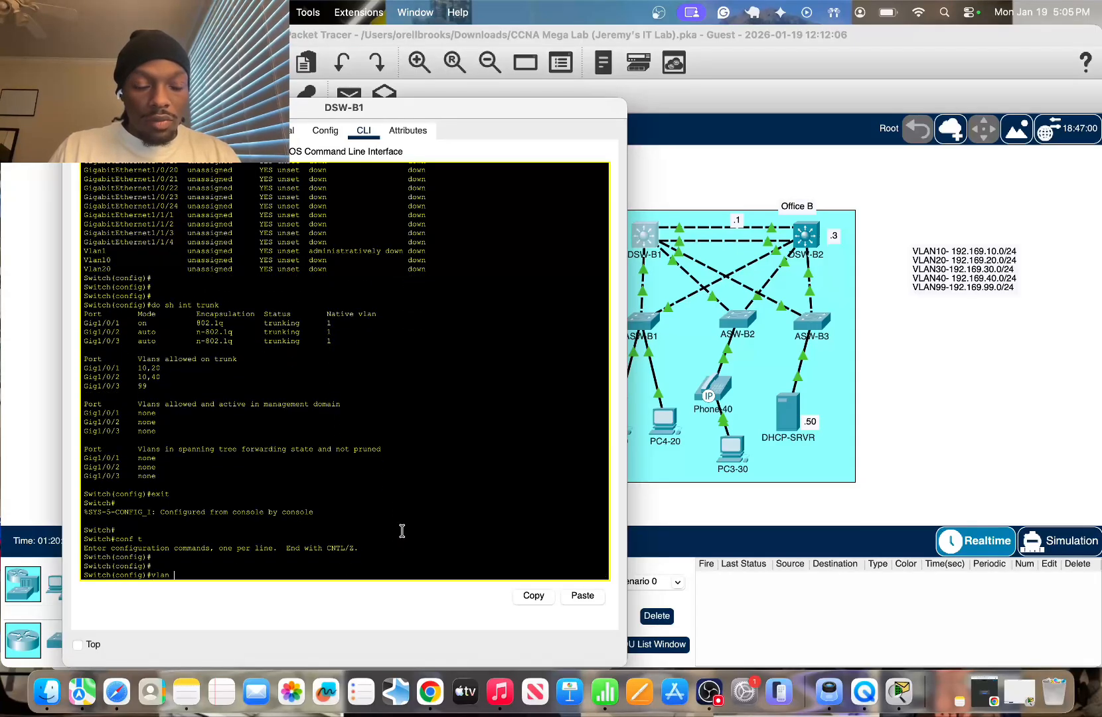
text( 20)
key(Return)
text(exit)
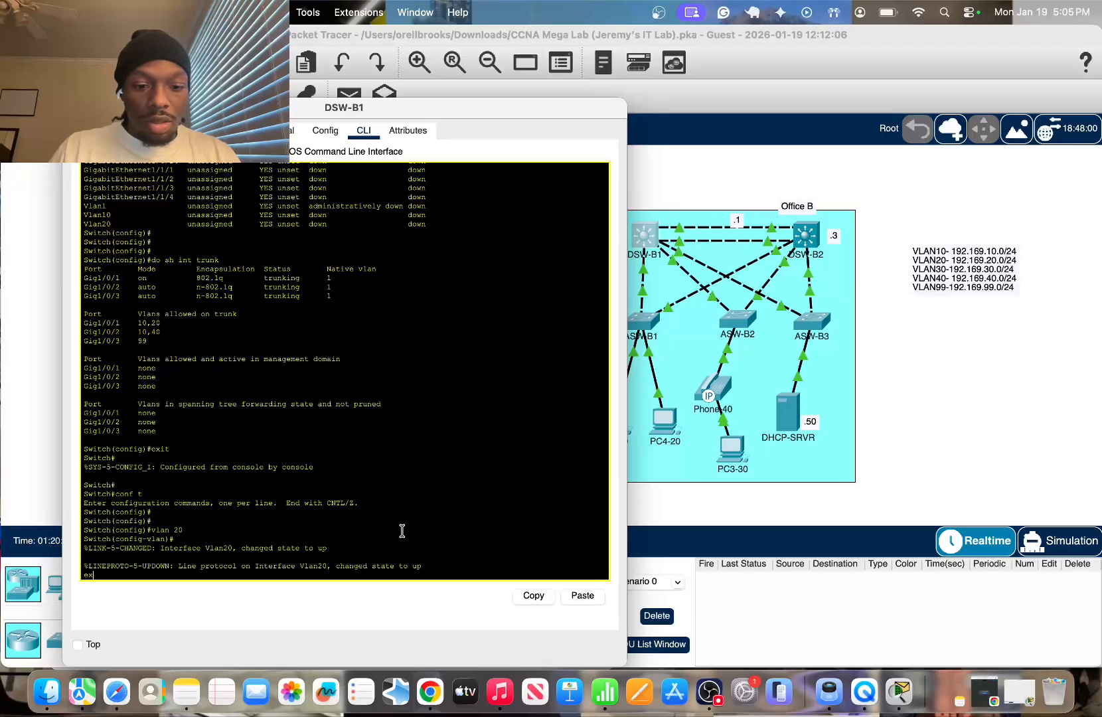
key(Return)
Create VLAN 10 on DSW-B1 and return to global configuration mode
text(vlan 10)
key(Return)
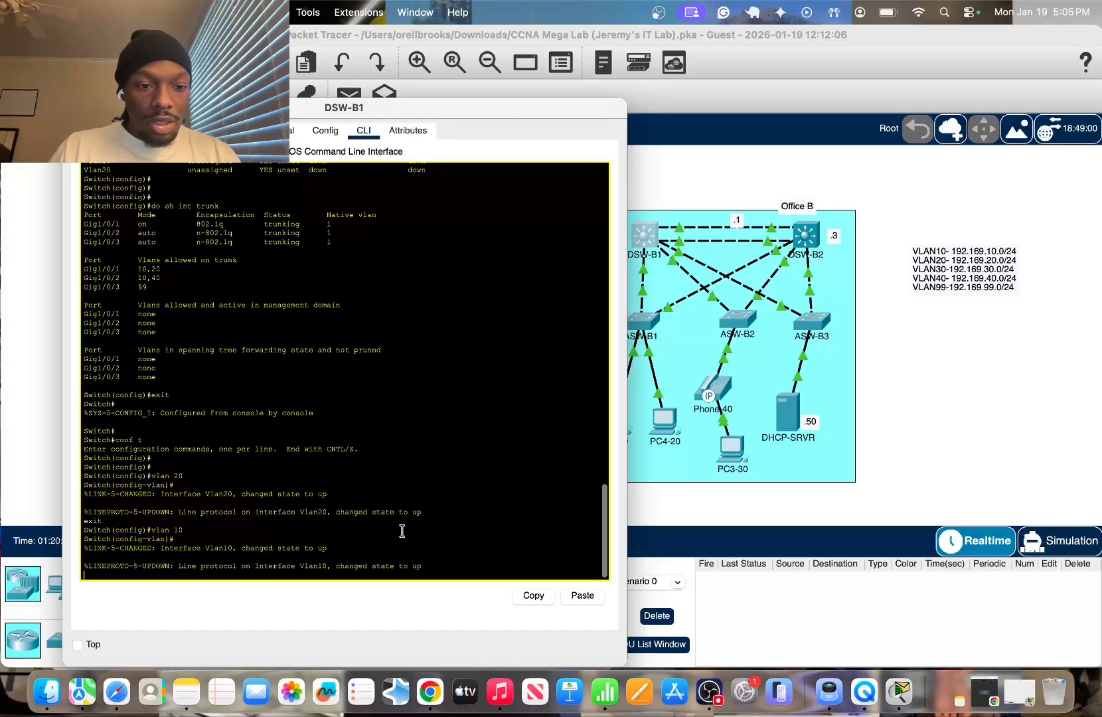
text(exit)
key(Return)
Create VLAN 40 and VLAN 99 on DSW-B1
text(vlan 40)
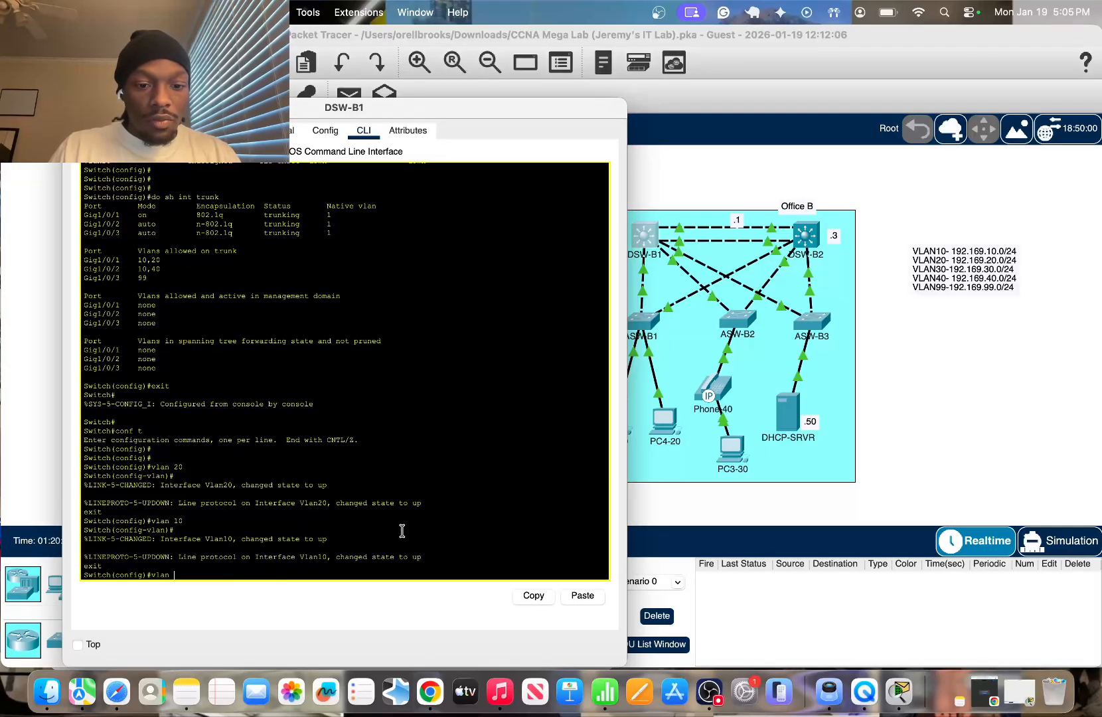
key(Return)
text(exit)
key(Return)
text(vla)
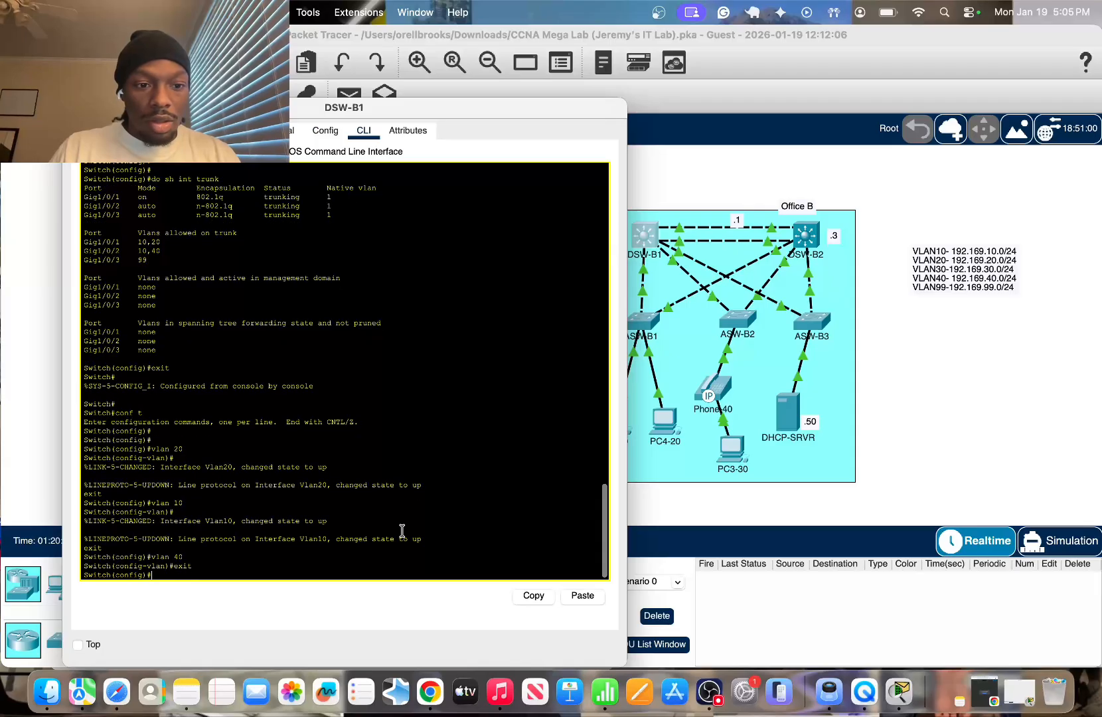
text(n 99)
key(Return)
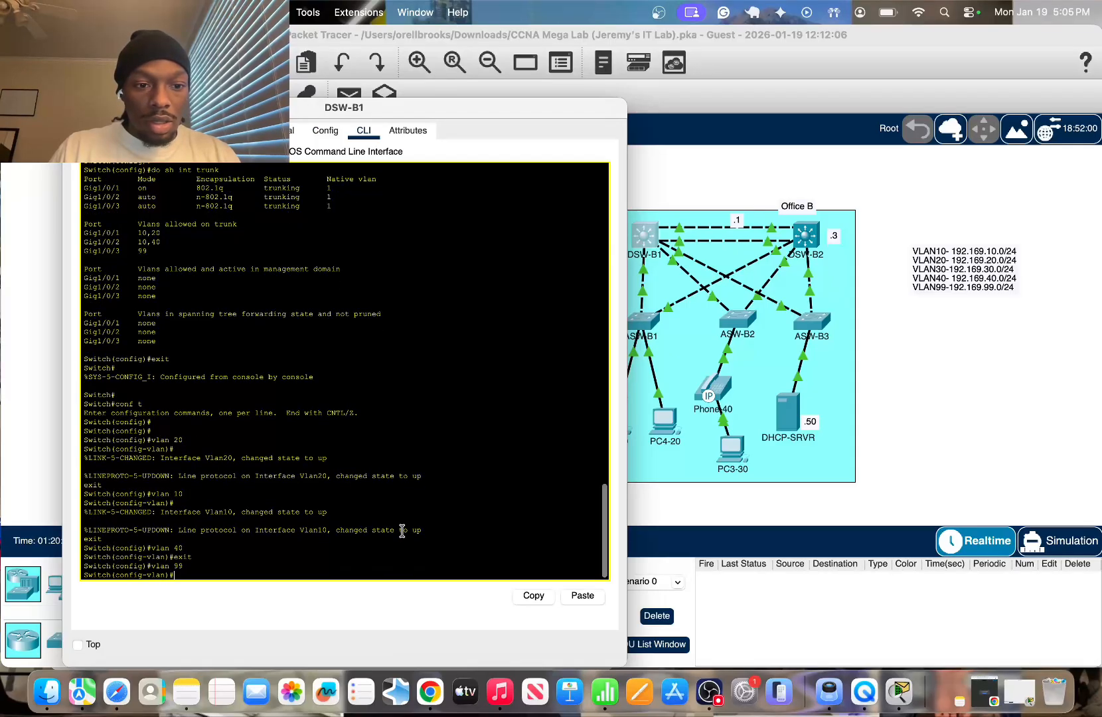
Open the command line of DSW-B2 in Office B and enter global configuration mode
click(889, 453)
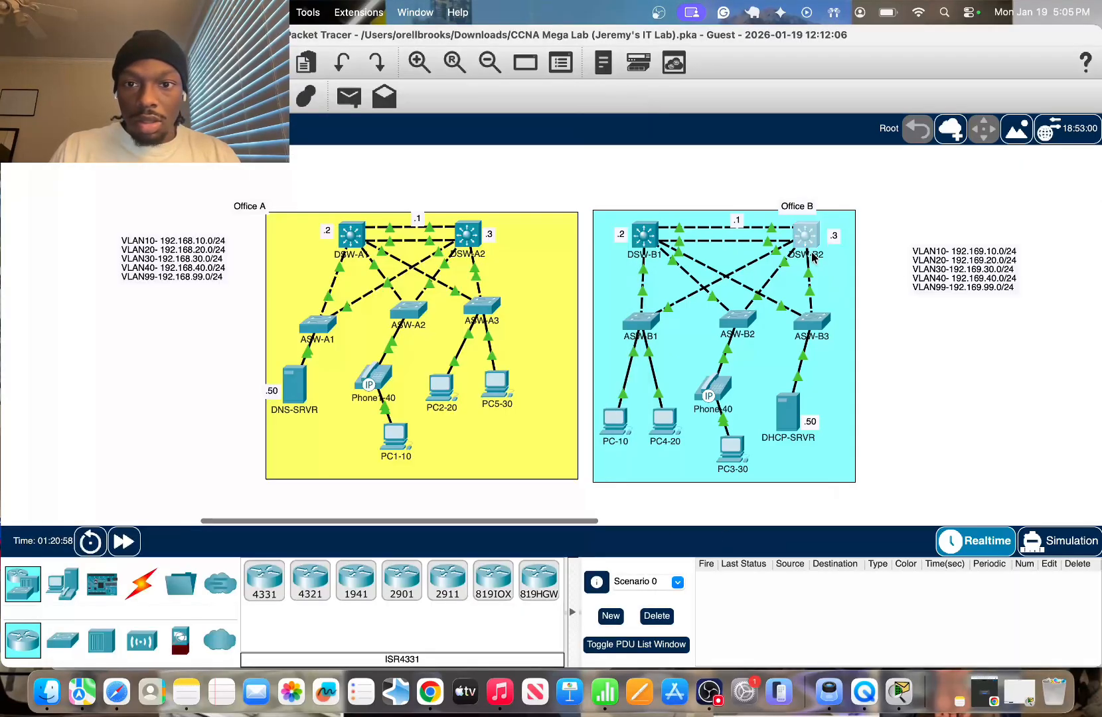
click(800, 230)
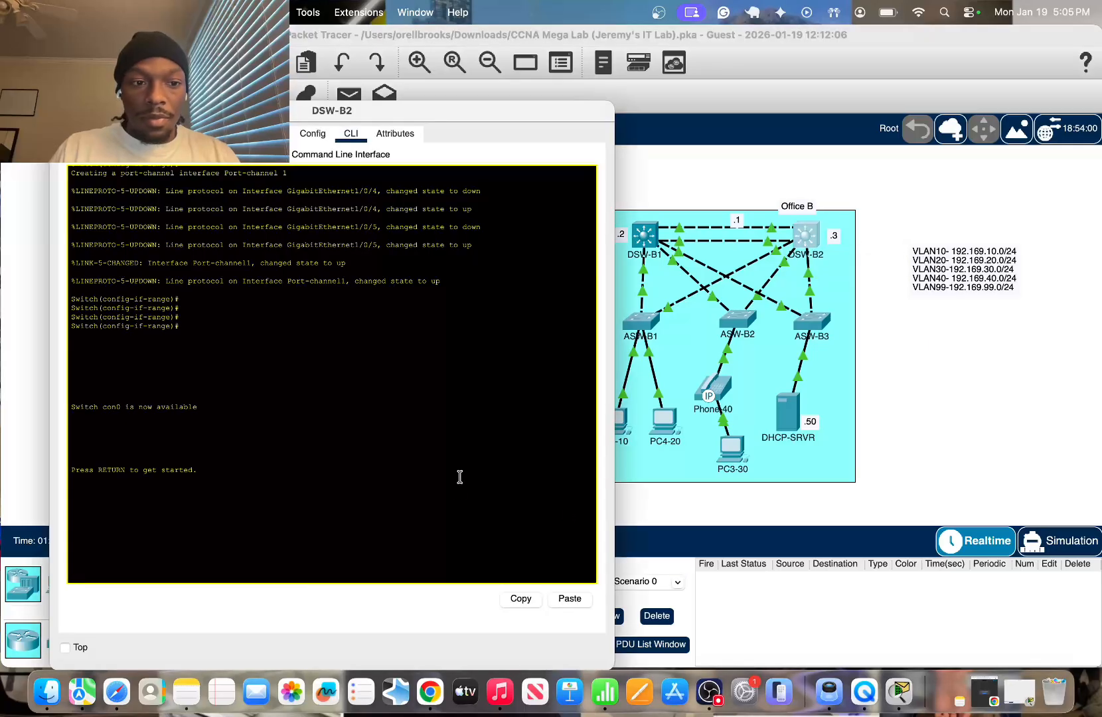
key(Return)
text(en)
key(Return)
text(conf t)
key(Return)
Create the VLAN 10 interface on DSW-B2 and return to global configuration mode
text(in)
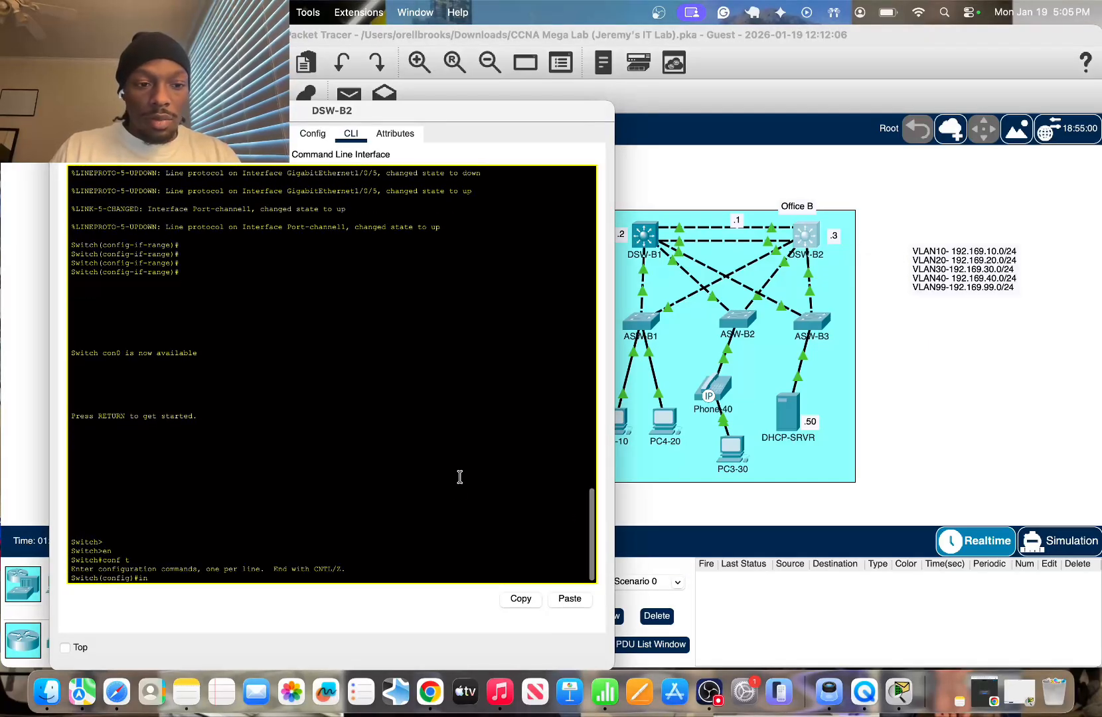
text(t vlan 10)
key(Return)
text(exit)
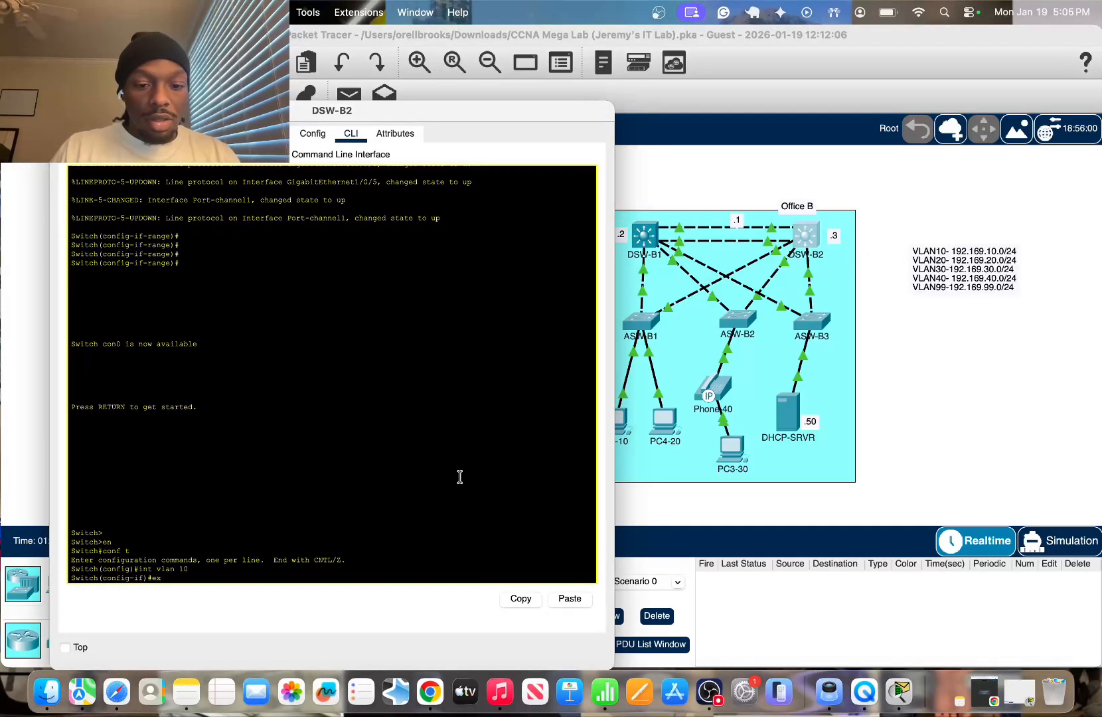
key(Return)
Create VLAN 40 on DSW-B2 and return to global configuration mode
text(vlan)
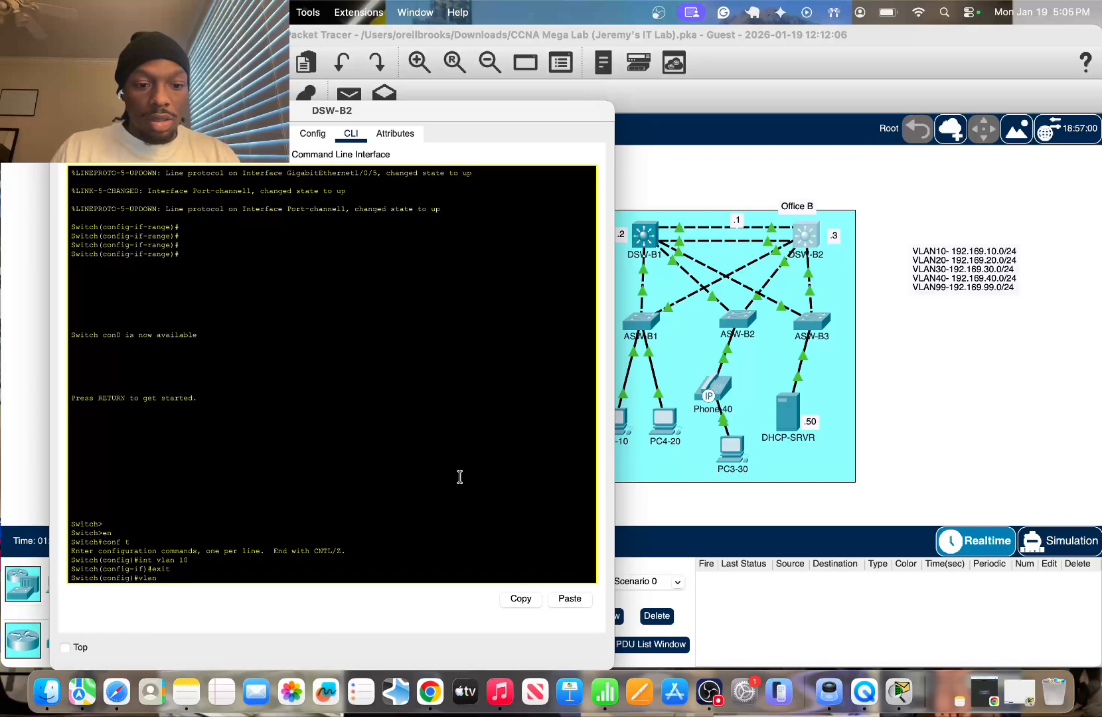
text( 40)
key(Return)
text(exit)
key(Return)
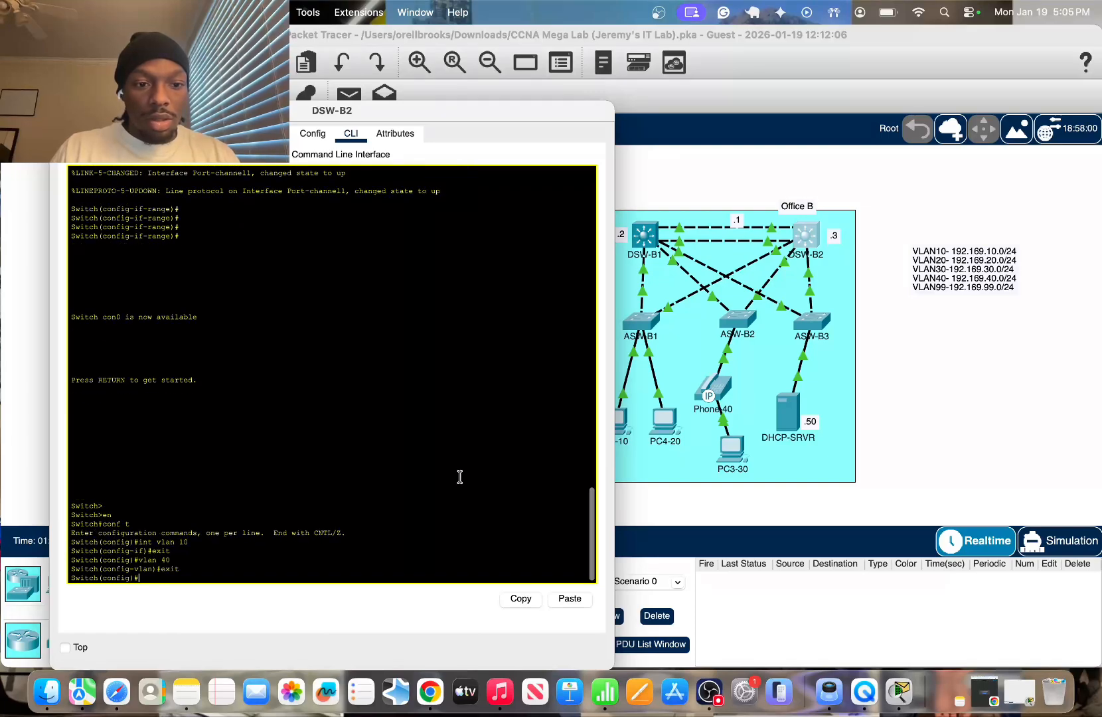
Create VLAN 20 on DSW-B2 and return to global configuration mode
text(vlan 2)
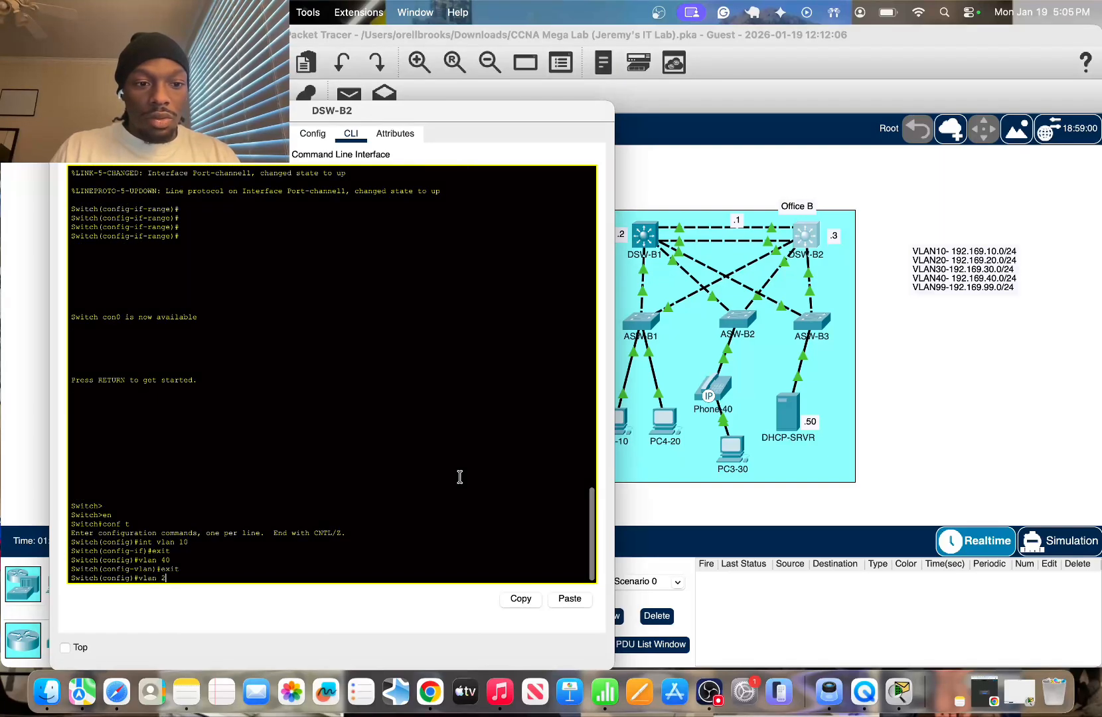
text(0)
key(Return)
key(Return)
key(Return)
text(exit)
key(Return)
Create VLAN 30 on DSW-B2 and return to global configuration mode
text(v)
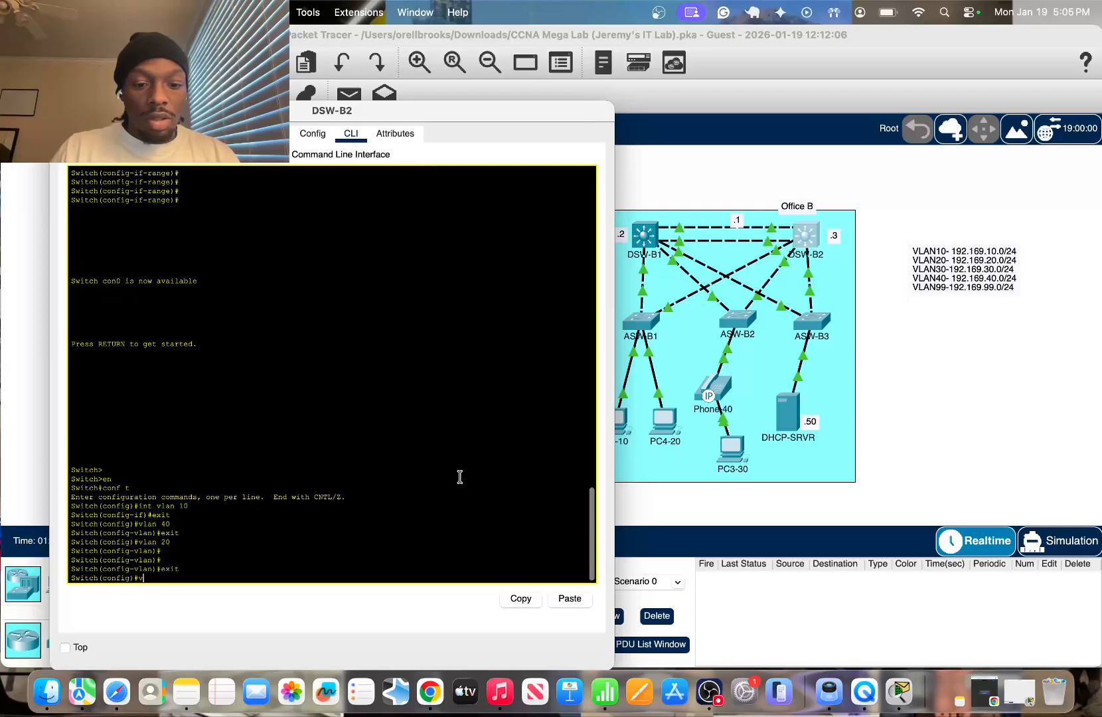
text(lan 30)
key(Return)
text(exit)
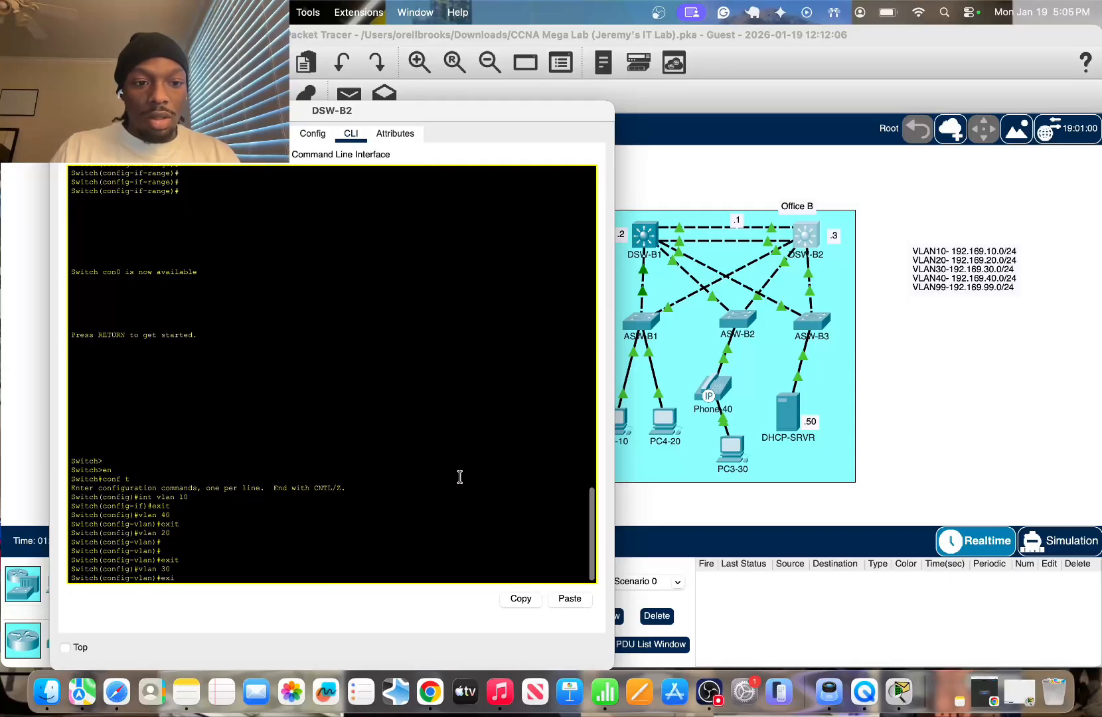
key(Return)
Create VLAN 99 on DSW-B2
text(vlan 99)
key(Return)
key(Return)
key(Return)
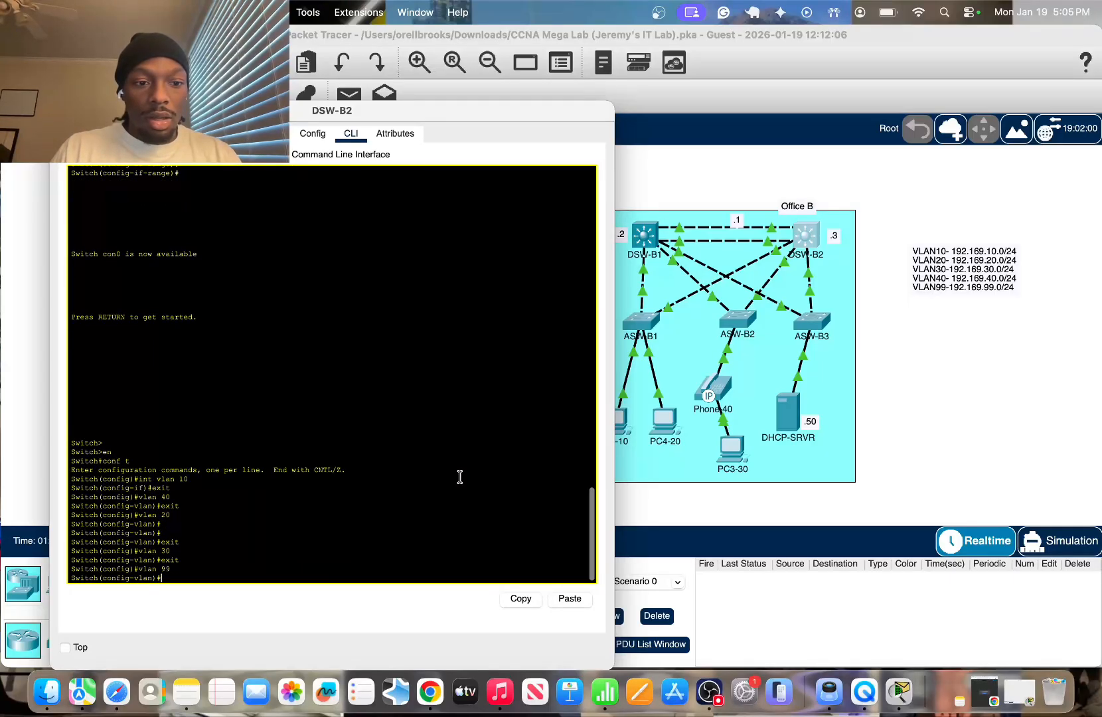
Display the VLAN brief summary on DSW-B2 to check which VLANs exist
text(do sh vl b)
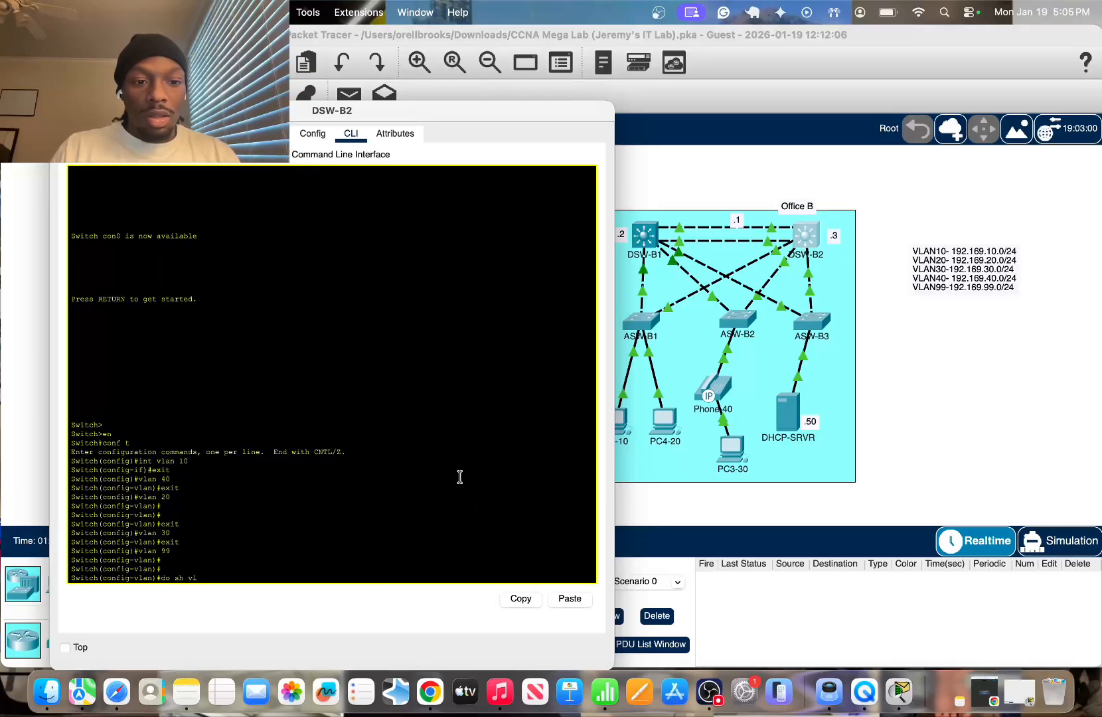
key(Return)
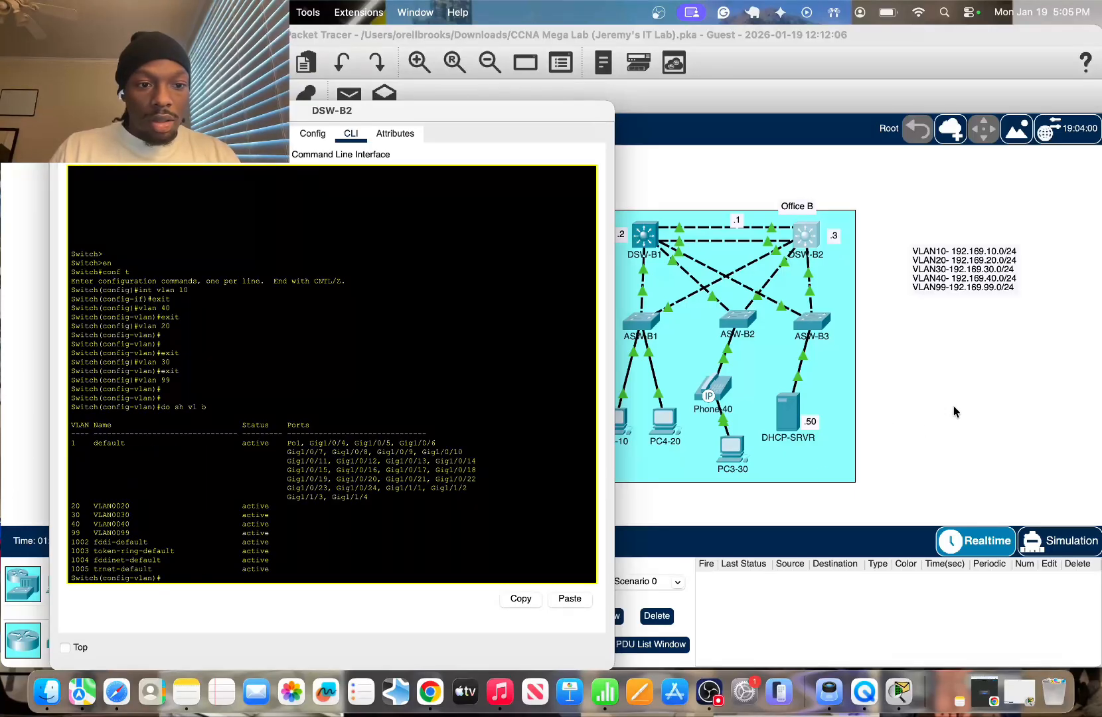
click(953, 405)
click(804, 234)
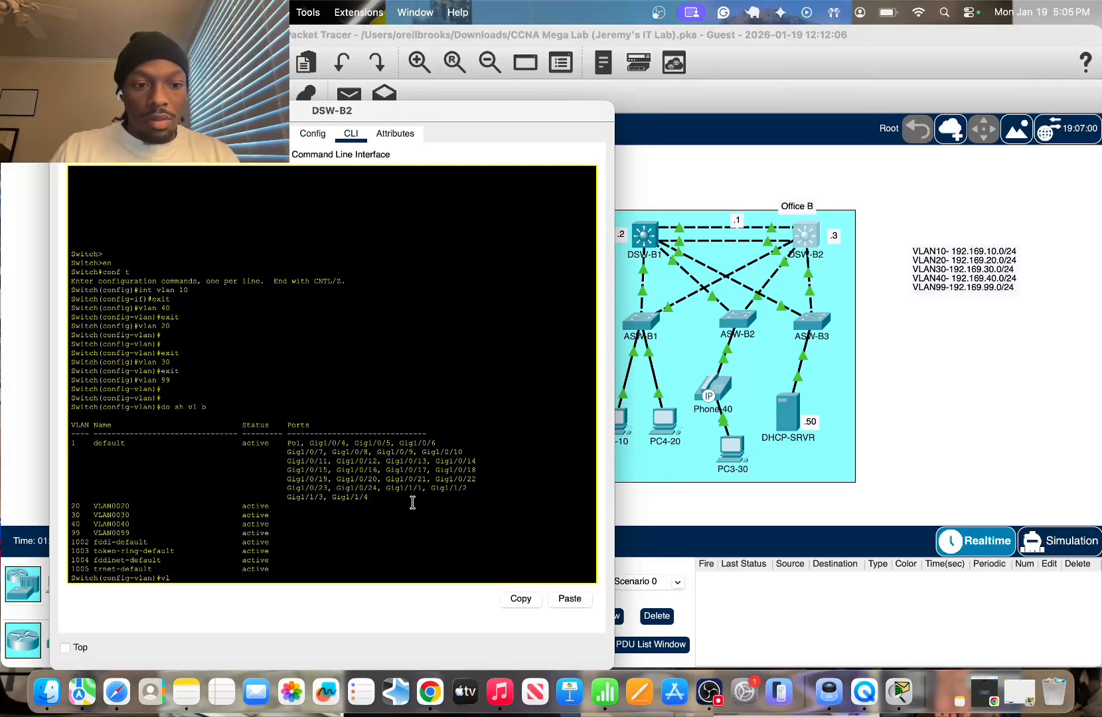
Create VLAN 10 in the VLAN database of DSW-B2
text(vlan 10)
key(Return)
key(Return)
key(Return)
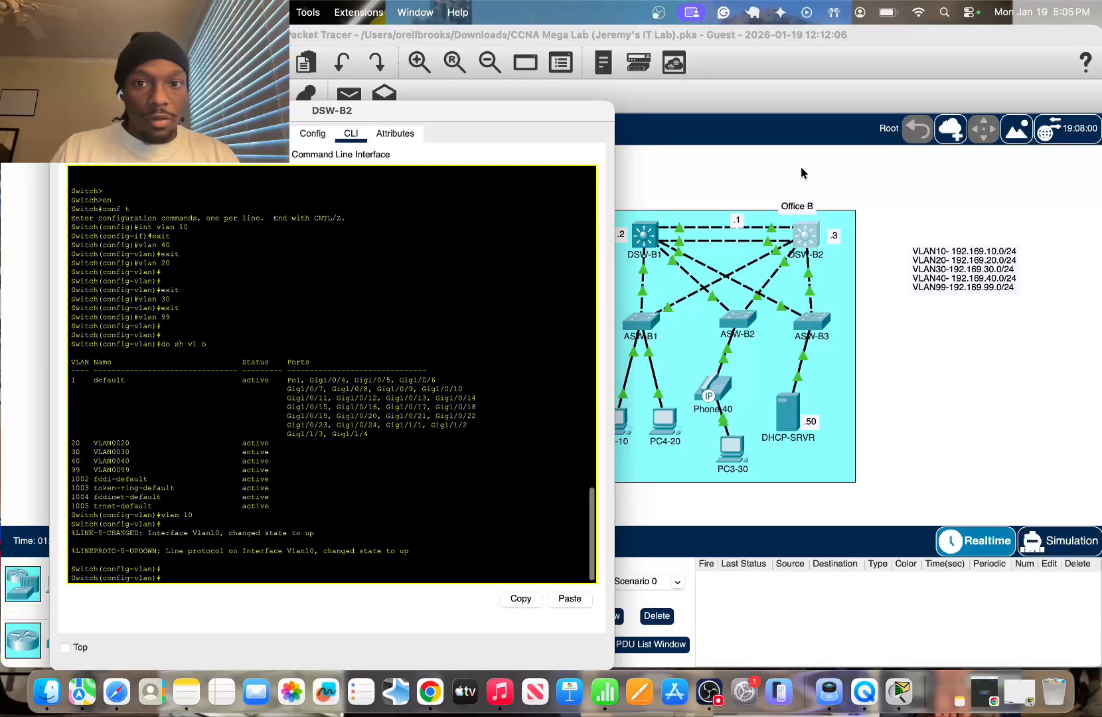
Return to the command line of DSW-B1 and exit VLAN configuration to global configuration mode
click(802, 171)
click(643, 233)
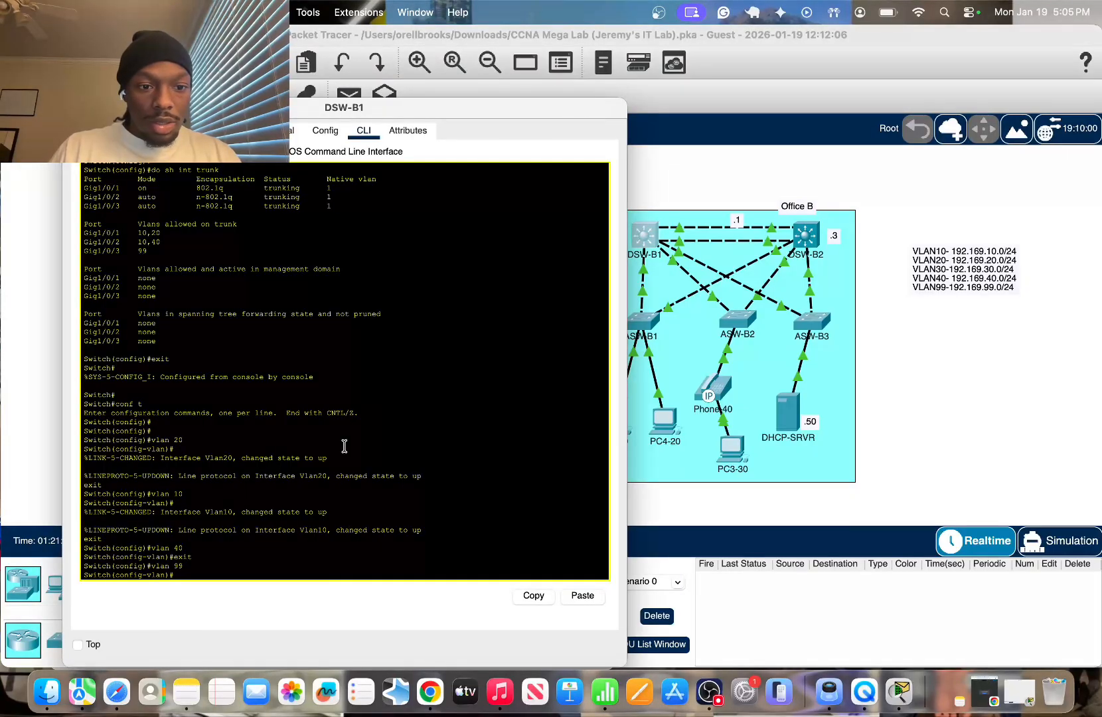
text(exit)
key(Return)
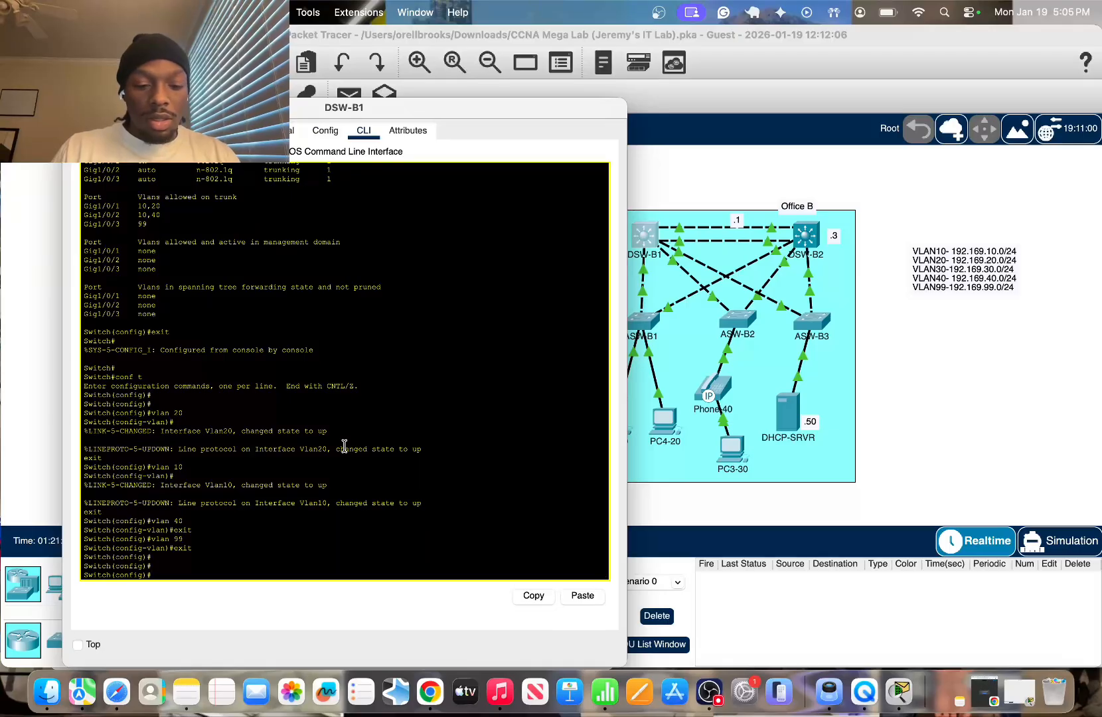
Assign IP address 192.169.10.2 with mask 255.255.255.0 to the VLAN 10 interface on DSW-B1
text(int vlan 10)
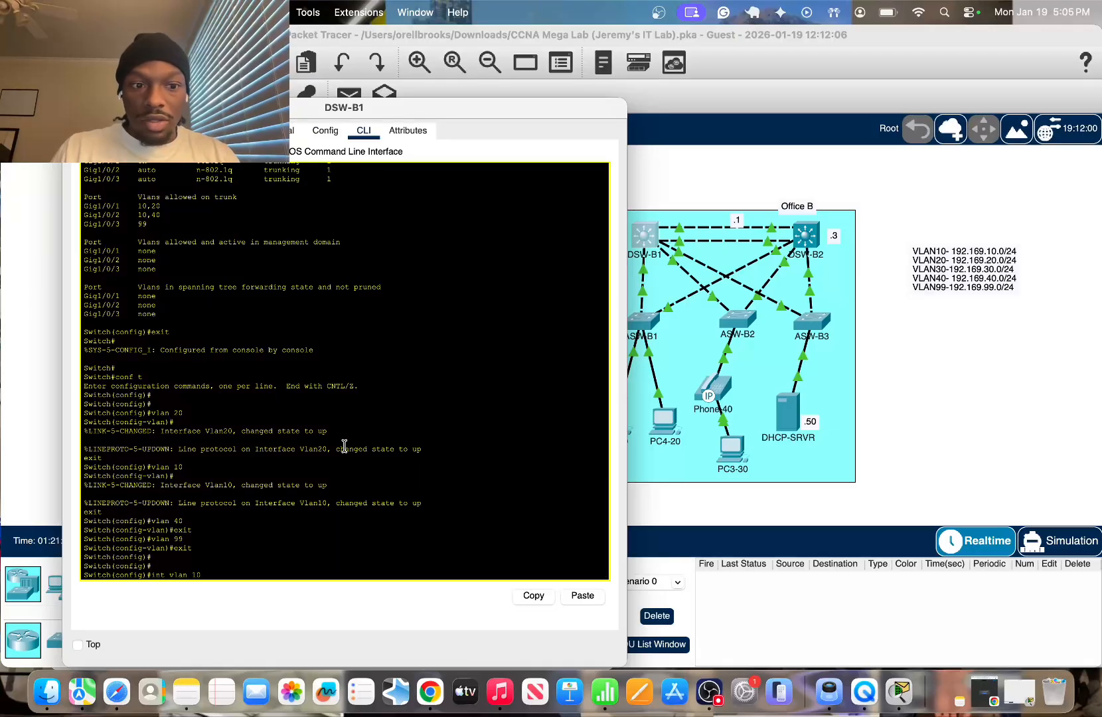
key(Return)
text(ip ad)
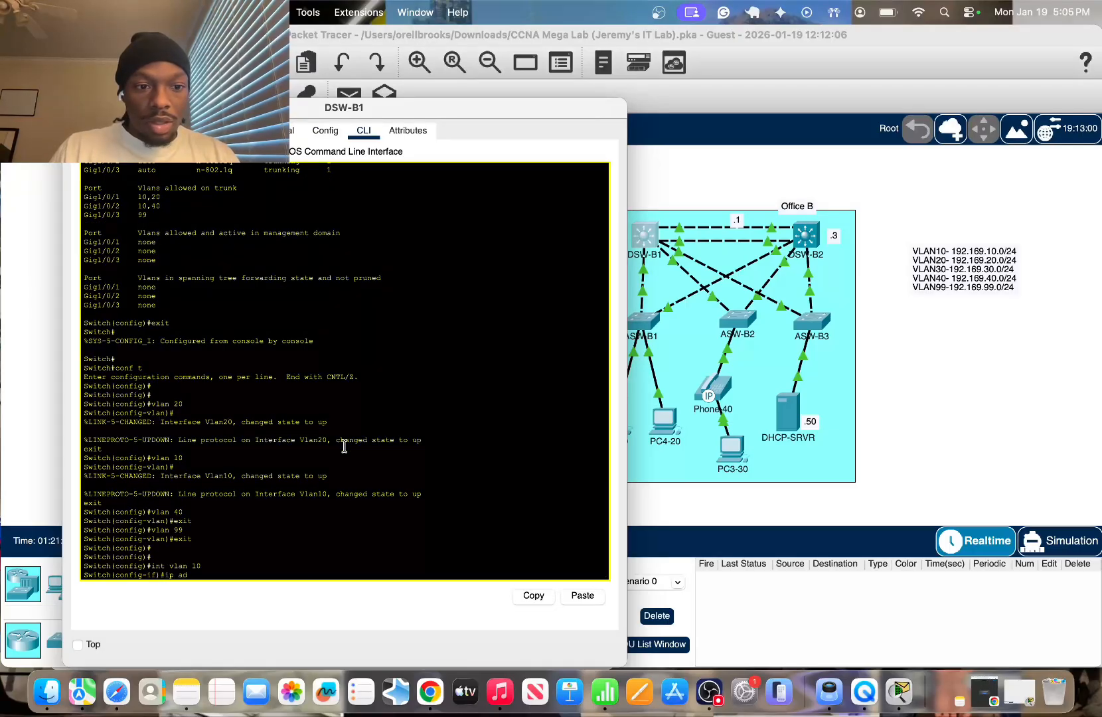
text(d)
key(Tab)
text(1)
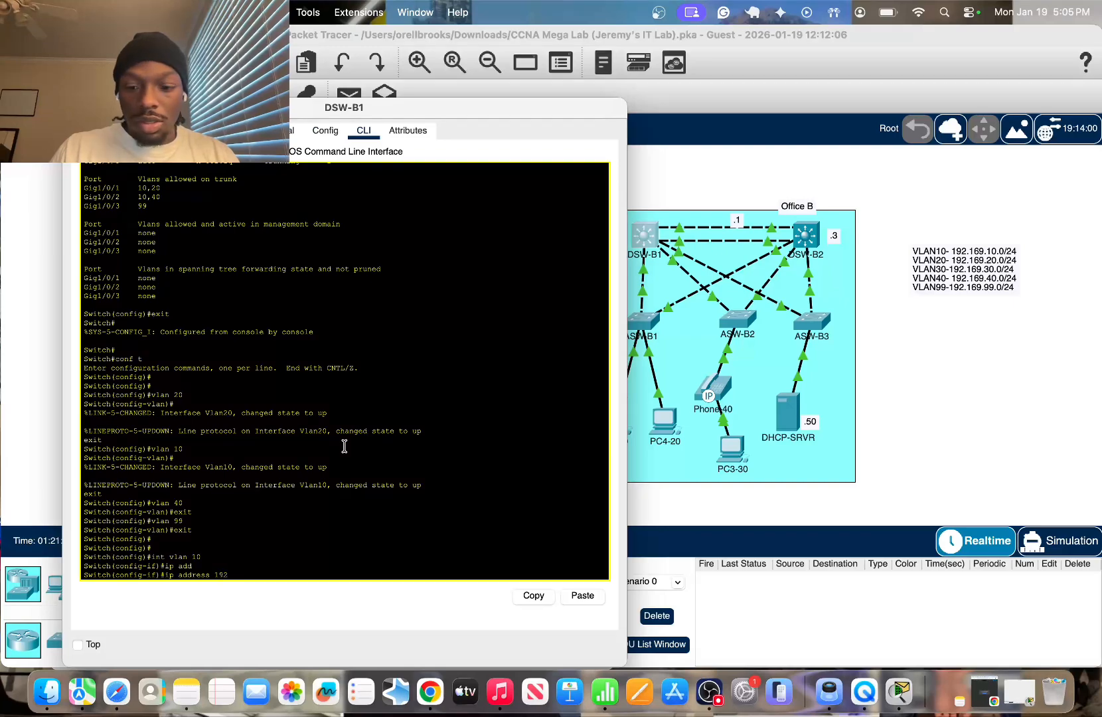
text(92.169.)
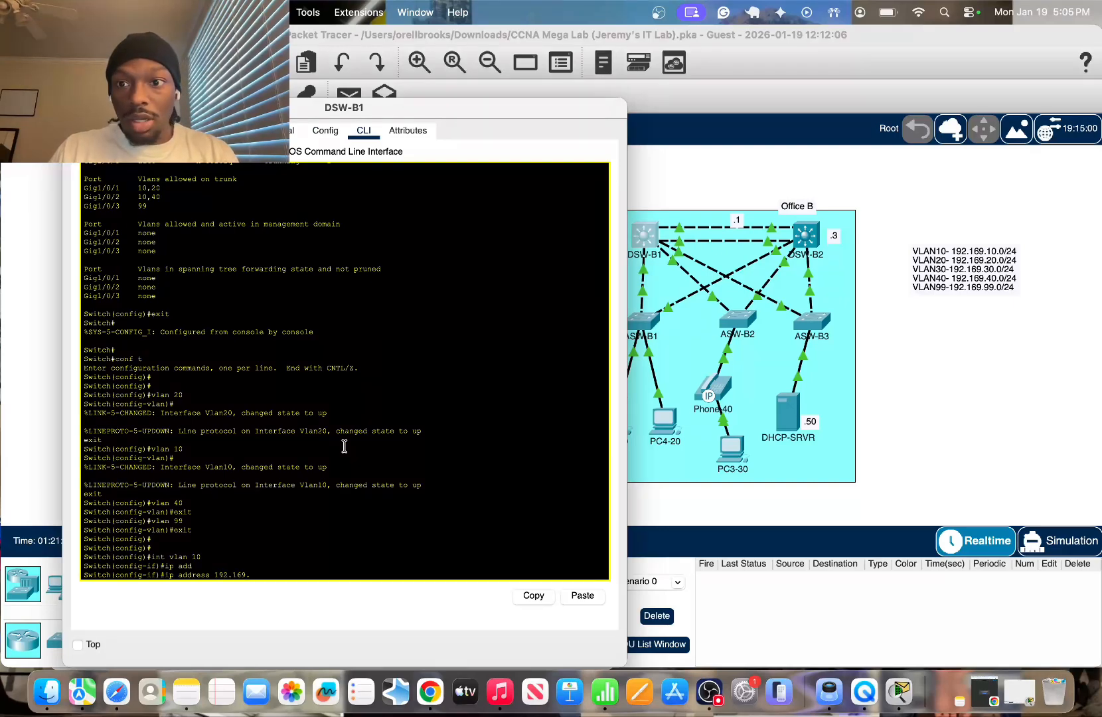
text(10)
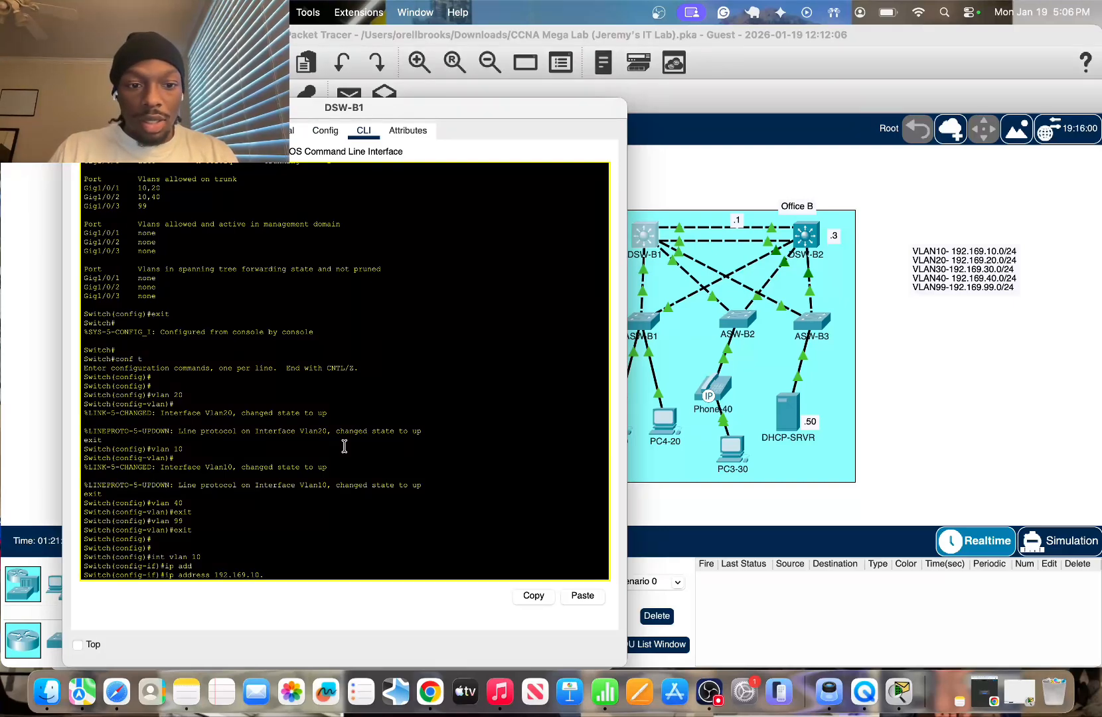
text(.2)
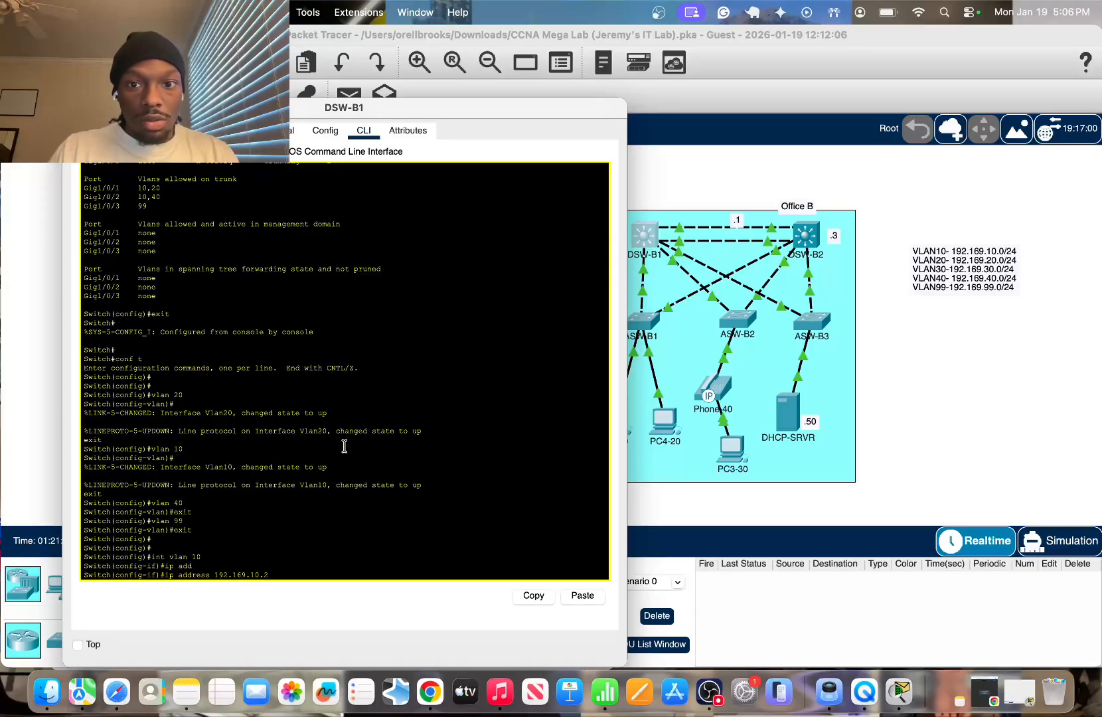
text( 255)
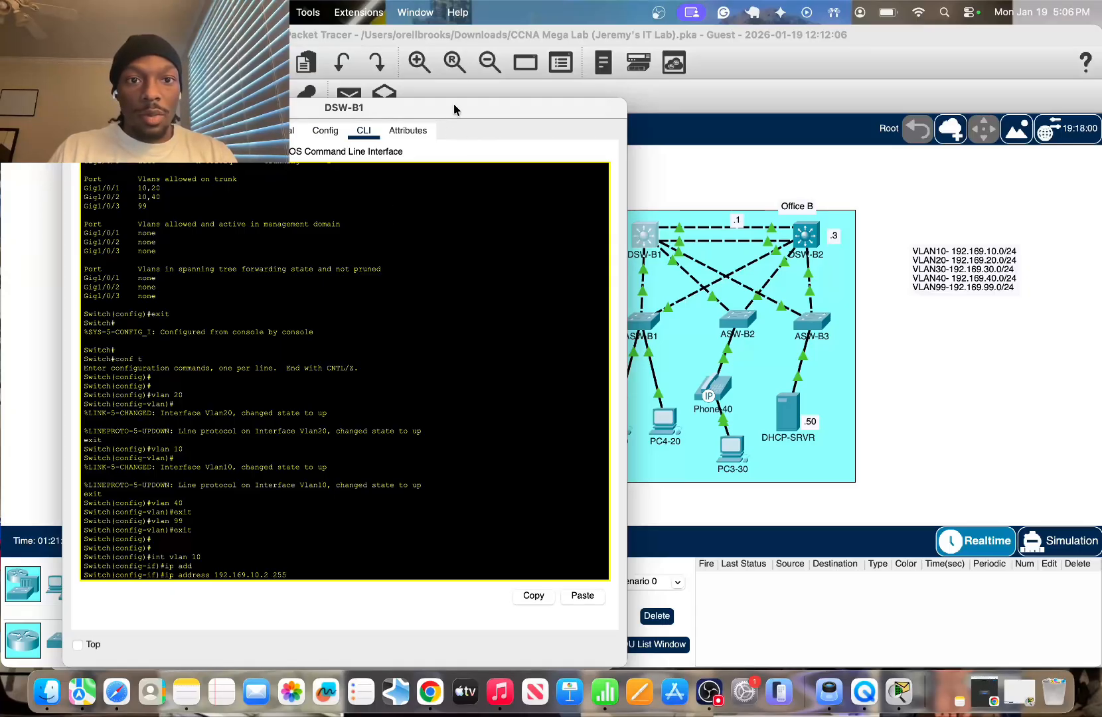
drag(453, 103, 645, 116)
text(.255)
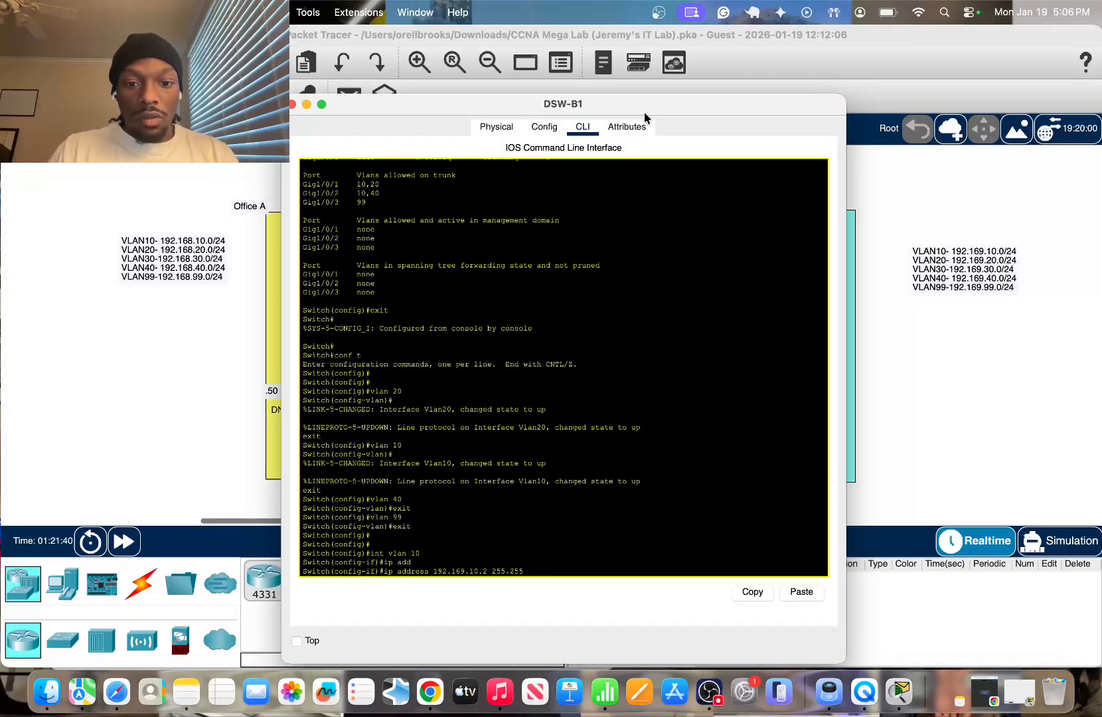
text(.255.0)
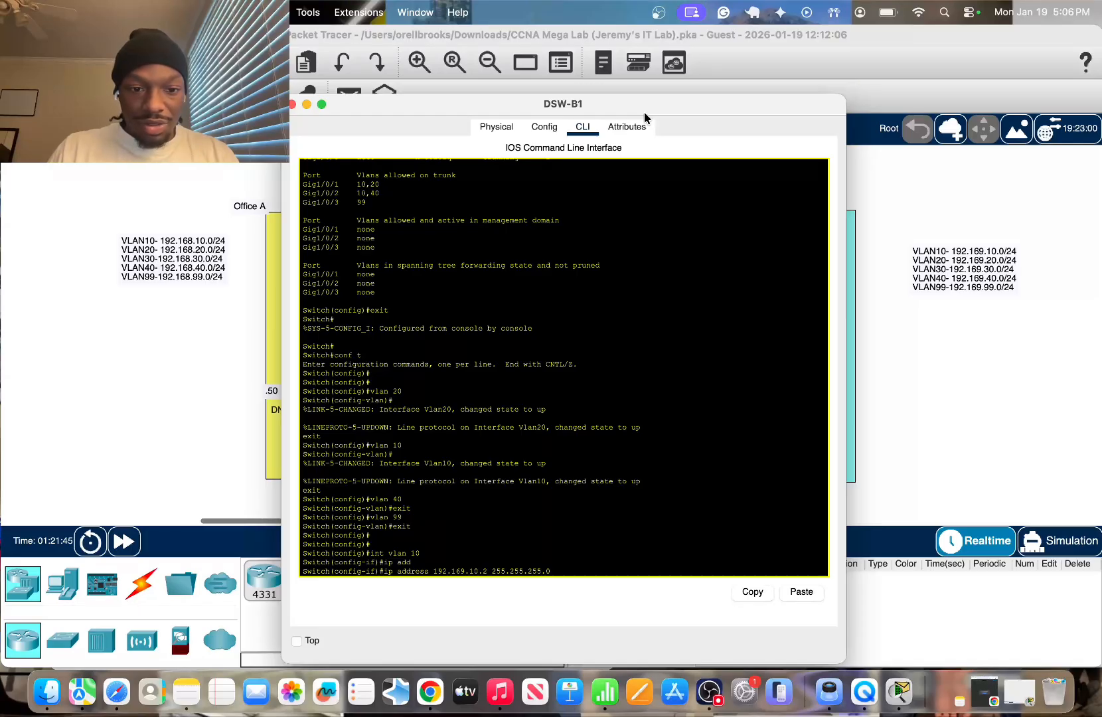
key(Return)
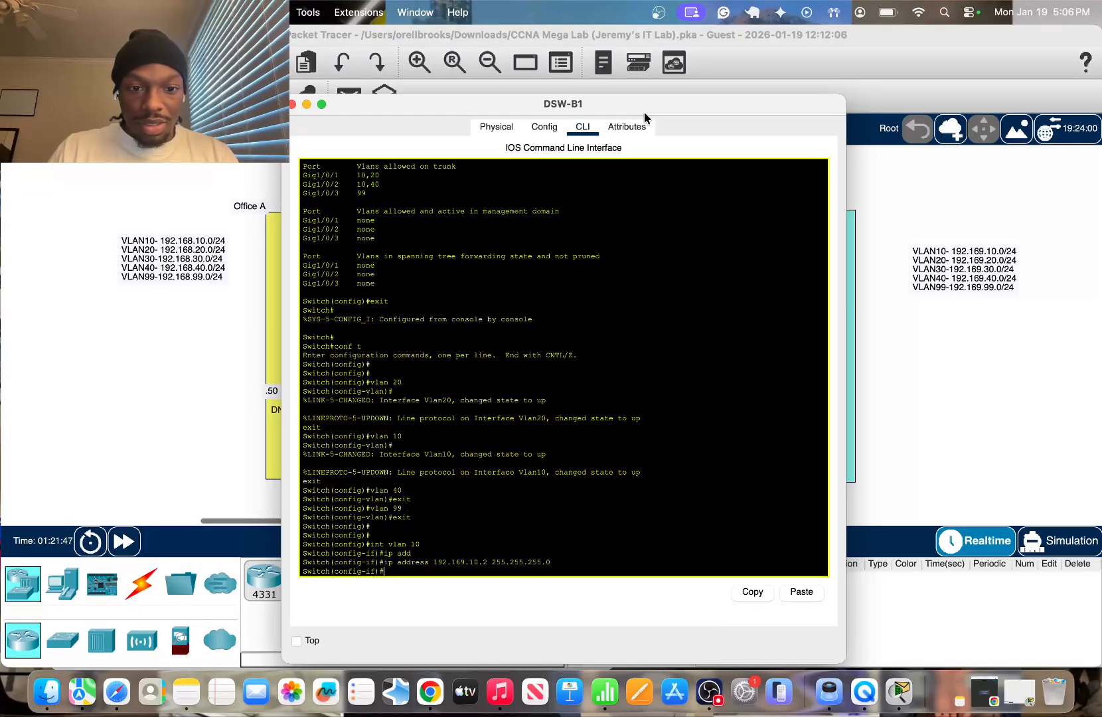
Assign 192.169.20.2 with mask 255.255.255.0 to DSW-B1's VLAN 20 interface and return to global configuration mode
text(int vlan 20)
key(Return)
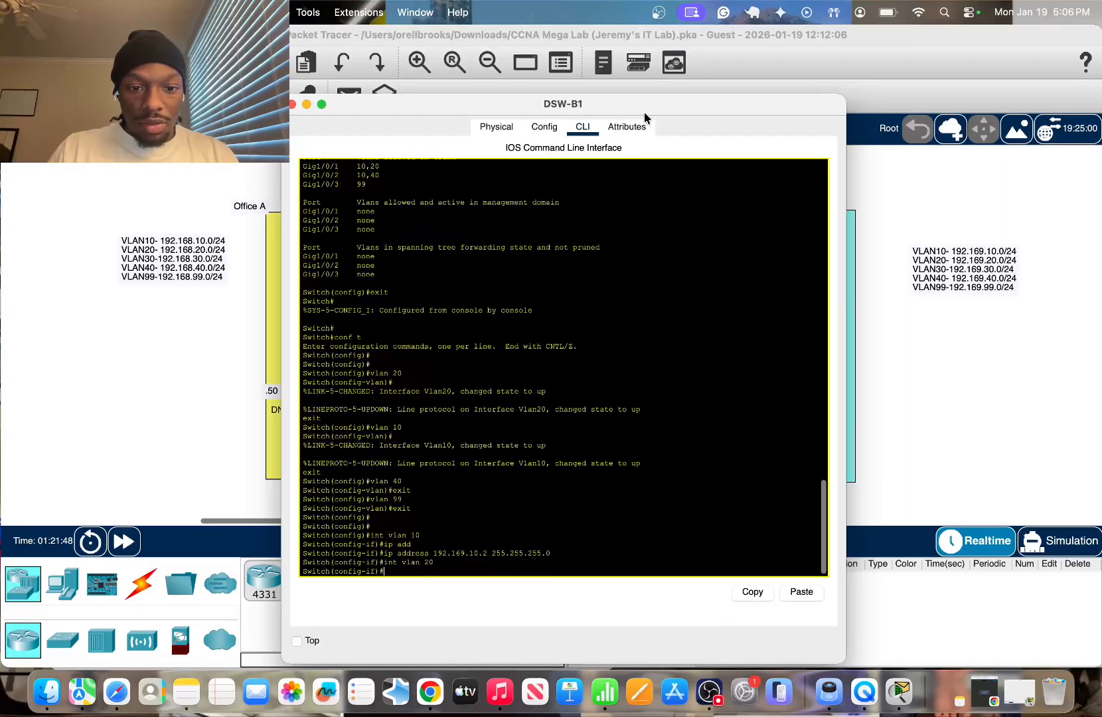
text(ip add)
key(Tab)
text(1)
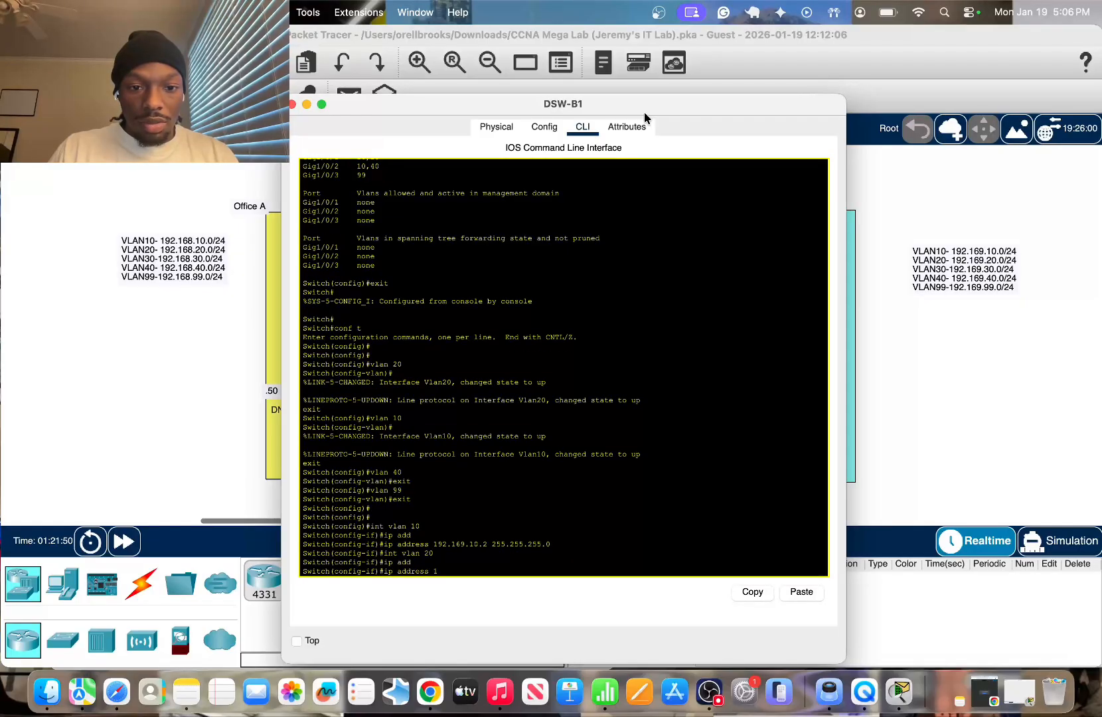
text(92.169.20.2)
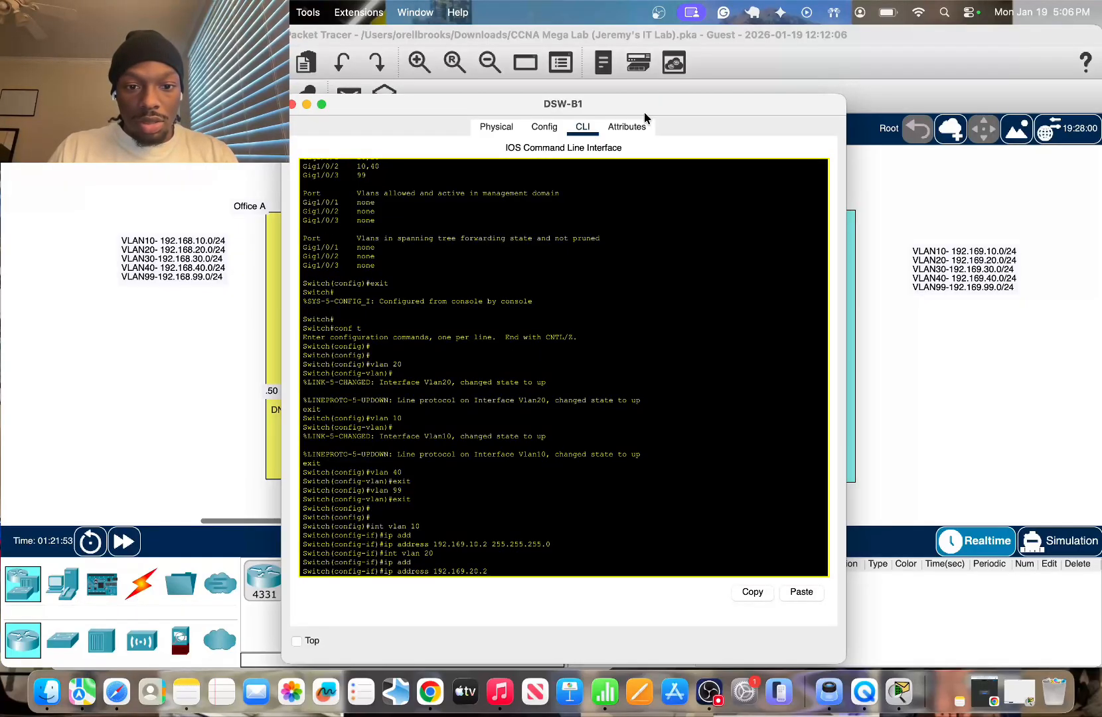
text( 255.255)
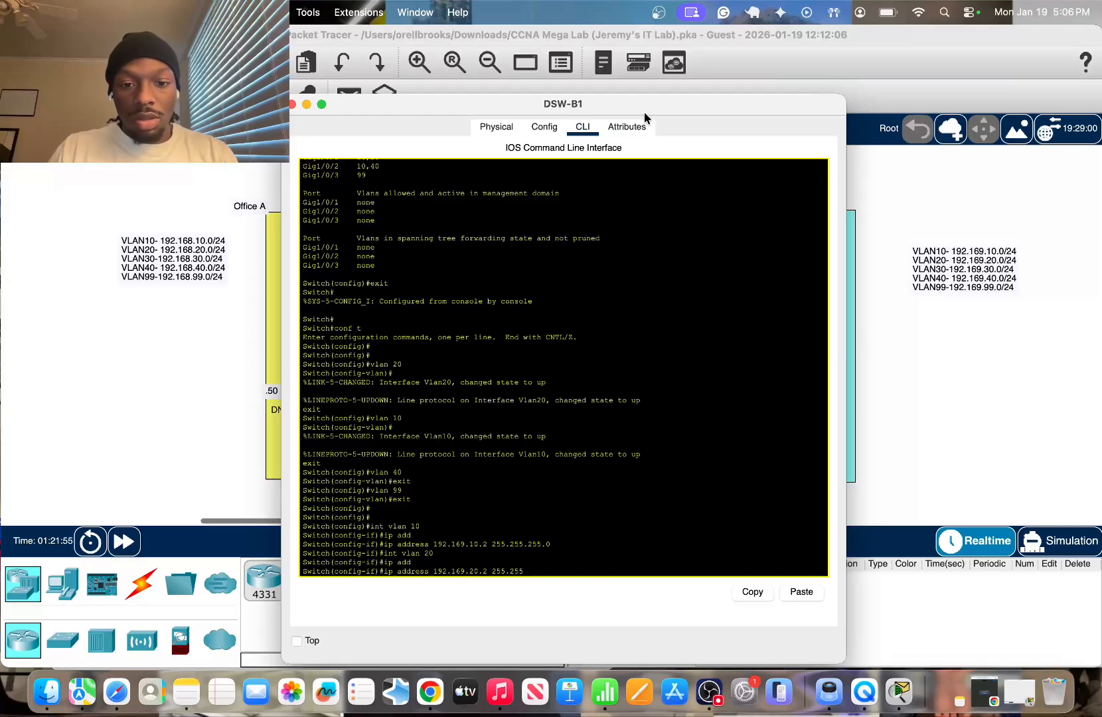
text(.255.0)
key(Return)
key(Return)
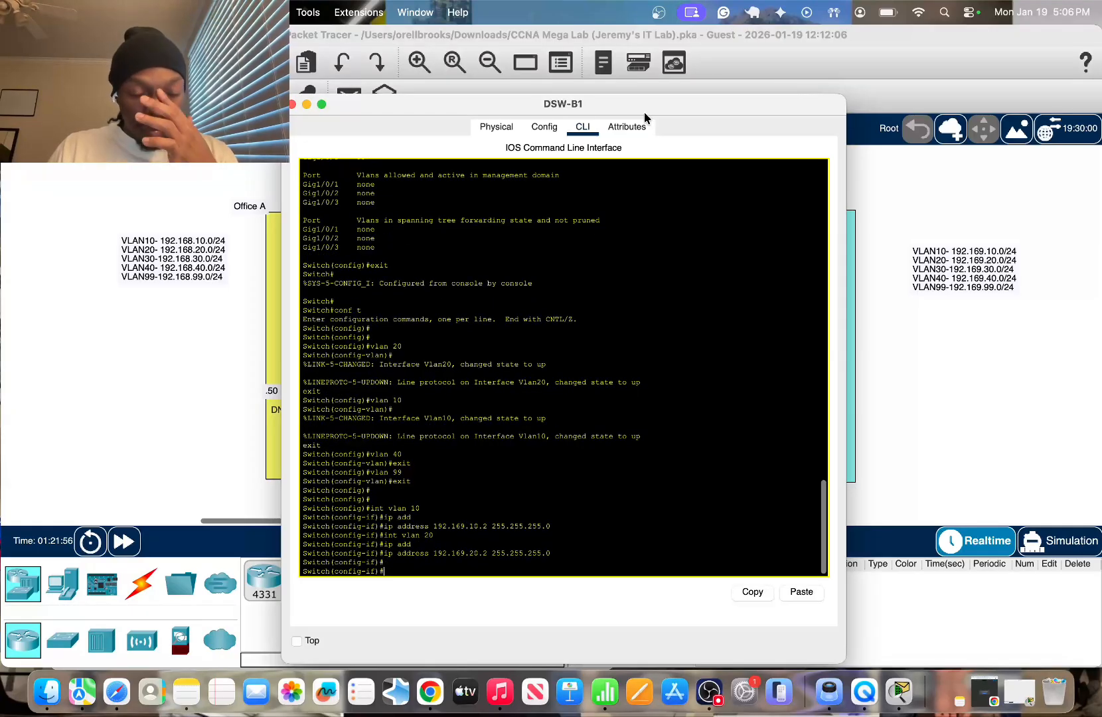
text(exit)
key(Return)
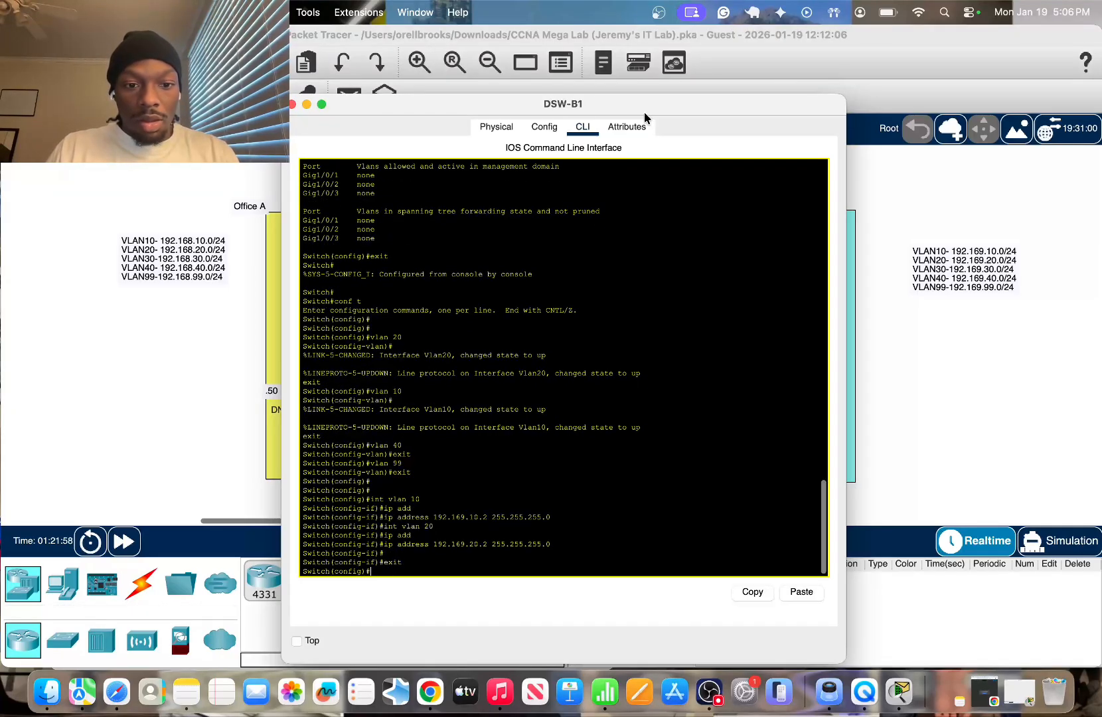
Configure DSW-B1's VLAN 30 interface with IP address 192.169.30.2 and mask 255.255.255.0
text(int vlqn)
key(BackSpace)
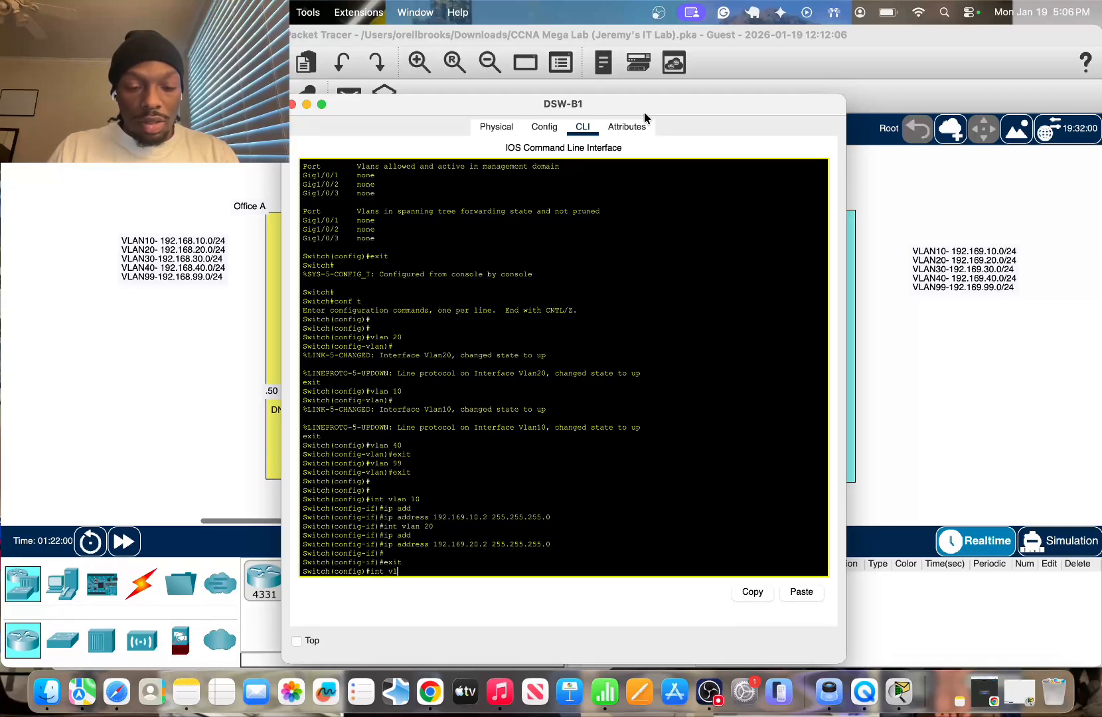
text(an 30)
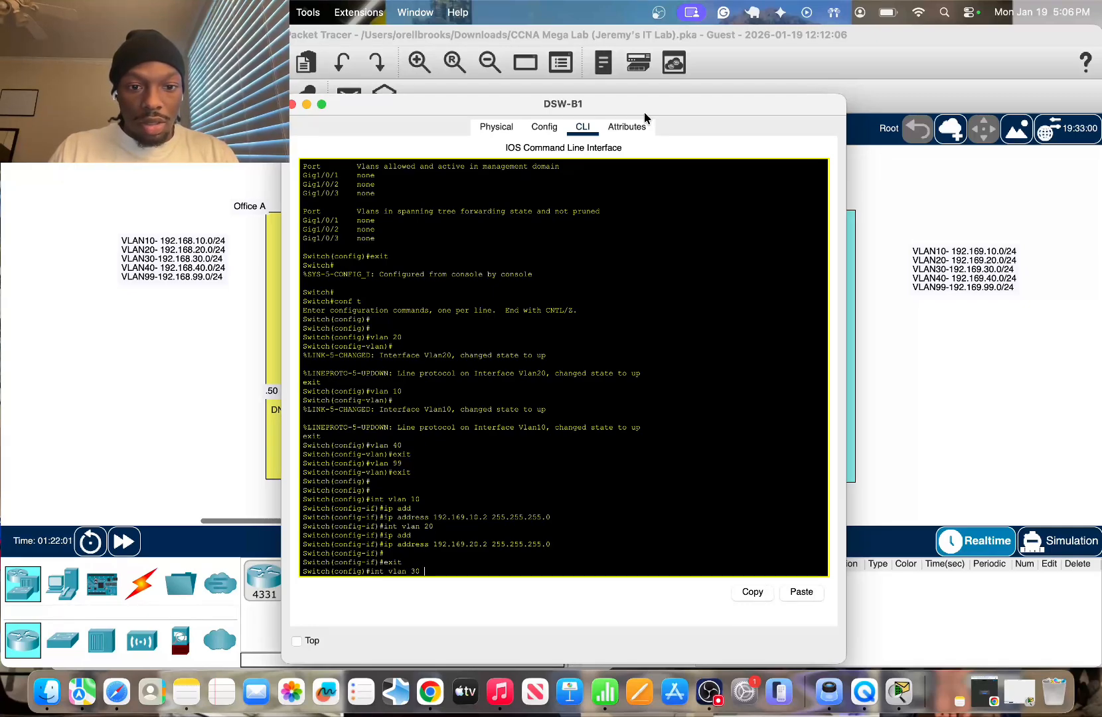
key(Return)
text(ip add)
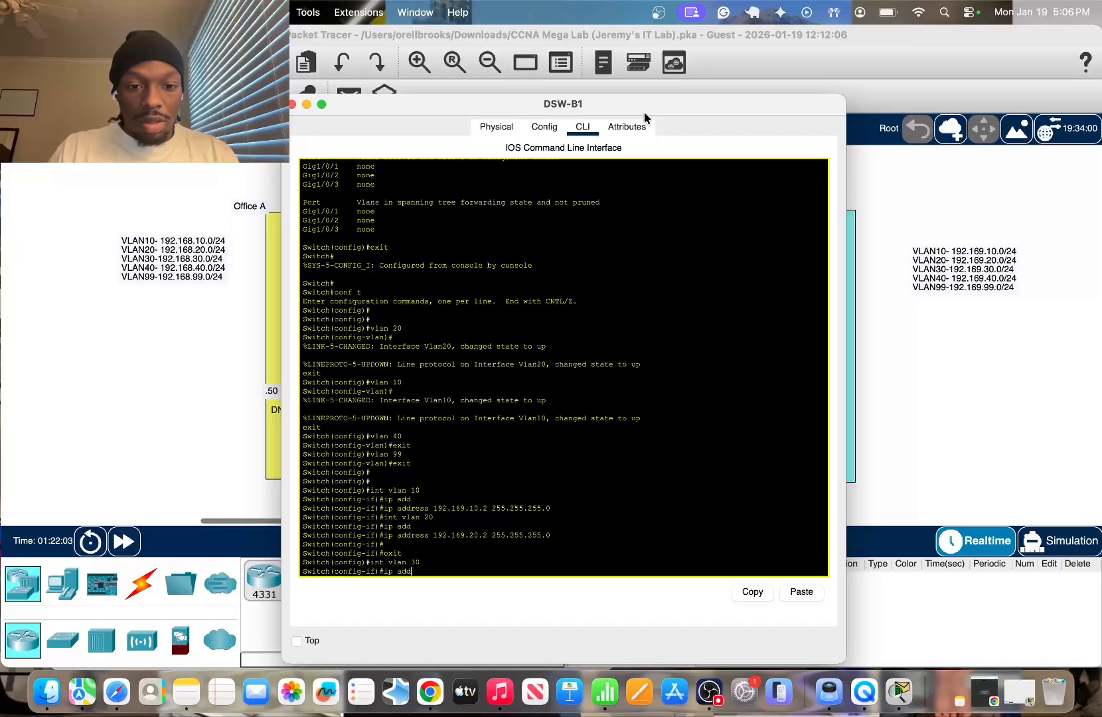
key(Tab)
text(192.1)
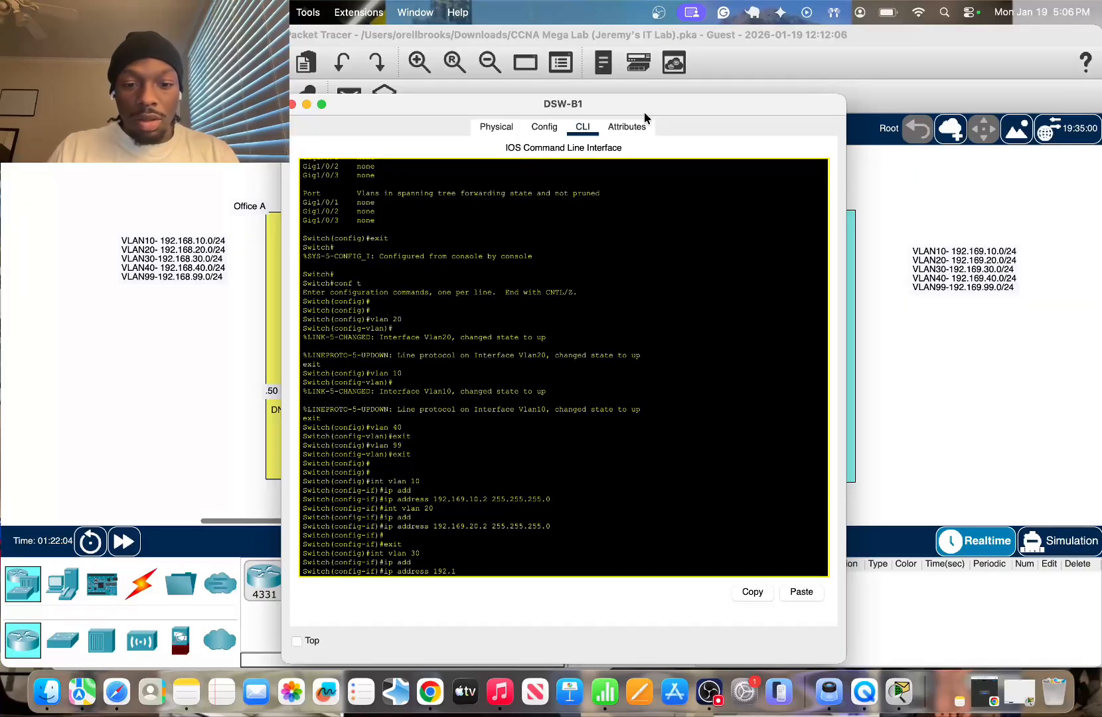
text(69.)
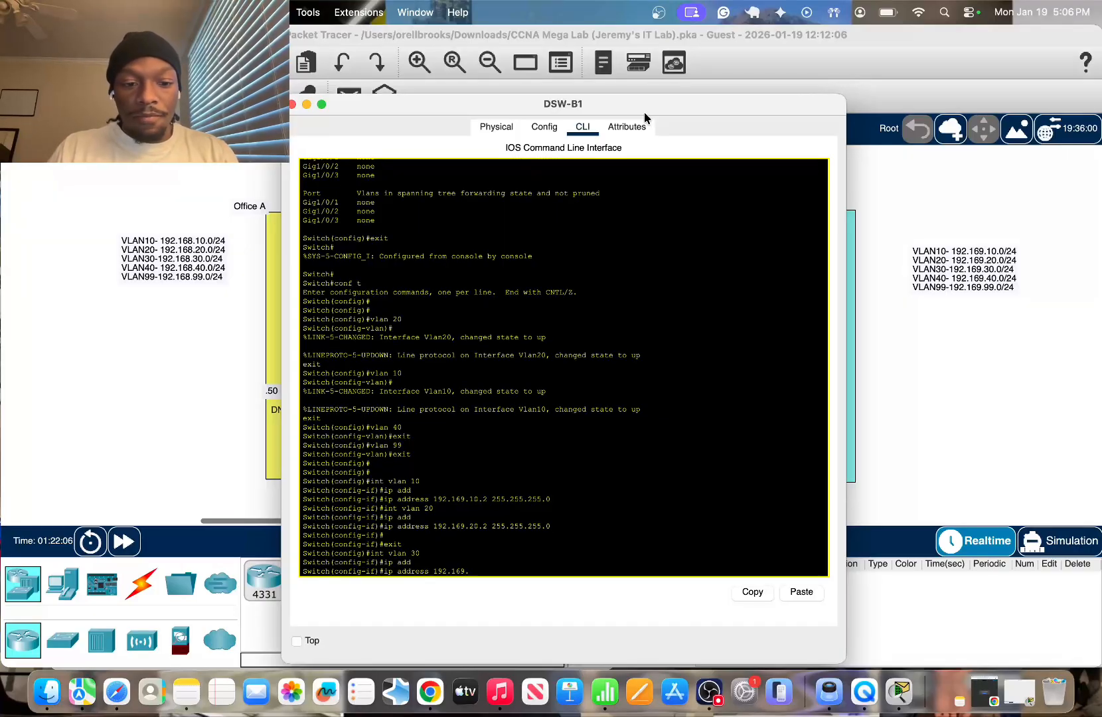
text(30.3)
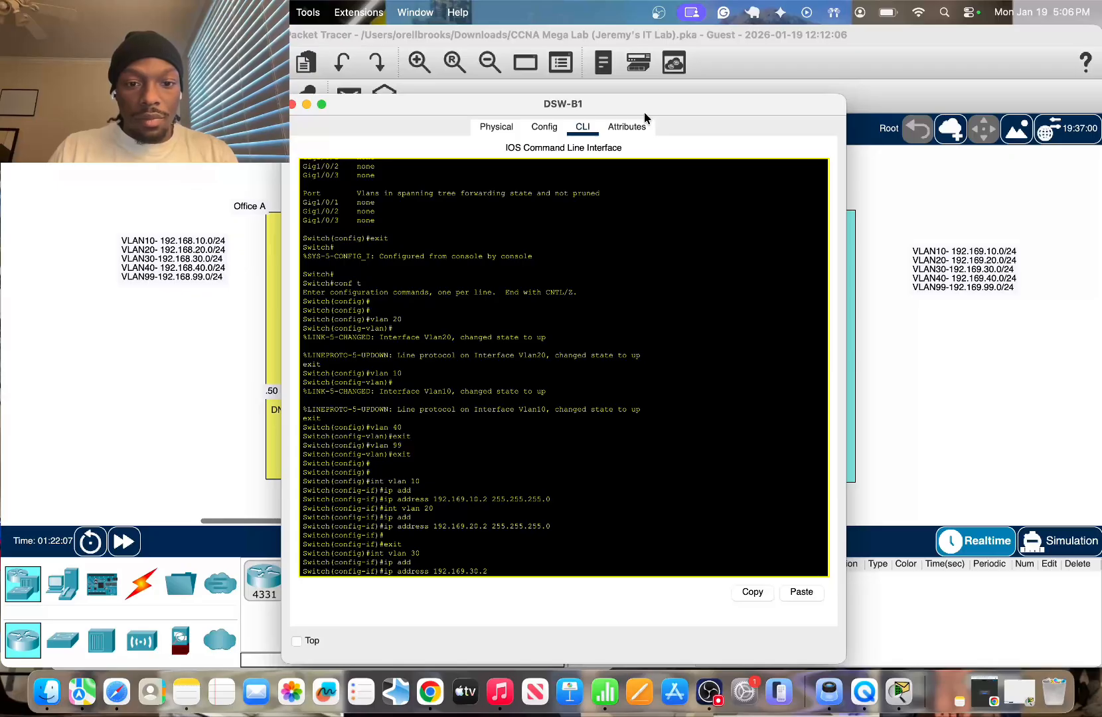
text( 255.255.25)
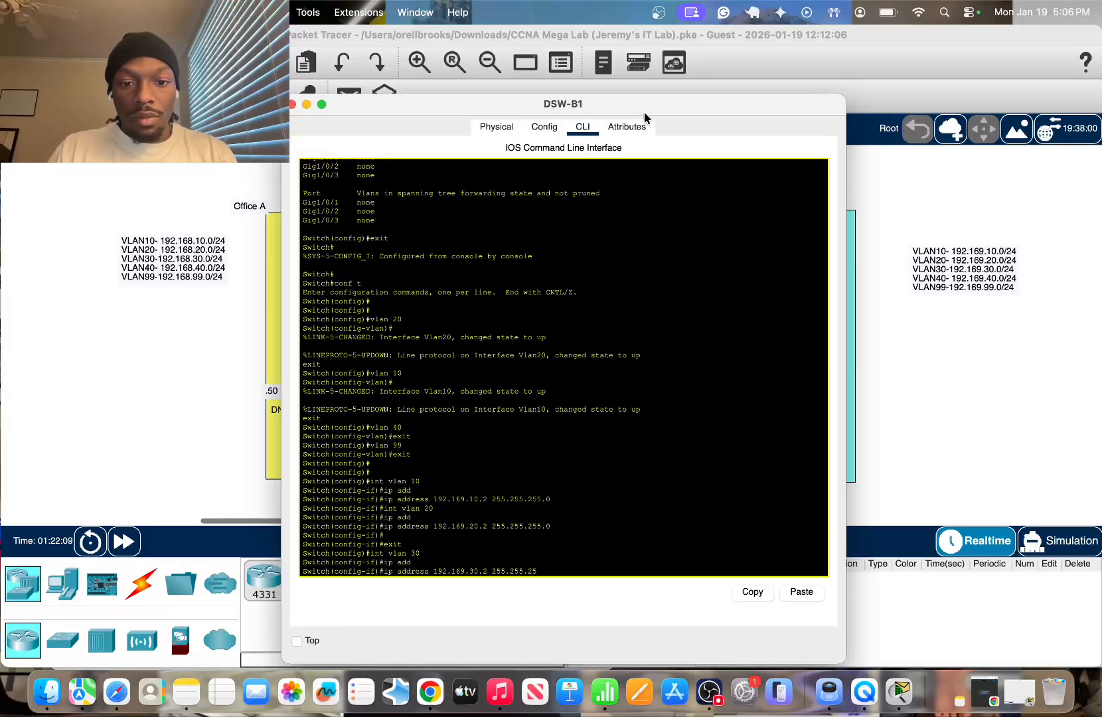
text(5.0)
key(Return)
key(Return)
key(Return)
Assign 192.169.40.2 with mask 255.255.255.0 to DSW-B1's VLAN 40 interface and return to global configuration mode
text(int v)
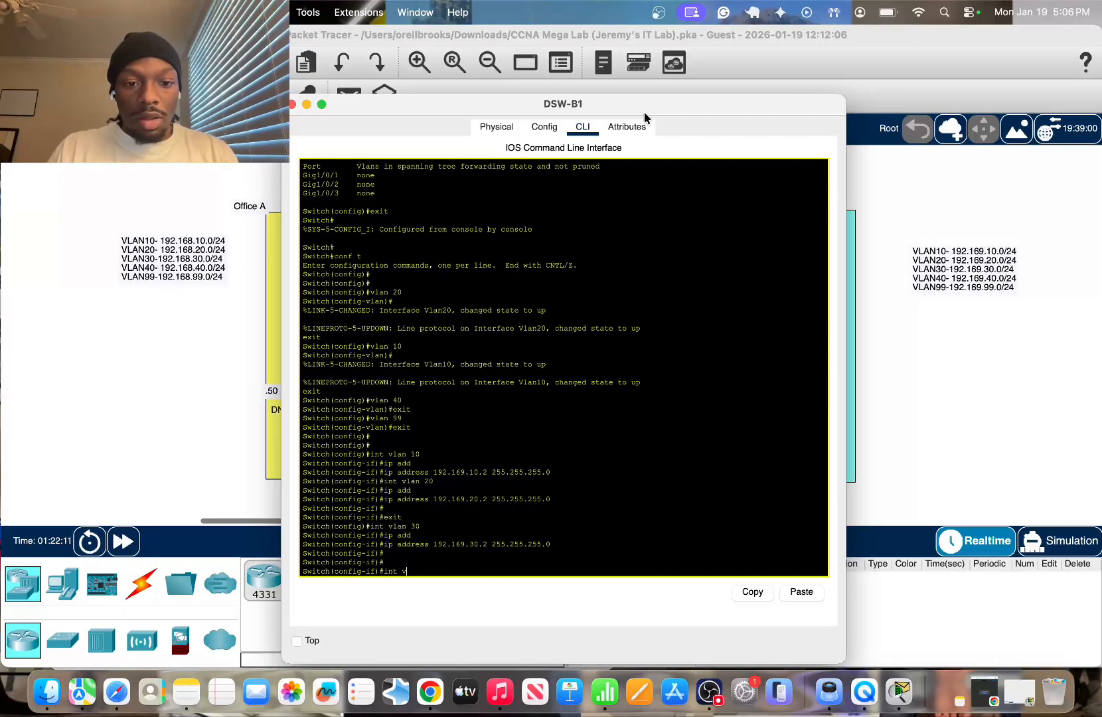
text(lan 40)
key(Return)
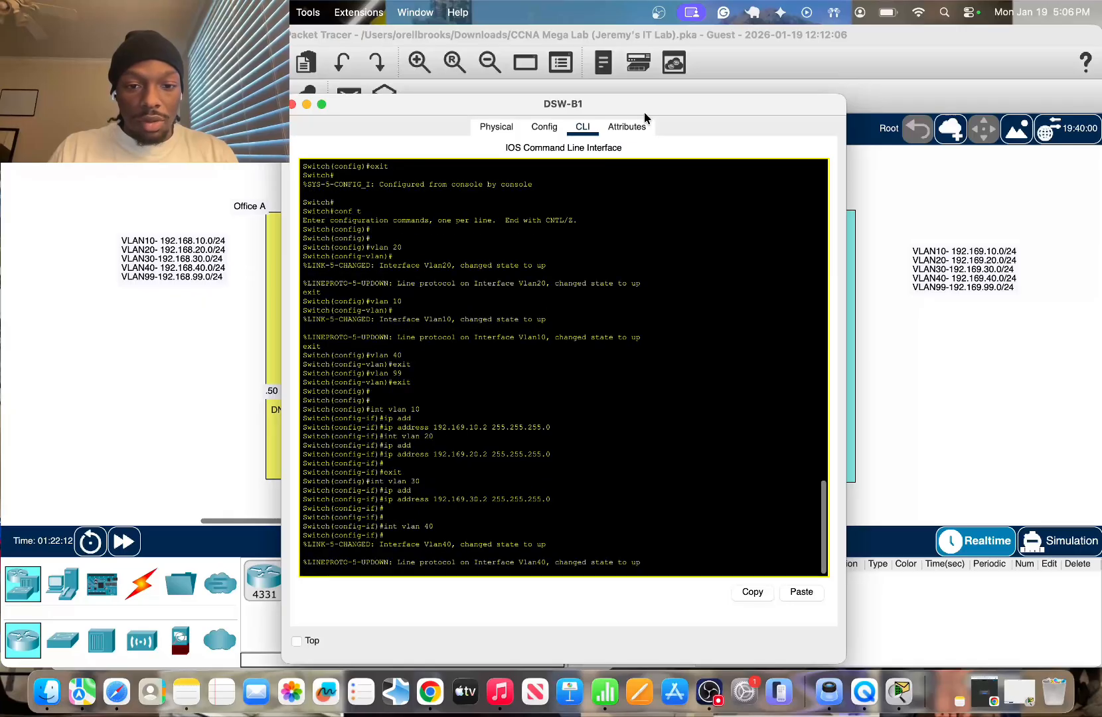
text(ip add)
key(Tab)
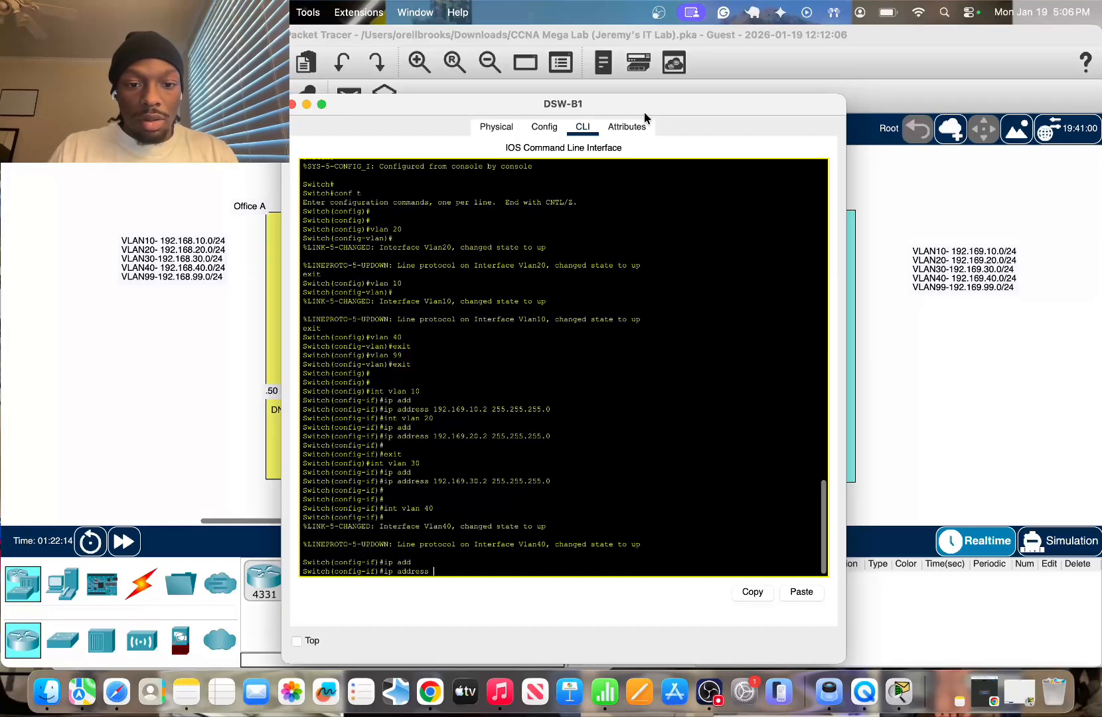
text(192.16)
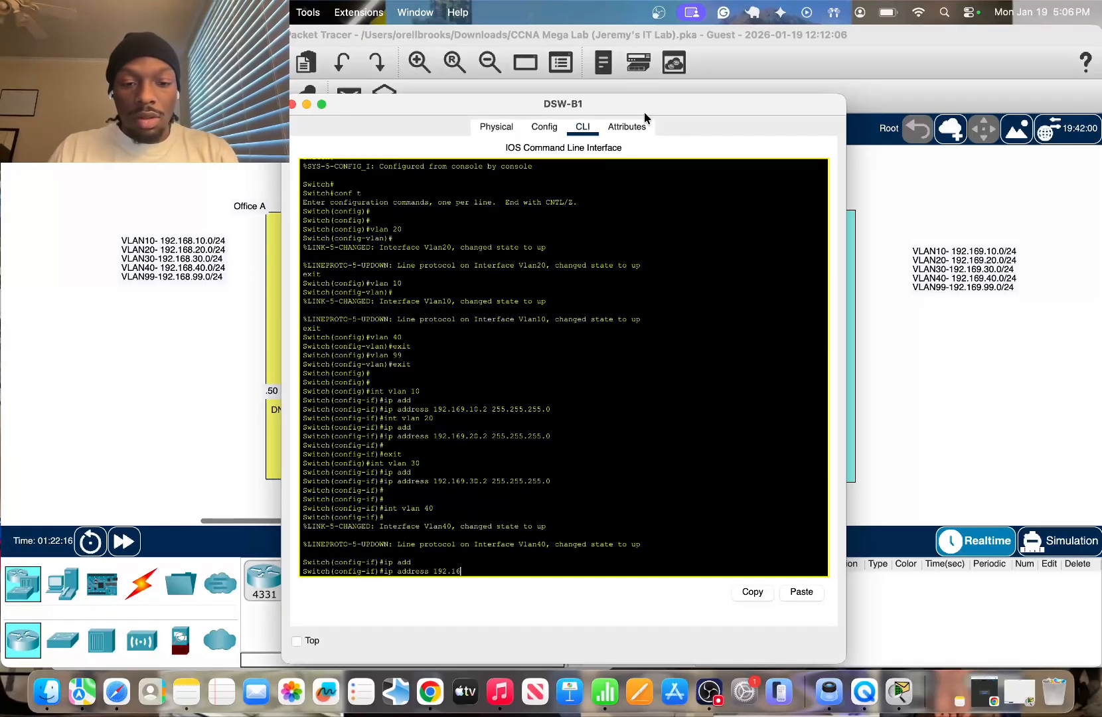
text(9.40.)
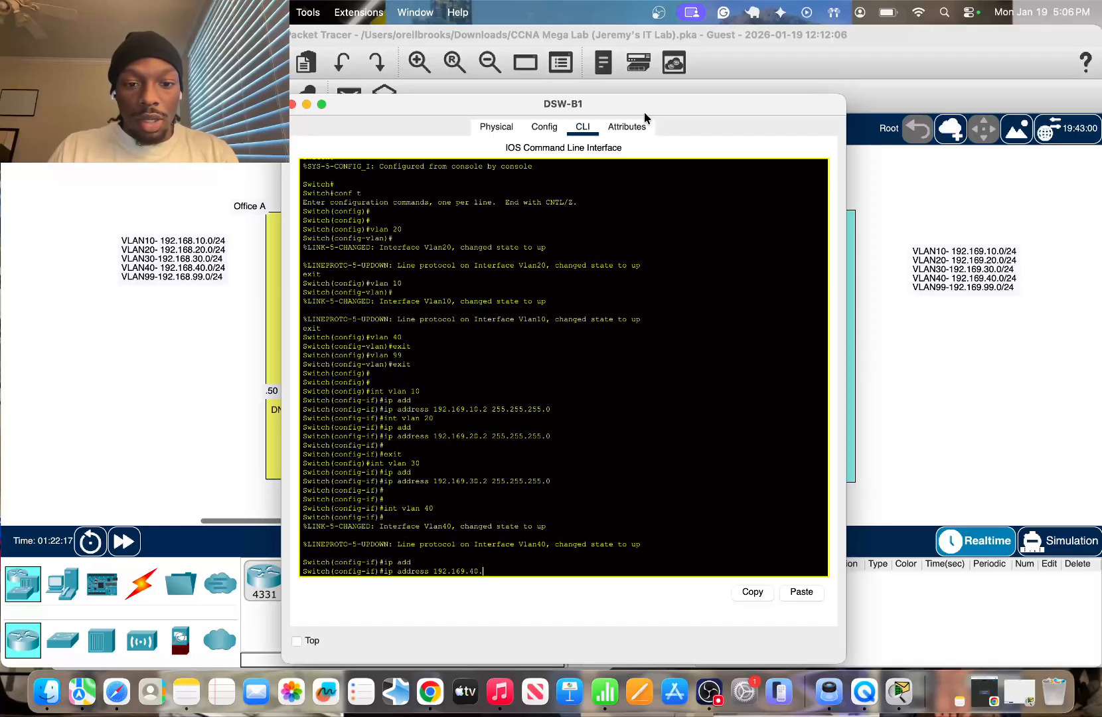
text(2 255.255.)
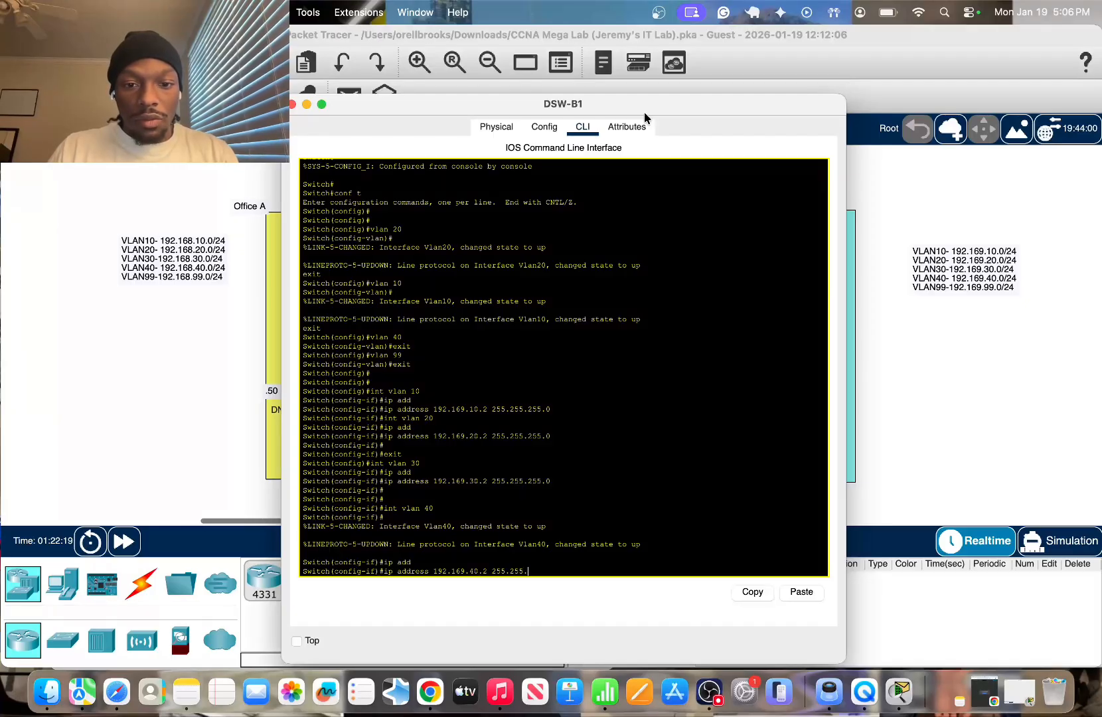
text(25)
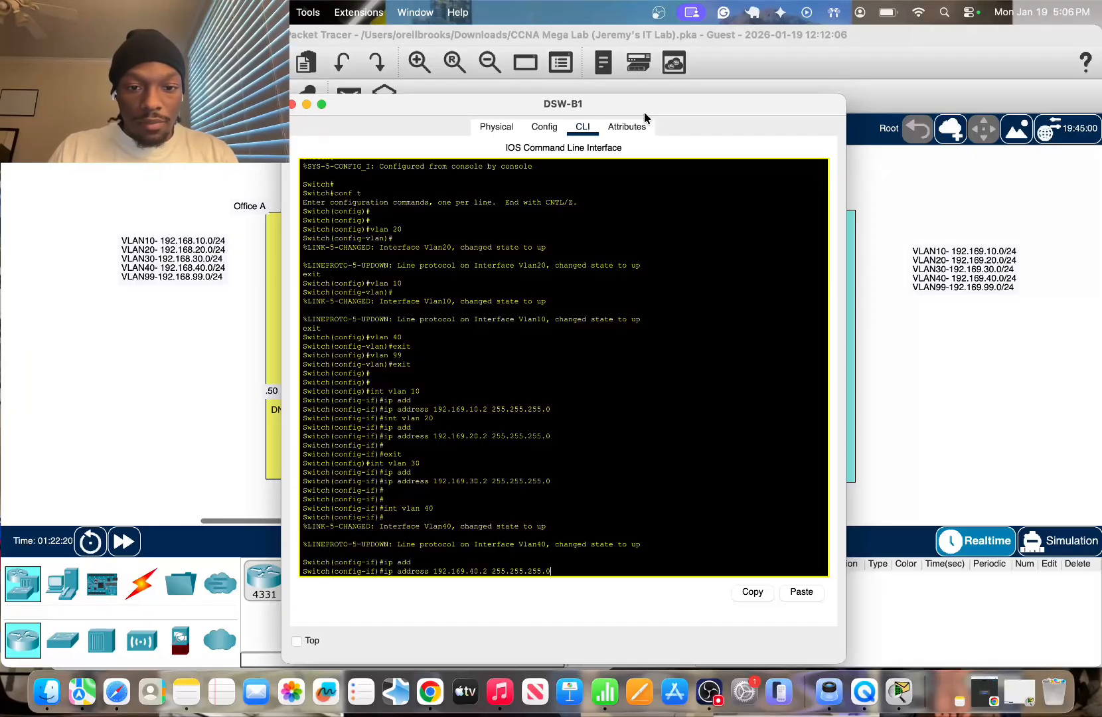
text(5.0)
key(Return)
text(exit)
key(Return)
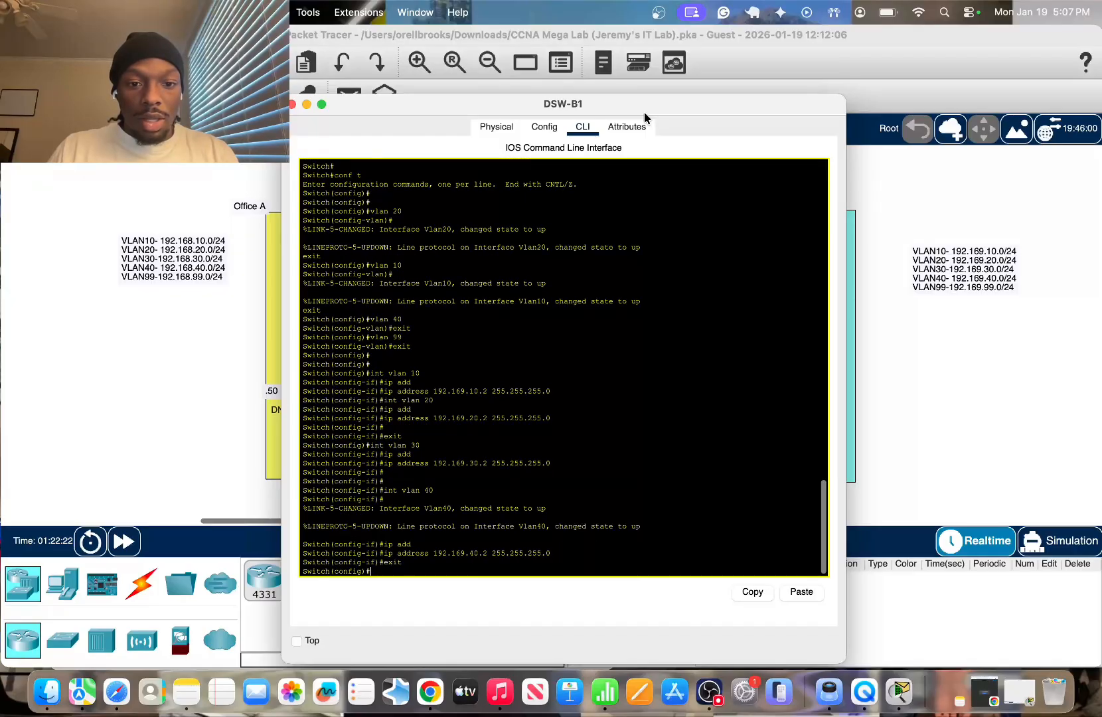
Assign 192.169.99.2 with mask 255.255.255.0 to DSW-B1's VLAN 99 interface and return to global configuration mode
text(int vlan 99)
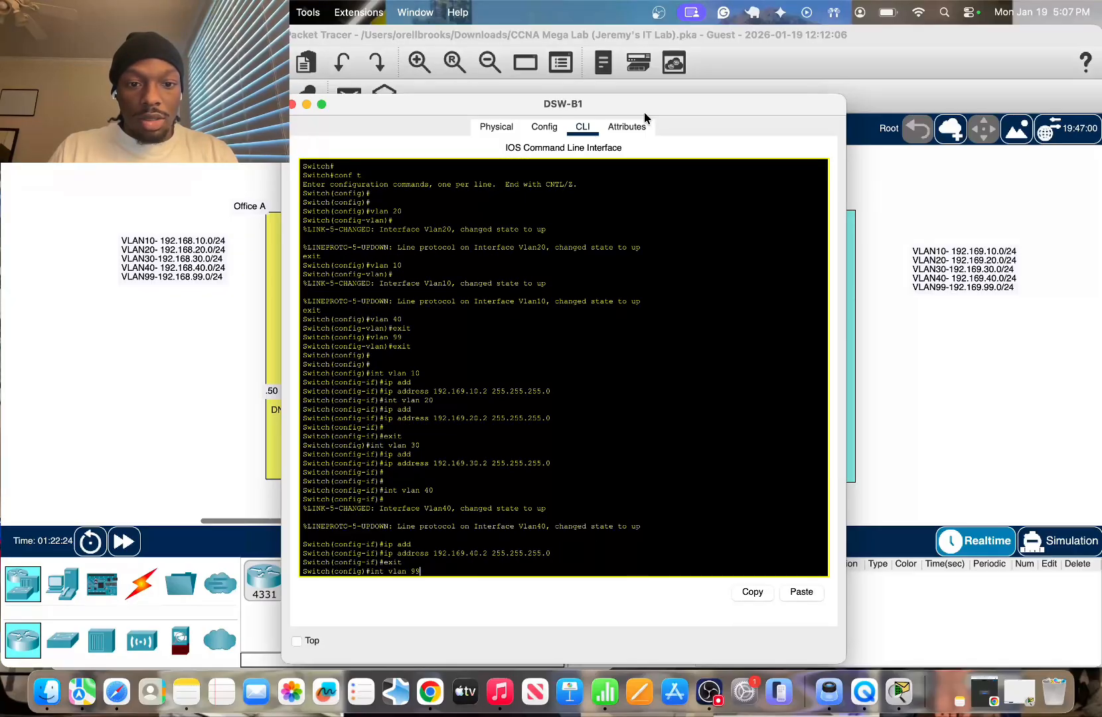
key(Return)
key(Return)
text(ip add)
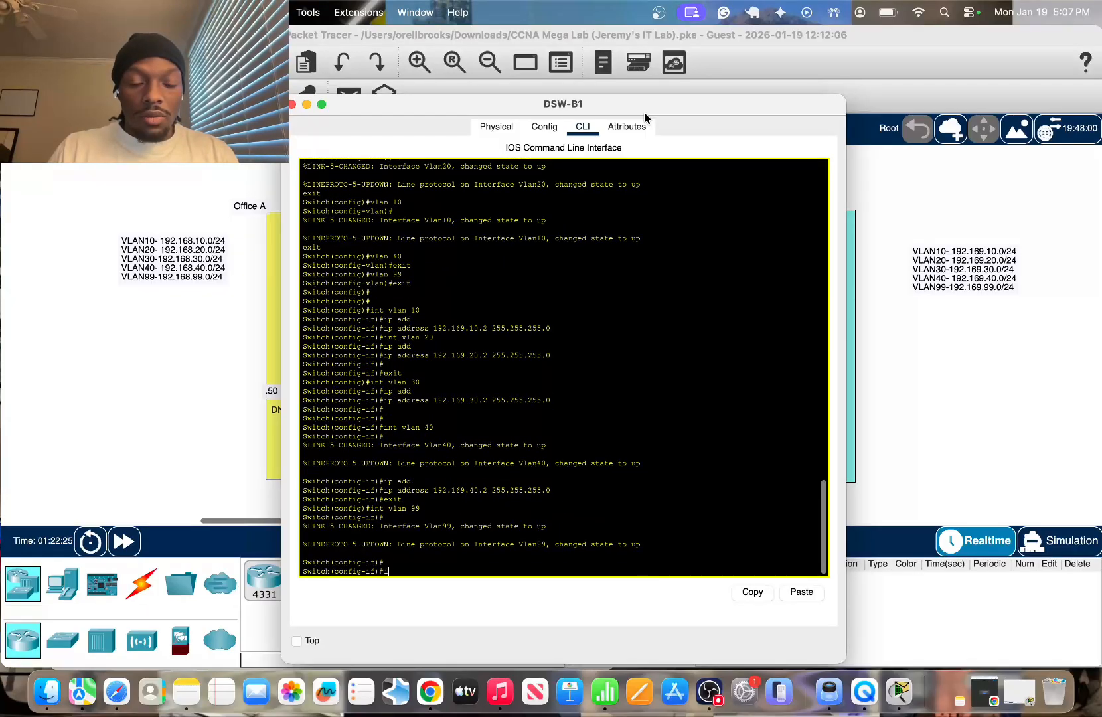
key(Tab)
text(192.)
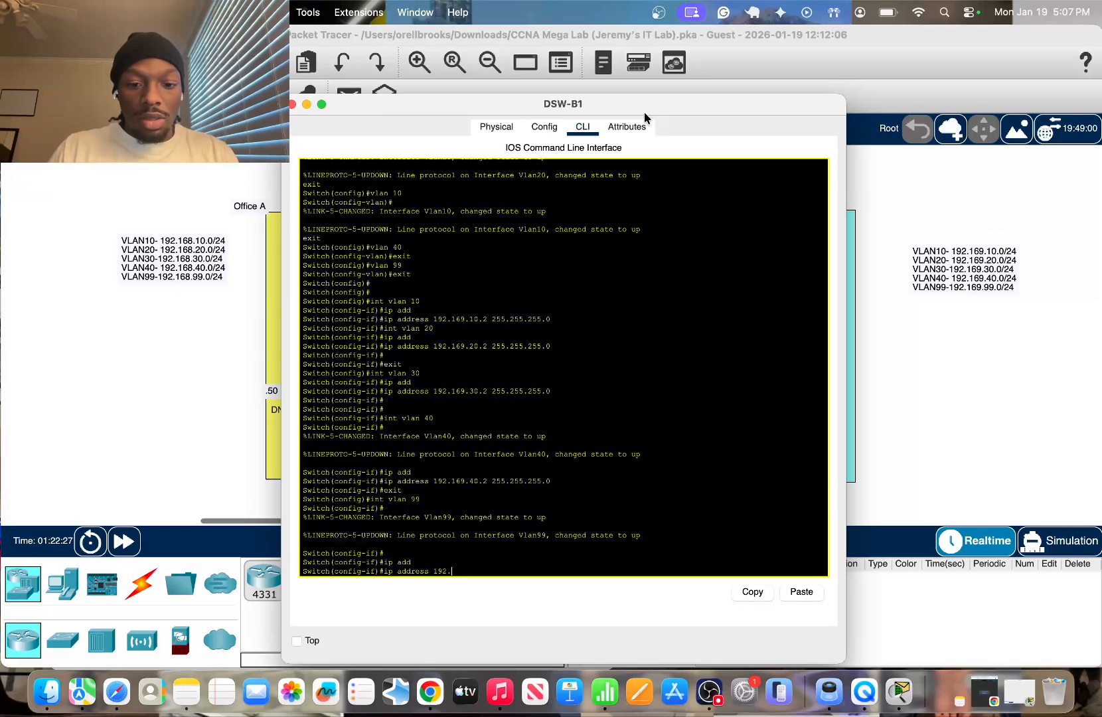
text(169.99.)
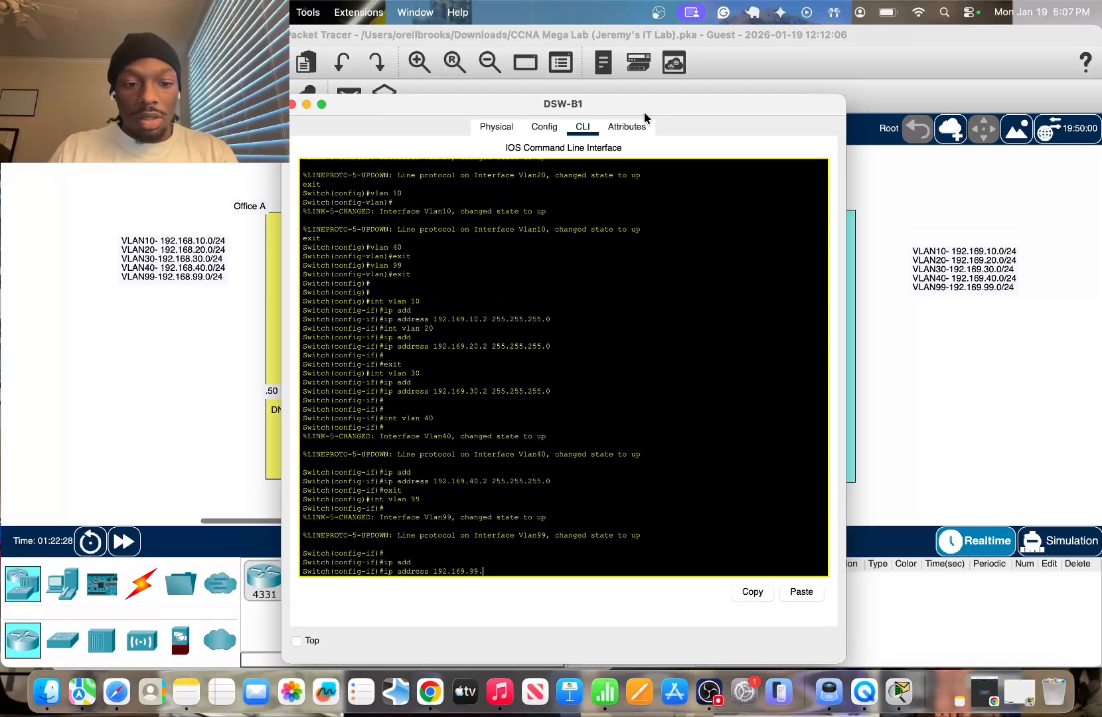
text(2 255.255.255.0)
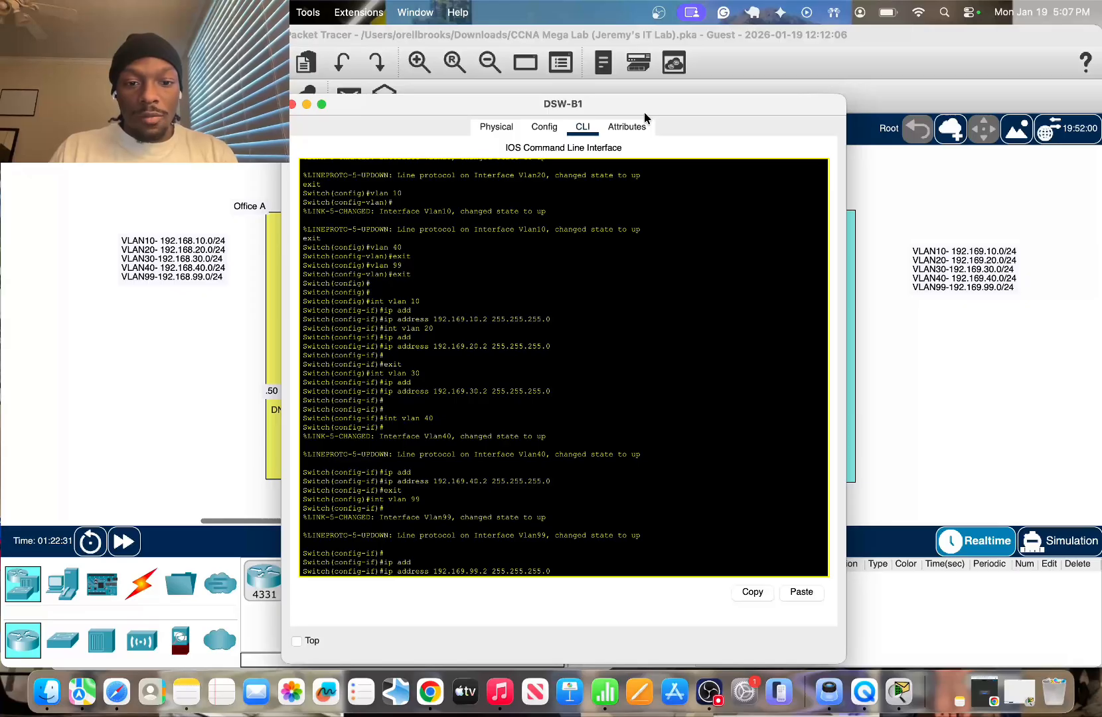
key(Return)
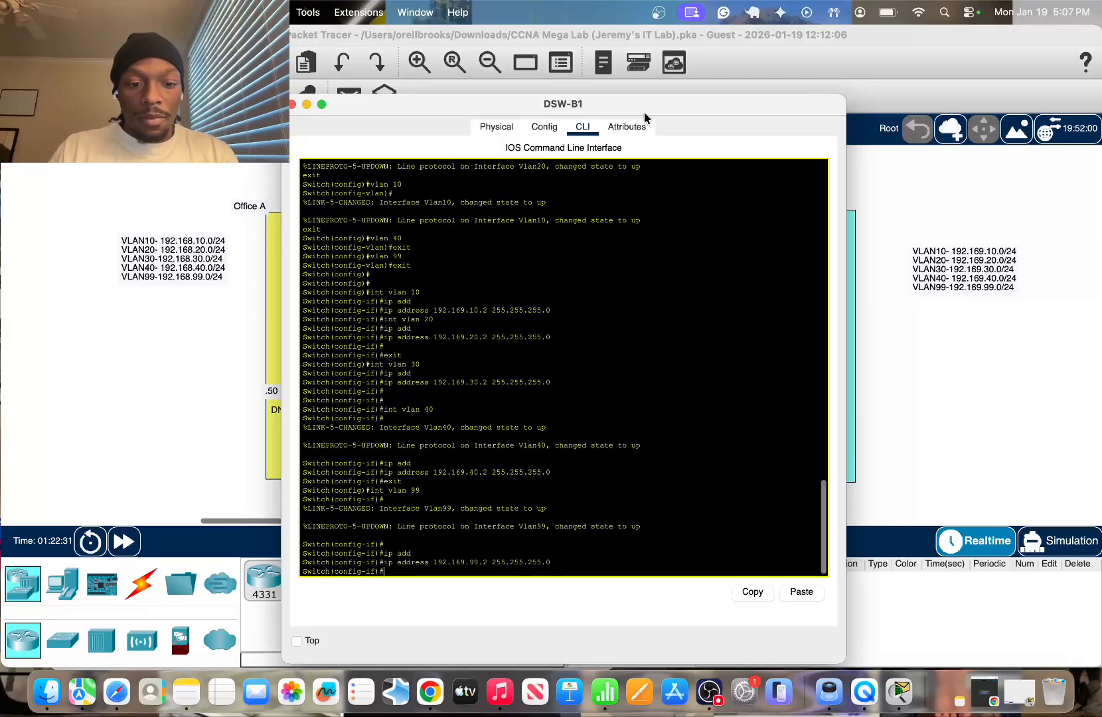
text(exit)
key(Return)
Display the brief IP interface summary on DSW-B1 and check the addresses and status of all VLAN interfaces
text(do sh)
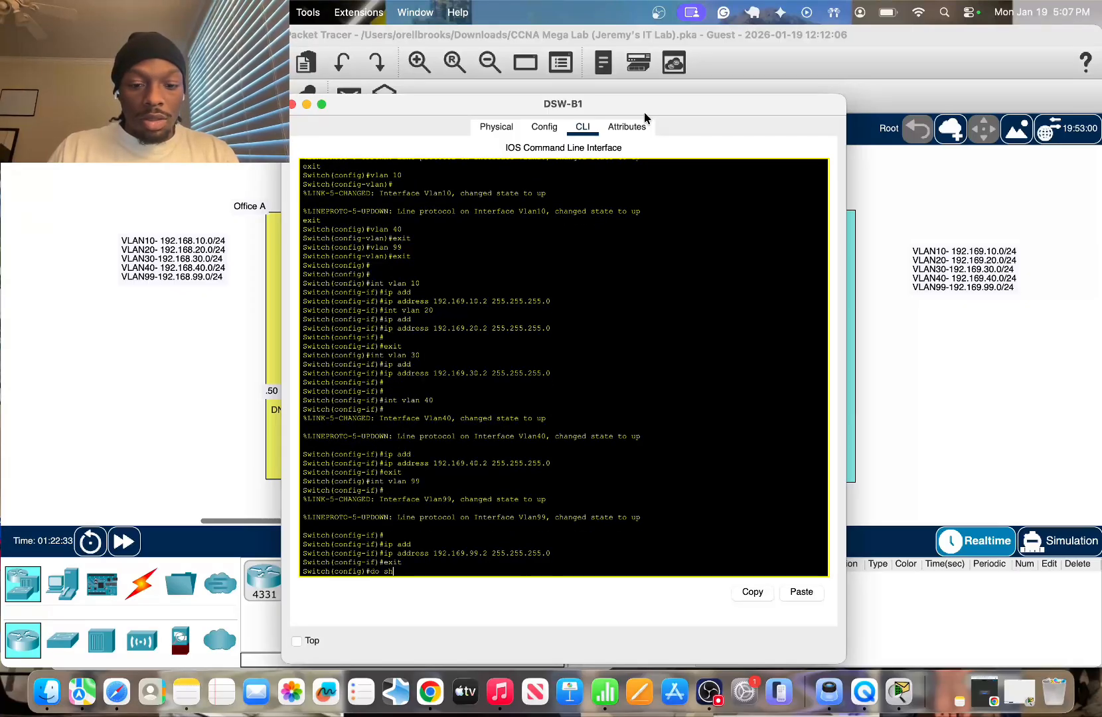
text( ip int be)
key(Return)
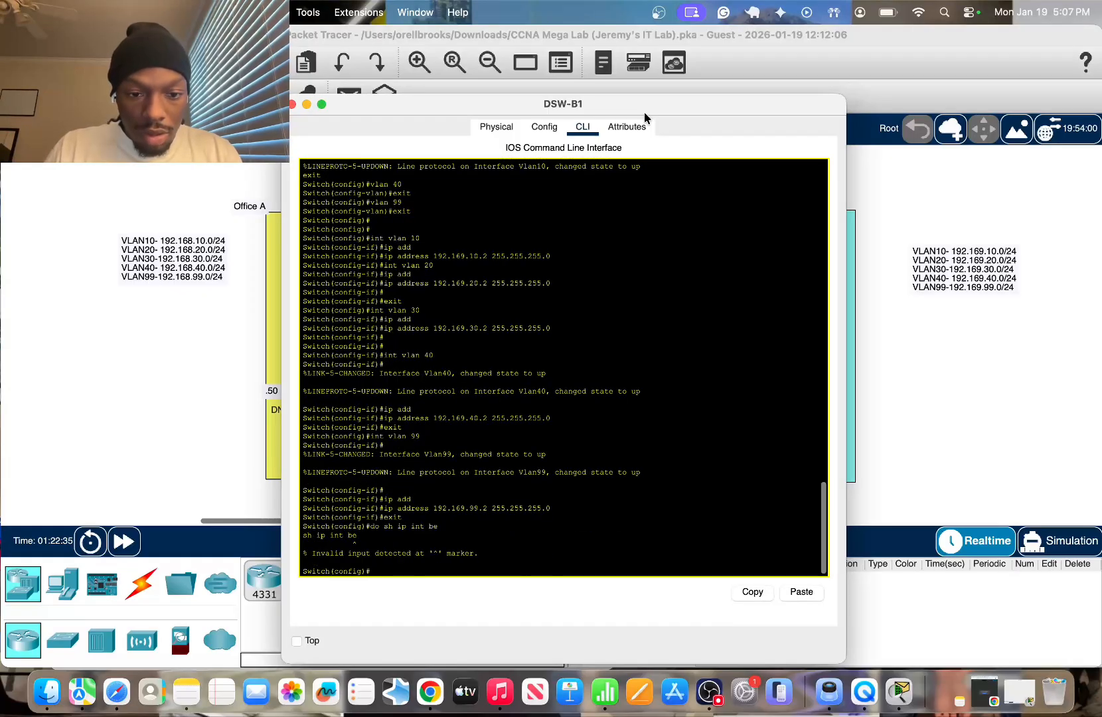
key(Up)
key(BackSpace)
text(=)
key(BackSpace)
text(r)
key(Return)
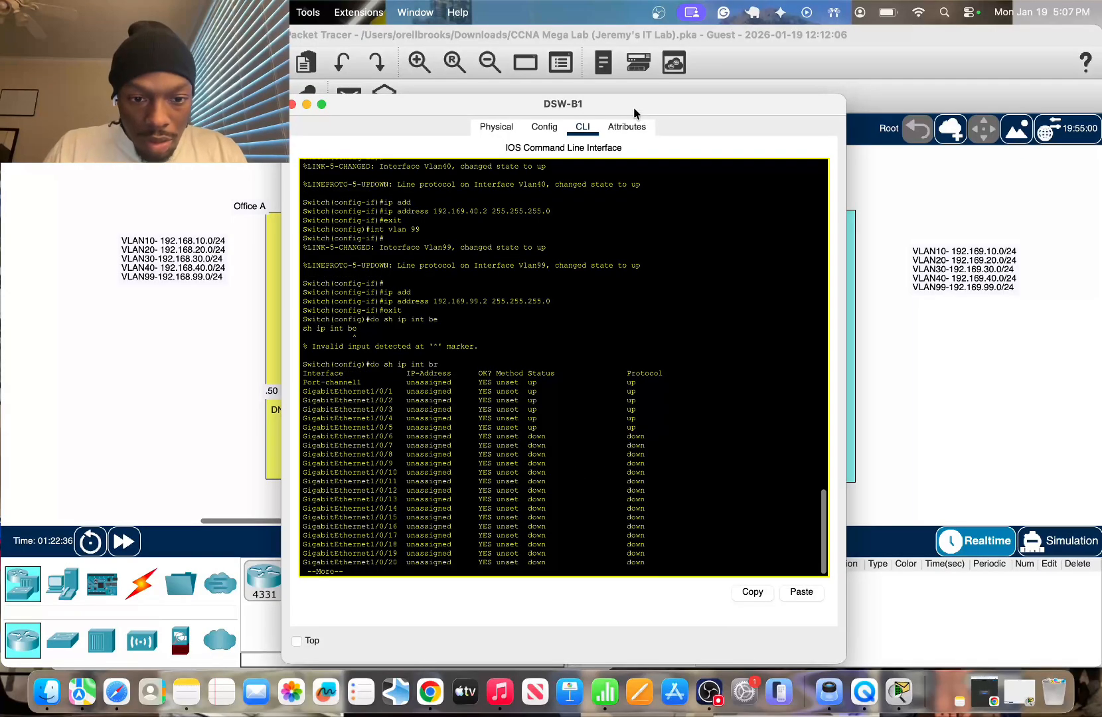
key(space)
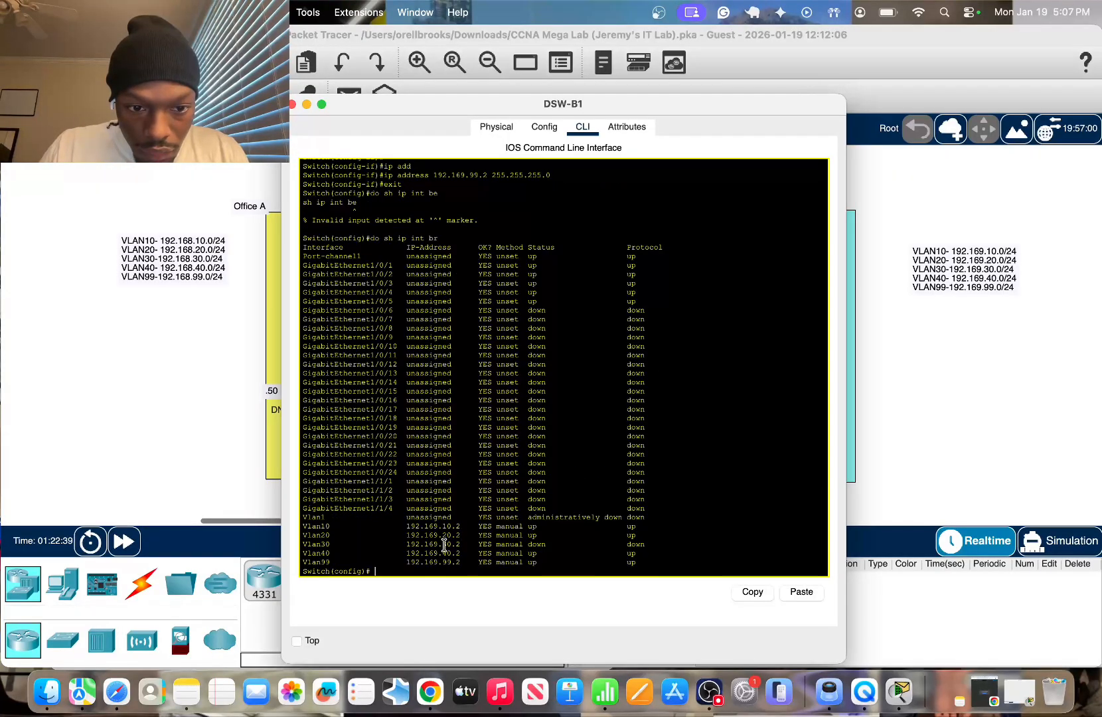
Create VLAN 30 in DSW-B1's VLAN database
text(vlan 30)
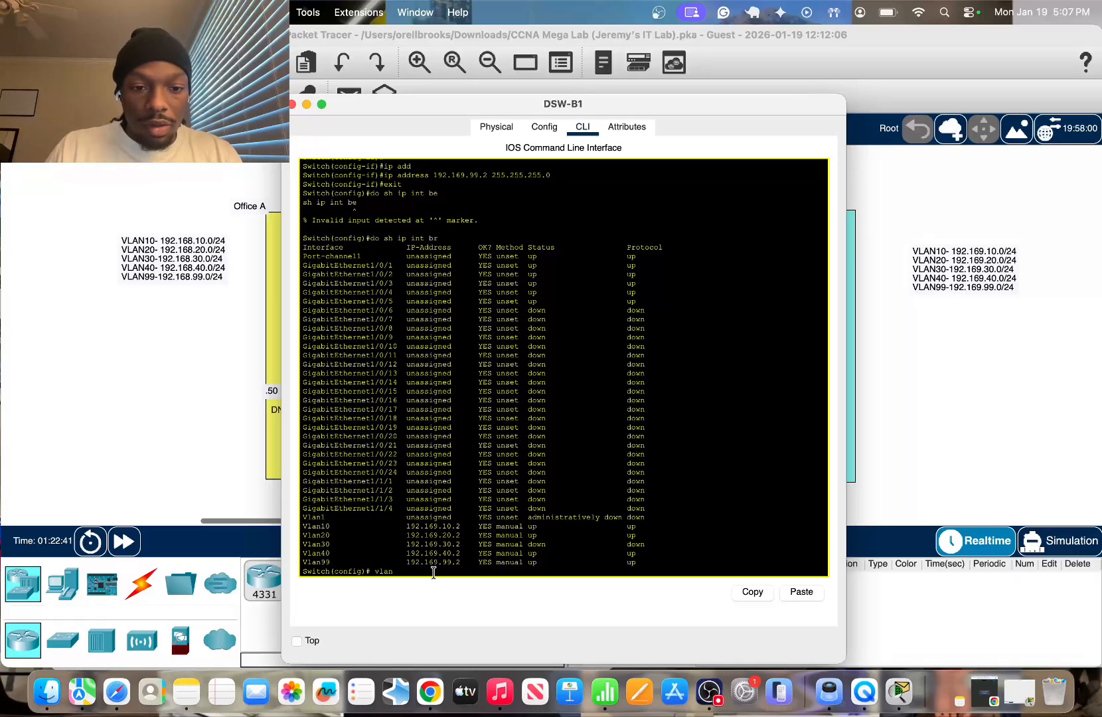
key(Return)
key(Return)
key(Return)
Display the brief IP interface summary again and check the VLAN 30 interface's status and protocol
text(do)
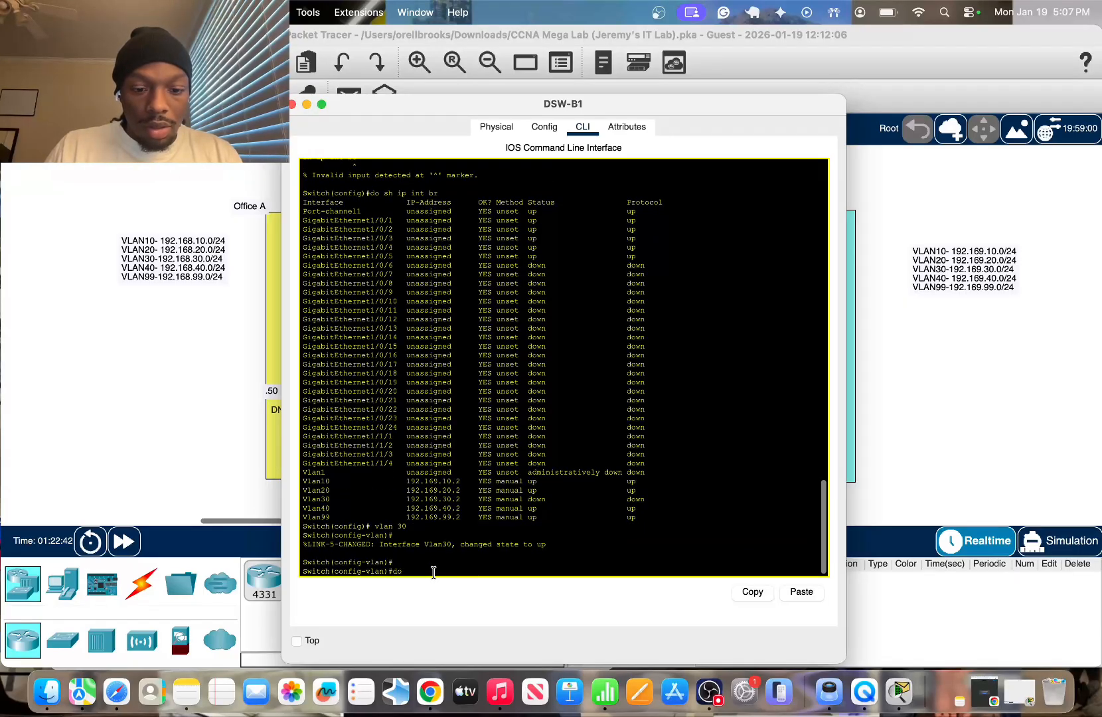
text( sh ip int br)
key(Return)
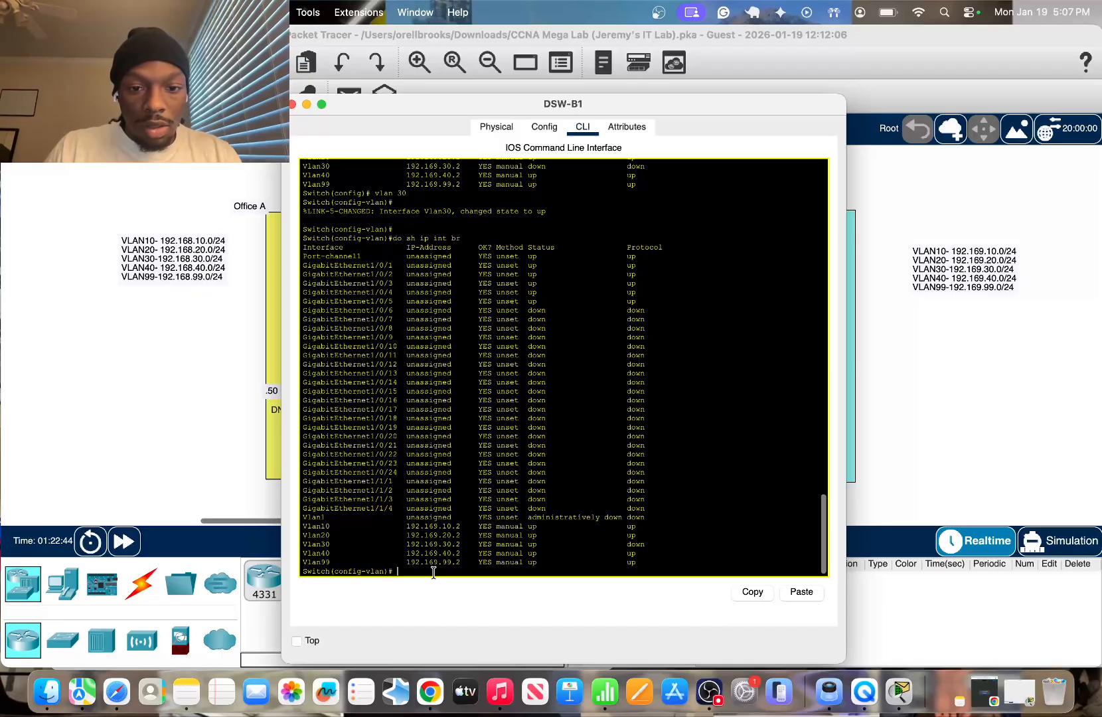
drag(515, 543, 653, 542)
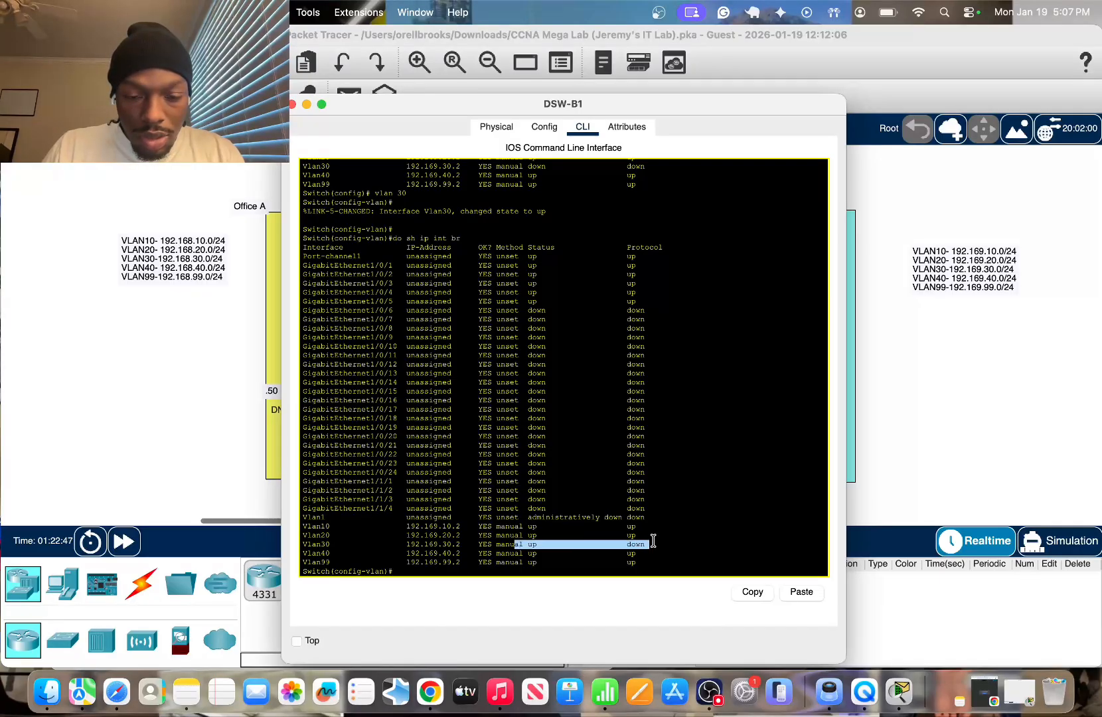
click(598, 550)
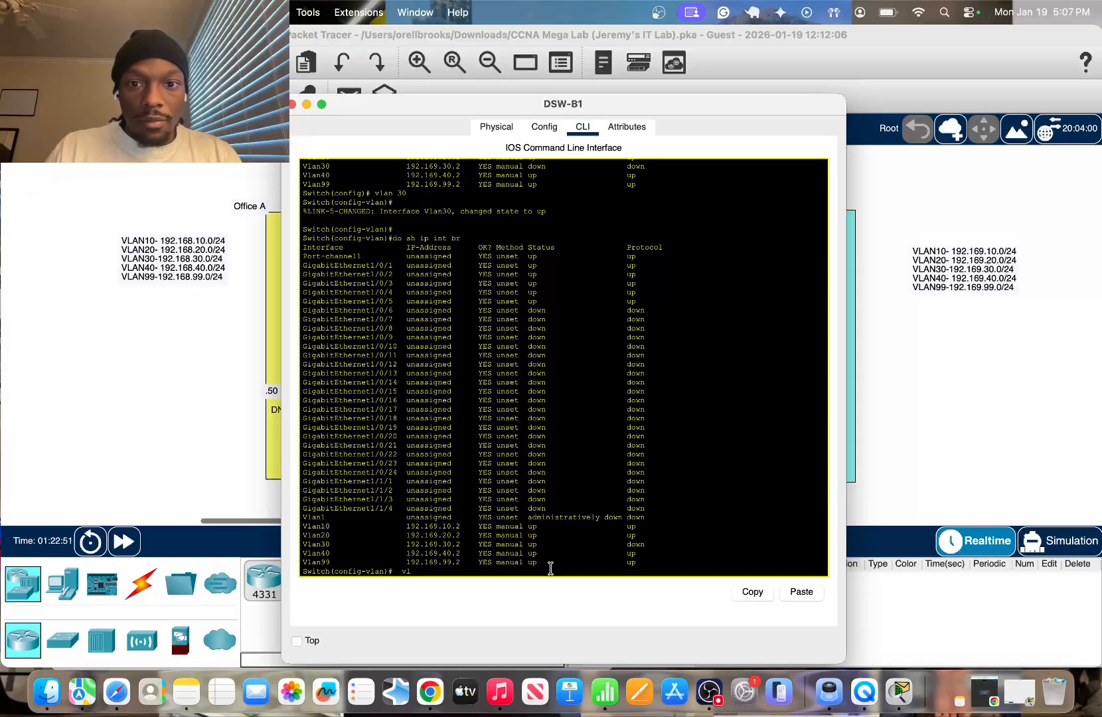
Issue the VLAN 30 command once more on DSW-B1 and return to global configuration mode
text(vlan 30)
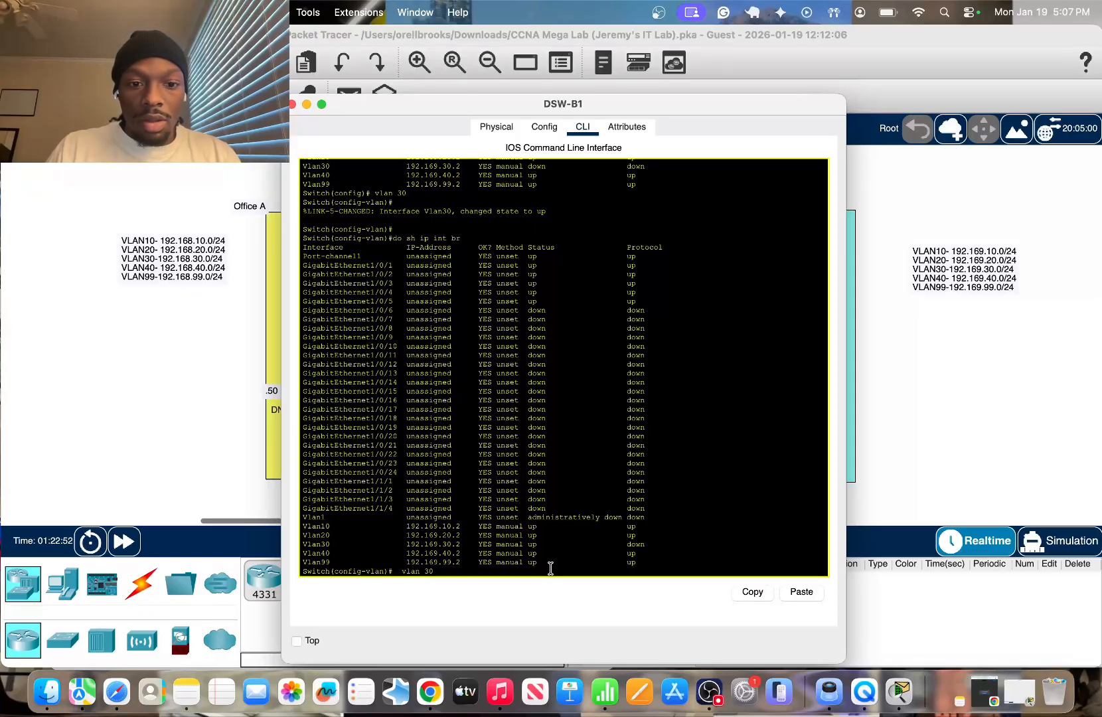
key(Return)
key(Return)
key(Return)
text(exi)
key(Return)
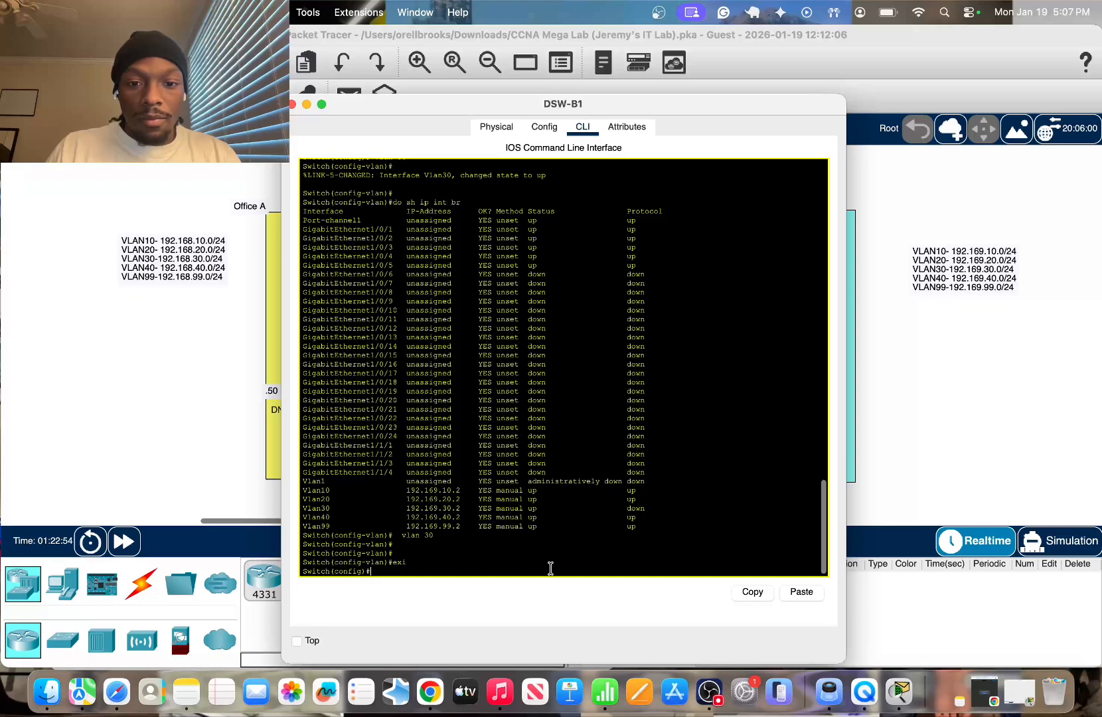
Display DSW-B1's brief VLAN list and check that the configured VLANs are active
text(do sh vl b)
key(Return)
drag(452, 517, 496, 511)
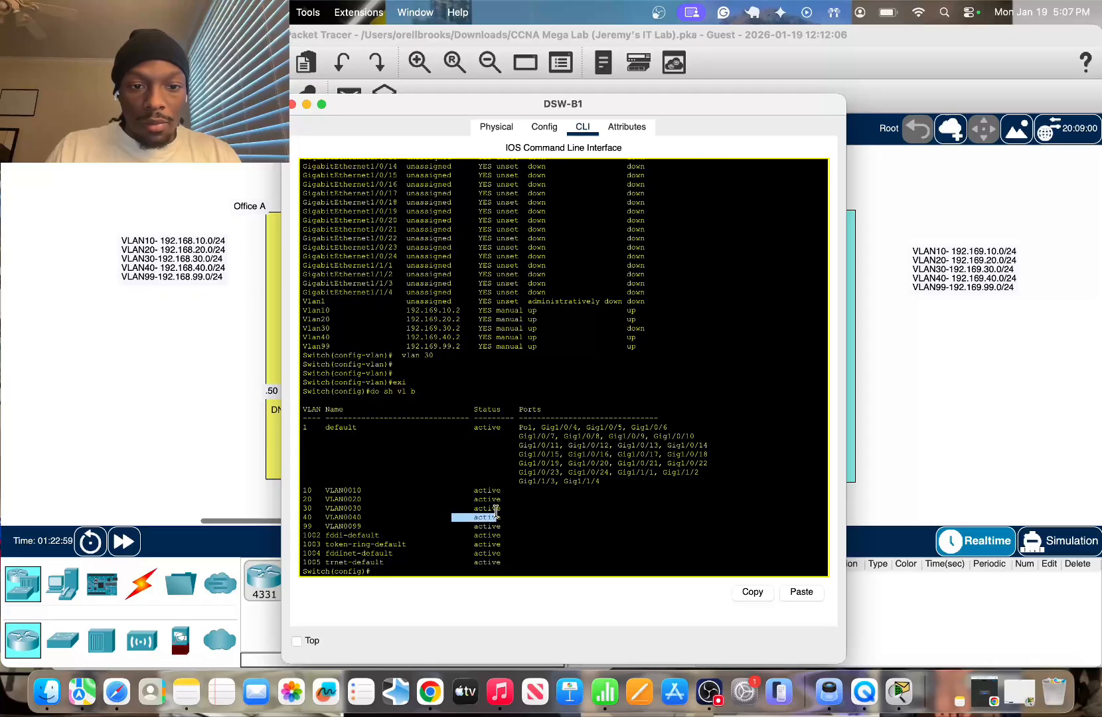
click(480, 525)
Display DSW-B1's trunk interfaces beside the Office B topology and examine which VLANs each trunk allows
drag(517, 101, 228, 100)
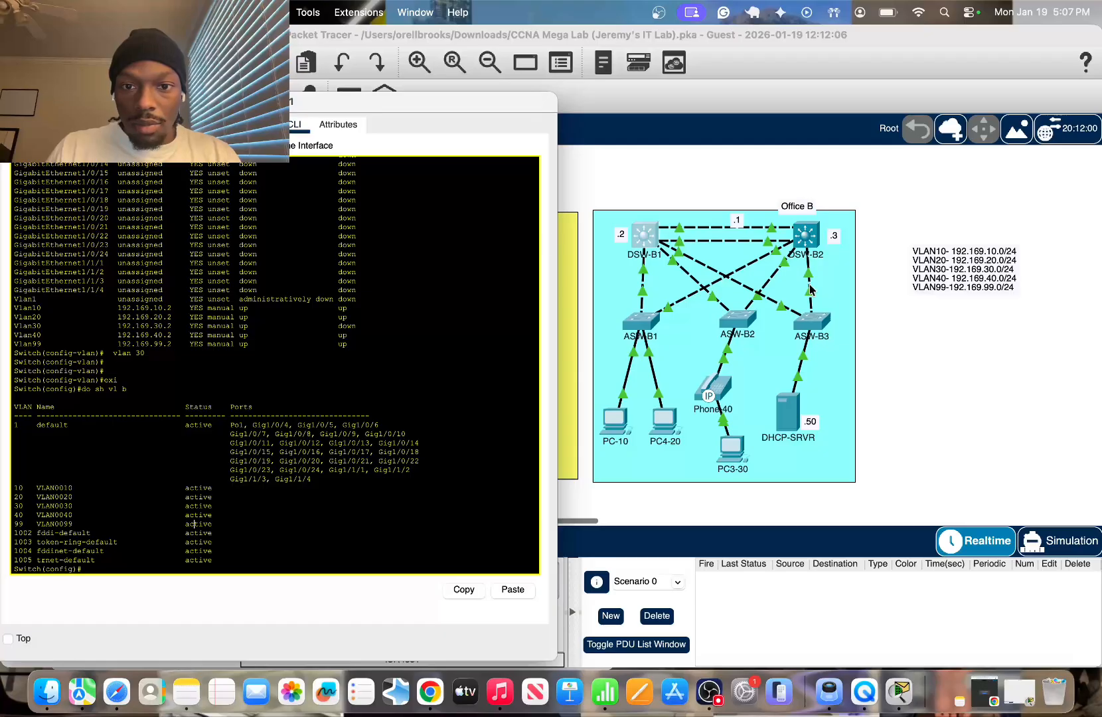
click(998, 385)
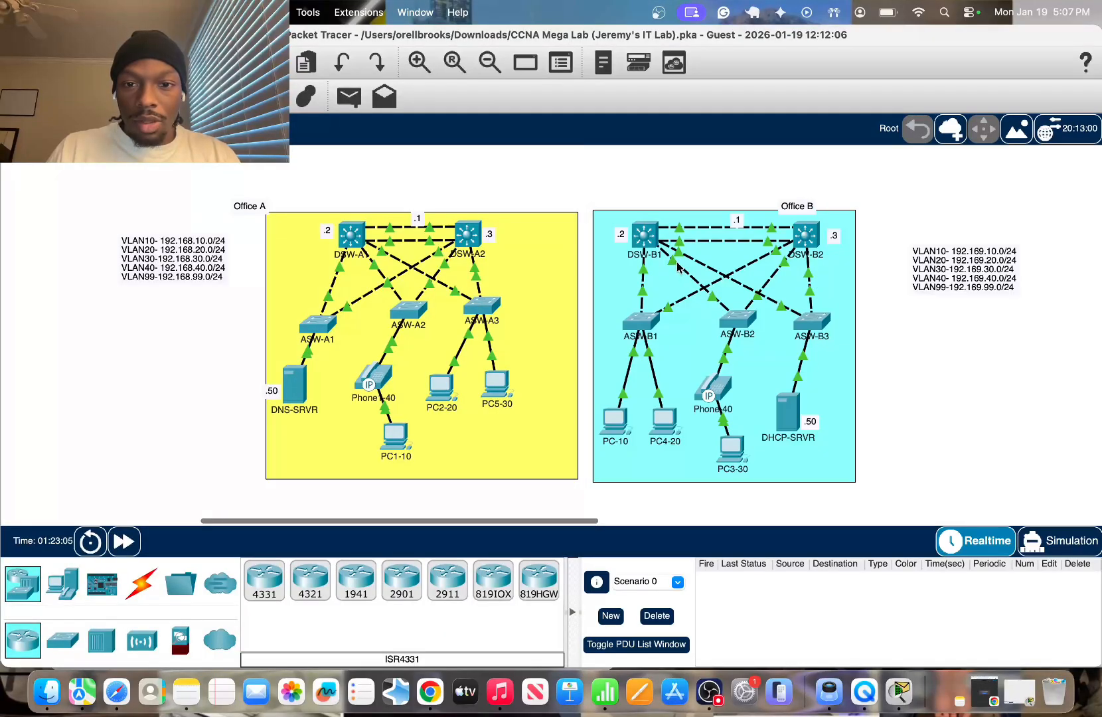
click(644, 237)
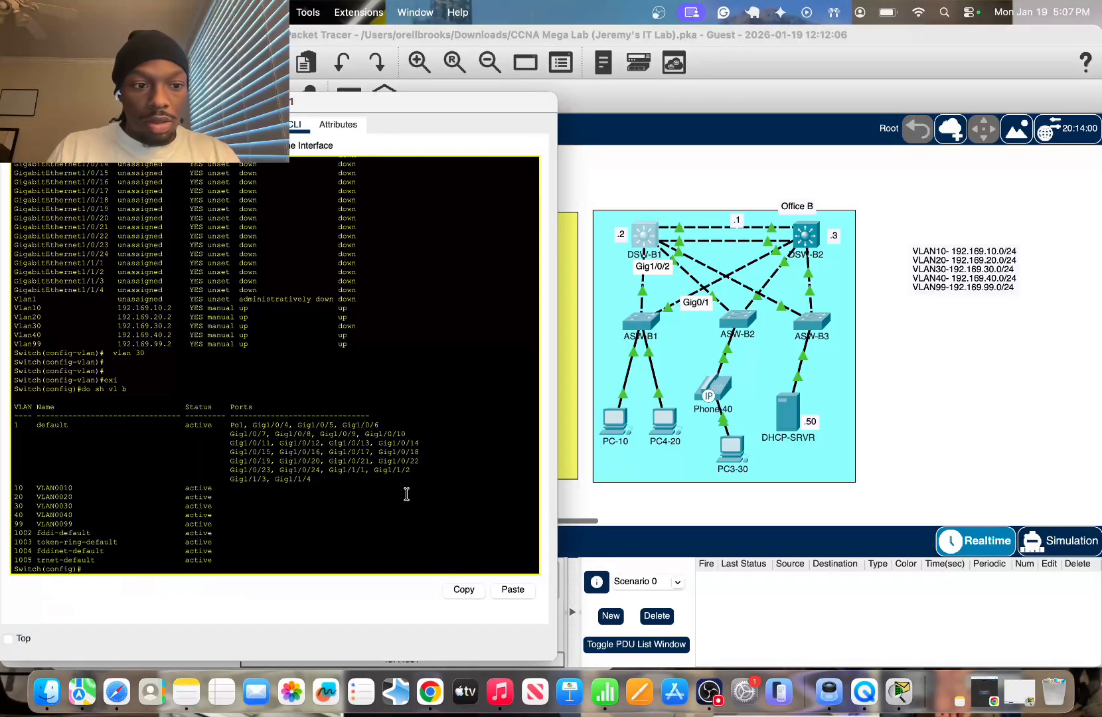
text(do sh int )
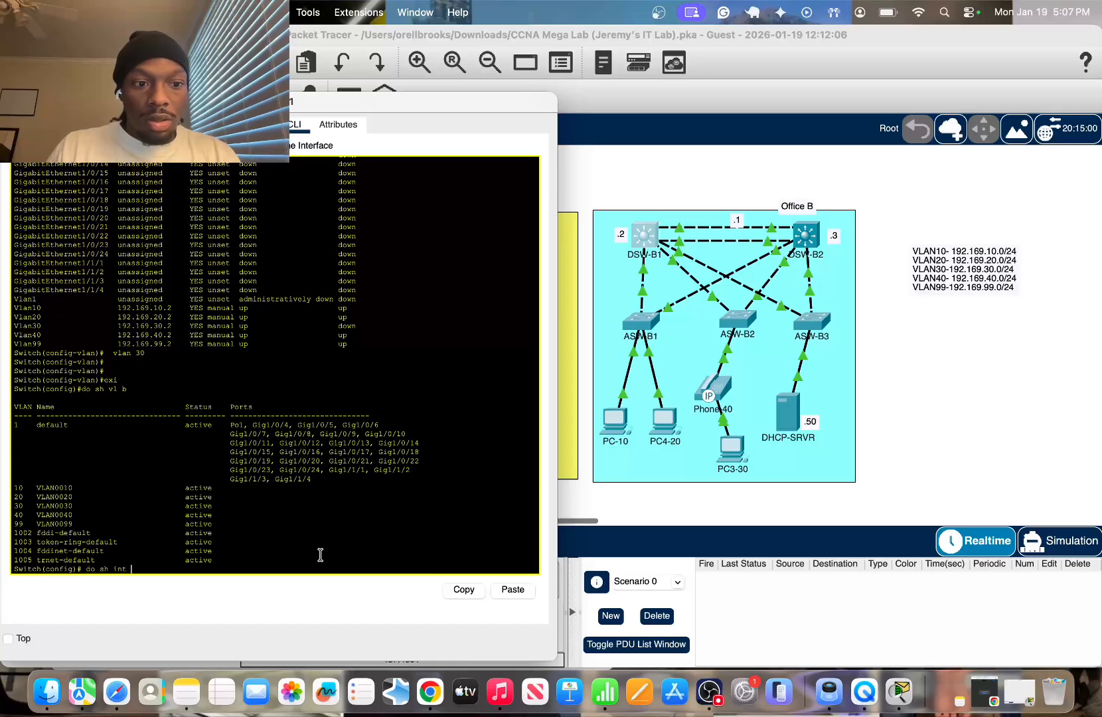
text(trunk)
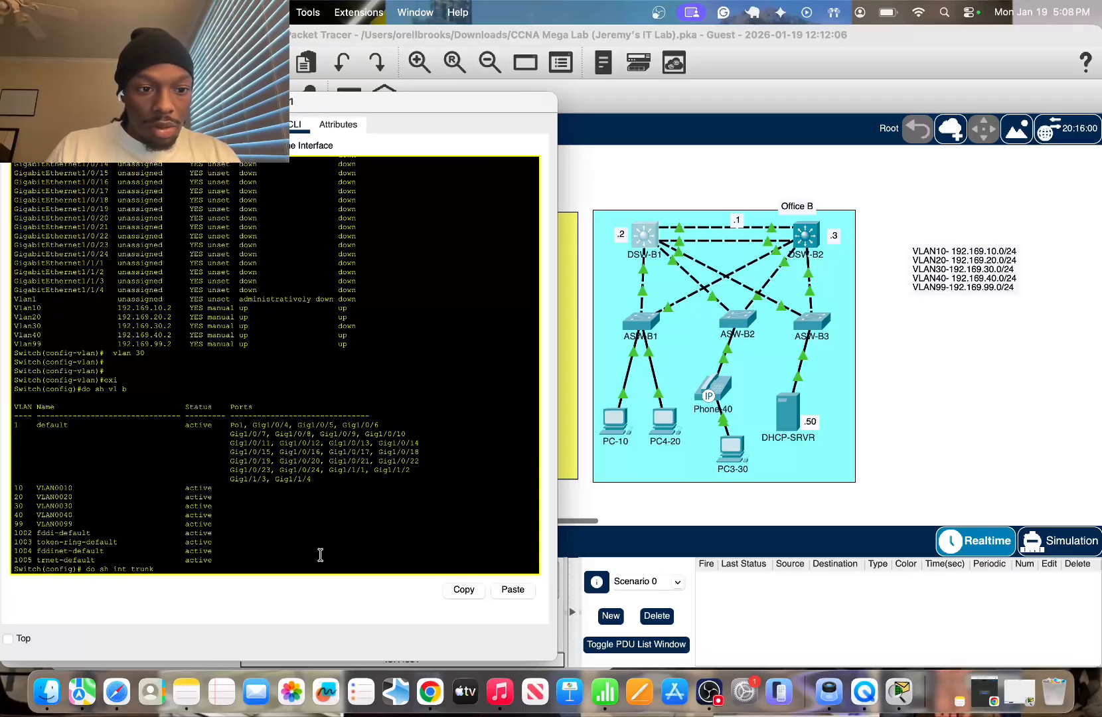
key(Return)
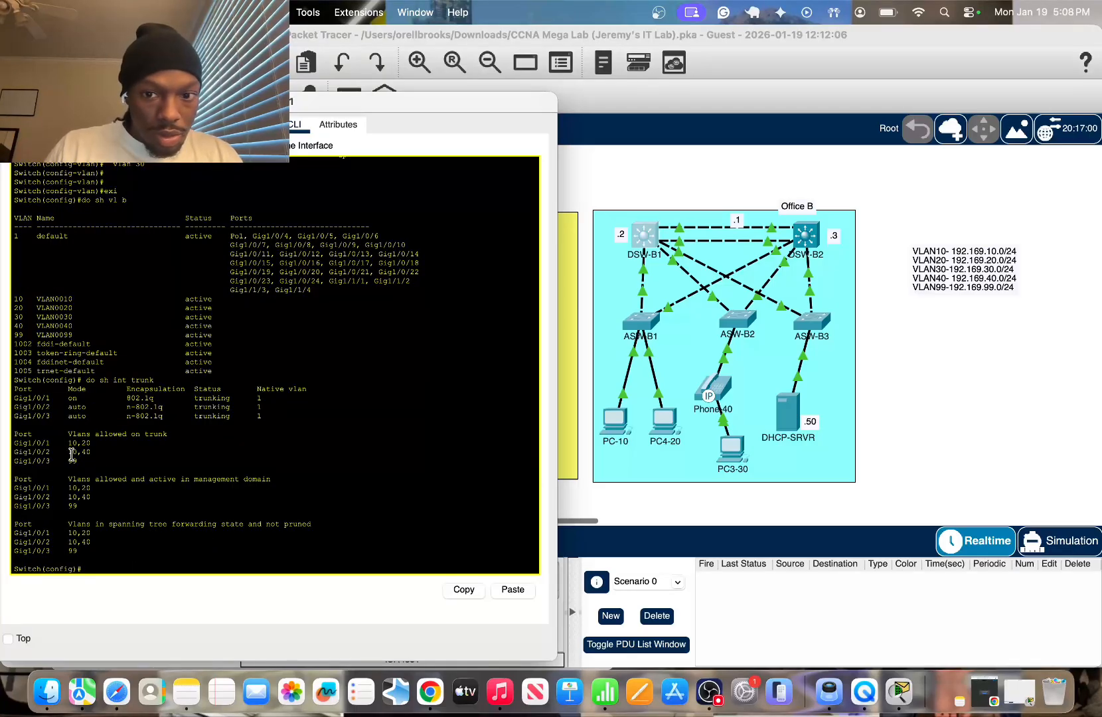
drag(69, 454, 109, 462)
click(111, 457)
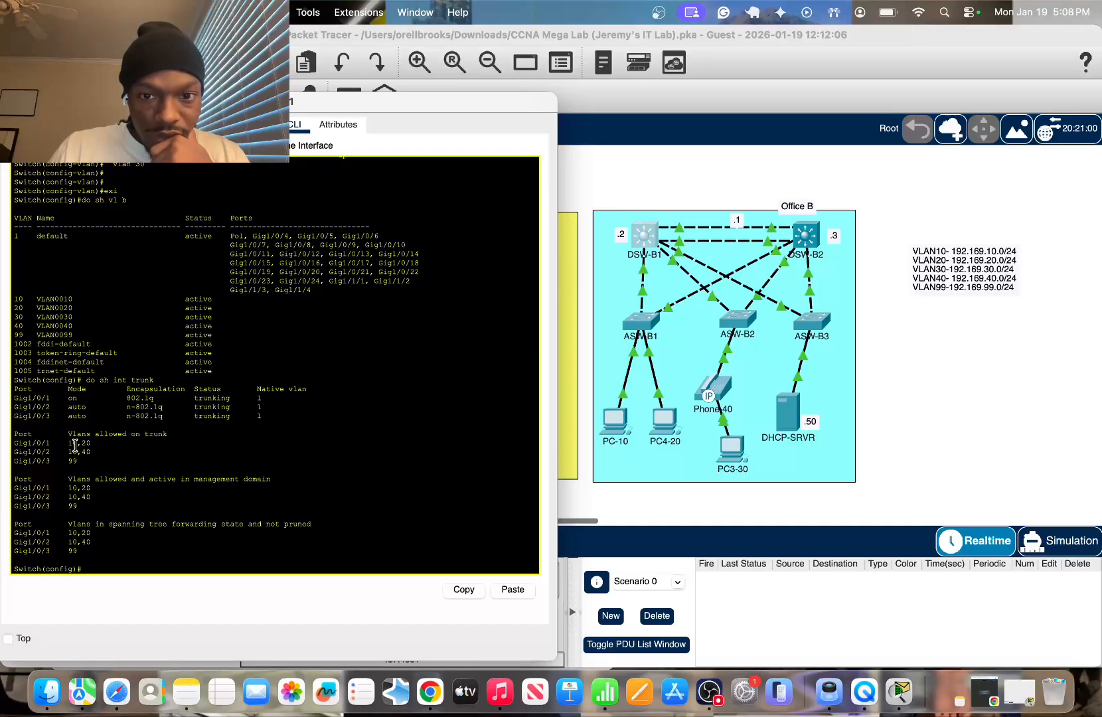
drag(64, 443, 110, 443)
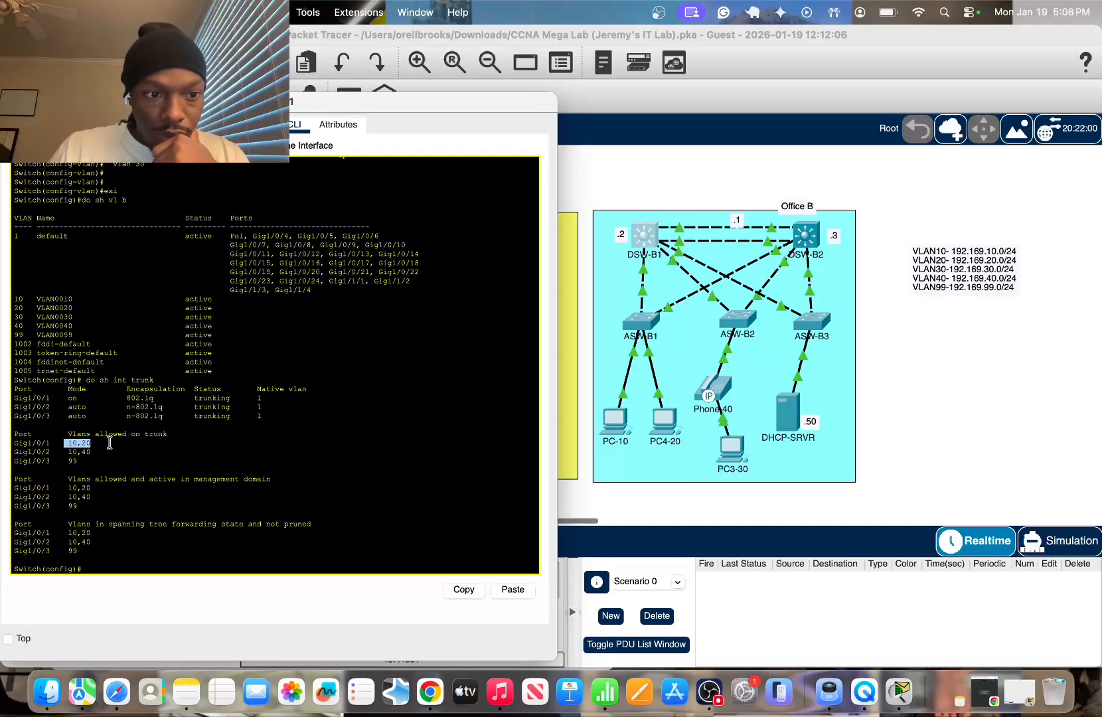
drag(41, 451, 106, 451)
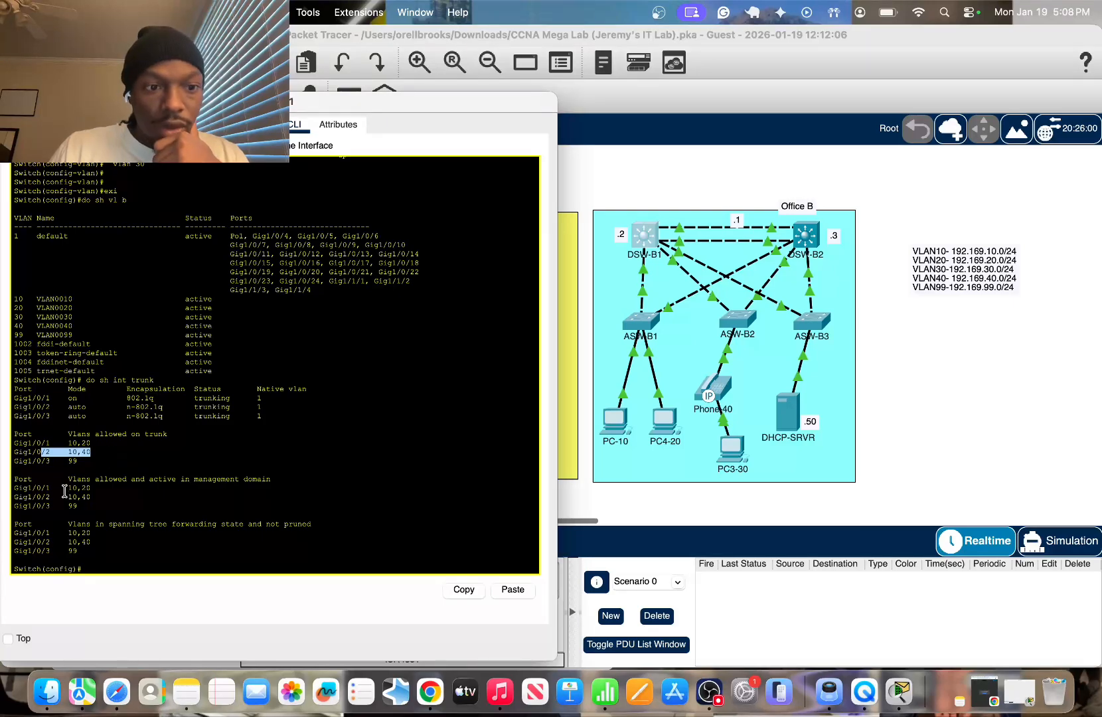
click(109, 565)
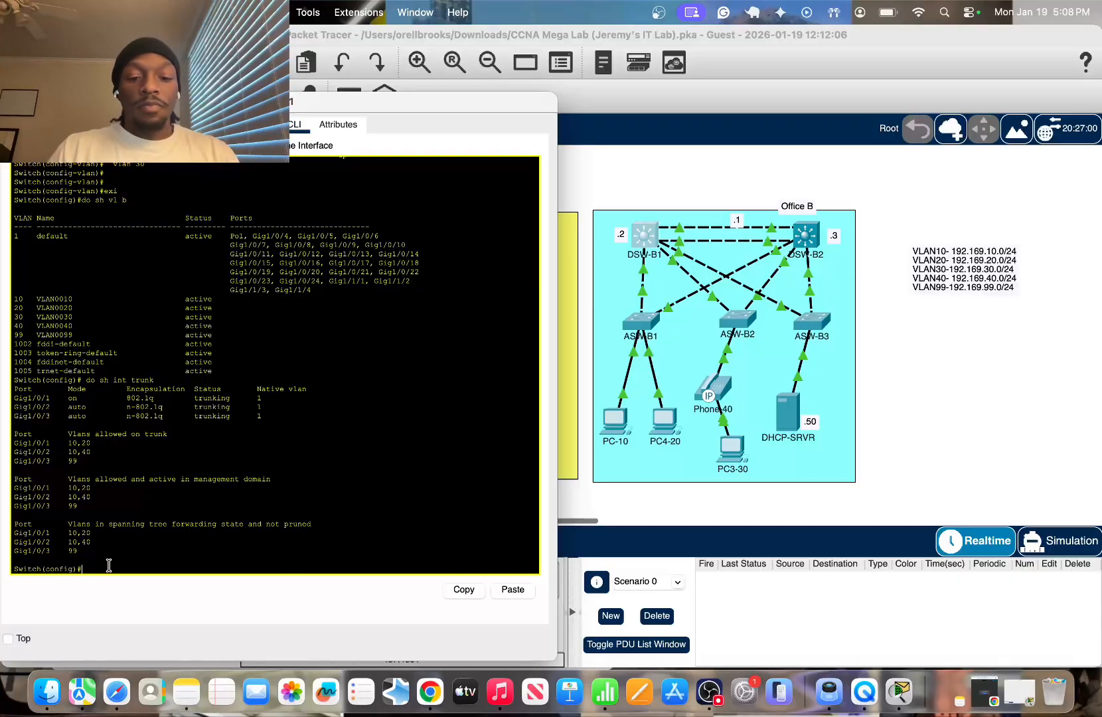
Remove VLAN 10 from the allowed VLANs on DSW-B1's GigabitEthernet 1/0/2 trunk
text(int)
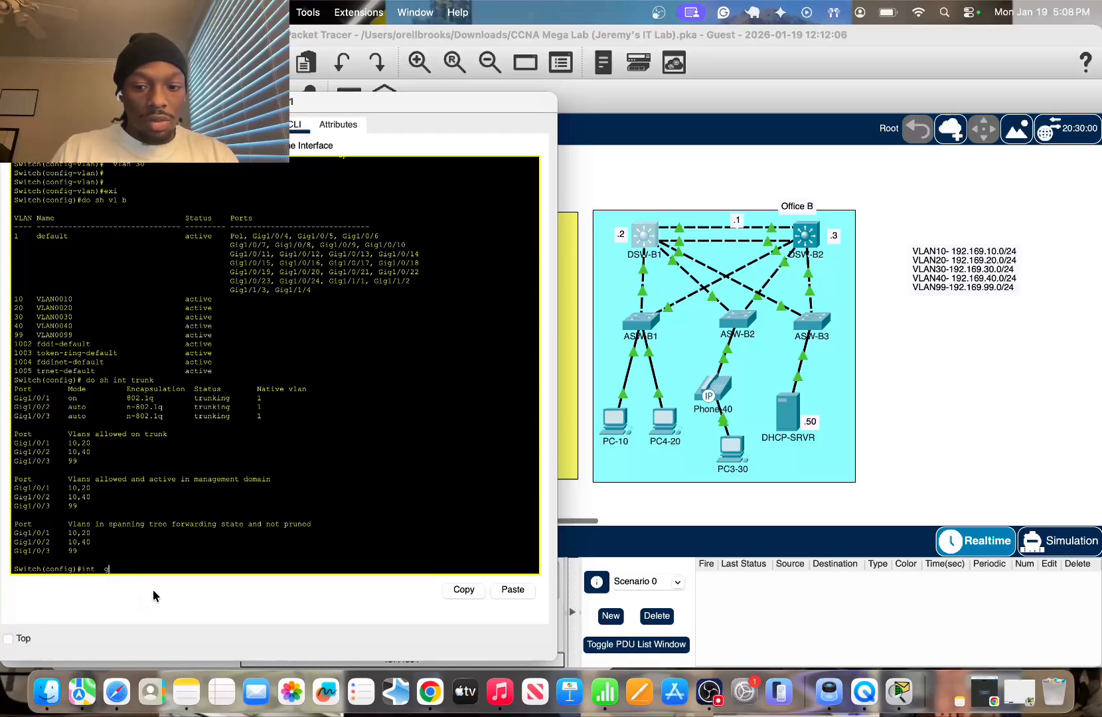
text(g1/0/2)
key(Return)
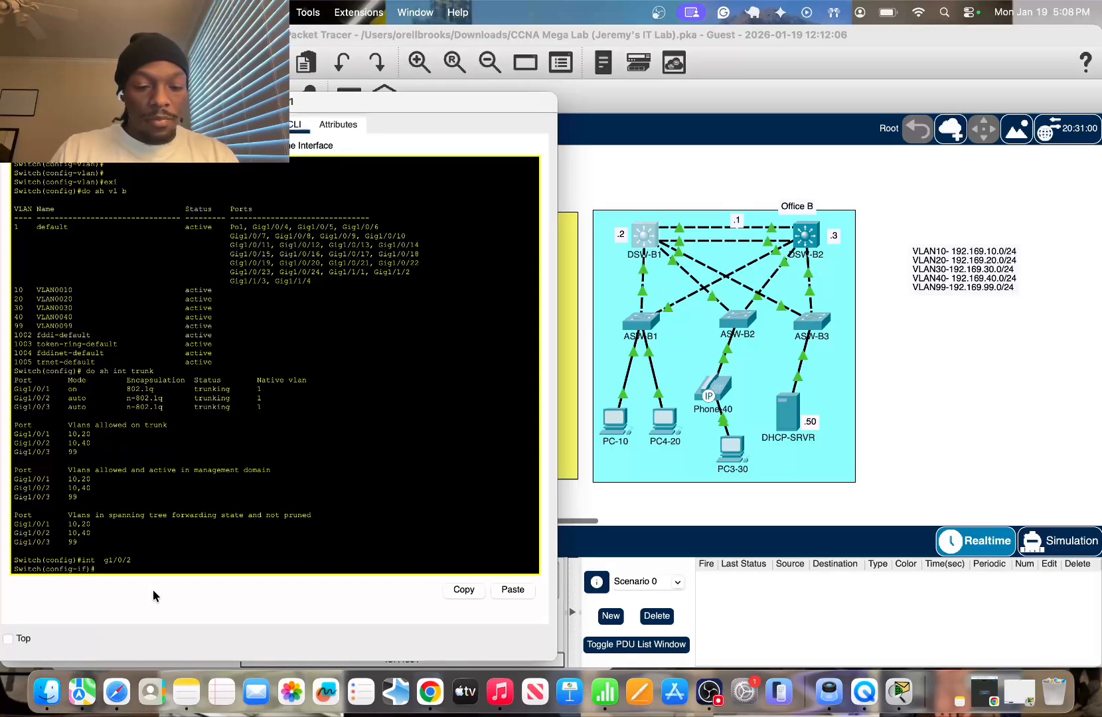
text(sw)
key(Tab)
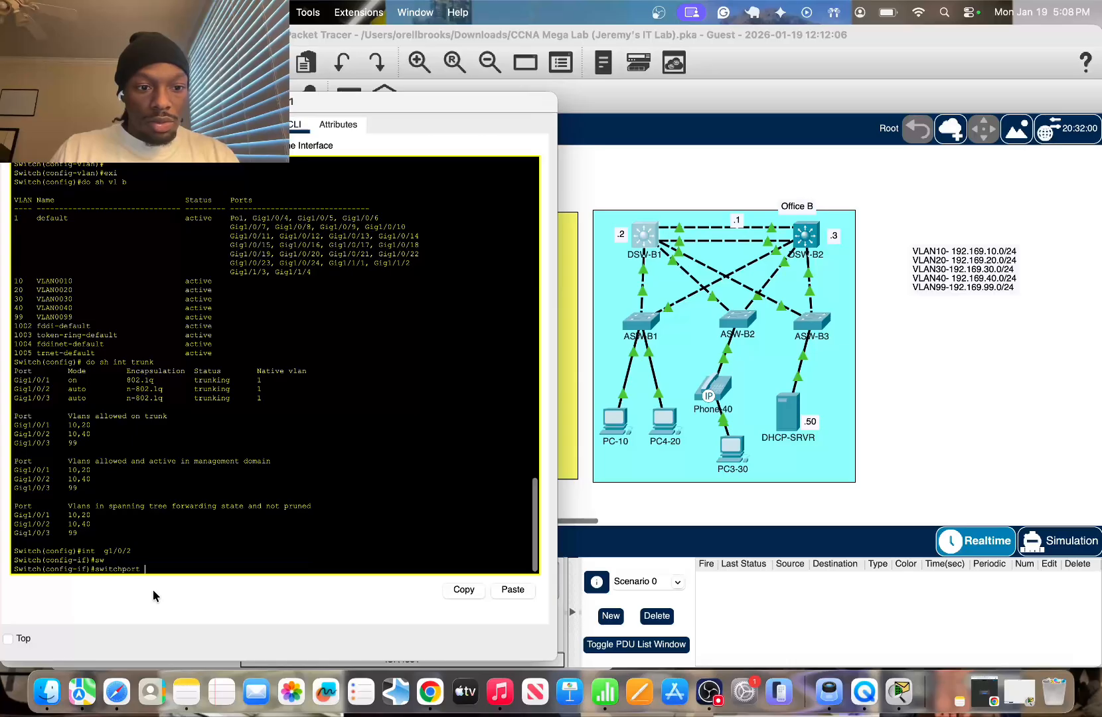
text(m)
key(Tab)
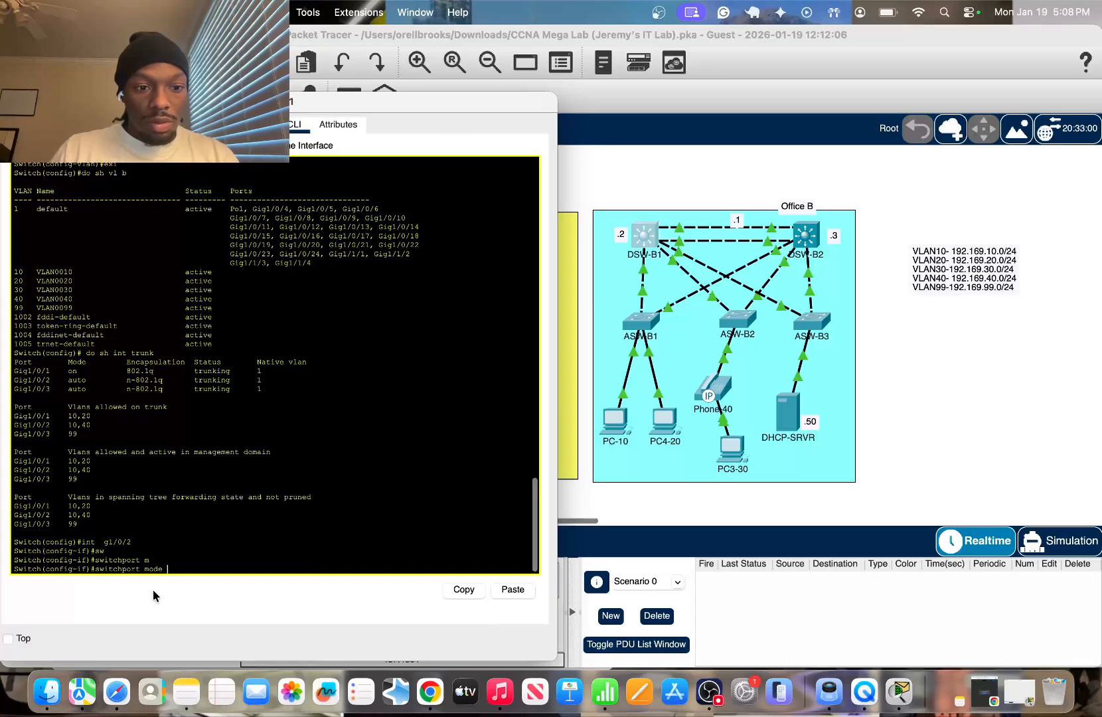
key(BackSpace)
key(BackSpace)
key(BackSpace)
key(BackSpace)
text(tr)
key(Tab)
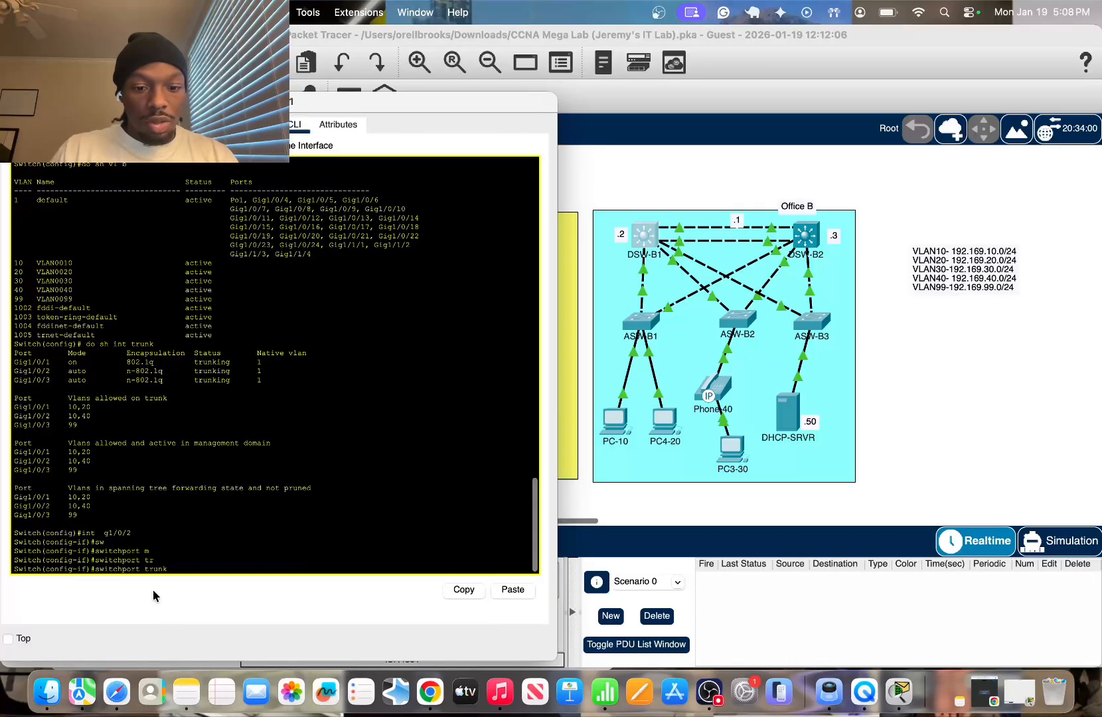
text(a)
key(Tab)
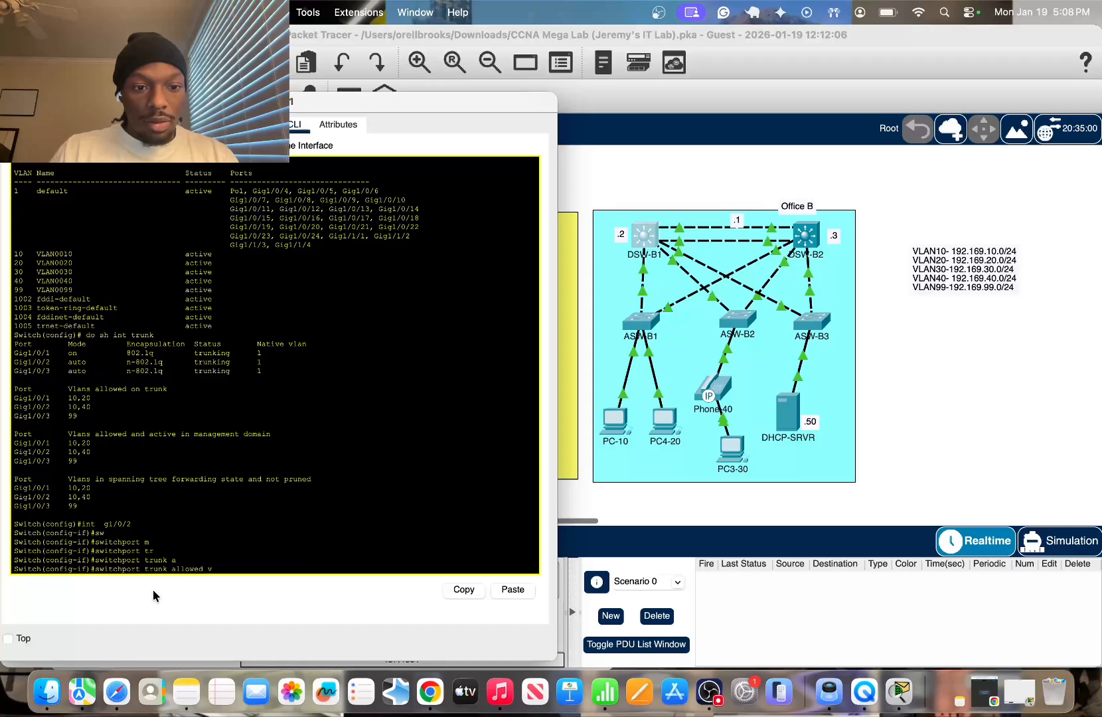
text(vl)
key(Tab)
text(?)
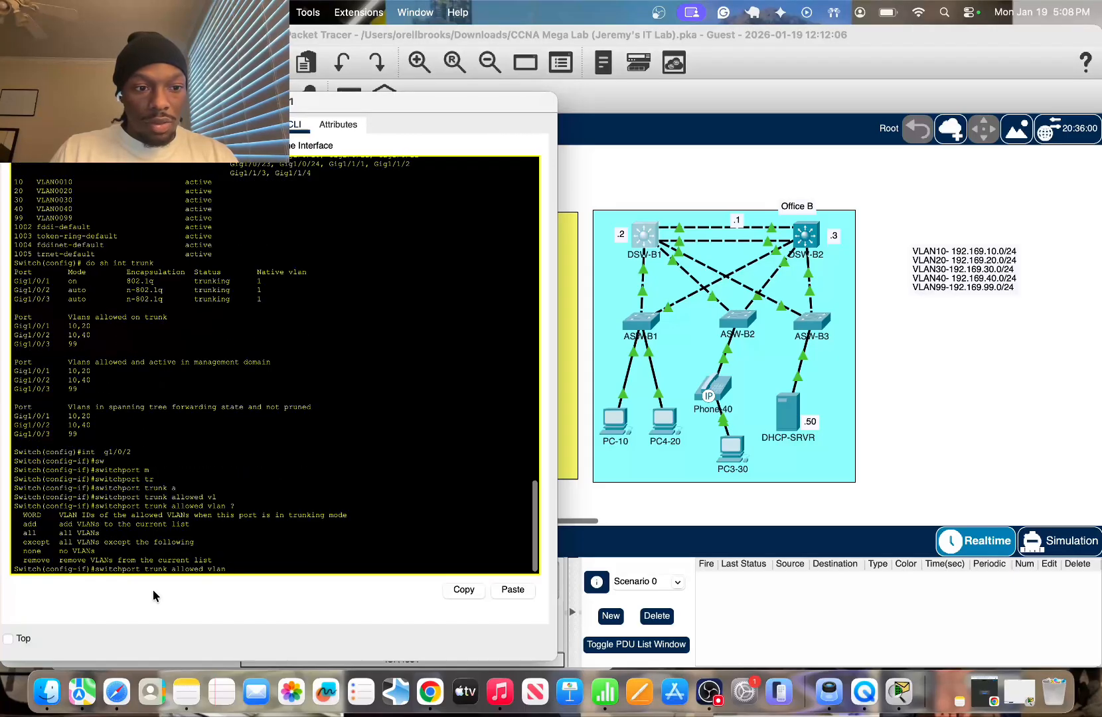
text(remove 10)
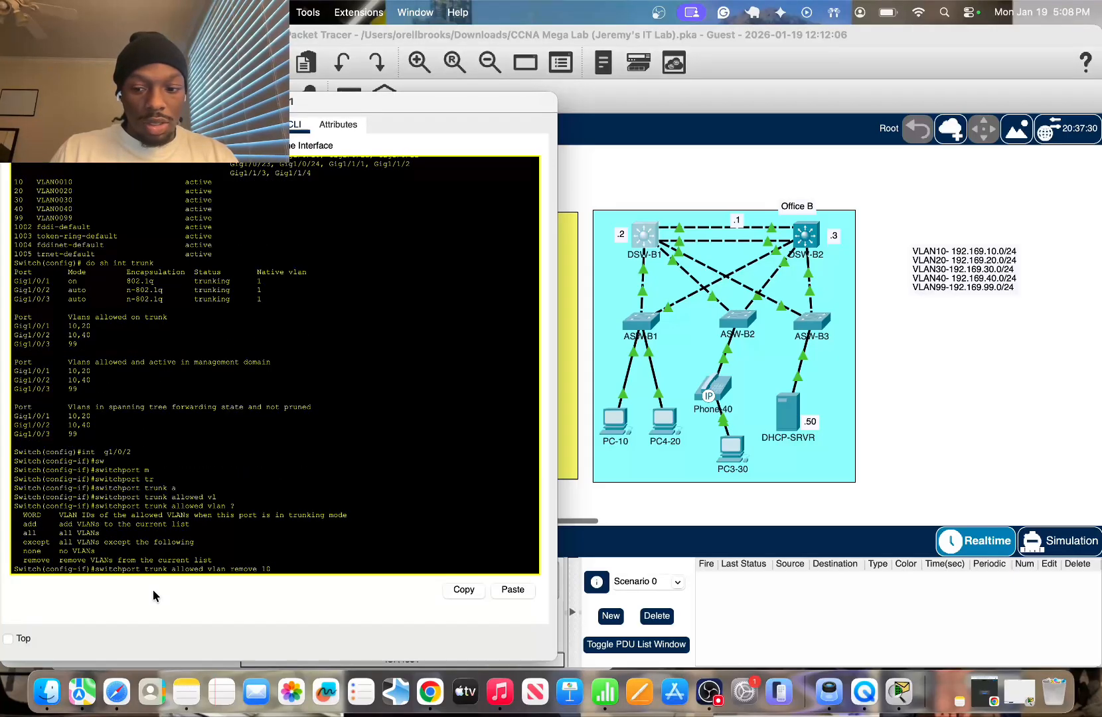
key(Return)
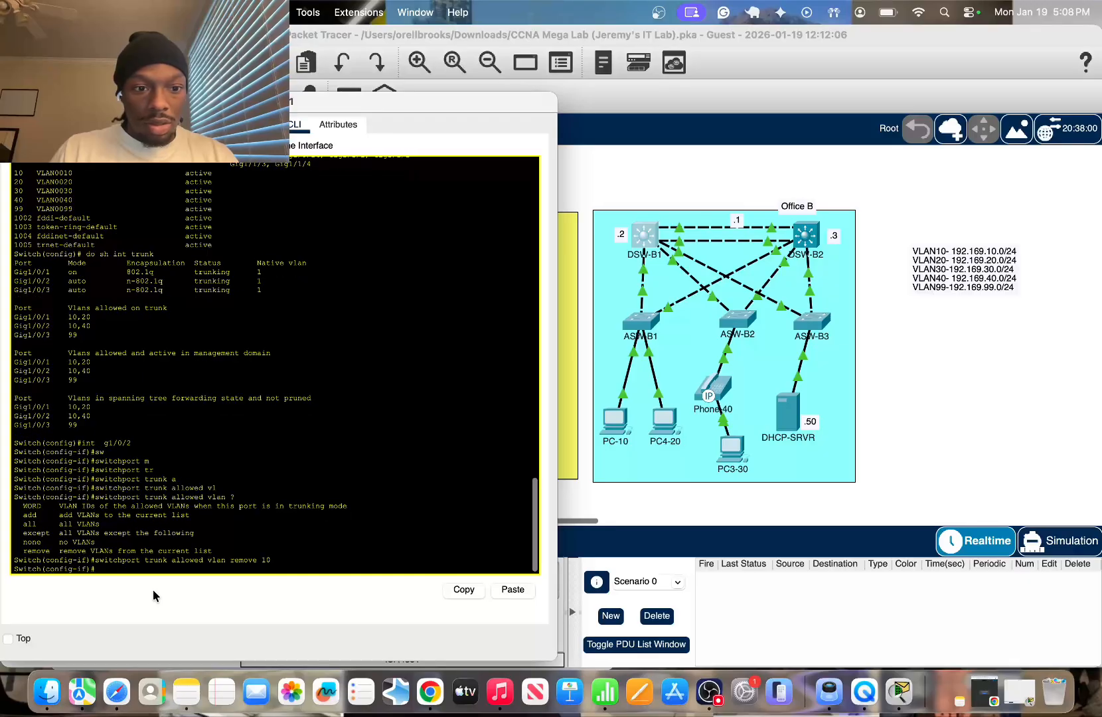
Add VLAN 30 to the allowed VLANs on DSW-B1's g1/0/2 trunk
key(Up)
key(BackSpace)
key(BackSpace)
key(BackSpace)
key(BackSpace)
key(BackSpace)
key(BackSpace)
key(BackSpace)
key(BackSpace)
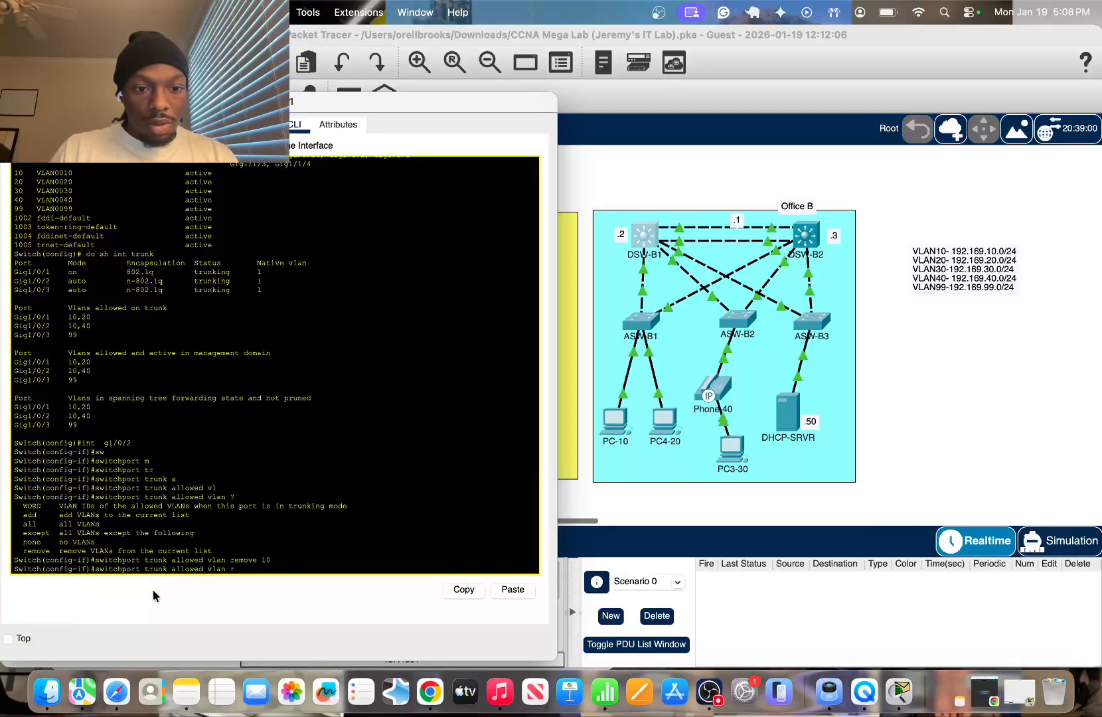
text(add)
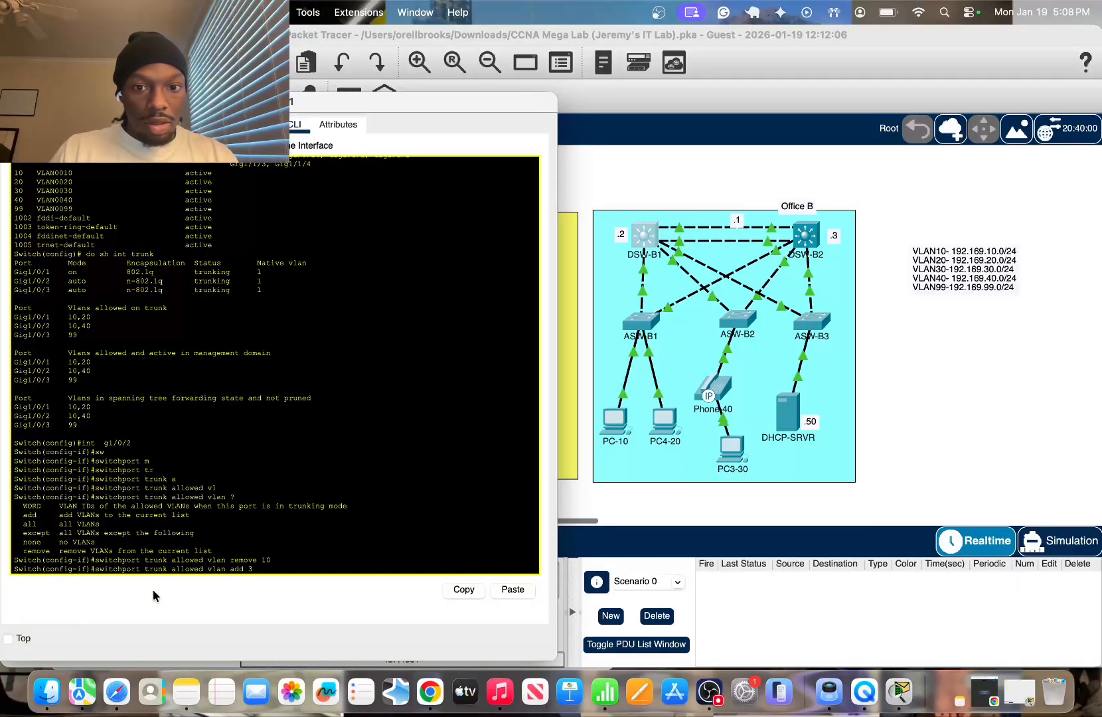
text( 30)
key(Return)
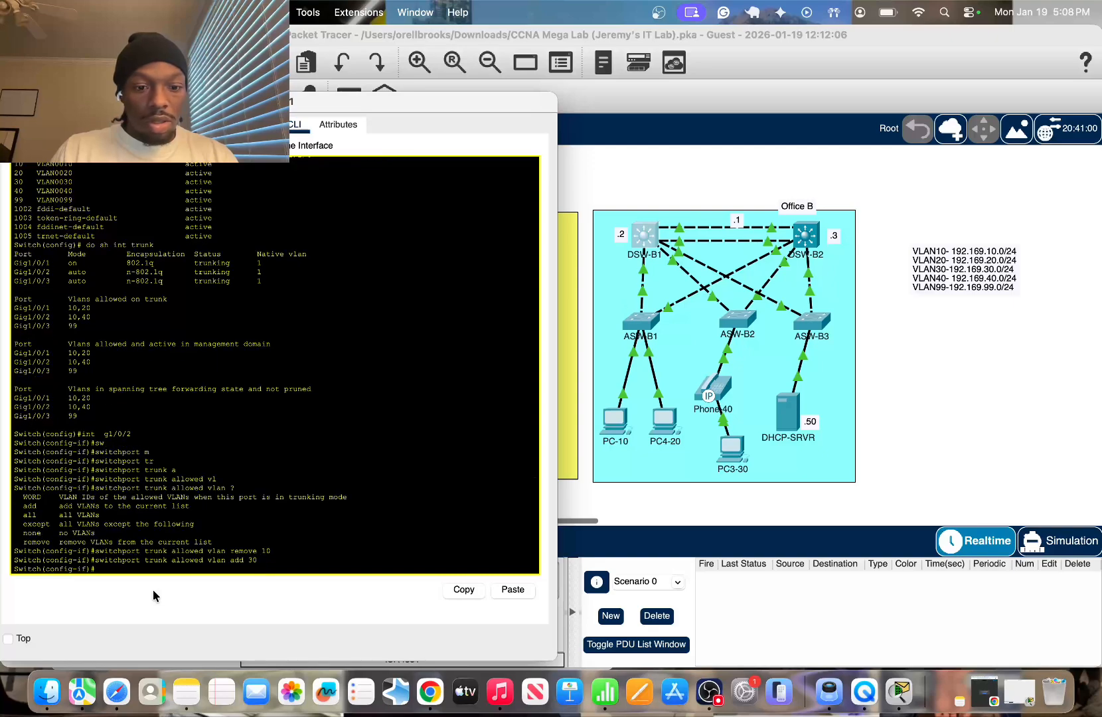
Display DSW-B1's trunk interfaces and check the VLANs allowed on Gig1/0/2
text(do sh vl b)
key(BackSpace)
key(BackSpace)
key(BackSpace)
key(BackSpace)
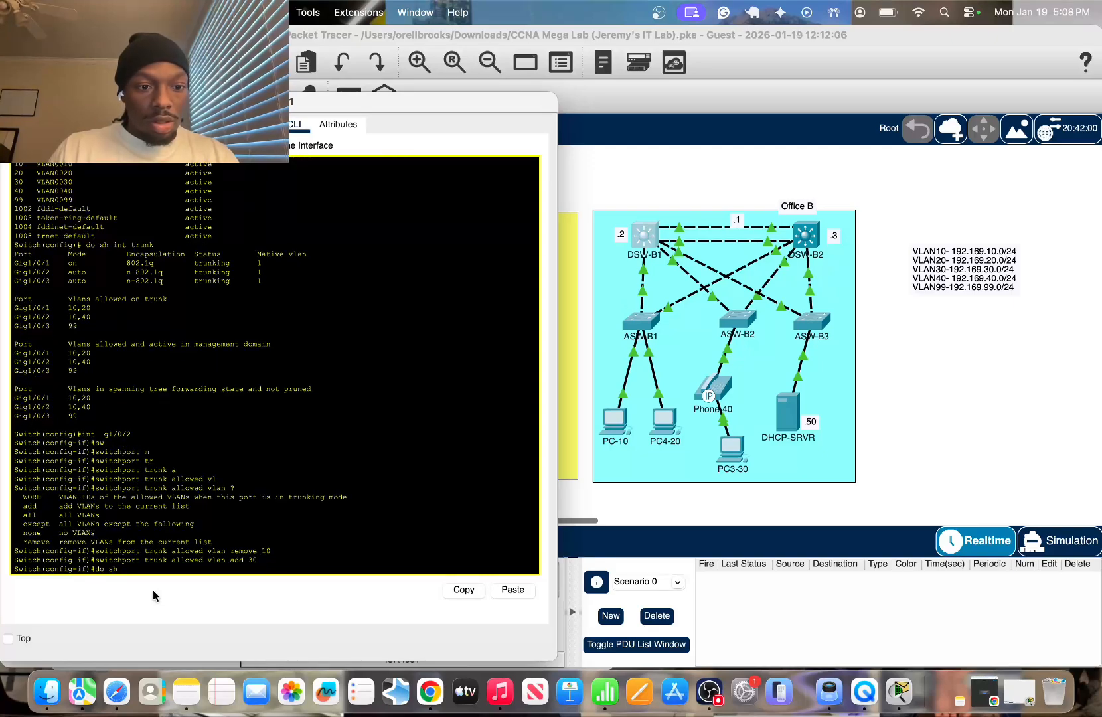
text(int turnk)
key(BackSpace)
key(BackSpace)
key(BackSpace)
key(BackSpace)
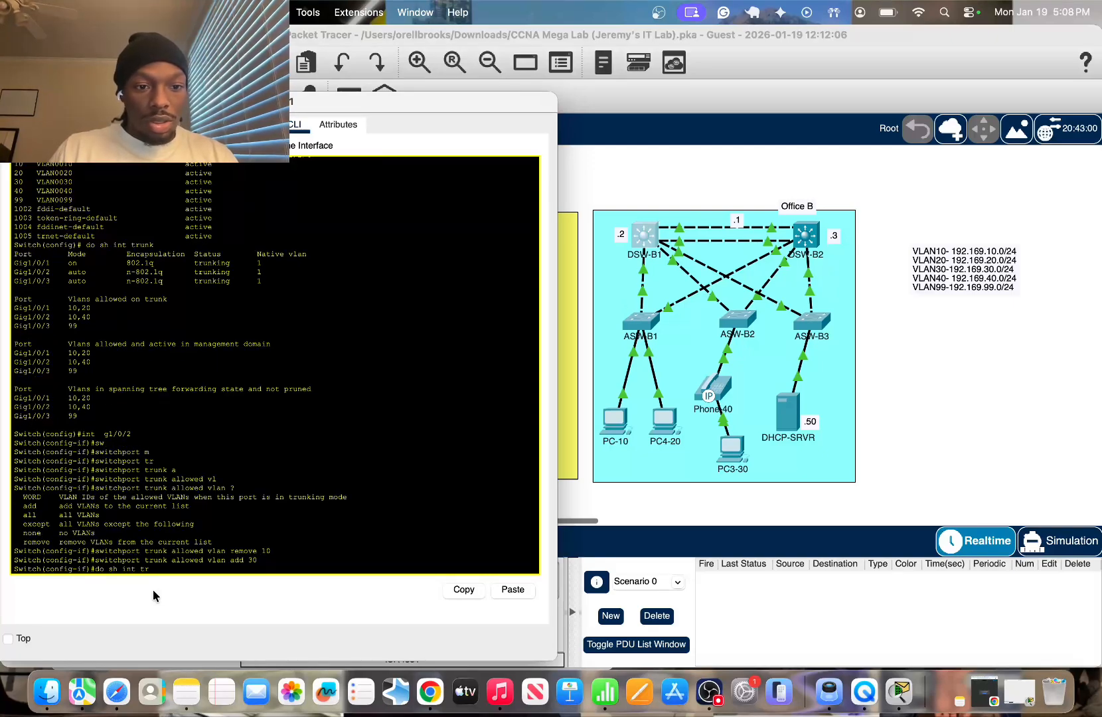
text(runk)
key(Return)
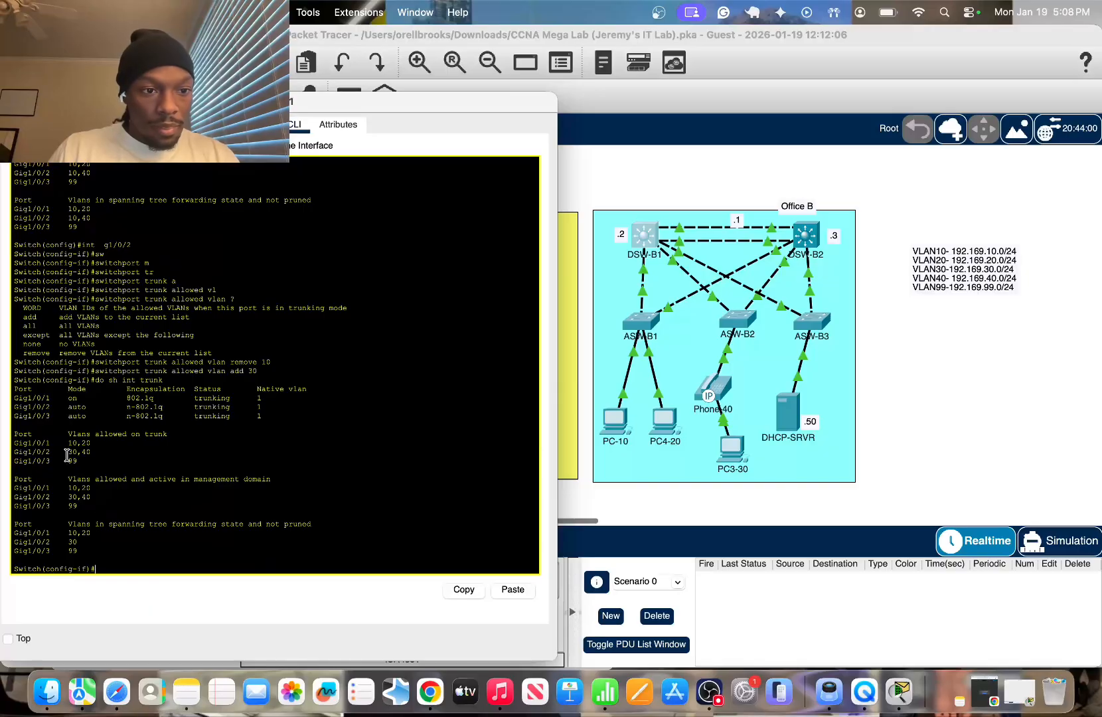
drag(65, 452, 140, 454)
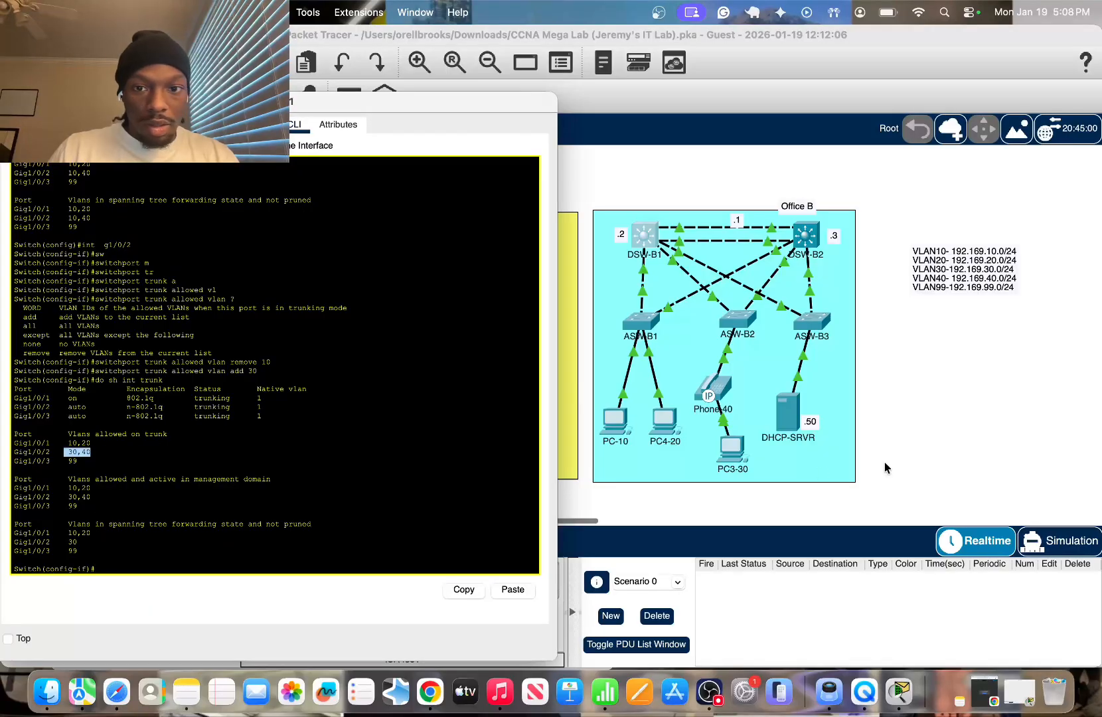
click(229, 543)
click(217, 558)
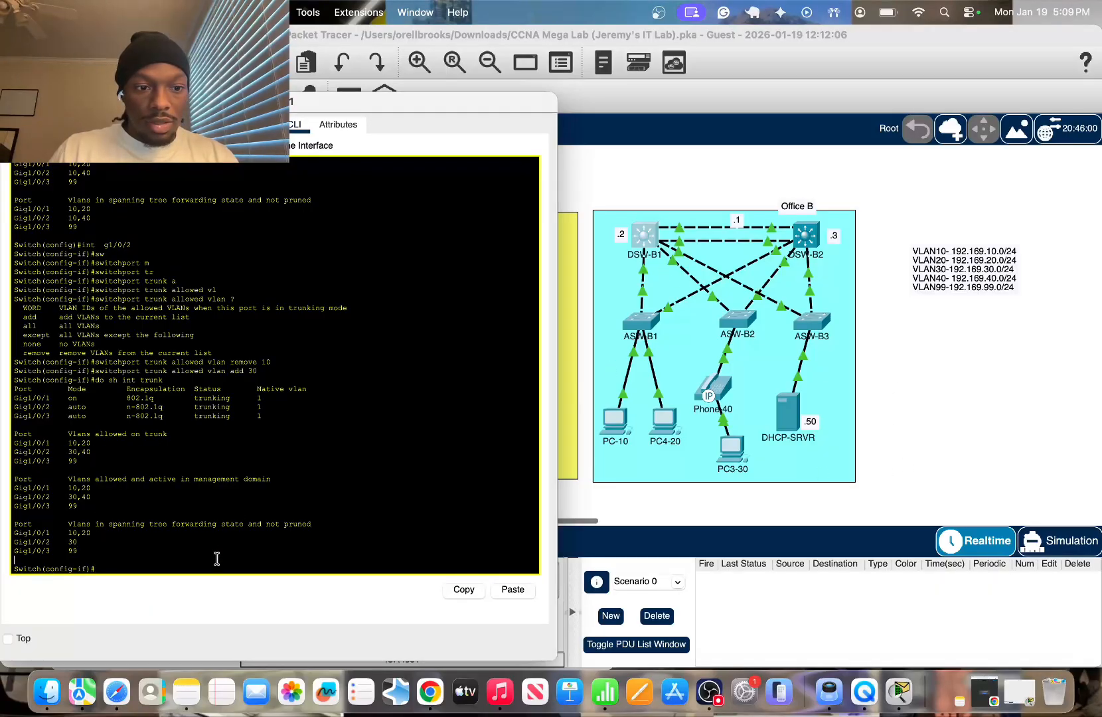
Display DSW-B1's brief IP interface summary and check the protocol state of interface VLAN 30
text(do sh )
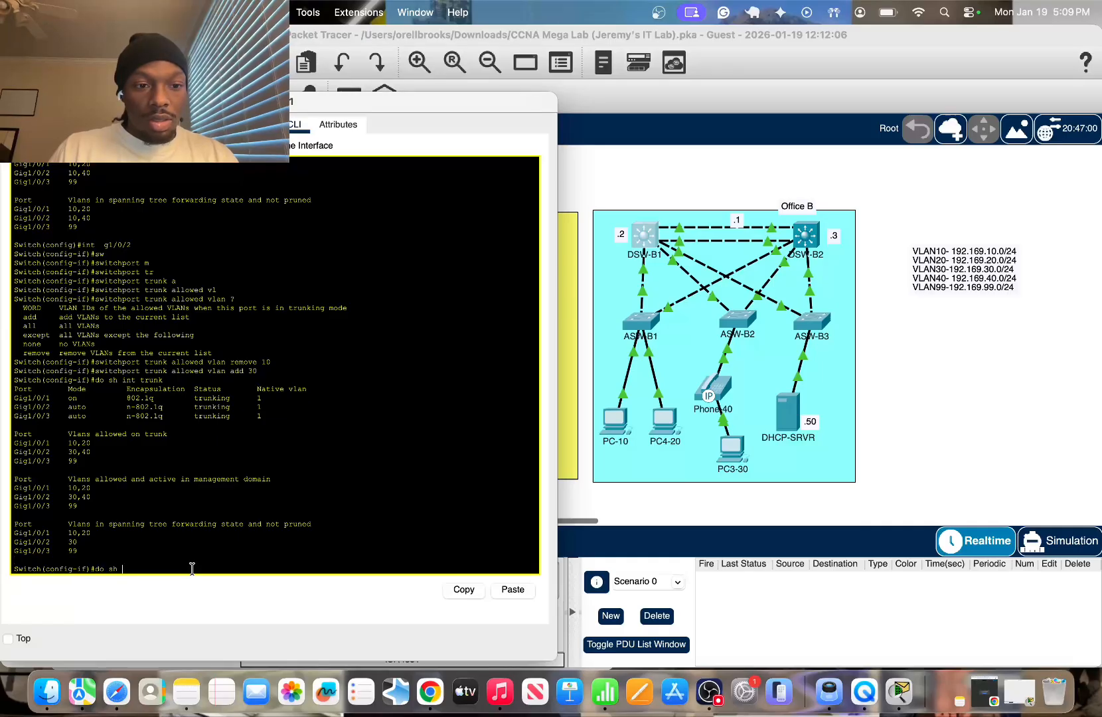
text(ip int bri)
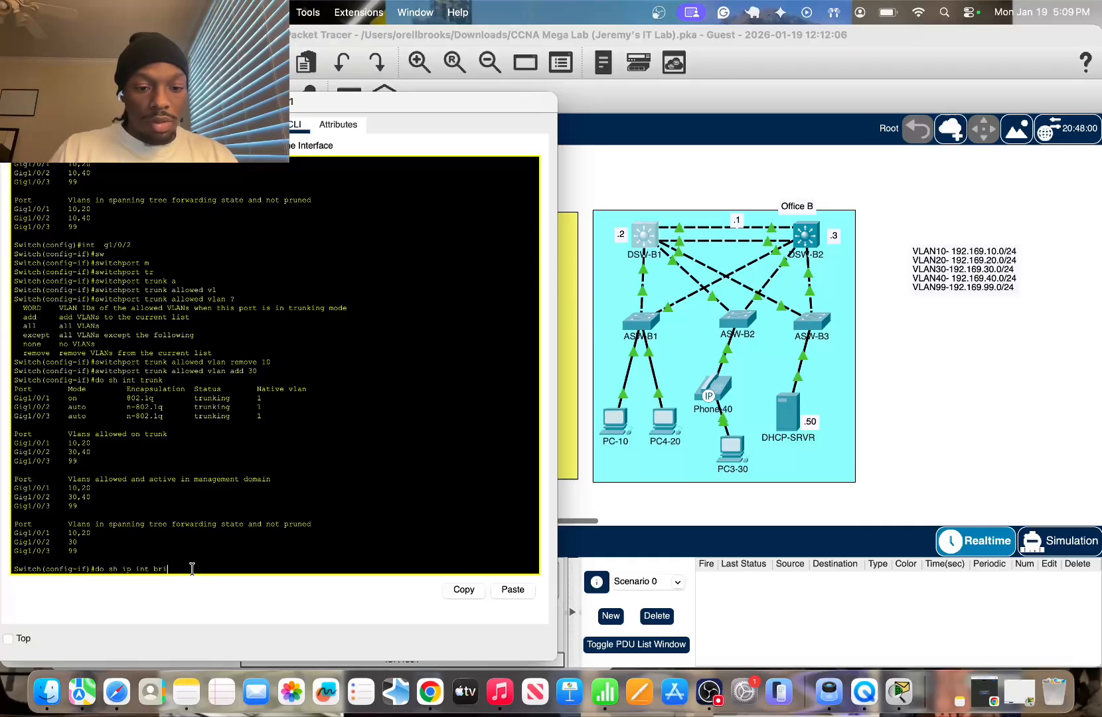
text(ef)
key(Return)
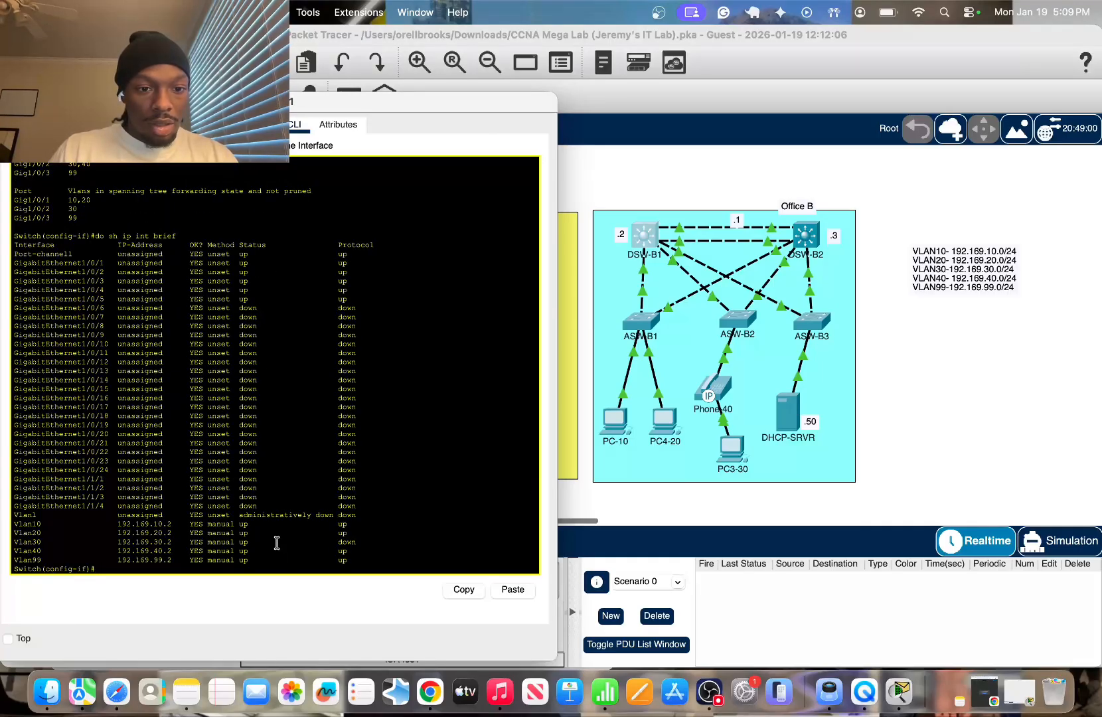
drag(277, 543, 417, 542)
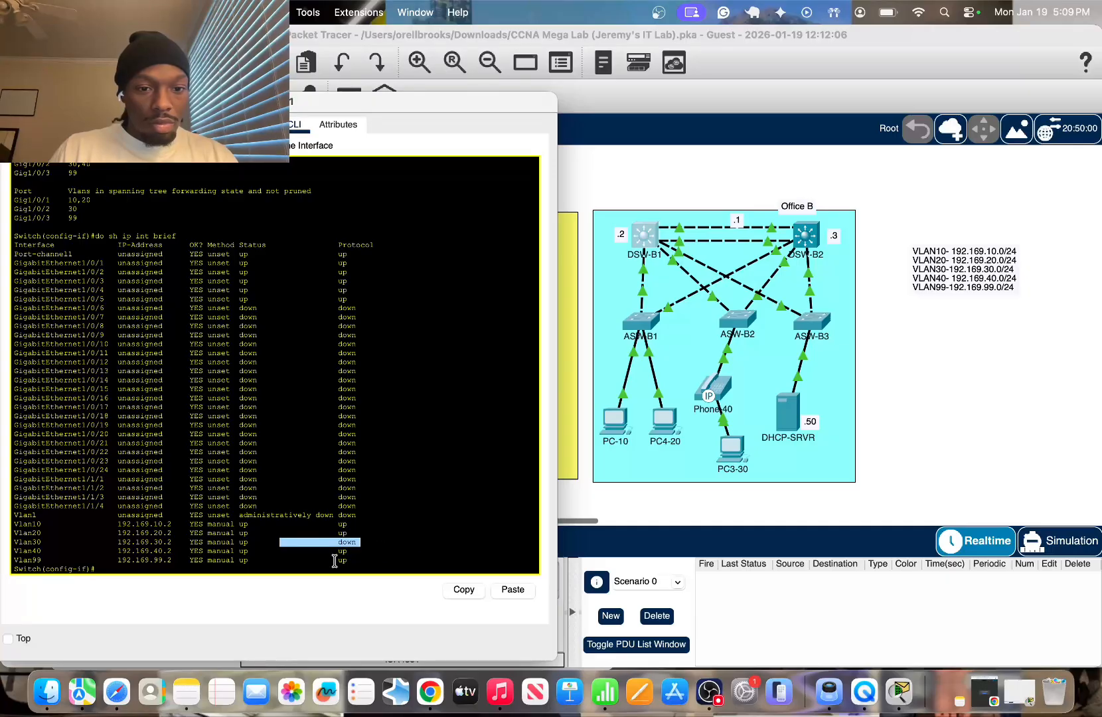
Shut down interface VLAN 30 on DSW-B1 and re-enable it with no shutdown
click(331, 570)
text(int v)
text(lan 30)
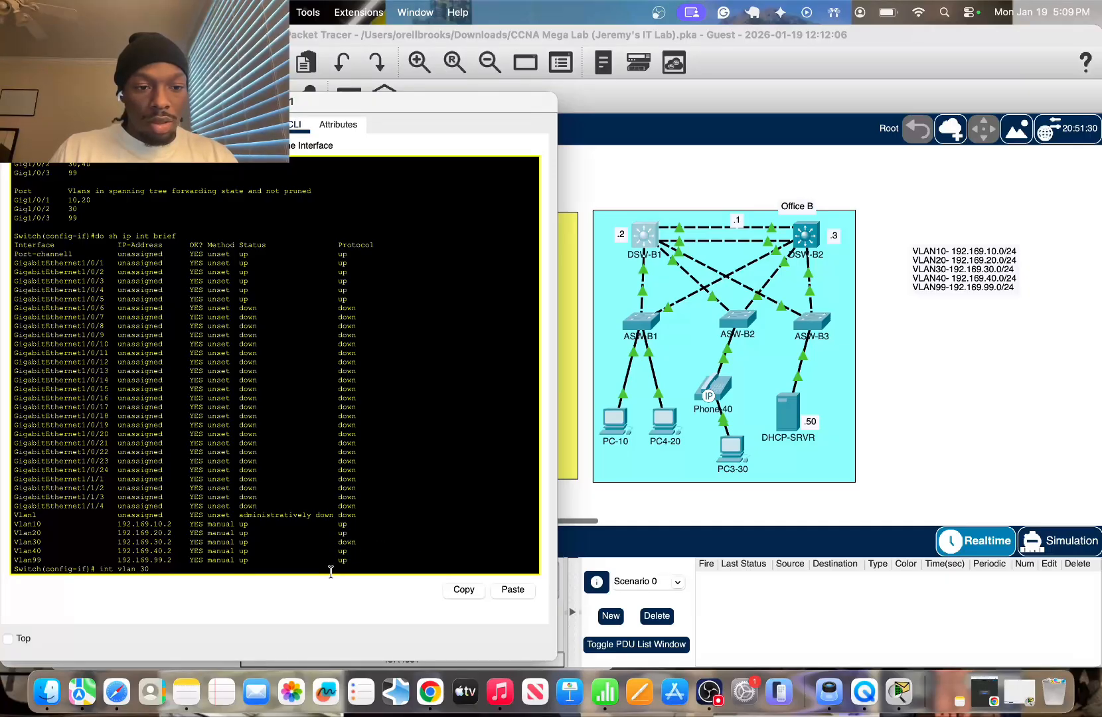
key(Return)
text(shut)
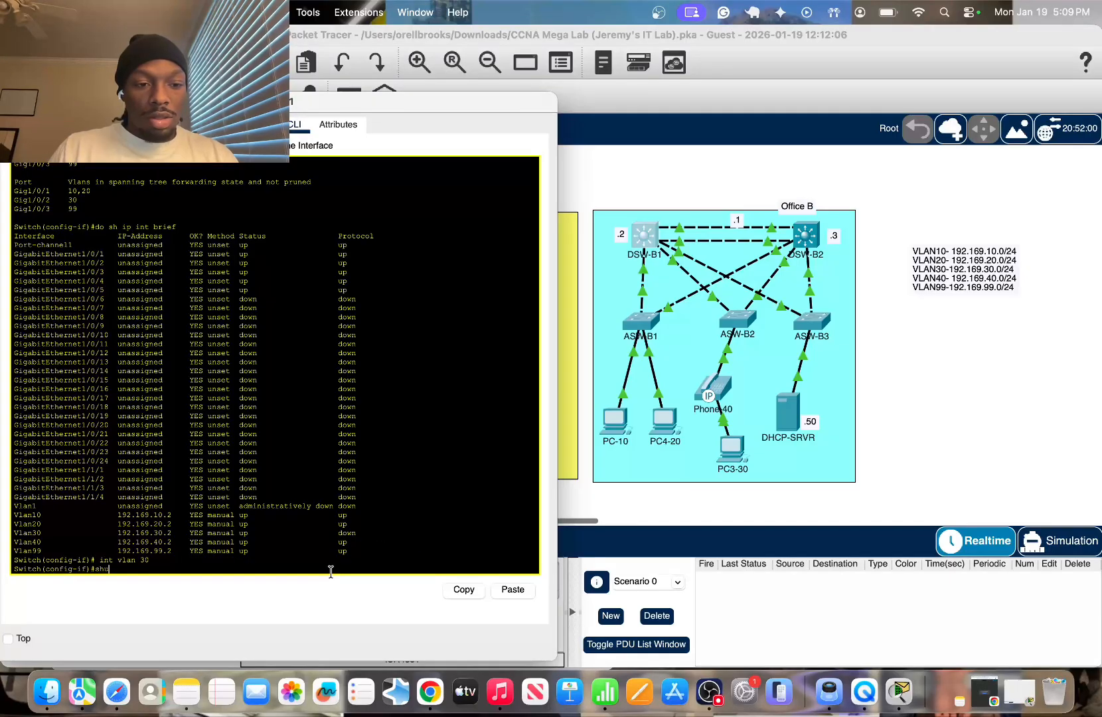
key(Return)
text(no shut)
key(Return)
Display the brief IP interface summary again and check the status of all DSW-B1 VLAN interfaces
text(d)
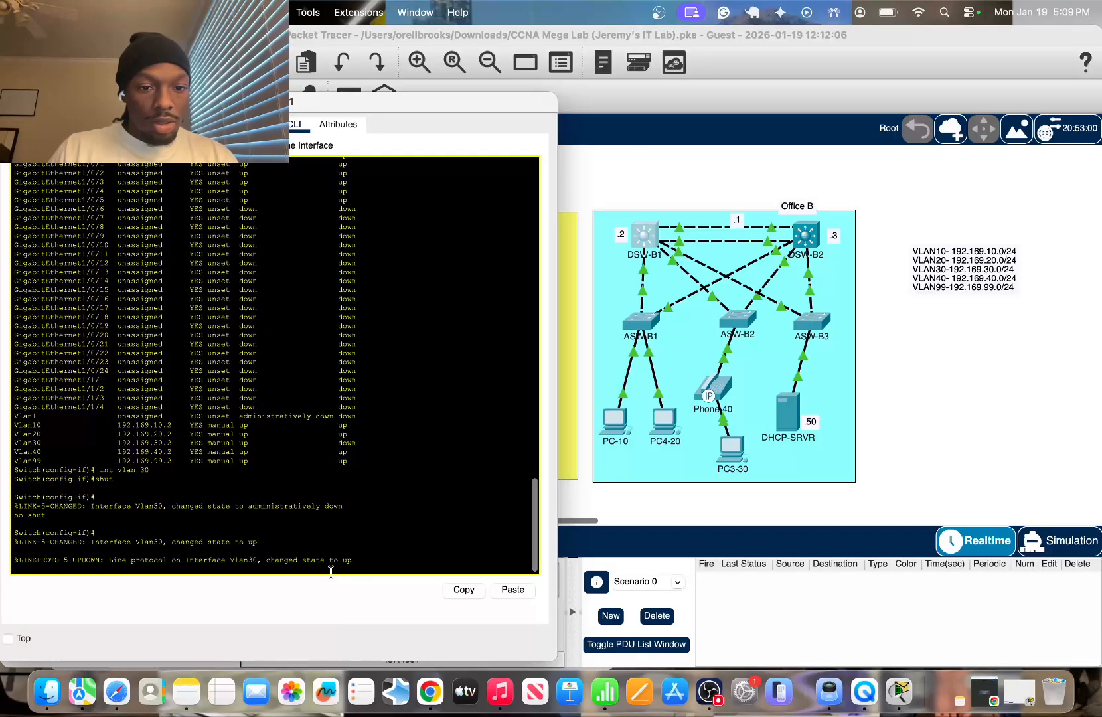
text(o sh ip int)
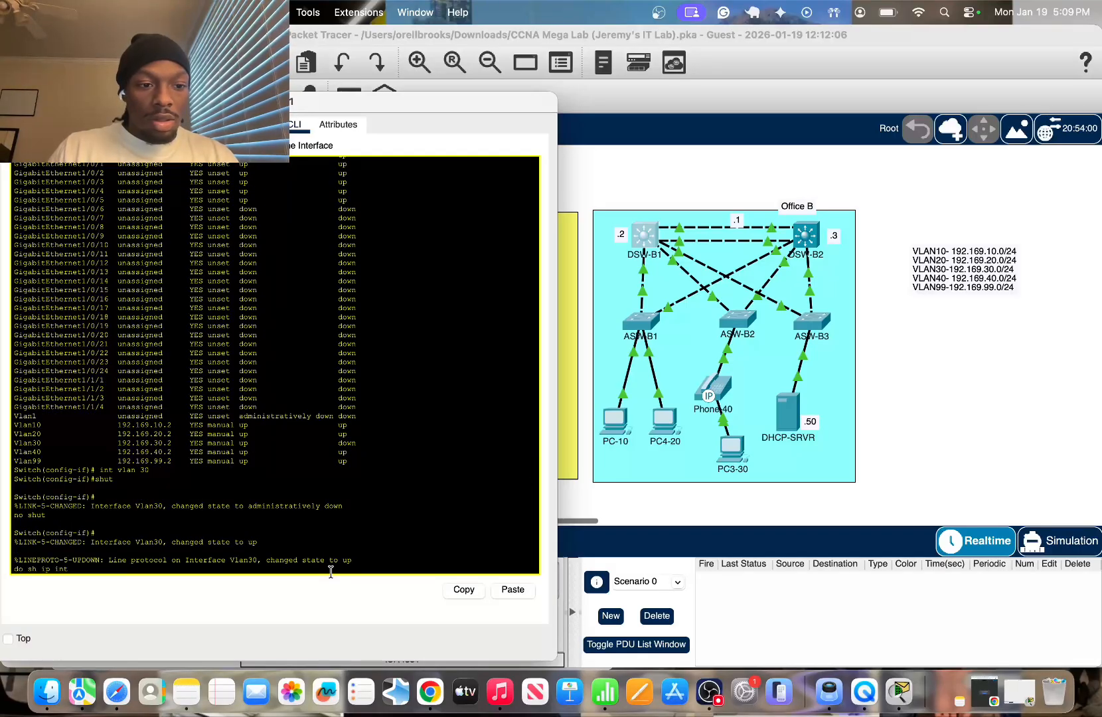
text( br)
key(Return)
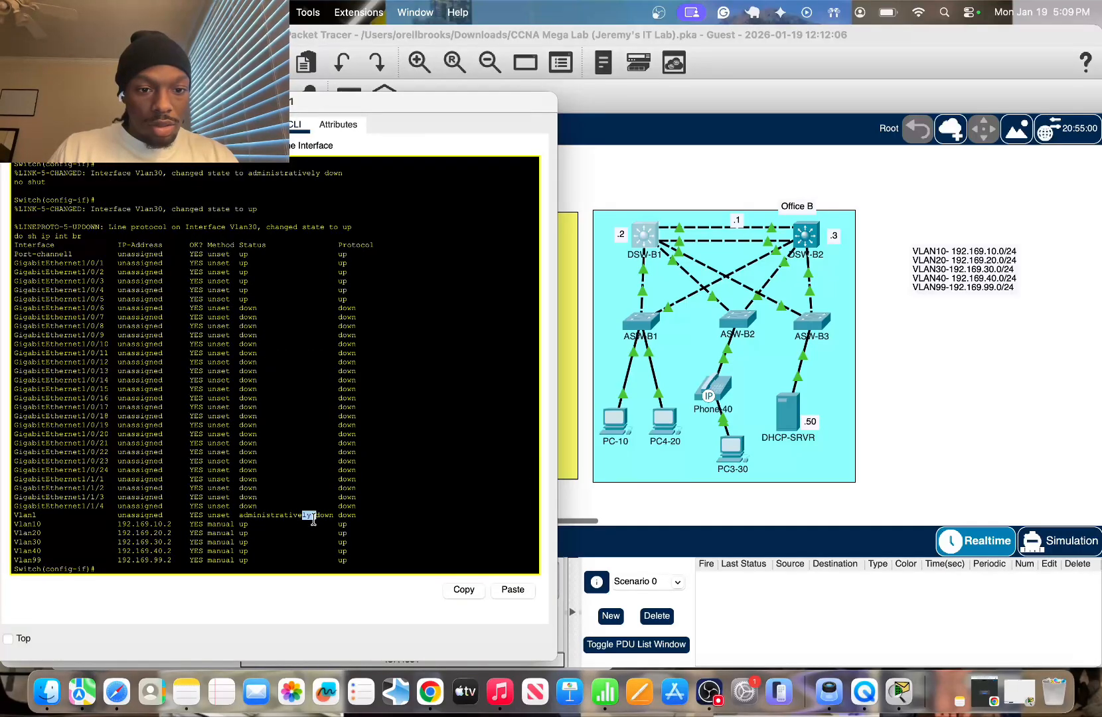
drag(302, 514, 364, 563)
Switch to DSW-B2's command line and return from VLAN configuration to global configuration mode
click(707, 212)
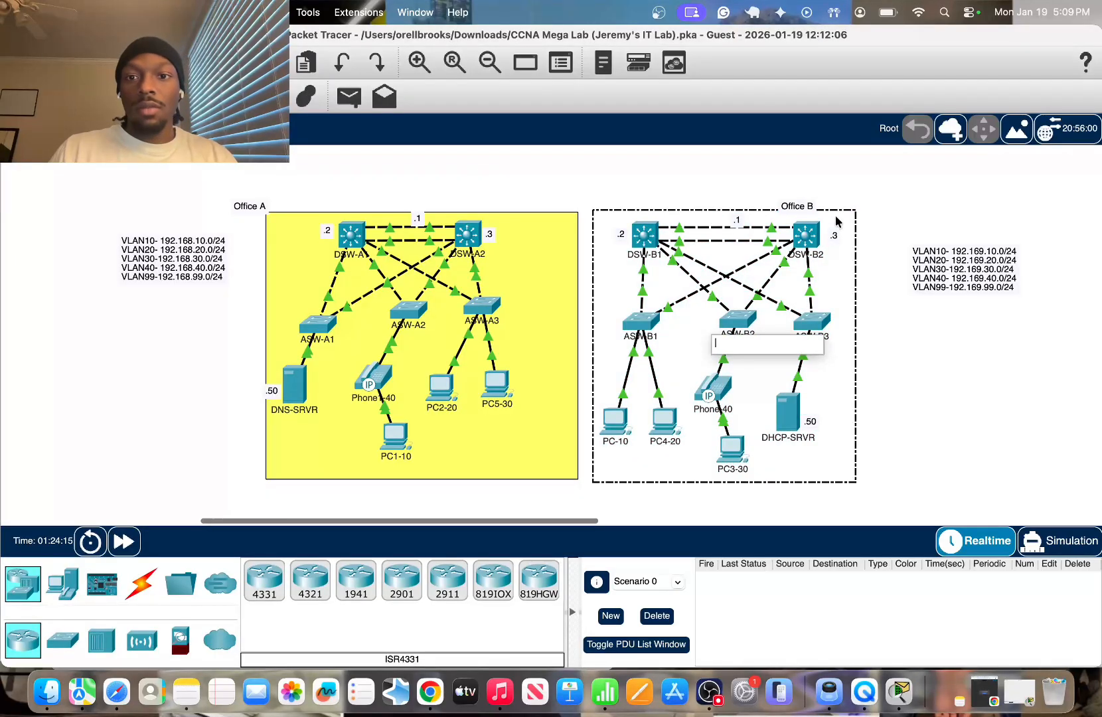
click(872, 173)
click(807, 239)
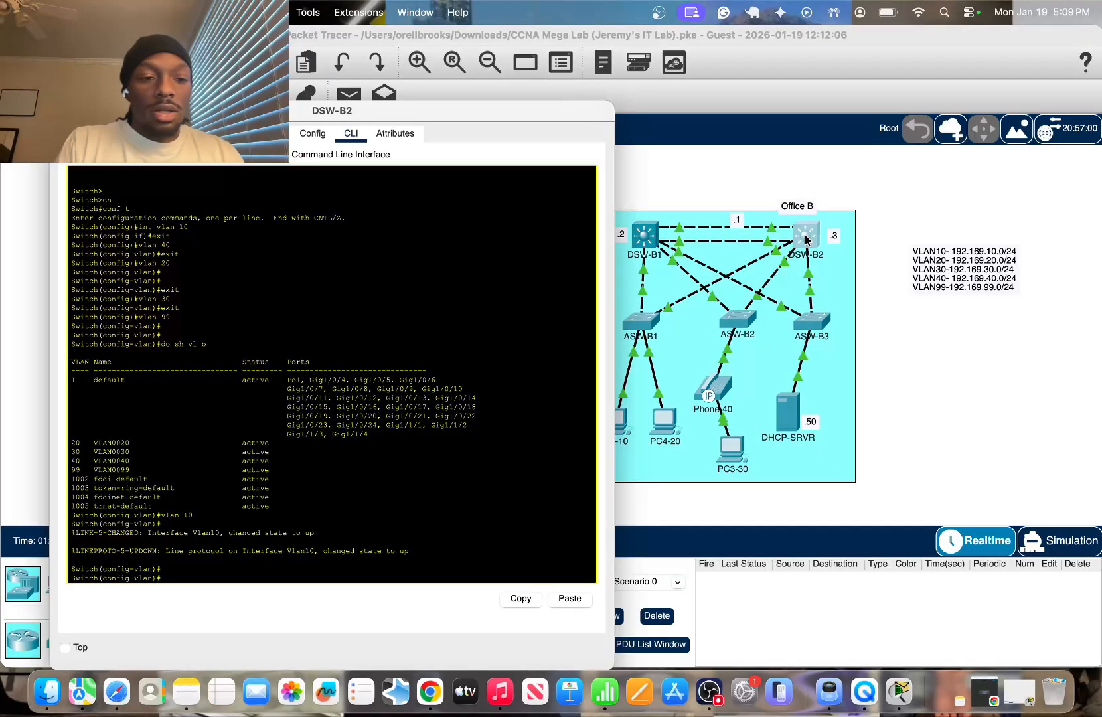
text(exit)
key(Return)
key(Return)
key(Return)
key(Return)
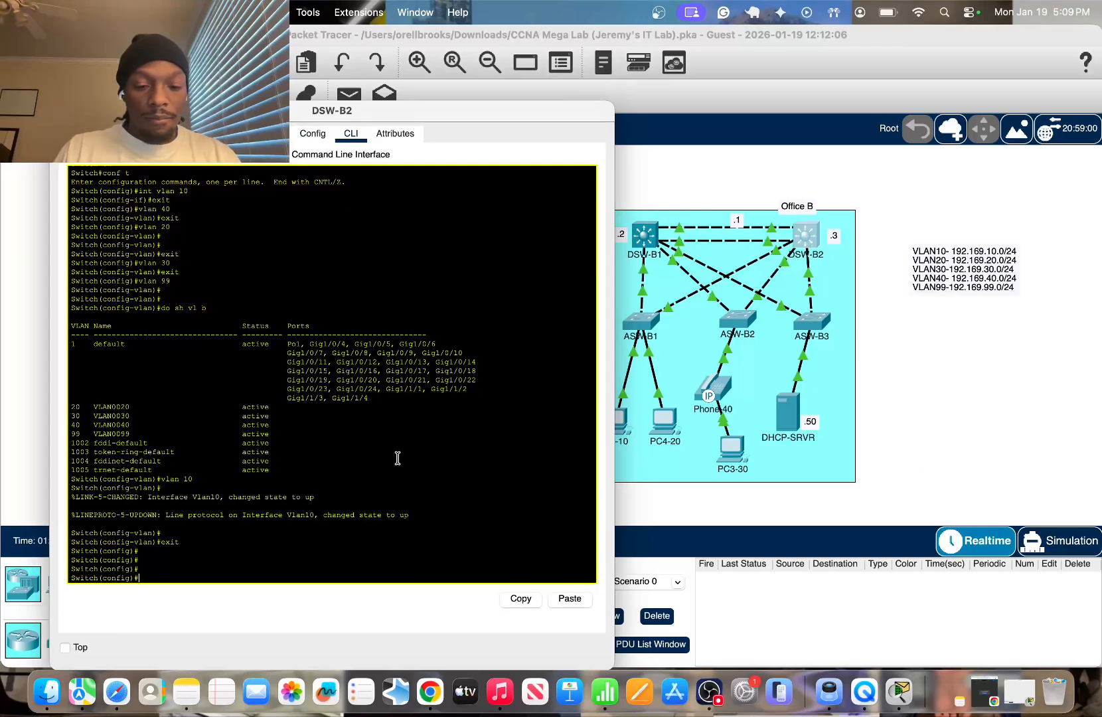
Assign IP address 192.169.10.3 with mask 255.255.255.0 to interface VLAN 10 on DSW-B2
text(int )
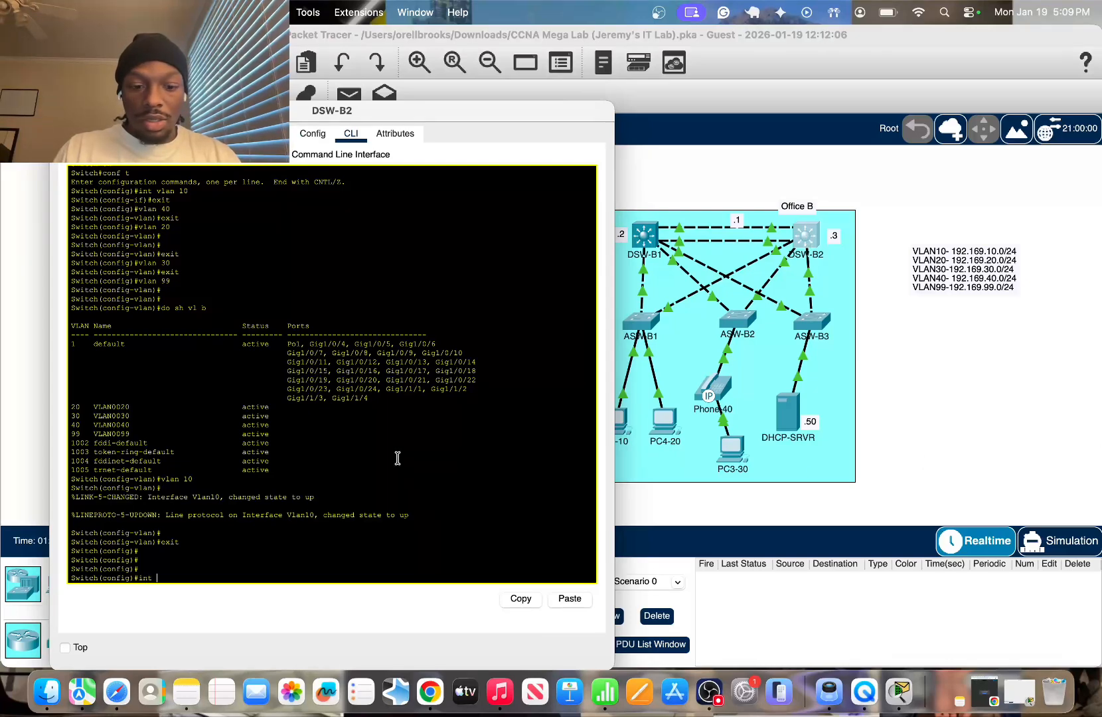
text(vlan 10)
key(Return)
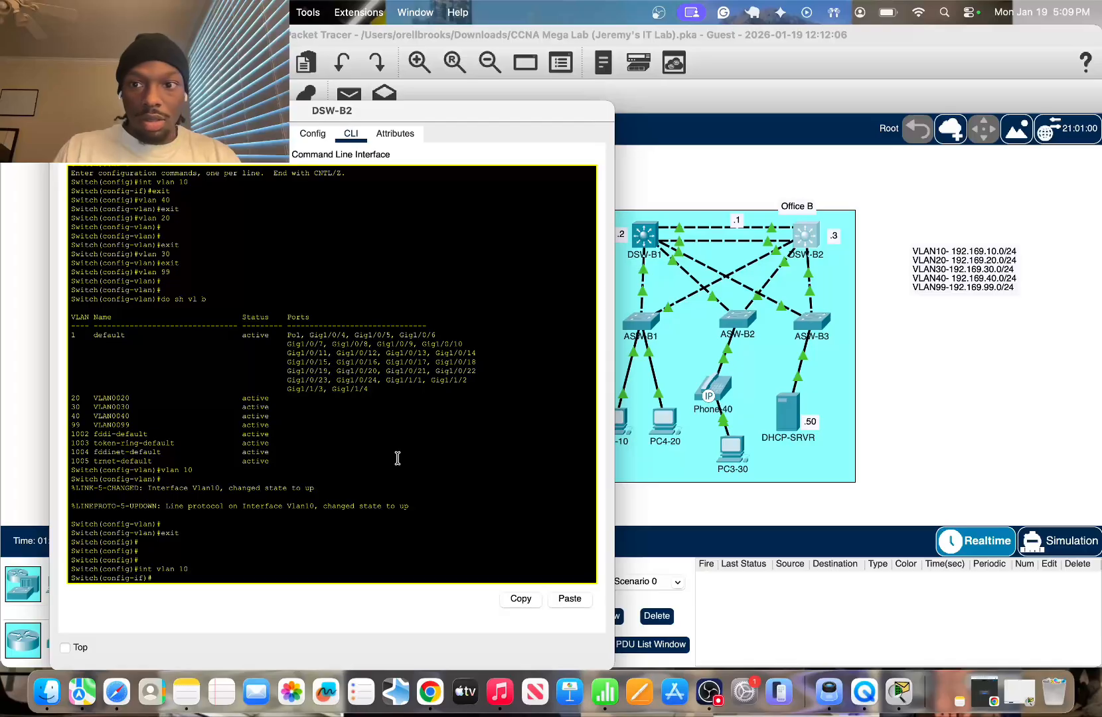
text(ip add)
key(Tab)
text(1)
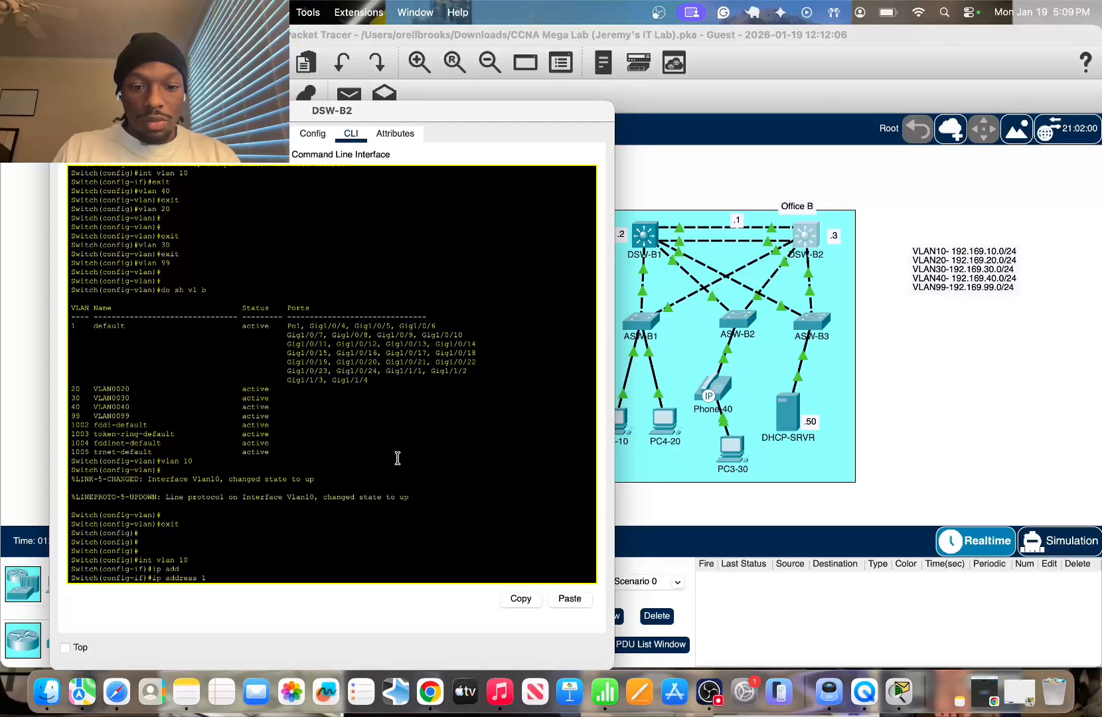
text(92.169.1)
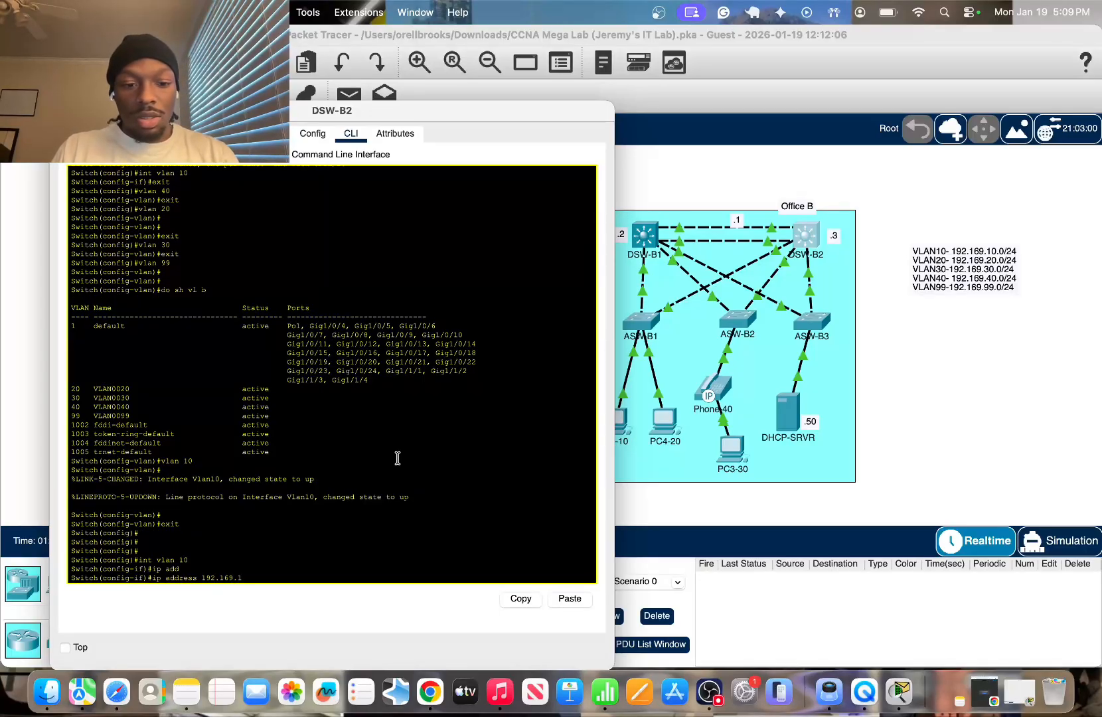
text(0.3 255.255.255.0)
key(Return)
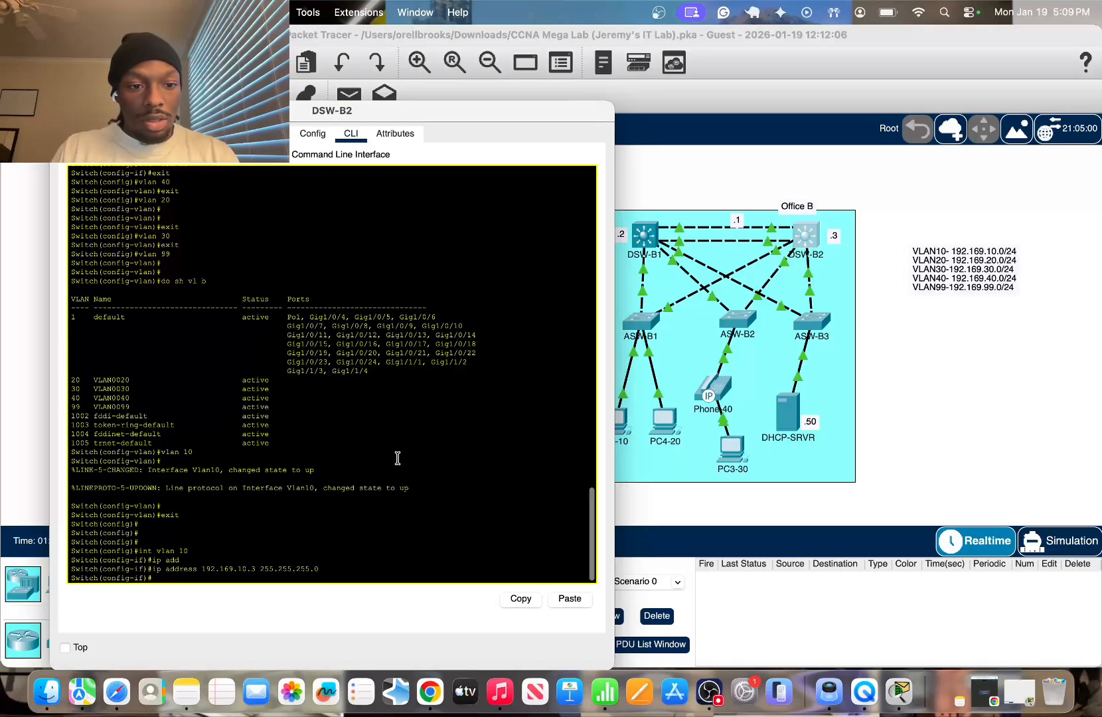
Assign IP address 192.169.20.3 with mask 255.255.255.0 to interface VLAN 20 on DSW-B2
text(int vlan 20)
key(Return)
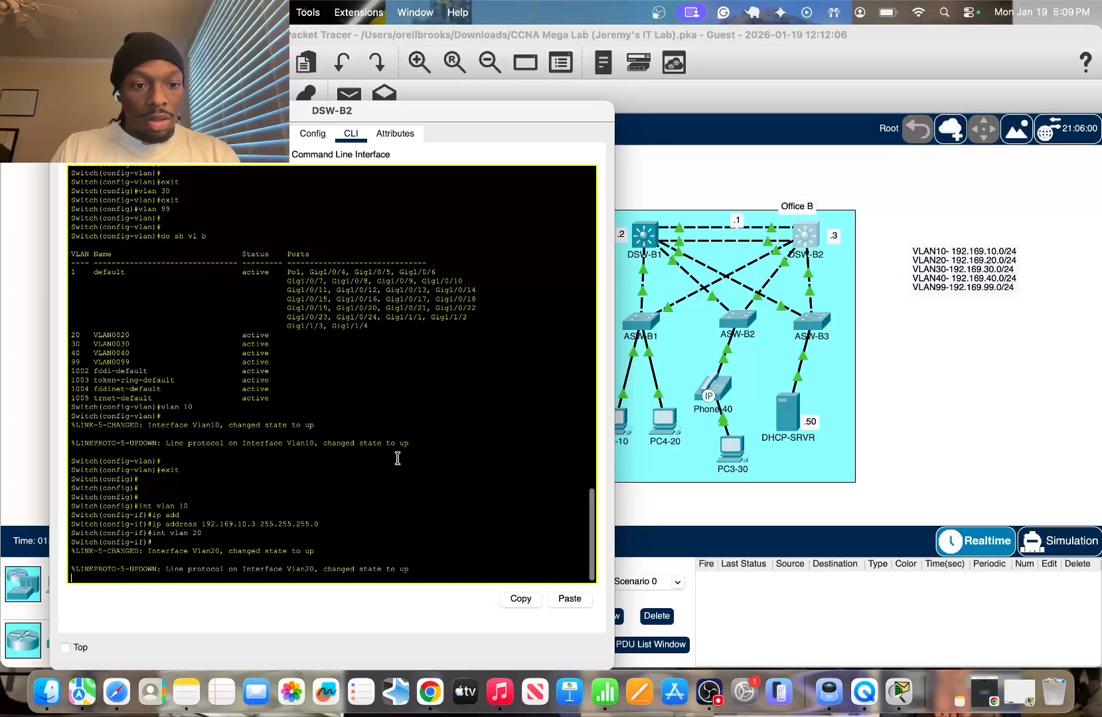
text(ip add)
key(Tab)
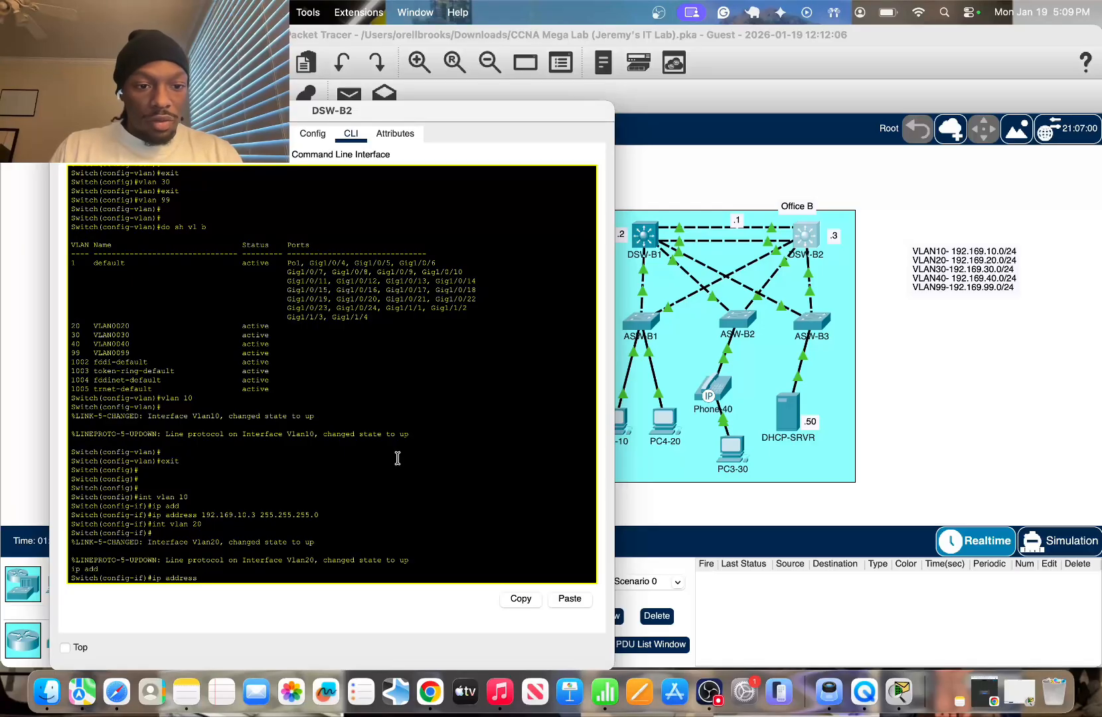
text(192.1)
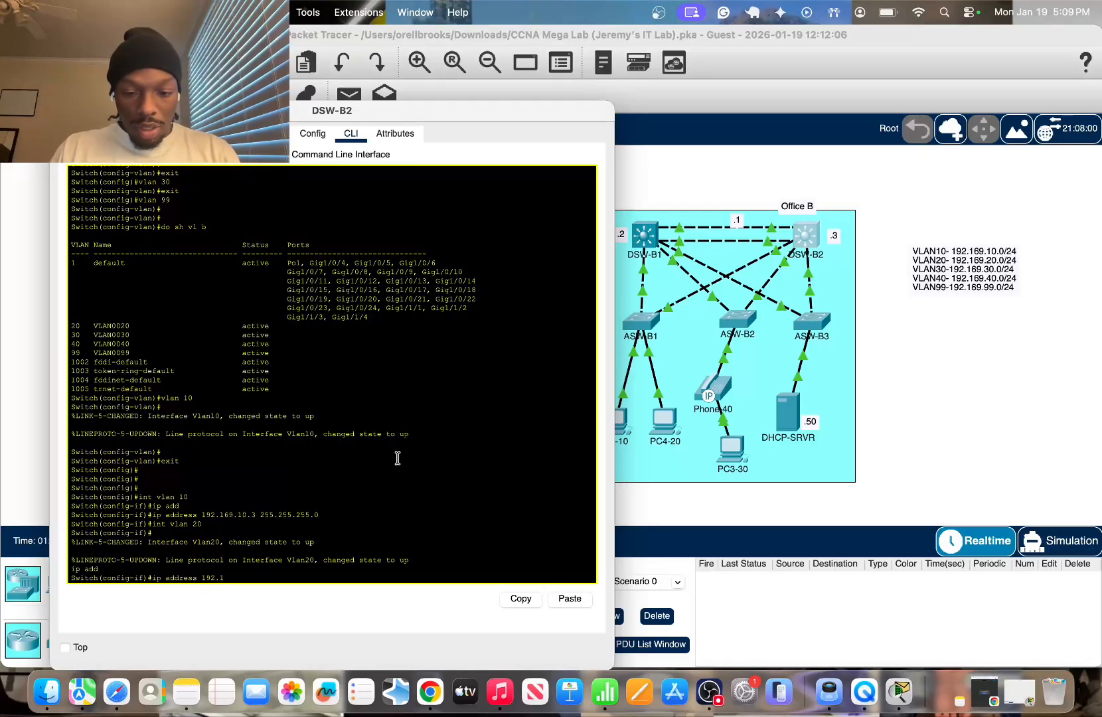
text(69.20.)
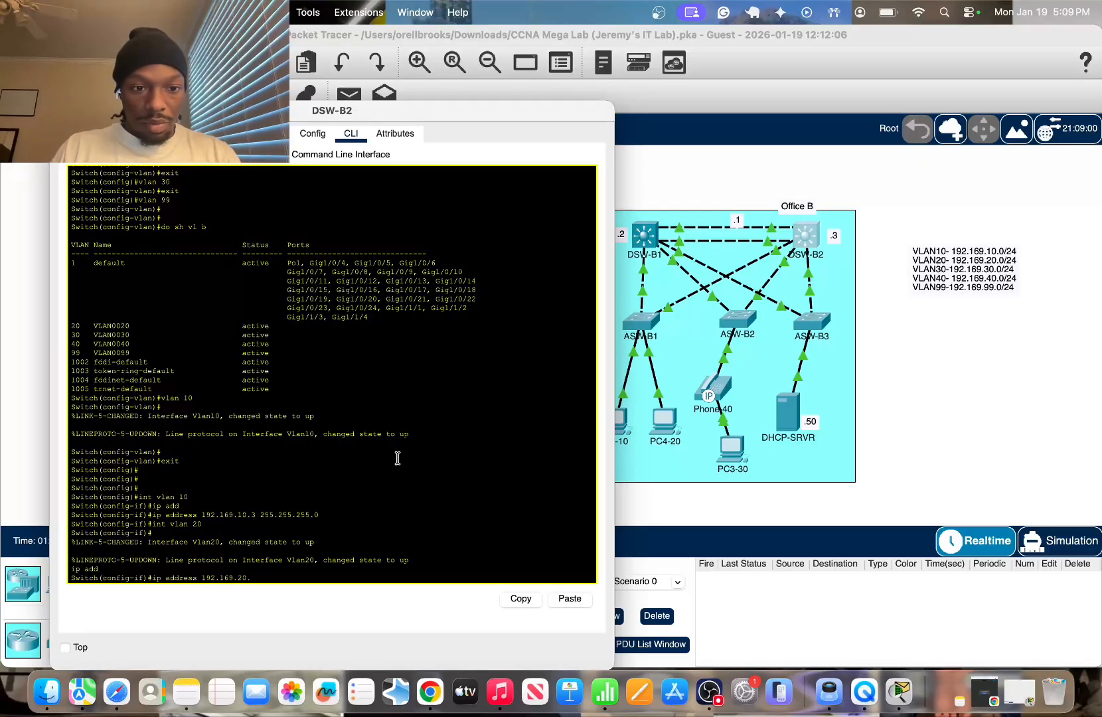
text(3)
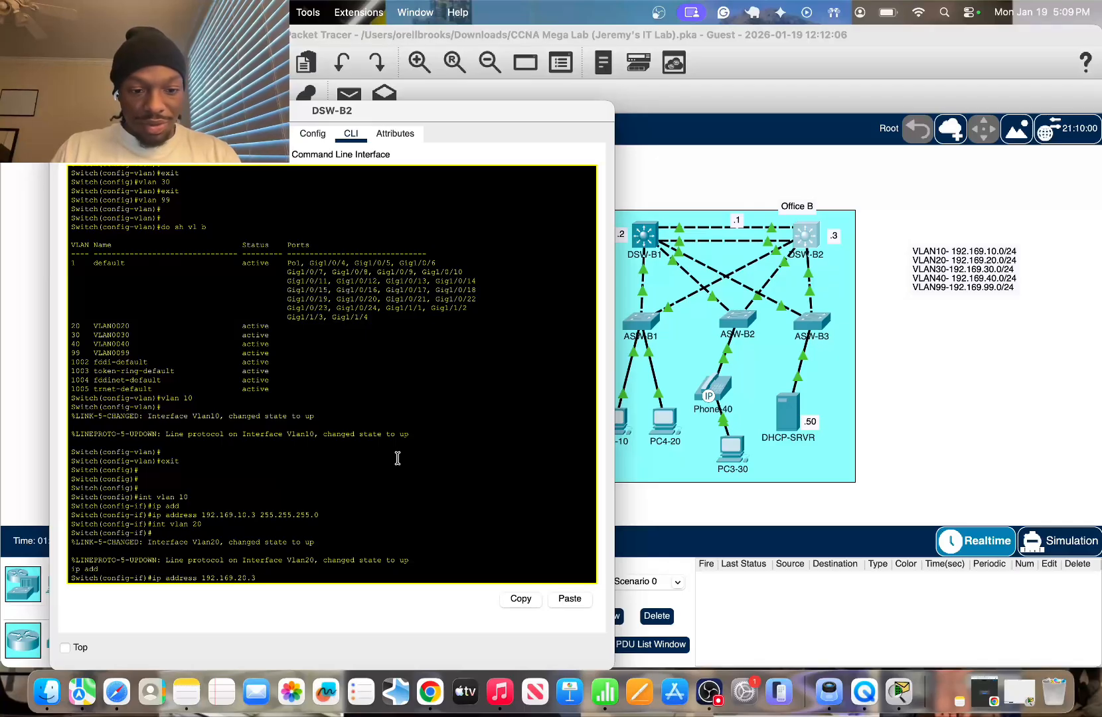
text( 255.265)
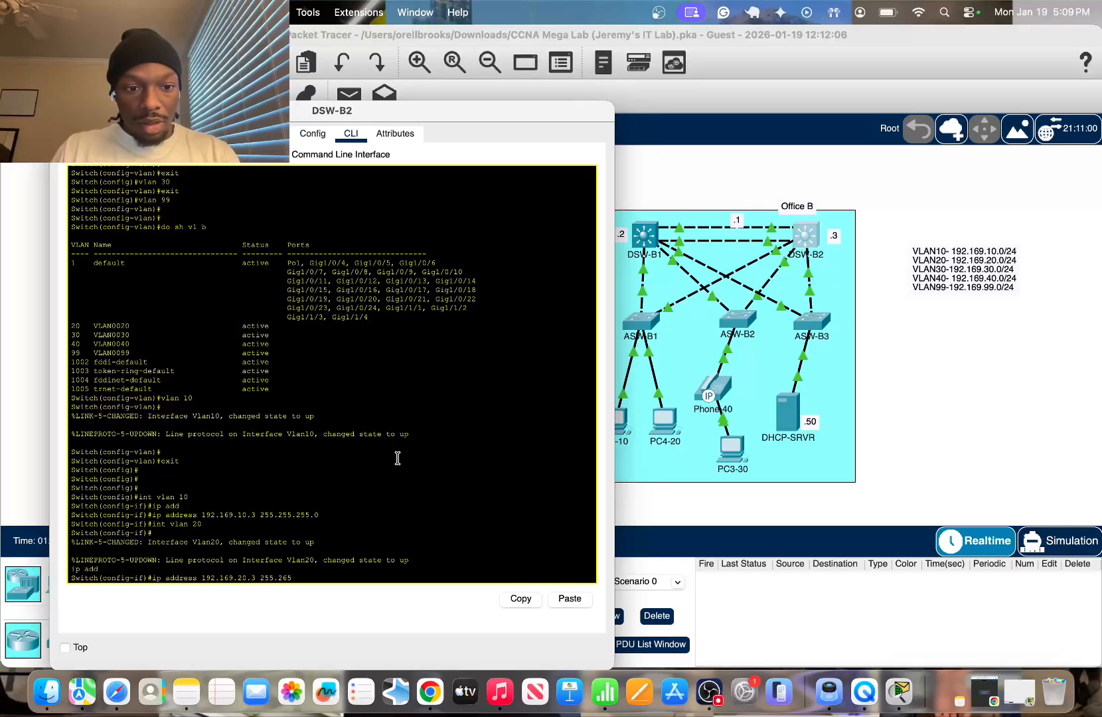
key(BackSpace)
key(BackSpace)
text(55.255.0)
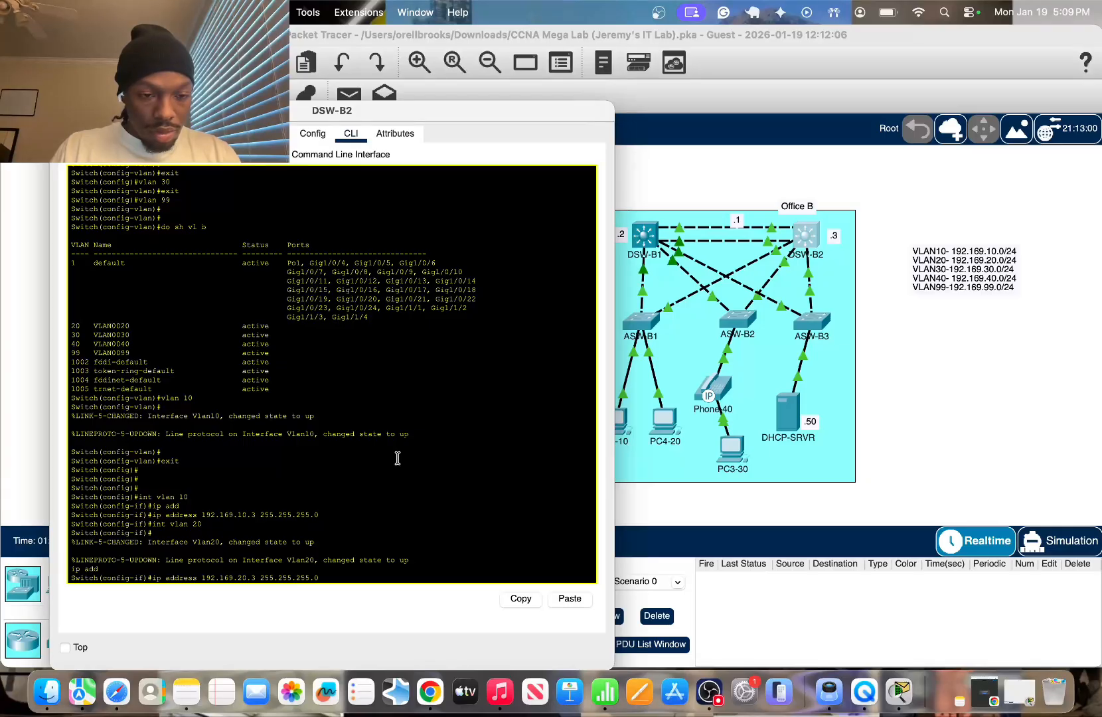
key(Return)
Assign IP address 192.169.30.3 with mask 255.255.255.0 to interface VLAN 30 on DSW-B2
text(int vla)
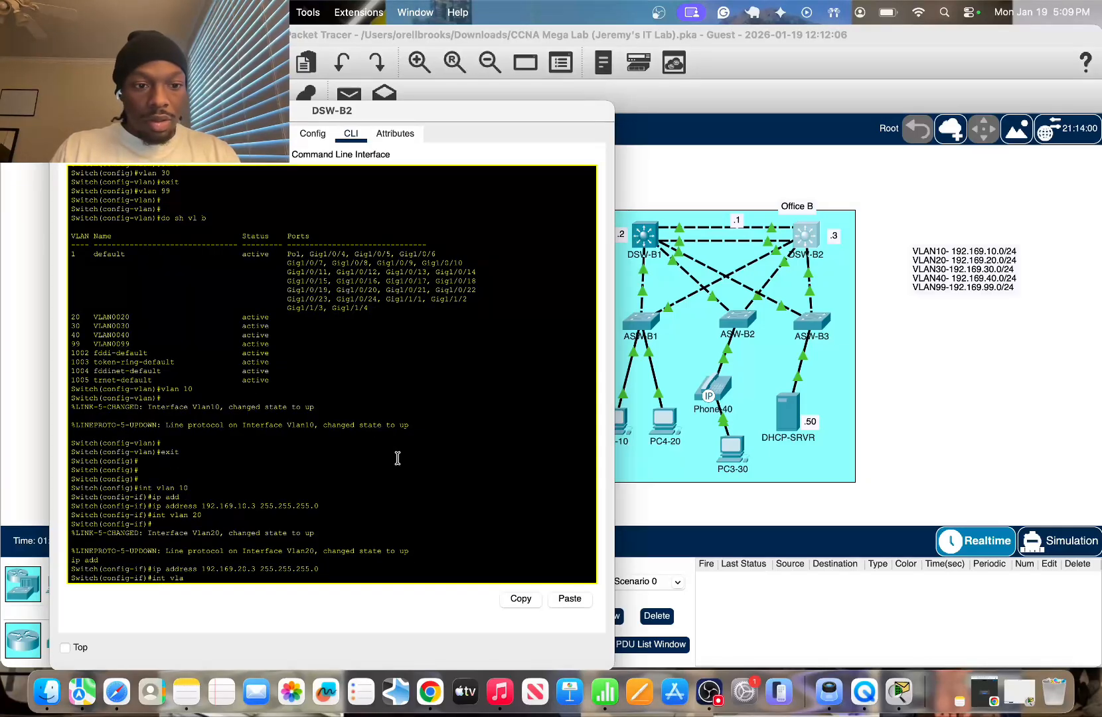
text(n 30)
key(Return)
key(Return)
key(Return)
text(ip a)
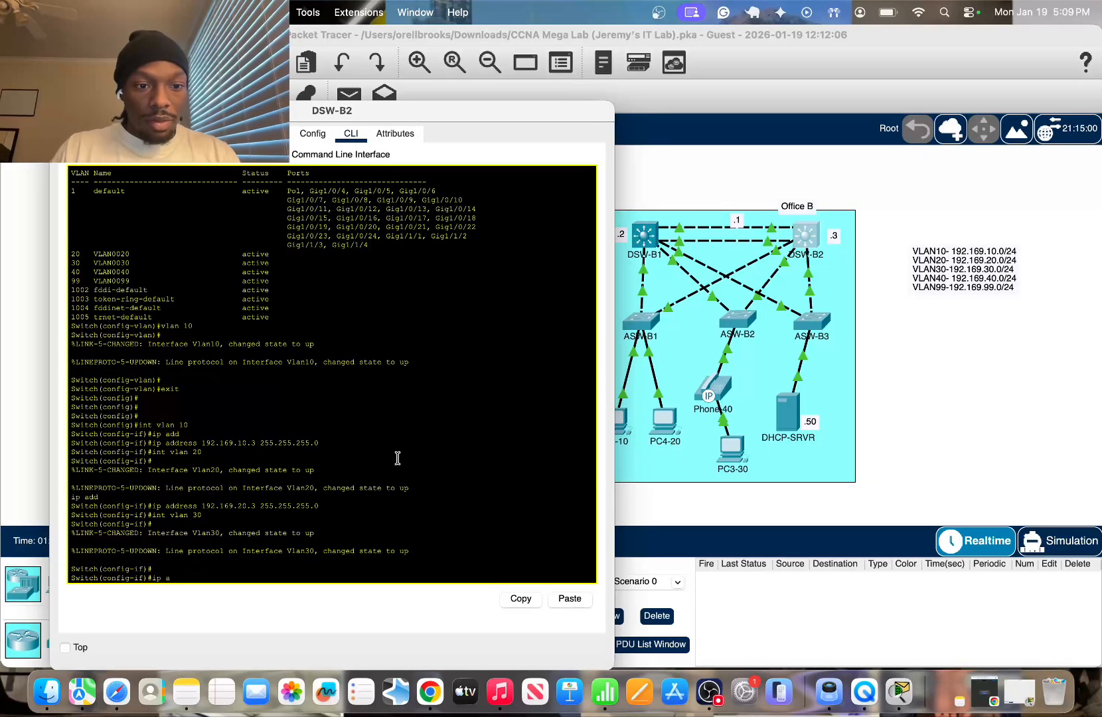
text(dd)
key(Tab)
text(192.)
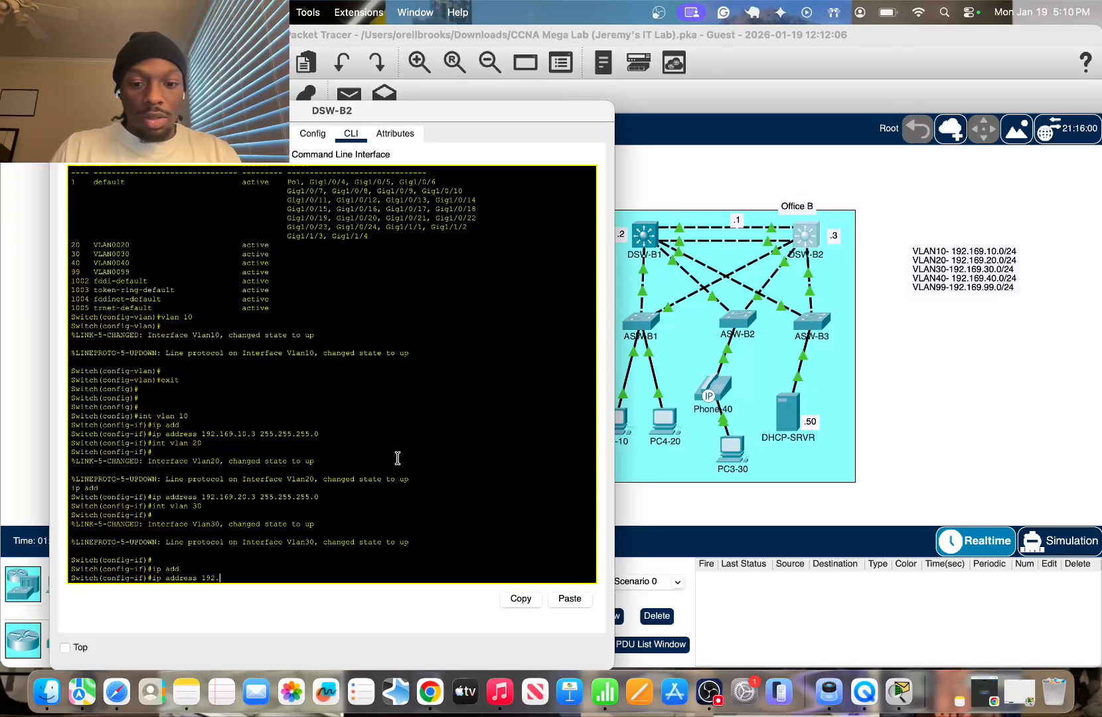
text(169.30.3)
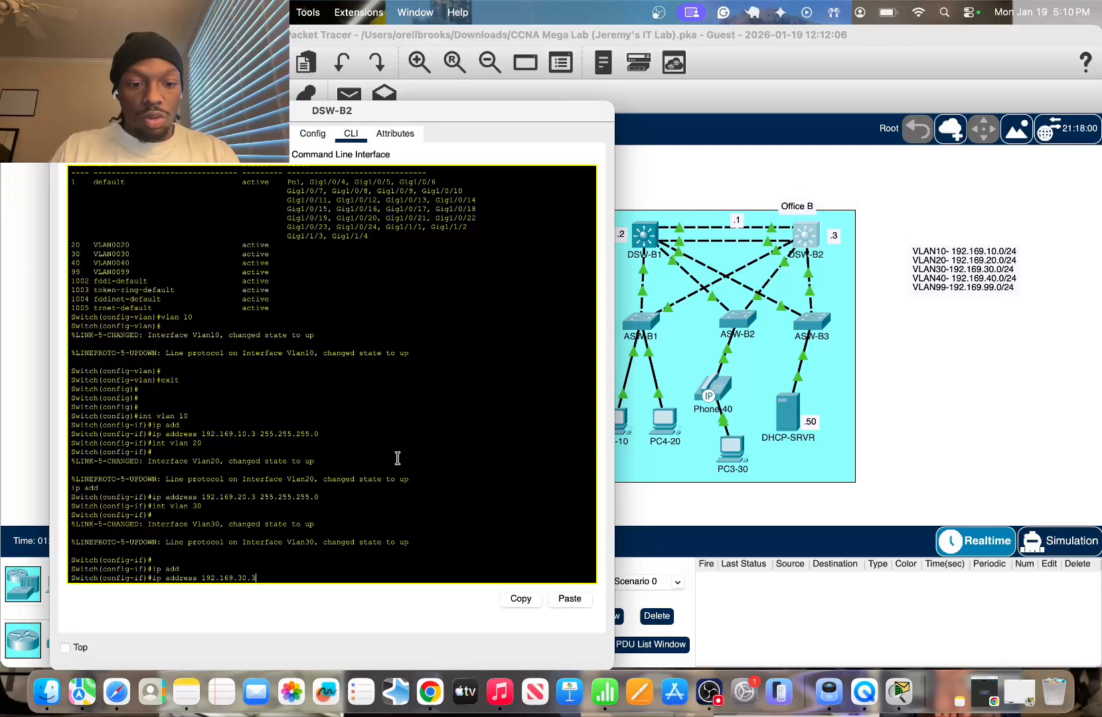
text( 255.255.255.0)
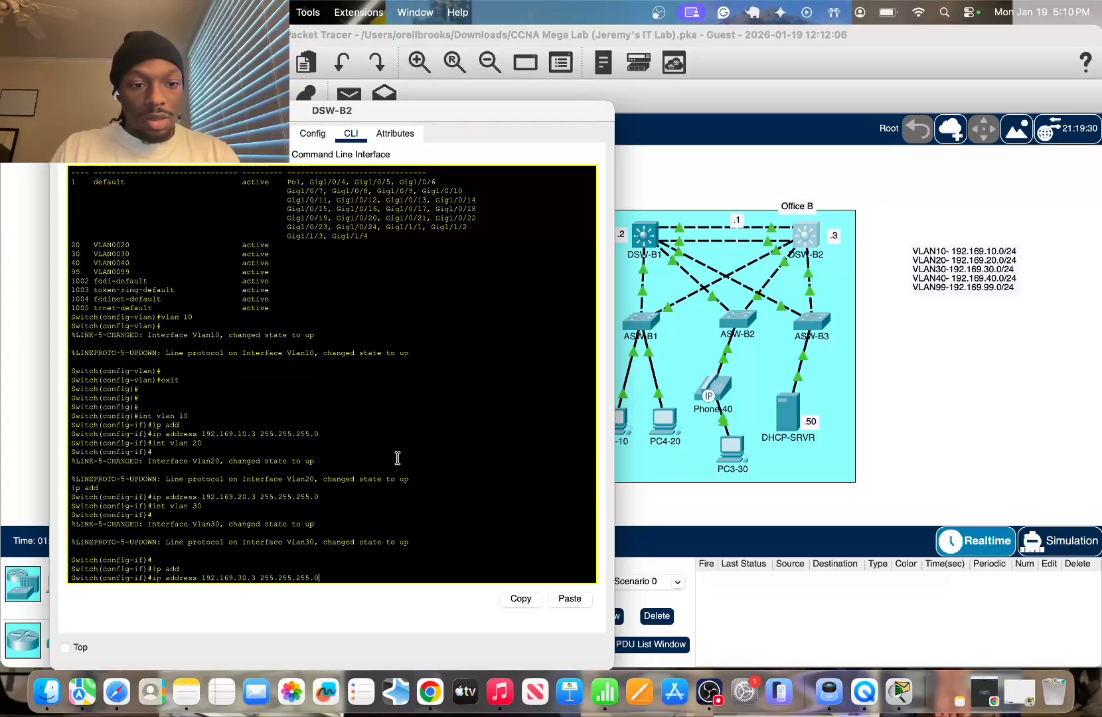
key(Return)
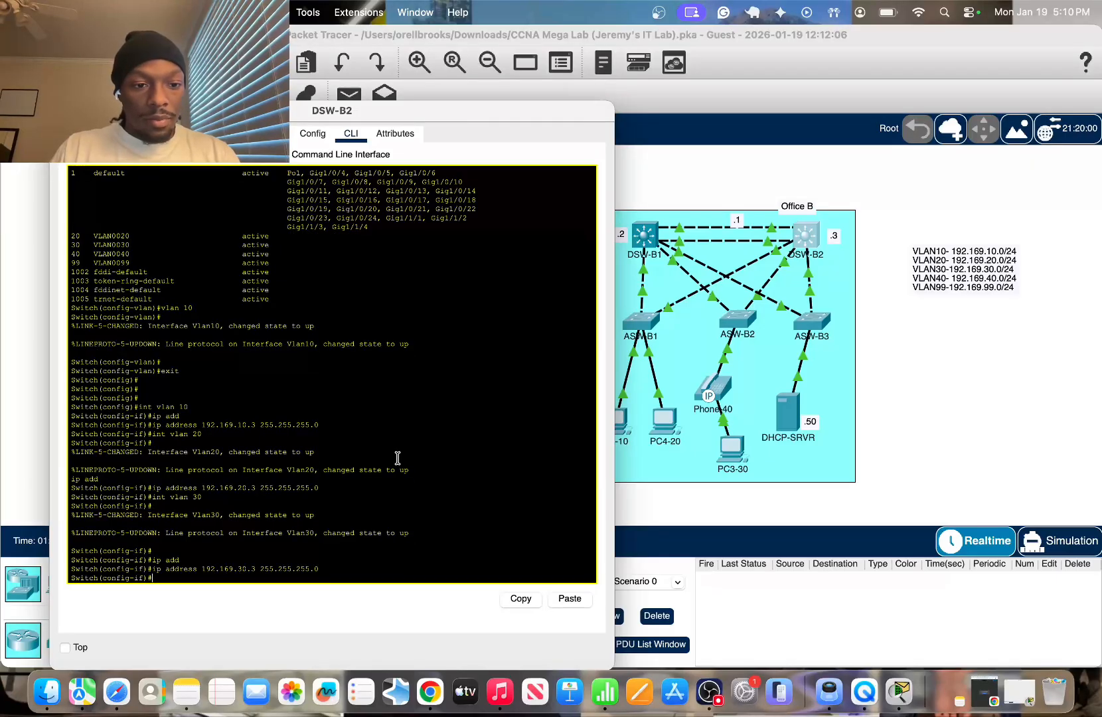
Assign IP address 192.169.40.3 with mask 255.255.255.0 to interface VLAN 40 on DSW-B2
text(int vlan)
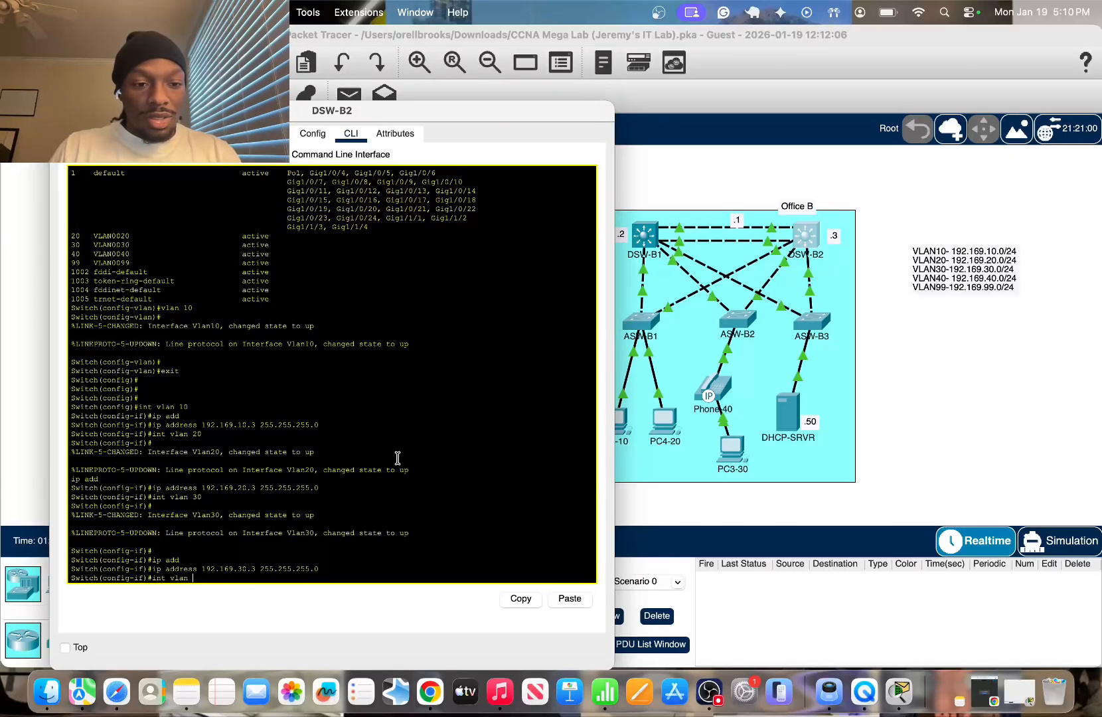
text( 40)
key(Return)
key(Return)
key(Return)
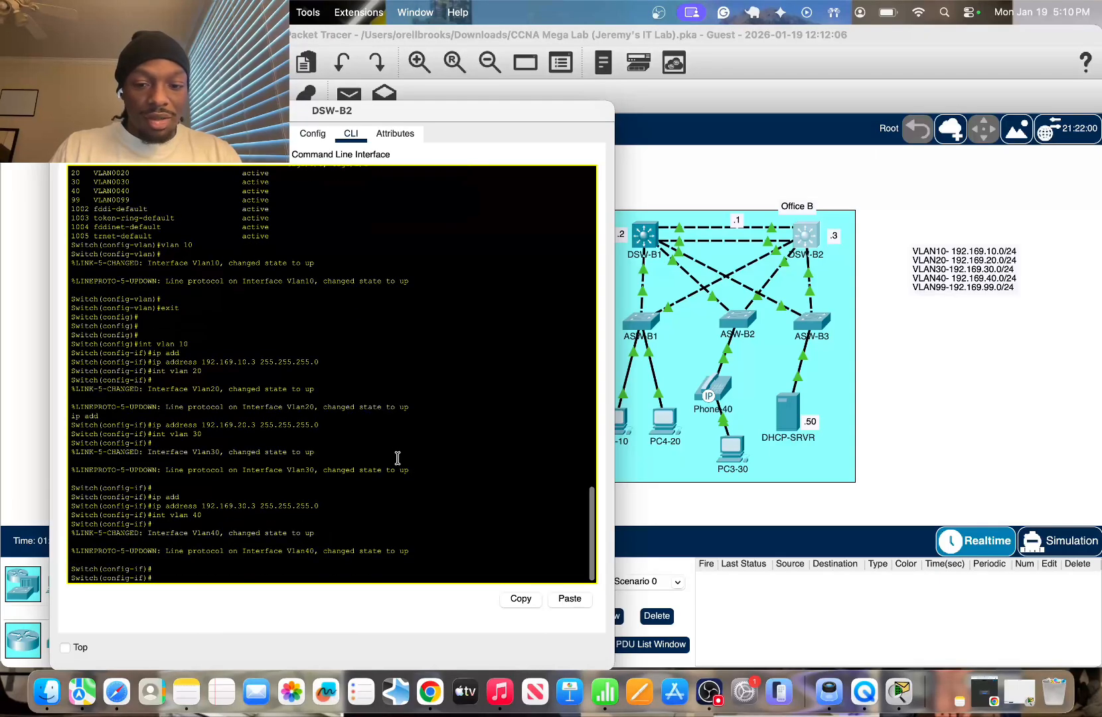
text(ip add)
key(Tab)
text(1)
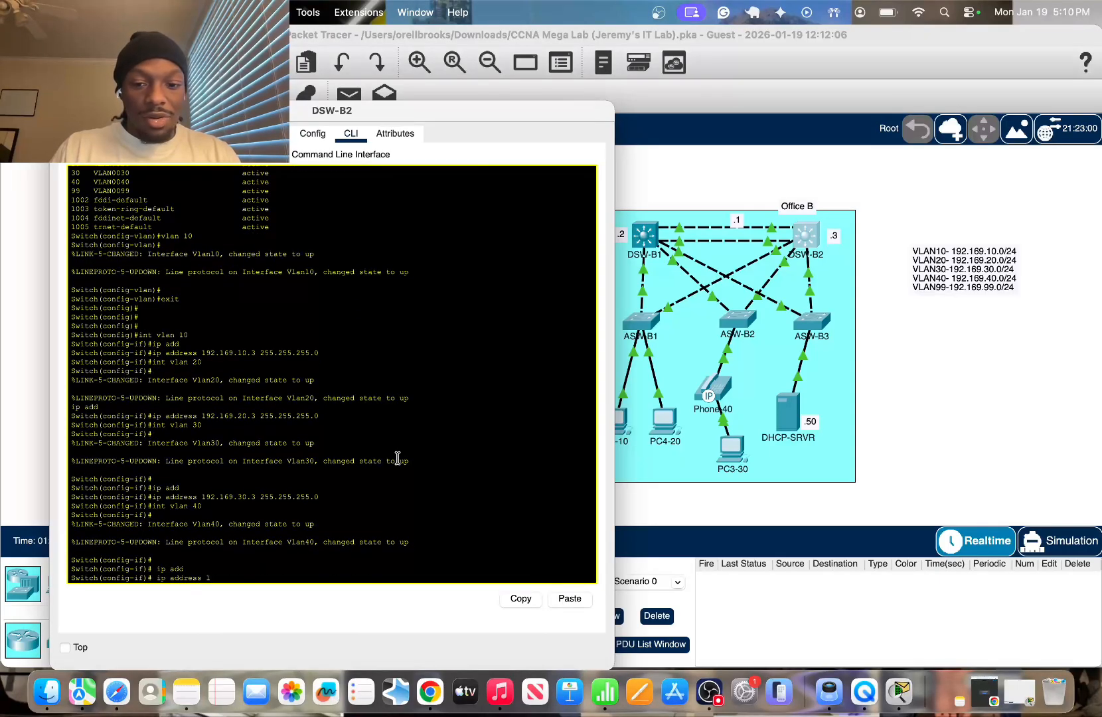
text(92.169.40.)
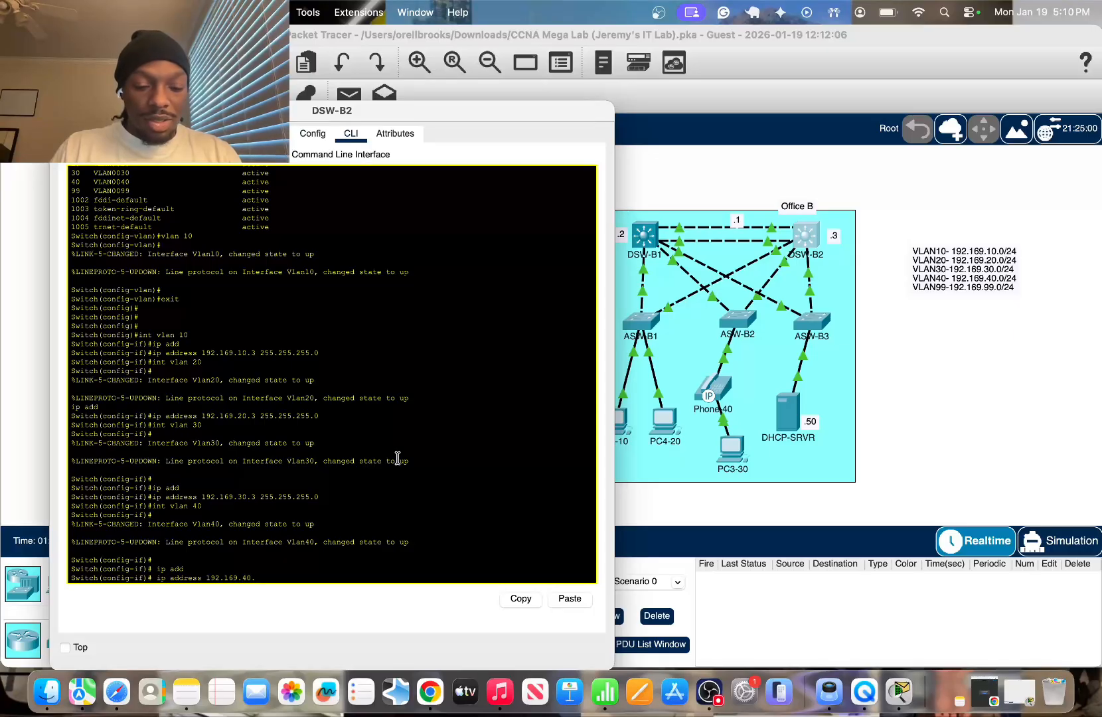
text(3)
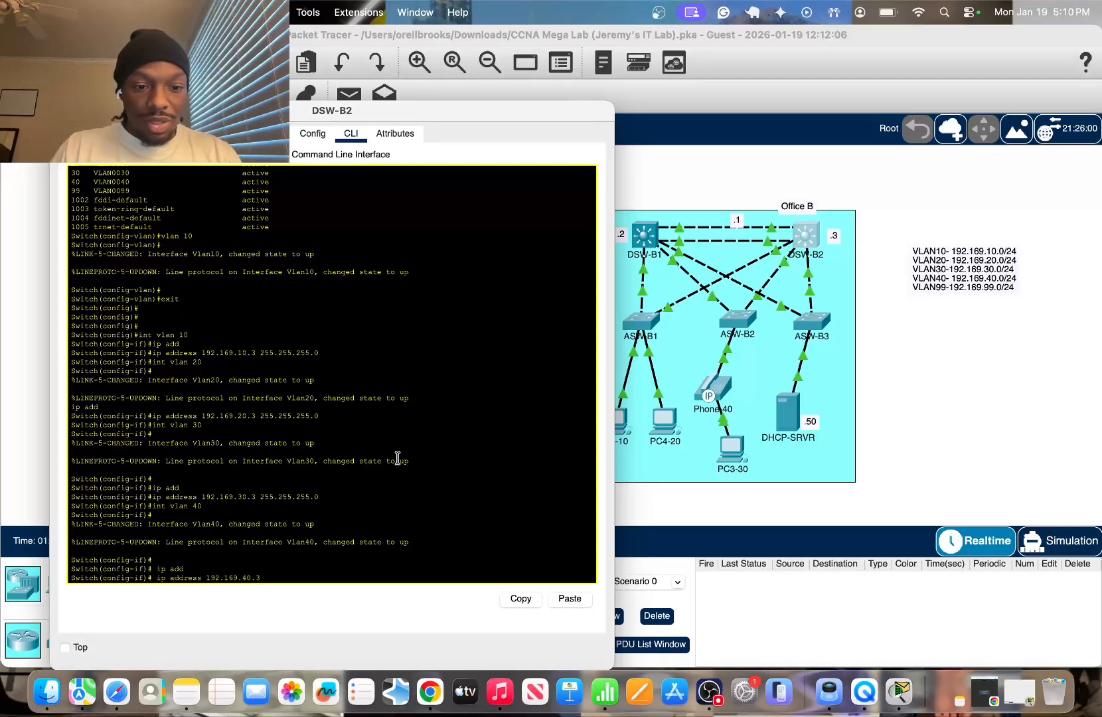
text( 255.255.255)
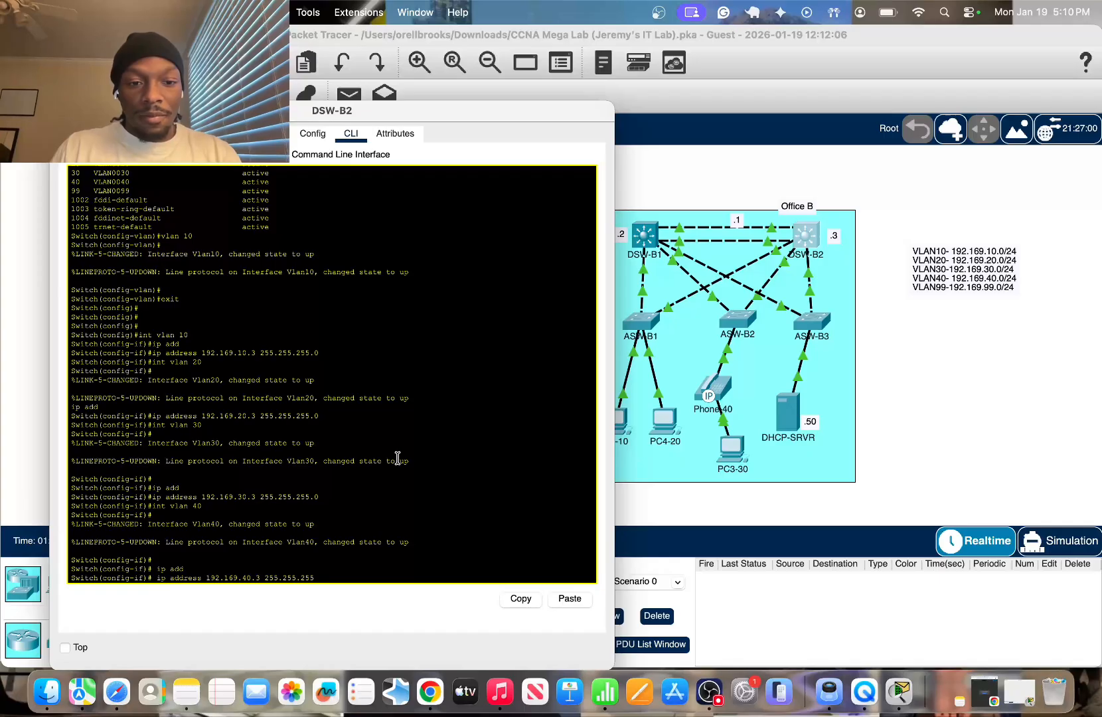
text(.0)
key(Return)
Assign IP address 192.169.99.3 with mask 255.255.255.0 to interface VLAN 99 on DSW-B2
text(int vlan)
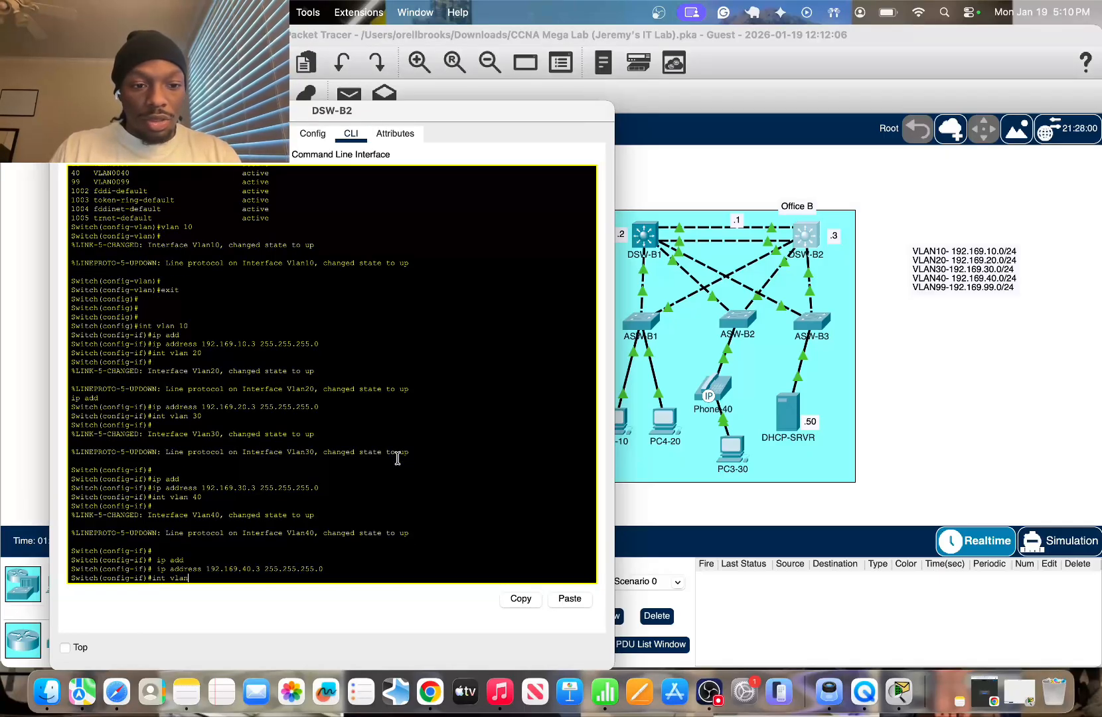
text( 99)
key(Return)
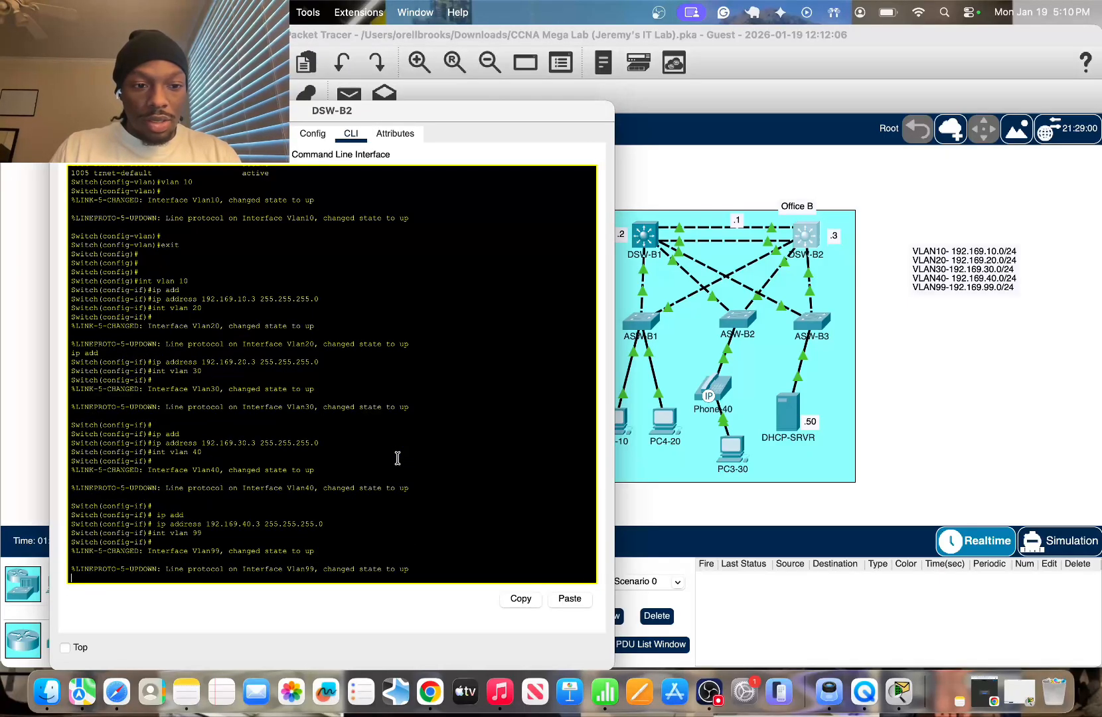
text(ip add)
key(Tab)
text(19)
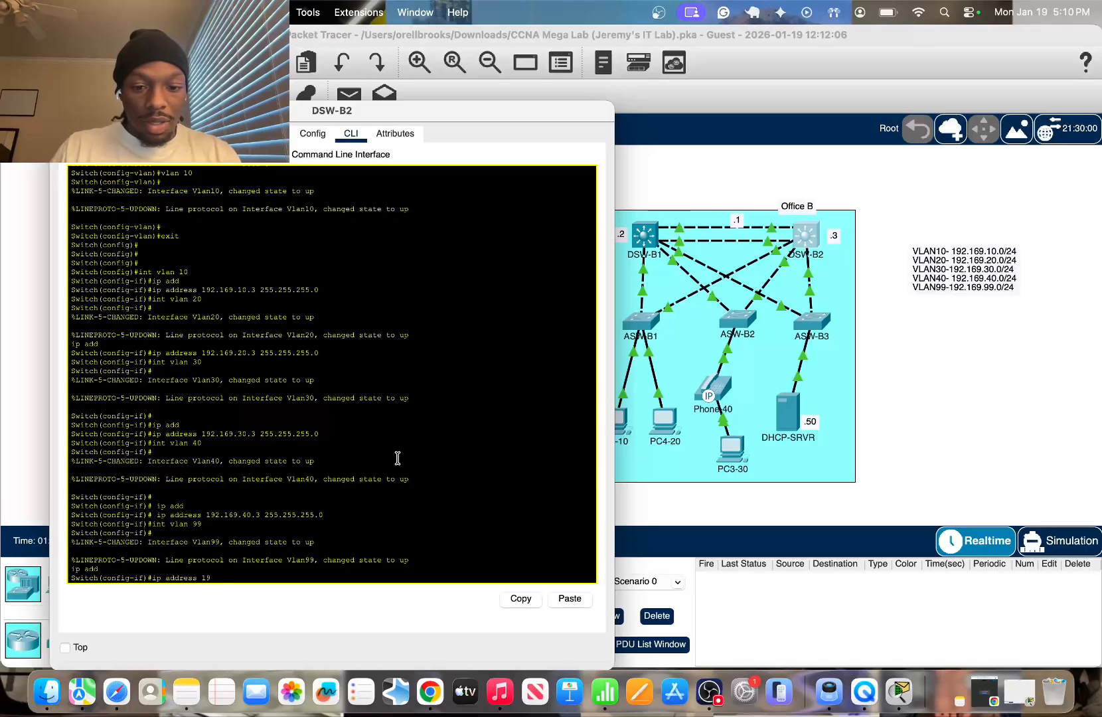
text(2.169.9)
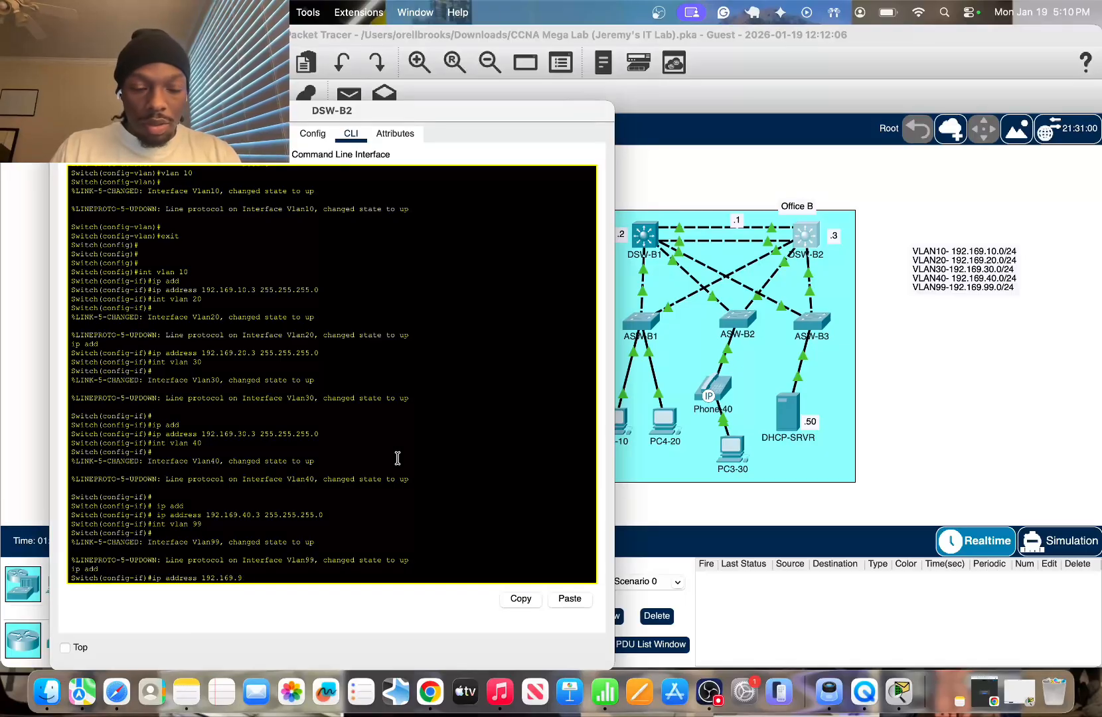
text(9.3)
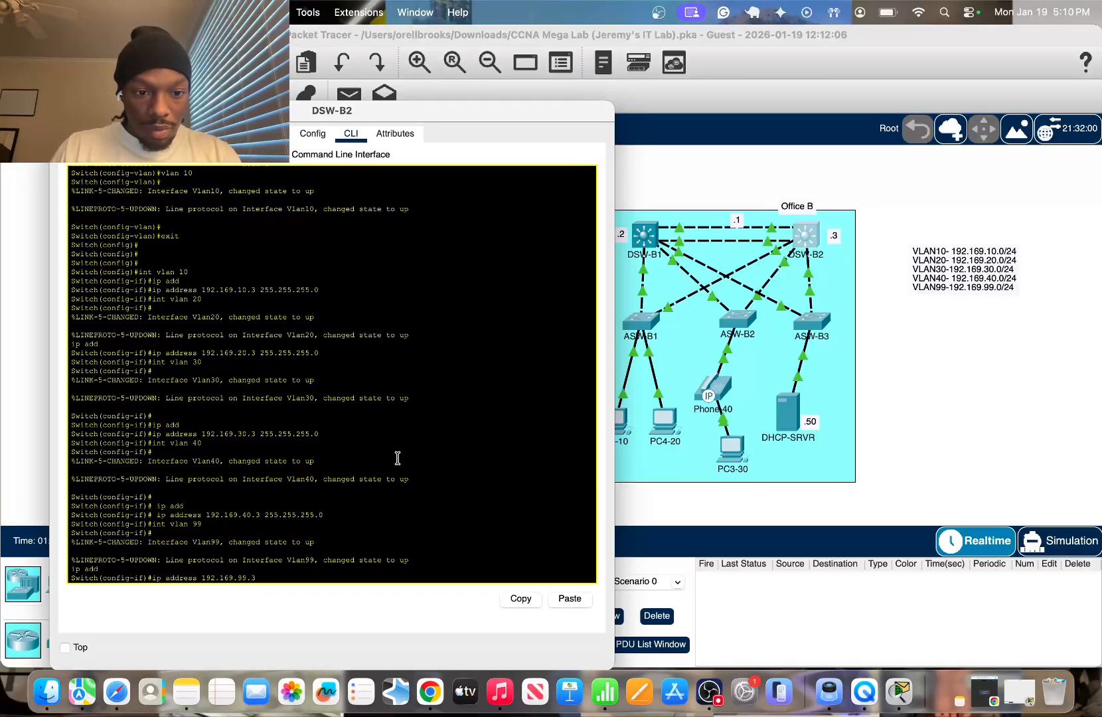
text( 255.255.255)
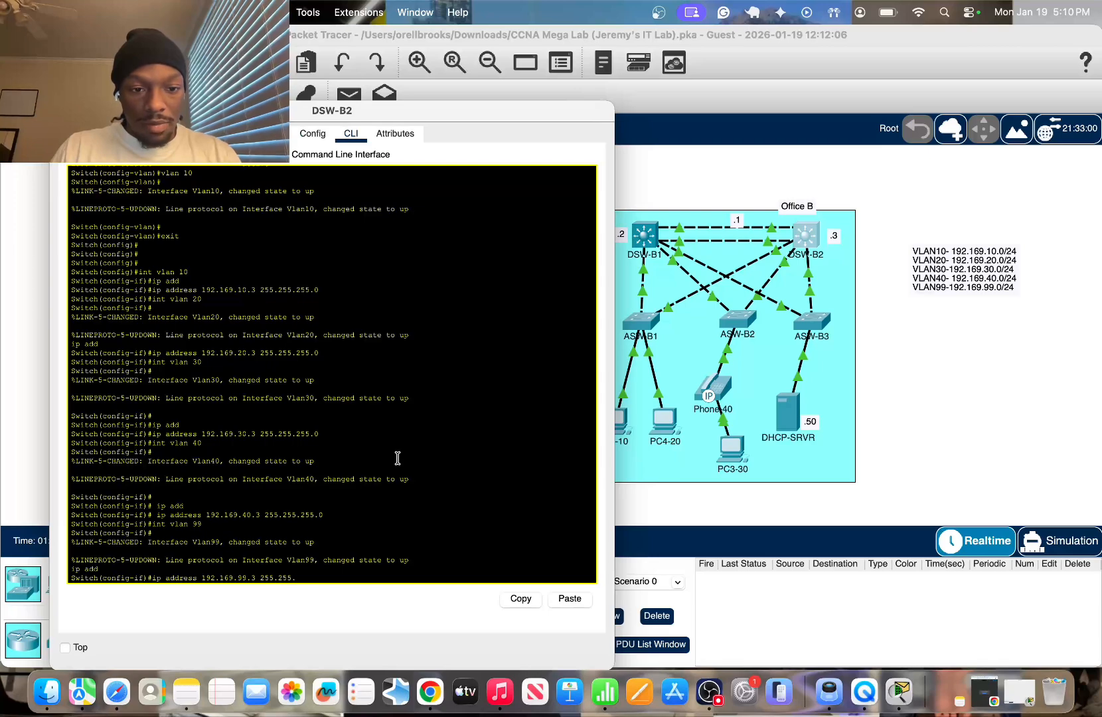
text(.0)
key(Return)
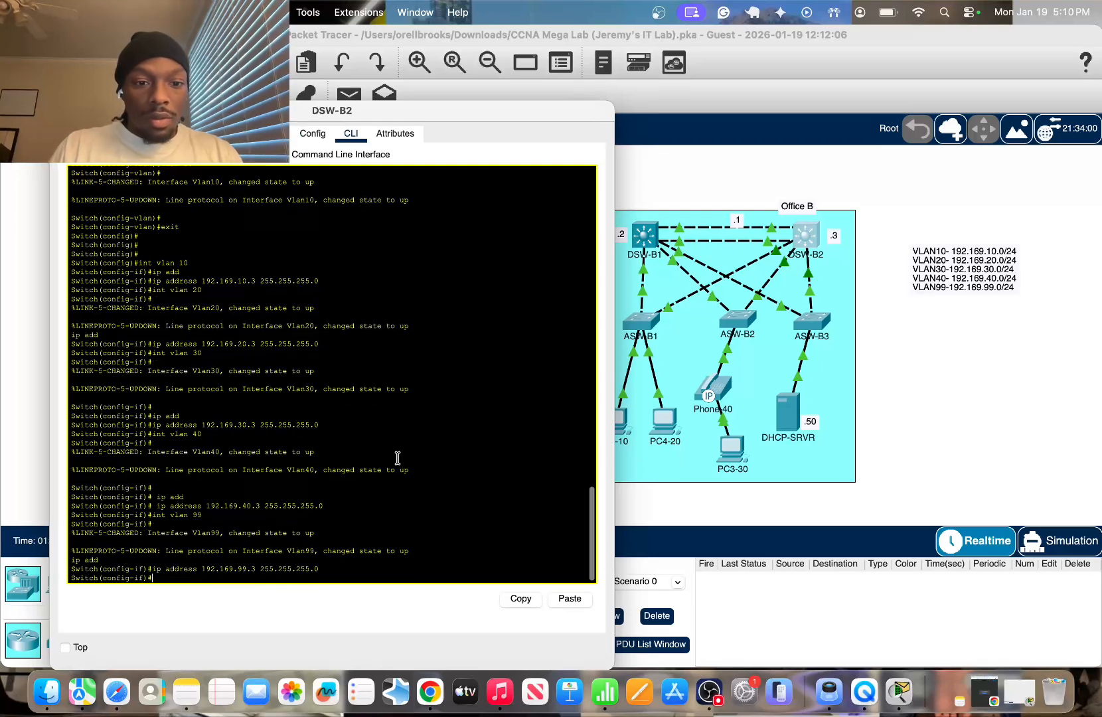
Display DSW-B2's brief IP interface summary and check the addresses and status of its VLAN interfaces
text(do sh int br)
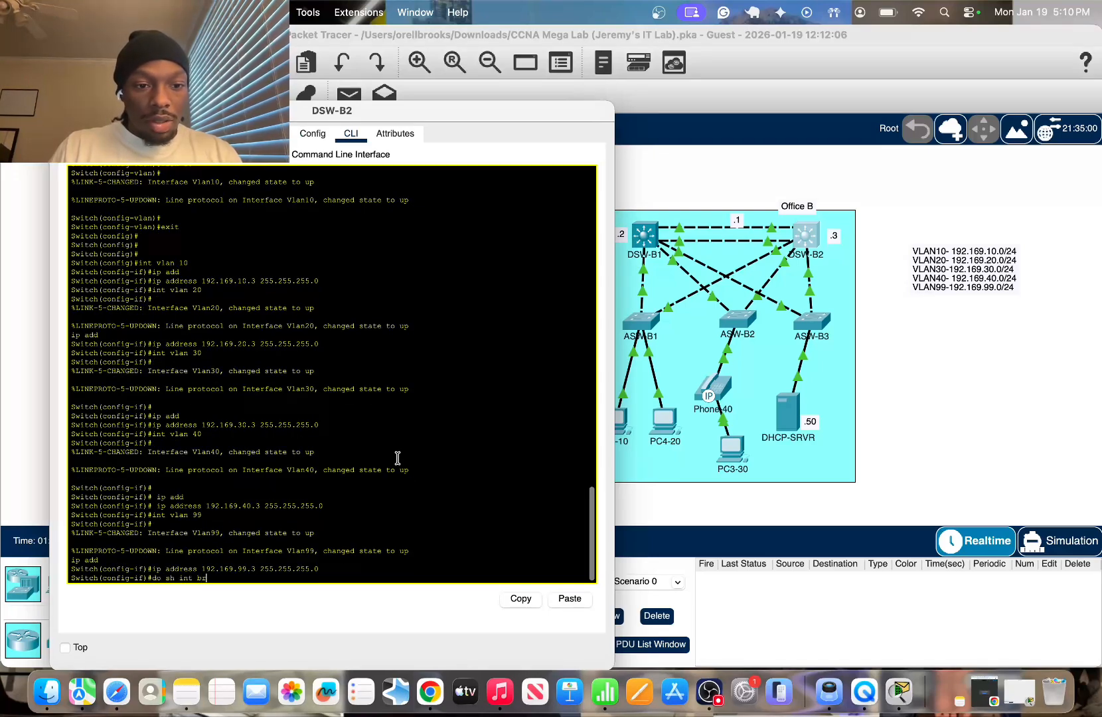
key(Return)
text(do ship)
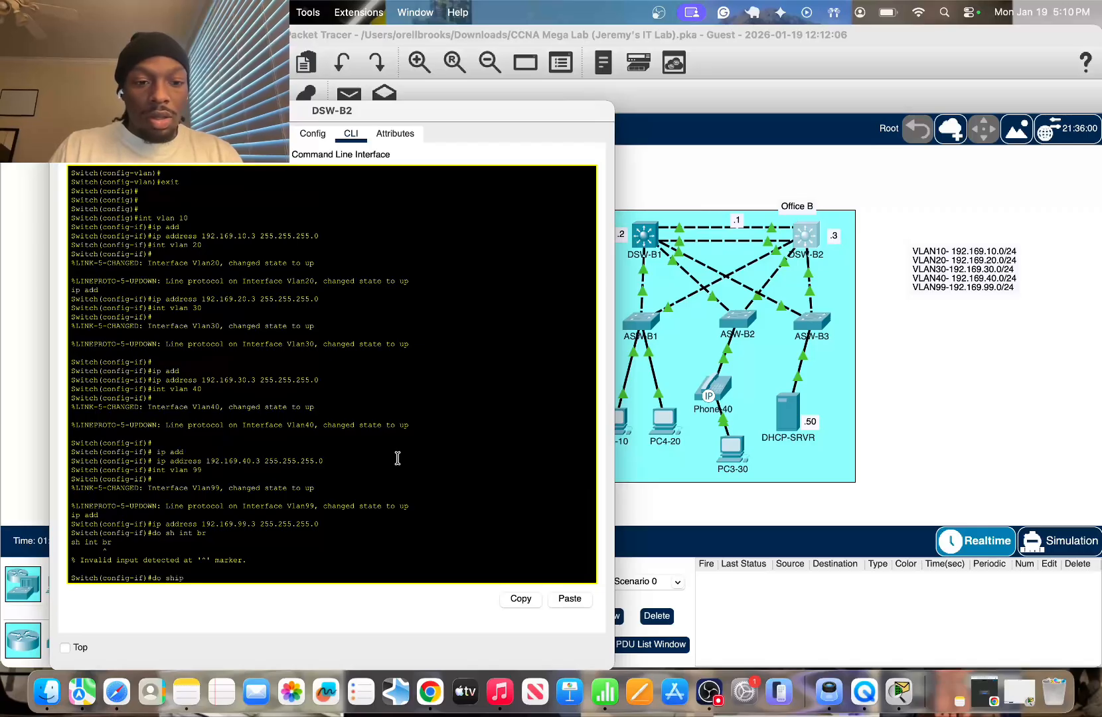
text( i)
key(BackSpace)
key(BackSpace)
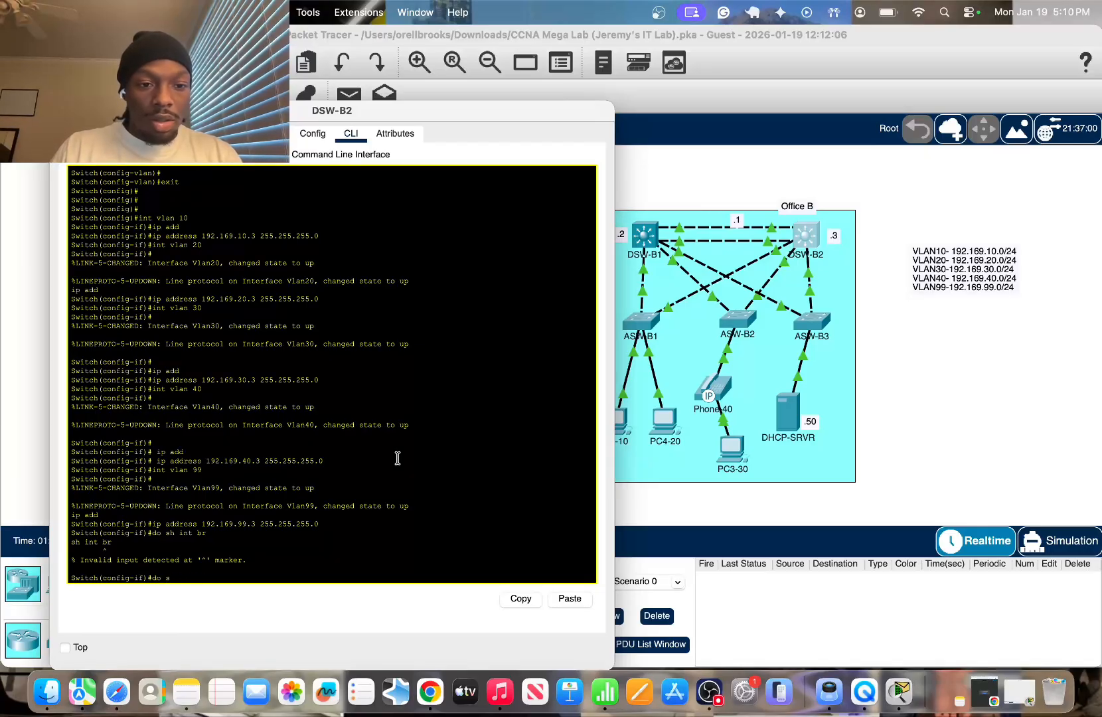
text(h ip int br)
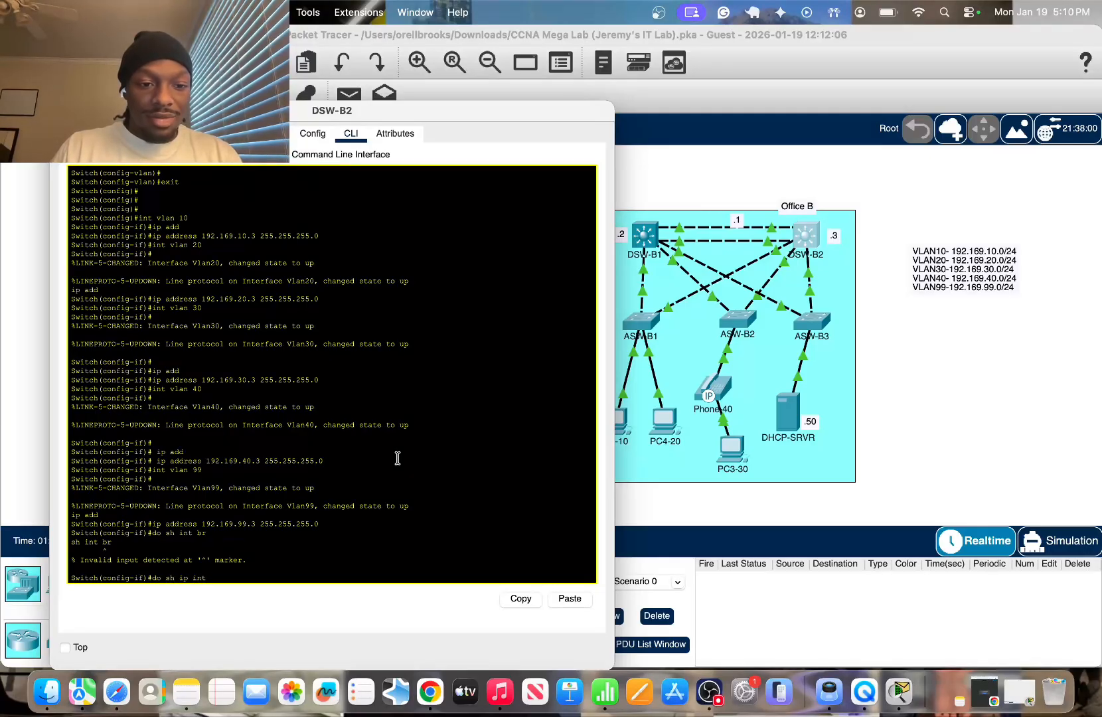
key(Return)
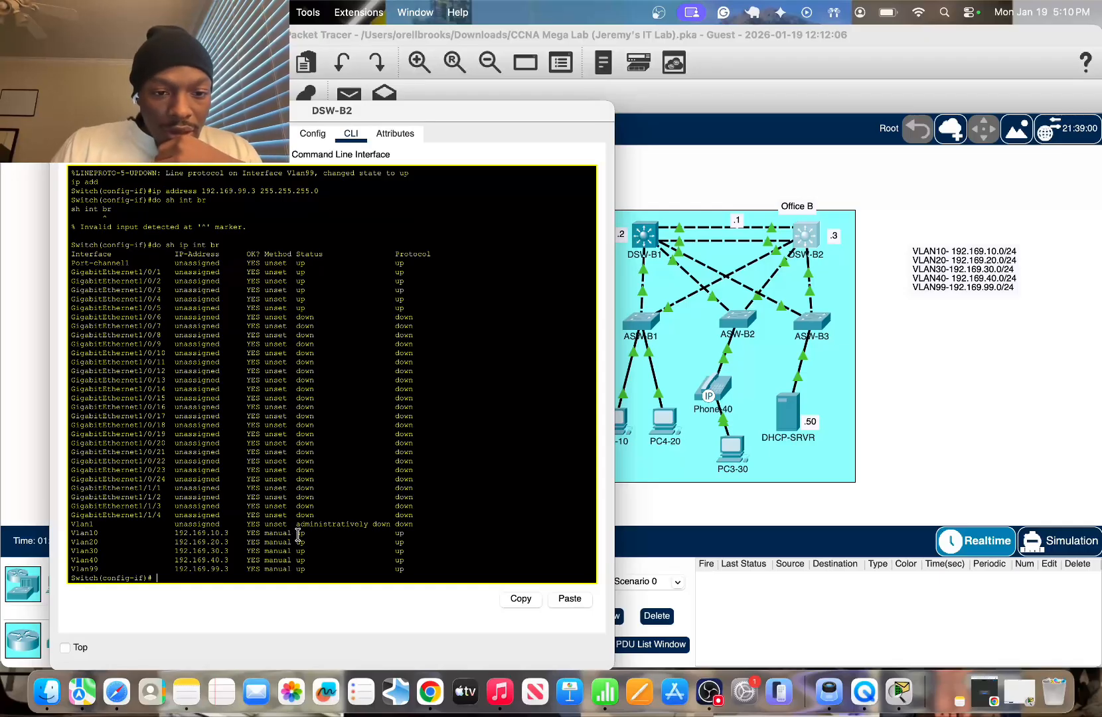
drag(296, 533, 401, 561)
Switch to DSW-B1's command line and return from interface configuration to global configuration mode
click(781, 170)
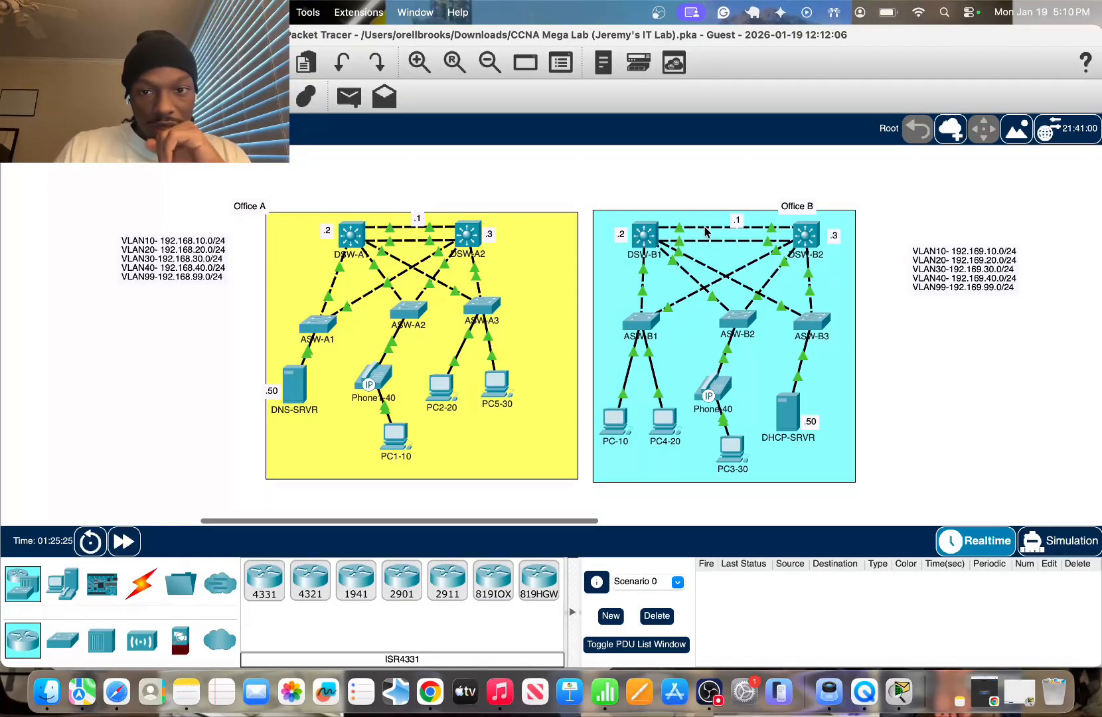
click(644, 234)
click(391, 561)
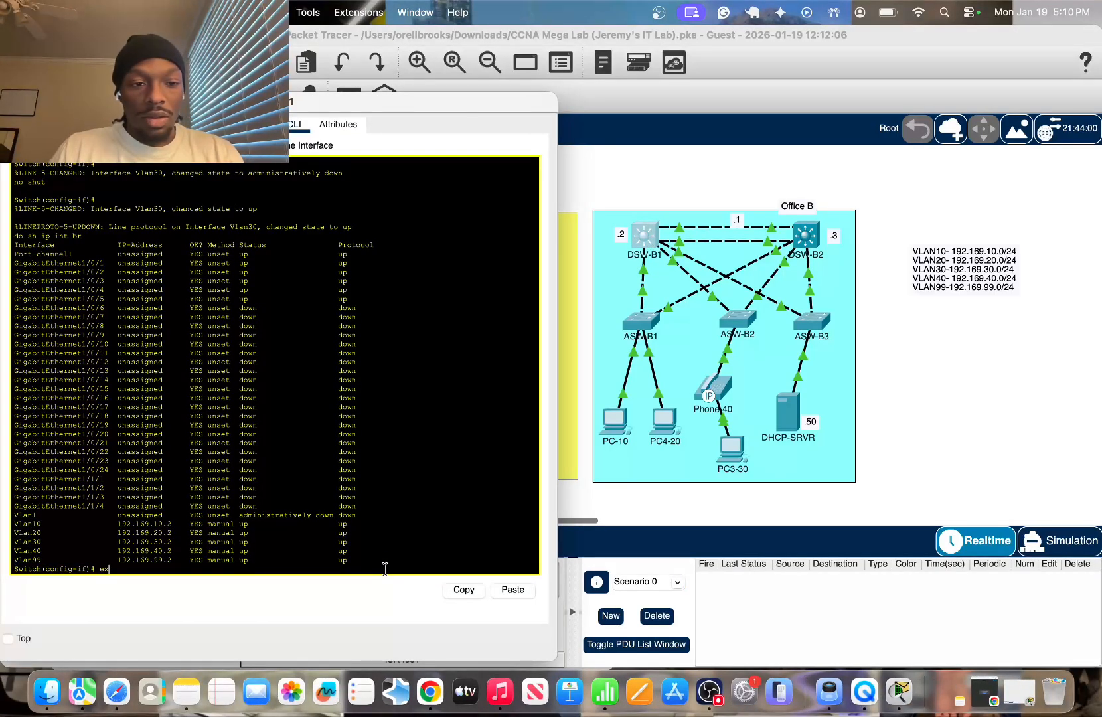
text(exit)
key(Return)
Try to display DSW-B1's spanning-tree summary from global configuration mode
text(do)
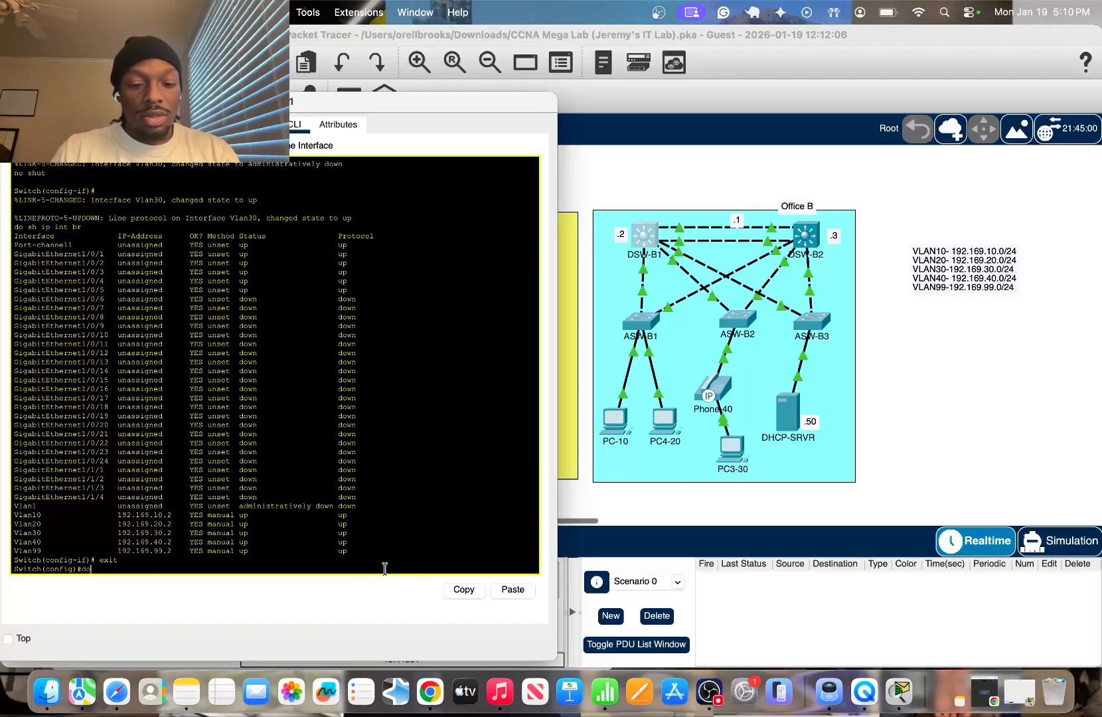
text( sh sp)
key(Tab)
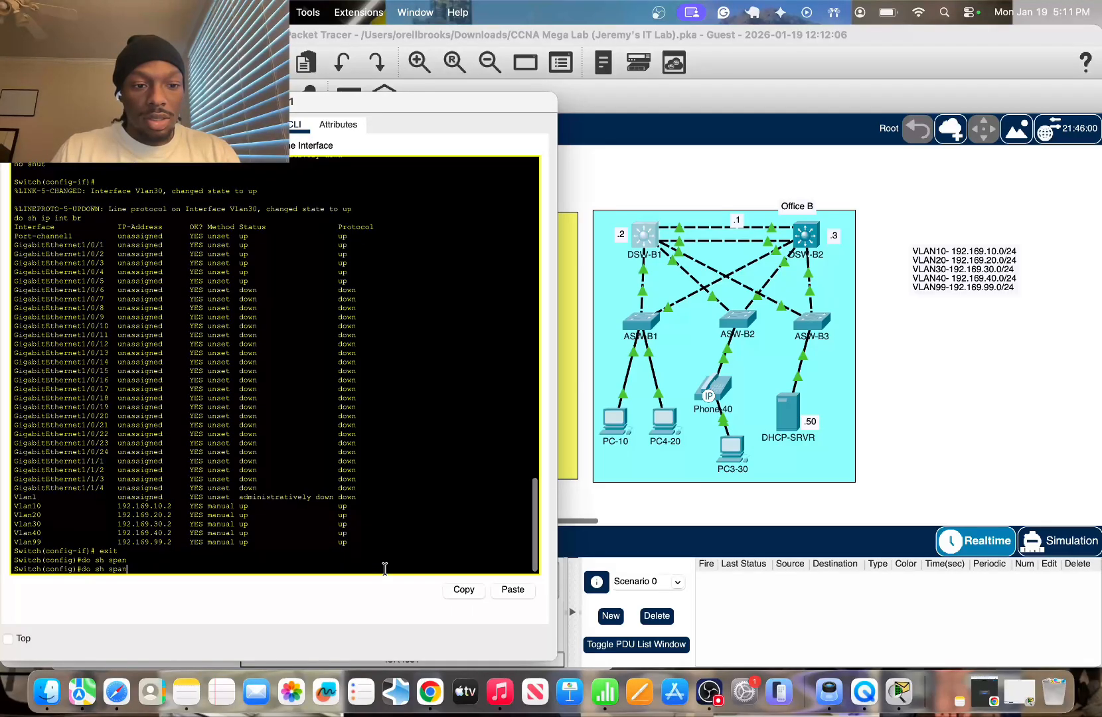
text(ni)
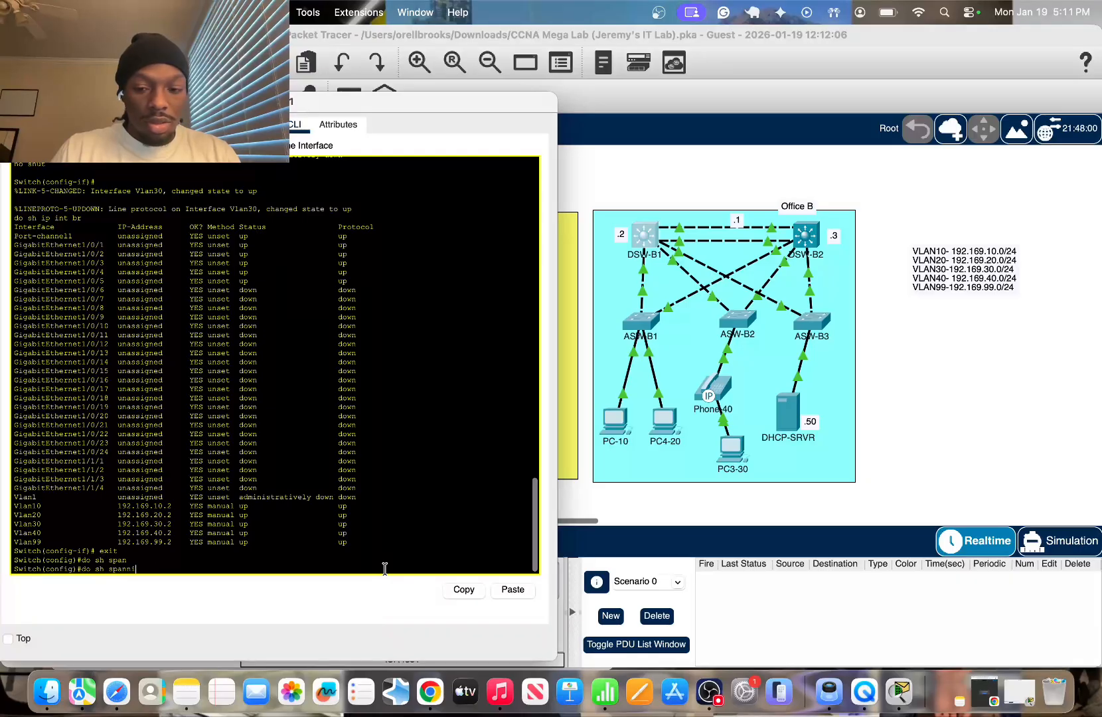
text(ng tsu)
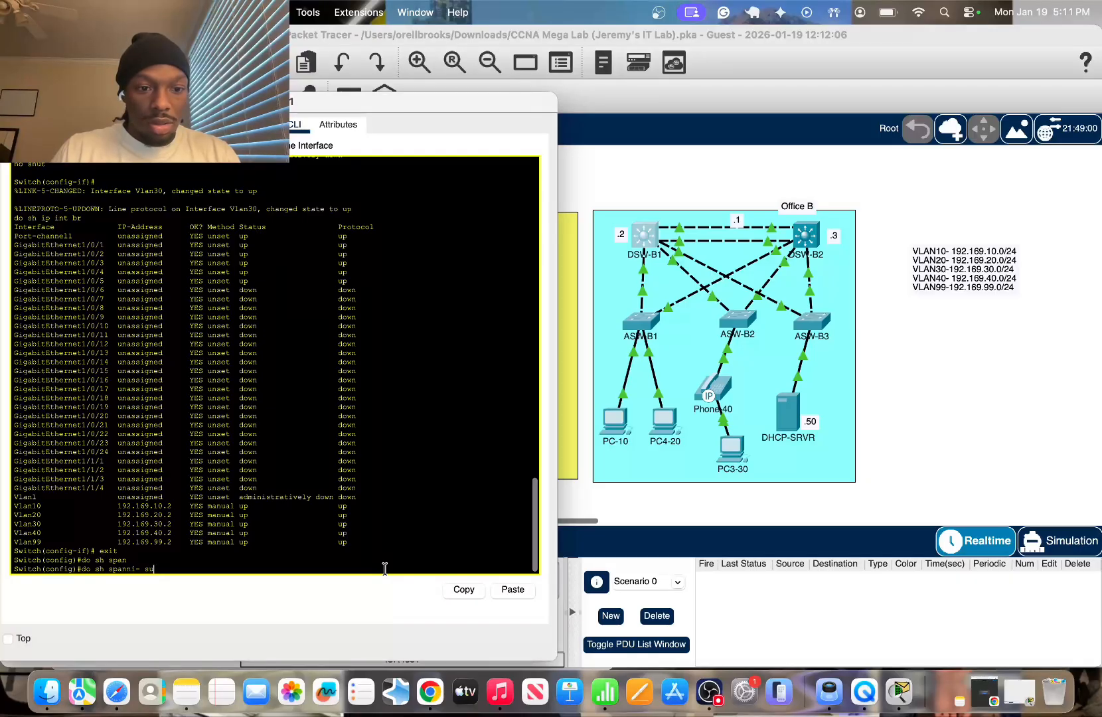
text(m)
key(Return)
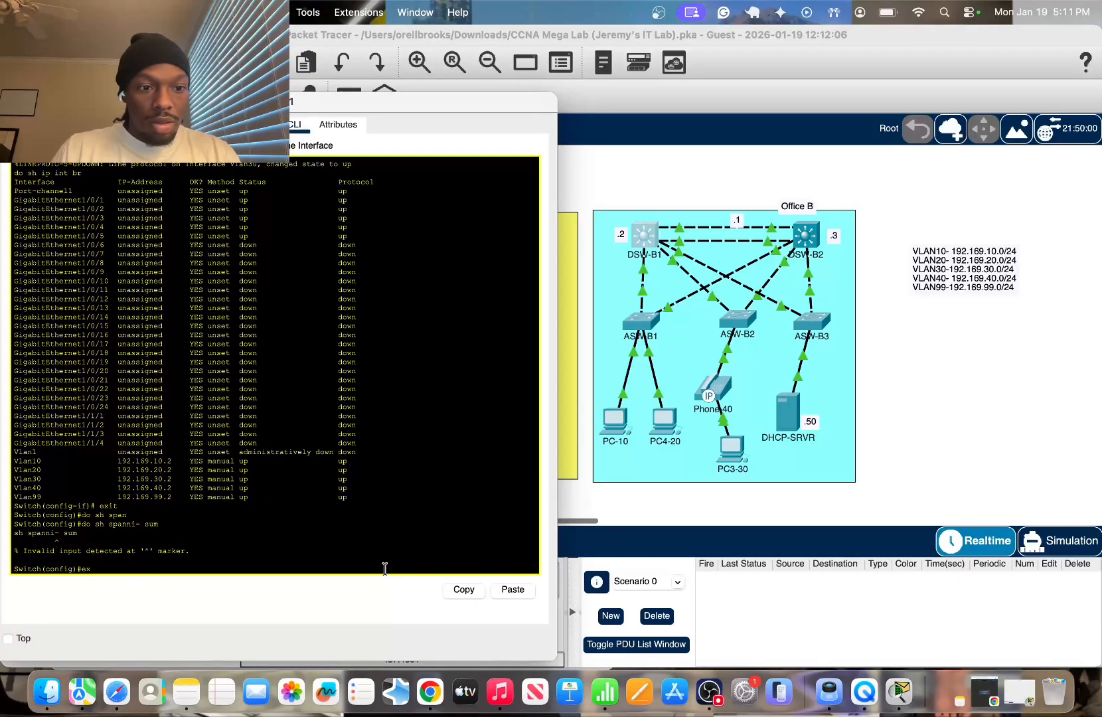
Leave global configuration mode on DSW-B1 and display its spanning-tree summary
text(exit)
key(Return)
text(show )
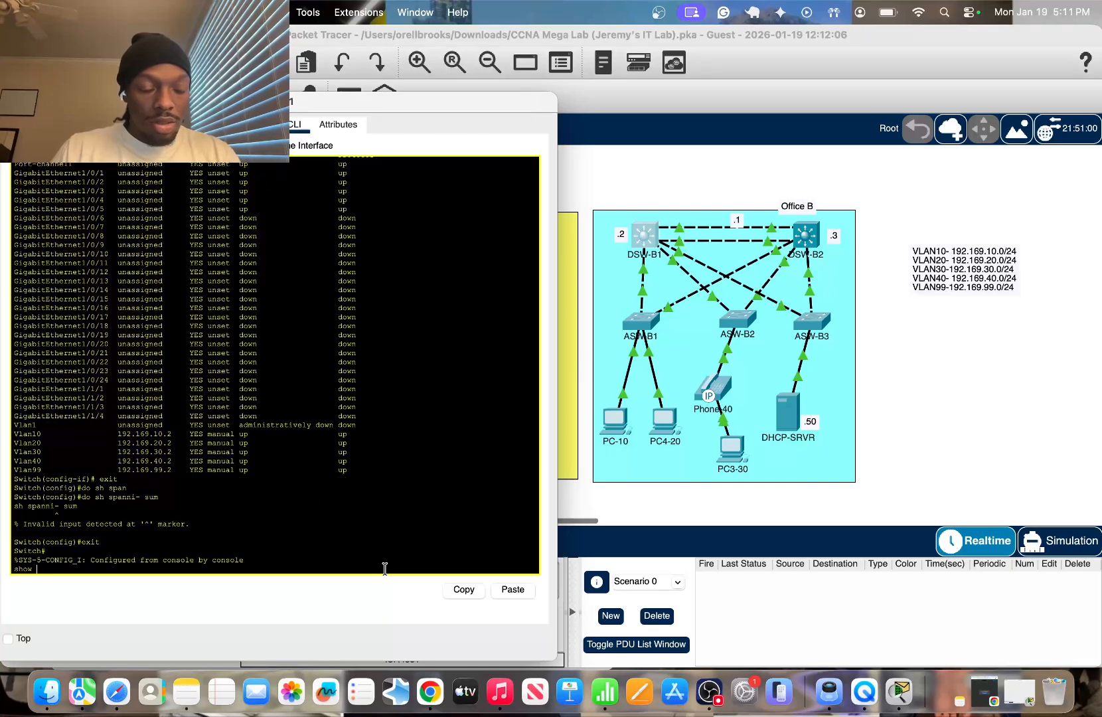
text(spa)
key(Tab)
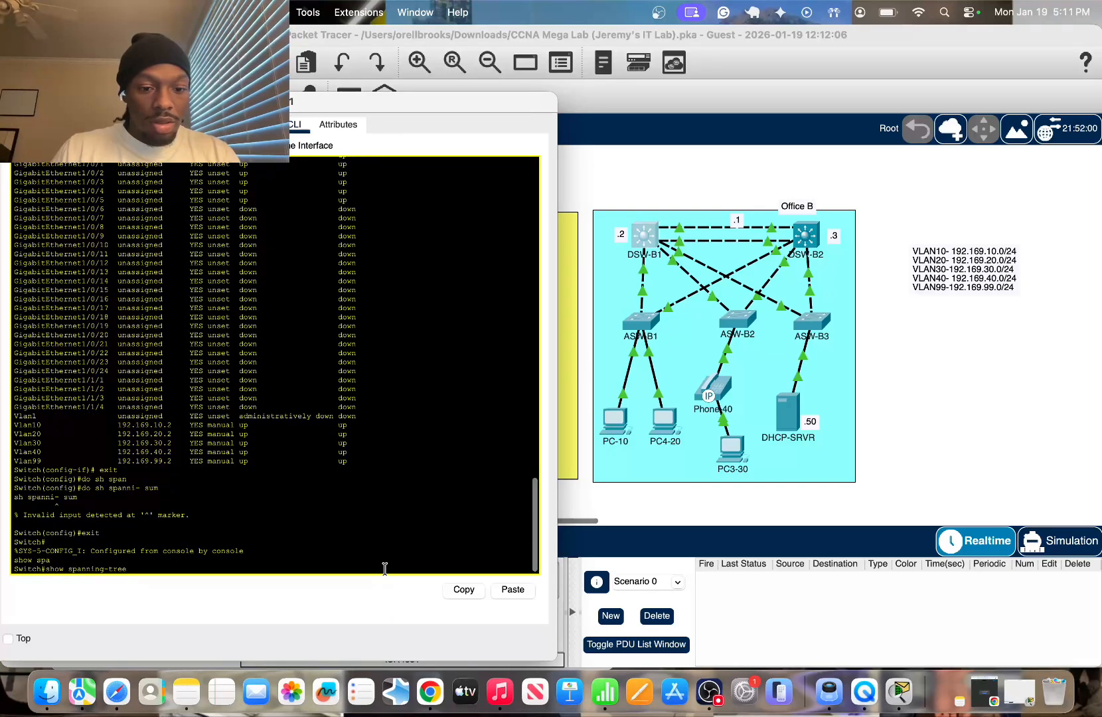
text(s)
key(Tab)
key(Return)
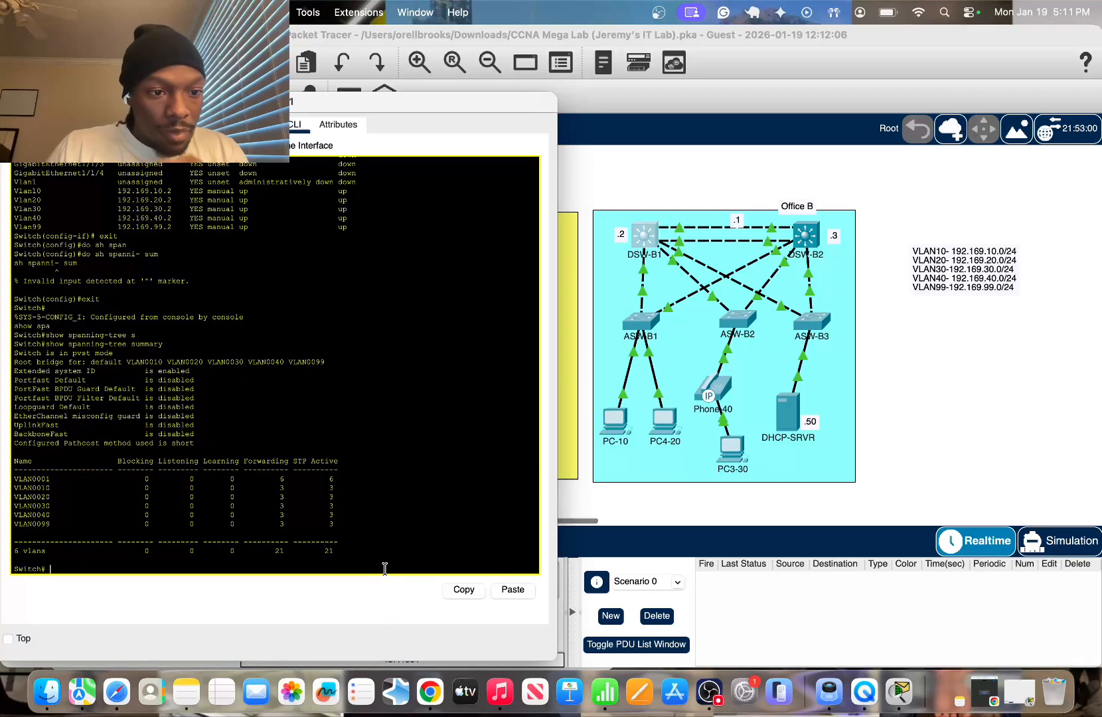
Display DSW-B1's full spanning-tree output and check the root bridge and port roles for every VLAN through VLAN 99
key(Up)
key(BackSpace)
key(BackSpace)
key(BackSpace)
key(BackSpace)
key(BackSpace)
key(BackSpace)
key(BackSpace)
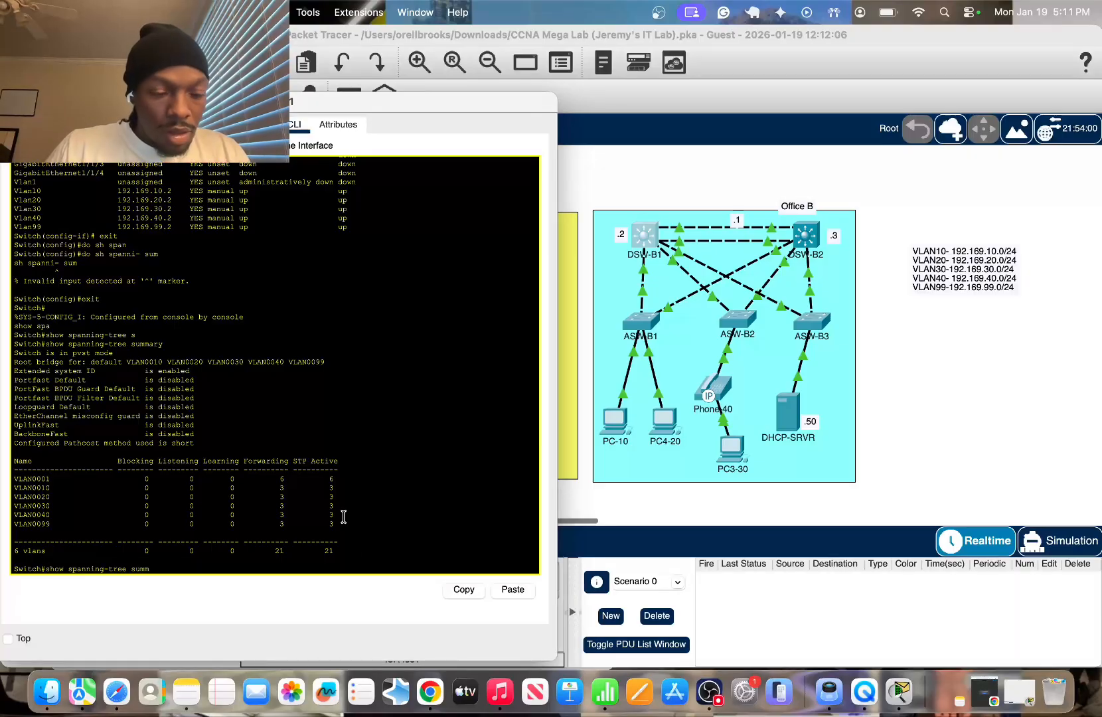
key(Return)
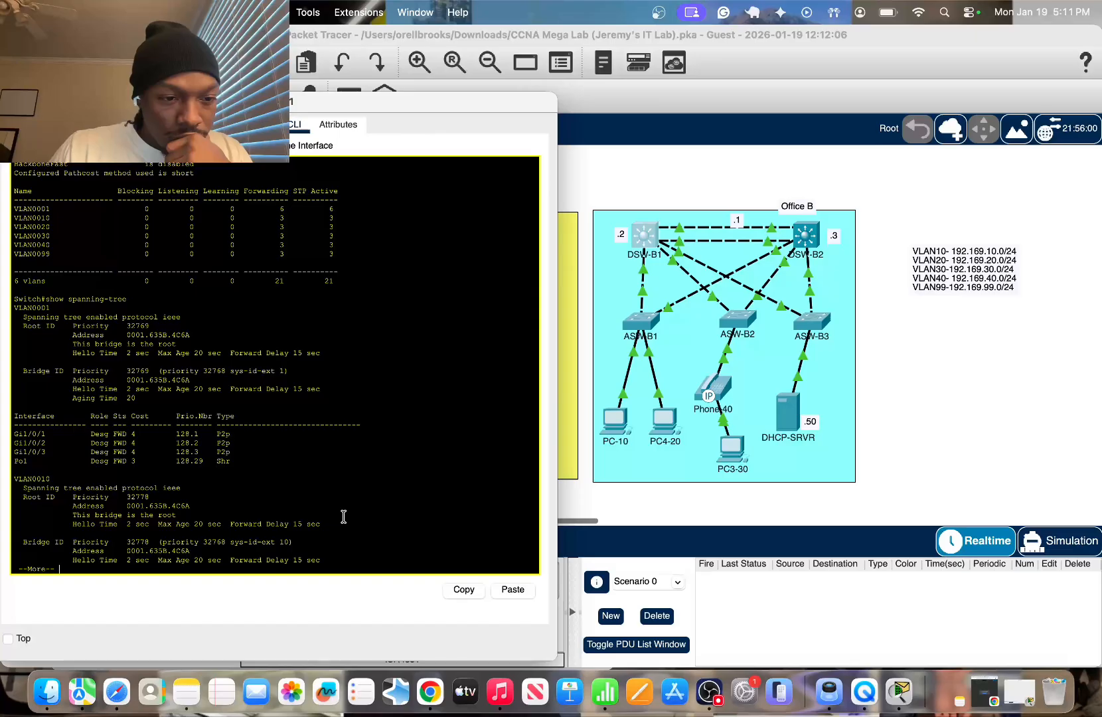
key(space)
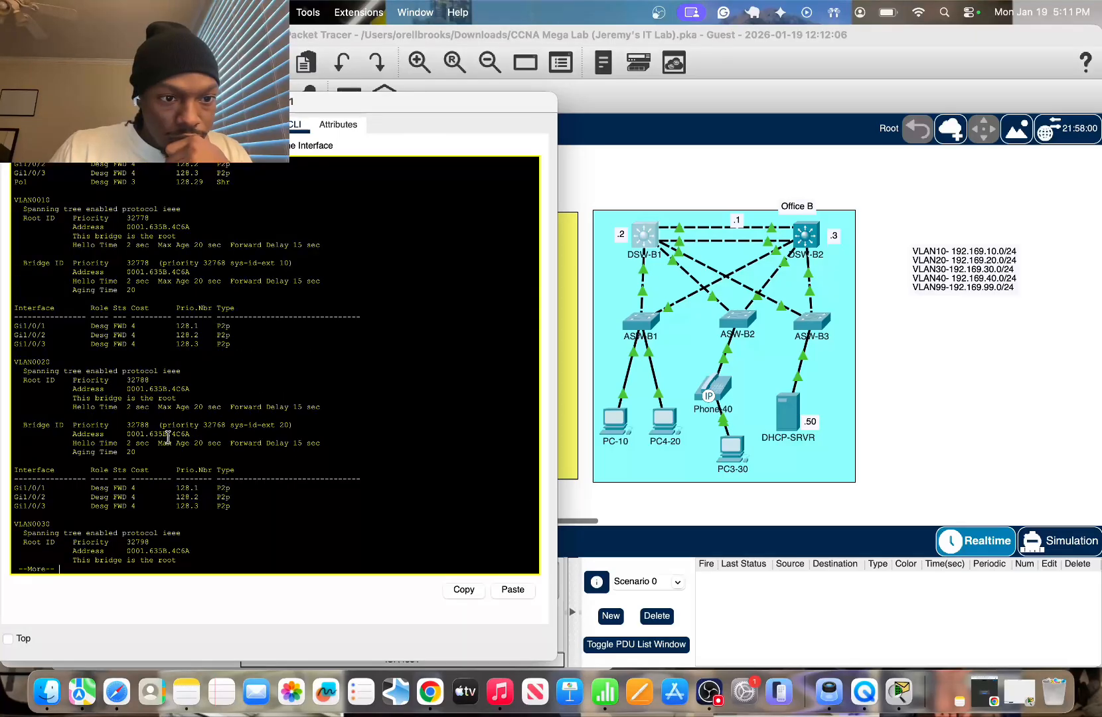
drag(141, 433, 182, 443)
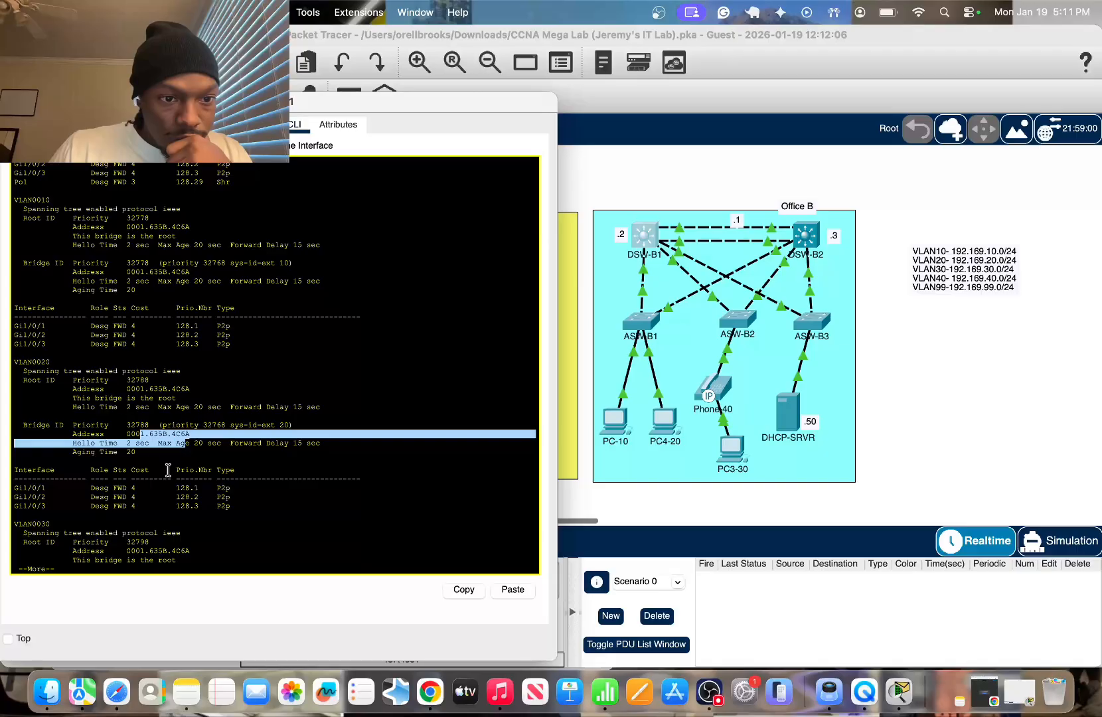
key(space)
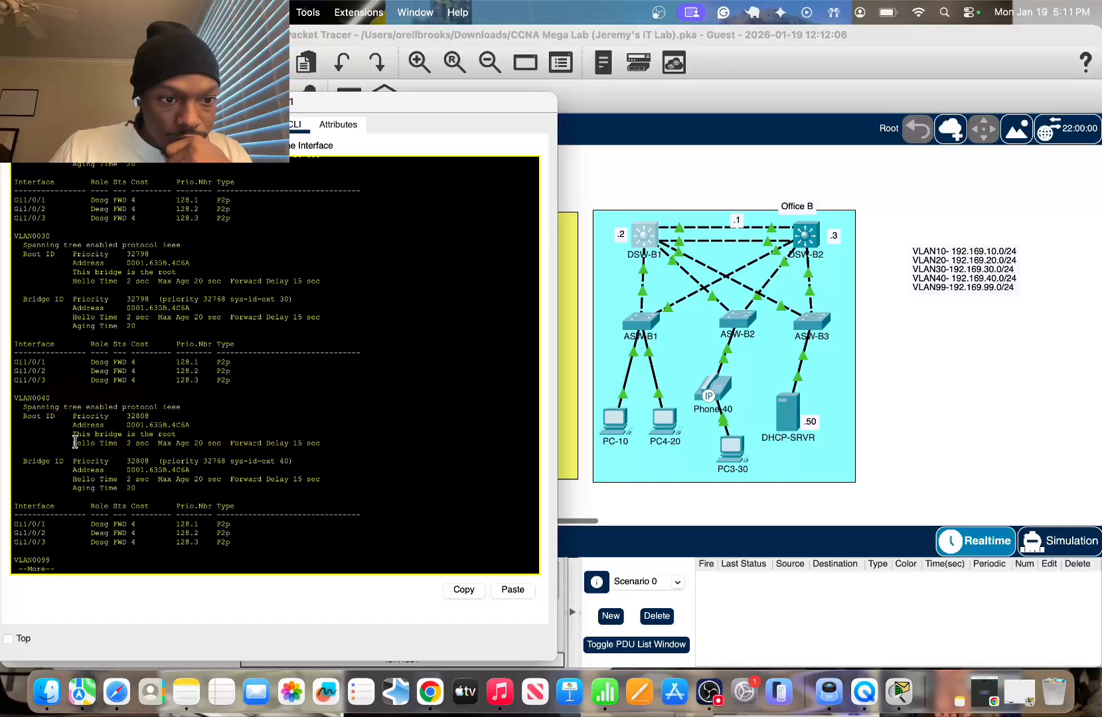
key(space)
drag(104, 452, 257, 452)
click(647, 158)
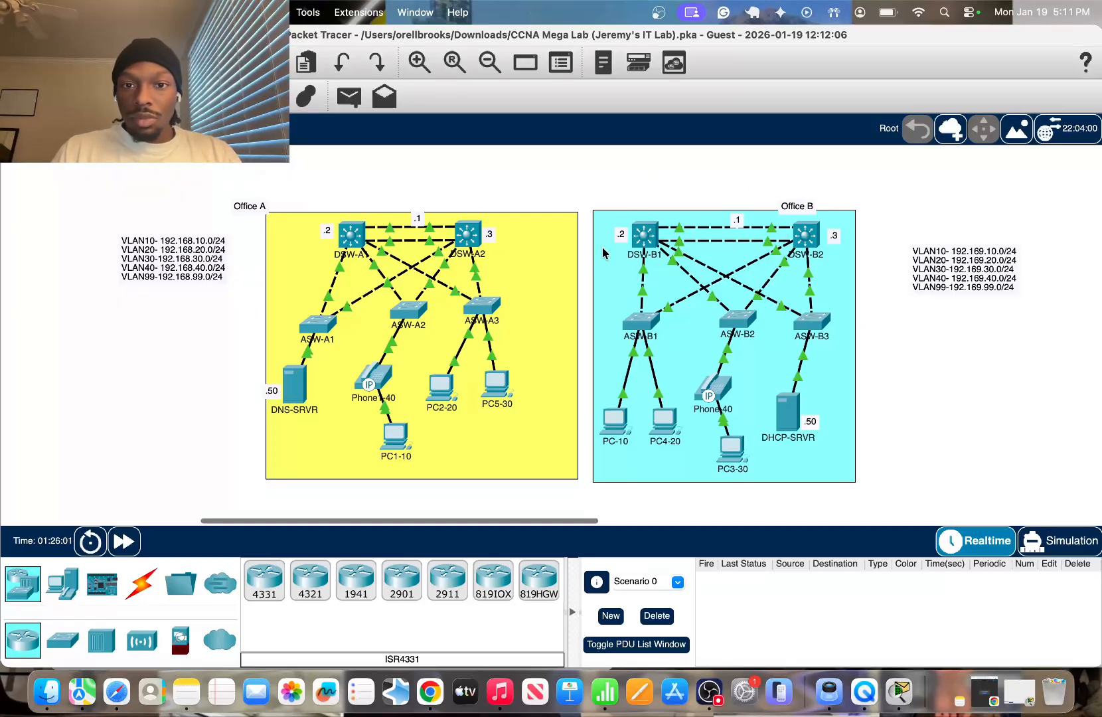
click(649, 255)
click(335, 556)
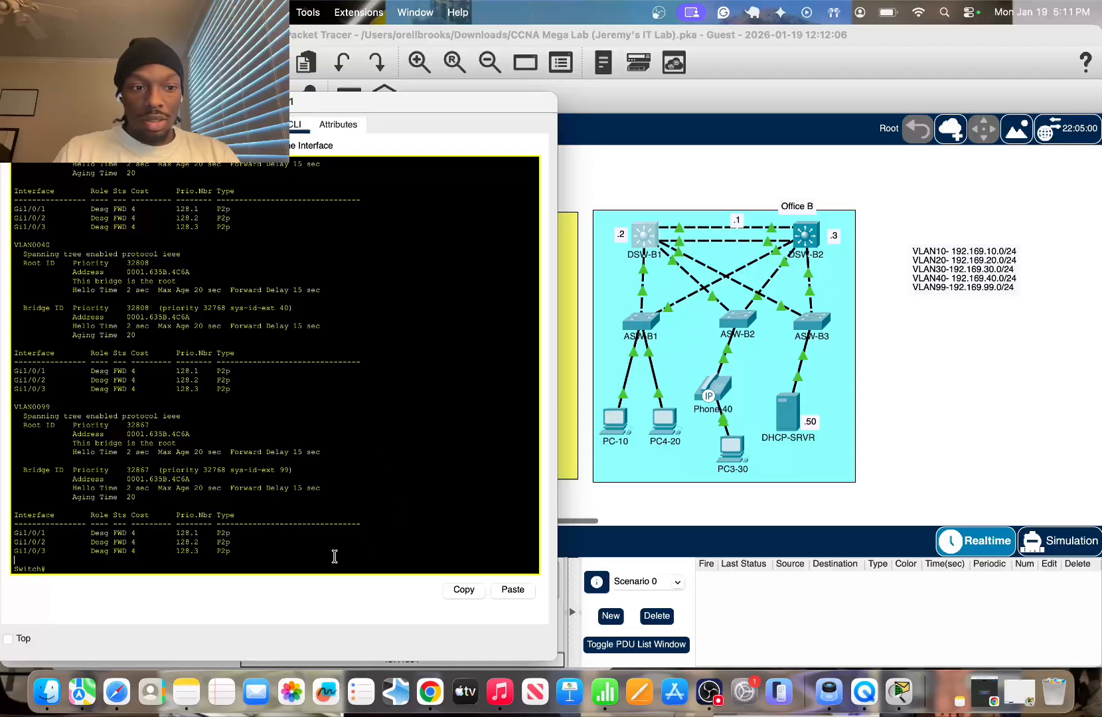
text(conf t)
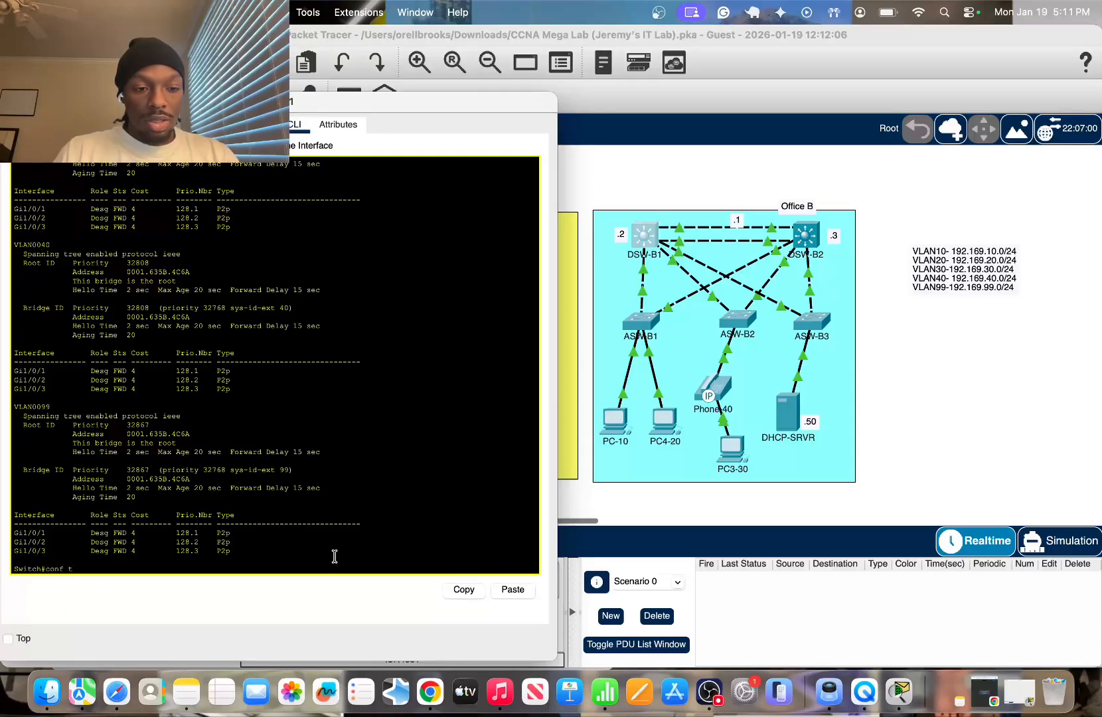
key(BackSpace)
key(BackSpace)
key(BackSpace)
key(BackSpace)
key(BackSpace)
key(BackSpace)
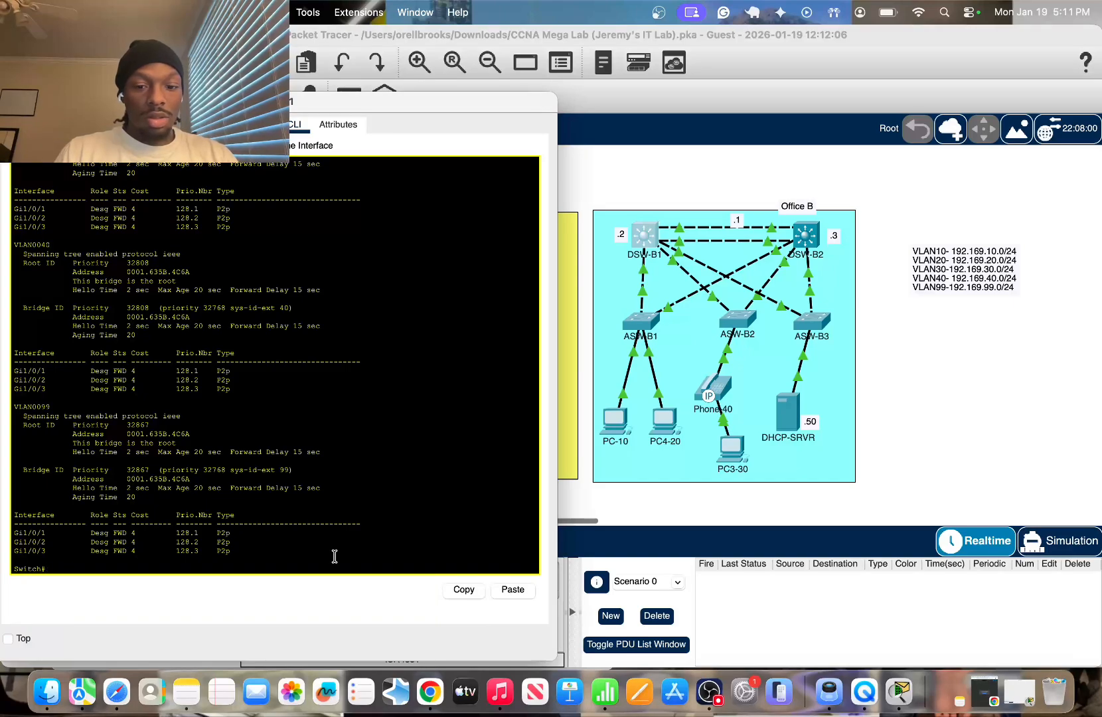
Ping DSW-B2's VLAN 30 address 192.169.30.3 from DSW-B1 twice
text(ping 192.1)
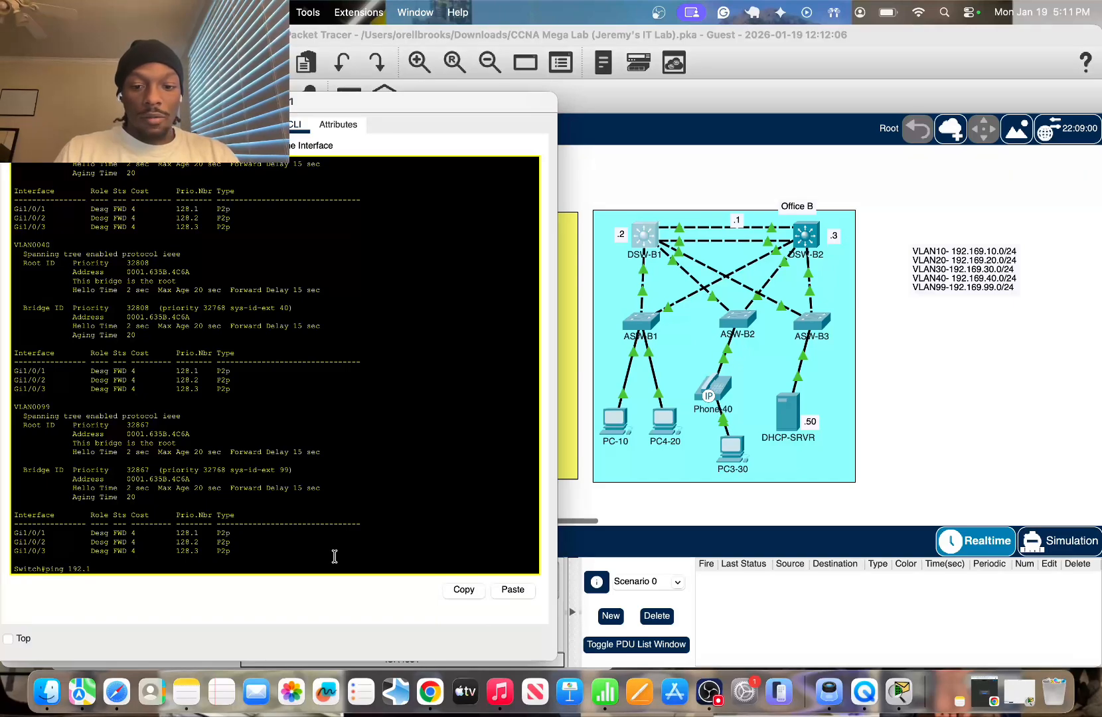
text(69.30.3)
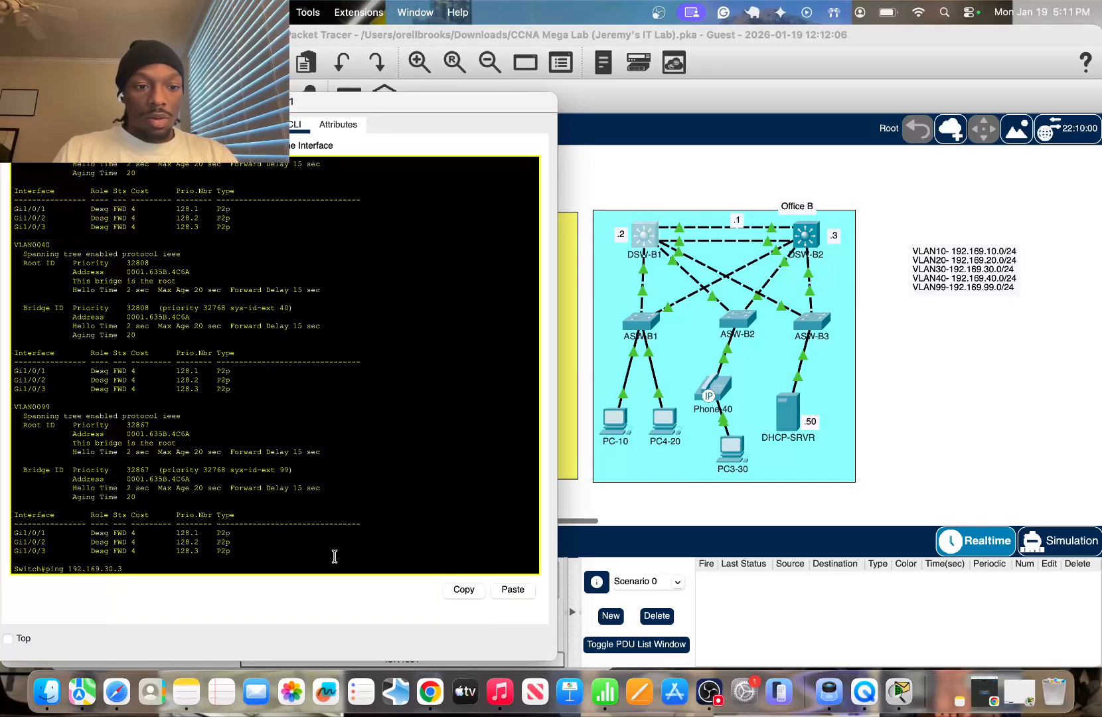
key(Return)
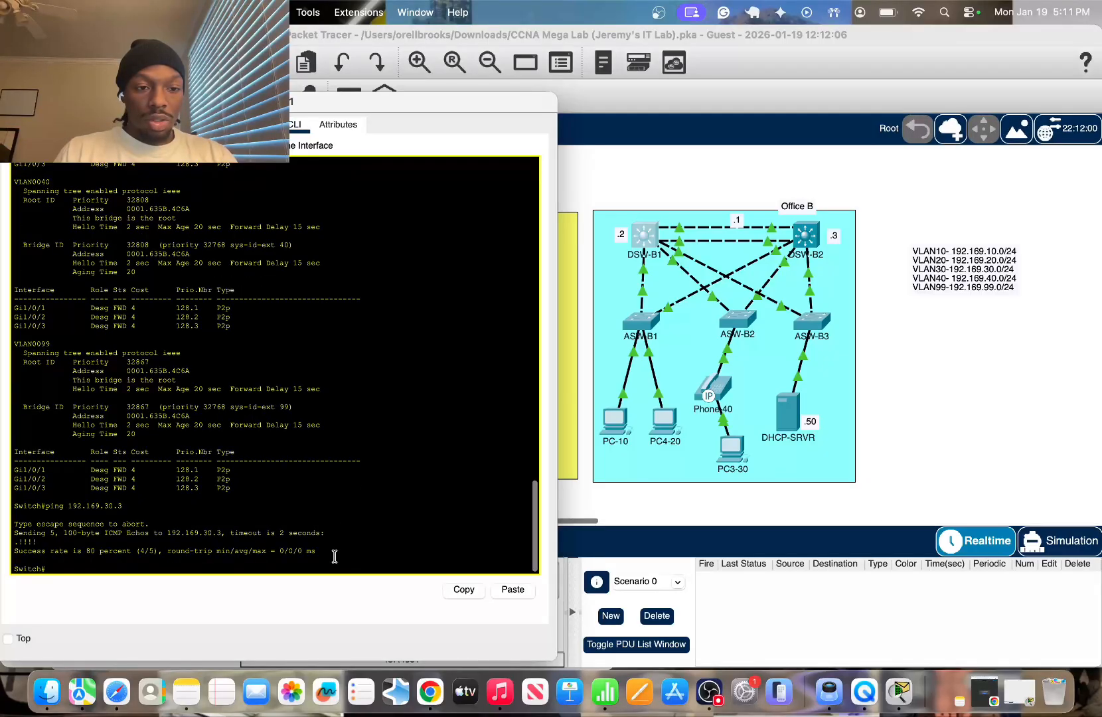
key(Up)
key(Return)
Ping DSW-B2's VLAN 20 address 192.169.20.3 from DSW-B1, and return to the network topology
key(Up)
key(BackSpace)
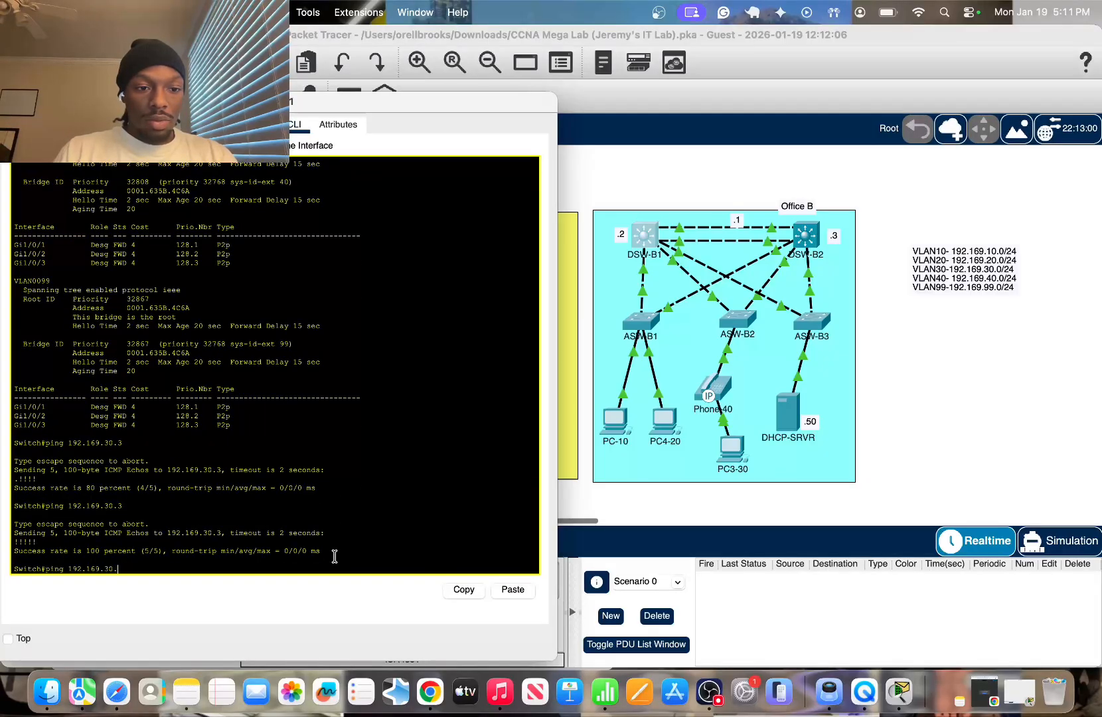
text(20.)
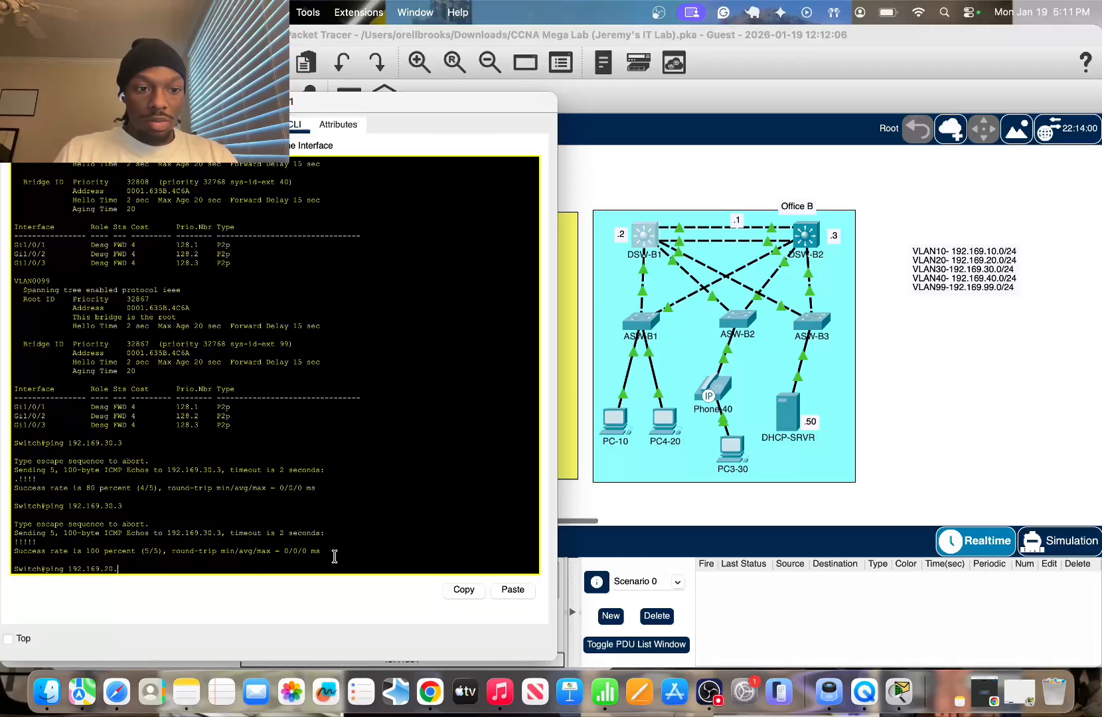
text(3)
key(Return)
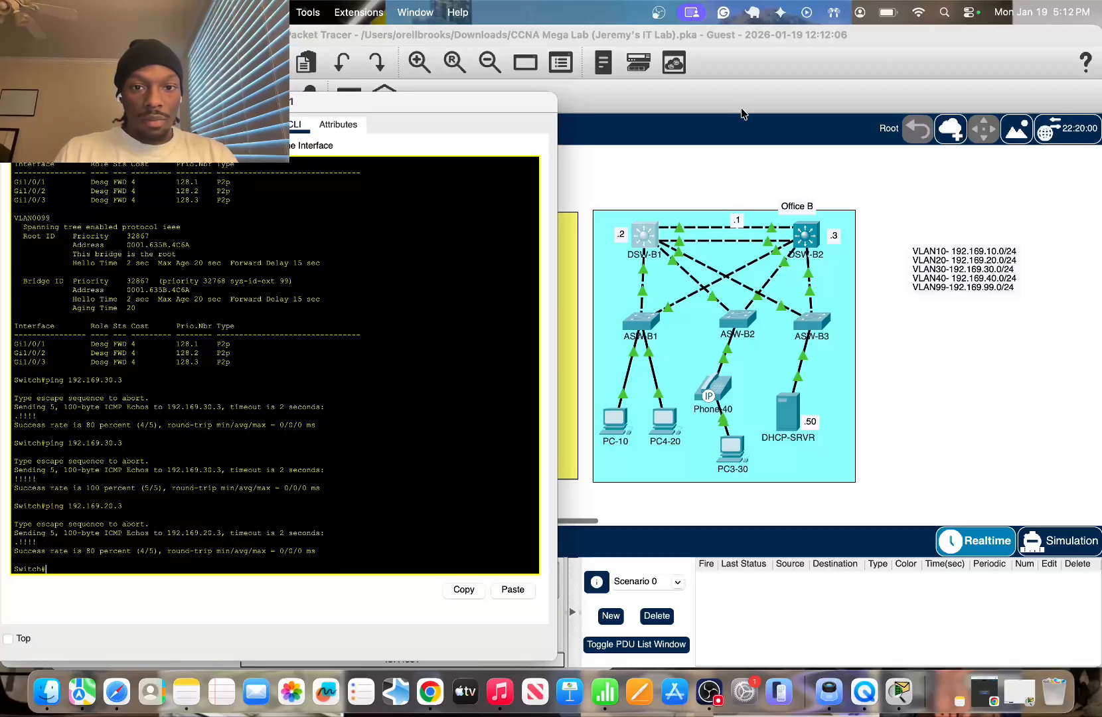
click(701, 182)
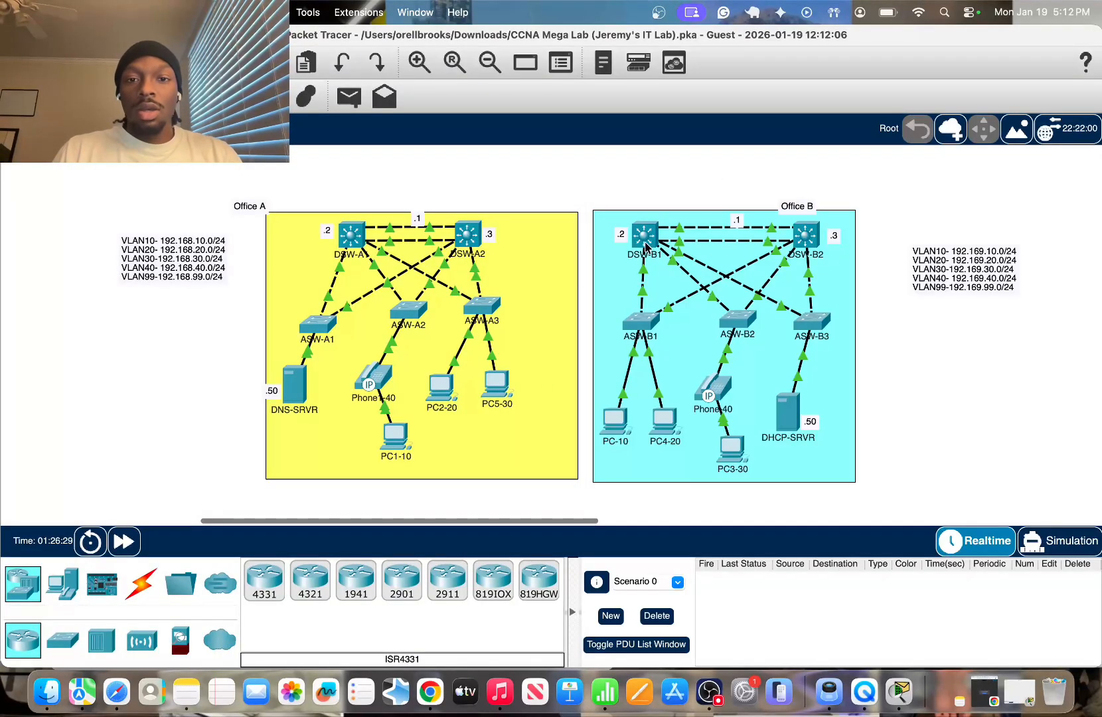
Add two 3560-24PS multilayer switches to the topology, one centred above Office A and one centred above Office B
mouse_move(645, 247)
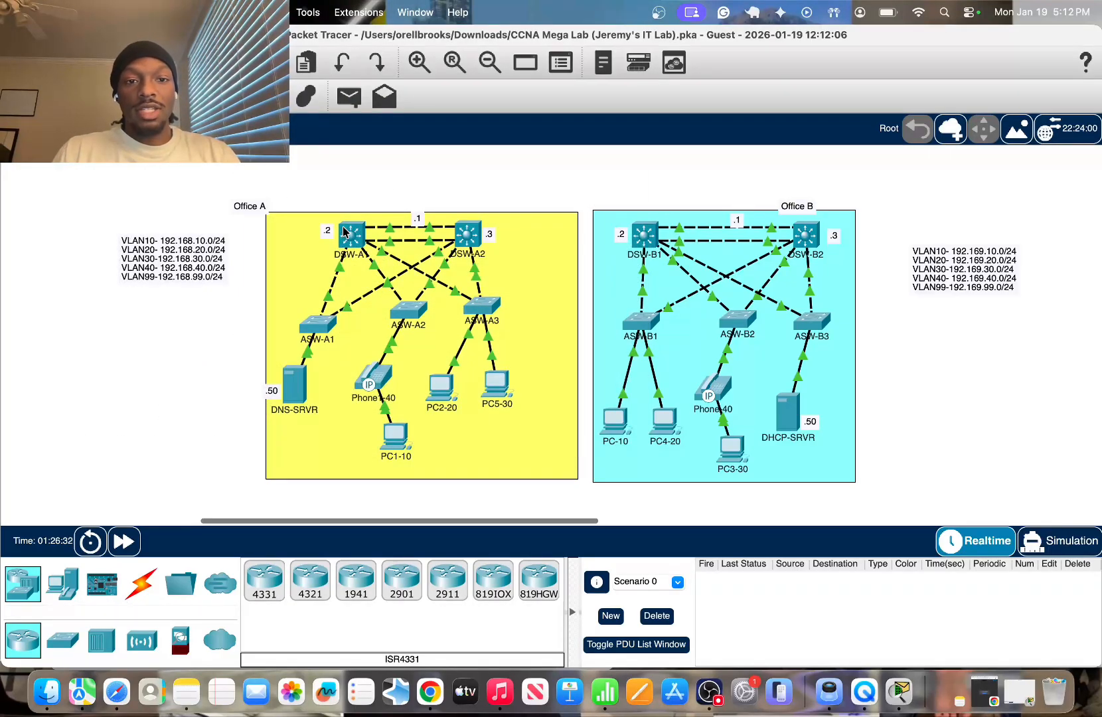
mouse_move(345, 232)
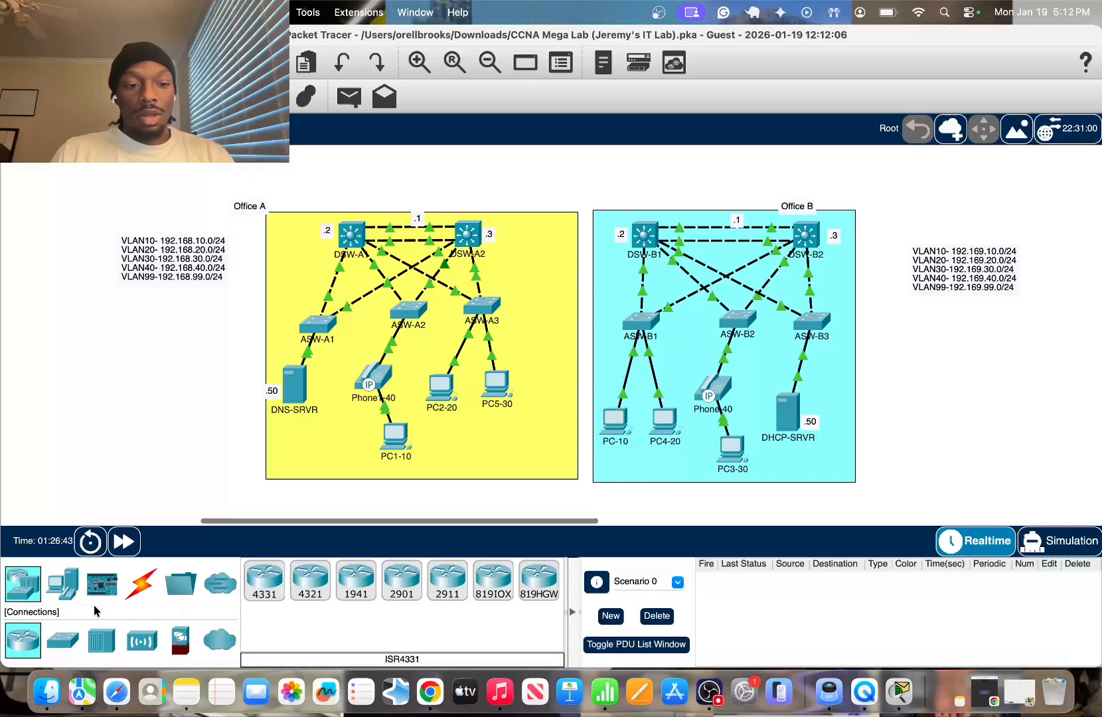
click(102, 640)
click(57, 639)
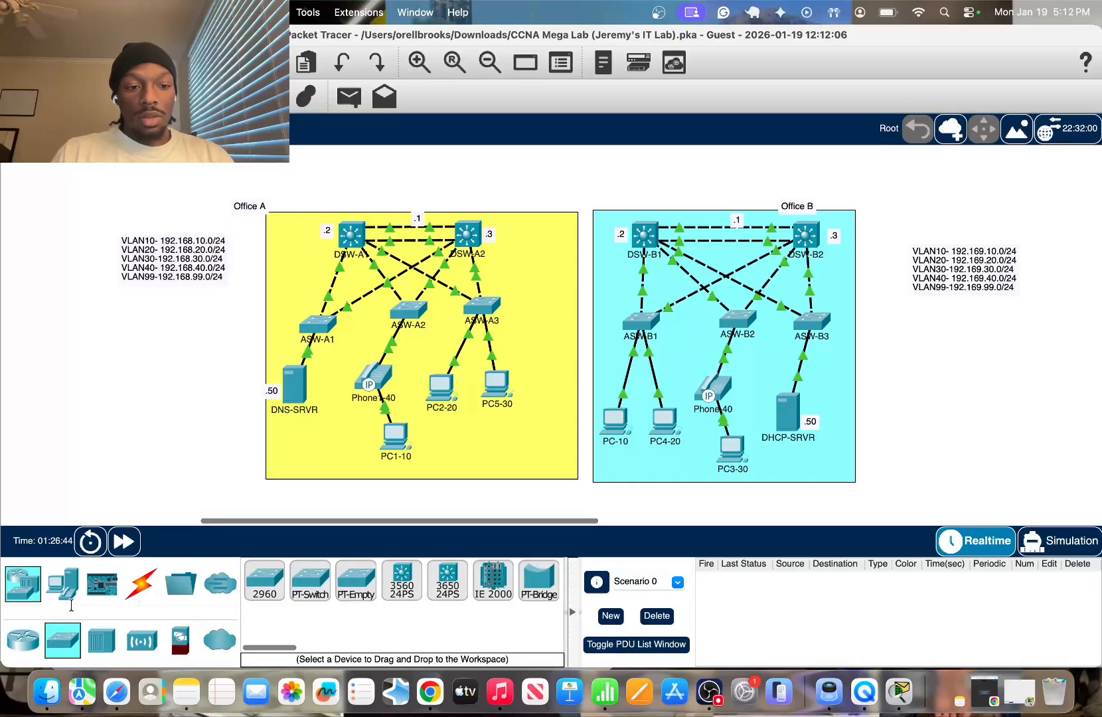
drag(419, 592, 446, 173)
click(400, 591)
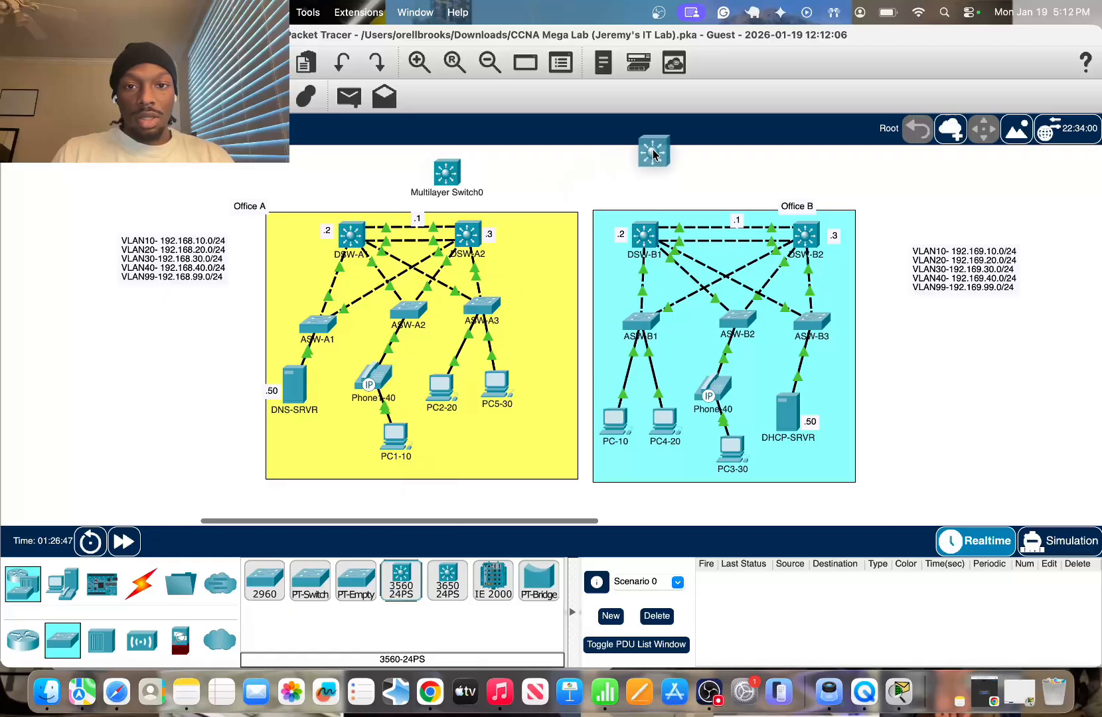
click(652, 163)
drag(664, 166, 719, 169)
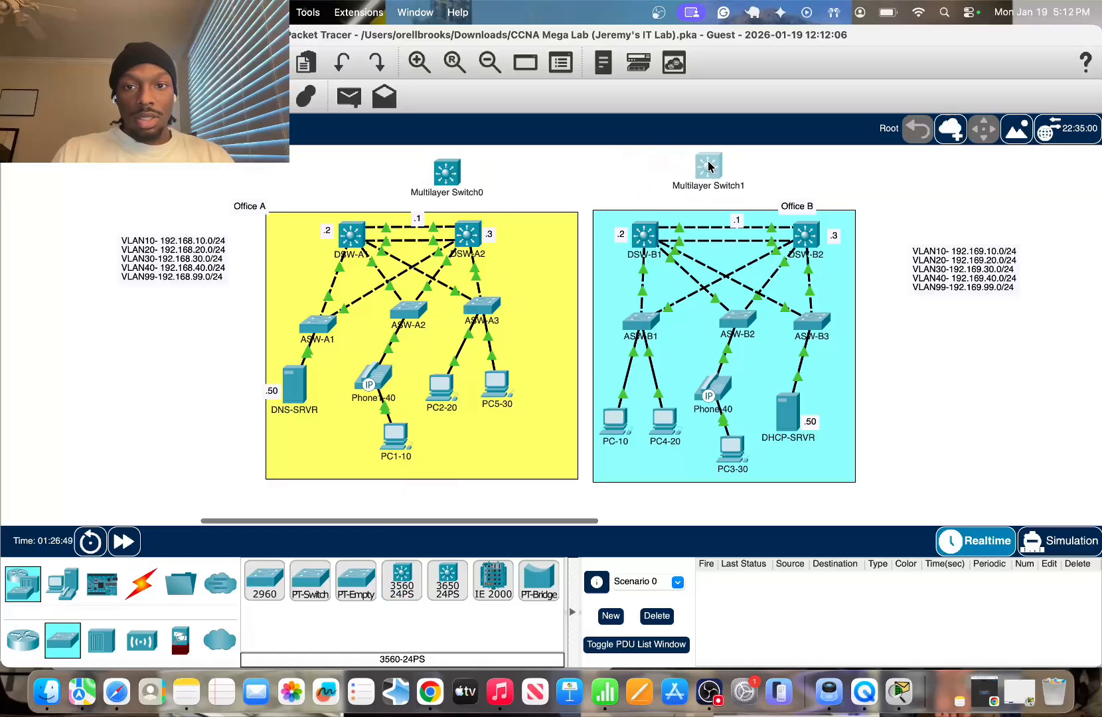
drag(454, 169, 429, 164)
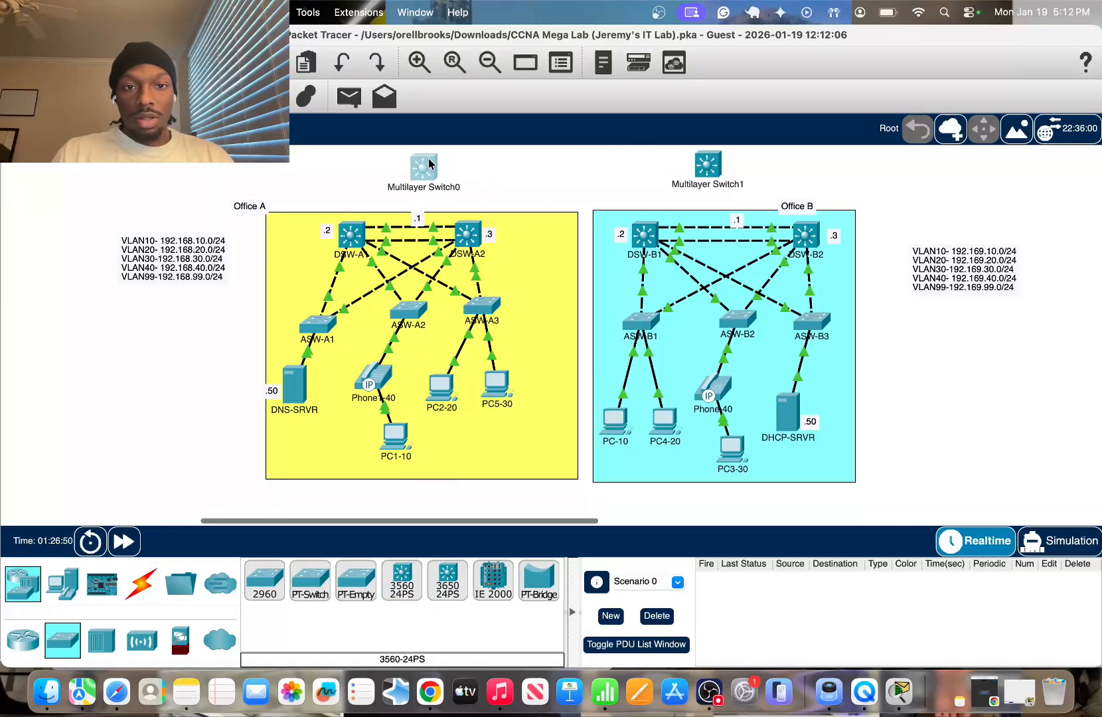
Connect DSW-A1 and DSW-A2 to the multilayer switch above Office A using the automatically chosen connection type
click(141, 583)
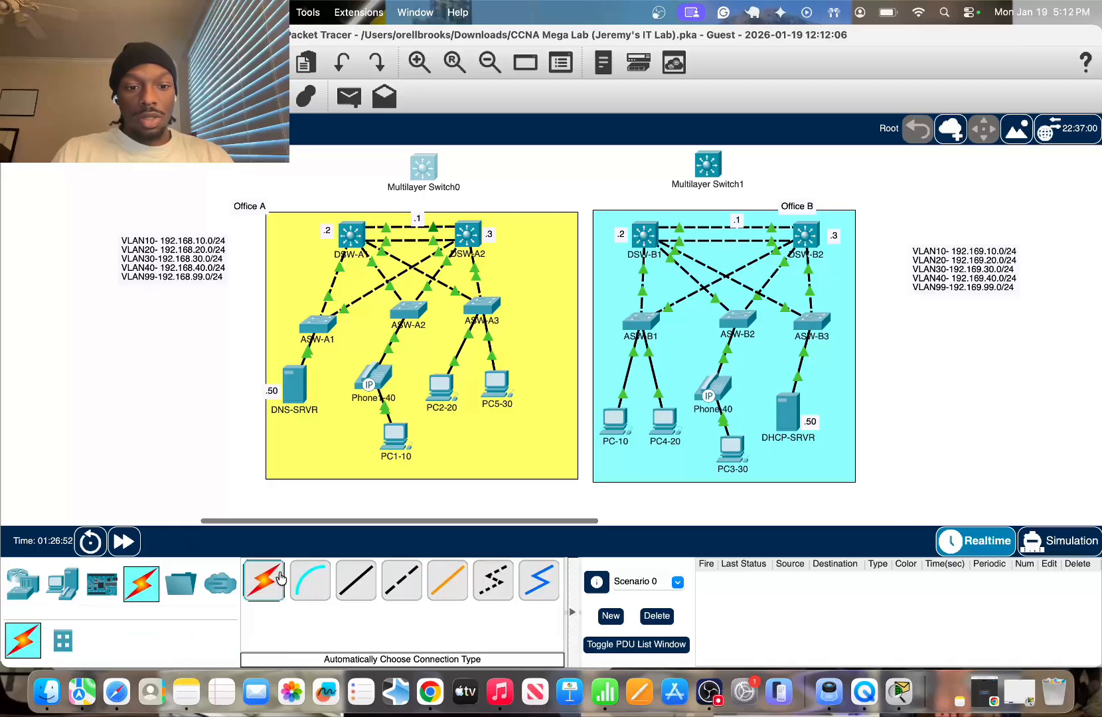
click(263, 579)
click(352, 233)
click(424, 166)
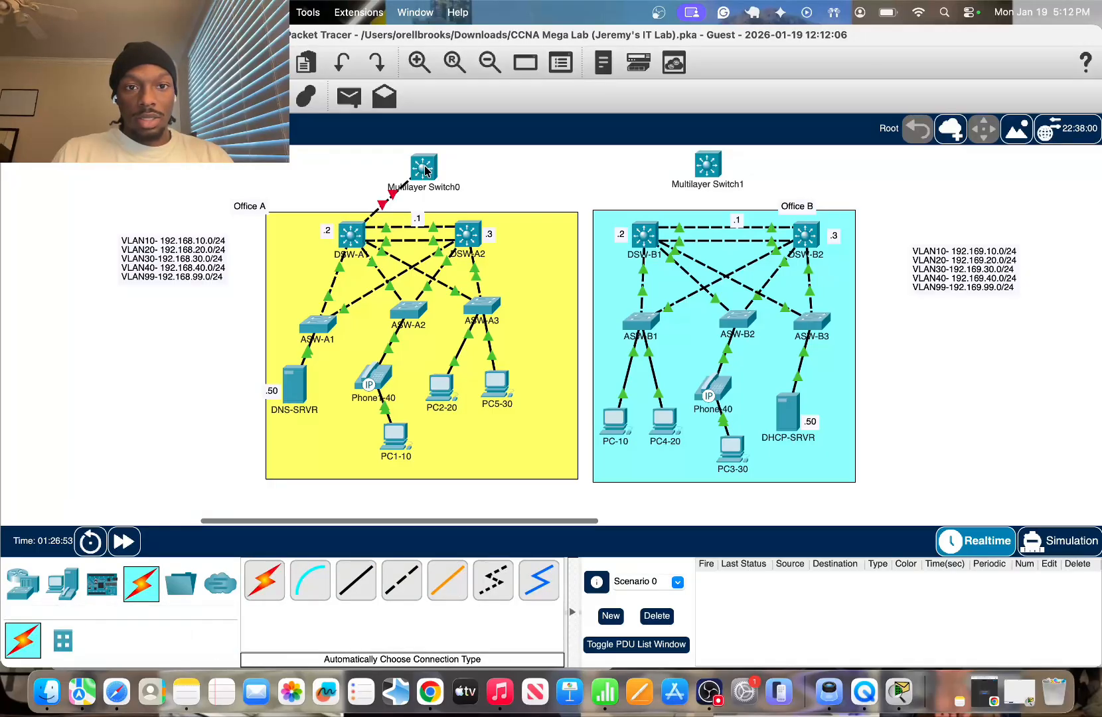
click(264, 579)
click(467, 233)
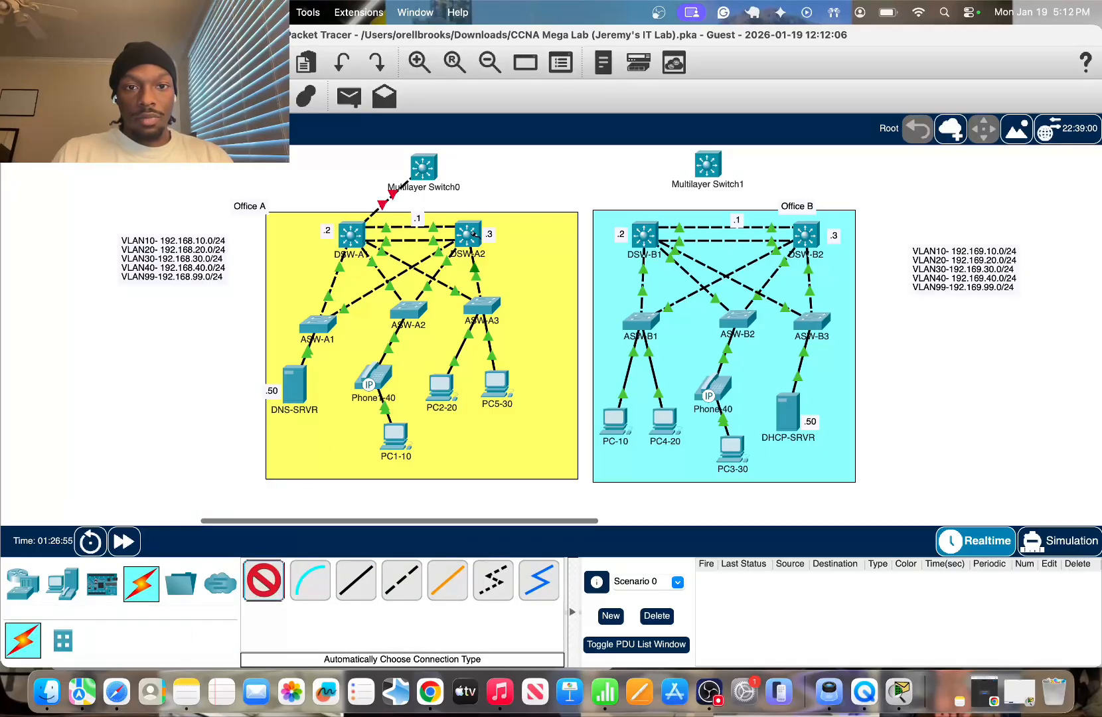
click(425, 168)
Connect DSW-B1 and DSW-B2 to the multilayer switch above Office B with automatically chosen cables, and recentre that switch between them
click(269, 581)
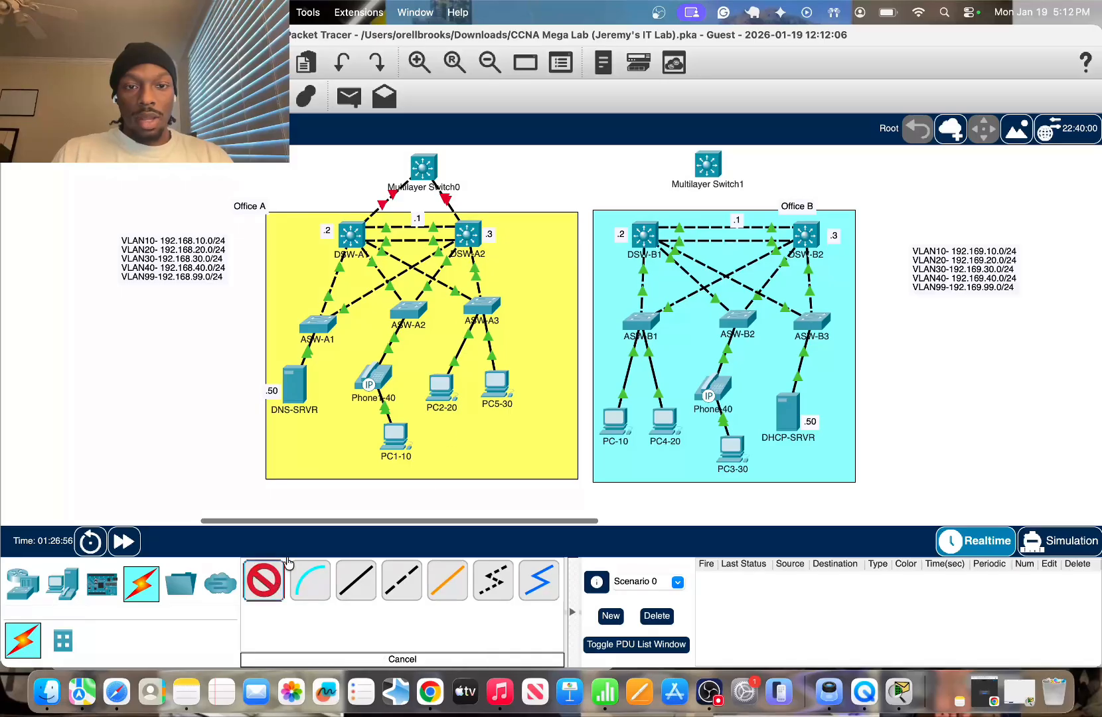
click(644, 233)
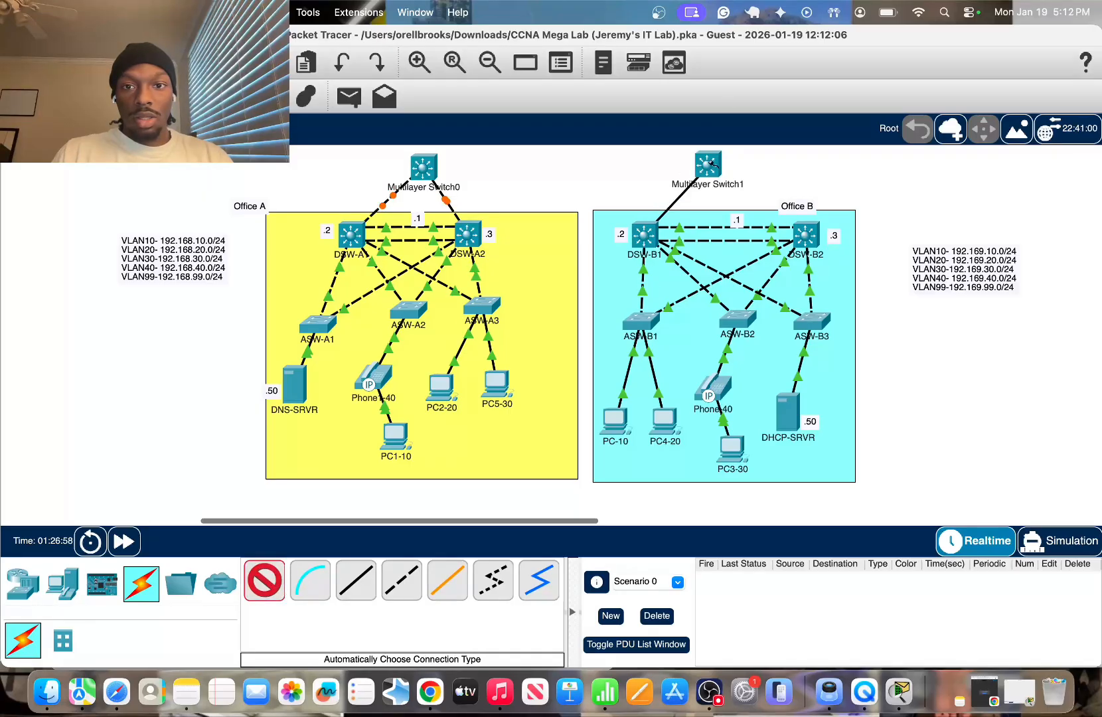
click(707, 164)
click(263, 579)
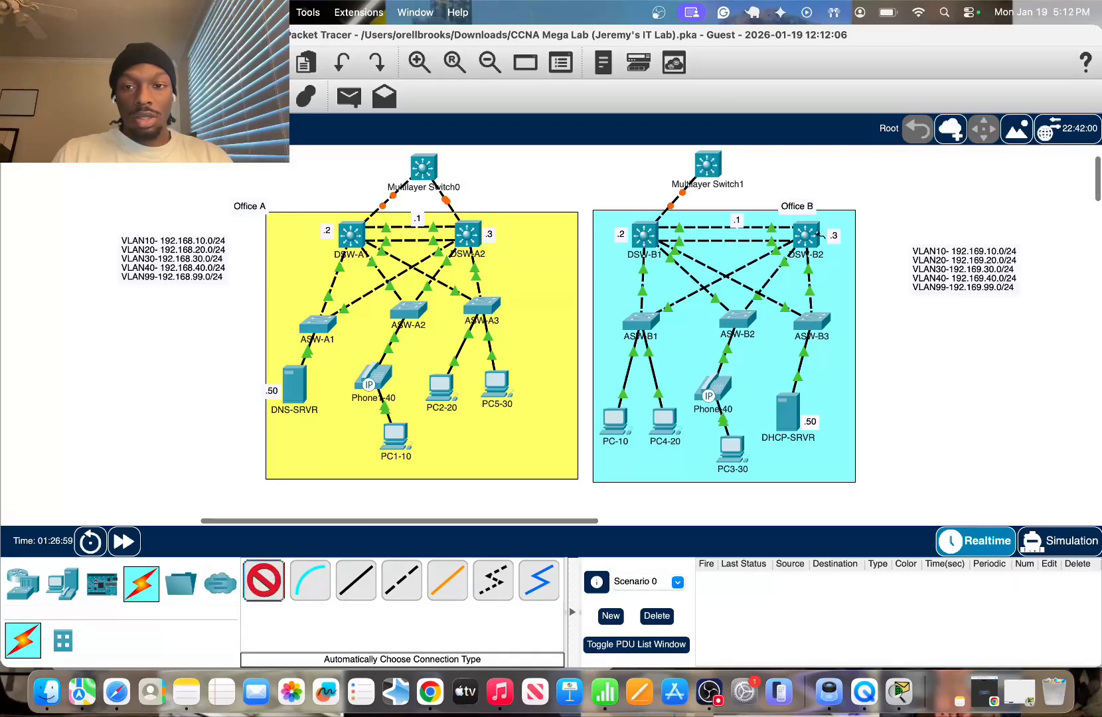
click(805, 234)
click(707, 166)
drag(711, 169, 709, 199)
Rename the multilayer switch above Office B as CSW2
click(731, 187)
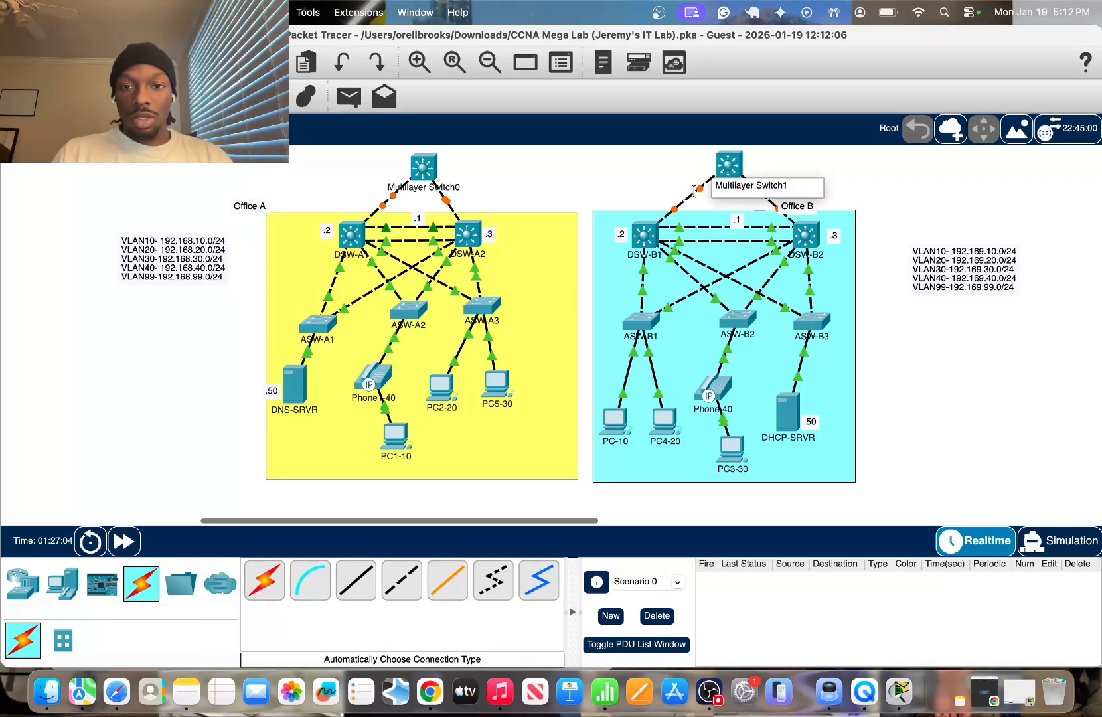
drag(786, 185, 715, 185)
key(BackSpace)
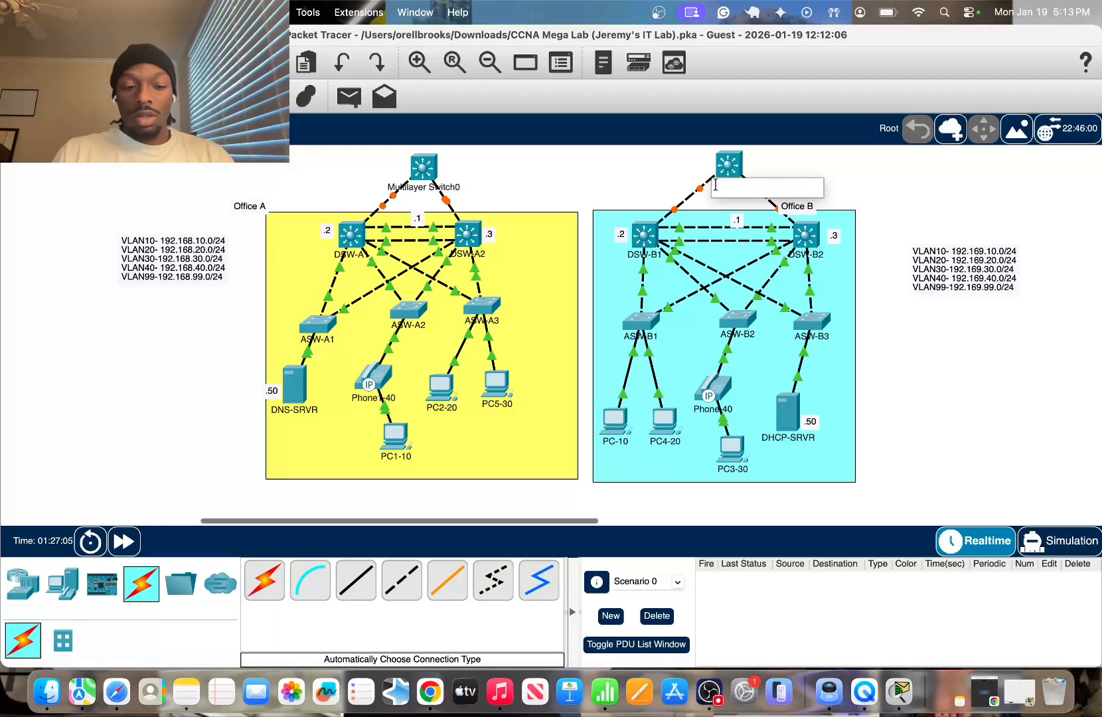
text(MLS)
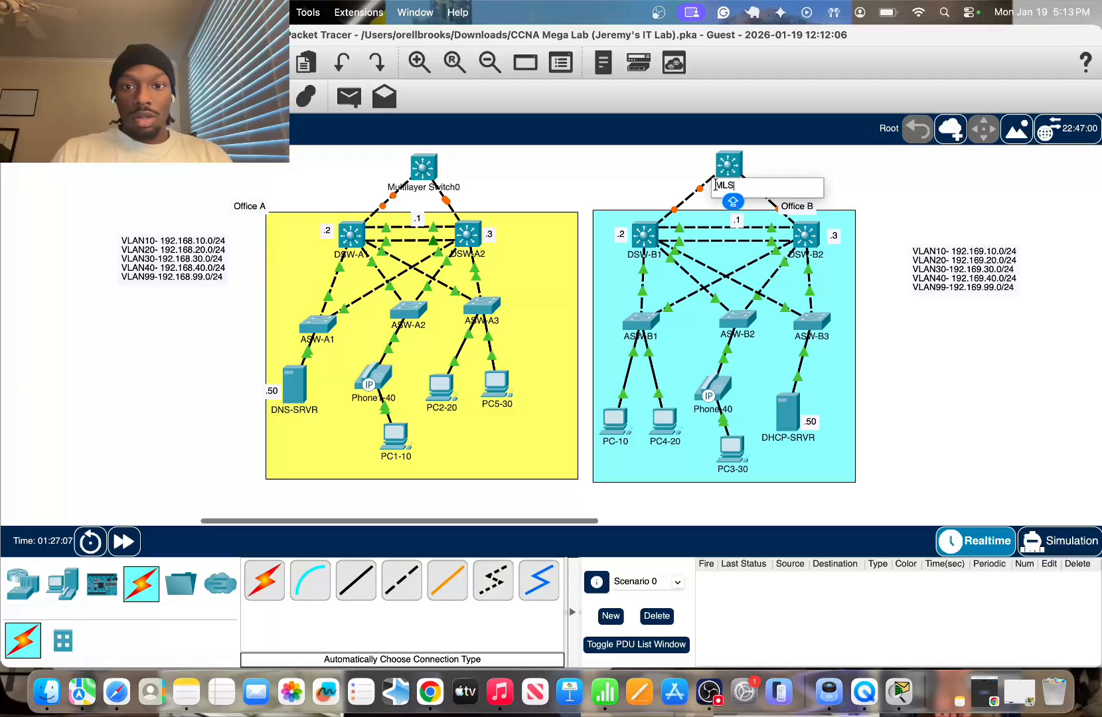
key(BackSpace)
key(BackSpace)
key(BackSpace)
text(CSW)
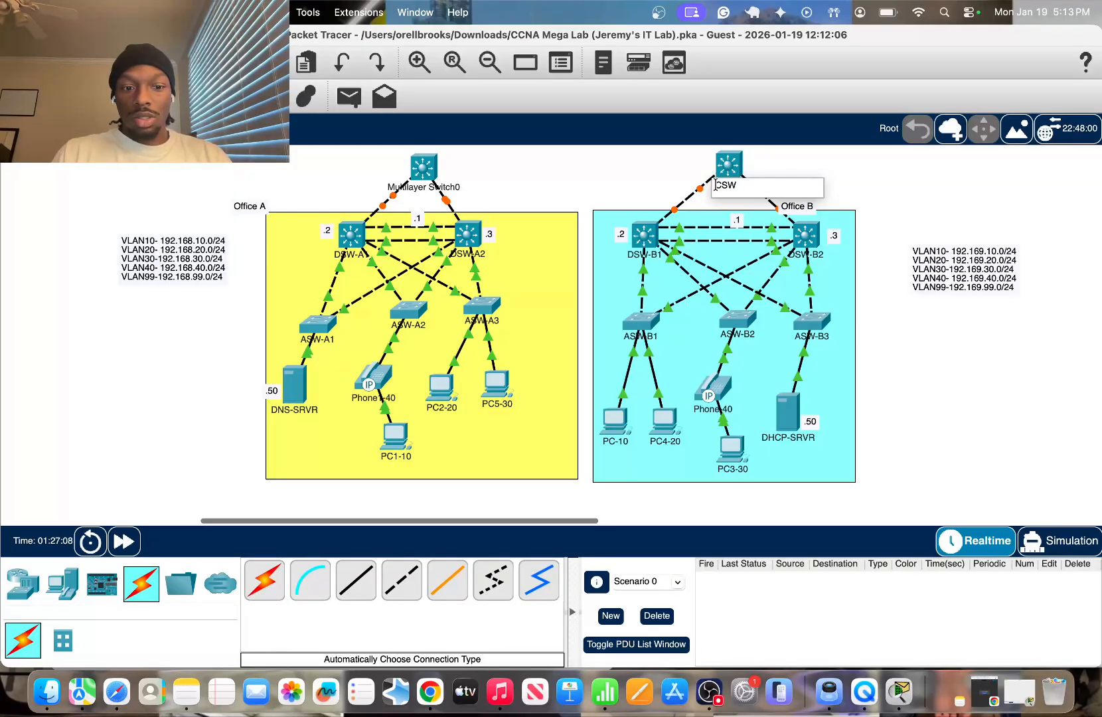
text(2)
Rename the multilayer switch above Office A as CSW1
click(456, 187)
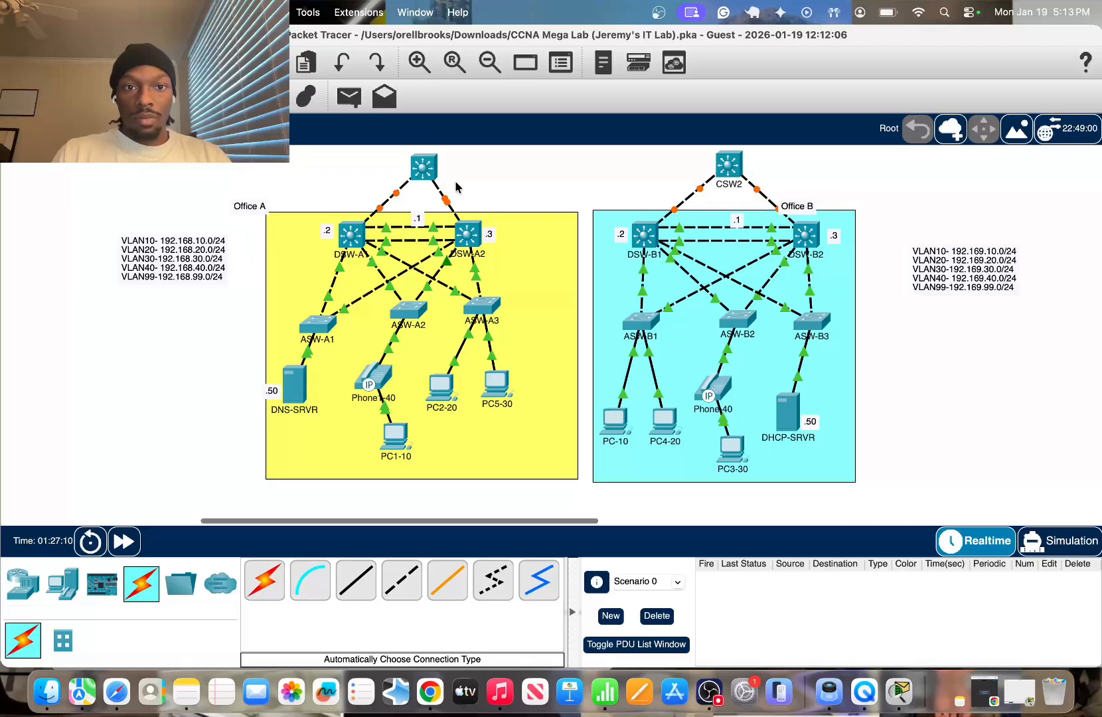
drag(486, 189, 400, 188)
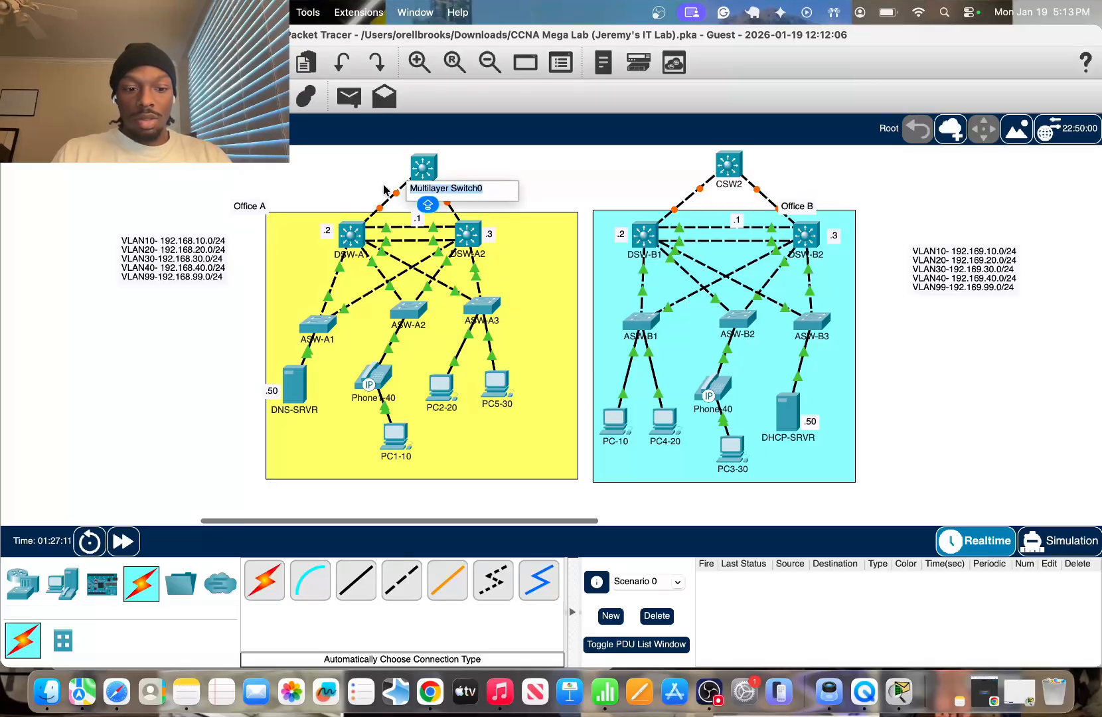
text(CSW1)
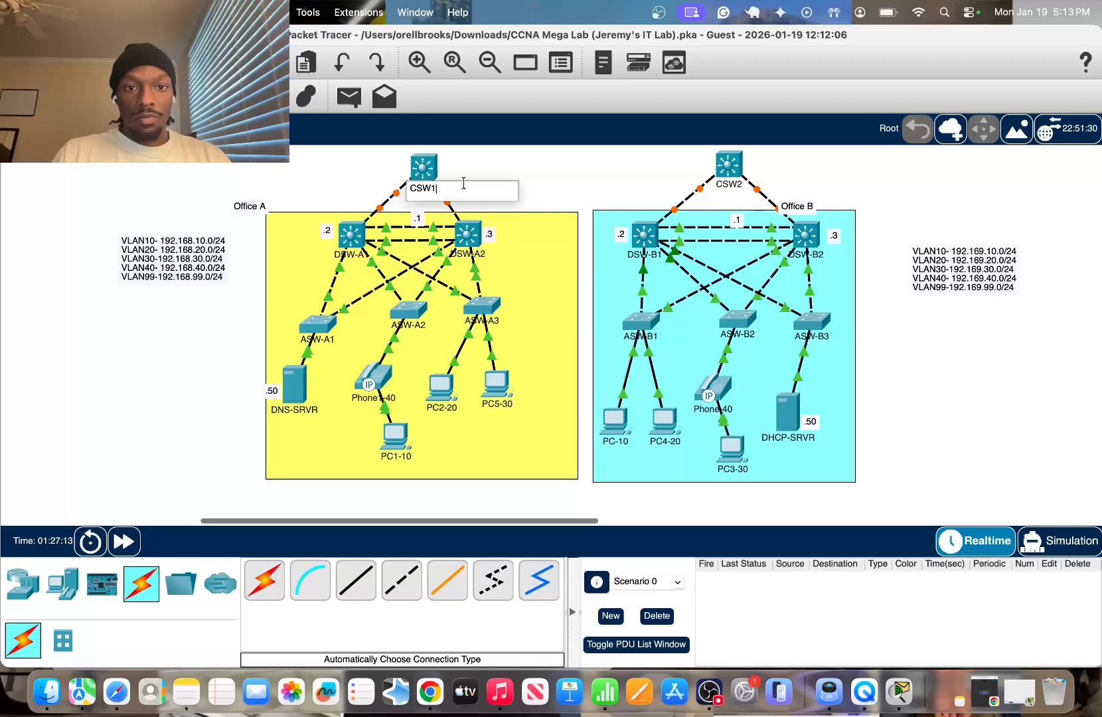
click(571, 180)
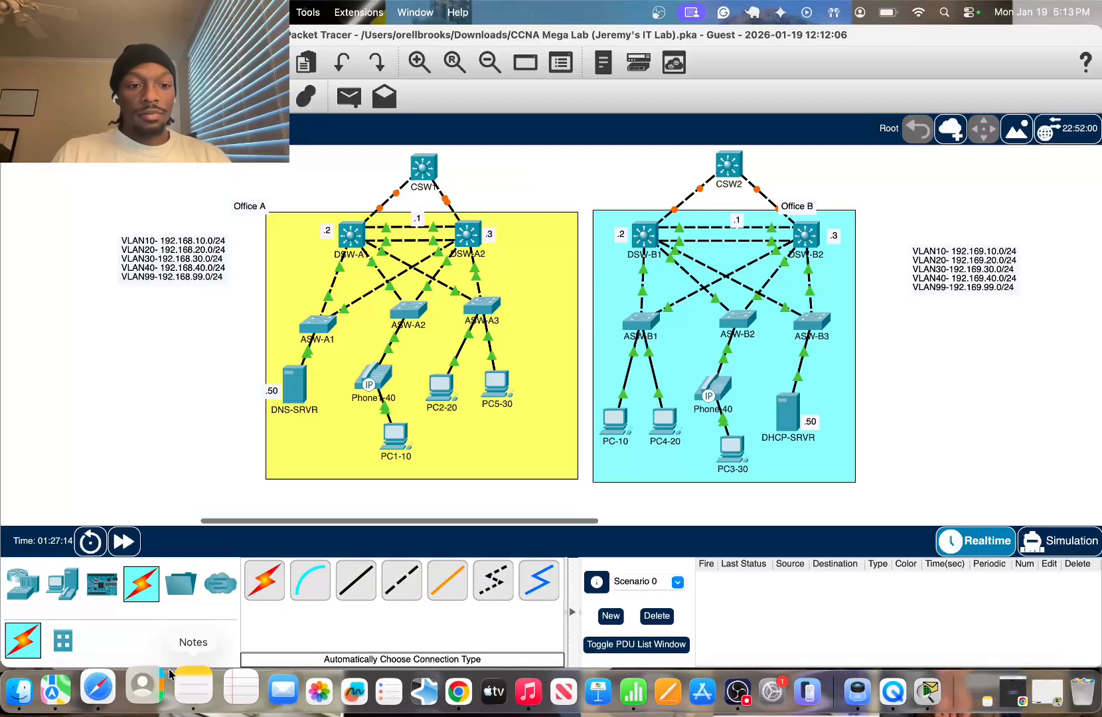
Connect CSW1 to CSW2 with two parallel links using the automatically chosen connection type
click(264, 580)
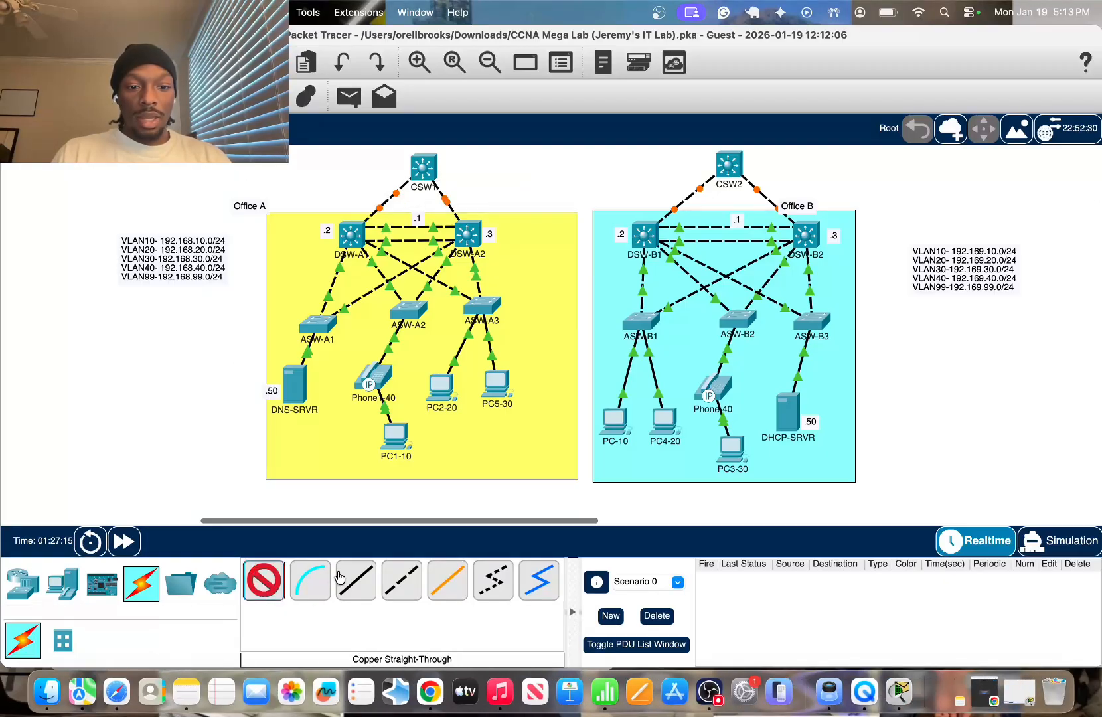
click(430, 163)
click(728, 165)
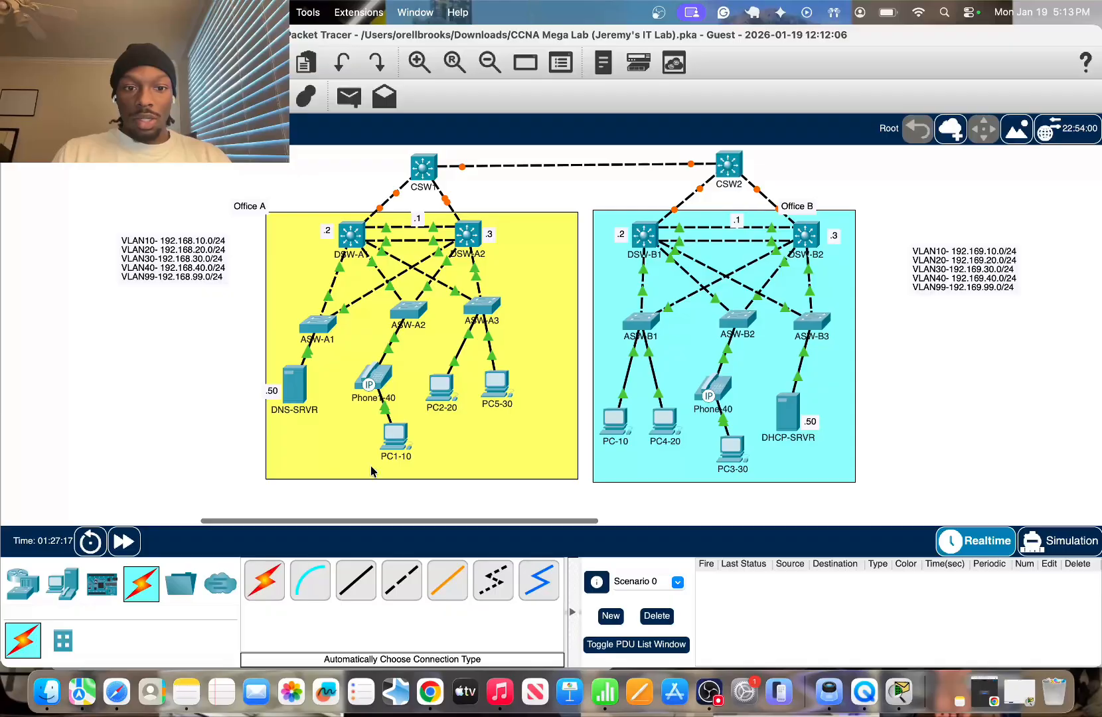
click(264, 579)
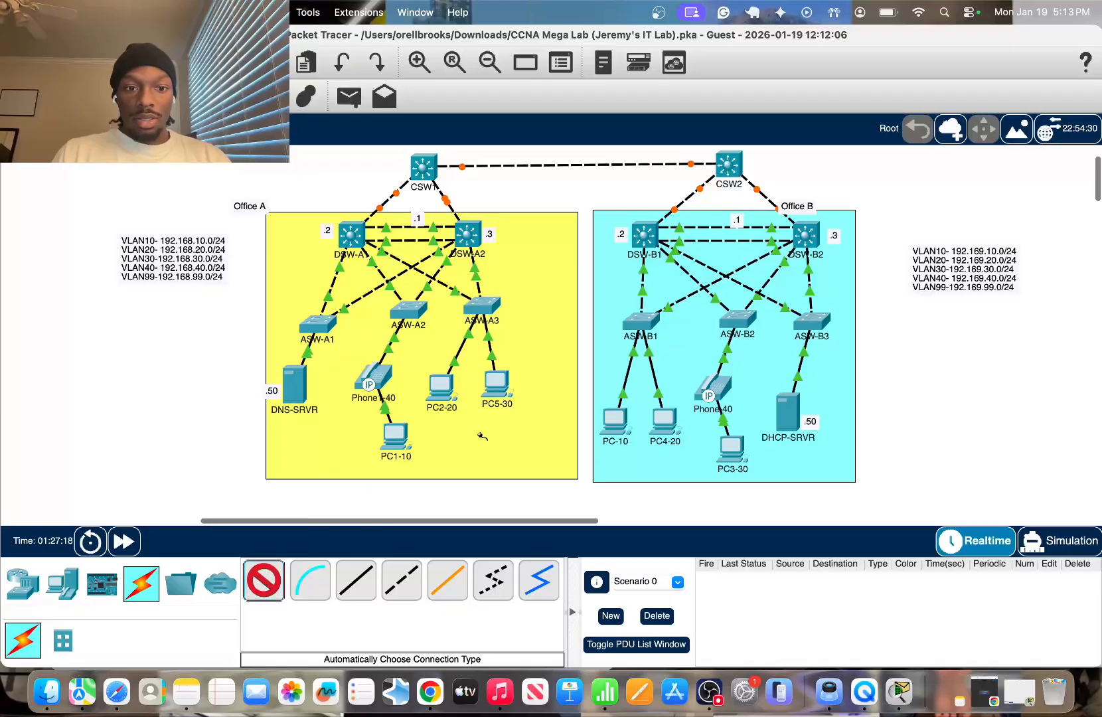
click(424, 166)
click(728, 164)
Adjust the positions of CSW1 and CSW2 so they sit level and centred above their distribution switches
drag(426, 167, 423, 168)
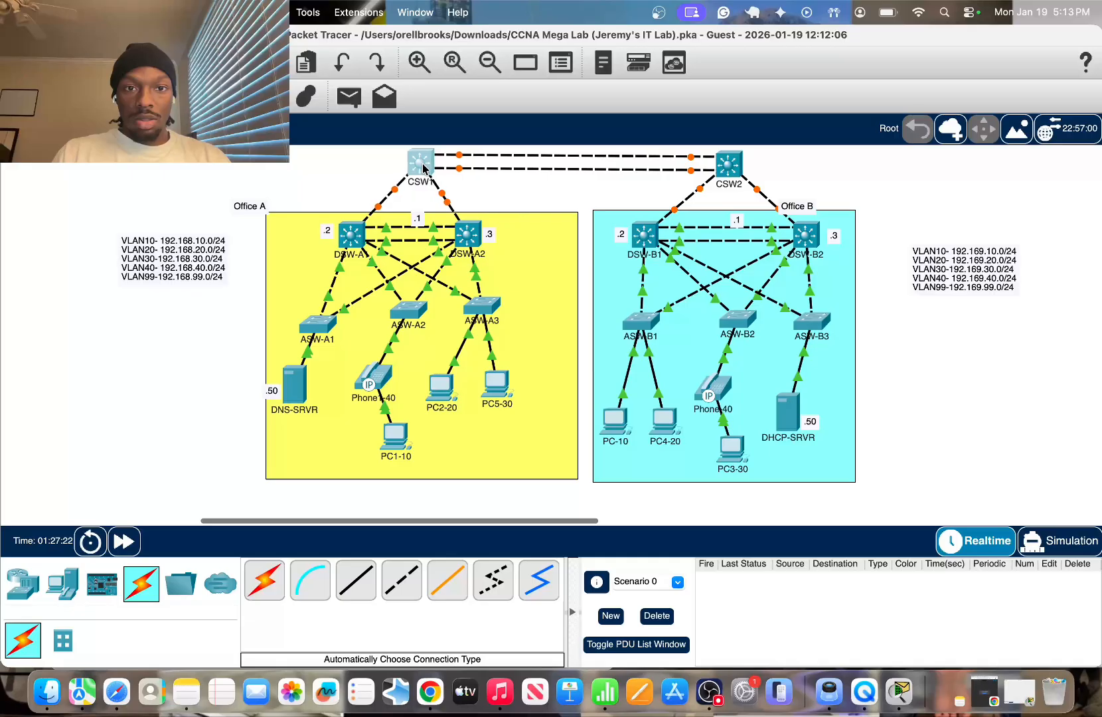
drag(743, 169, 751, 166)
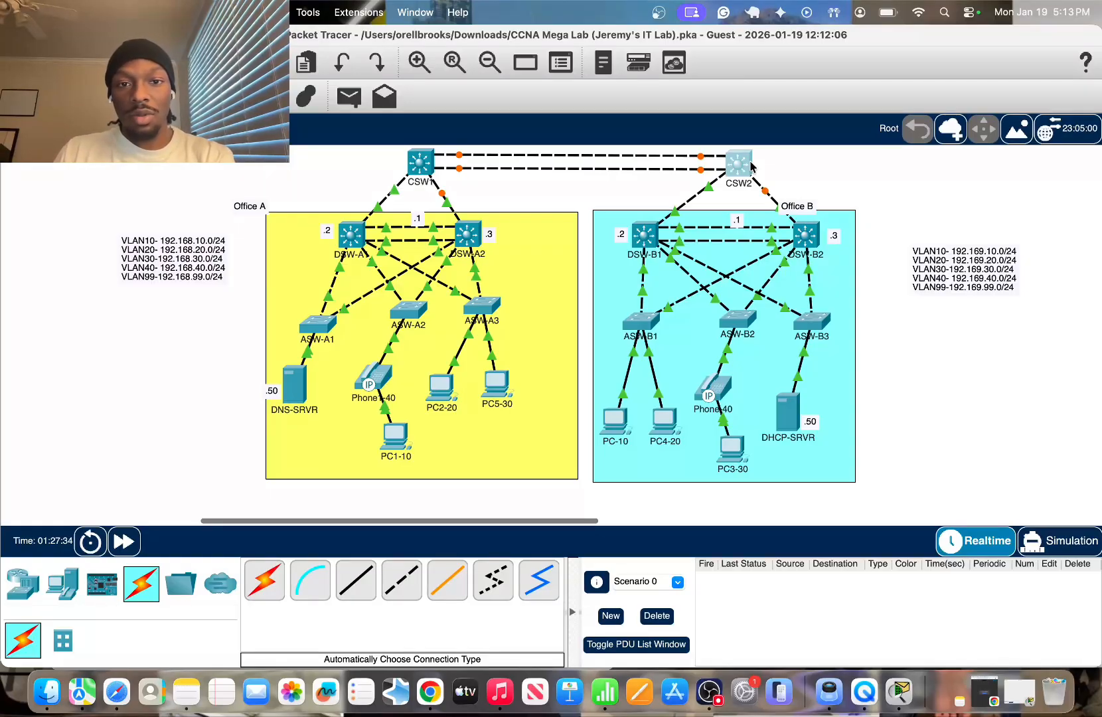
drag(742, 166, 743, 164)
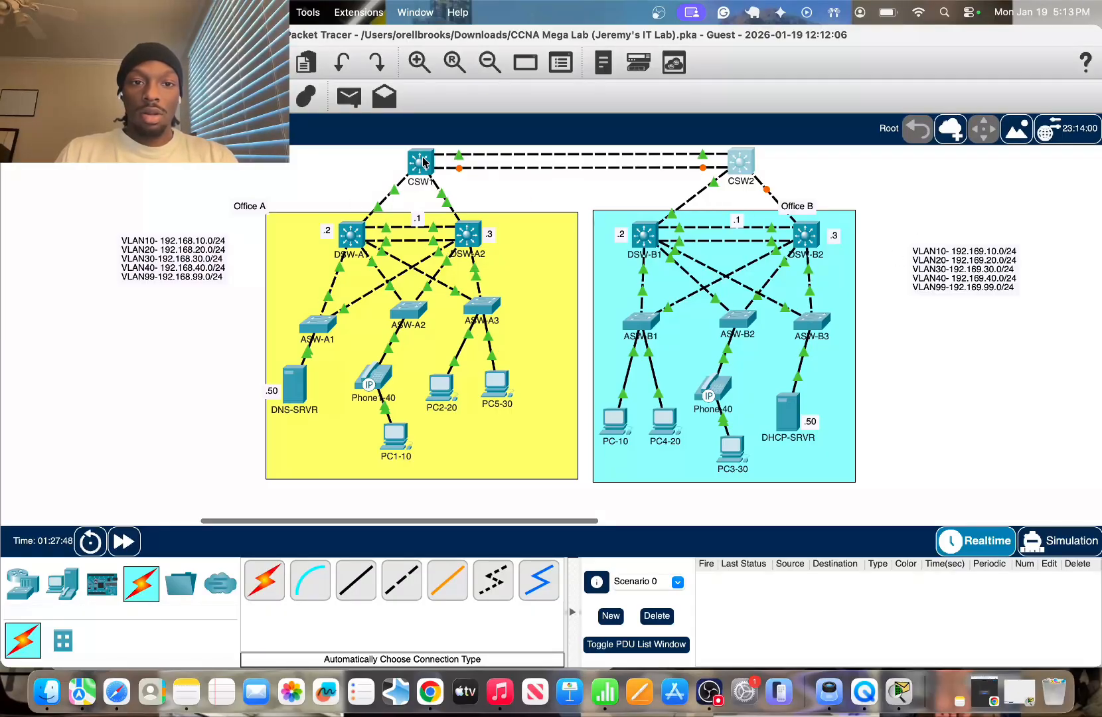
drag(423, 163, 416, 163)
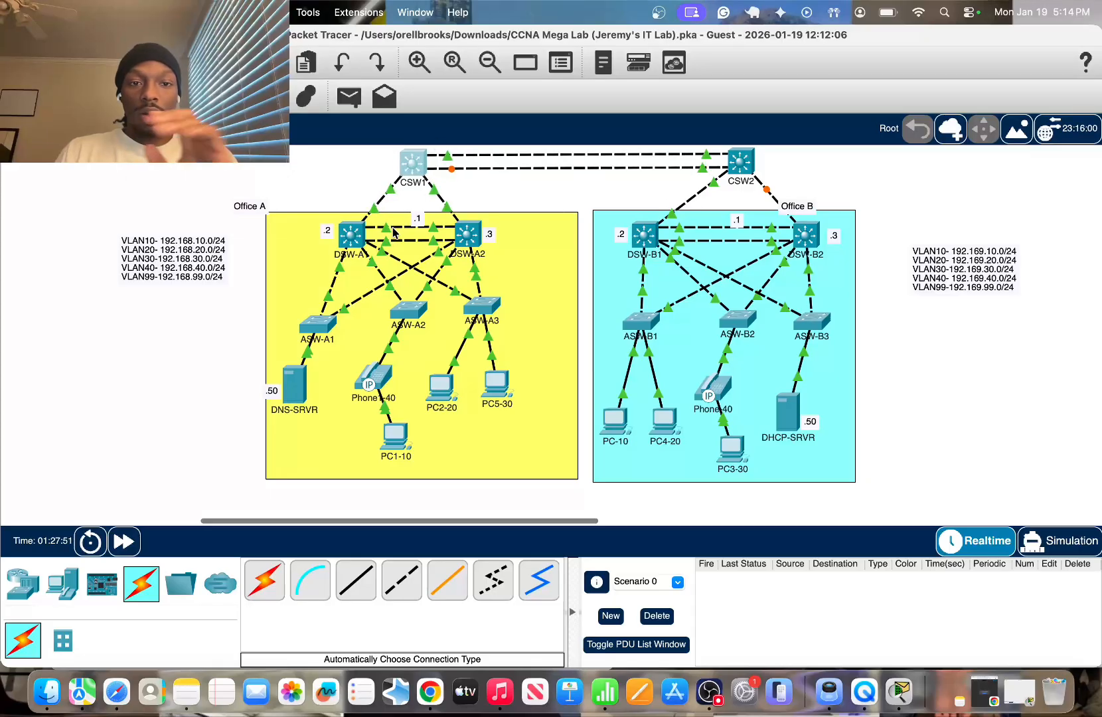
Give DNS-SRVR in Office A the static IPv4 address 192.168.99.50 with subnet mask 255.255.255.0
mouse_move(394, 232)
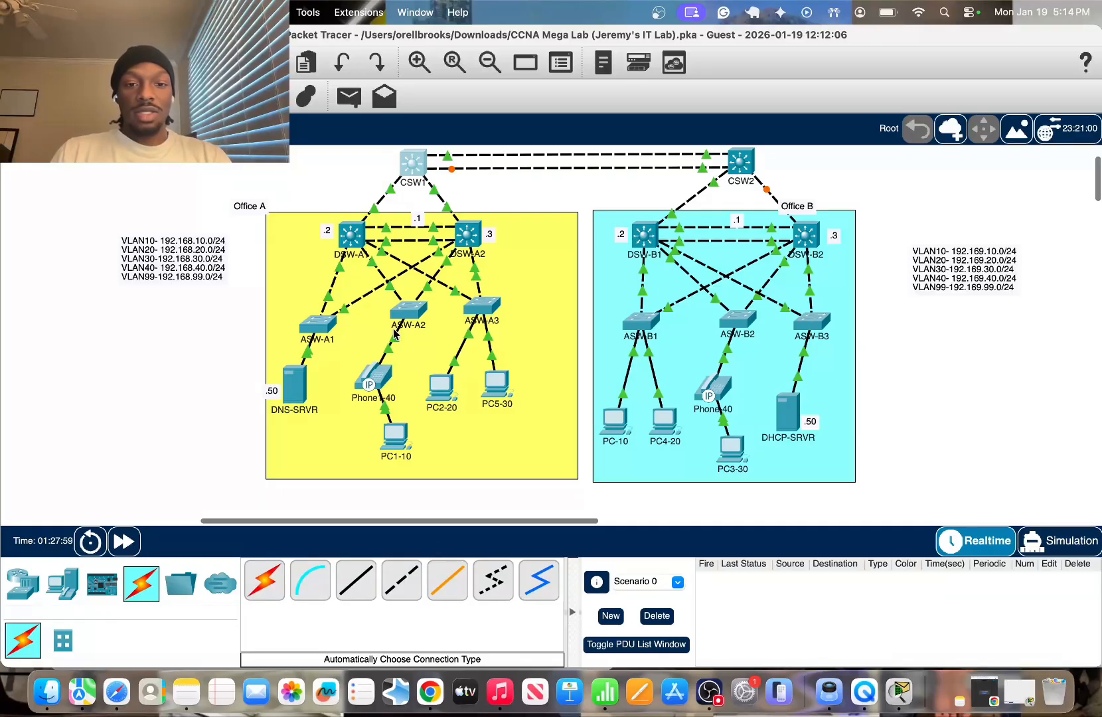
mouse_move(394, 332)
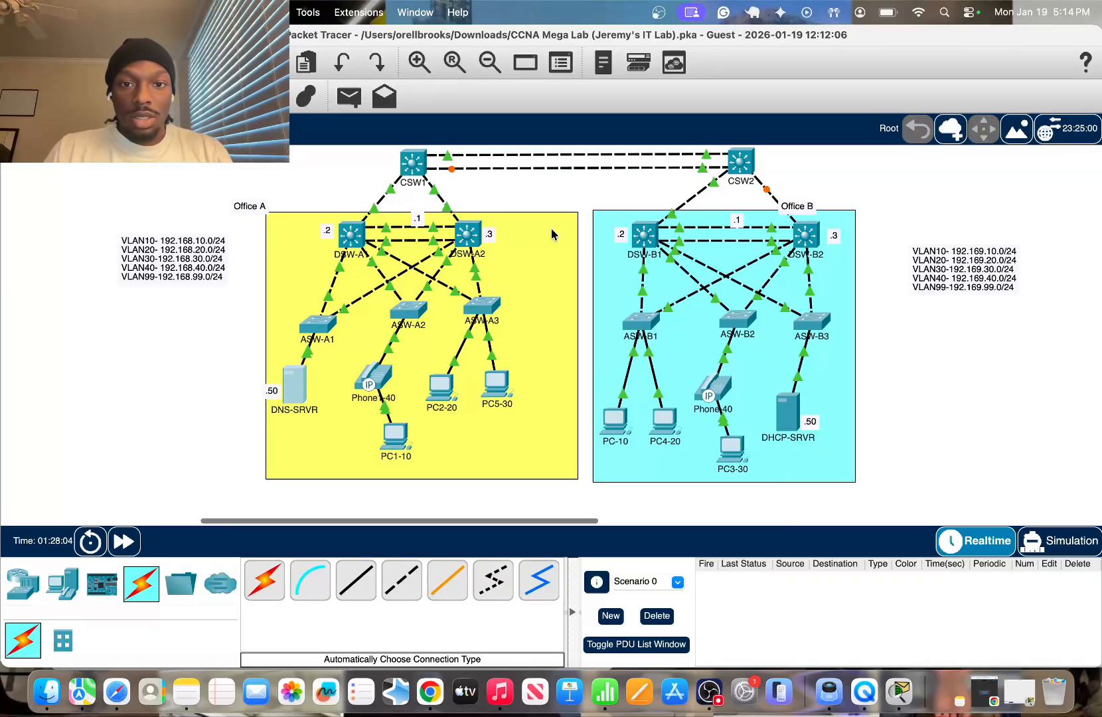
click(294, 385)
click(626, 131)
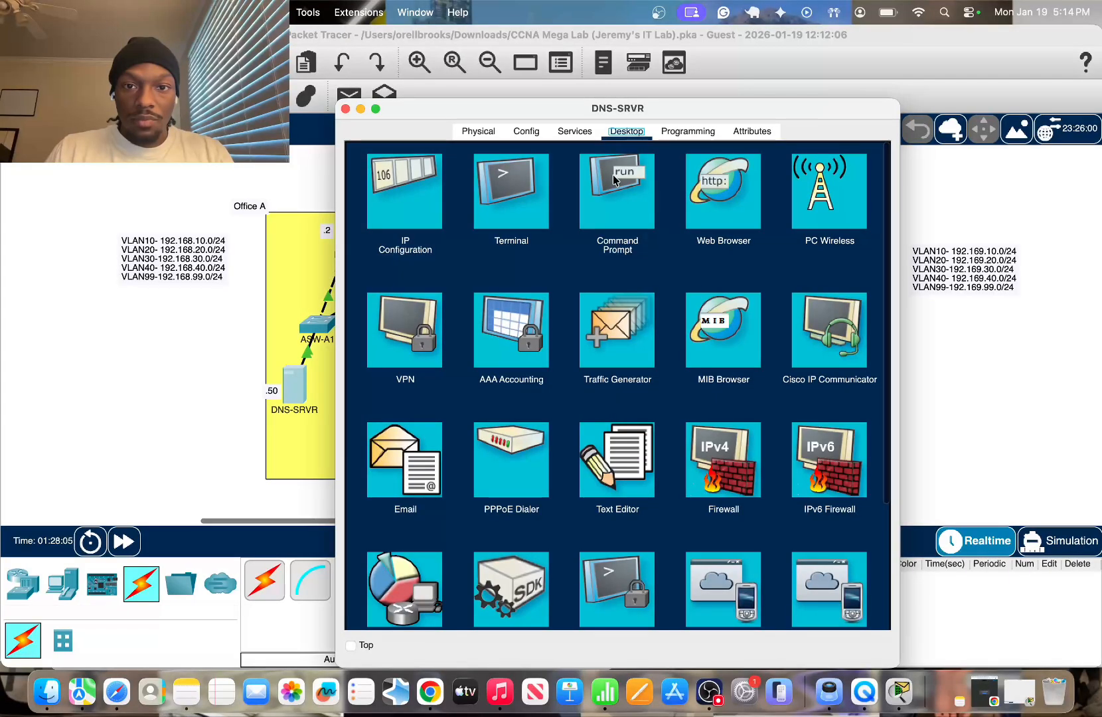
drag(554, 108, 728, 111)
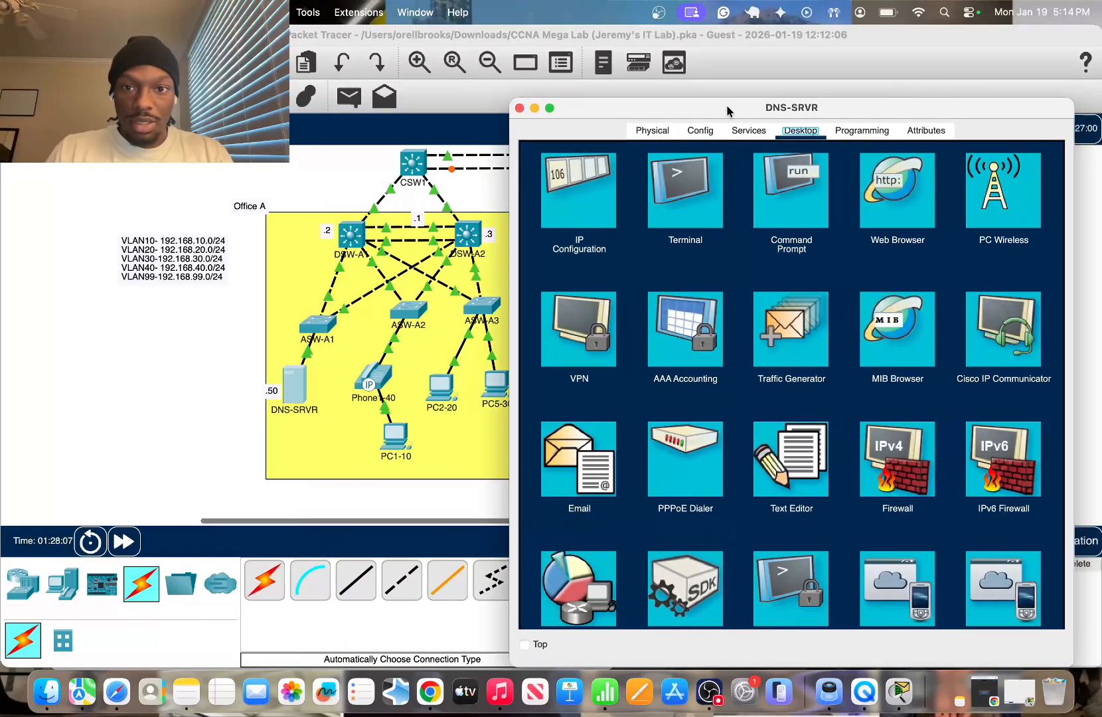
click(561, 193)
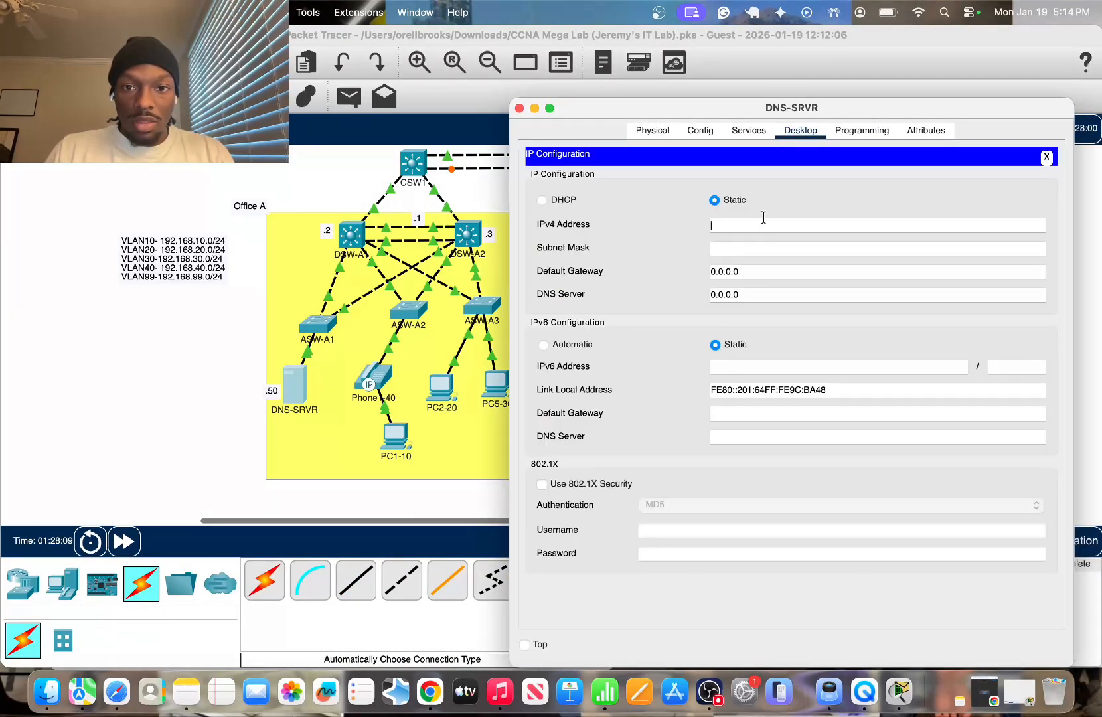
text(192.169)
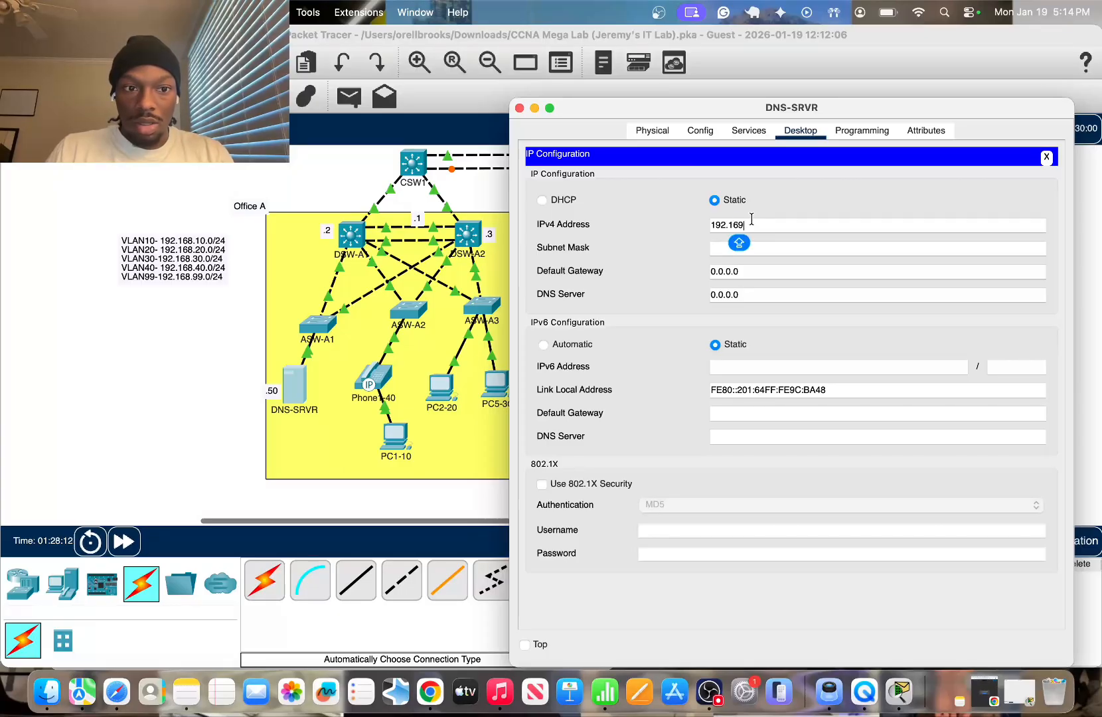
key(BackSpace)
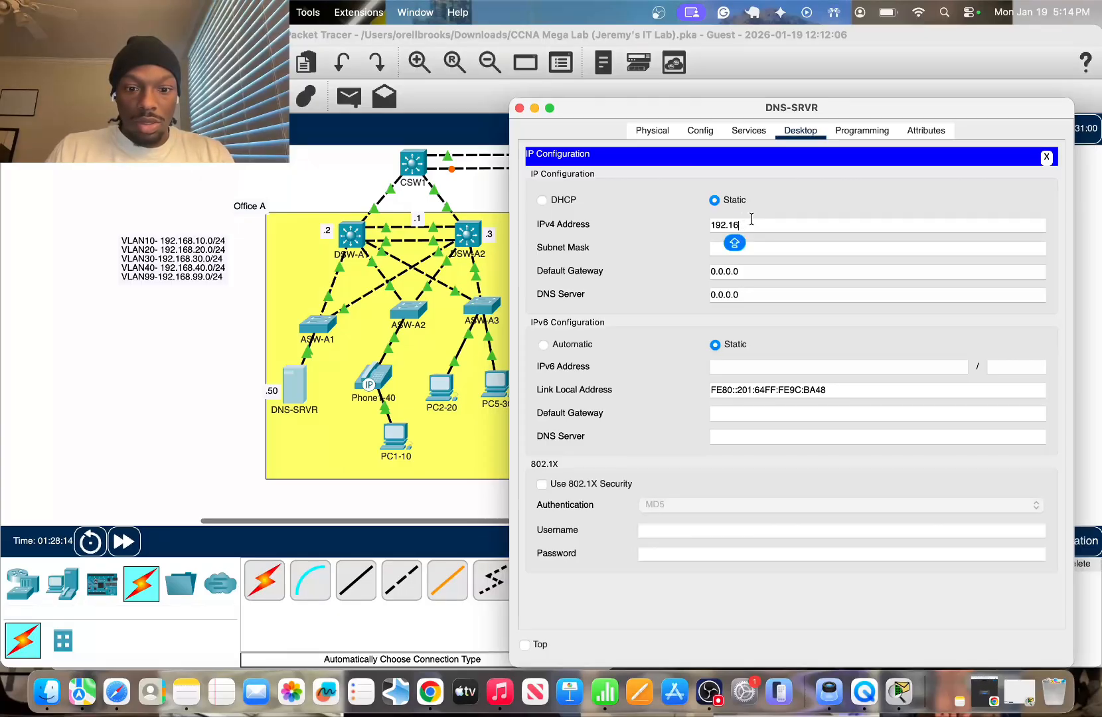
text(8.)
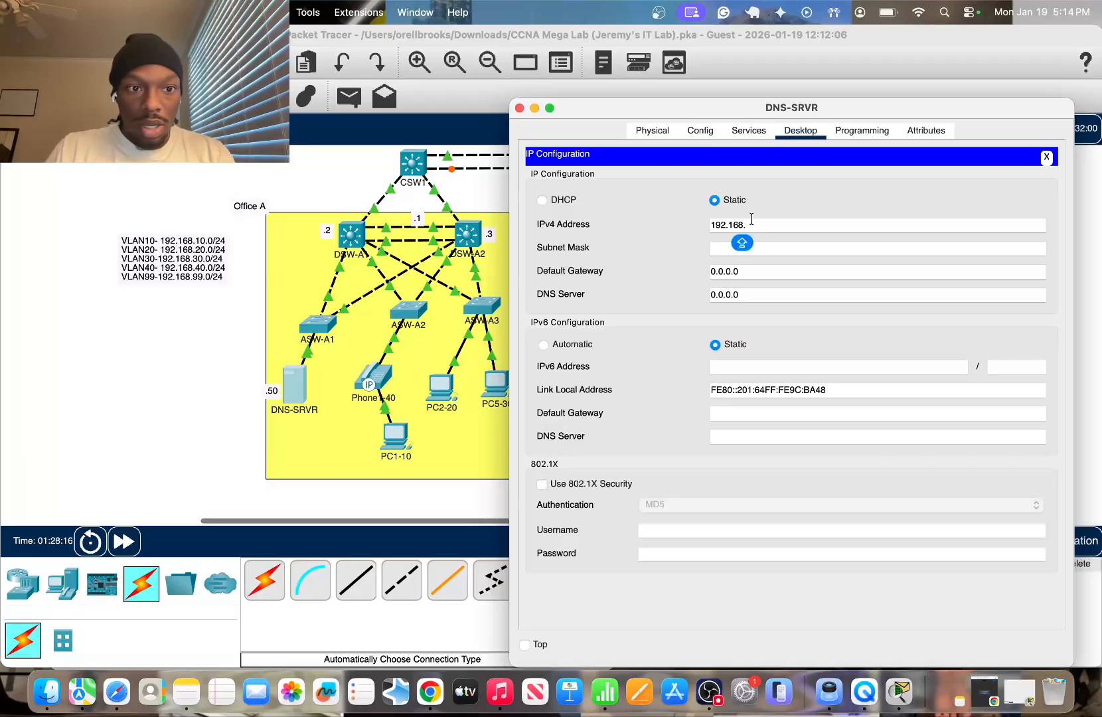
text(99.50)
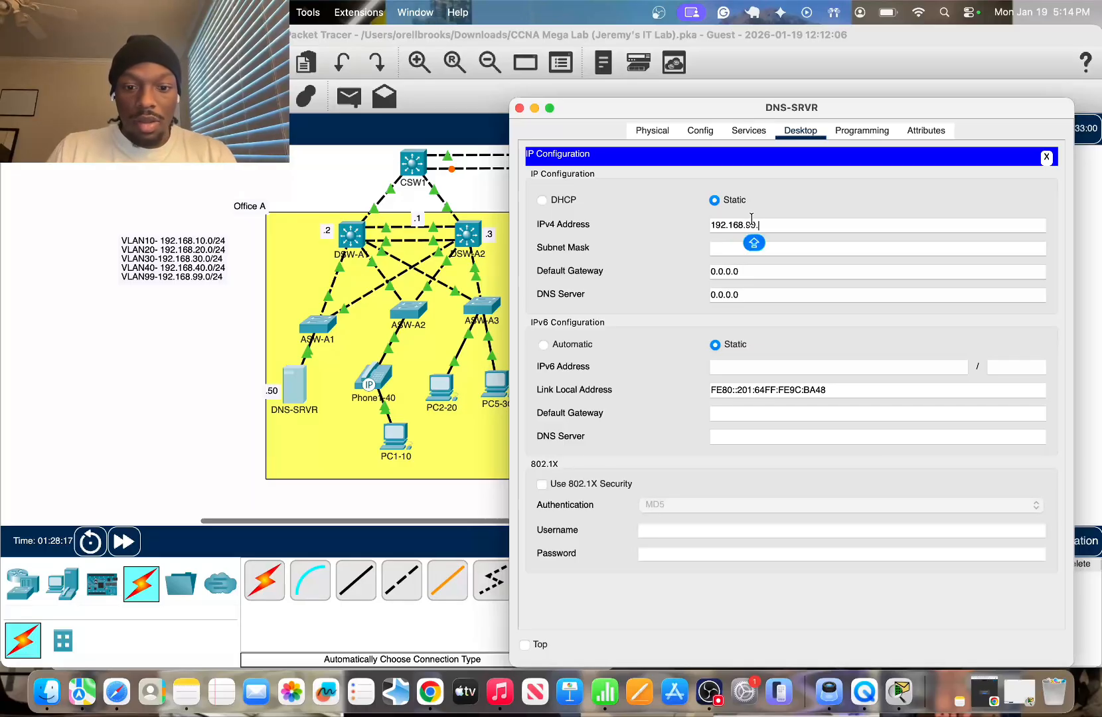
click(761, 251)
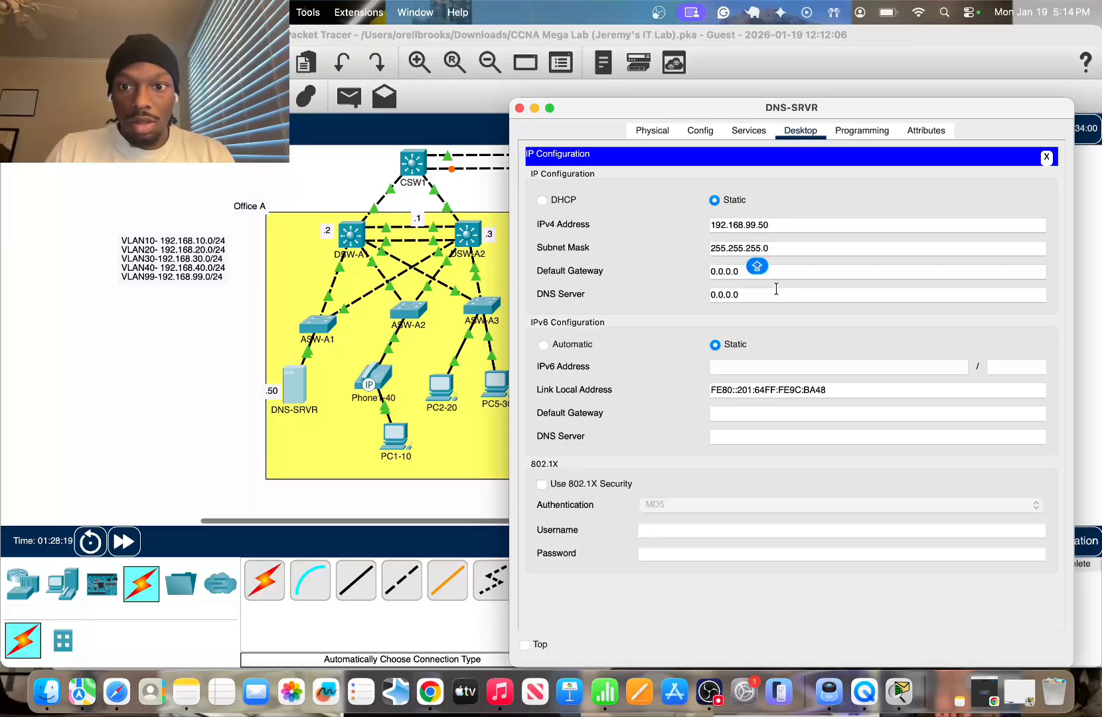
Set DNS-SRVR's IPv4 default gateway to 192.168.99.1, and return to the network topology
key(super+a)
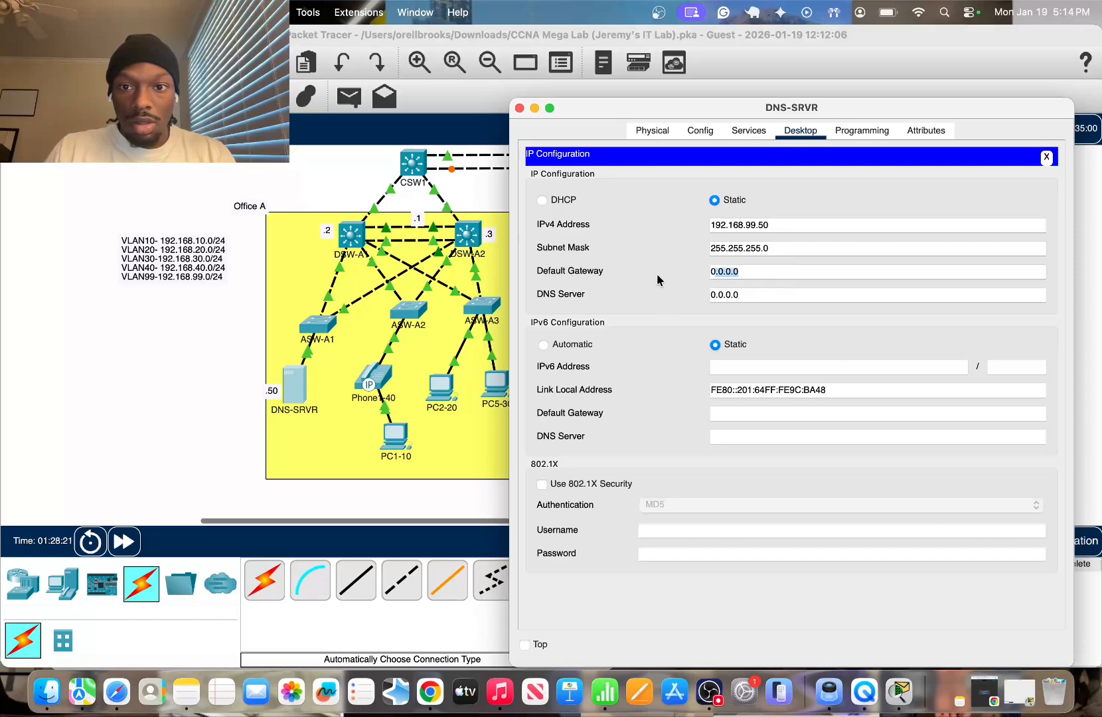
text(192.1)
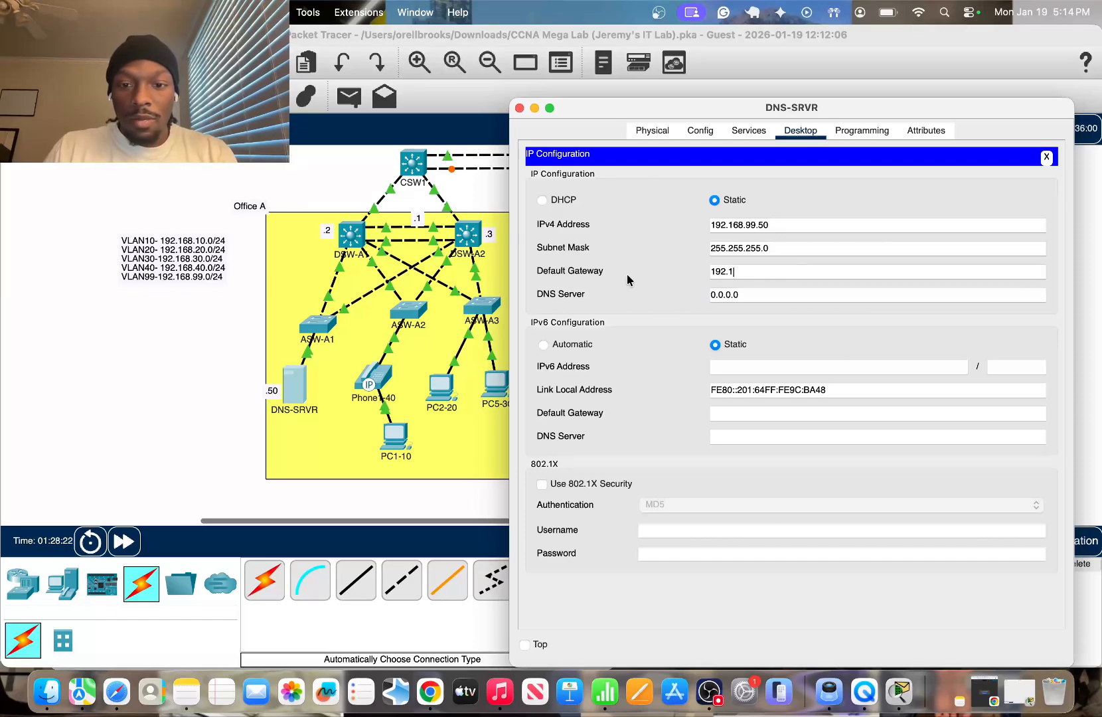
text(68.99.)
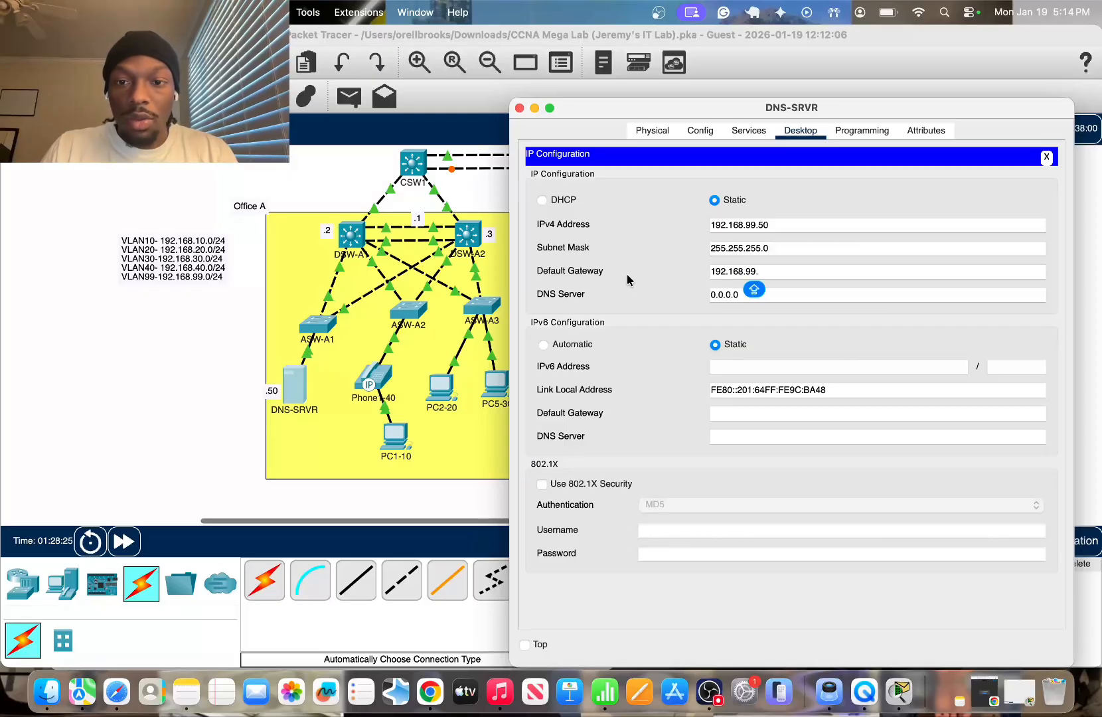
text(1)
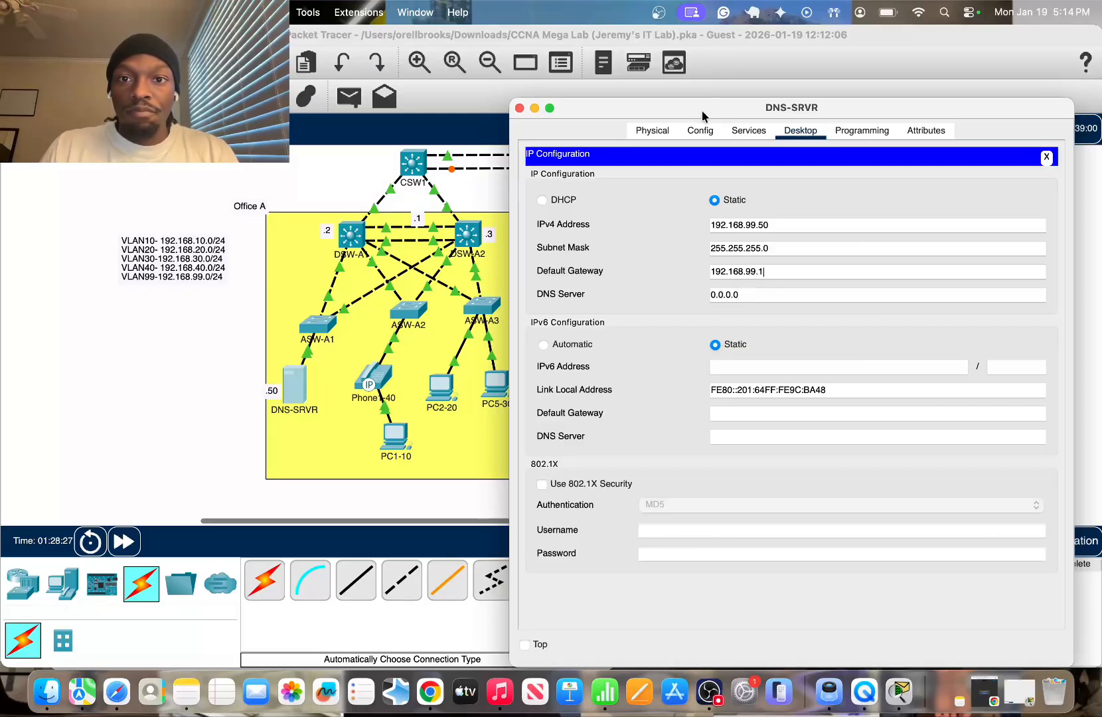
drag(700, 111, 745, 111)
key(Tab)
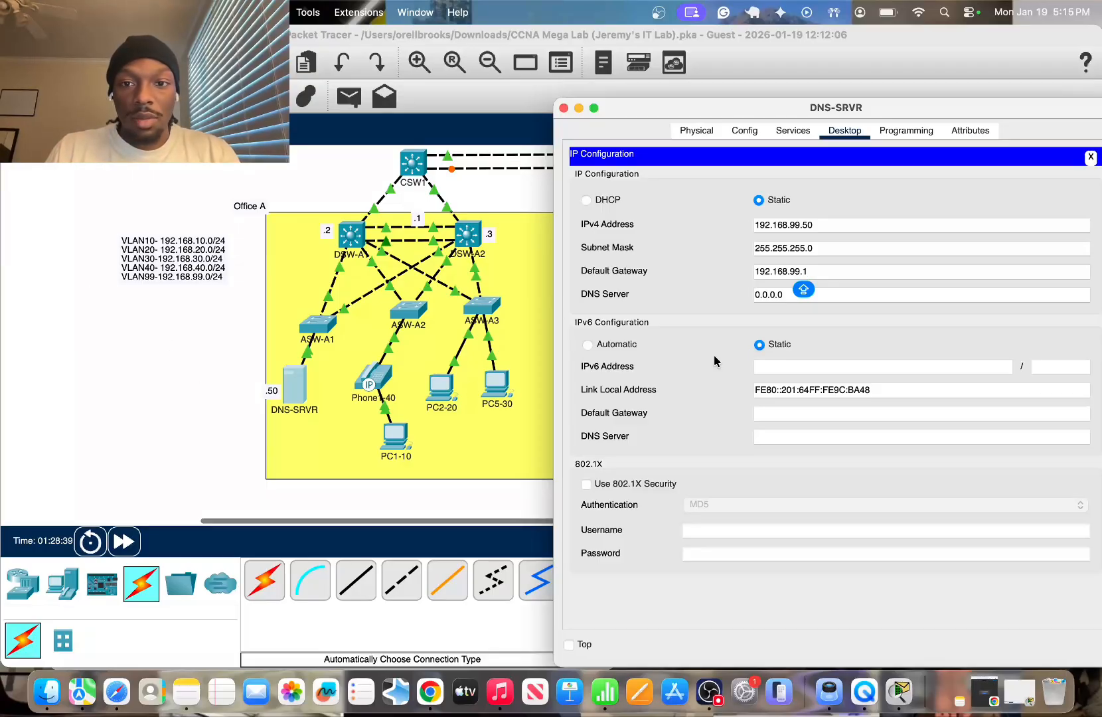
click(204, 396)
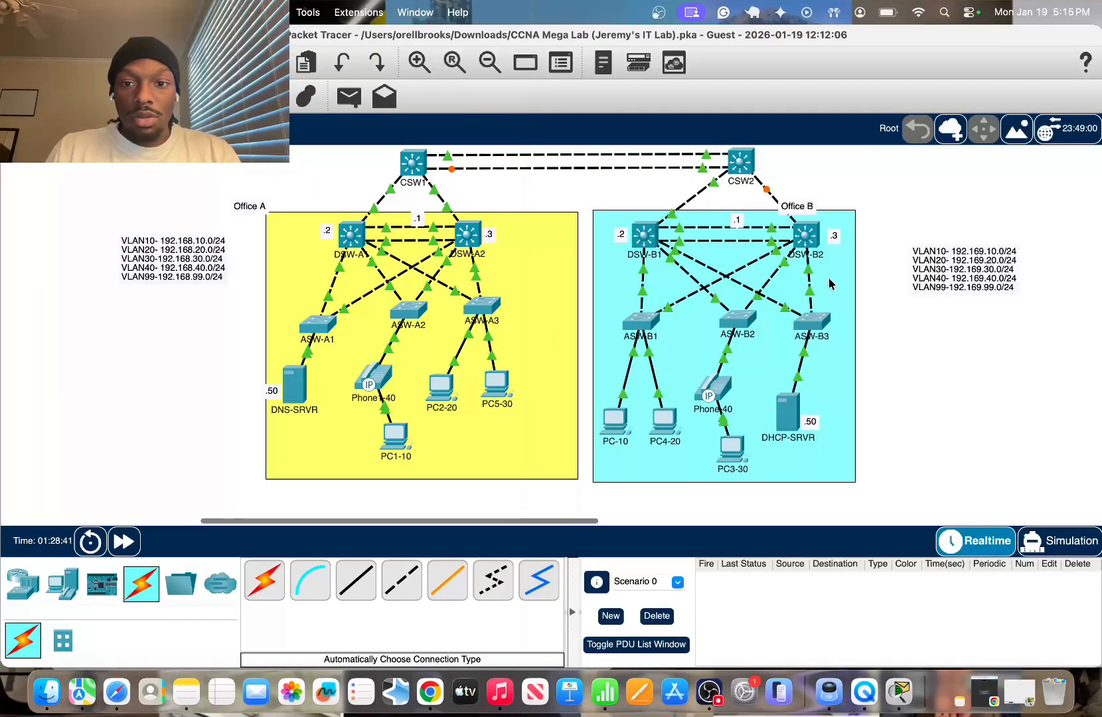
Give DHCP-SRVR in Office B the static IPv4 address 192.169.99.50 with subnet mask 255.255.255.0, and return to the network topology
click(791, 419)
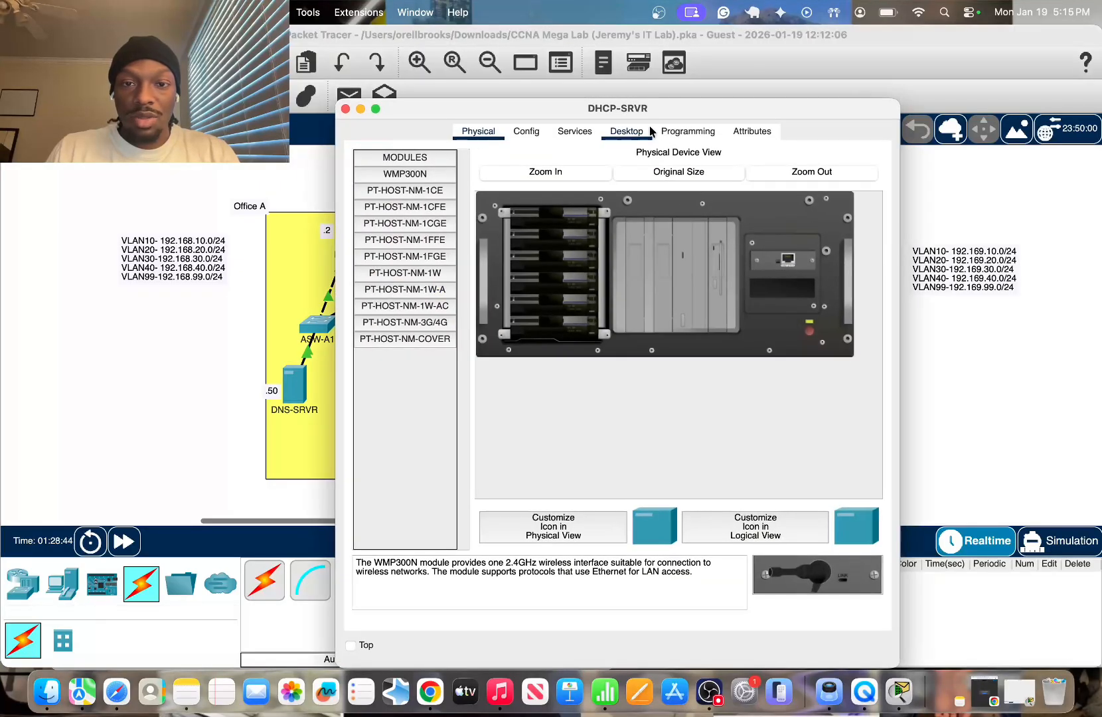
click(640, 134)
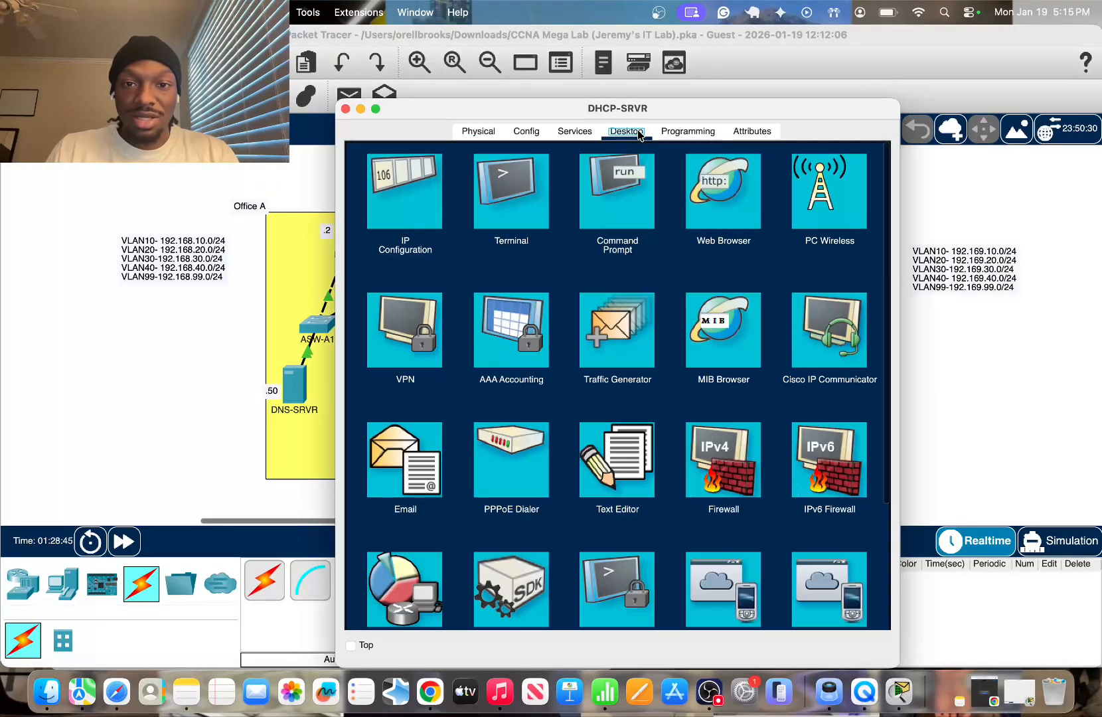
click(410, 187)
key(Caps_Lock)
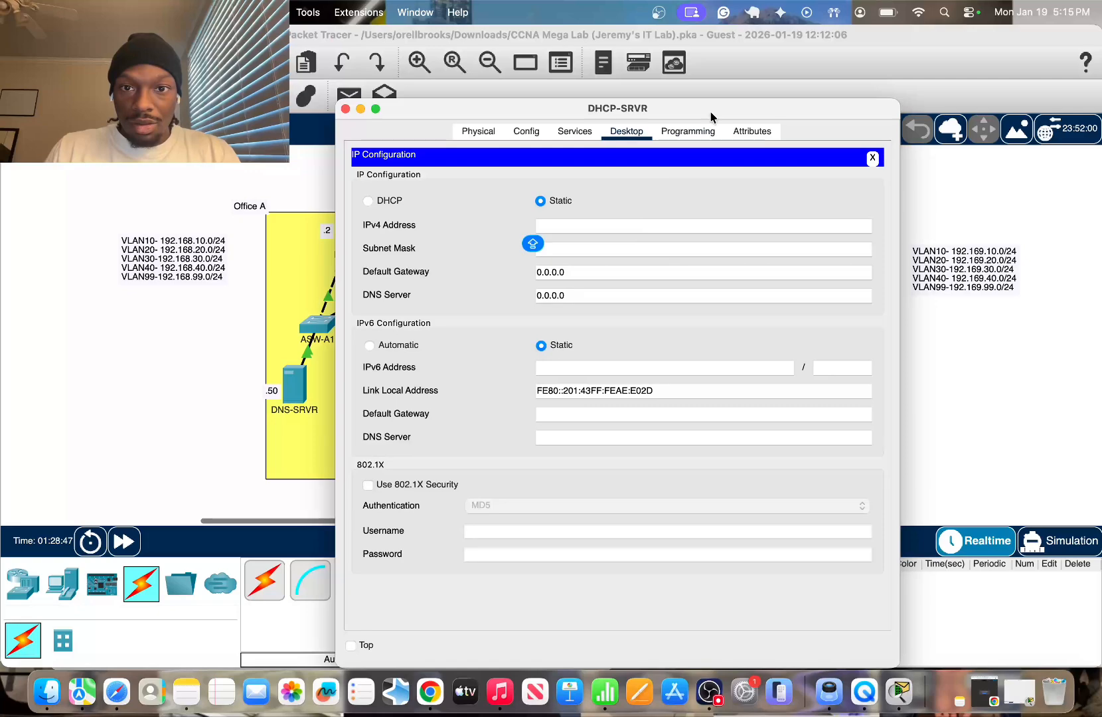
drag(710, 113, 602, 111)
text(192)
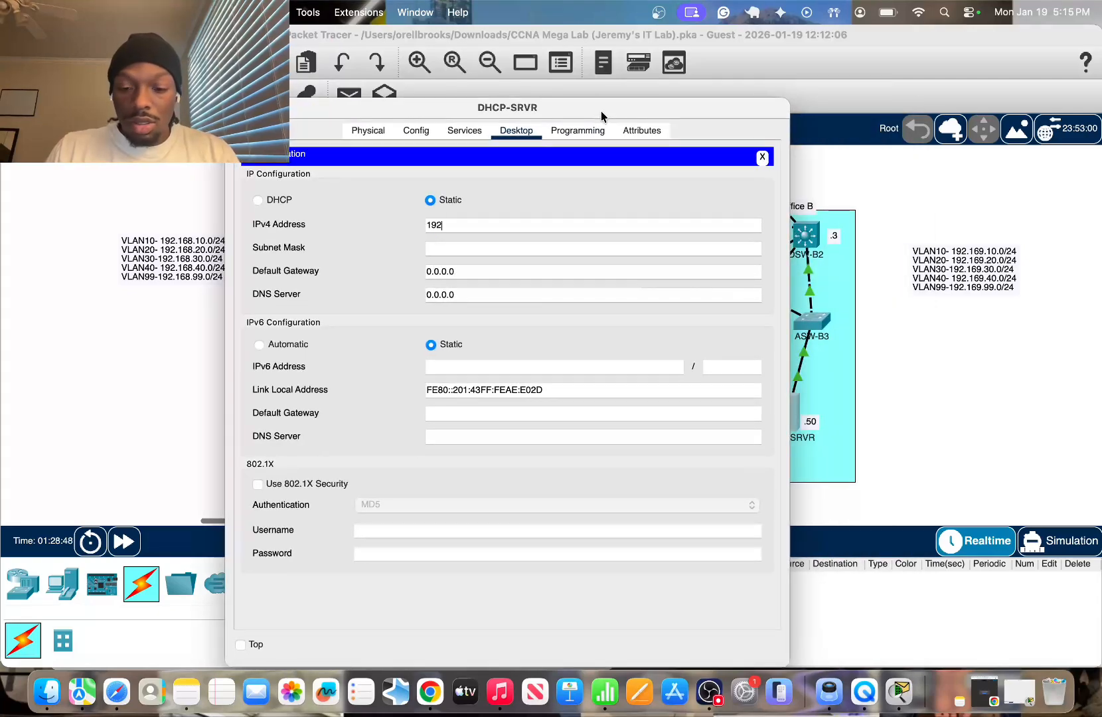
text(.169.)
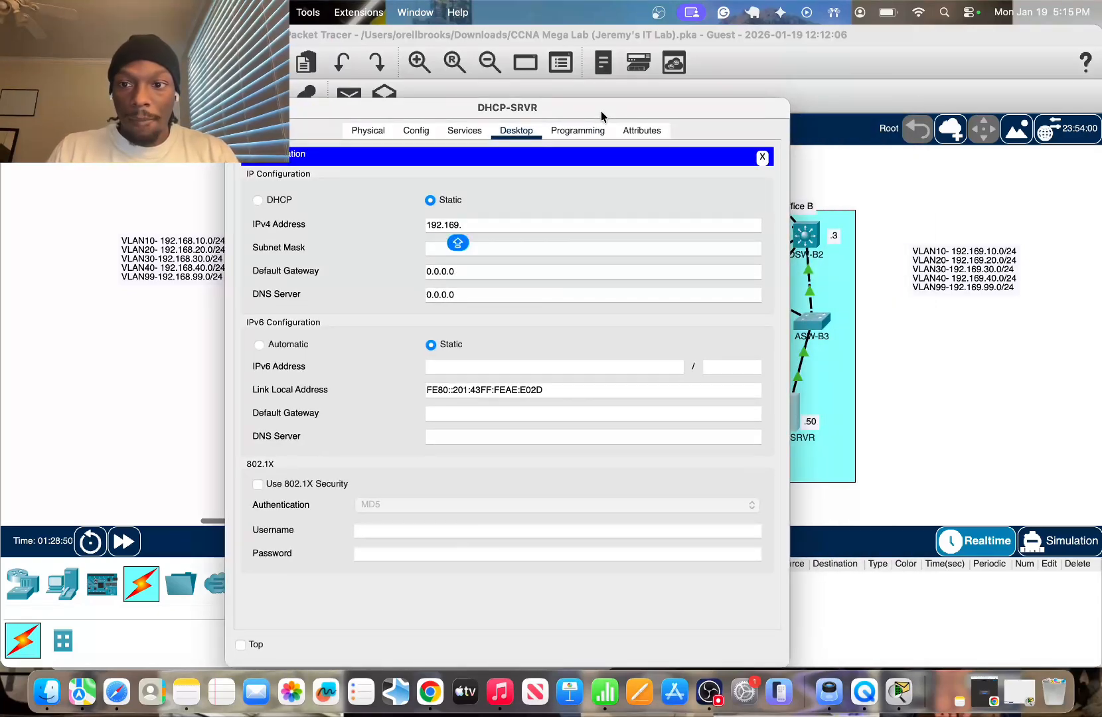
text(99.)
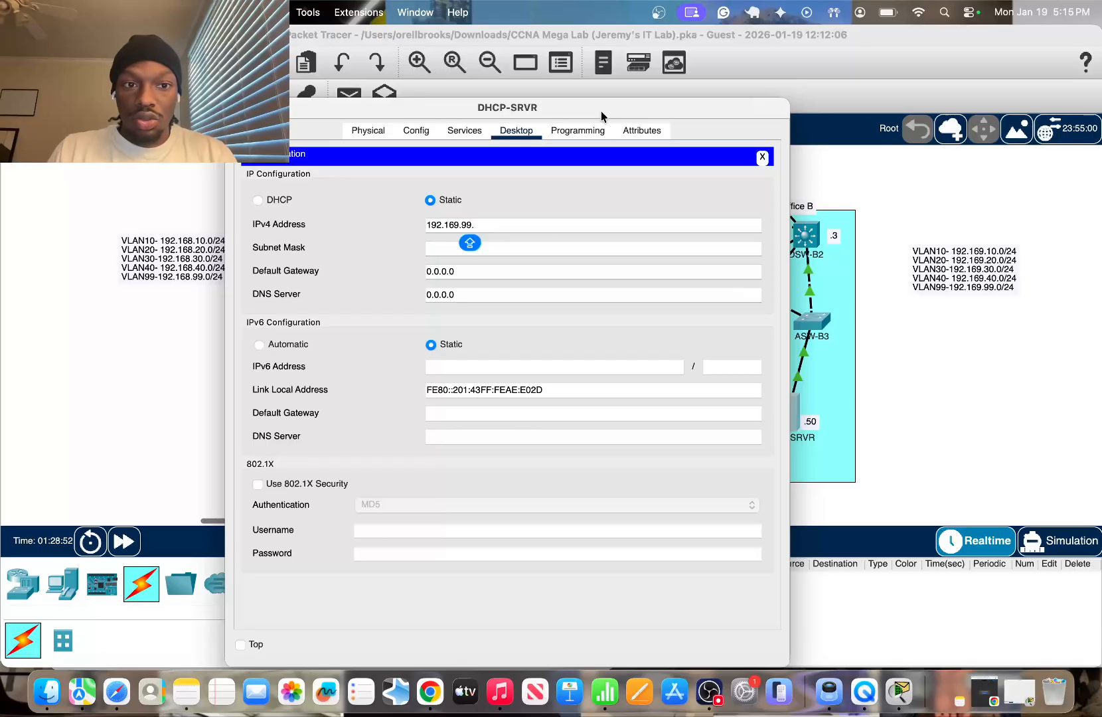
text(50)
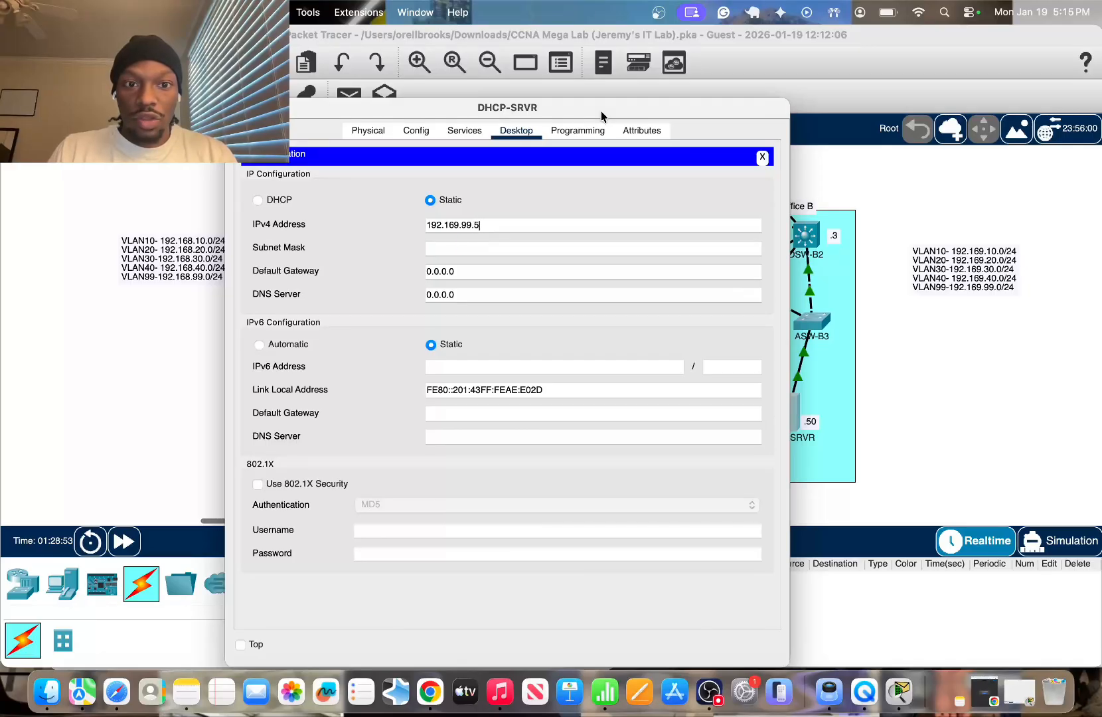
click(607, 248)
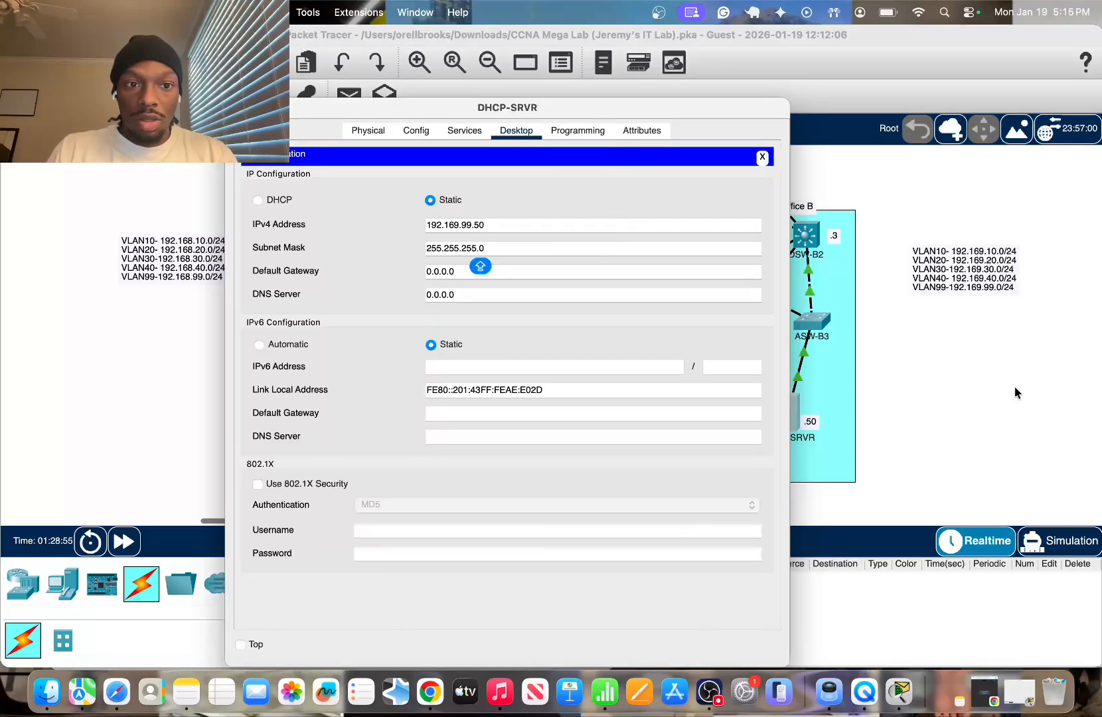
click(992, 387)
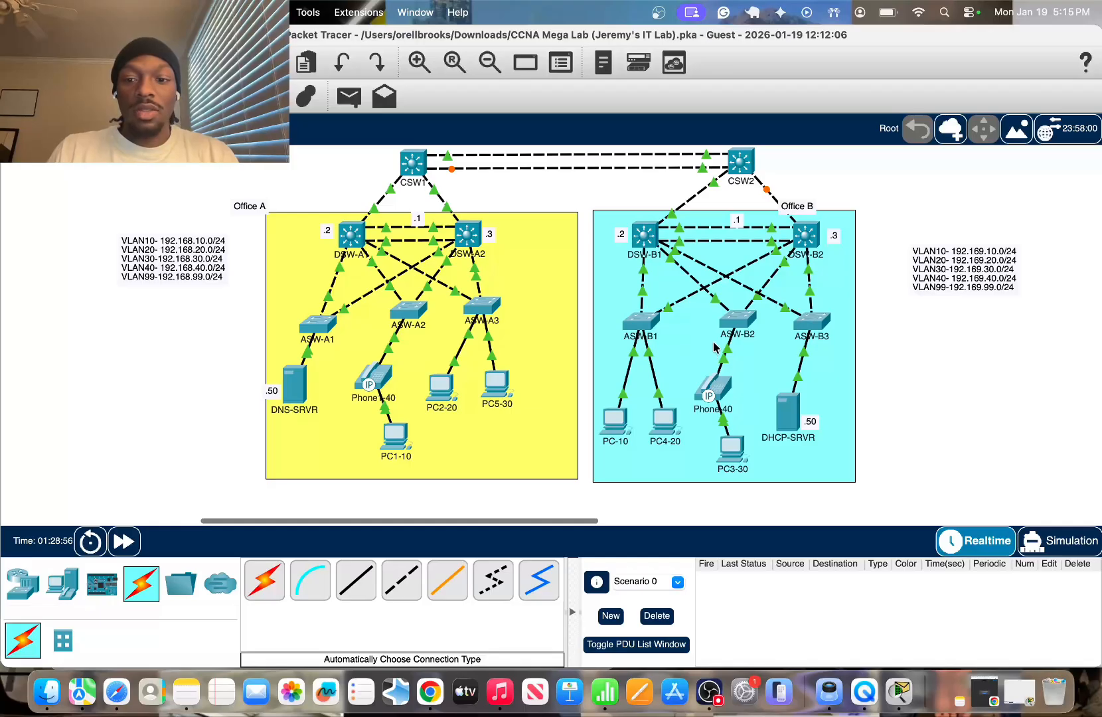